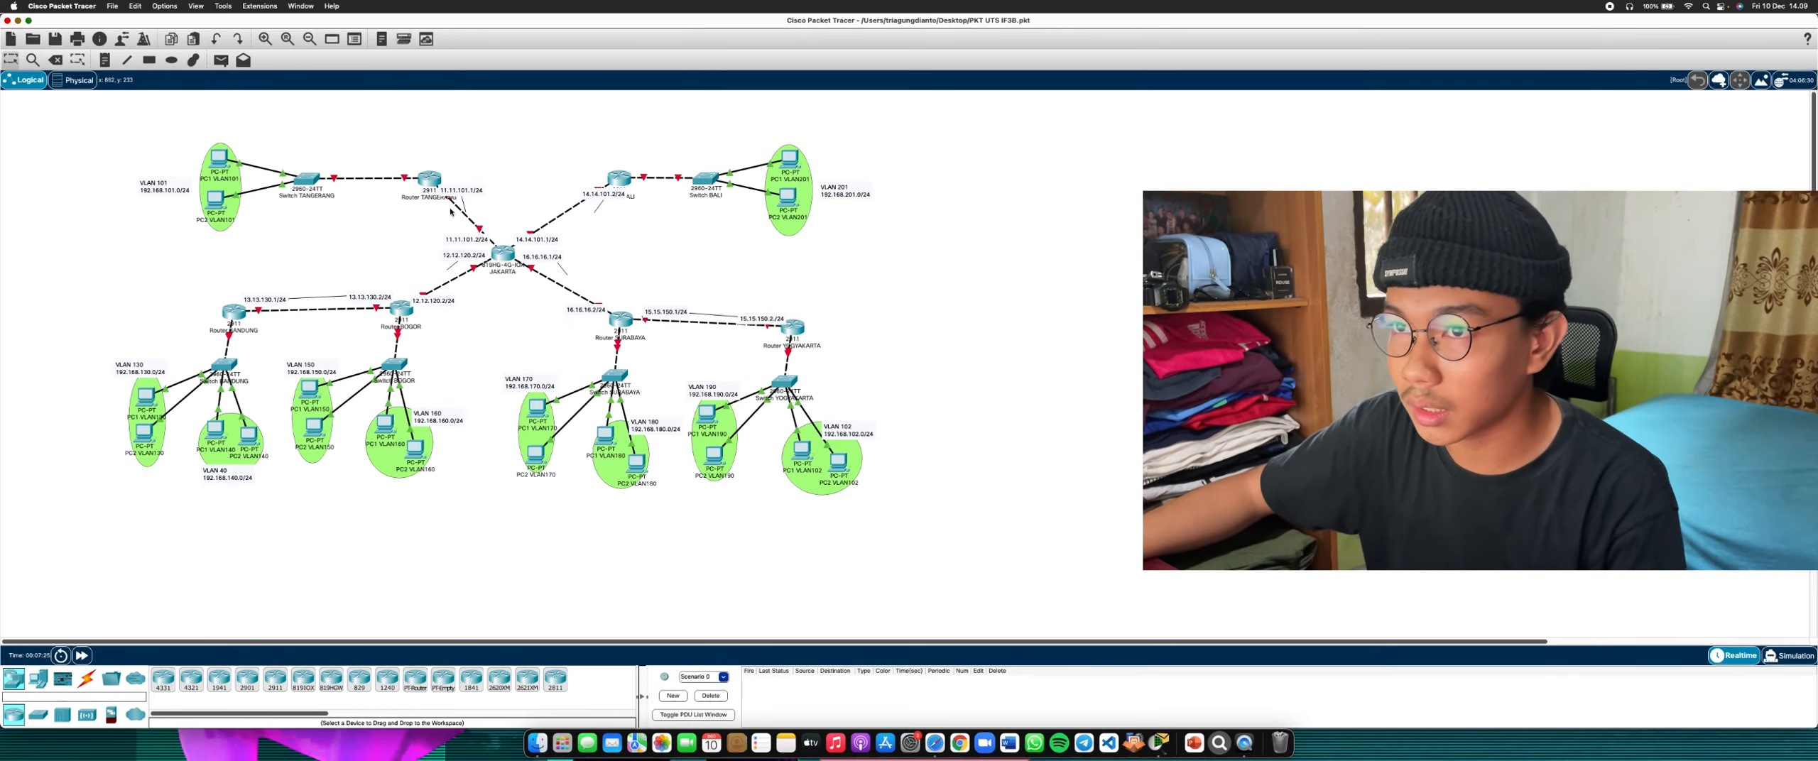
Shift Router BALI, its switch and the VLAN 201 PC group slightly to the right to widen the branch layout
{"action": "left_click_drag", "start_coordinate": [627, 177], "coordinate": [850, 240]}
{"action": "left_click_drag", "start_coordinate": [702, 179], "coordinate": [738, 180]}
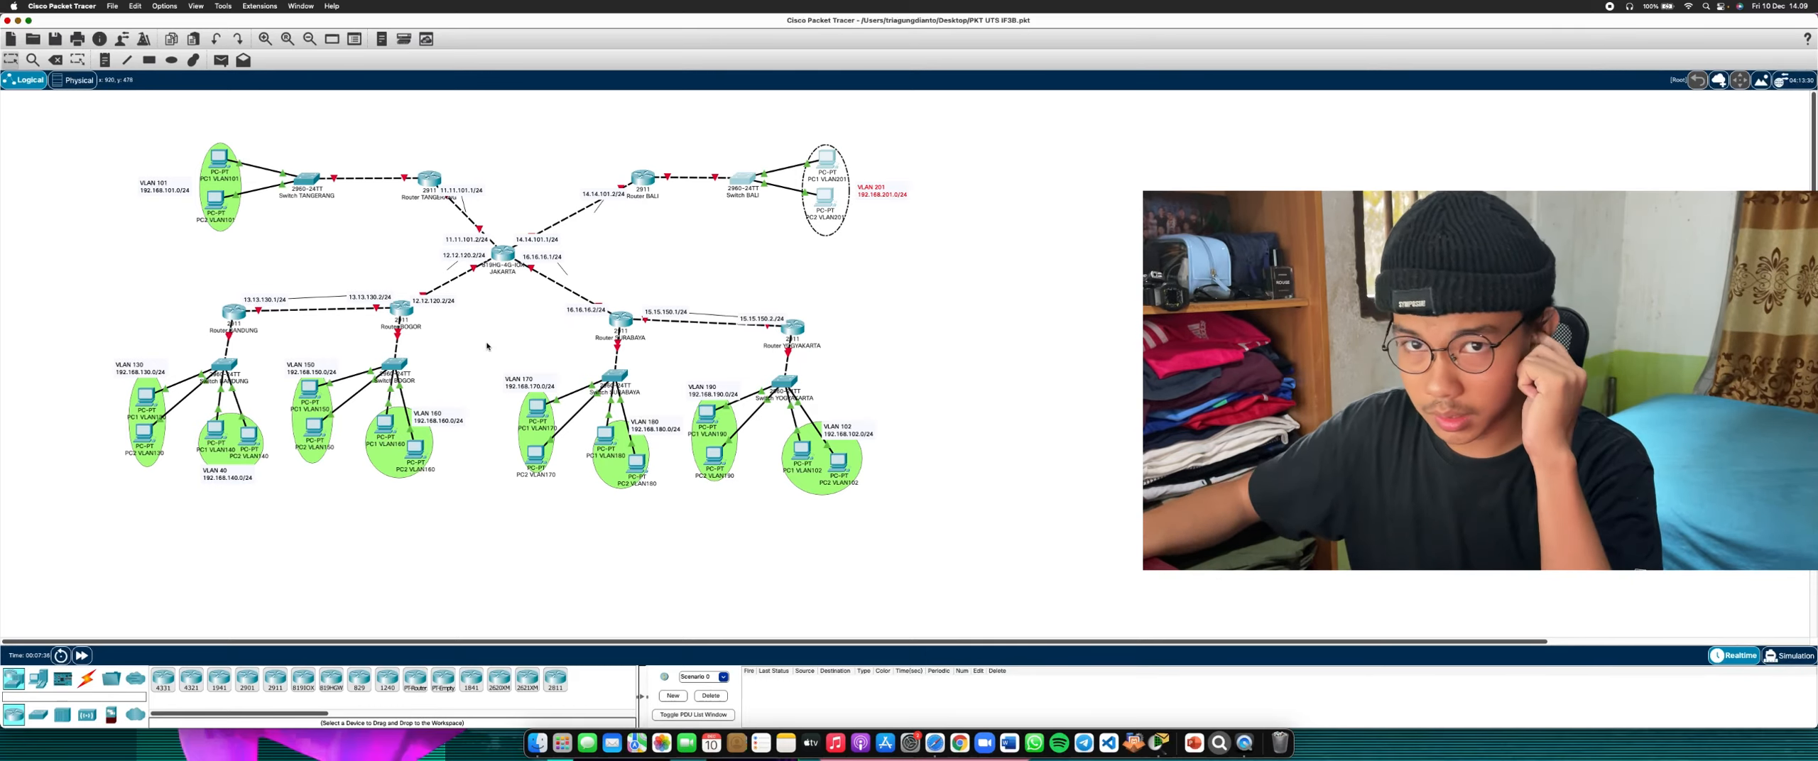
Review the static IP configuration of PC1 VLAN101 and the VLAN and subnet labels of the other branches
{"action": "left_click", "coordinate": [219, 155]}
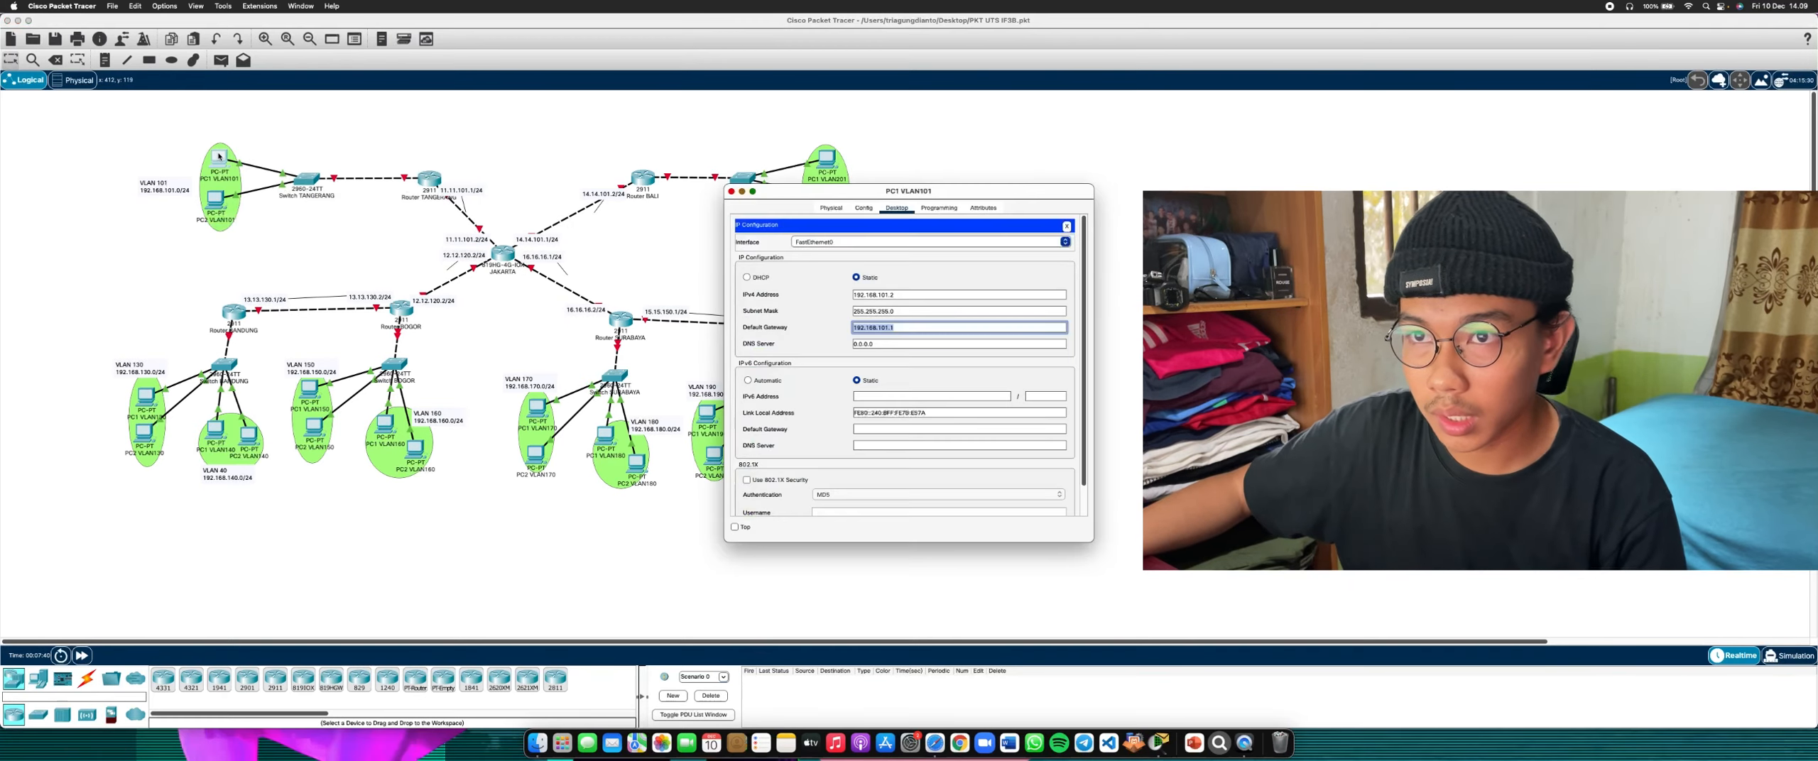
{"action": "left_click", "coordinate": [870, 278]}
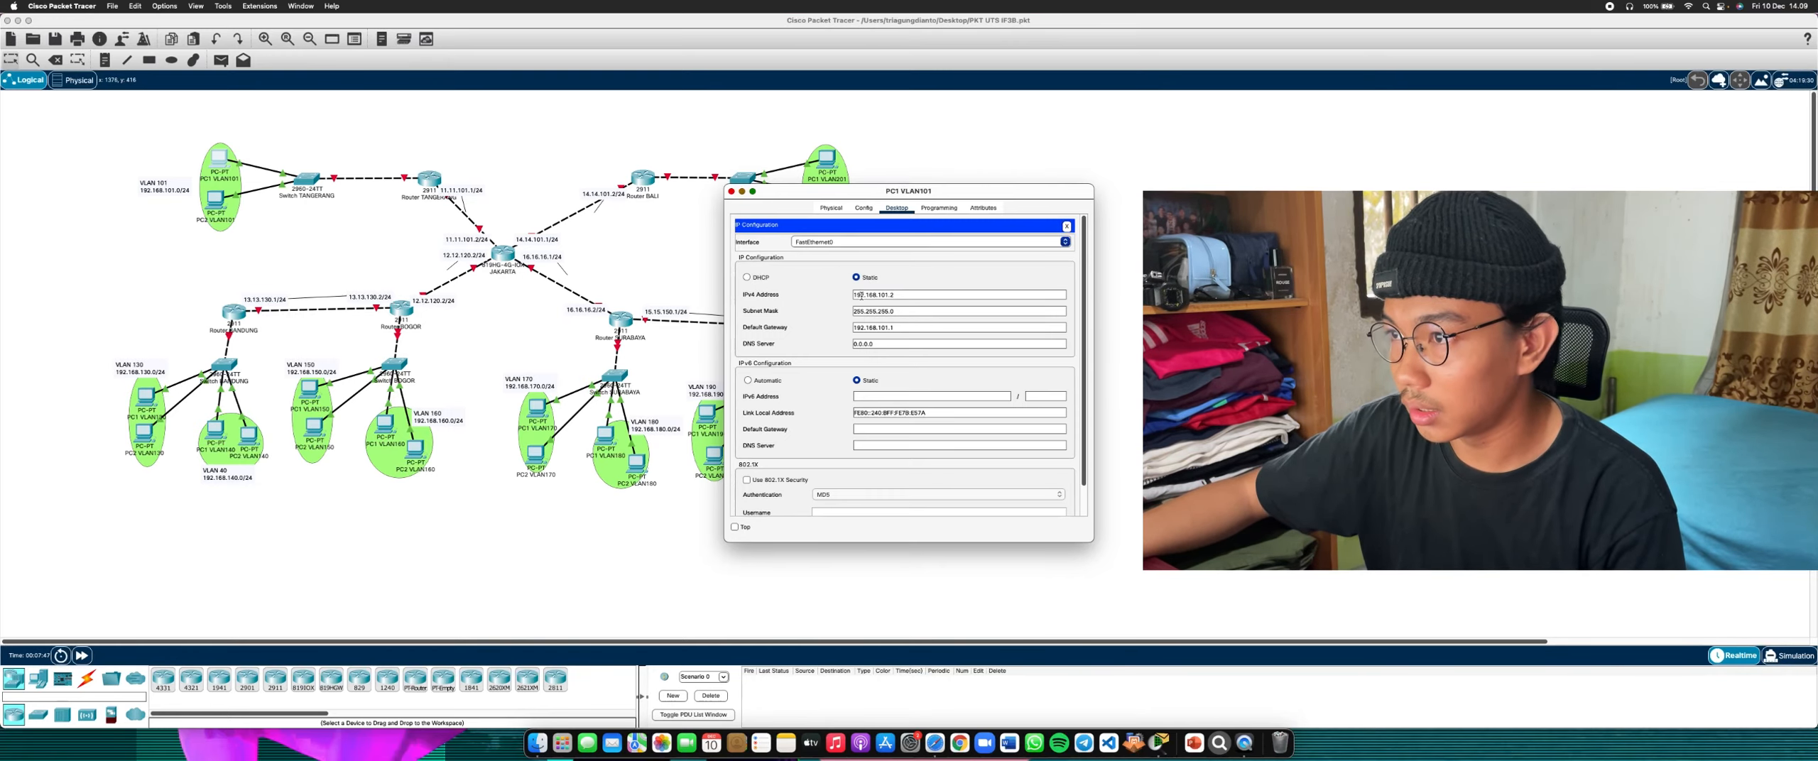
{"action": "left_click", "coordinate": [697, 277]}
{"action": "left_click_drag", "start_coordinate": [109, 158], "coordinate": [178, 205]}
{"action": "left_click_drag", "start_coordinate": [106, 356], "coordinate": [154, 373]}
{"action": "left_click", "coordinate": [138, 220]}
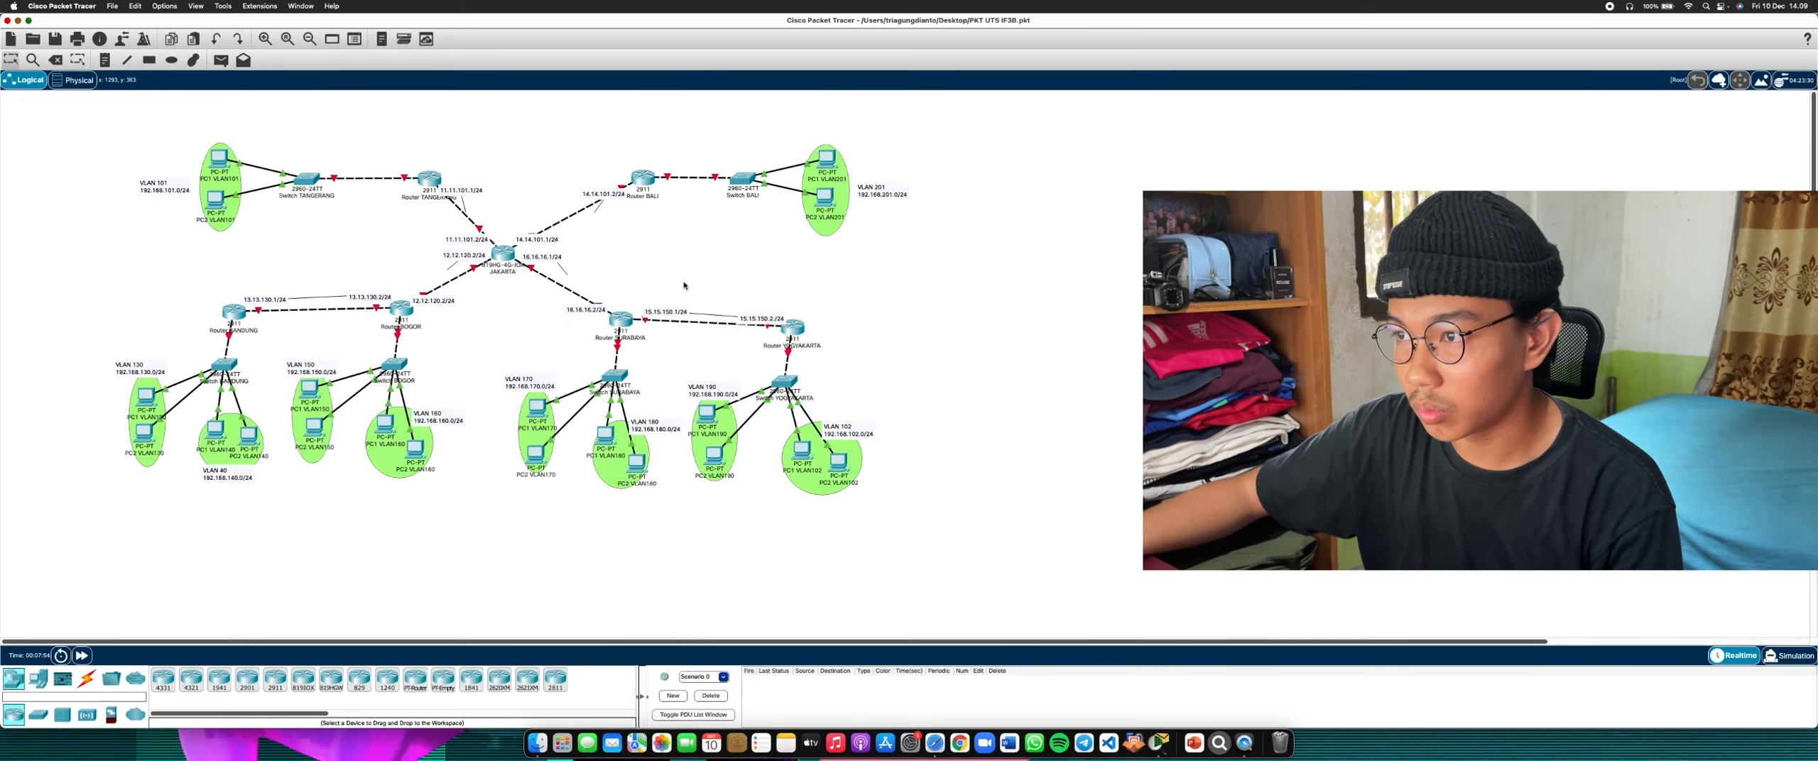
{"action": "left_click_drag", "start_coordinate": [661, 370], "coordinate": [738, 393]}
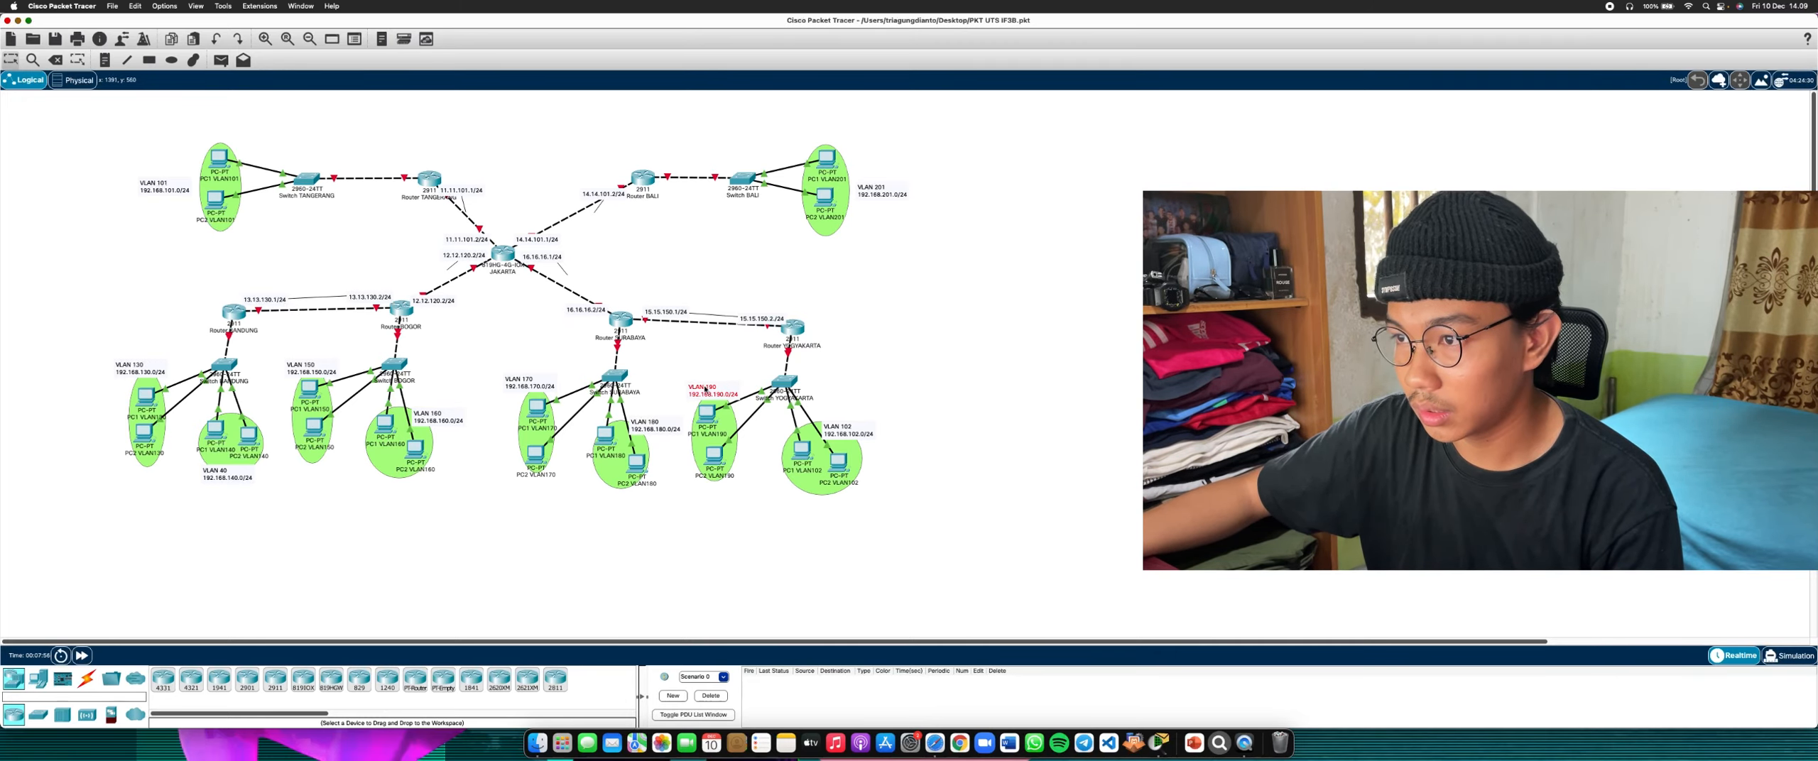
{"action": "left_click_drag", "start_coordinate": [522, 369], "coordinate": [564, 394]}
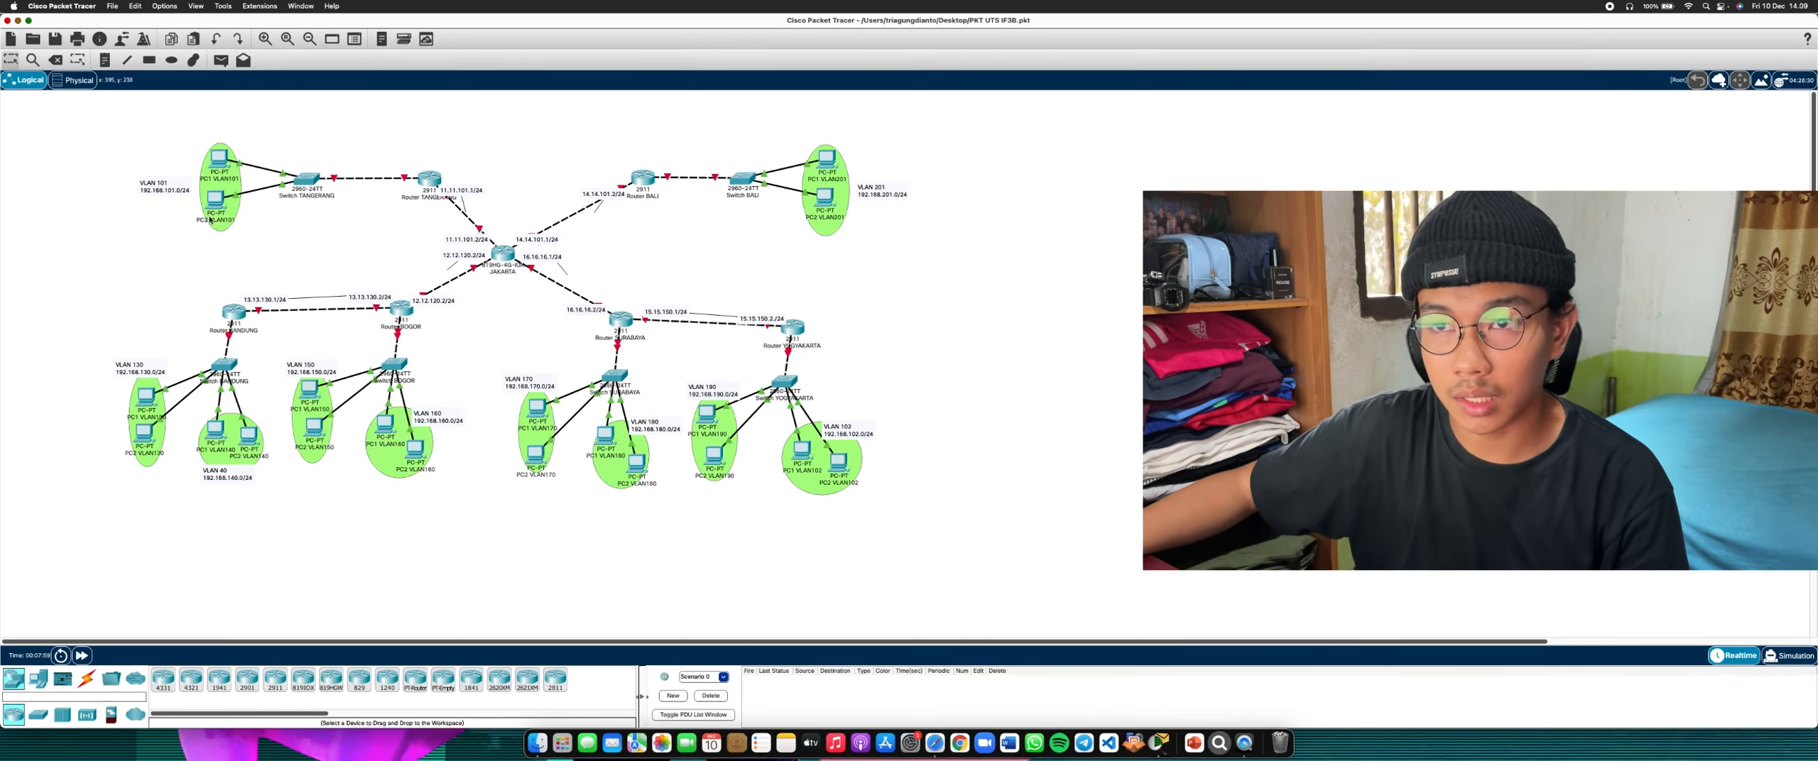
Check which Switch TANGERANG ports connect to the two VLAN 101 PCs
{"action": "mouse_move", "coordinate": [237, 205]}
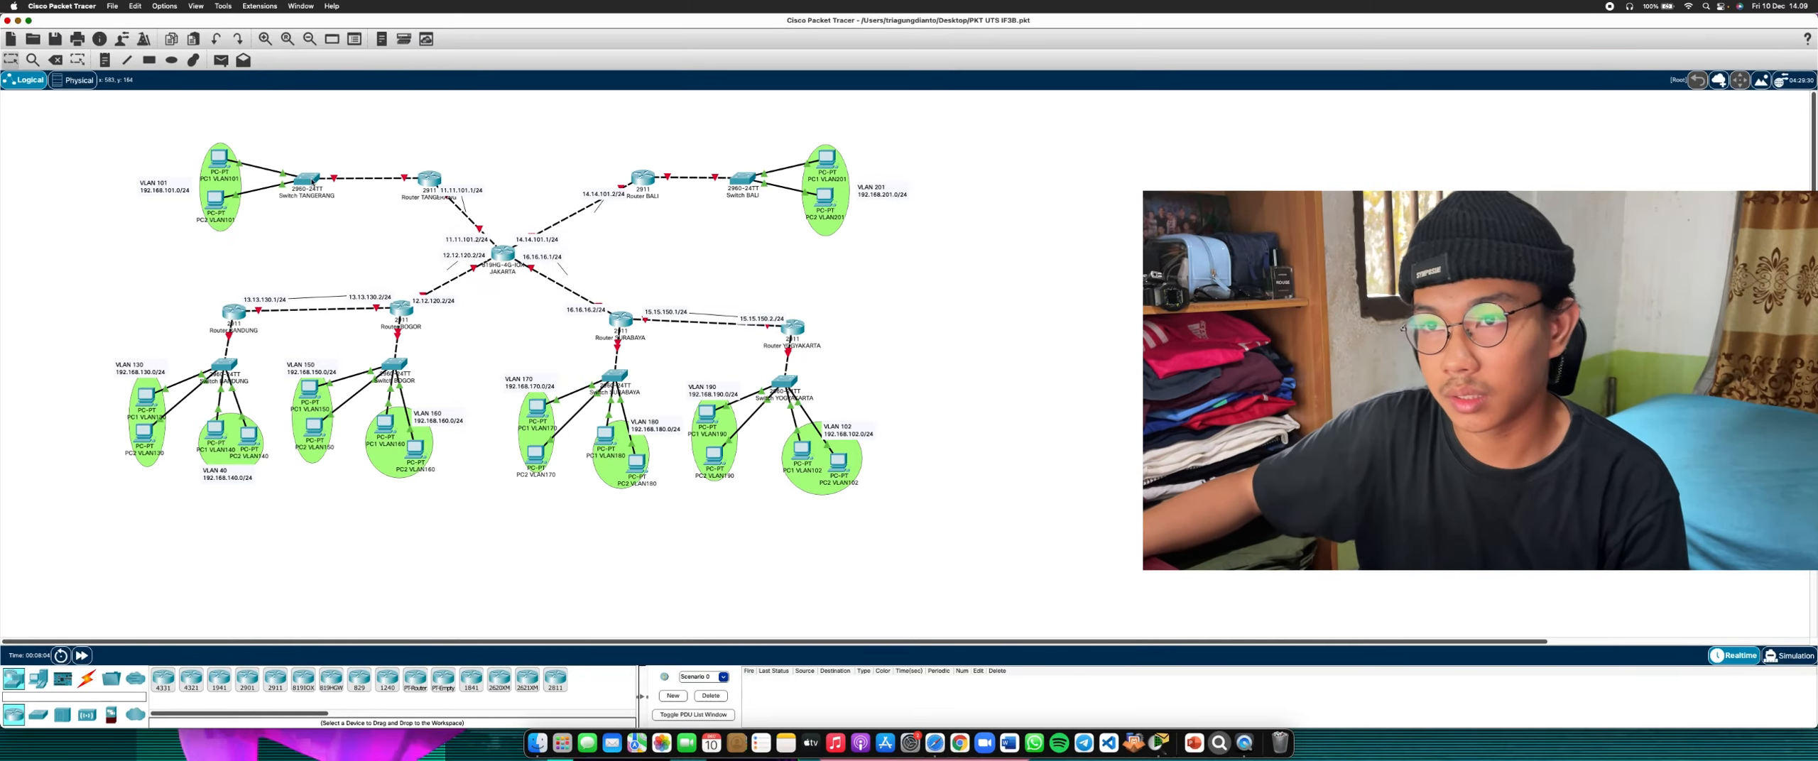
{"action": "mouse_move", "coordinate": [312, 182]}
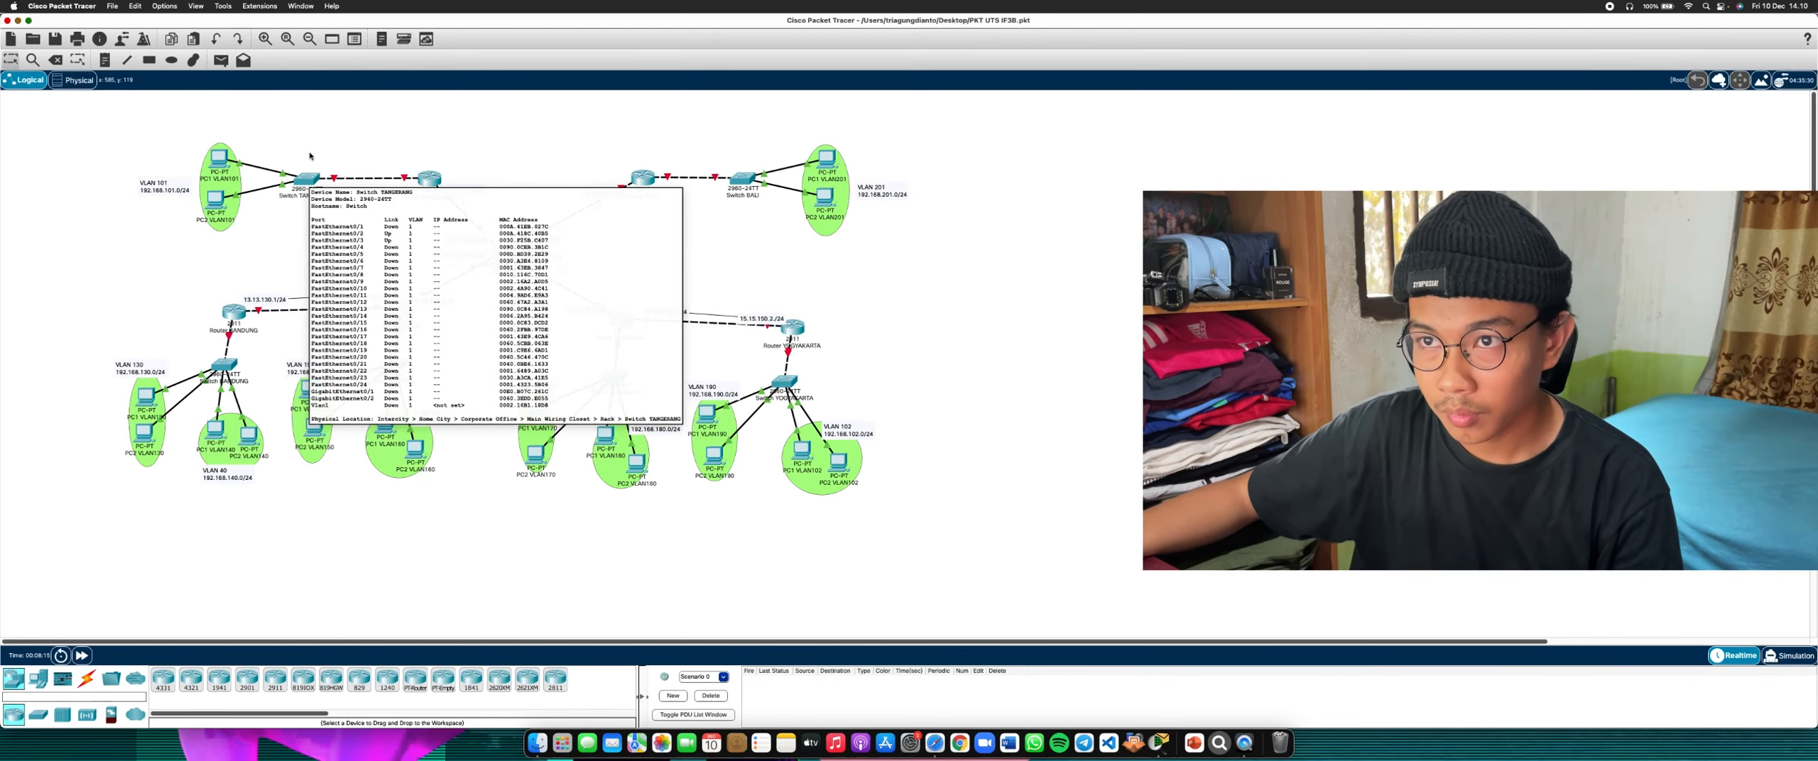
{"action": "left_click", "coordinate": [306, 178]}
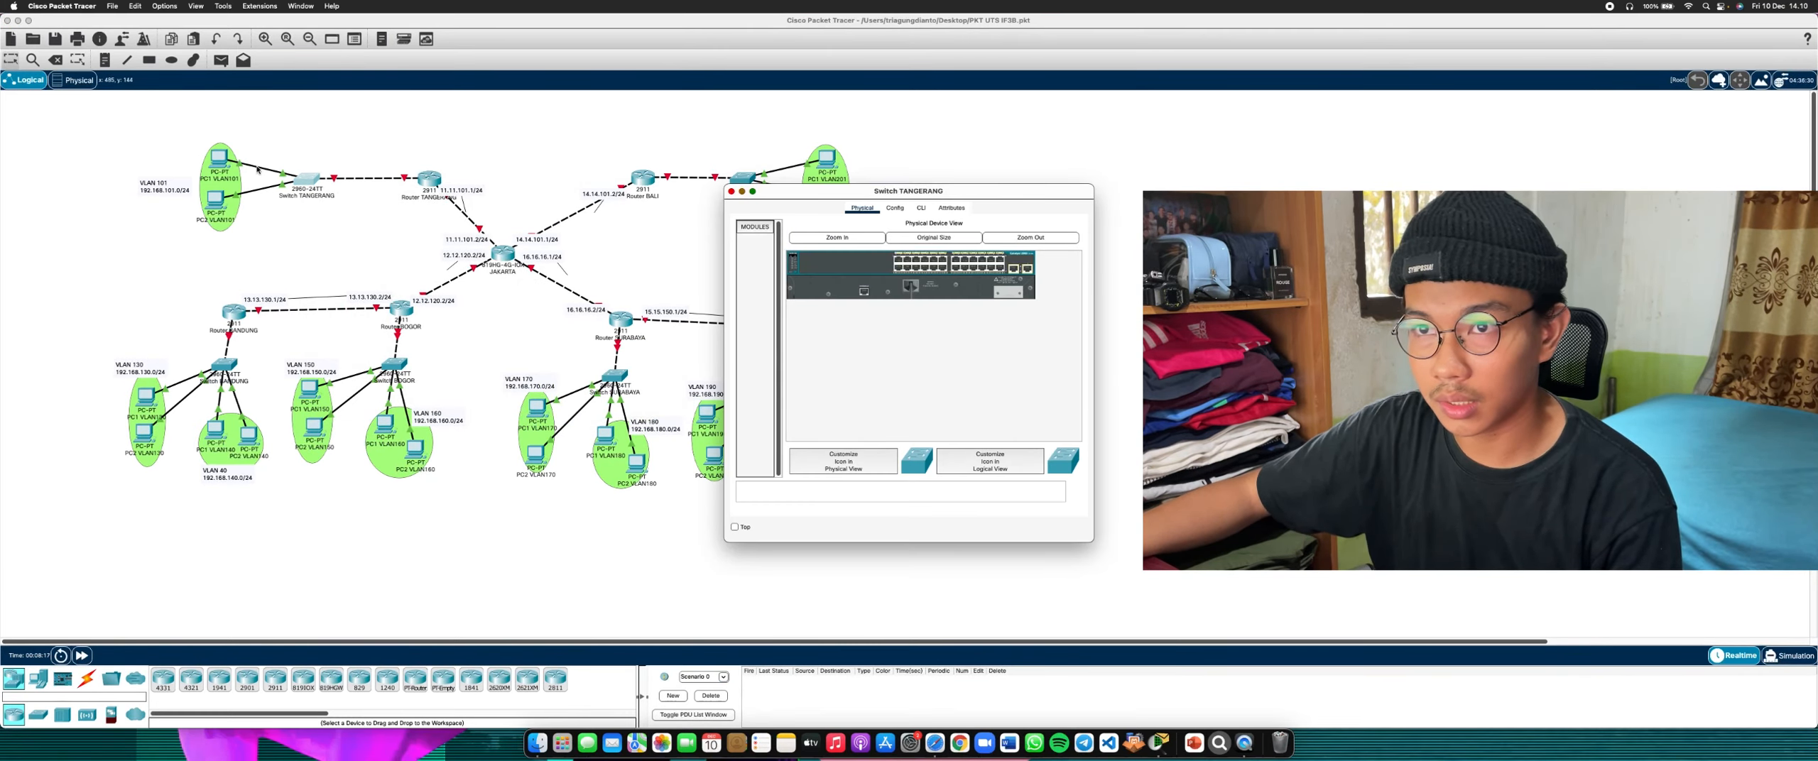
{"action": "key", "text": "super+w"}
{"action": "mouse_move", "coordinate": [256, 171]}
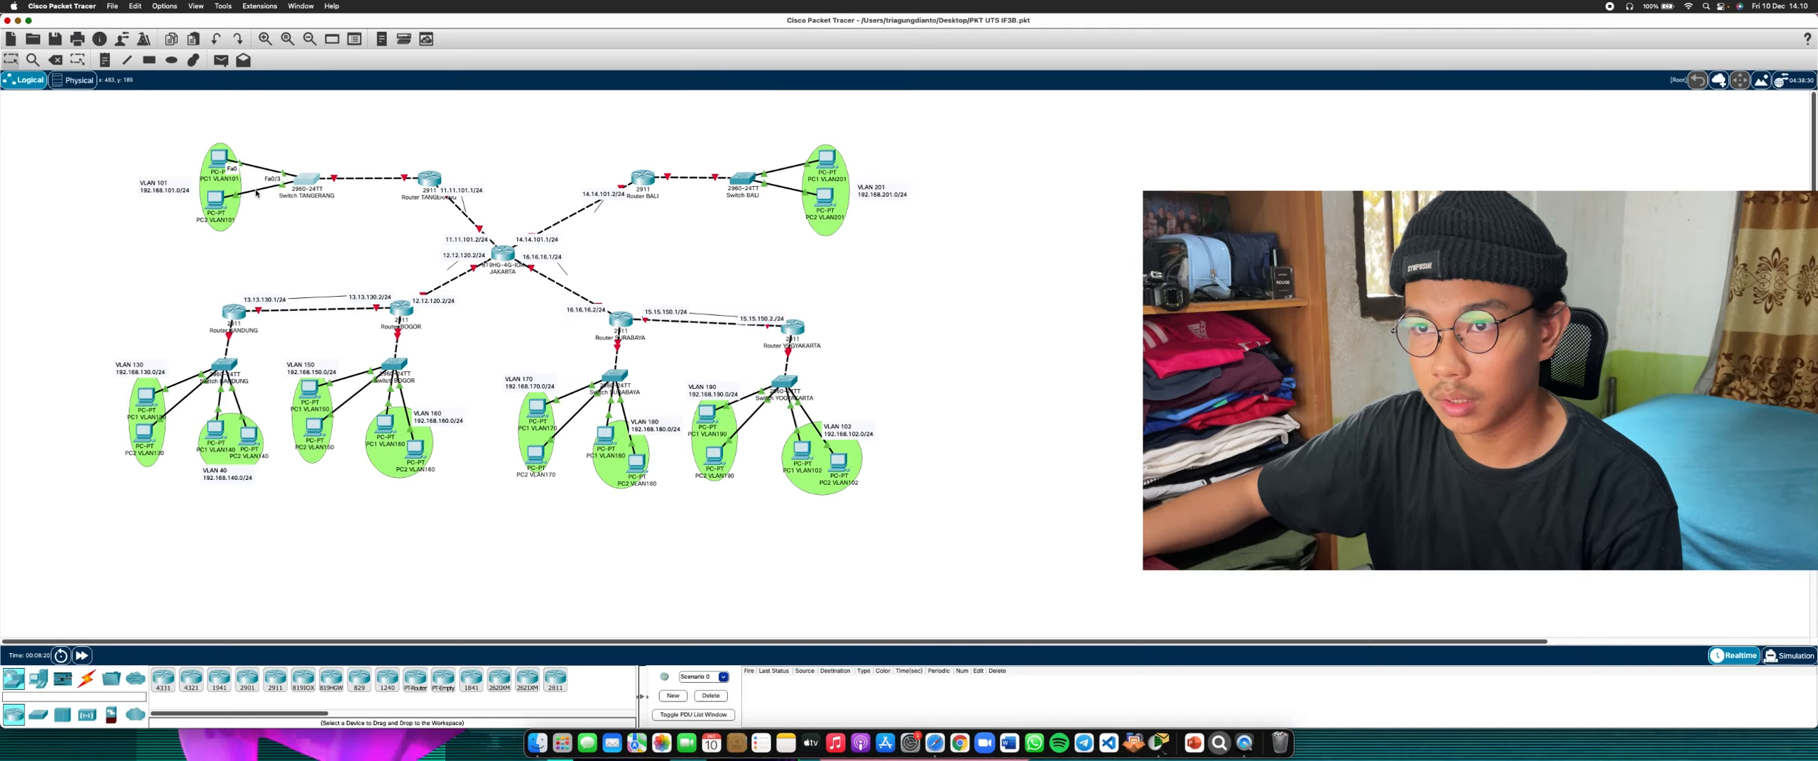
Open the command line of Switch TANGERANG and enter privileged mode and global configuration mode
{"action": "left_click", "coordinate": [307, 179]}
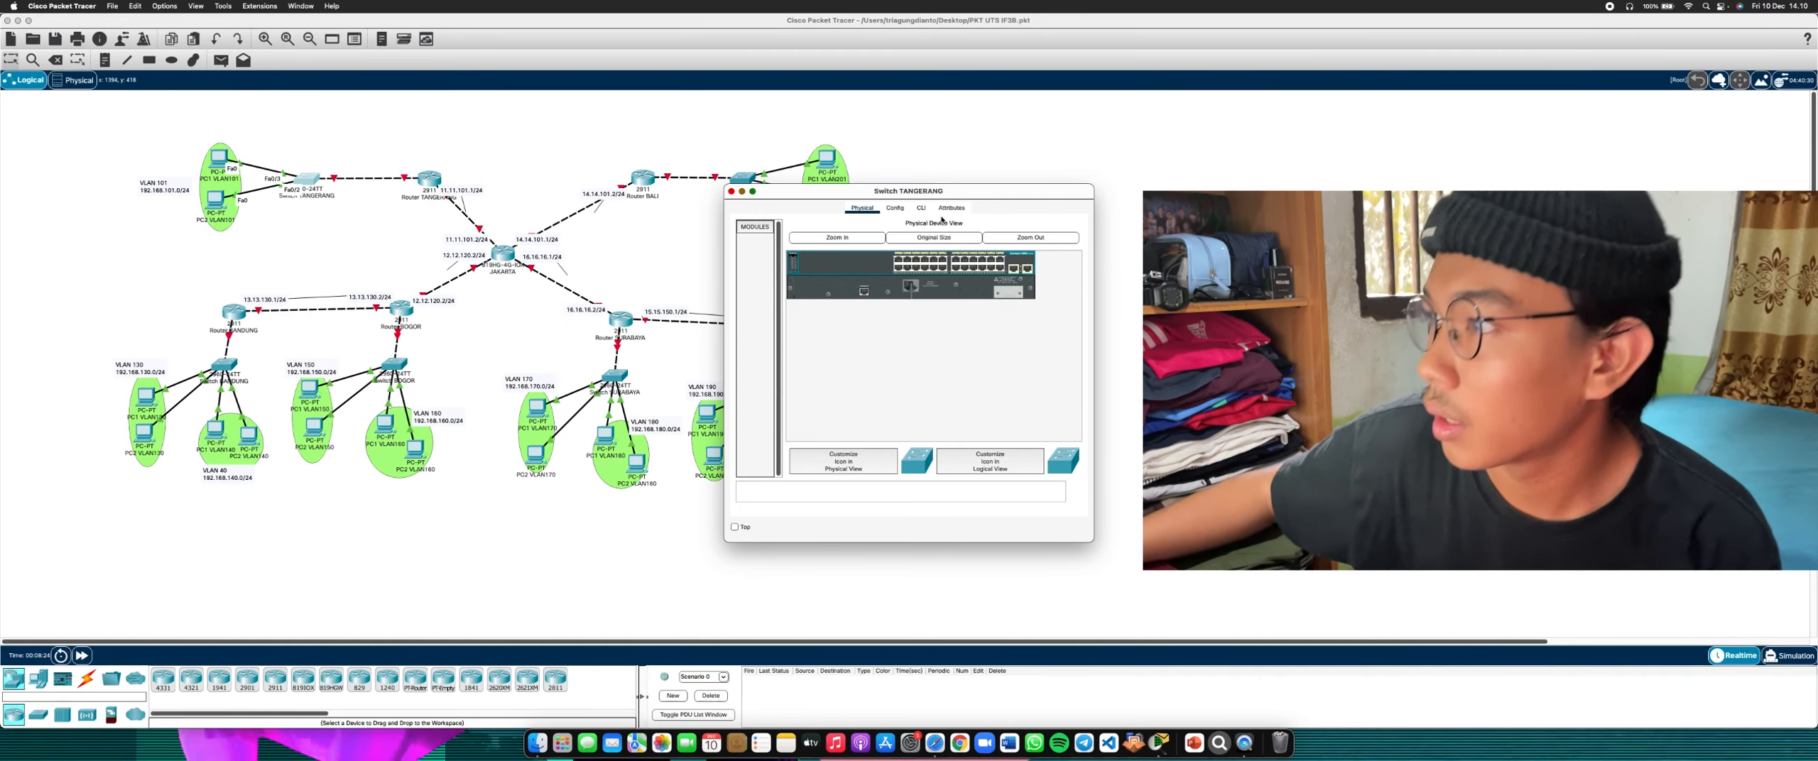
{"action": "left_click", "coordinate": [920, 208]}
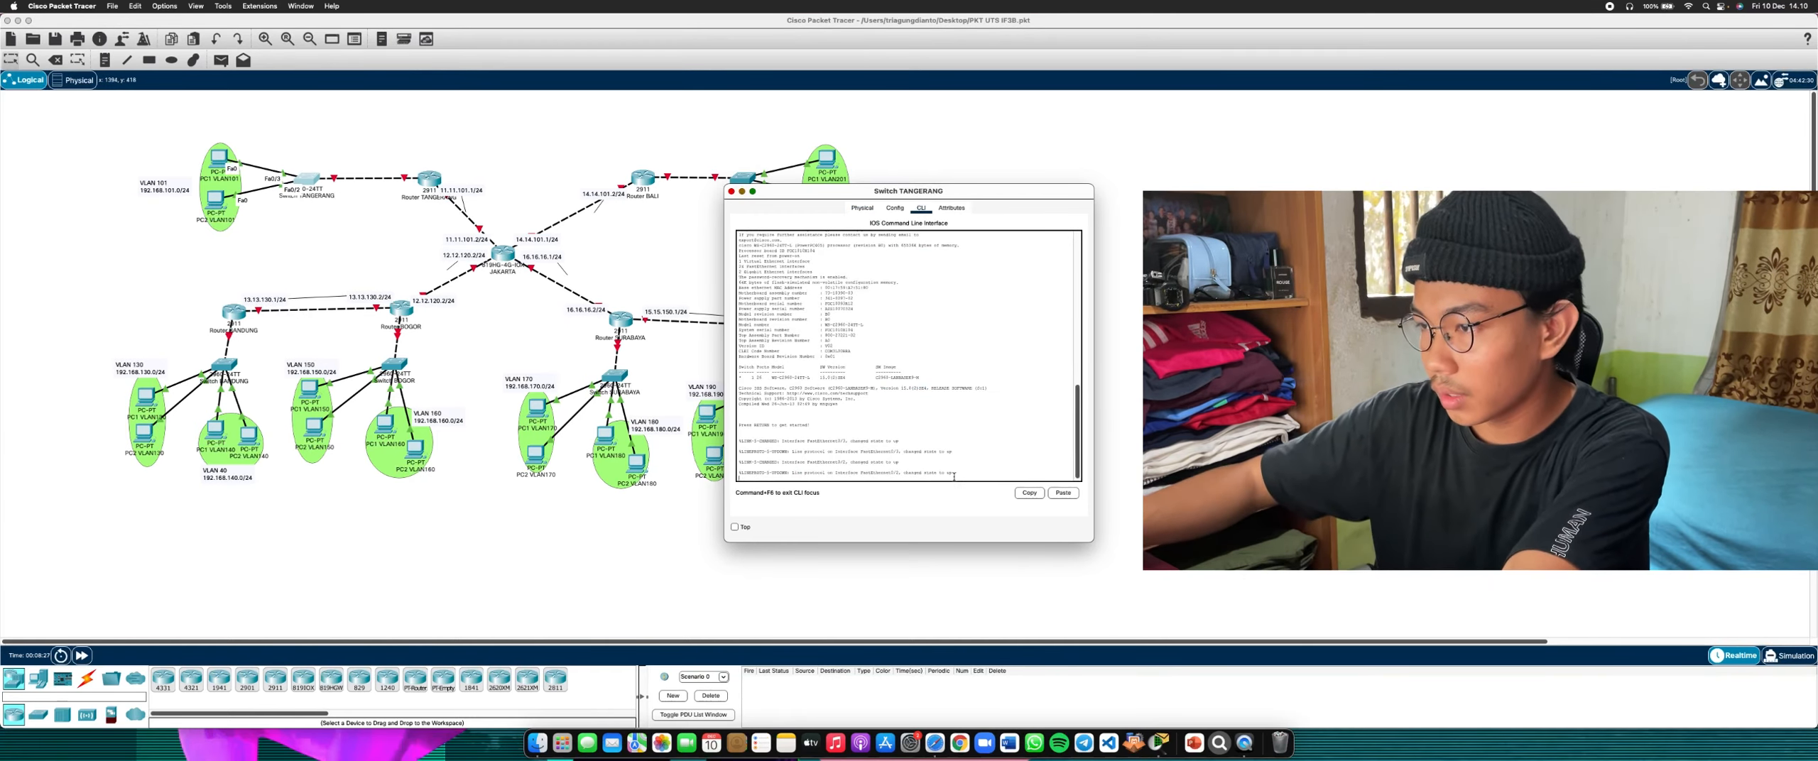
{"action": "key", "text": "Return"}
{"action": "type", "text": "ena"}
{"action": "key", "text": "Return"}
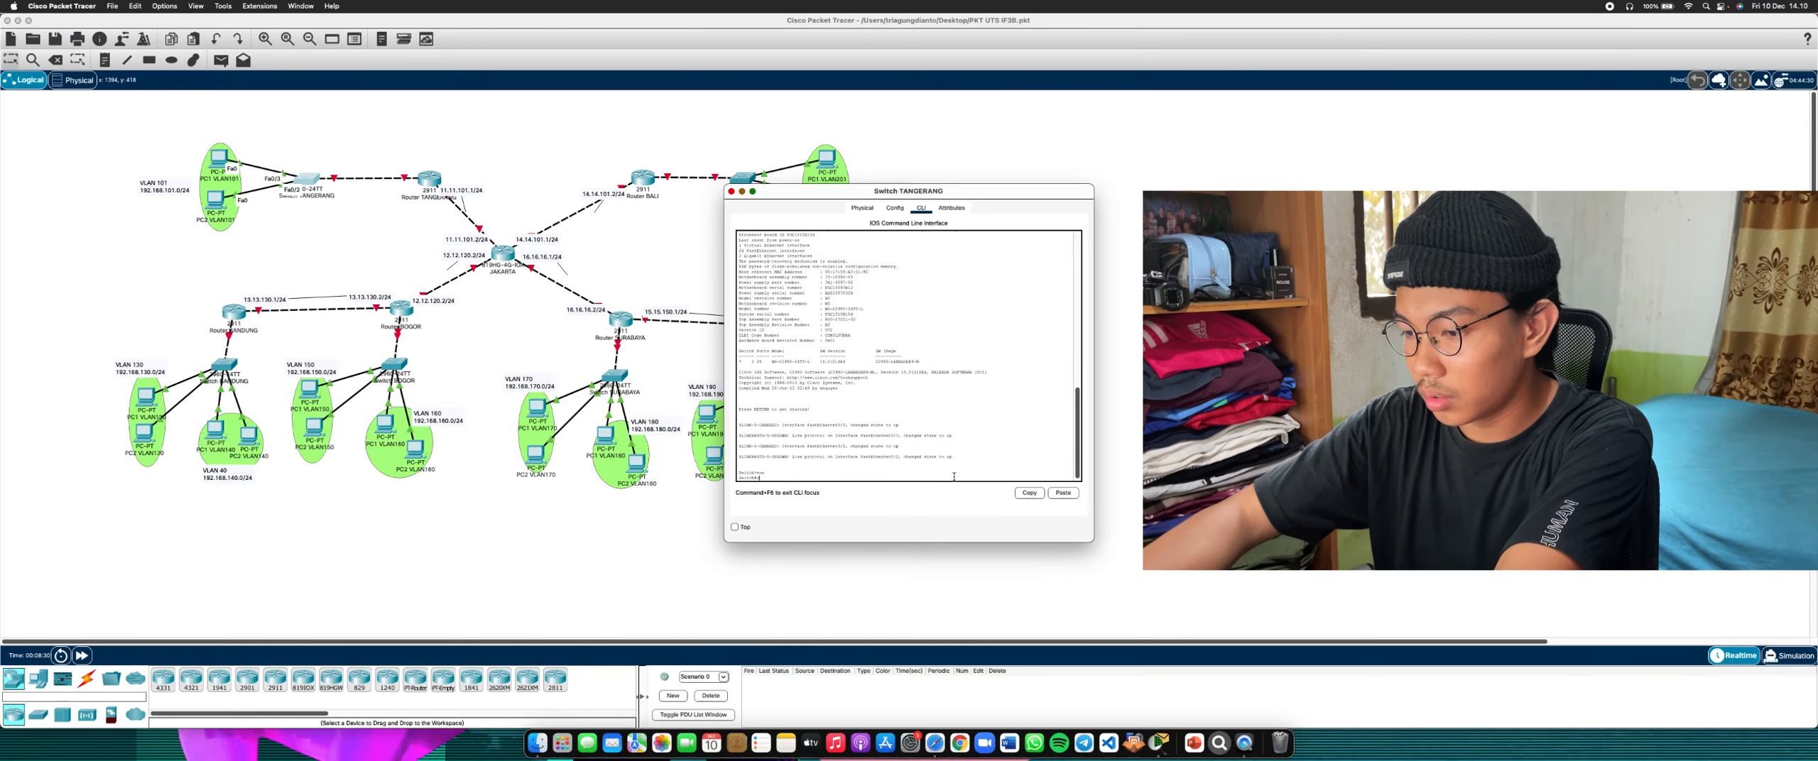
{"action": "key", "text": "Return"}
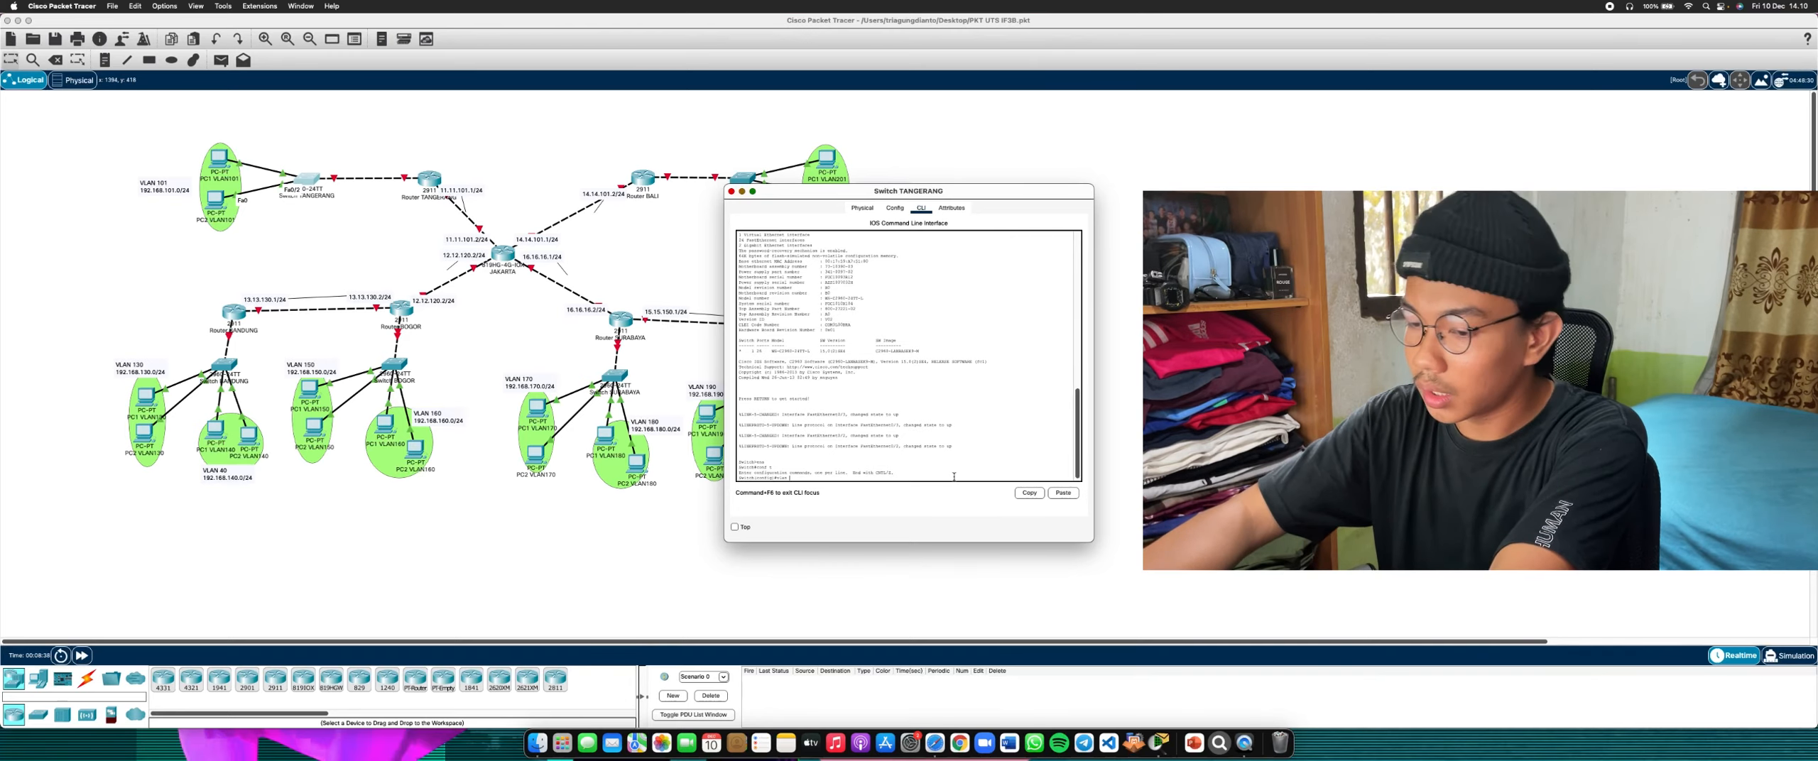
Create VLAN 101 on Switch TANGERANG, give it a name and return to global configuration mode
{"action": "type", "text": "101"}
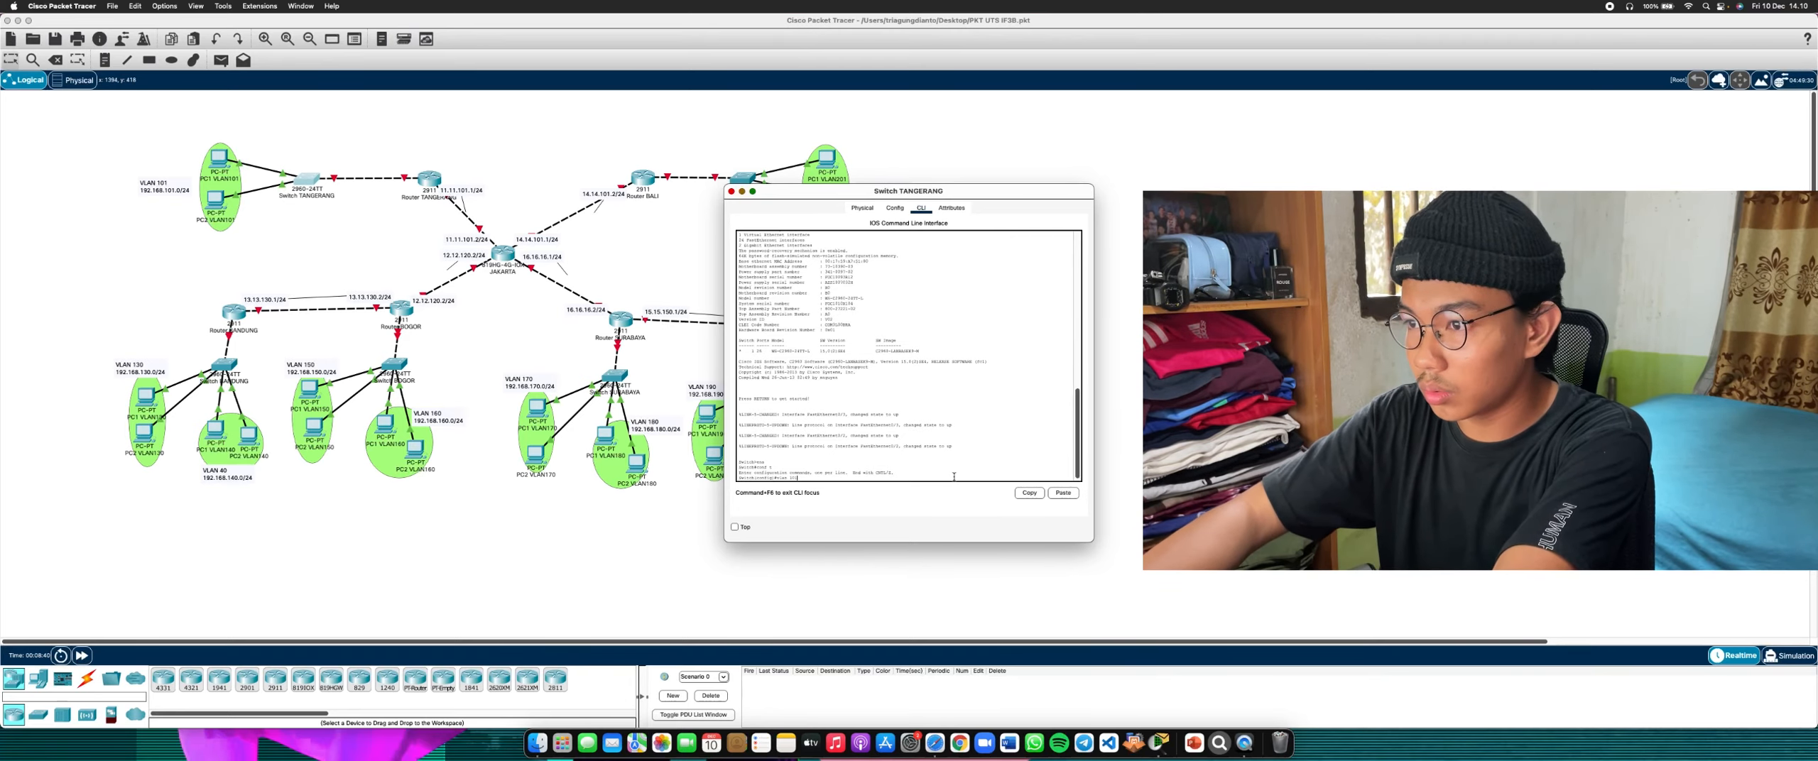
{"action": "key", "text": "Return"}
{"action": "type", "text": "name v"}
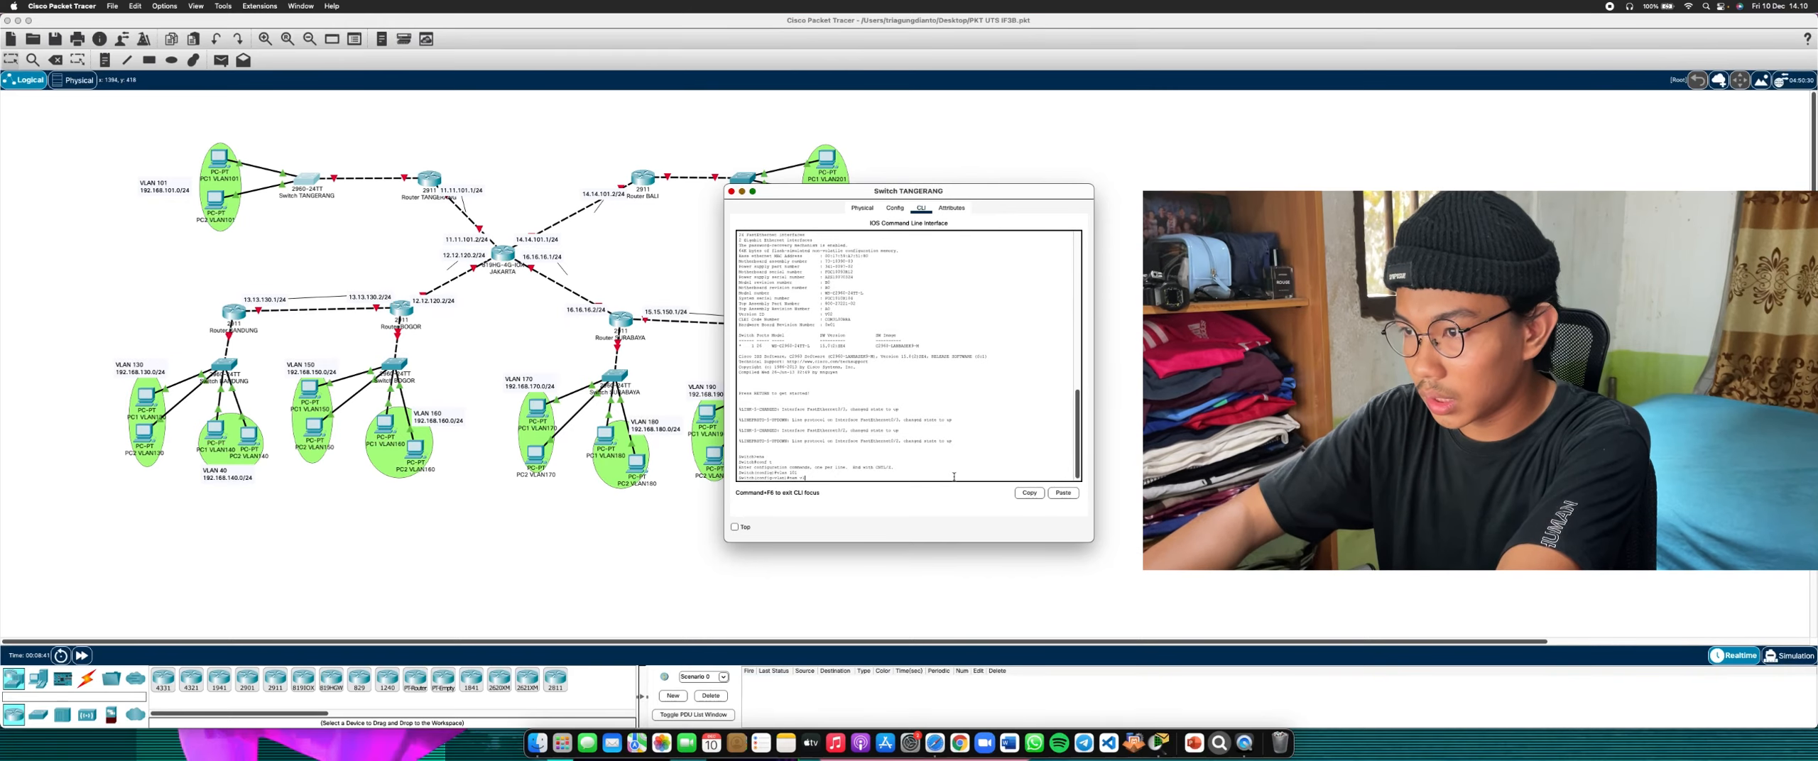
{"action": "key", "text": "BackSpace"}
{"action": "key", "text": "BackSpace"}
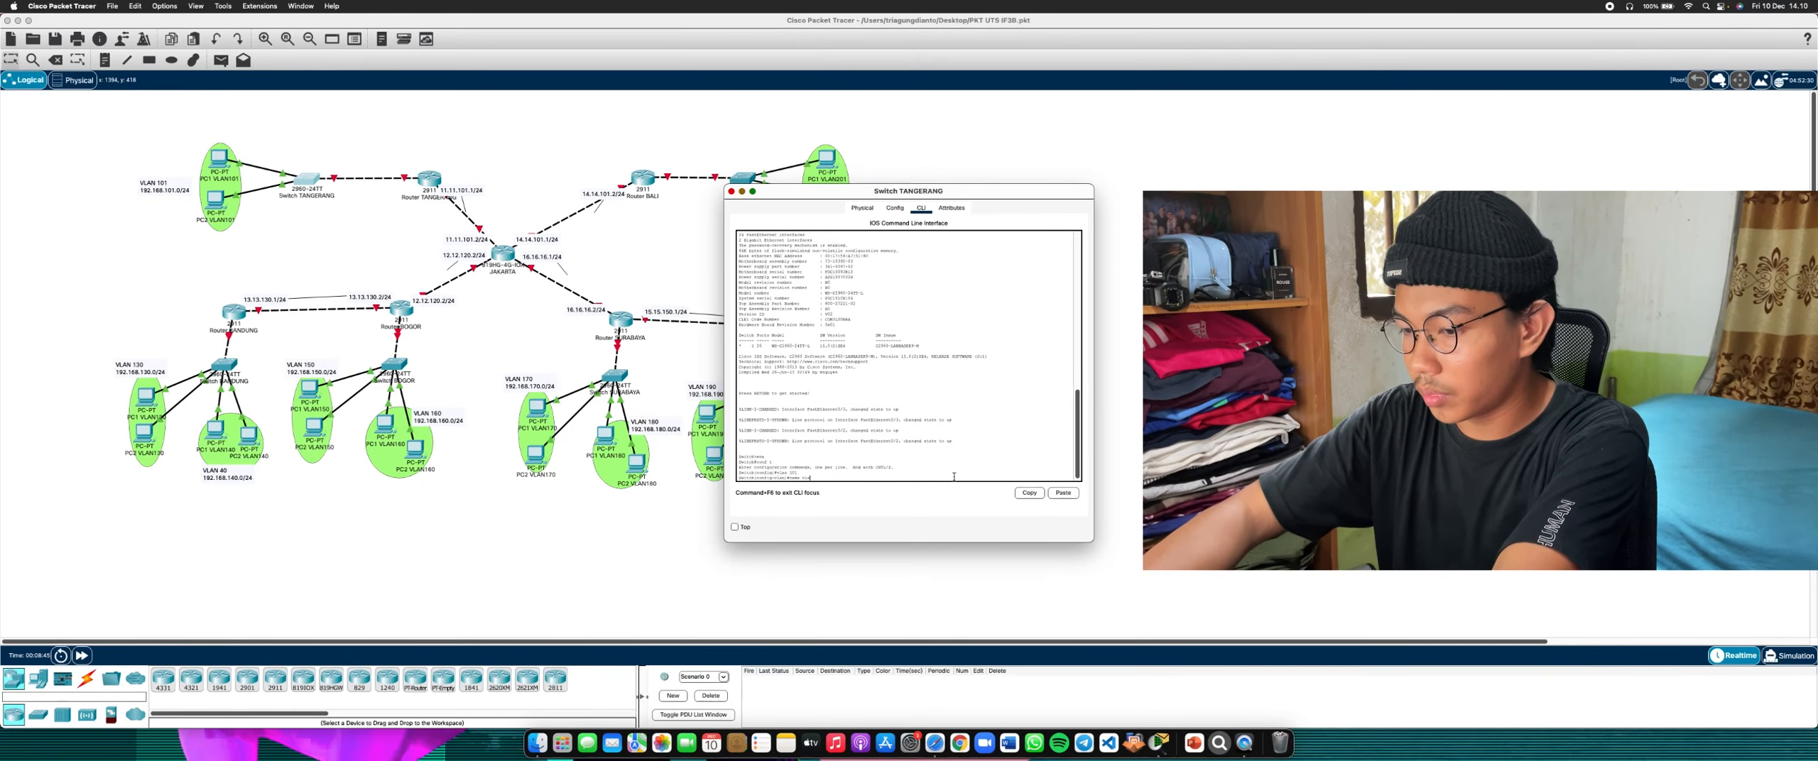
{"action": "key", "text": "Return"}
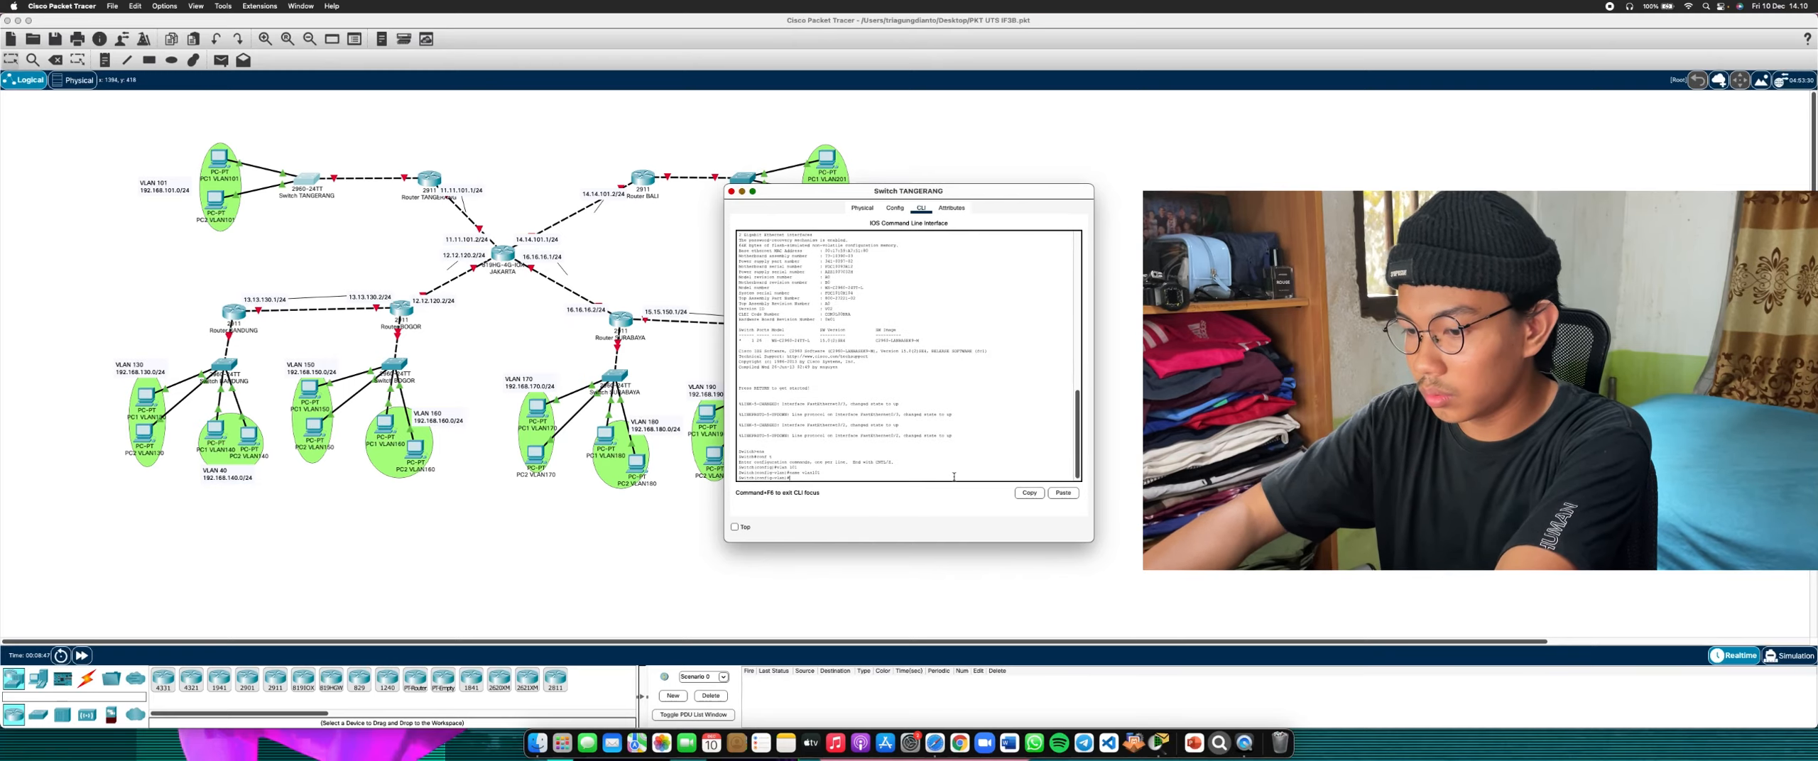
{"action": "type", "text": "ex"}
{"action": "key", "text": "Return"}
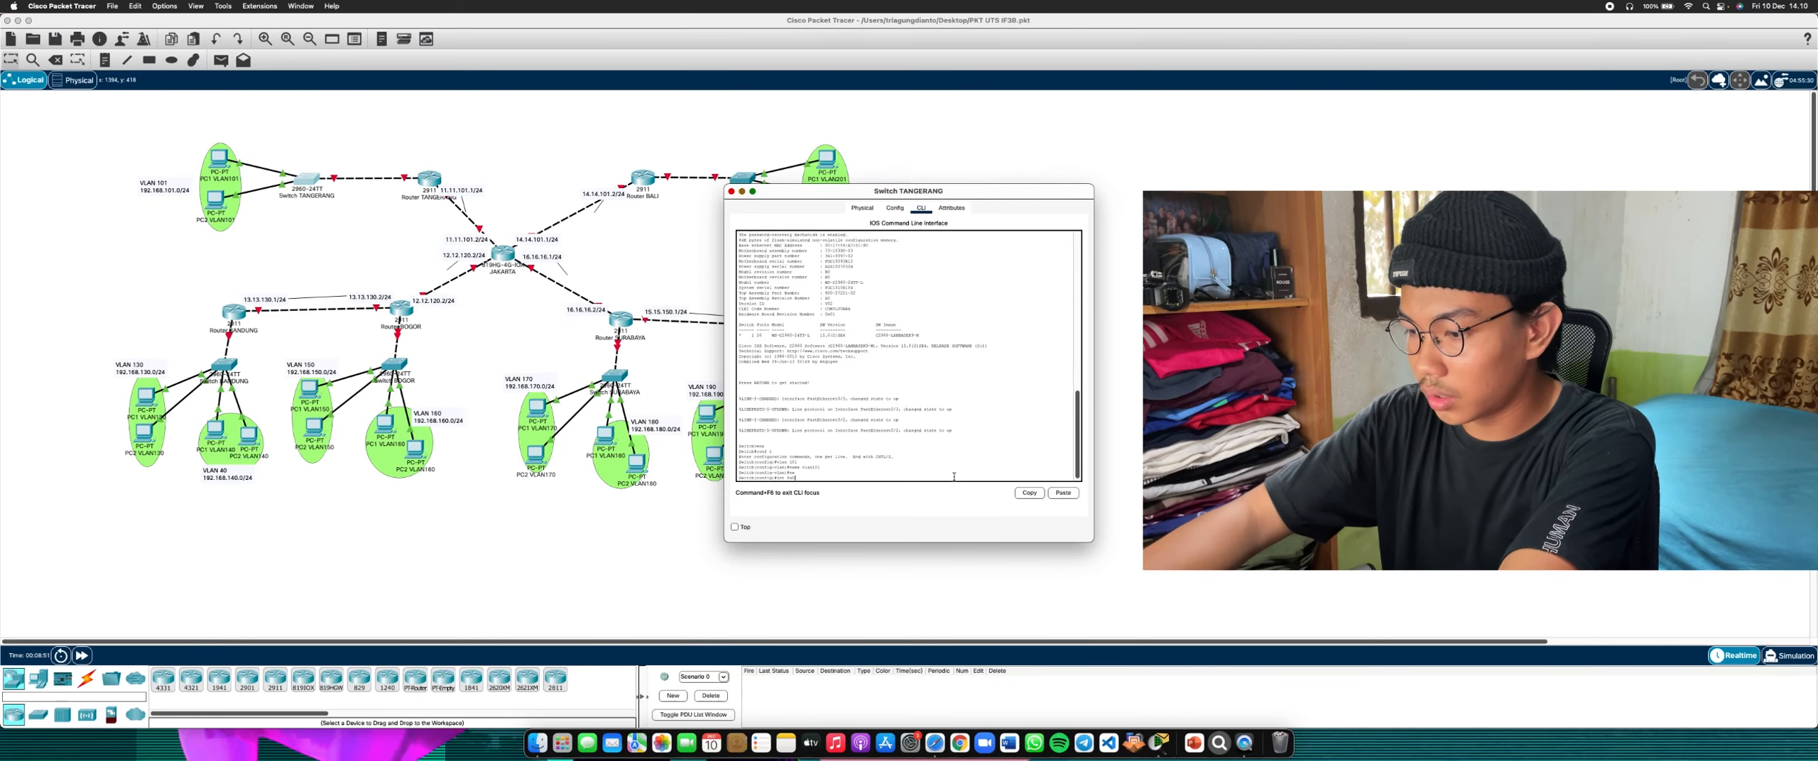
Configure interface fa0/2 as an access port in VLAN 101, enable it, exit the interface and close the switch window
{"action": "type", "text": "int fa0/2"}
{"action": "key", "text": "Return"}
{"action": "type", "text": "s"}
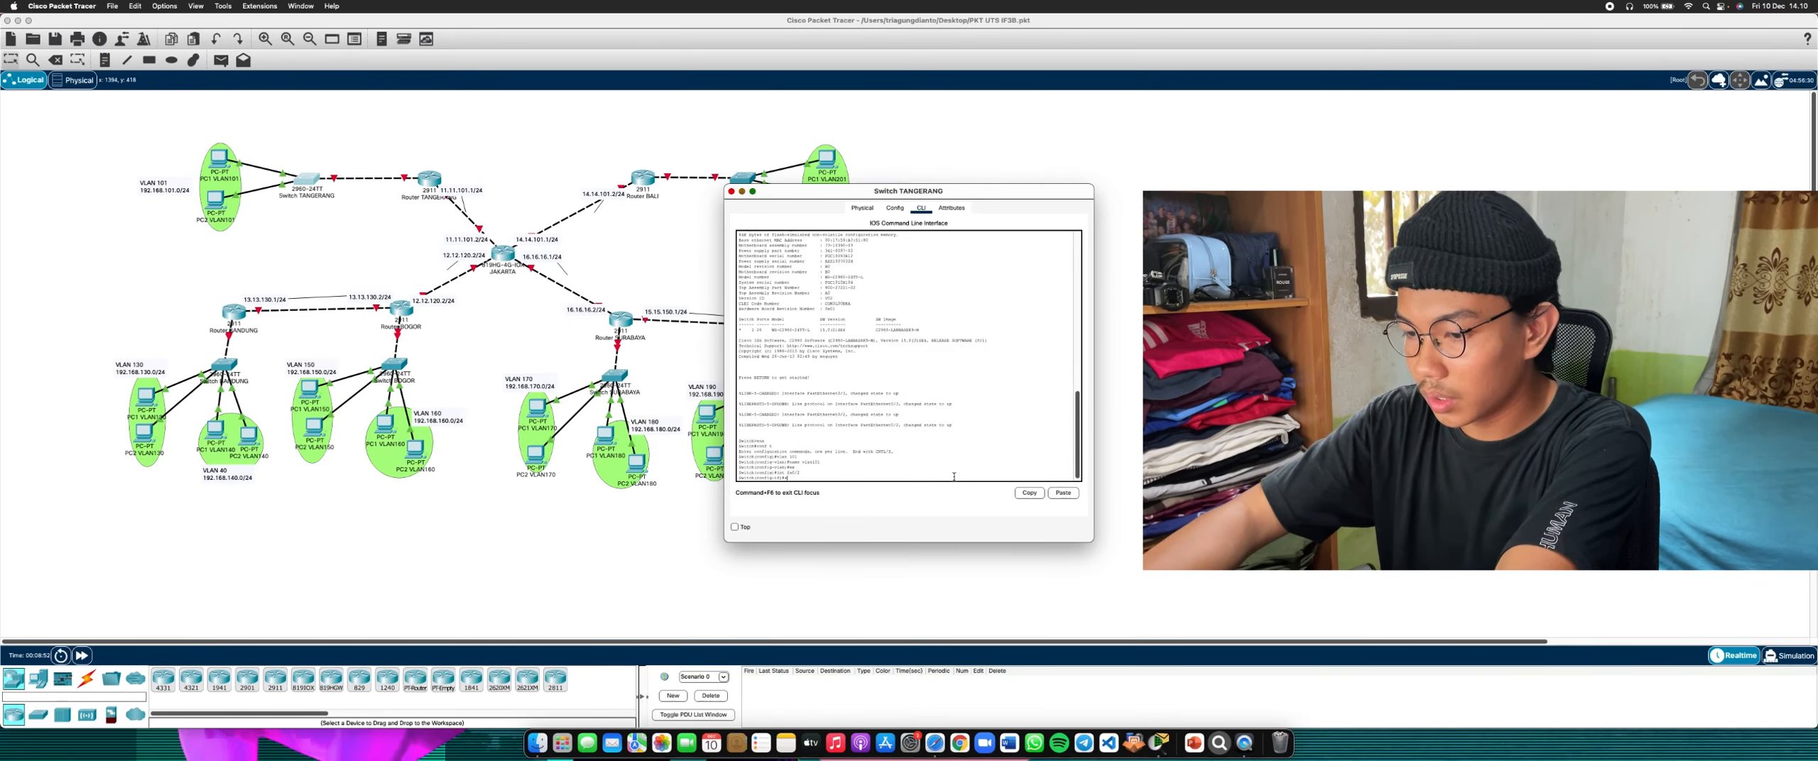
{"action": "type", "text": "wit"}
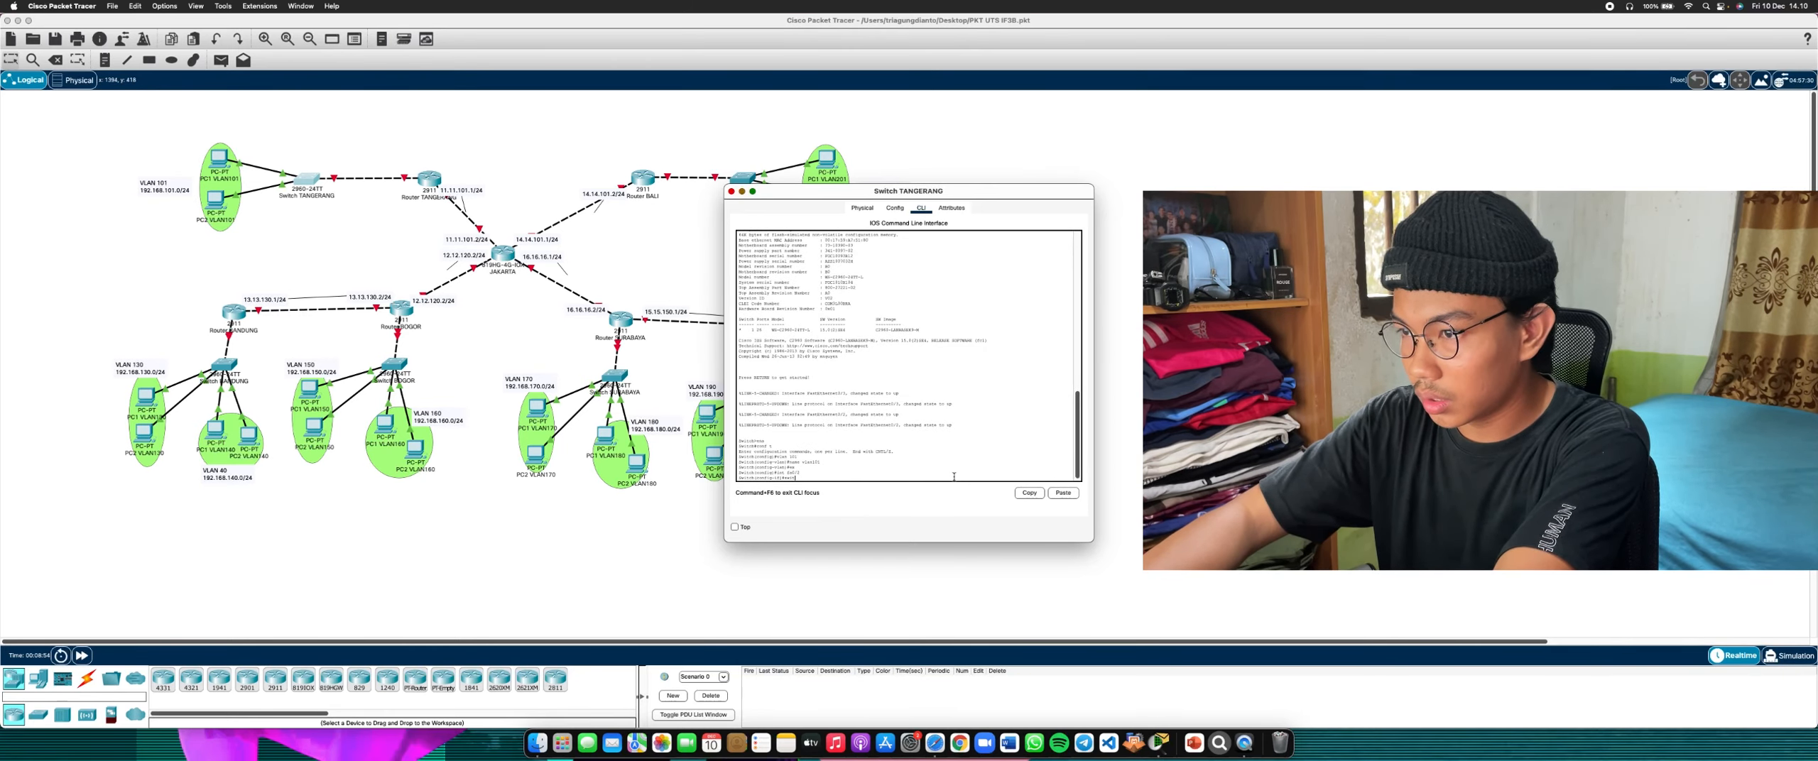
{"action": "type", "text": "chport mod"}
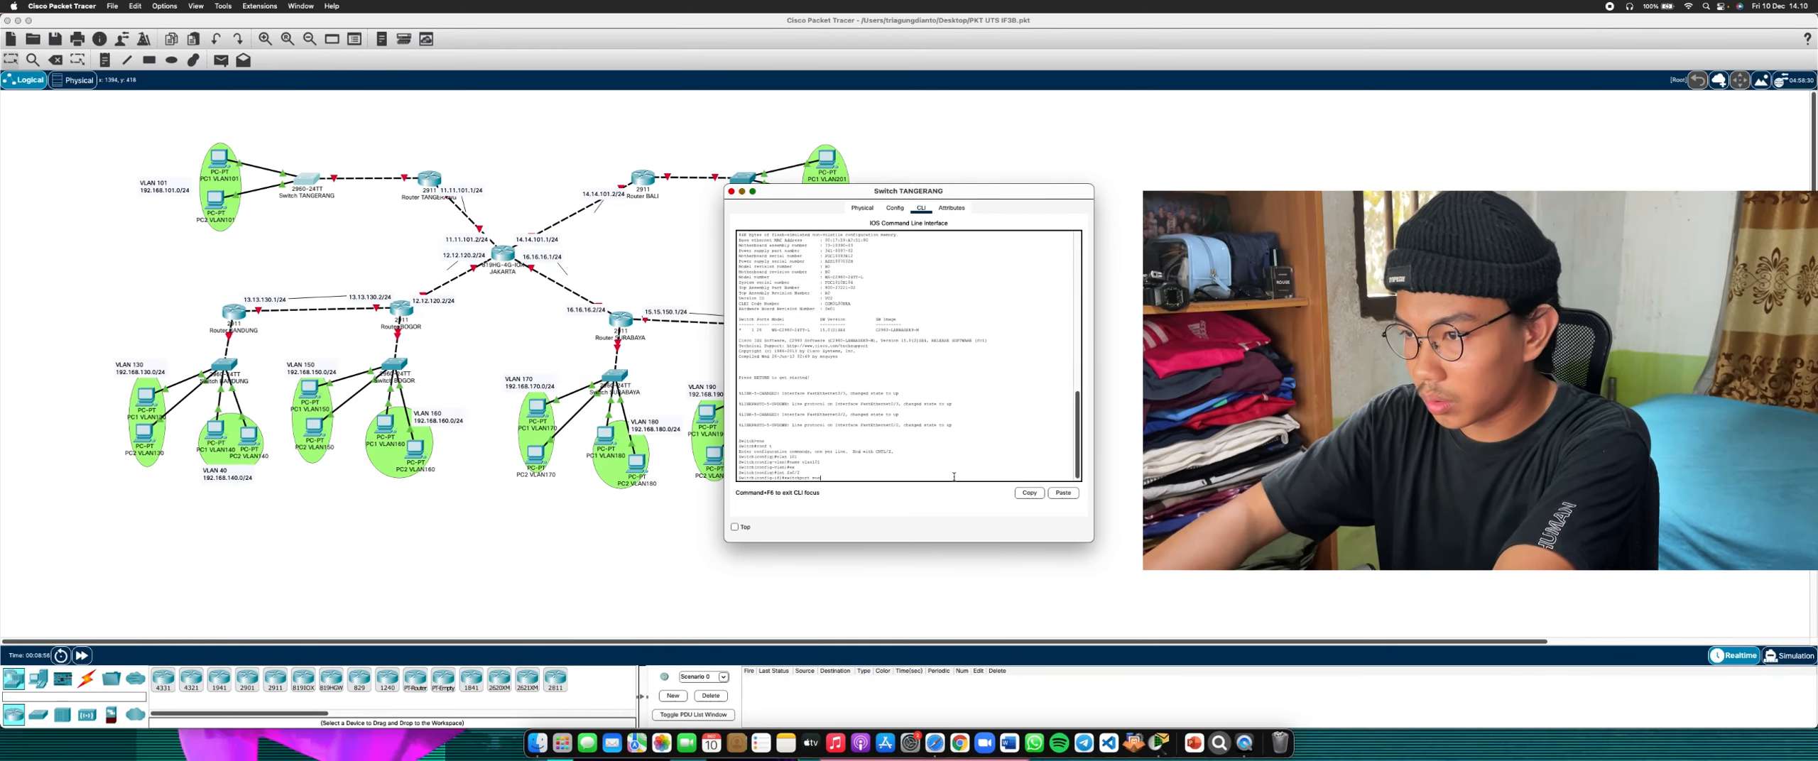
{"action": "type", "text": "e access"}
{"action": "key", "text": "Return"}
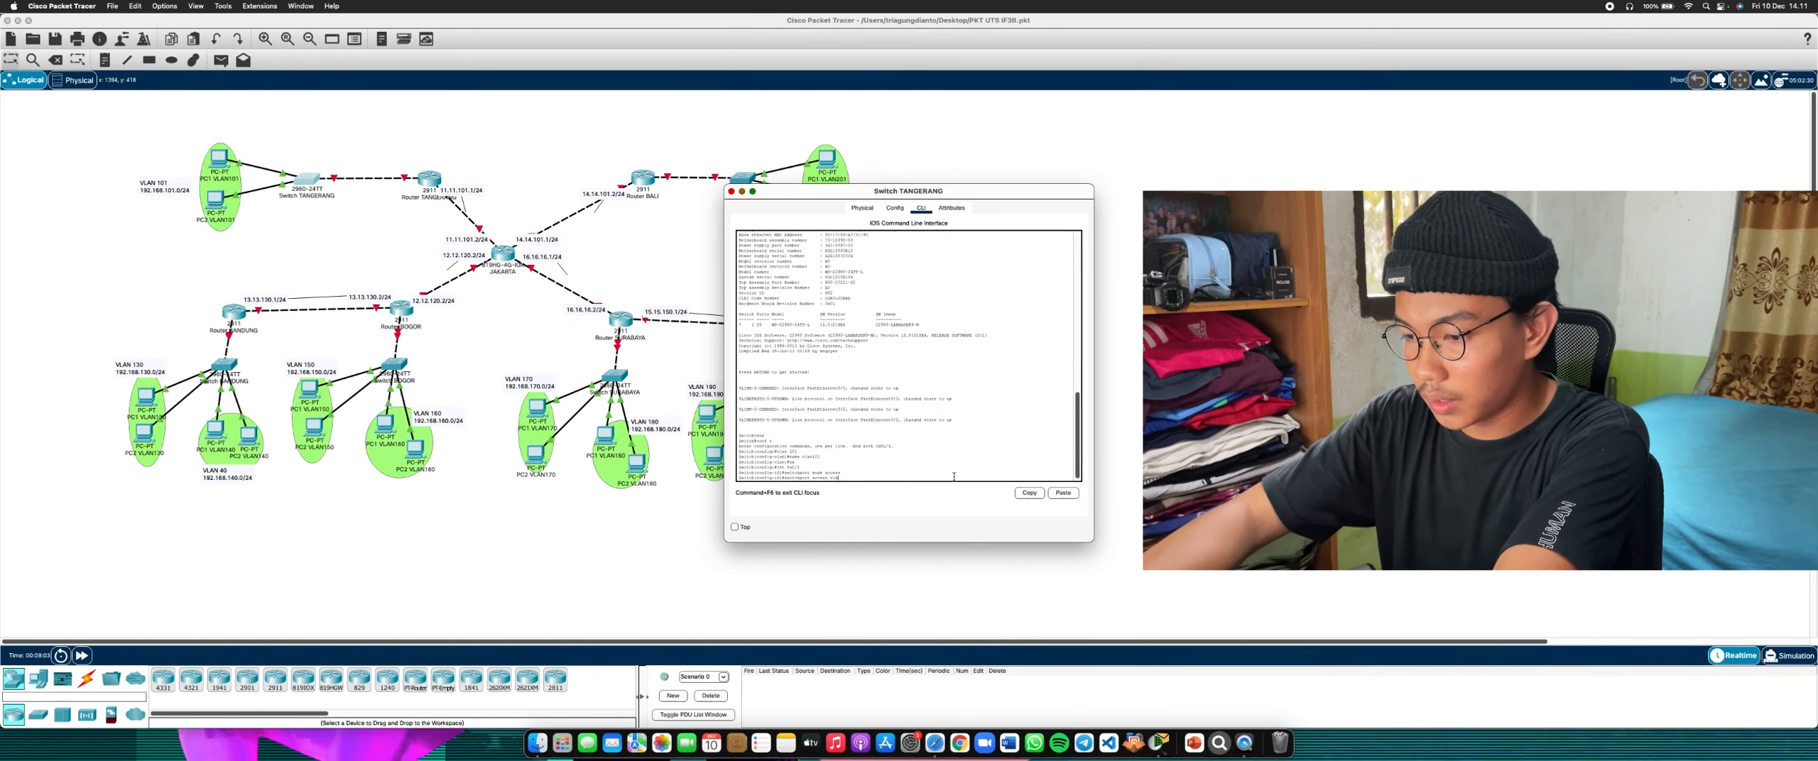
{"action": "key", "text": "Return"}
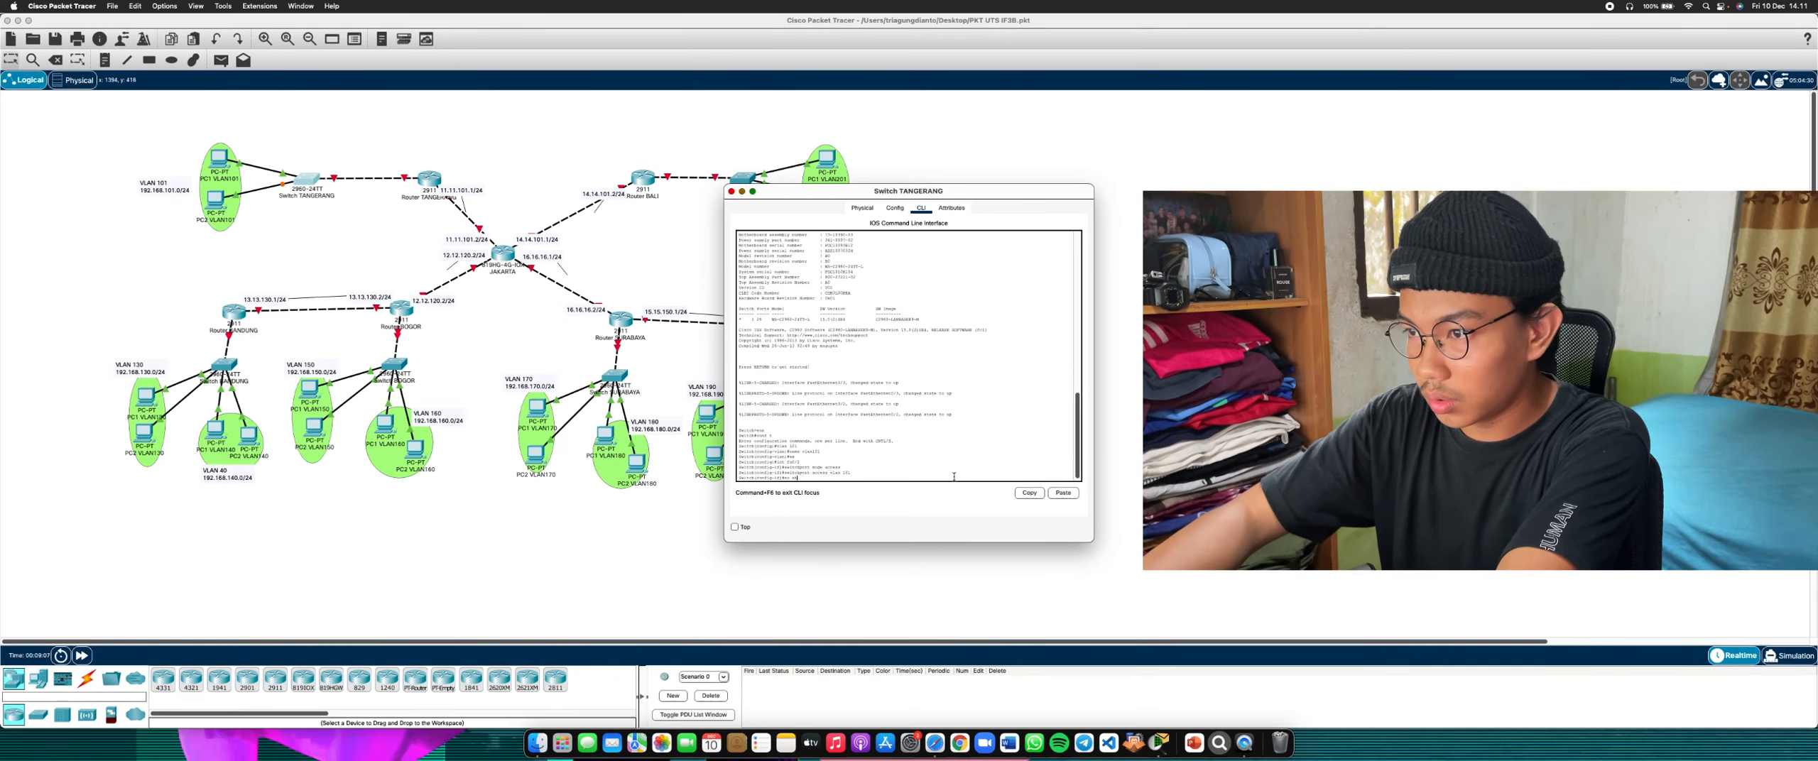
{"action": "key", "text": "Return"}
{"action": "key", "text": "Return"}
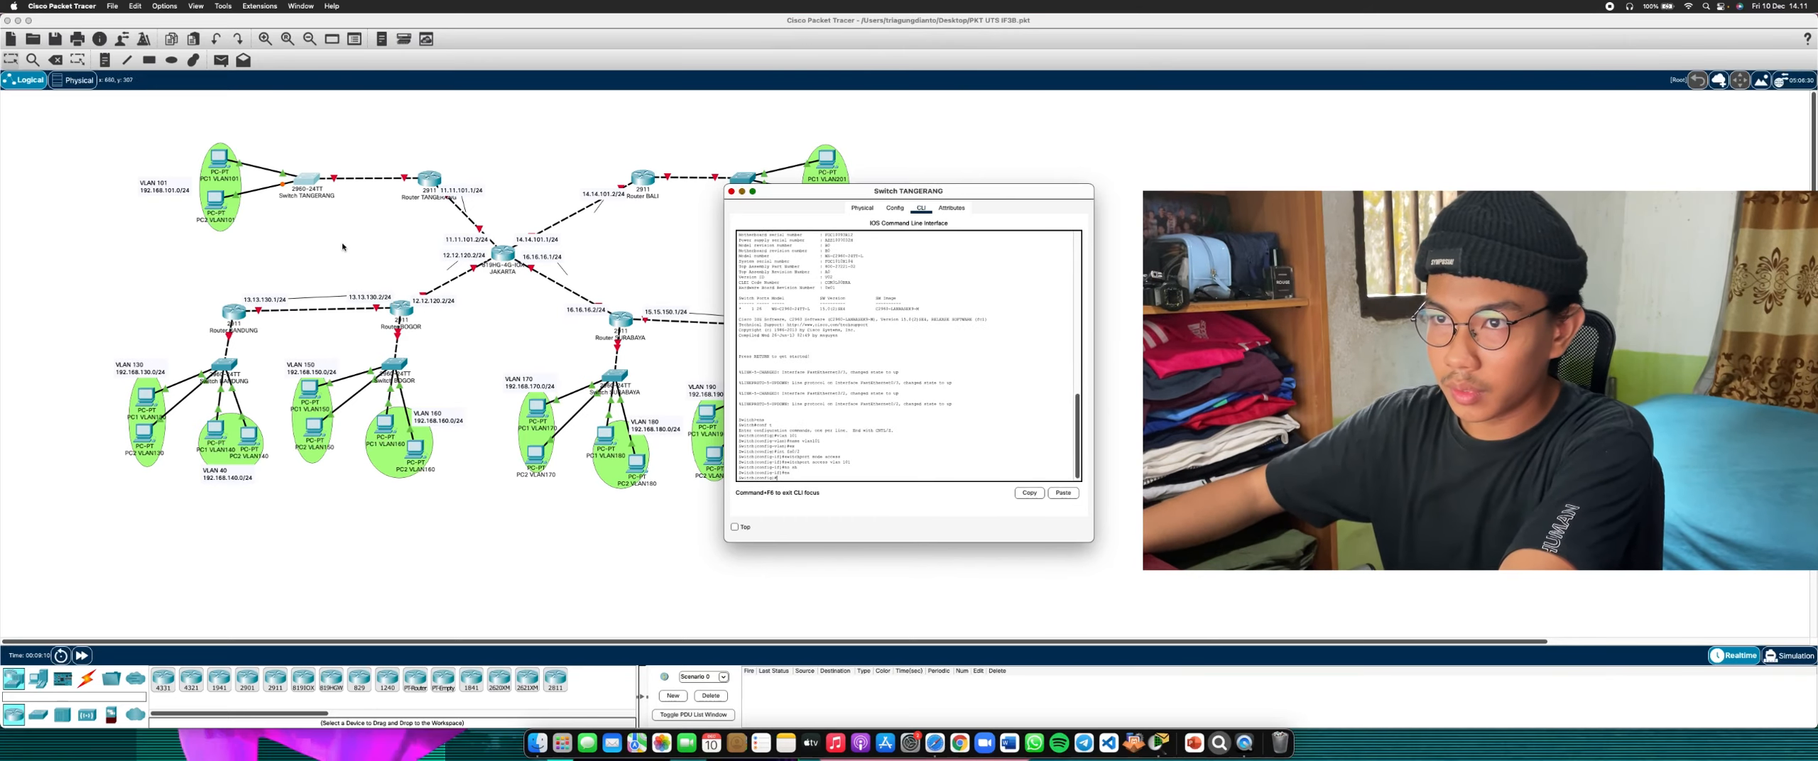
{"action": "key", "text": "super+w"}
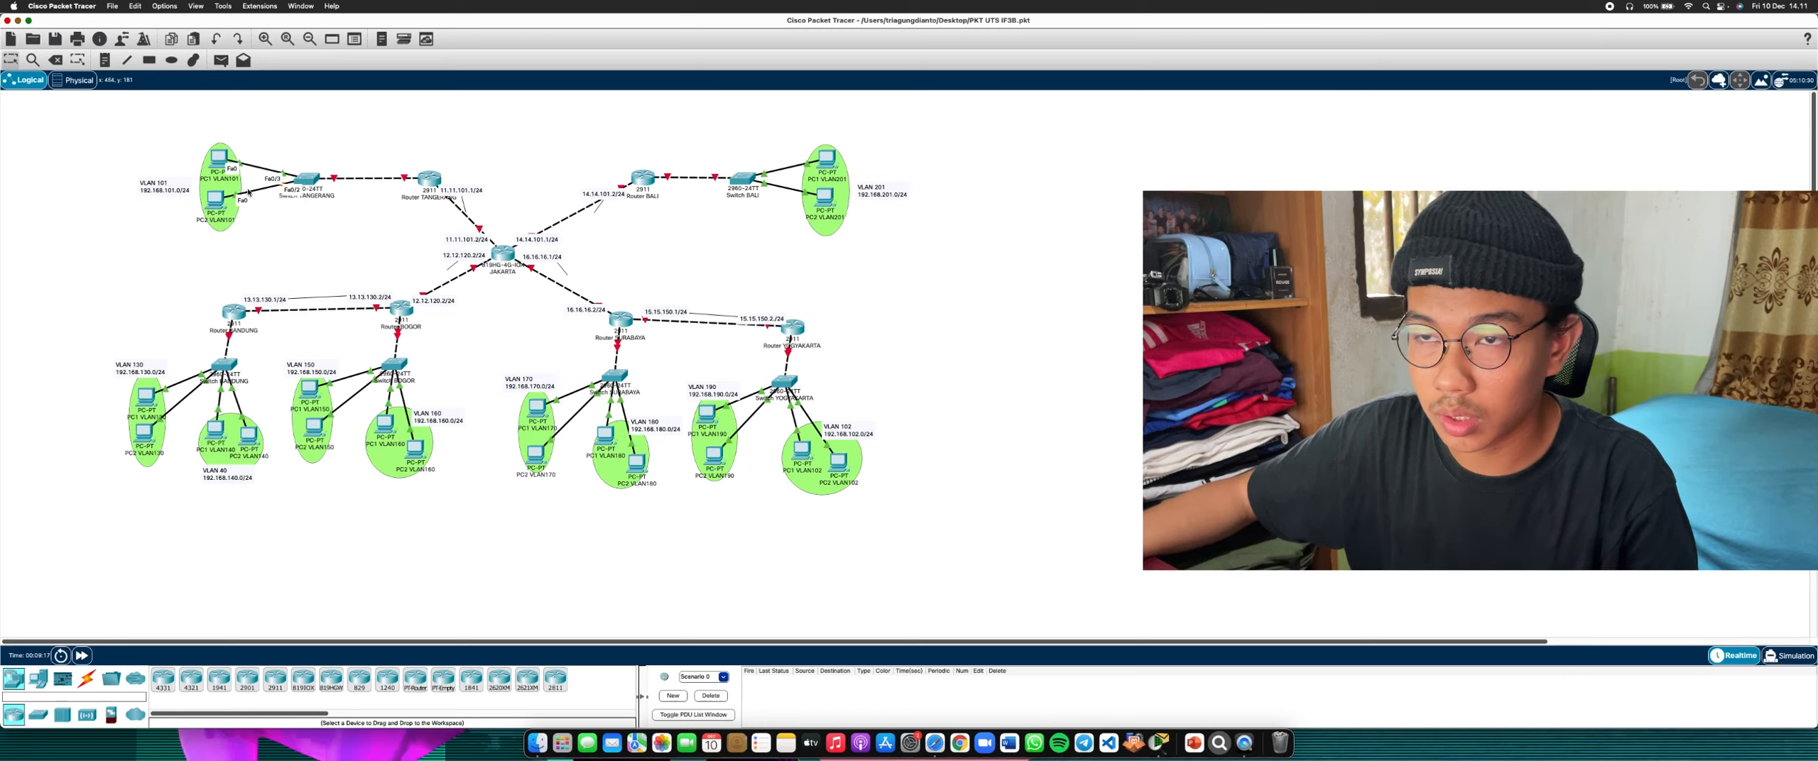
Check the link ports and VLAN assignments of Switch TANGERANG in its device summary
{"action": "left_click", "coordinate": [313, 176]}
{"action": "left_click", "coordinate": [617, 268]}
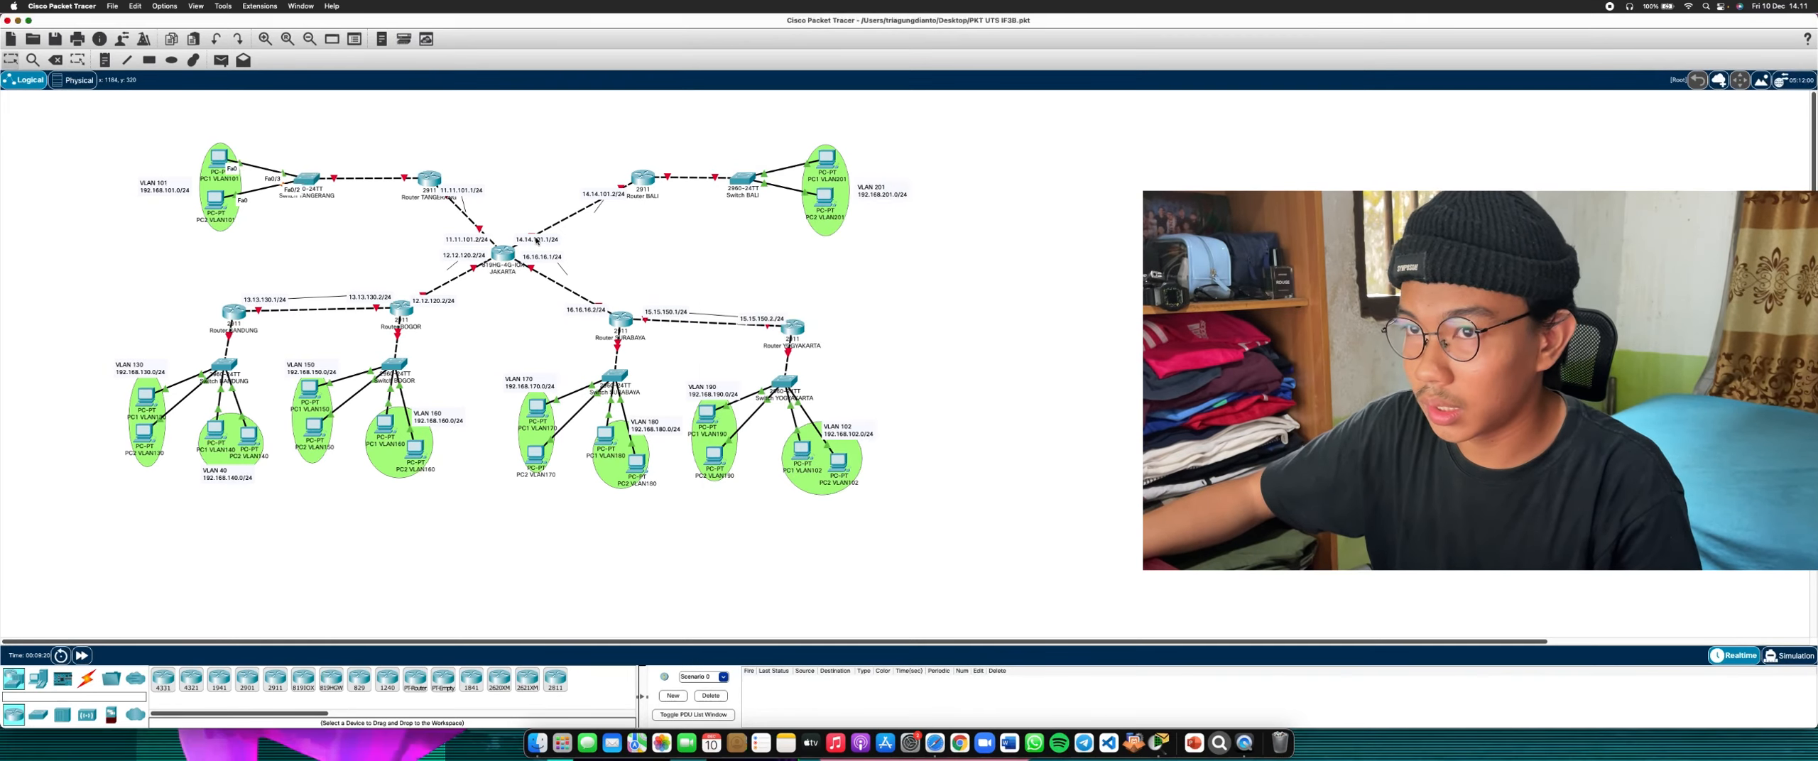
{"action": "mouse_move", "coordinate": [313, 178]}
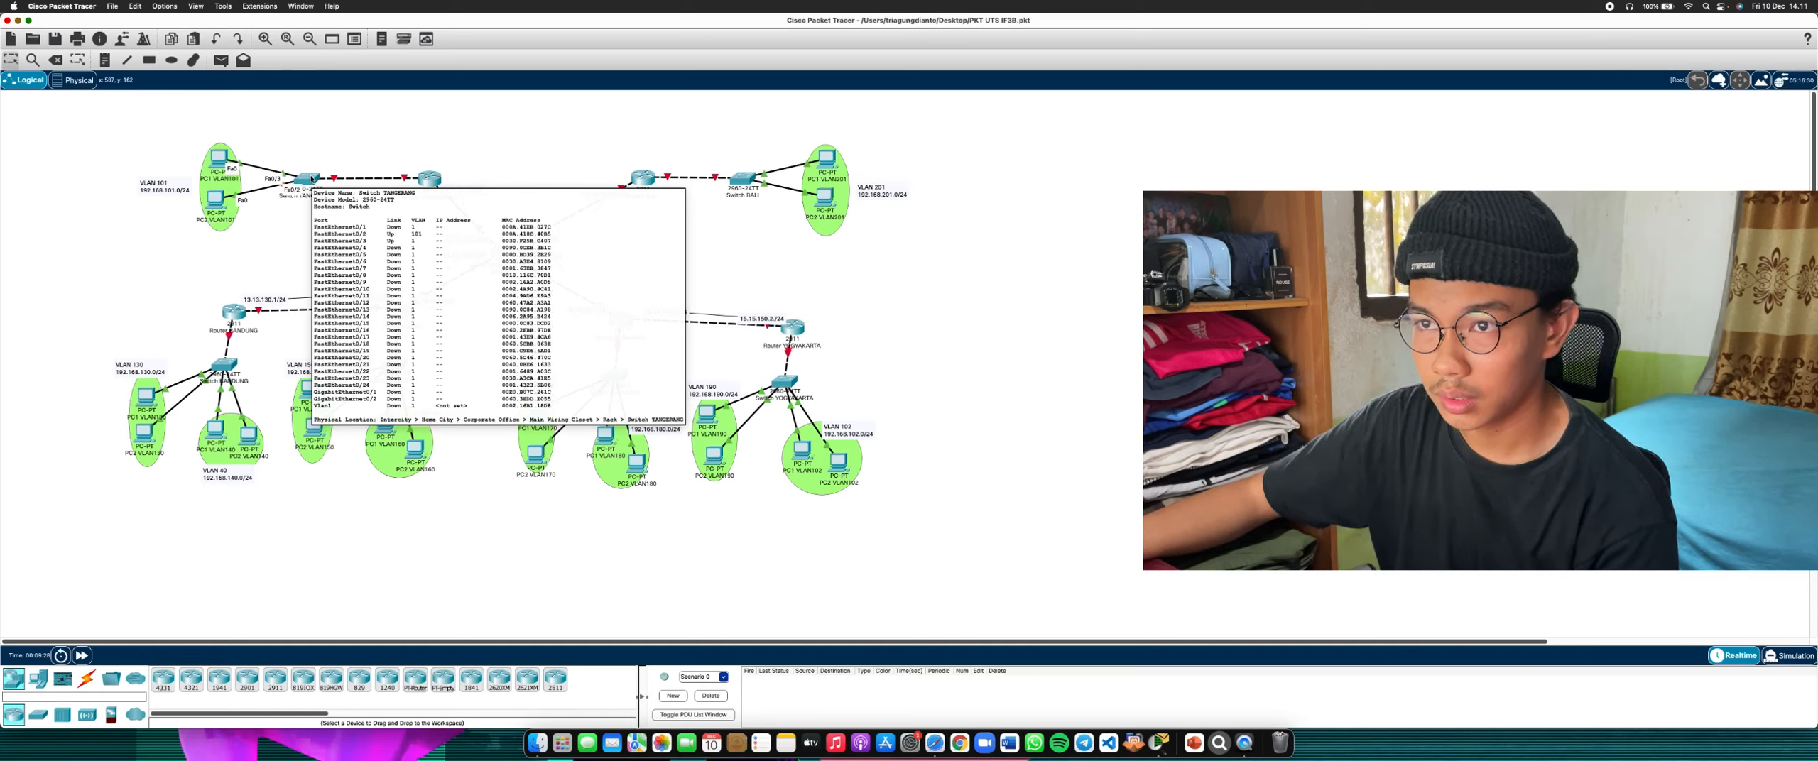
Configure interface fa0/3 on Switch TANGERANG as an access port in VLAN 101, enable it, exit and close the window
{"action": "left_click", "coordinate": [312, 178]}
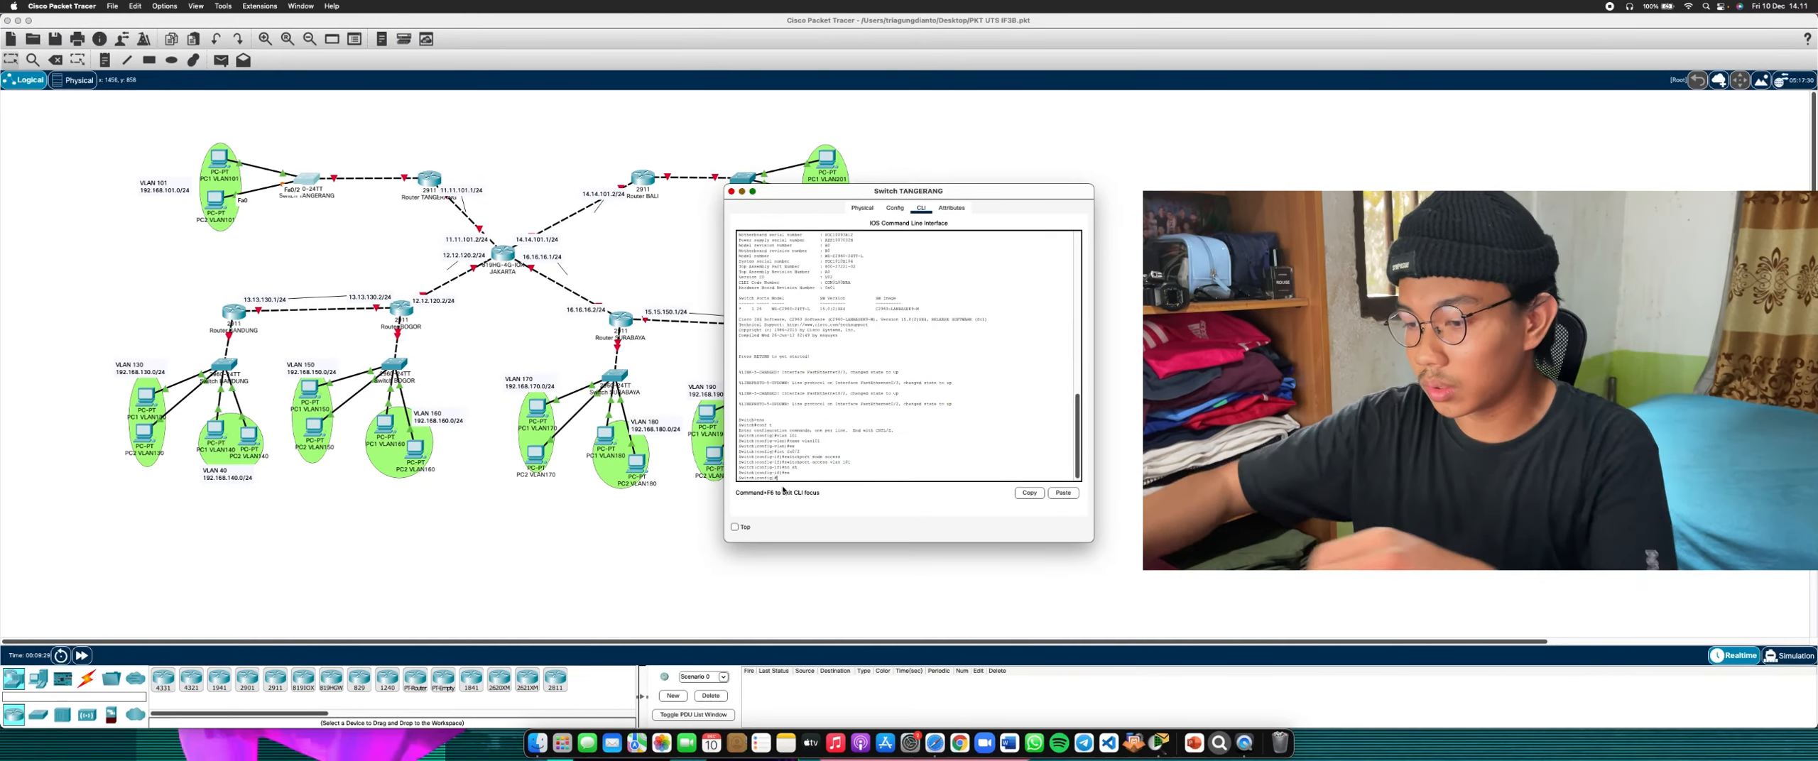
{"action": "type", "text": "int fa0/3"}
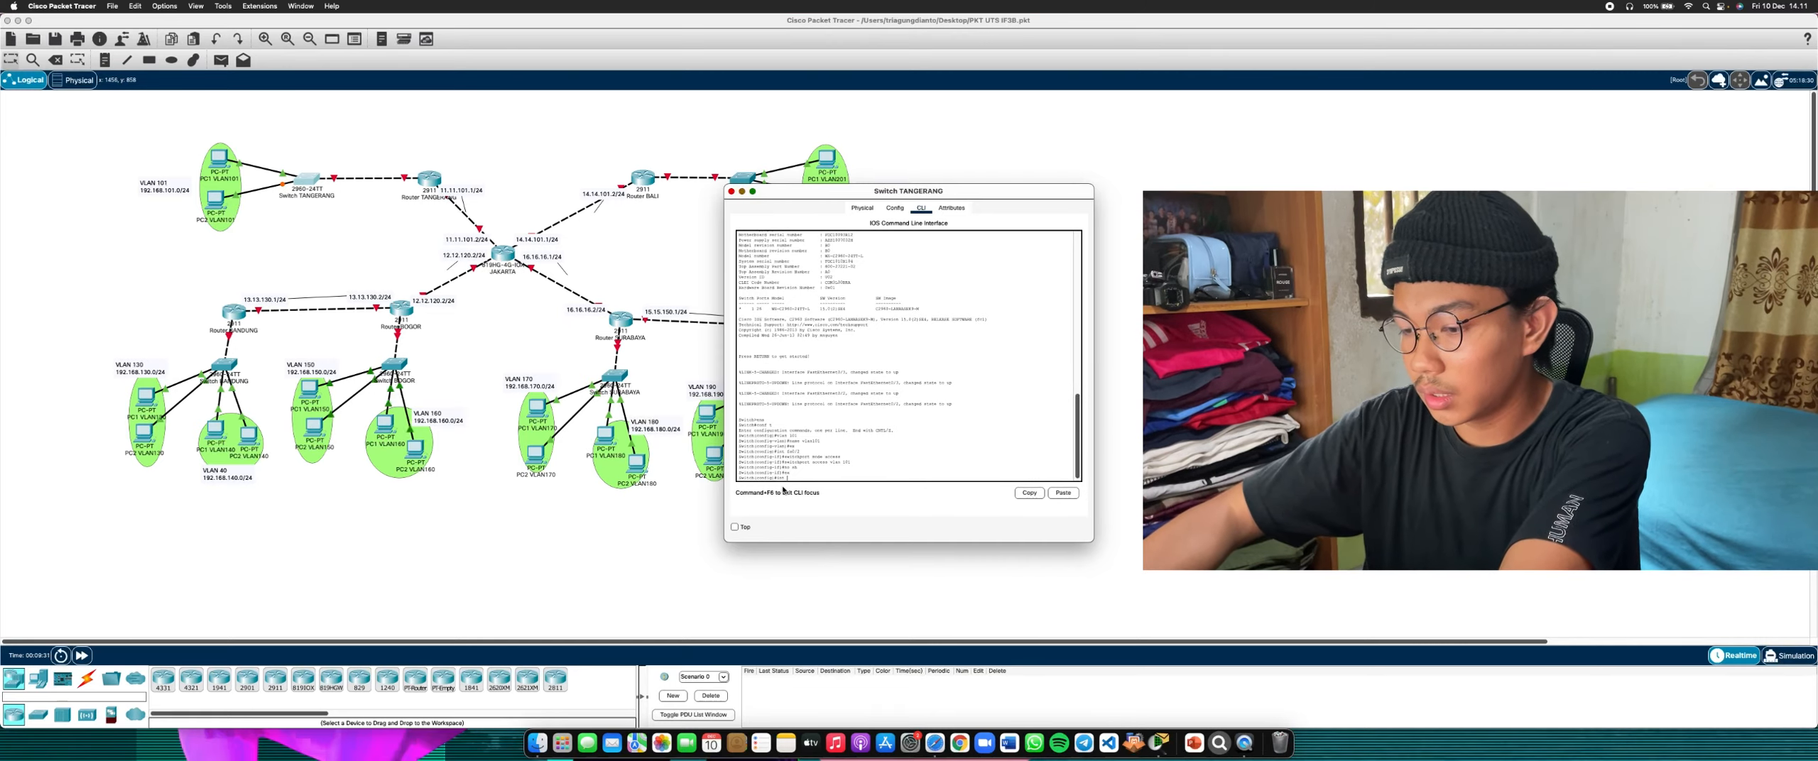
{"action": "key", "text": "Return"}
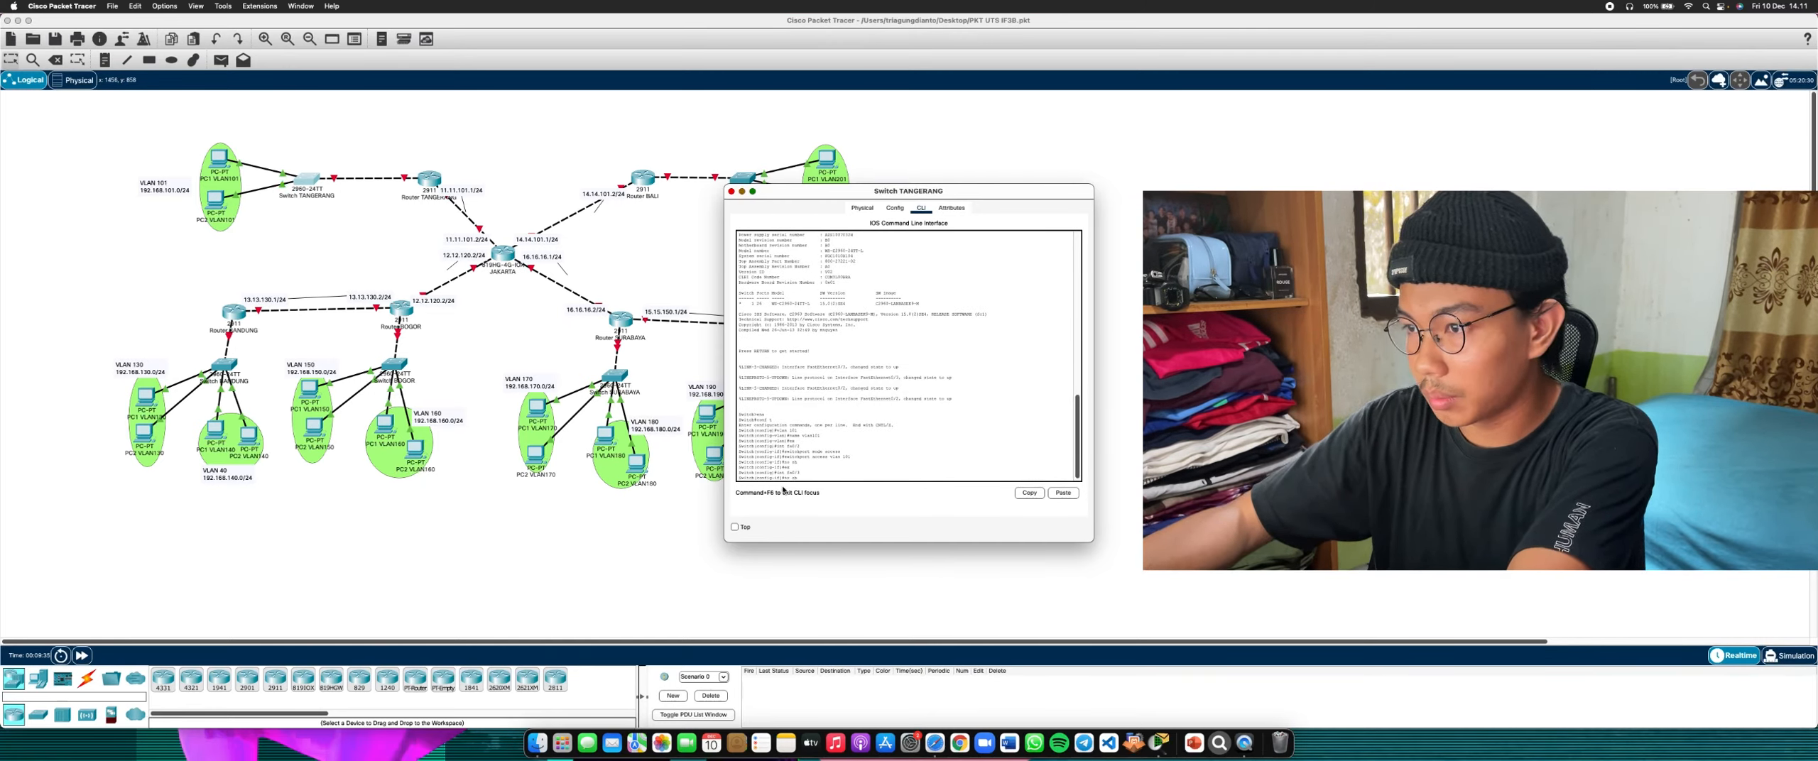
{"action": "key", "text": "Return"}
{"action": "type", "text": "int fa0/3"}
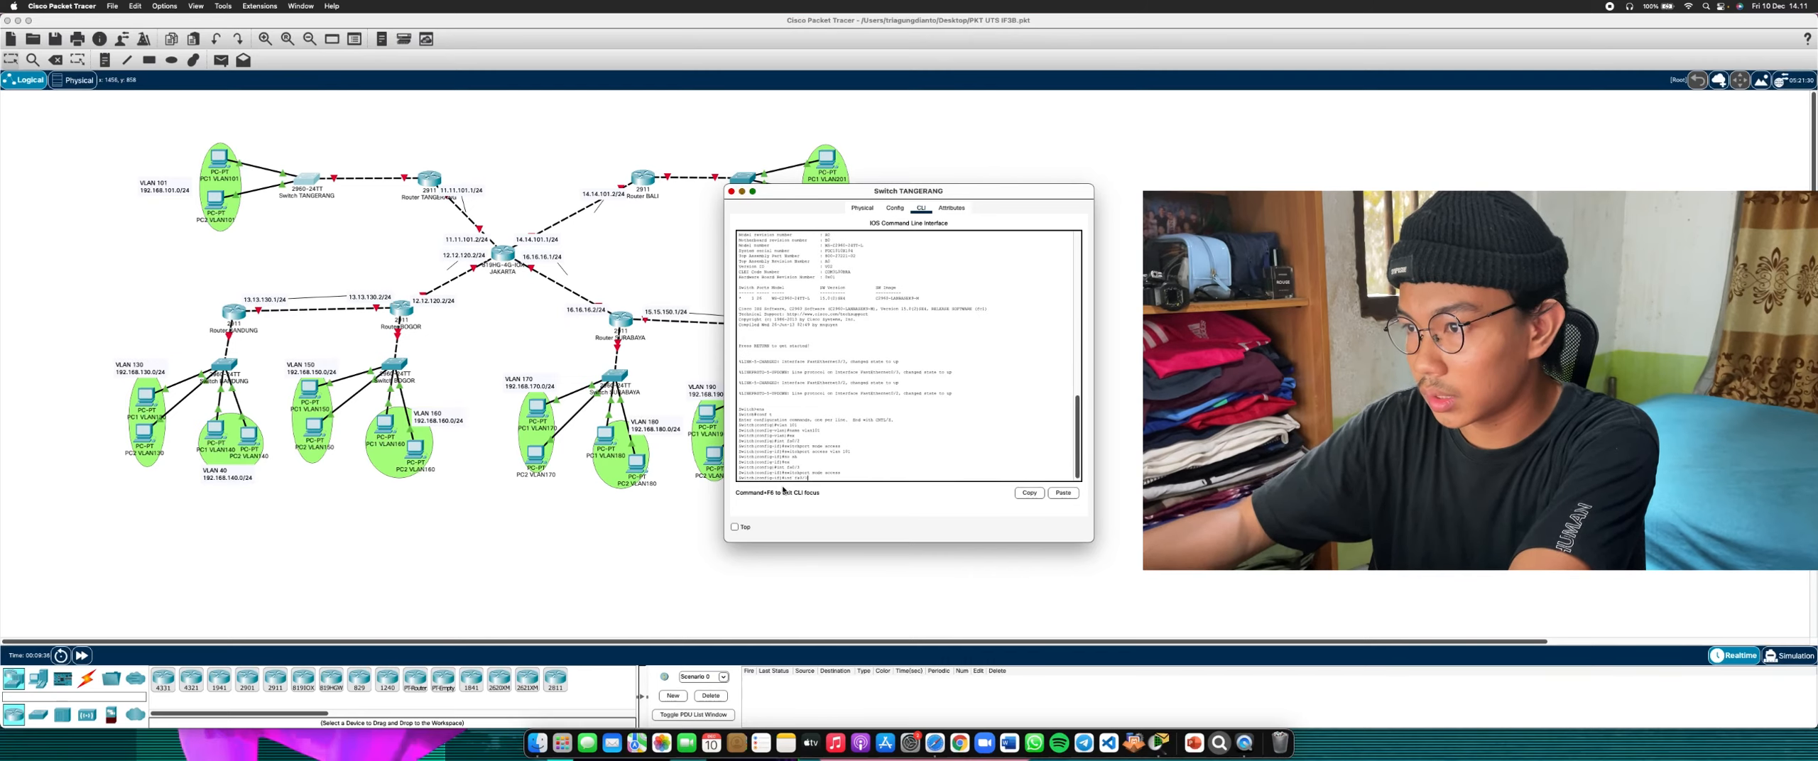
{"action": "key", "text": "Return"}
{"action": "key", "text": "Up"}
{"action": "key", "text": "Up"}
{"action": "key", "text": "Up"}
{"action": "key", "text": "Return"}
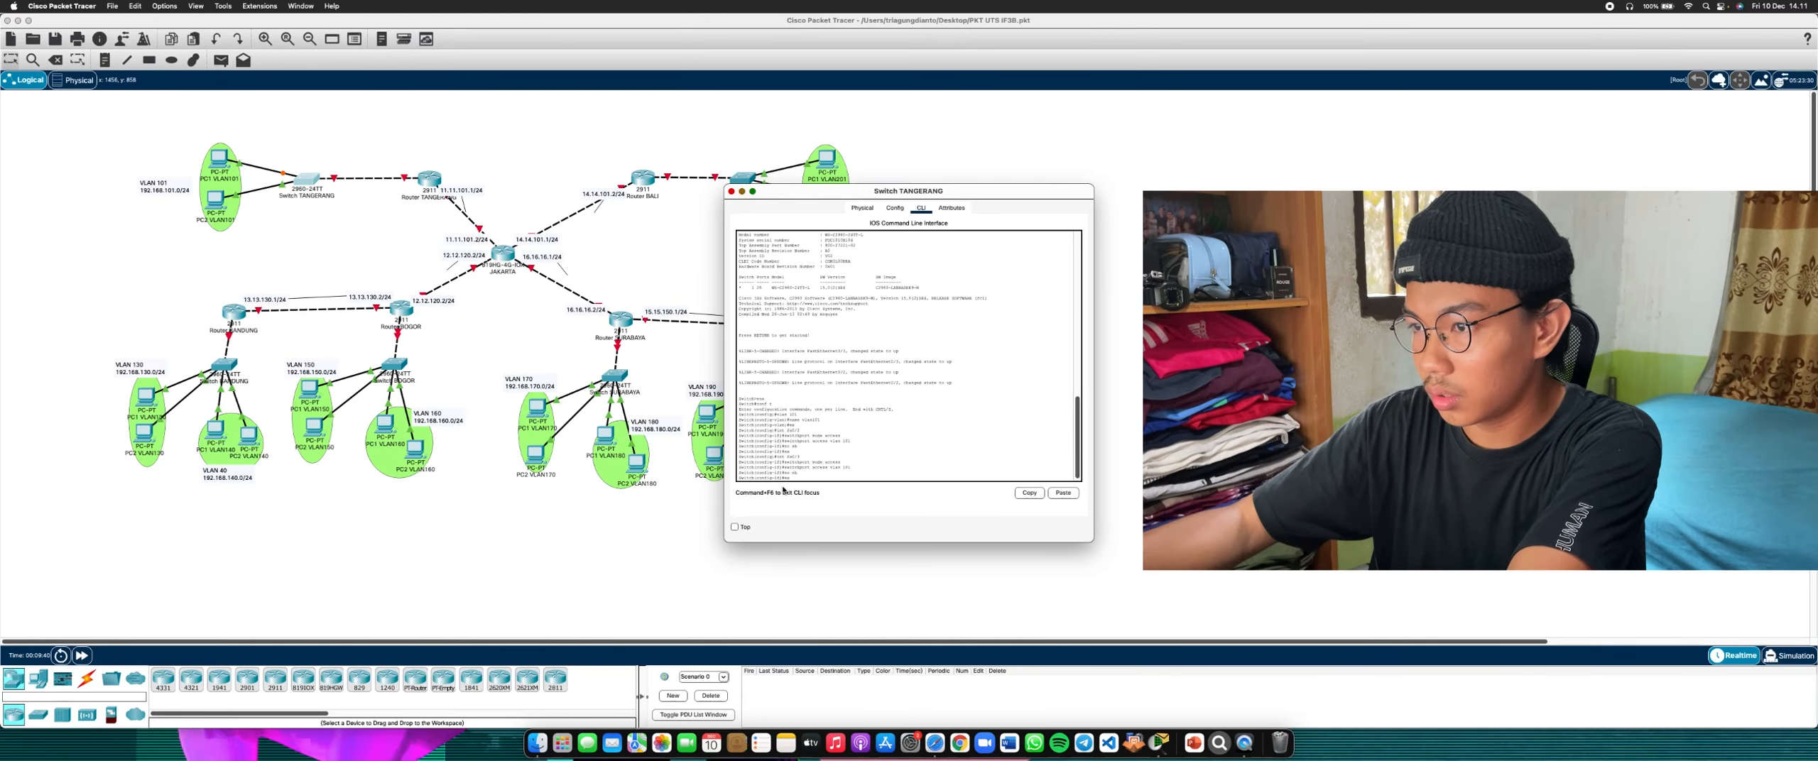
{"action": "type", "text": "ex"}
{"action": "key", "text": "Return"}
{"action": "left_click", "coordinate": [468, 357]}
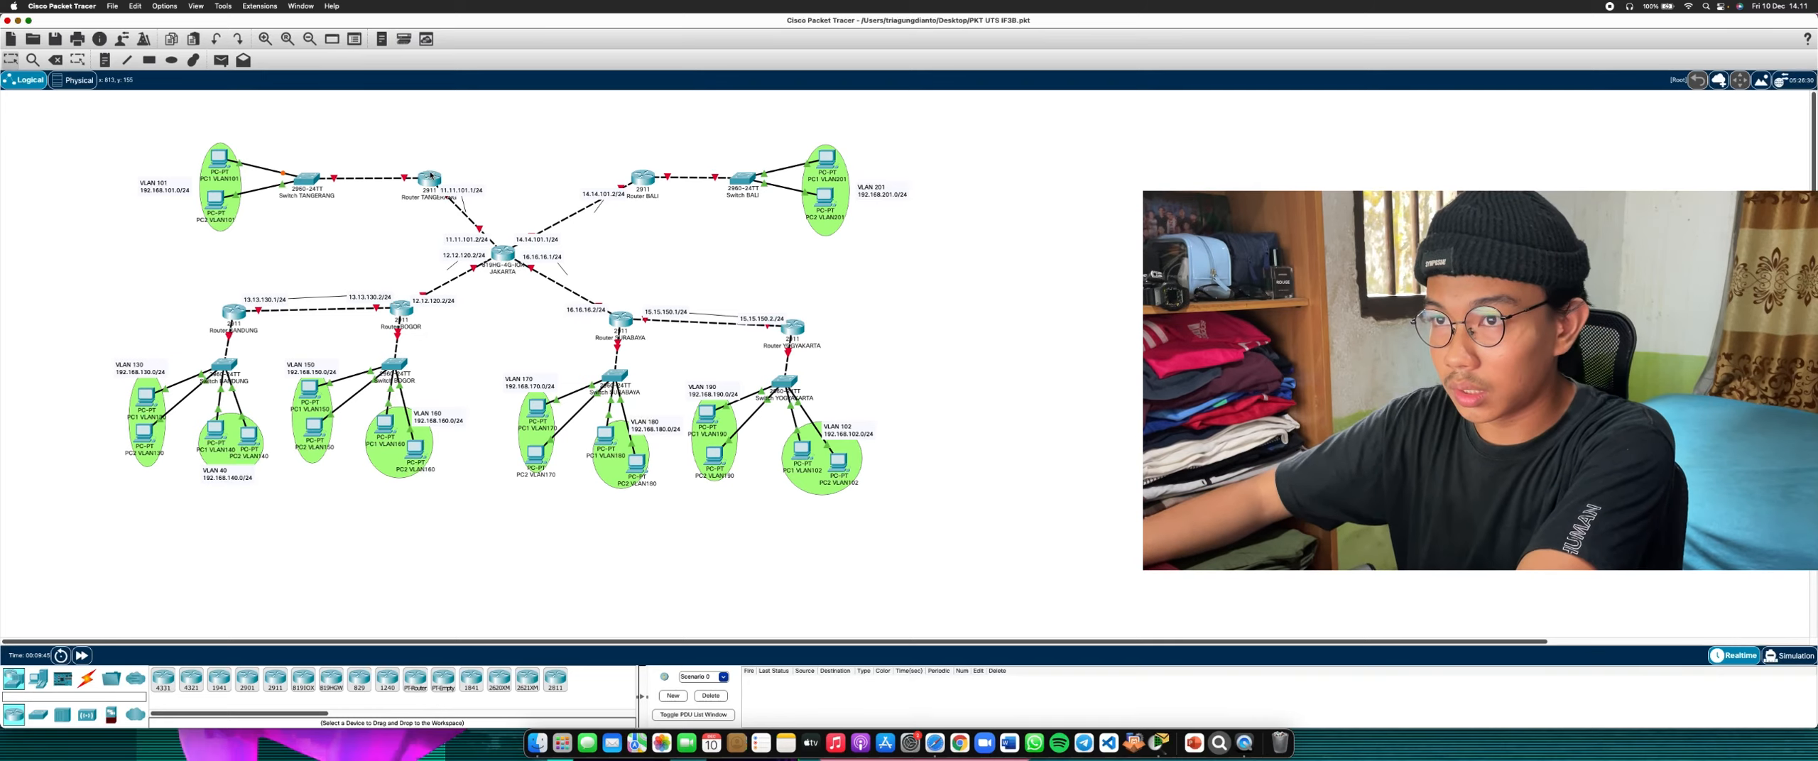
Move the 11.11.101.1/24 label slightly to the right, away from Router TANGERANG
{"action": "left_click_drag", "start_coordinate": [467, 186], "coordinate": [477, 188]}
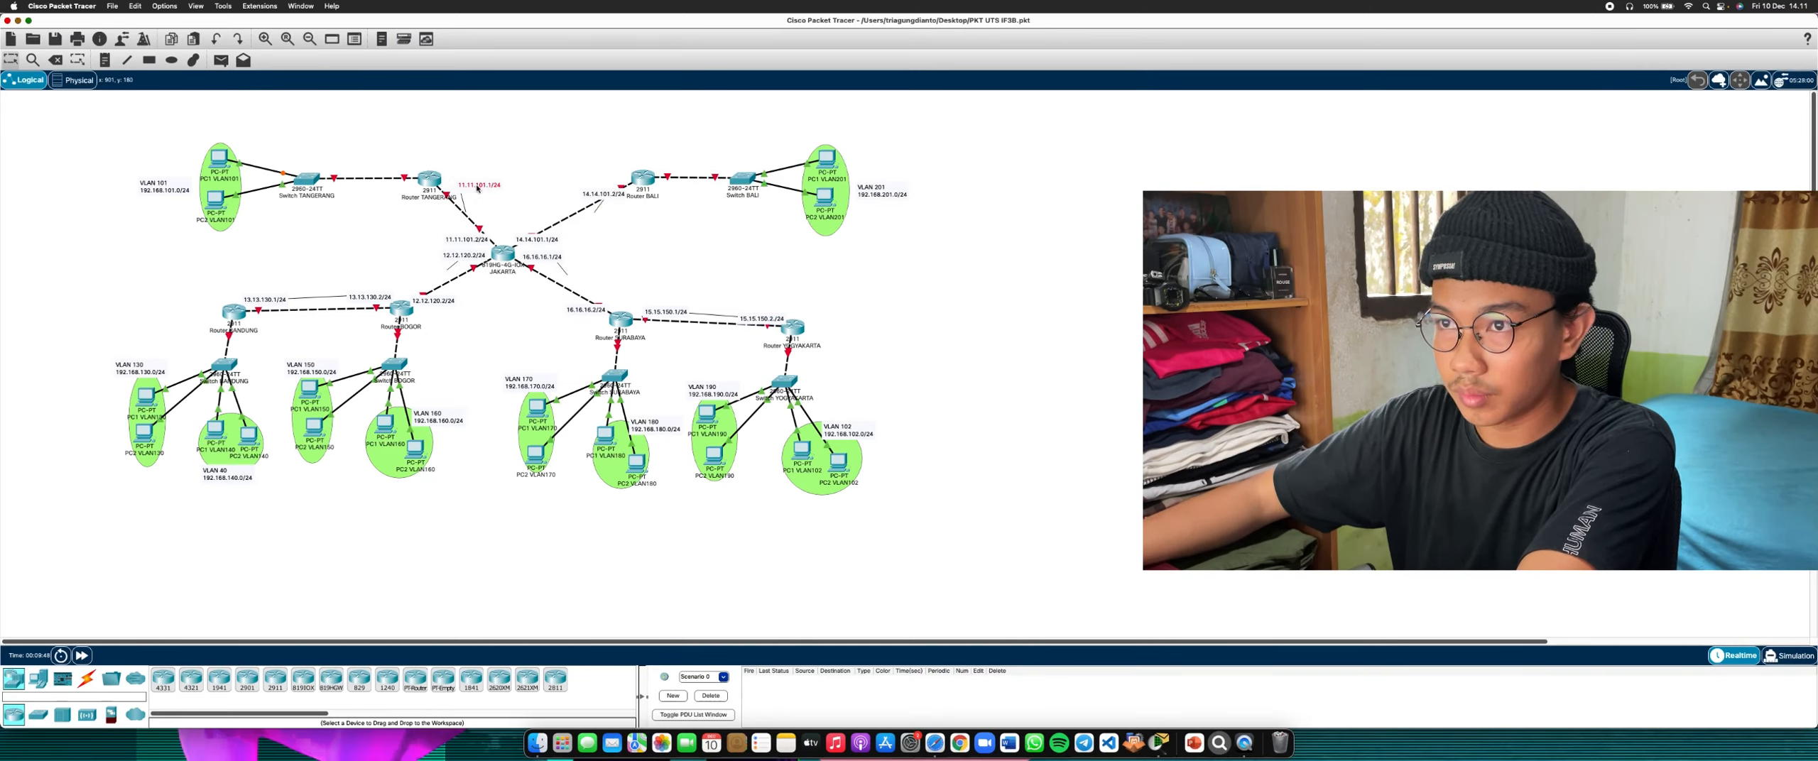
Enter global configuration mode on Router TANGERANG, enable interface g0/0 and exit the interface
{"action": "left_click", "coordinate": [425, 179]}
{"action": "left_click", "coordinate": [920, 207]}
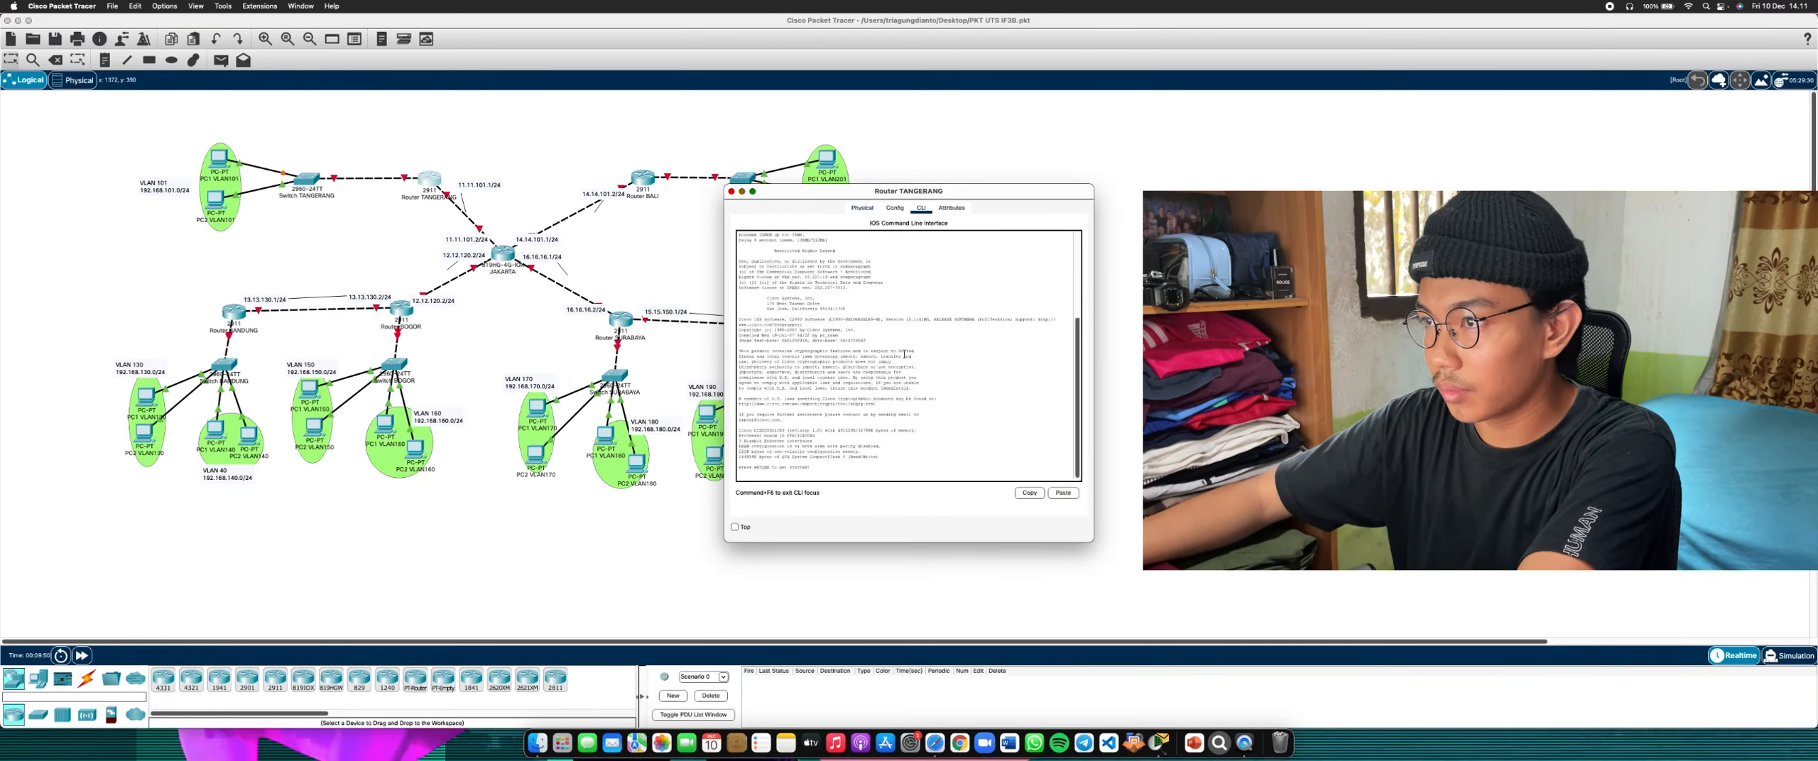
{"action": "key", "text": "Return"}
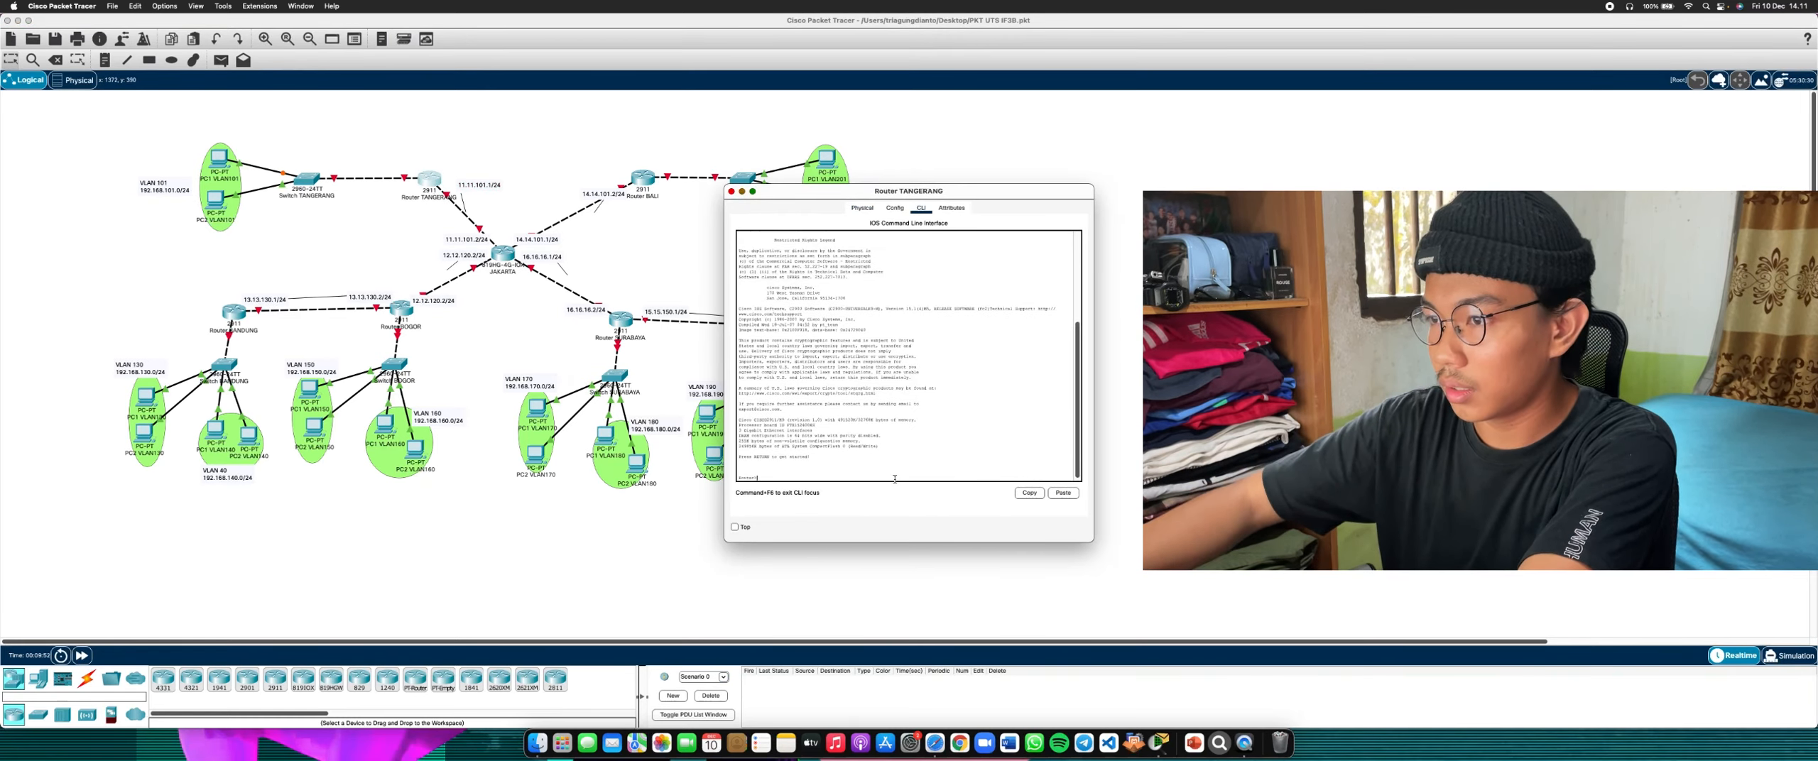
{"action": "type", "text": "ena"}
{"action": "key", "text": "Return"}
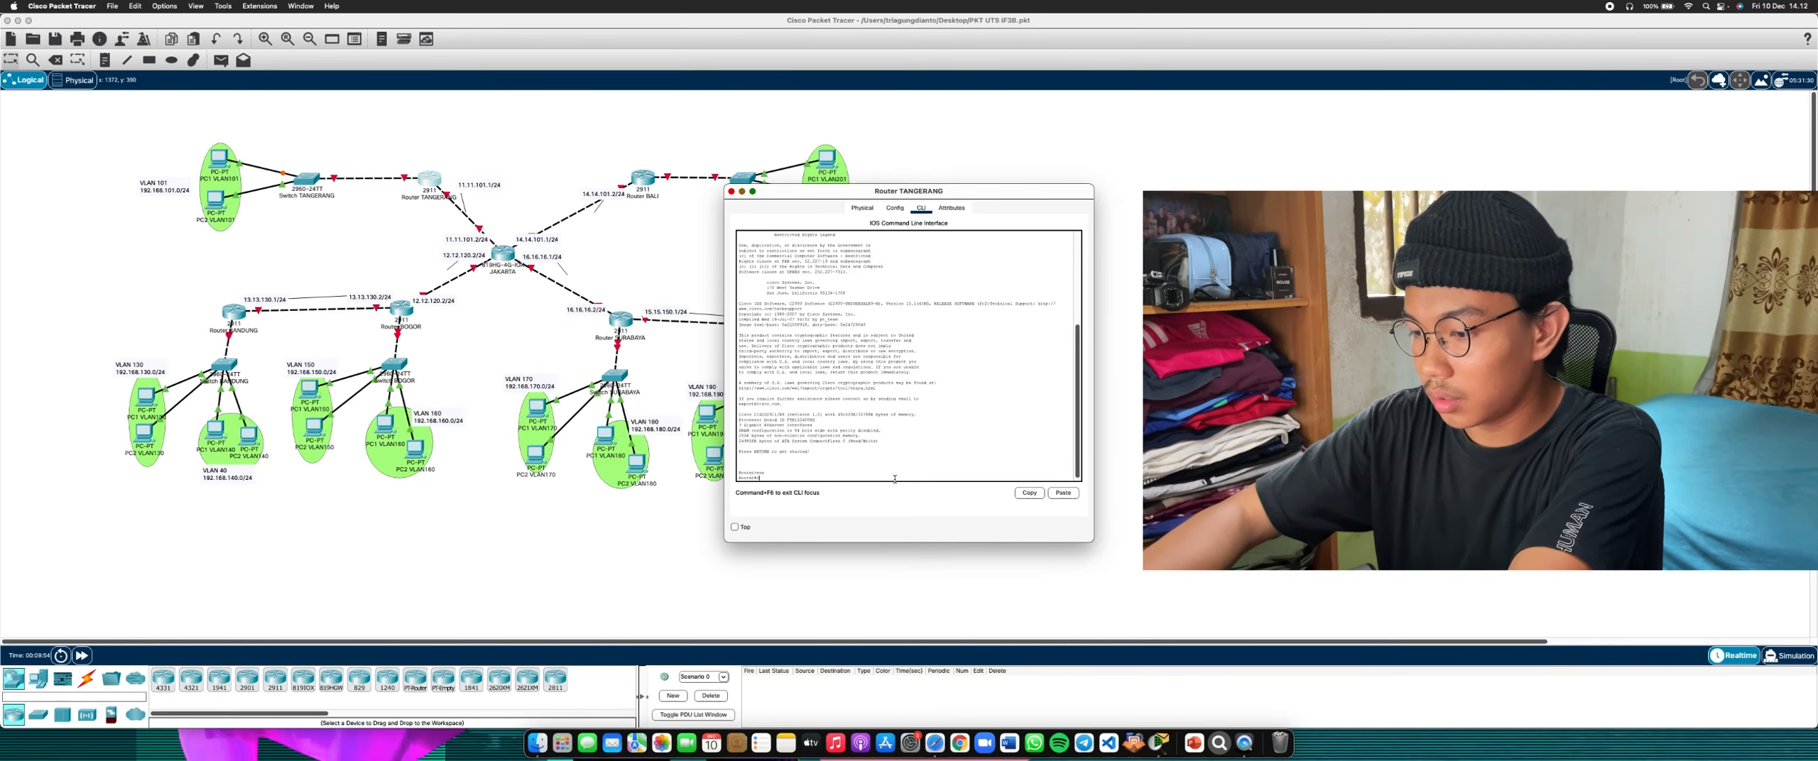
{"action": "type", "text": "conf t"}
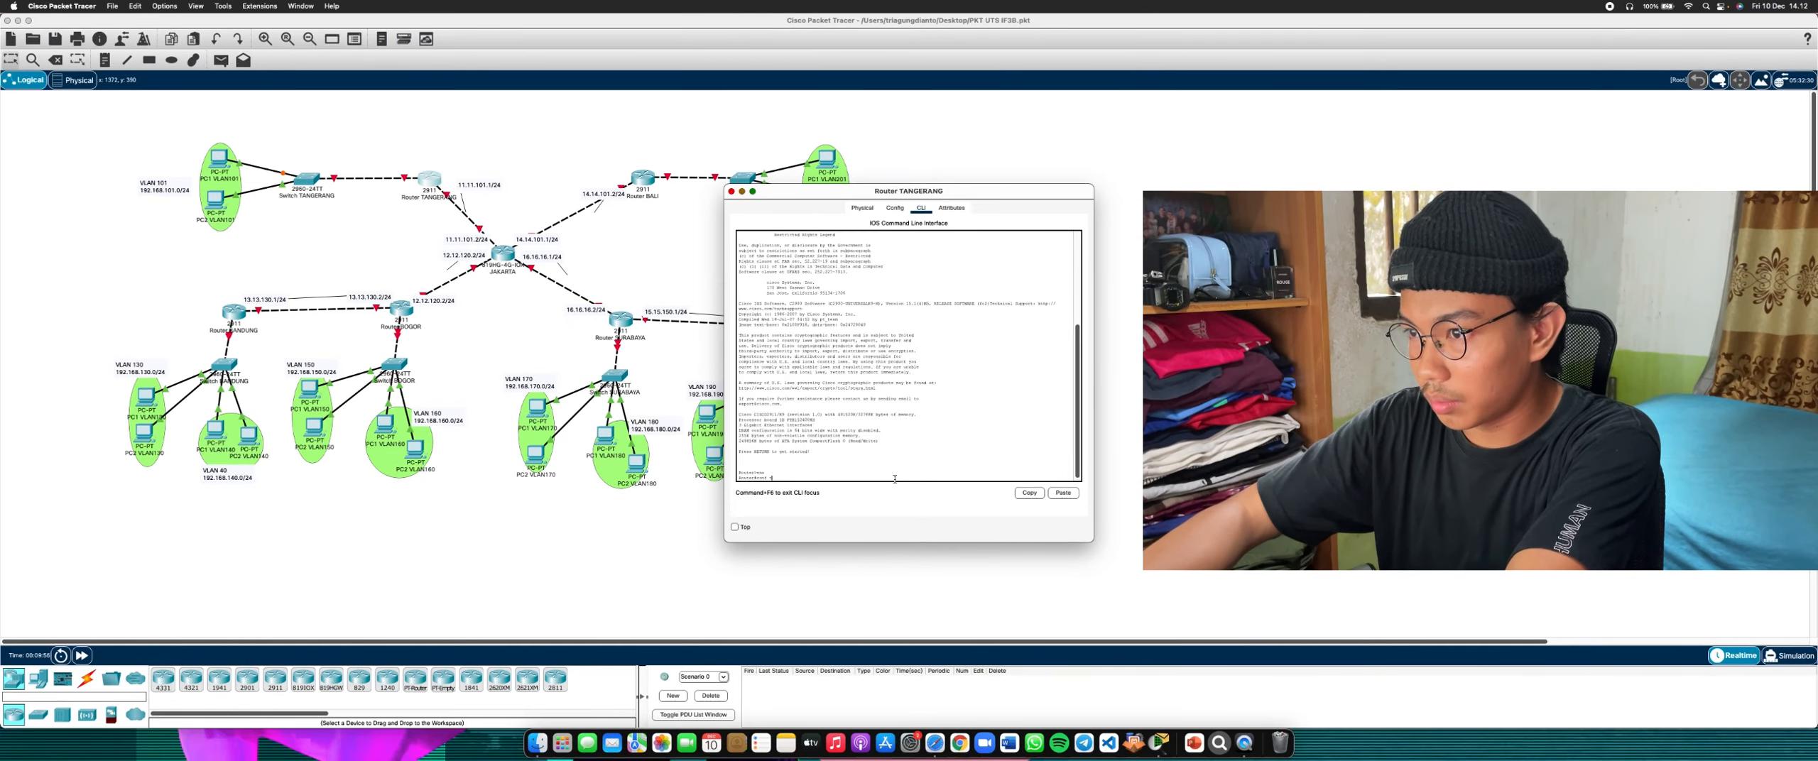
{"action": "key", "text": "Return"}
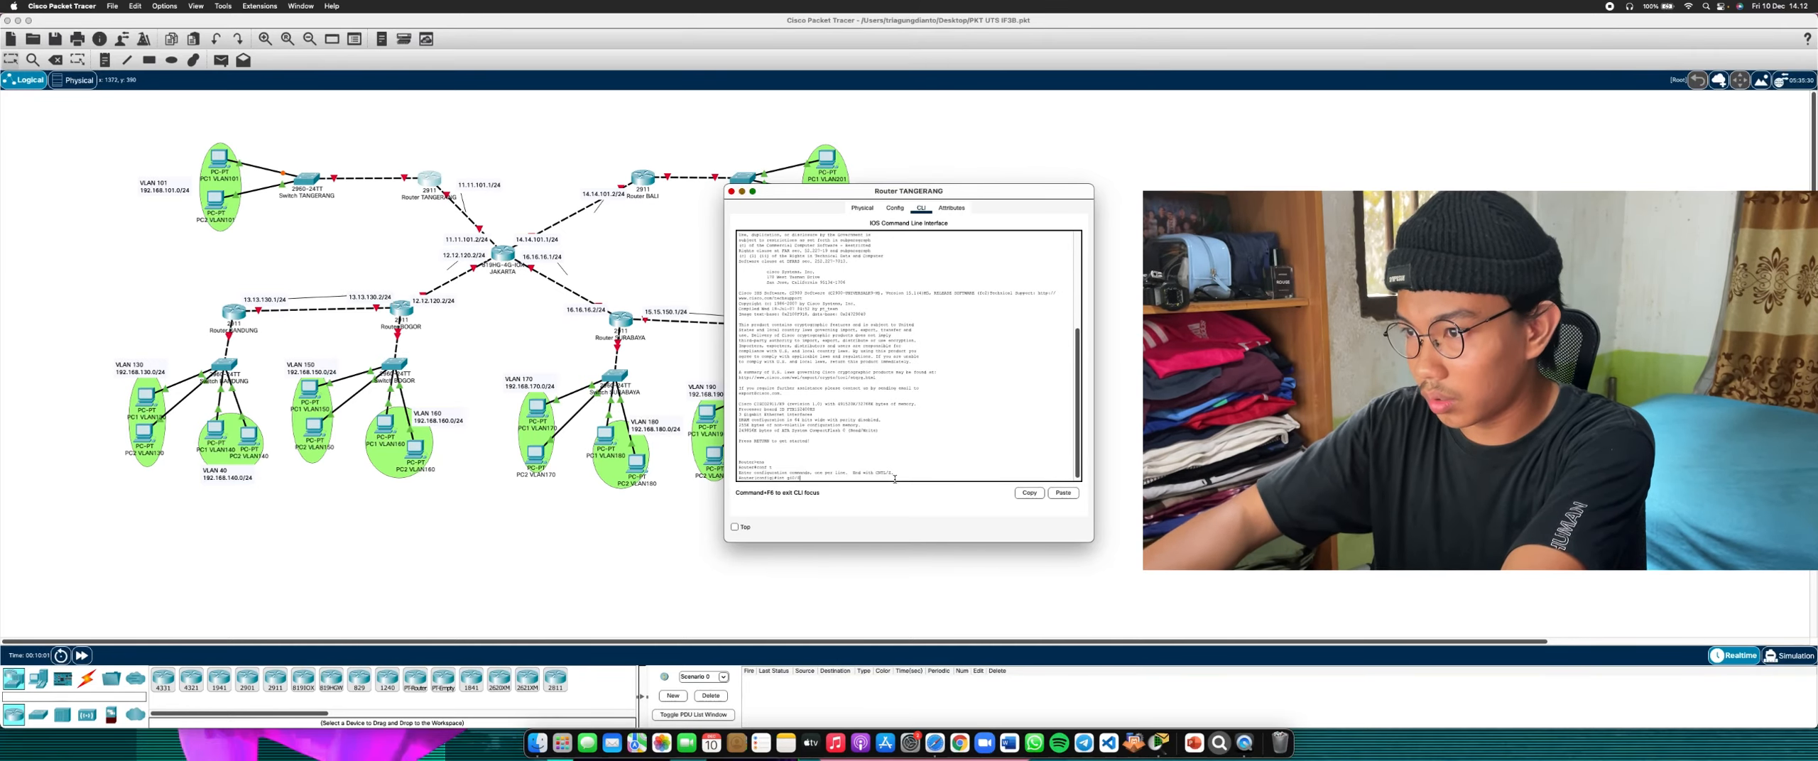
{"action": "type", "text": "int g0/0"}
{"action": "key", "text": "Return"}
{"action": "type", "text": "no sh"}
{"action": "key", "text": "Return"}
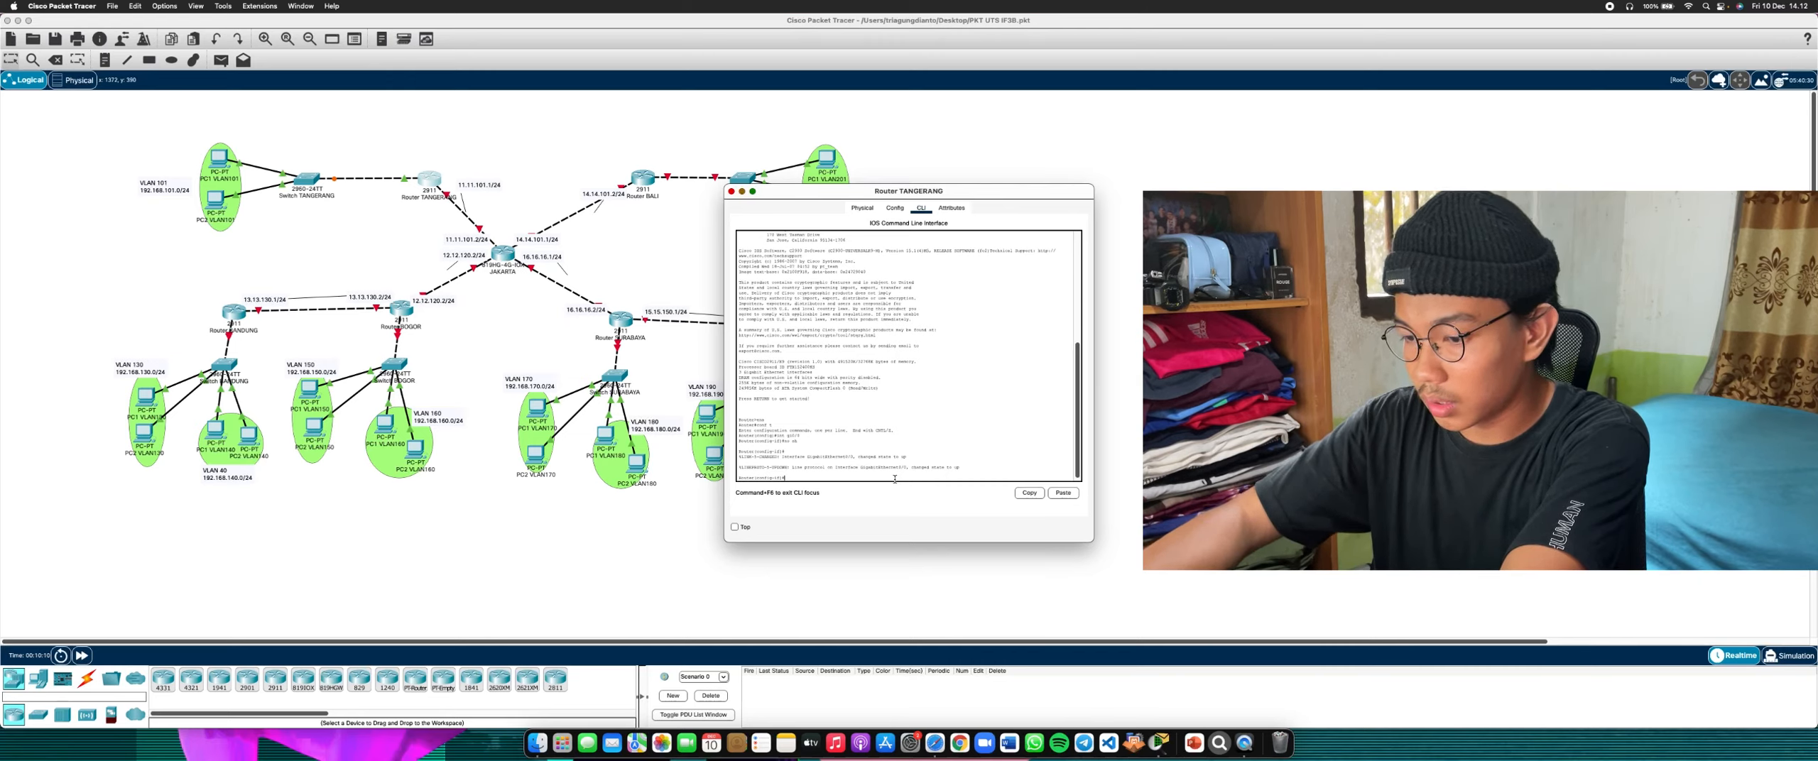
{"action": "key", "text": "Return"}
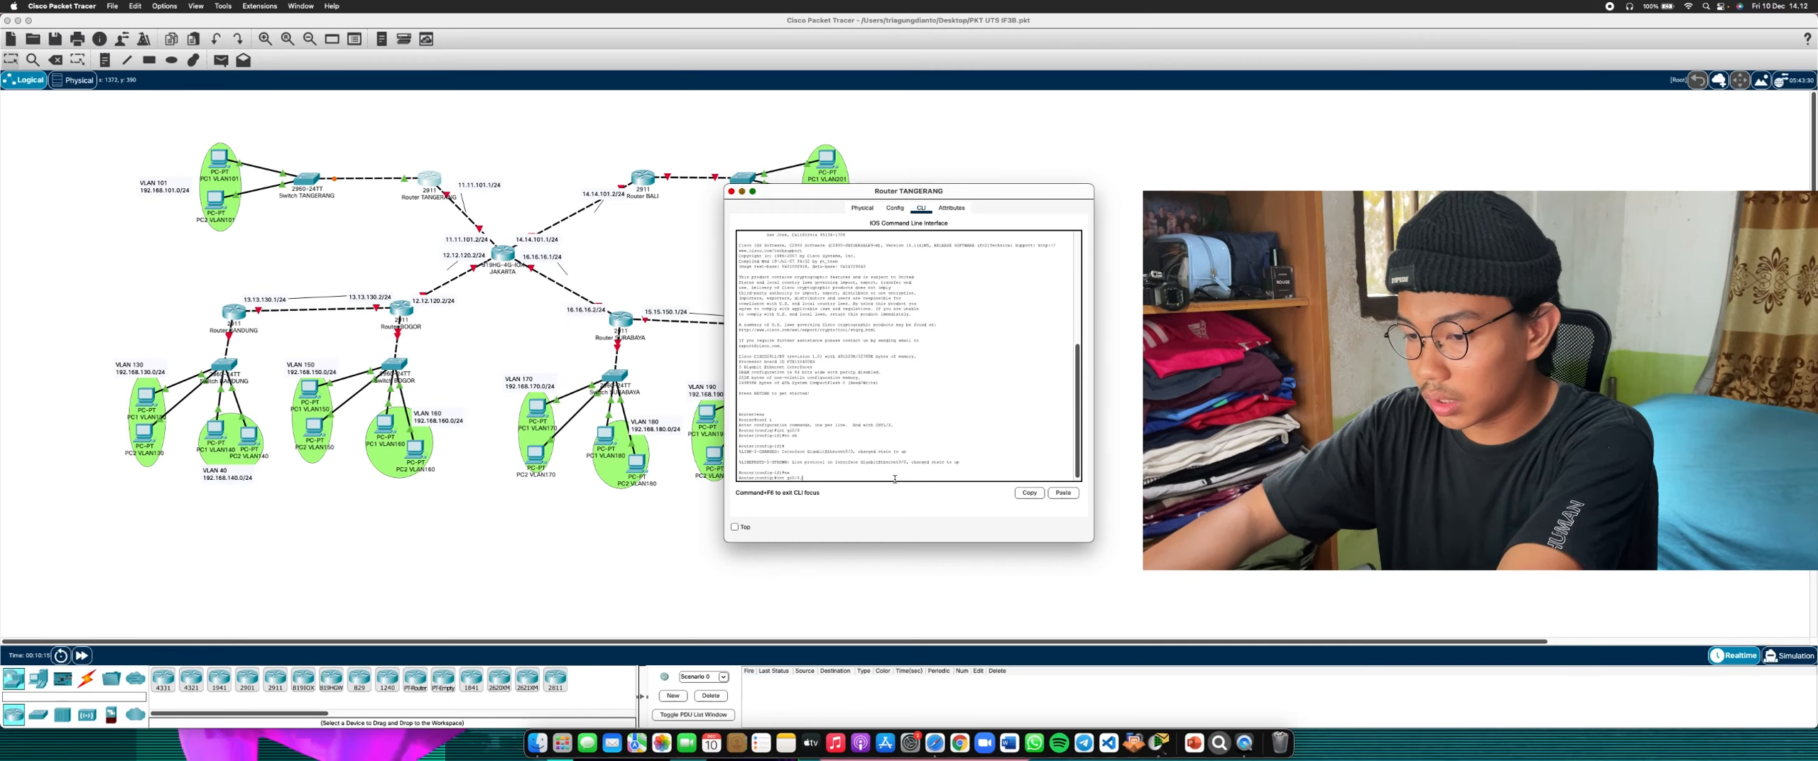
Create subinterface g0/0.101 on Router TANGERANG with dot1Q encapsulation for VLAN 101
{"action": "type", "text": "int g0/0.101"}
{"action": "key", "text": "Return"}
{"action": "key", "text": "Return"}
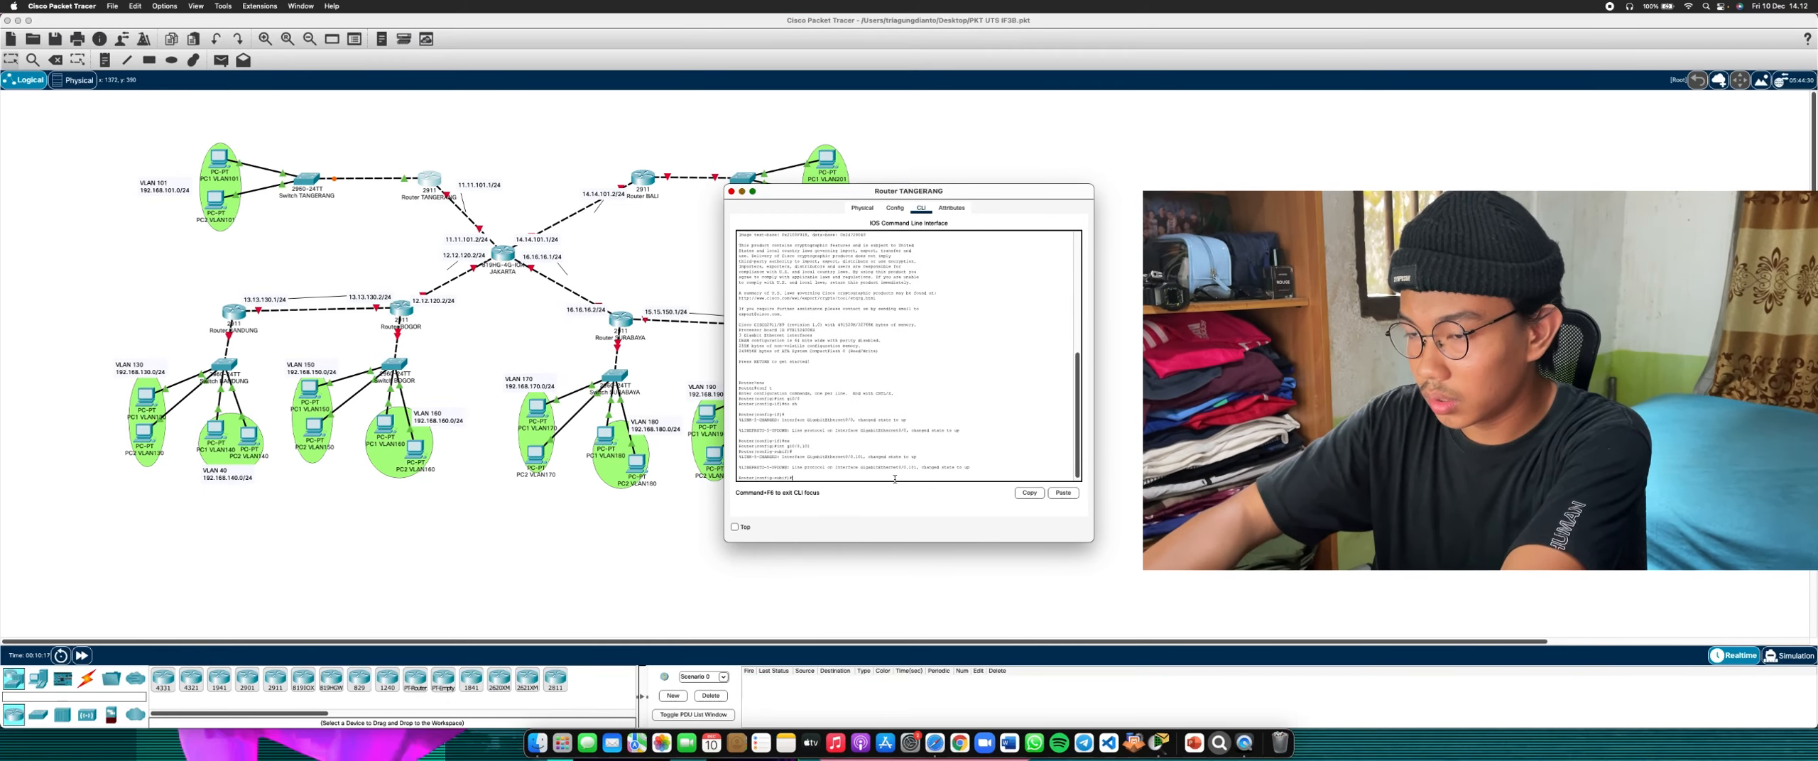
{"action": "type", "text": "enca"}
{"action": "key", "text": "Tab"}
{"action": "type", "text": "d"}
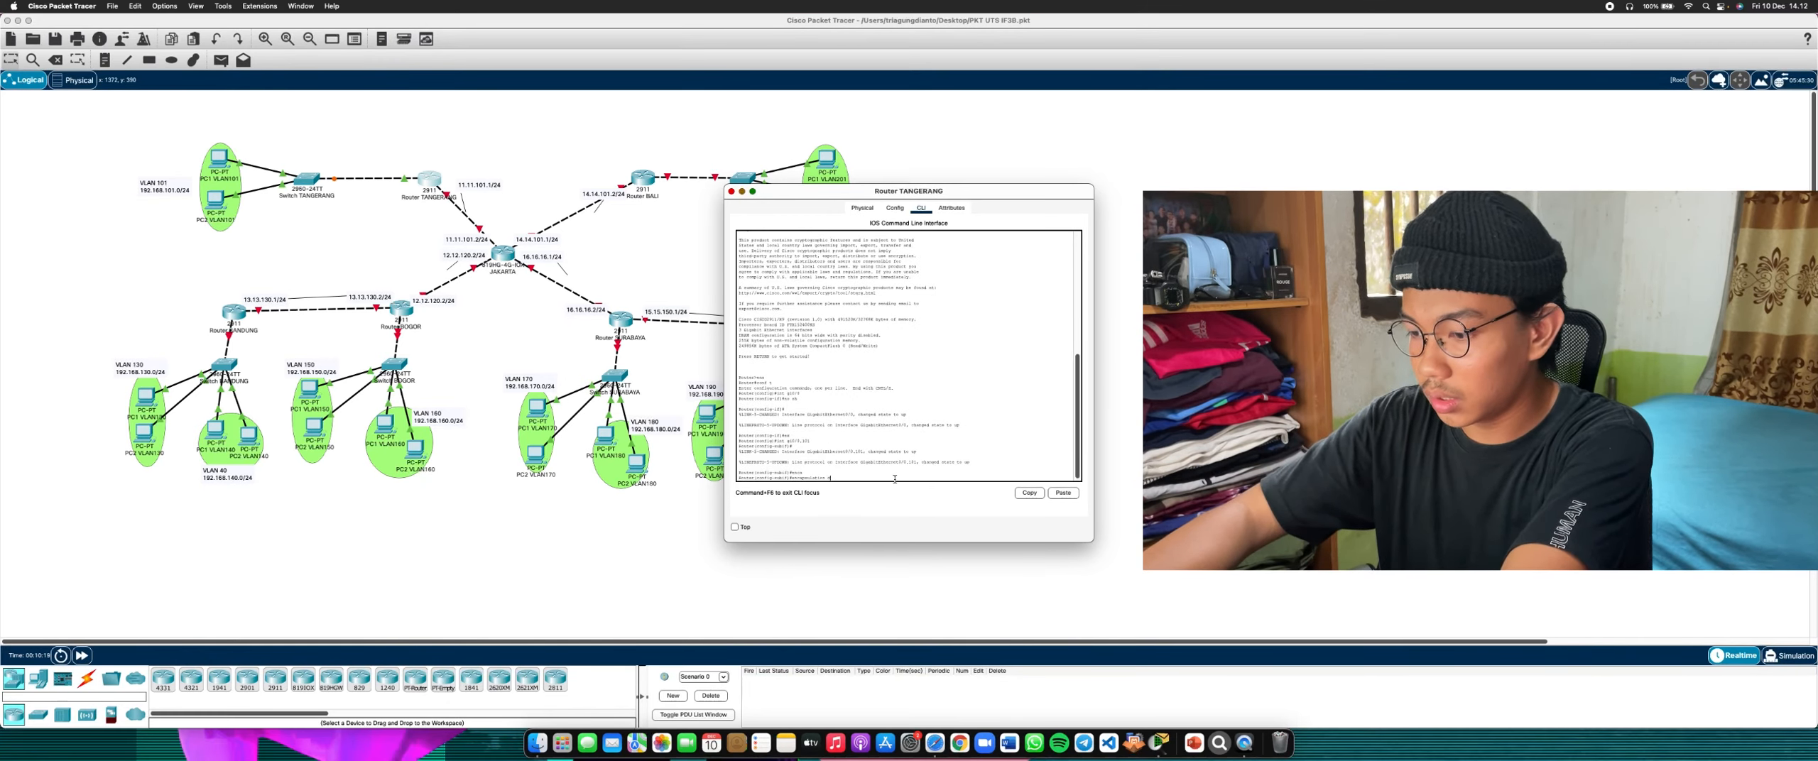
{"action": "type", "text": "o"}
{"action": "key", "text": "Tab"}
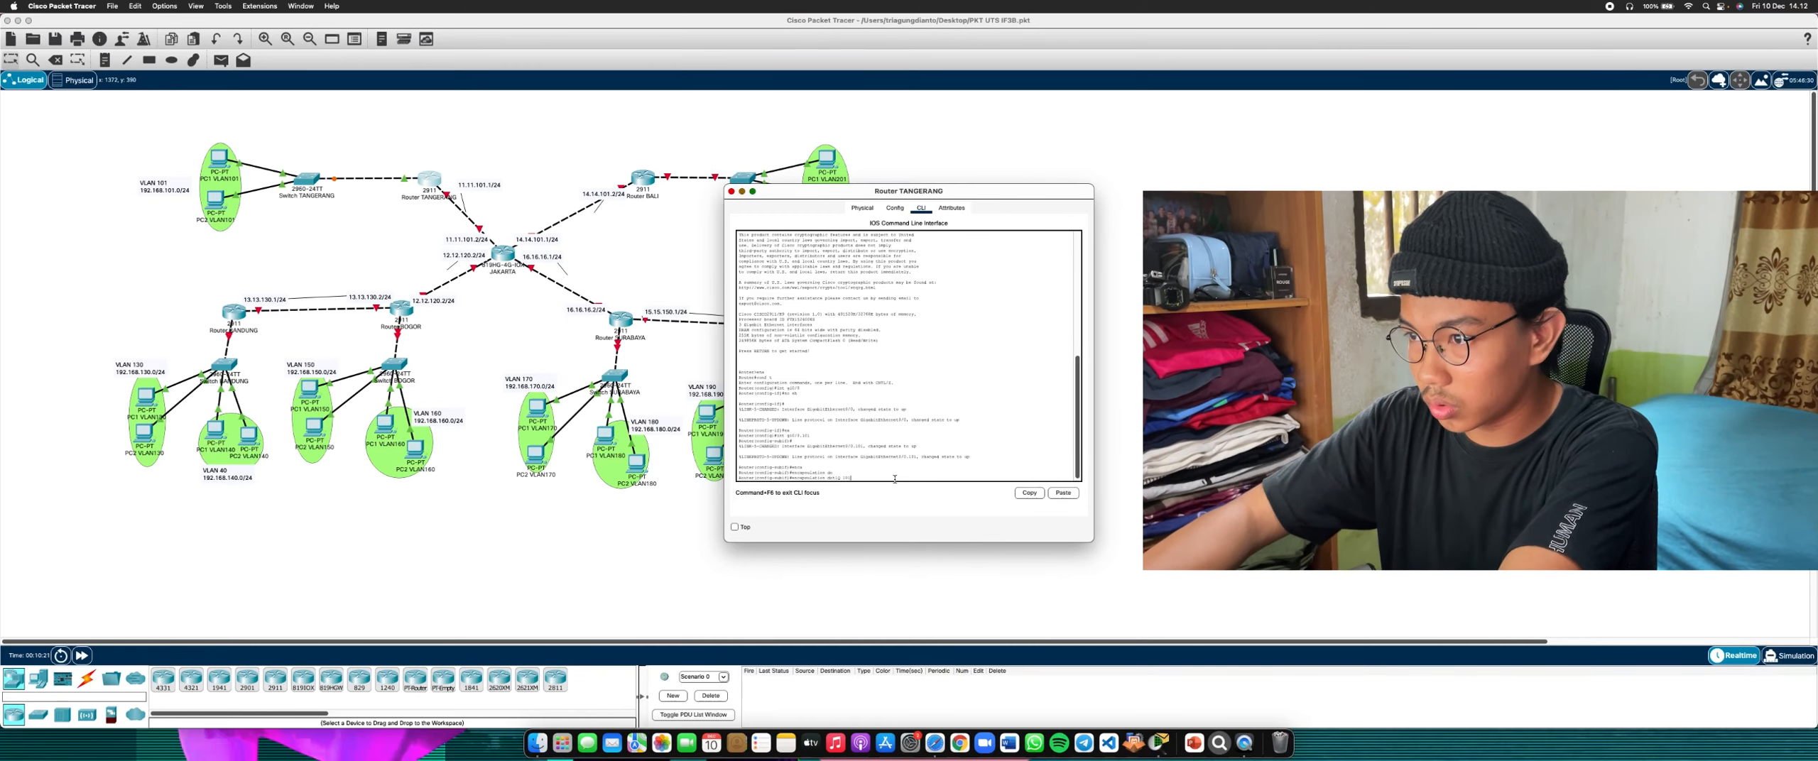
{"action": "key", "text": "Return"}
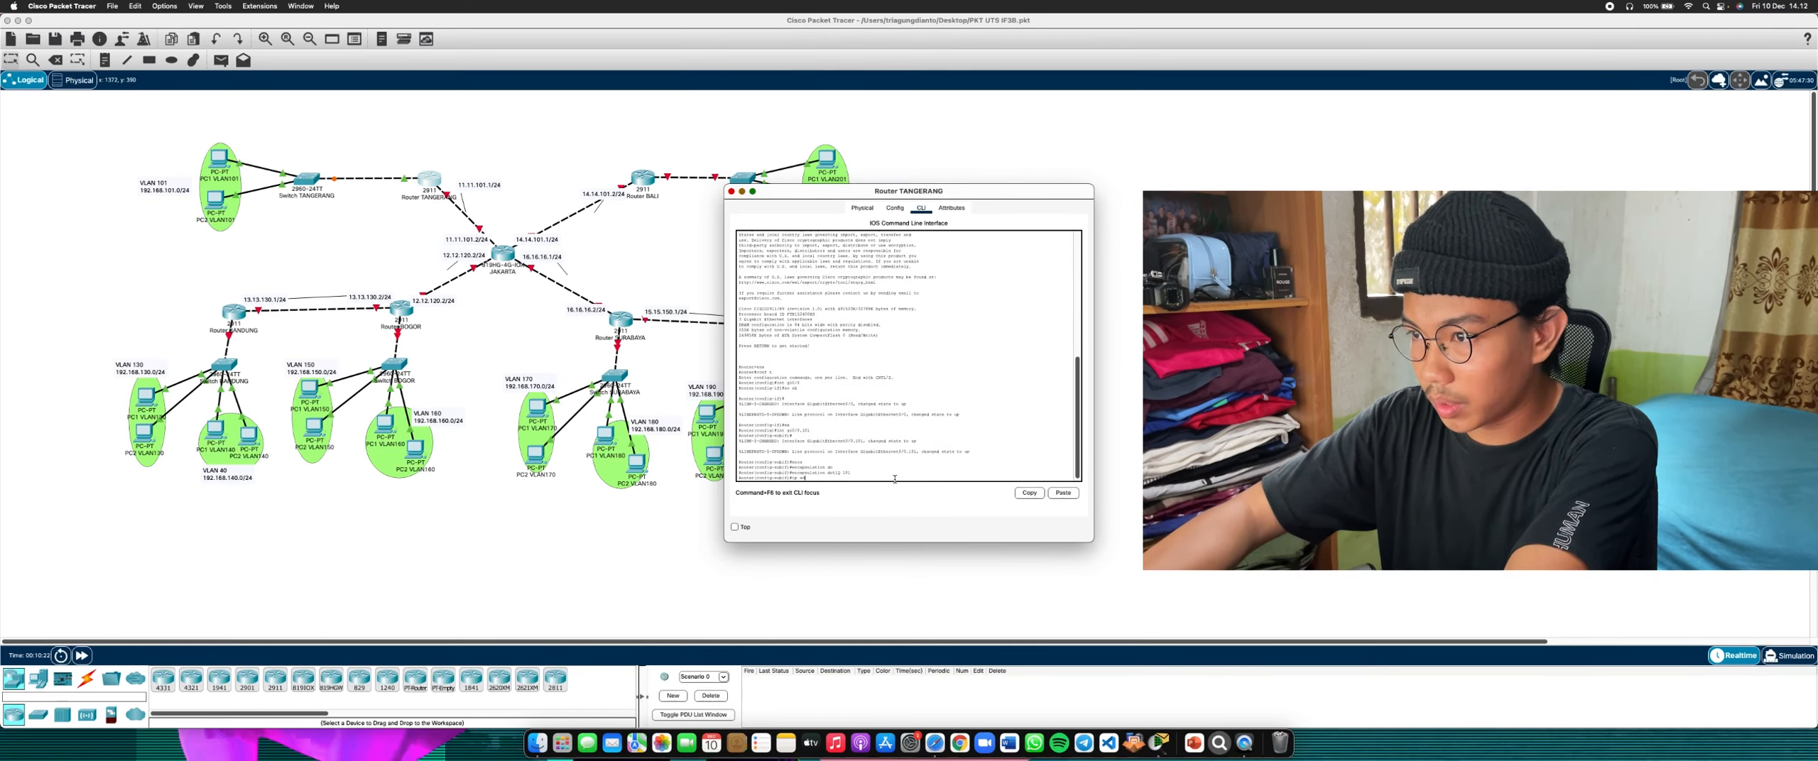
Assign IP address 192.168.101.1 with mask 255.255.255.0 to subinterface g0/0.101, exit it and close the router window
{"action": "type", "text": "ip ad"}
{"action": "key", "text": "Tab"}
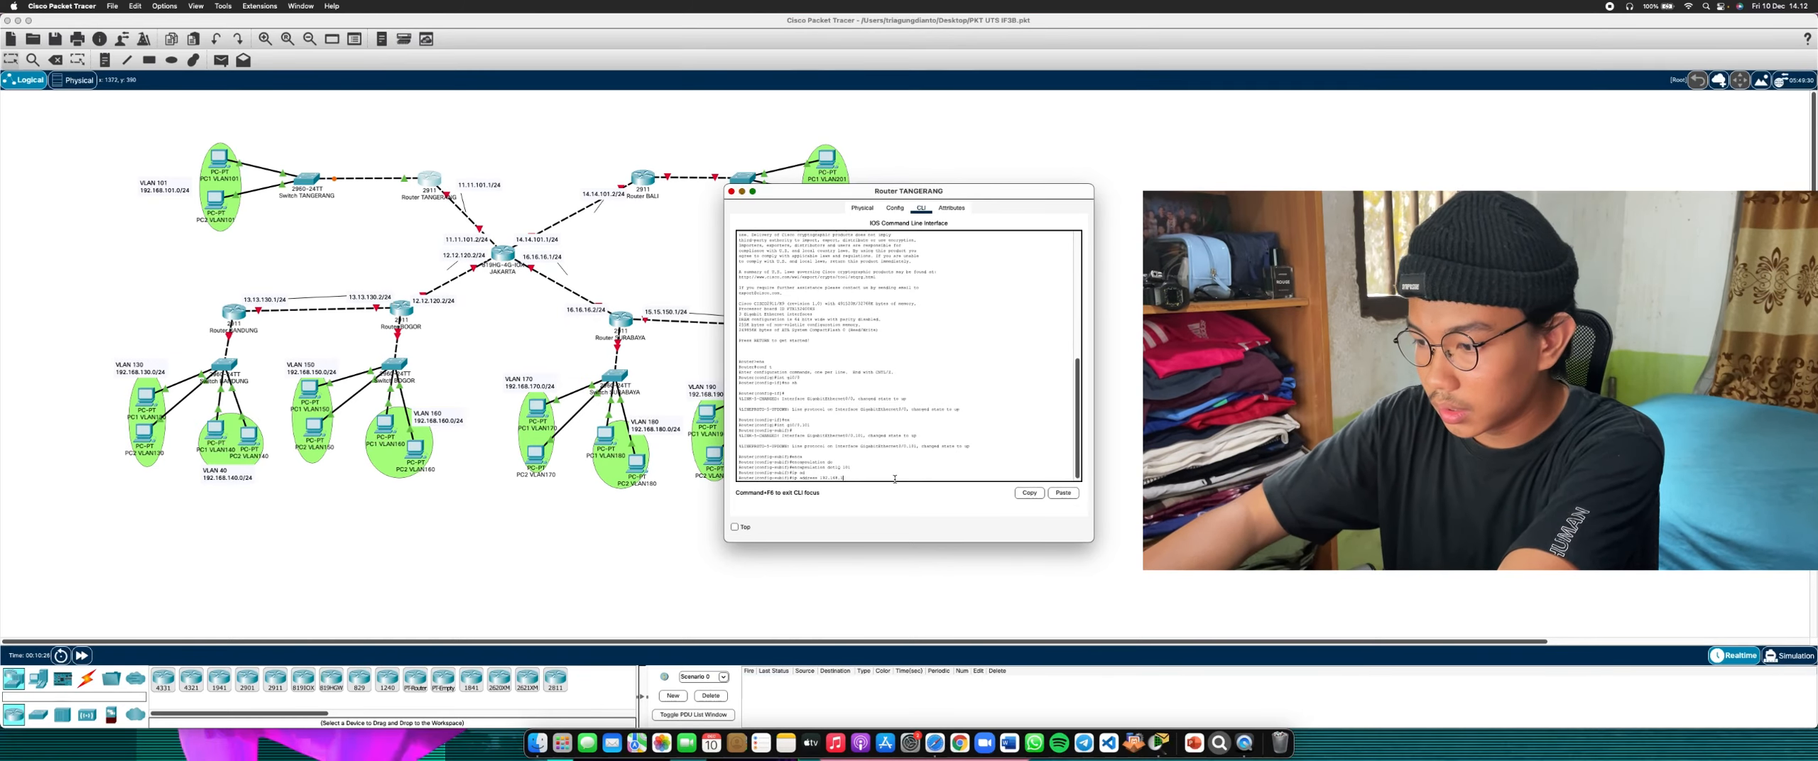
{"action": "type", "text": "192.168.101.1 255.255.255.0"}
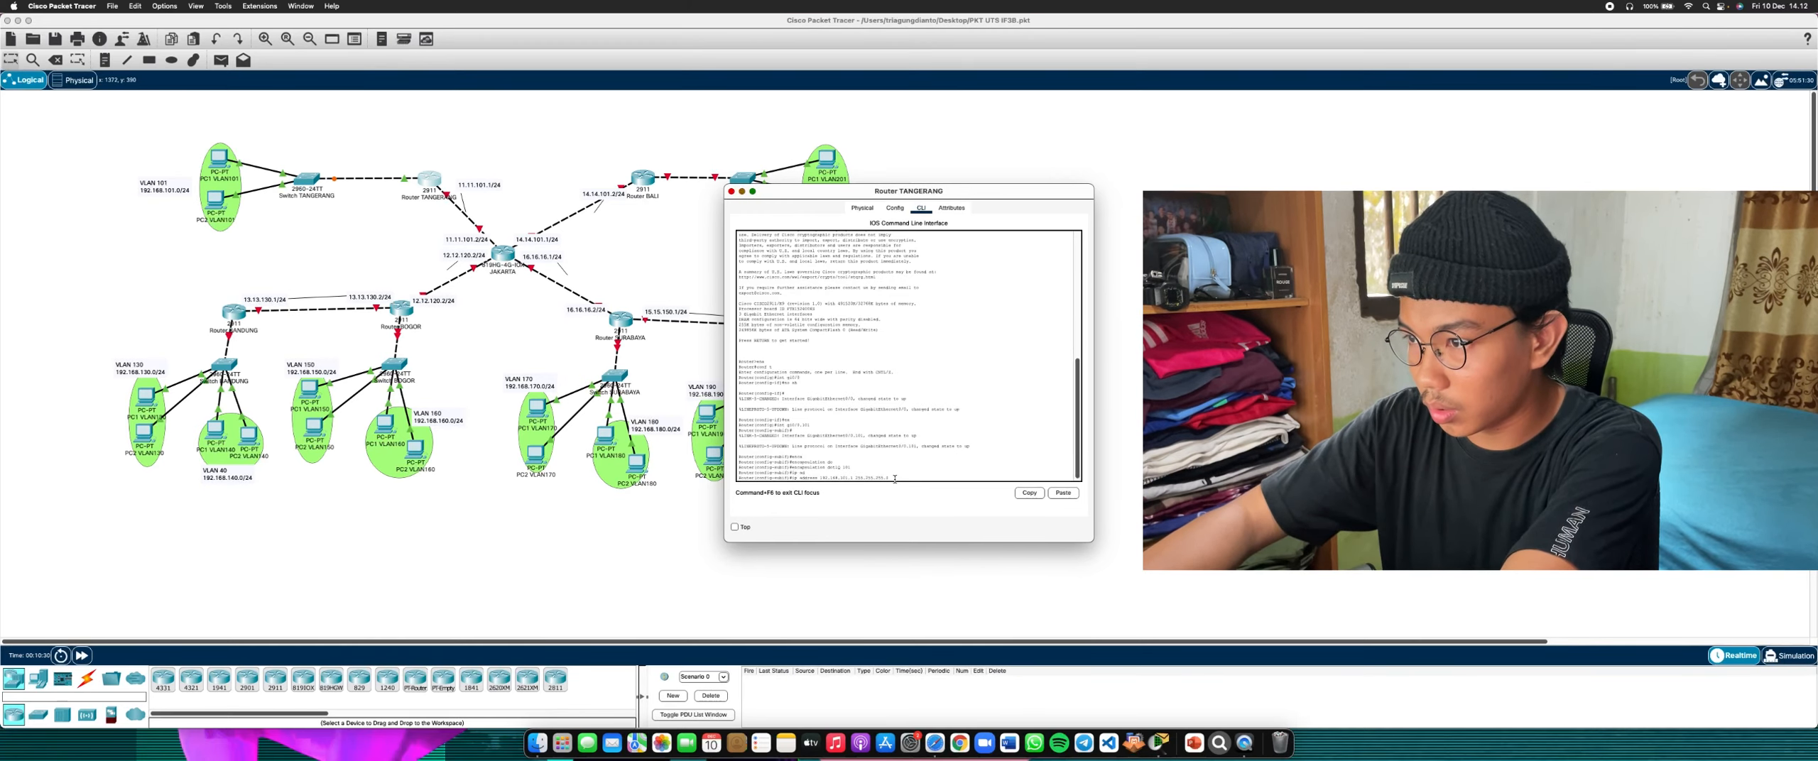
{"action": "key", "text": "Return"}
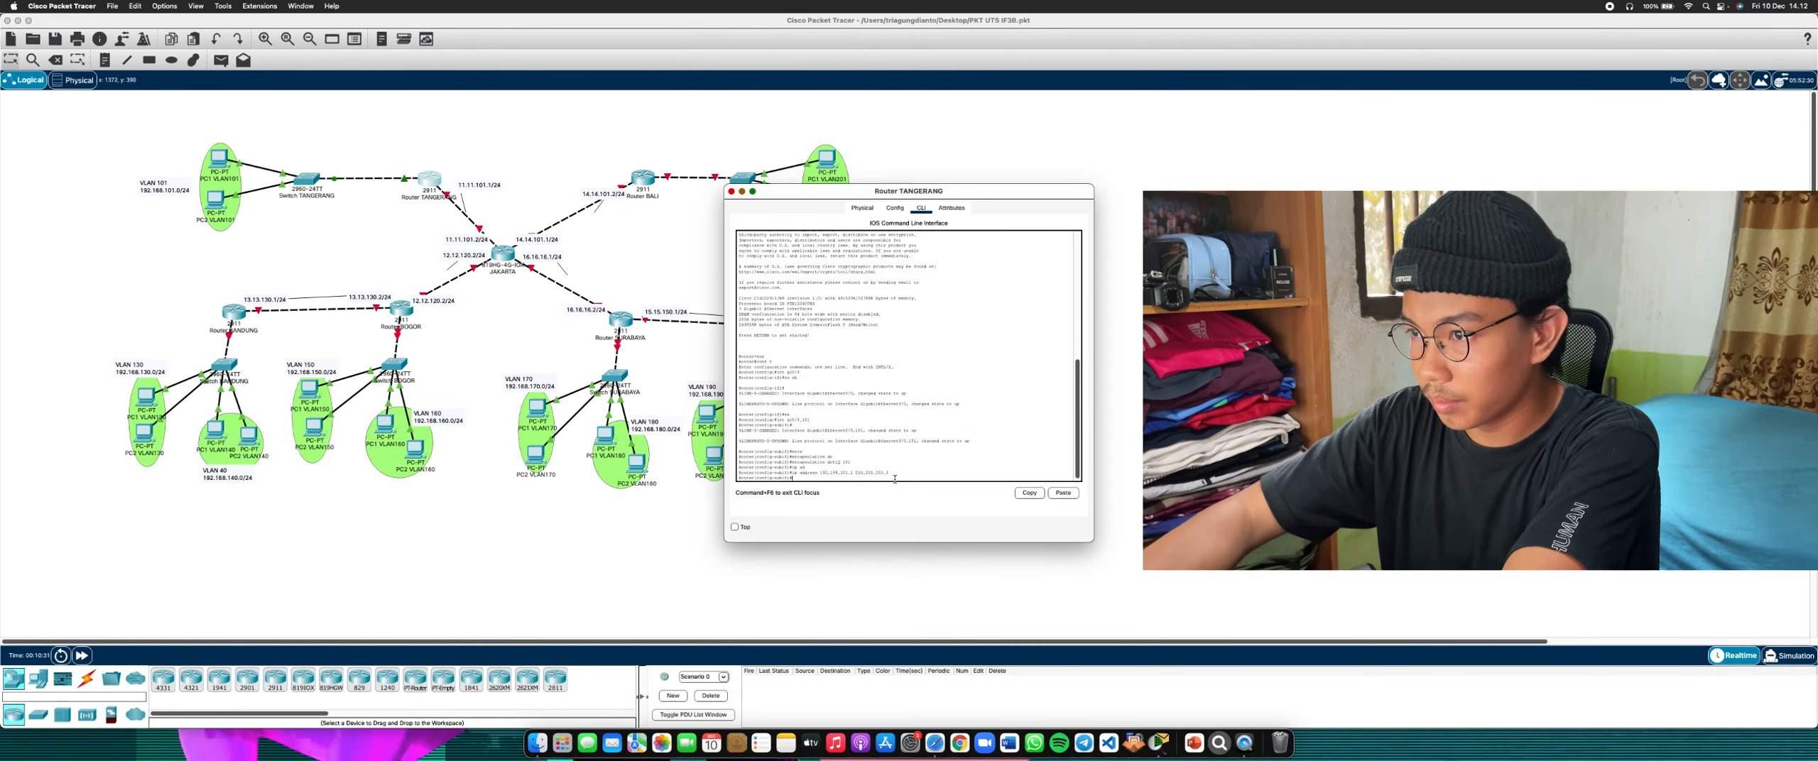
{"action": "type", "text": "ex"}
{"action": "key", "text": "Return"}
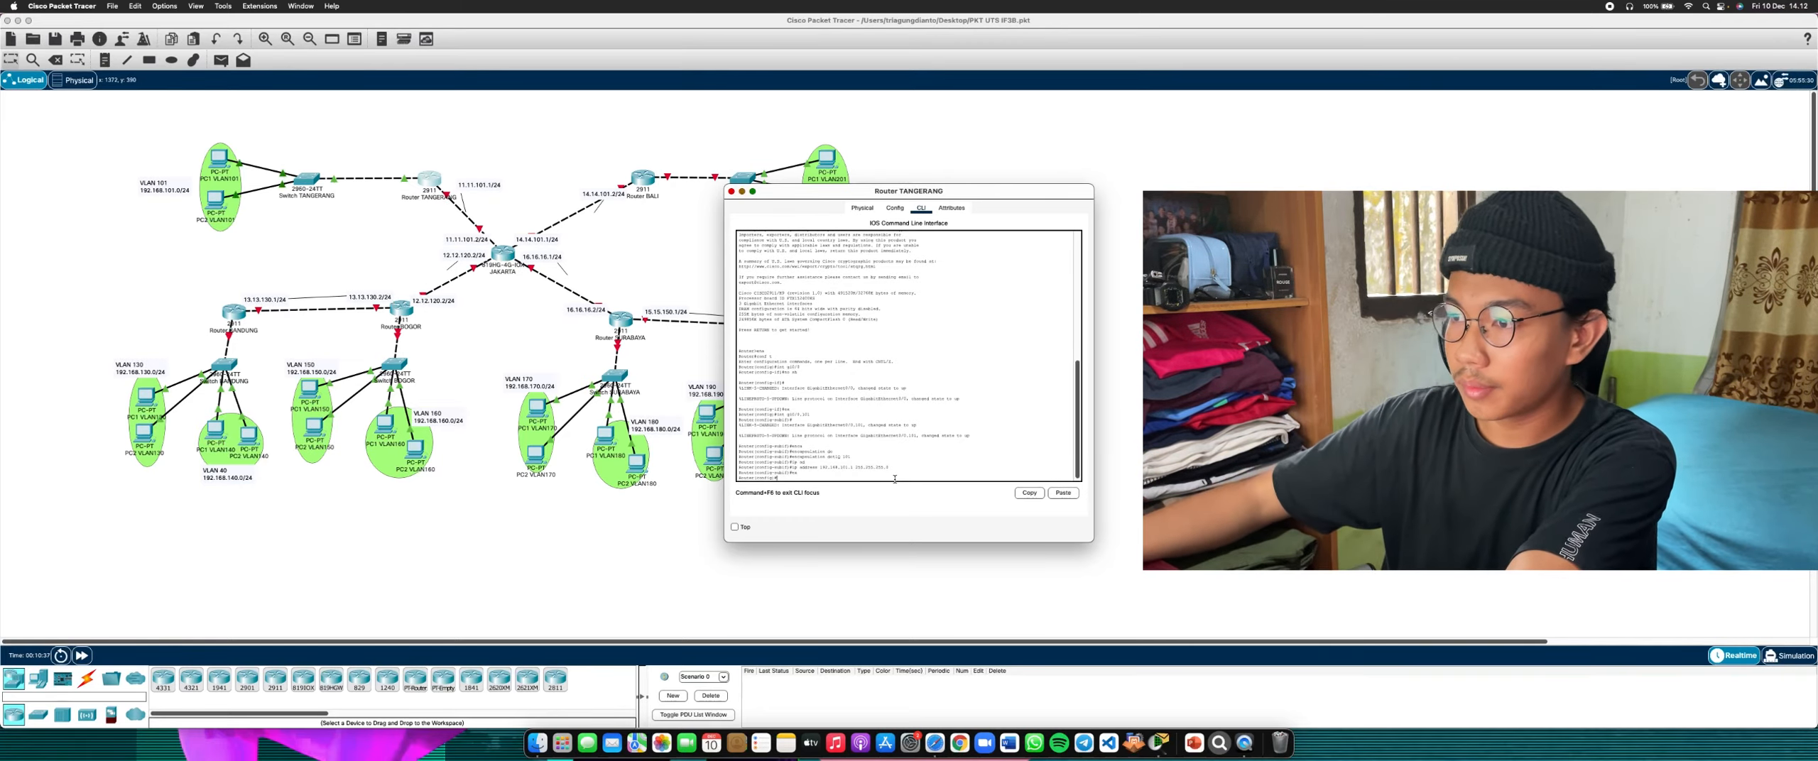
{"action": "left_click", "coordinate": [338, 227]}
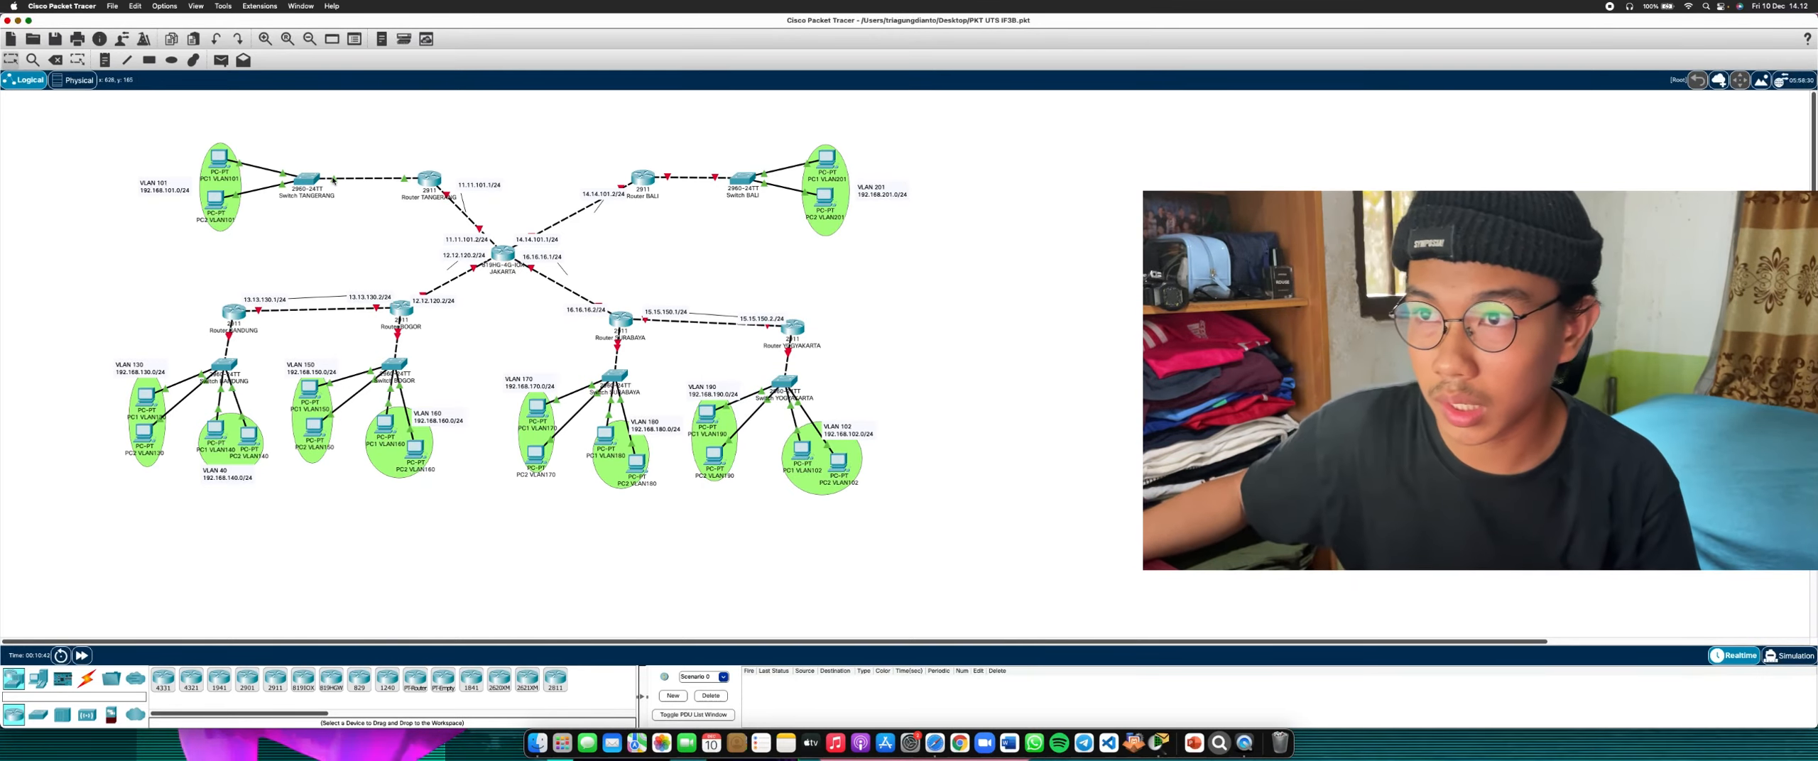
Set the port of Switch TANGERANG that faces Router TANGERANG to trunk mode and close the switch window
{"action": "mouse_move", "coordinate": [424, 177]}
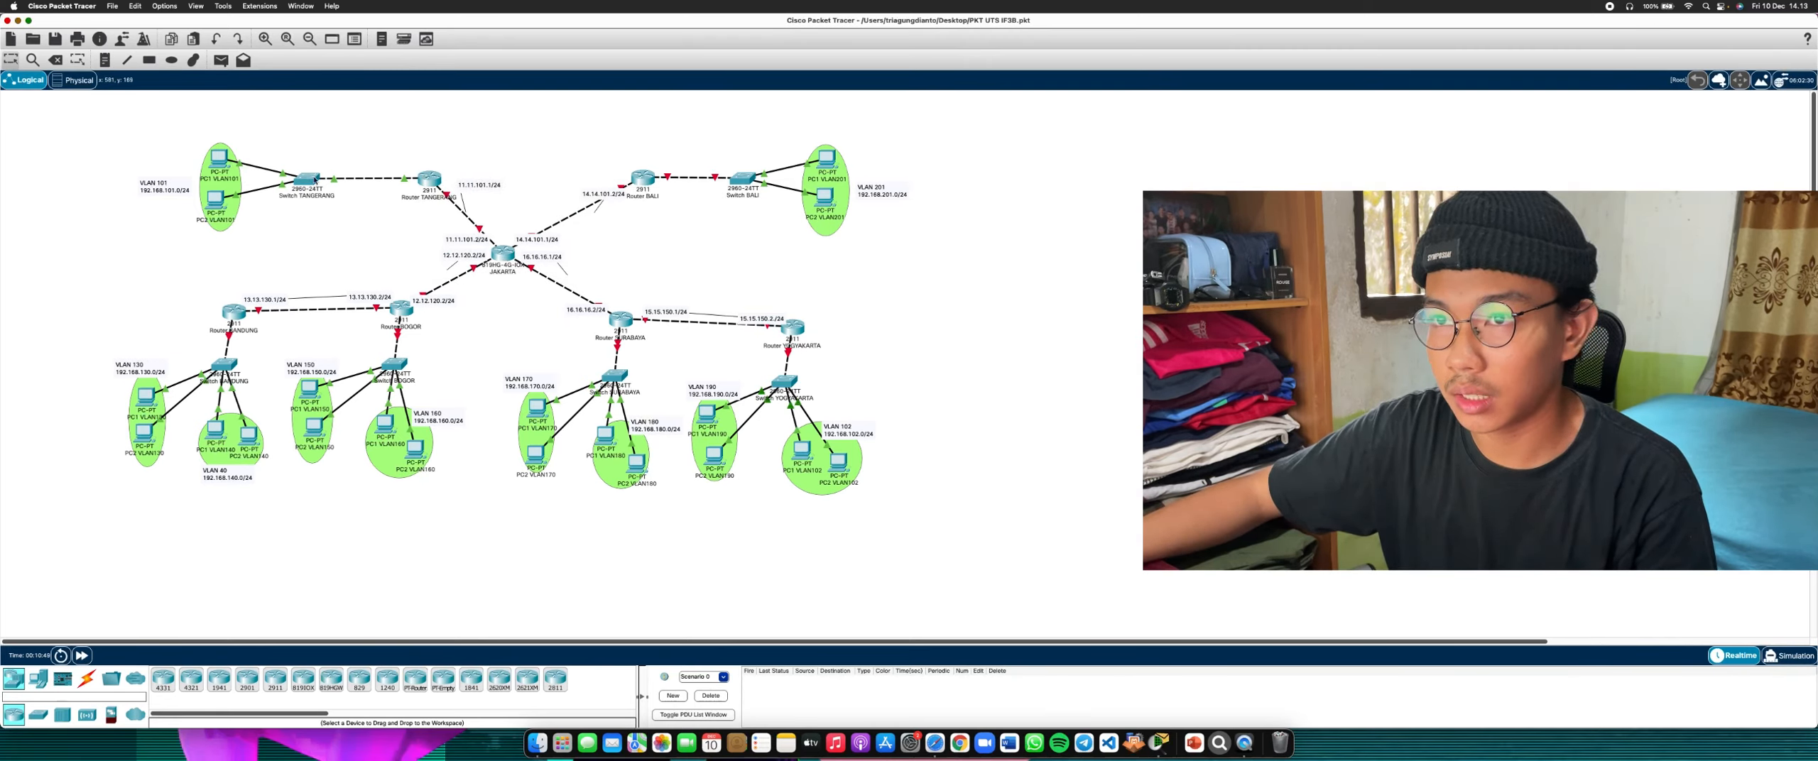
{"action": "left_click", "coordinate": [315, 181]}
{"action": "key", "text": "Return"}
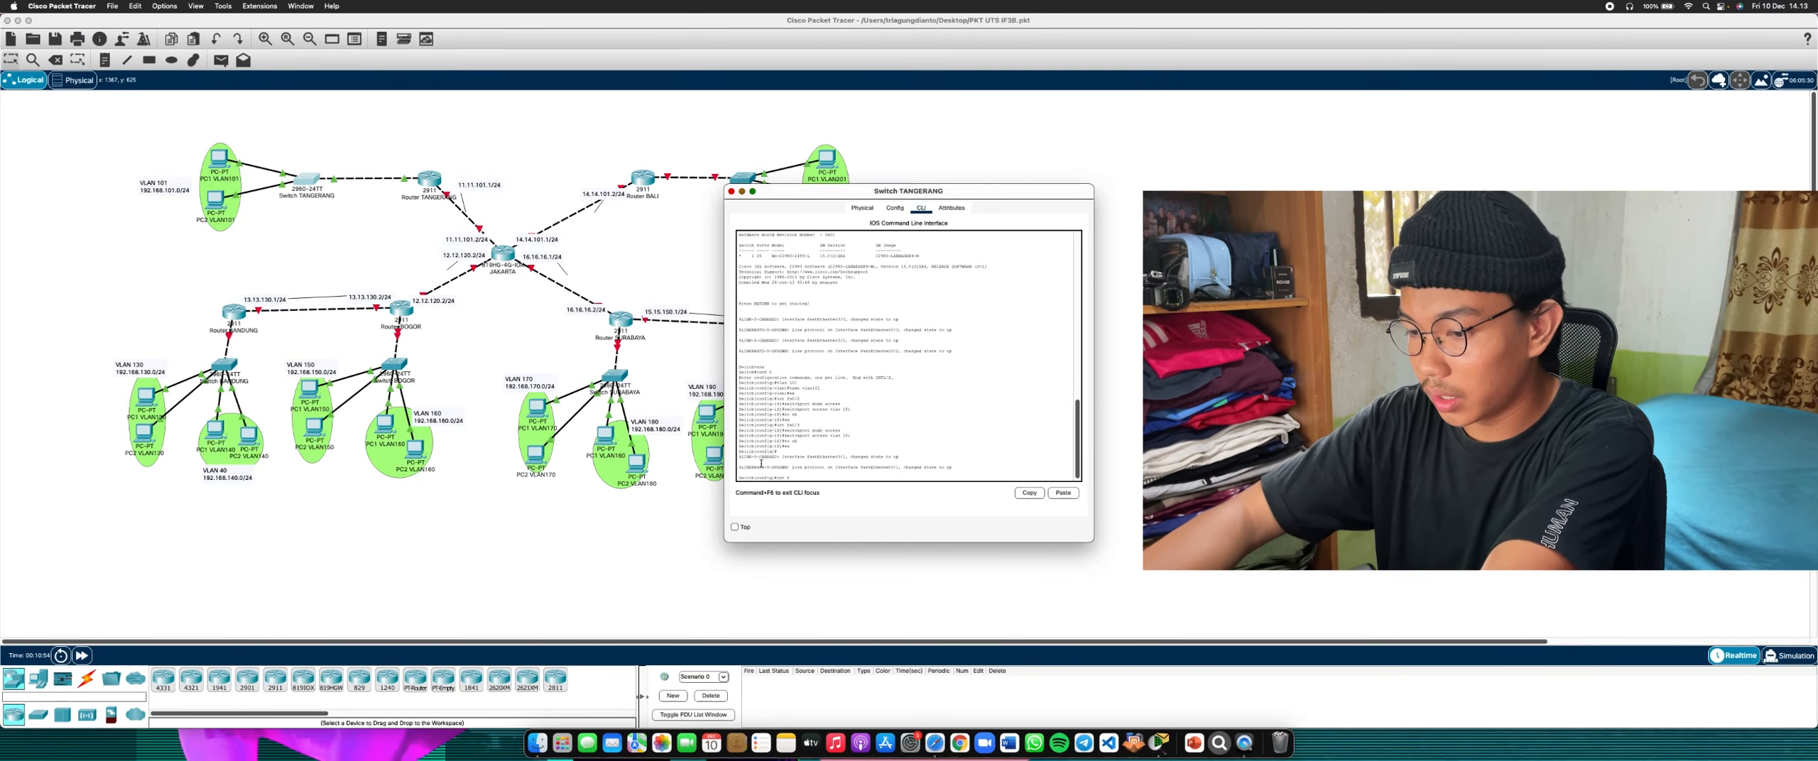
{"action": "key", "text": "Return"}
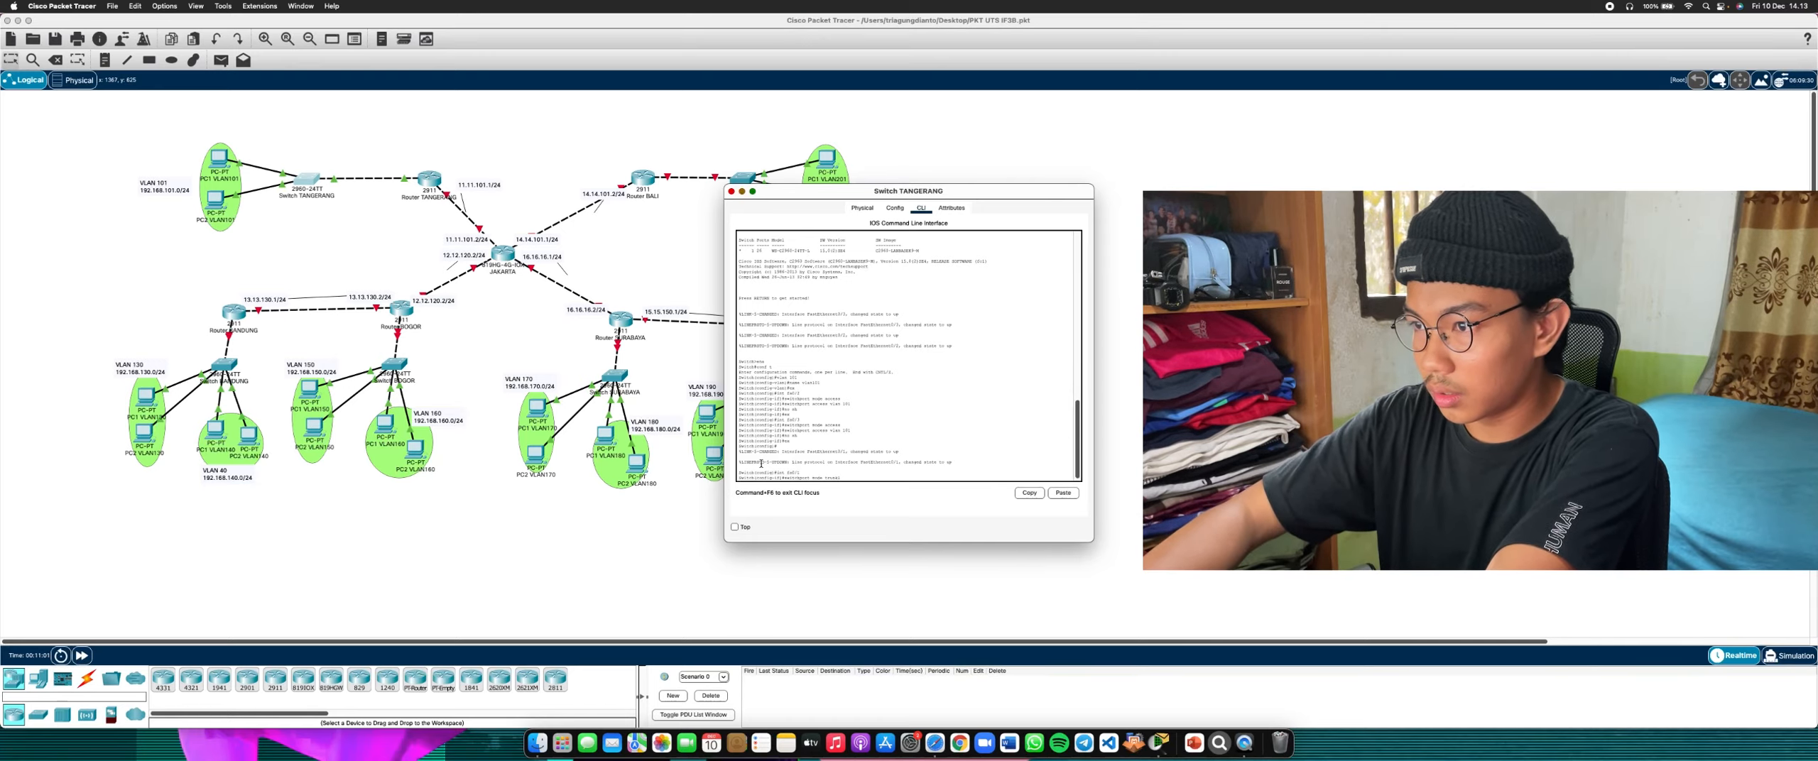
{"action": "type", "text": "switchport mode trunk"}
{"action": "key", "text": "Return"}
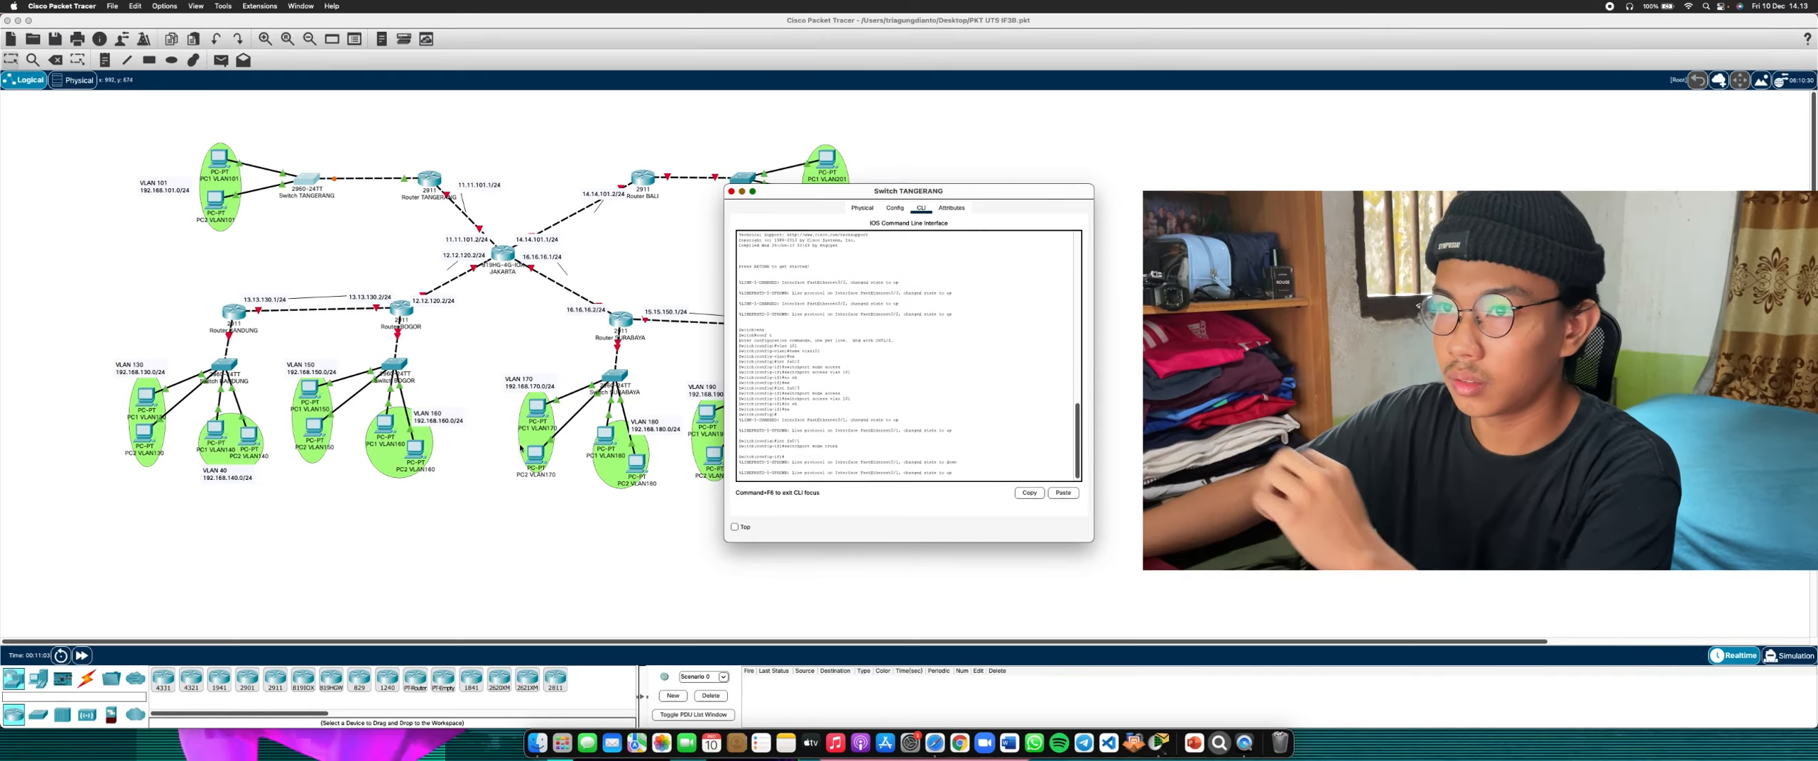
{"action": "left_click", "coordinate": [418, 210]}
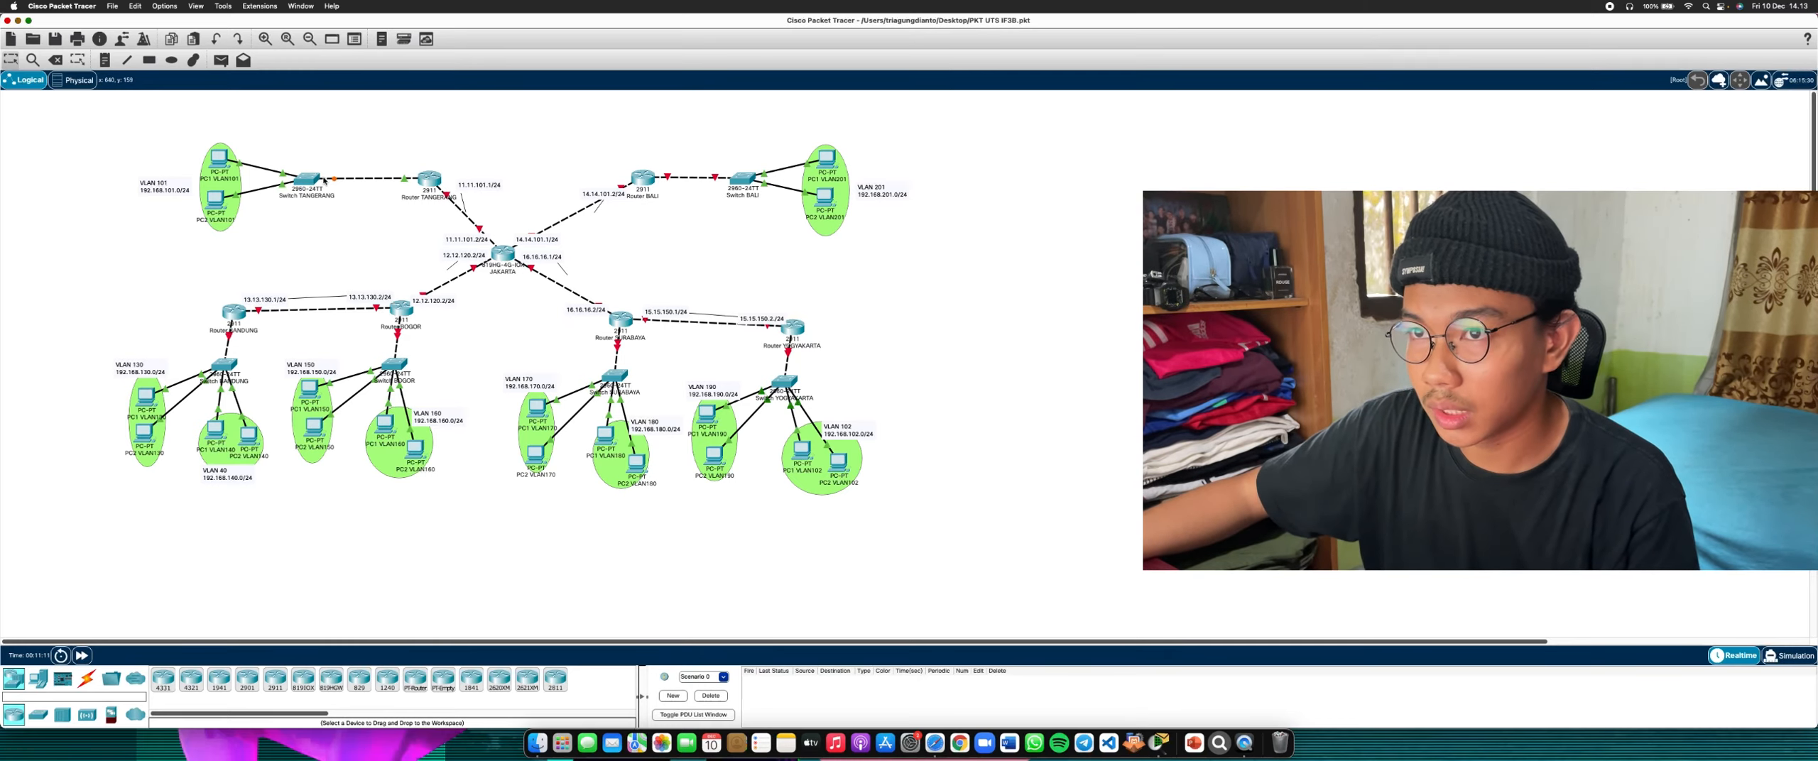
Check the port linking Router TANGERANG to JAKARTA, and assign interface g0/1 the address 11.11.101.1 with mask 255.255.255.0
{"action": "left_click", "coordinate": [429, 175]}
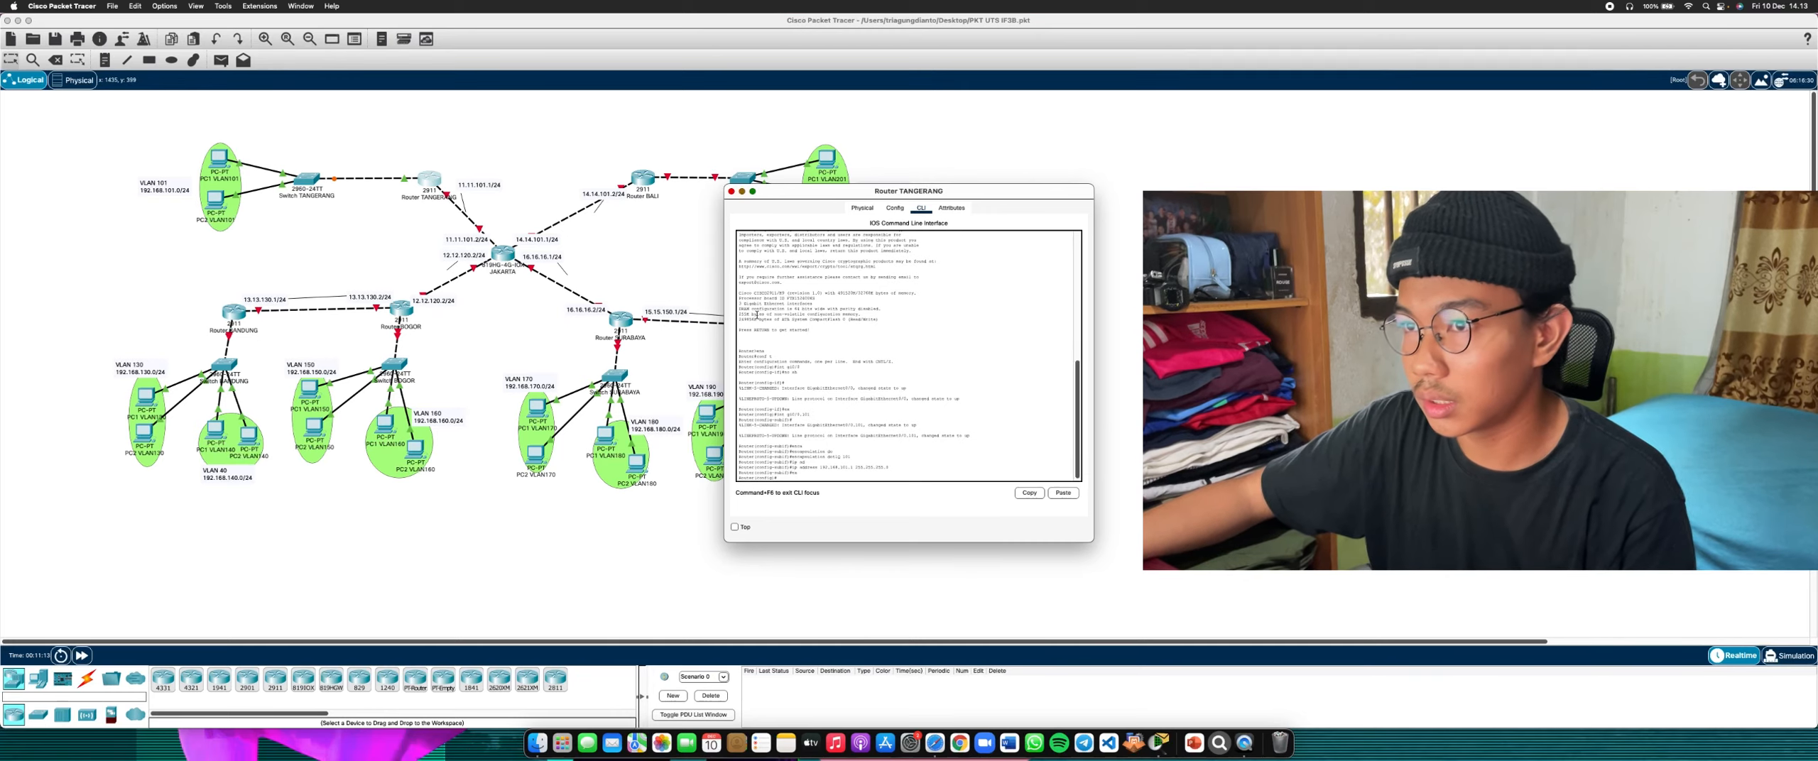
{"action": "left_click", "coordinate": [463, 211]}
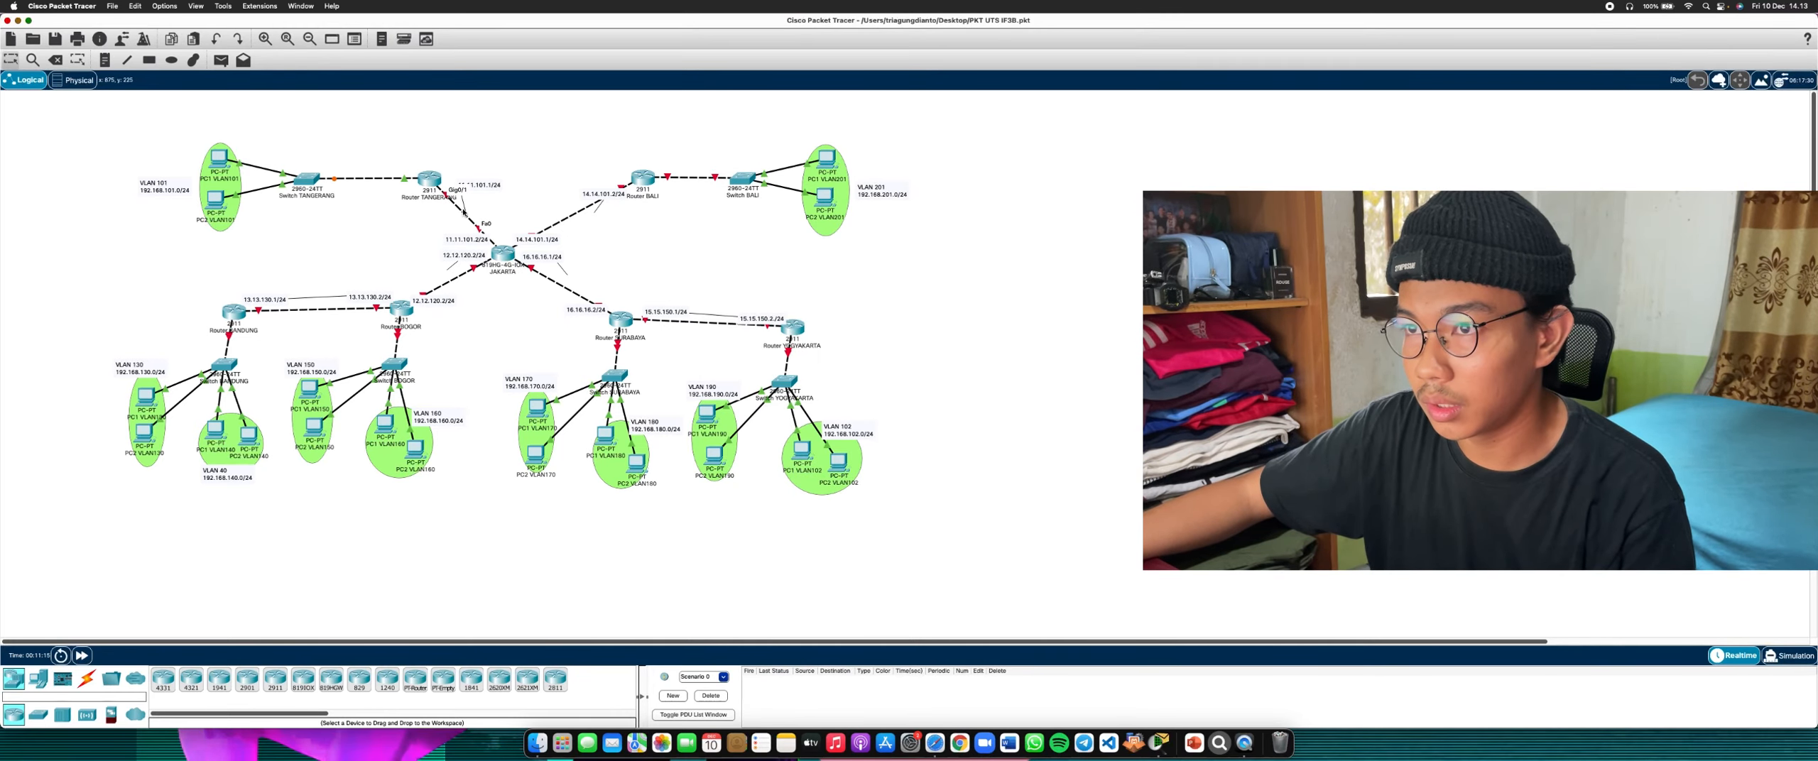
{"action": "left_click", "coordinate": [426, 177]}
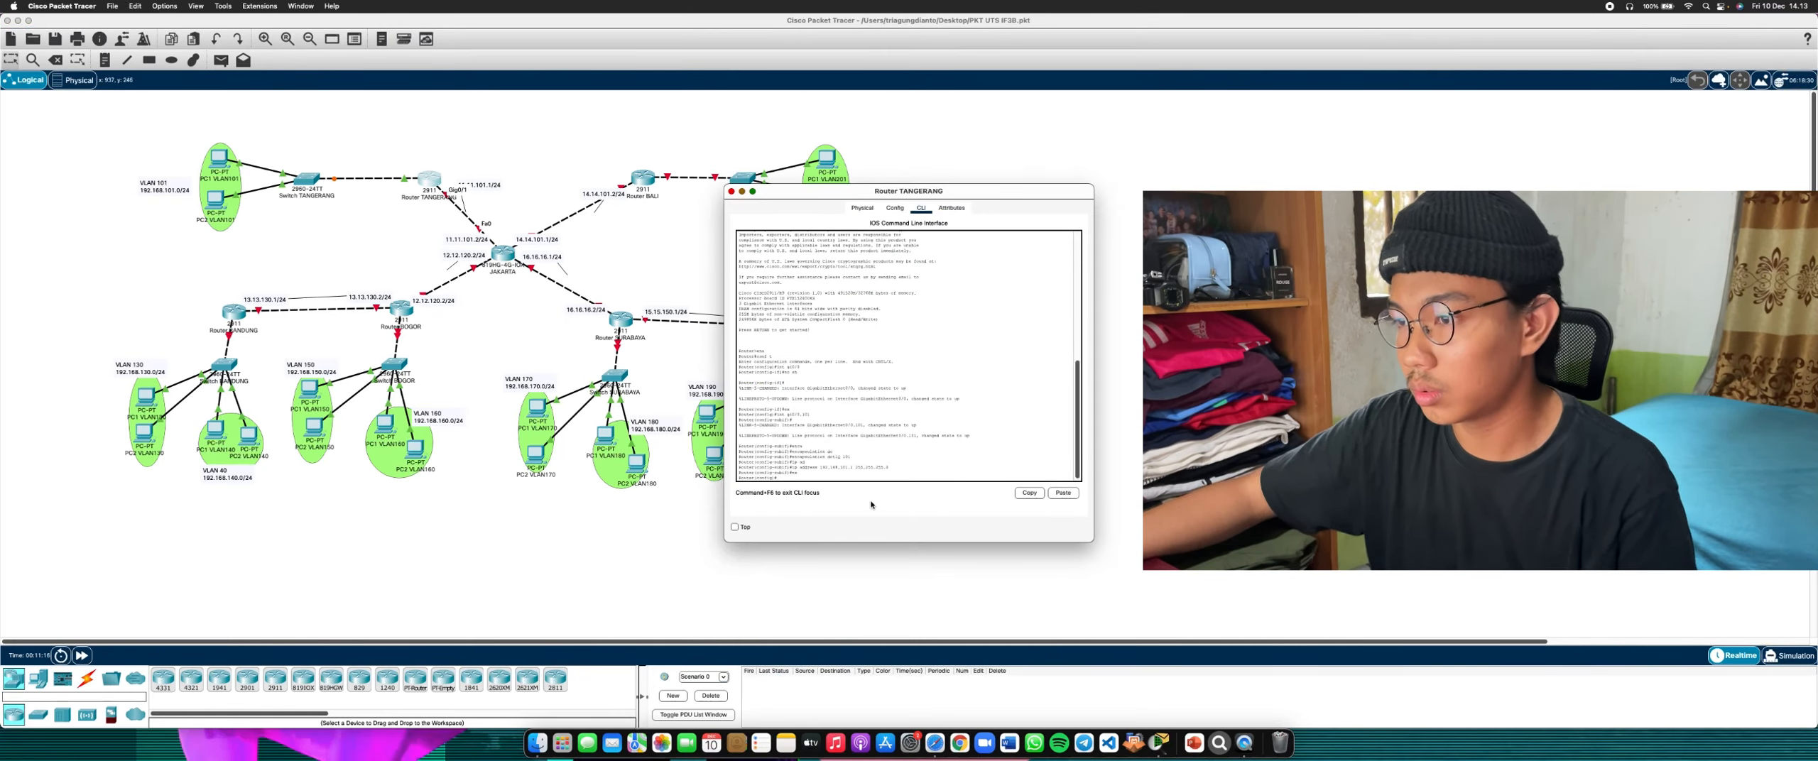
{"action": "type", "text": "int"}
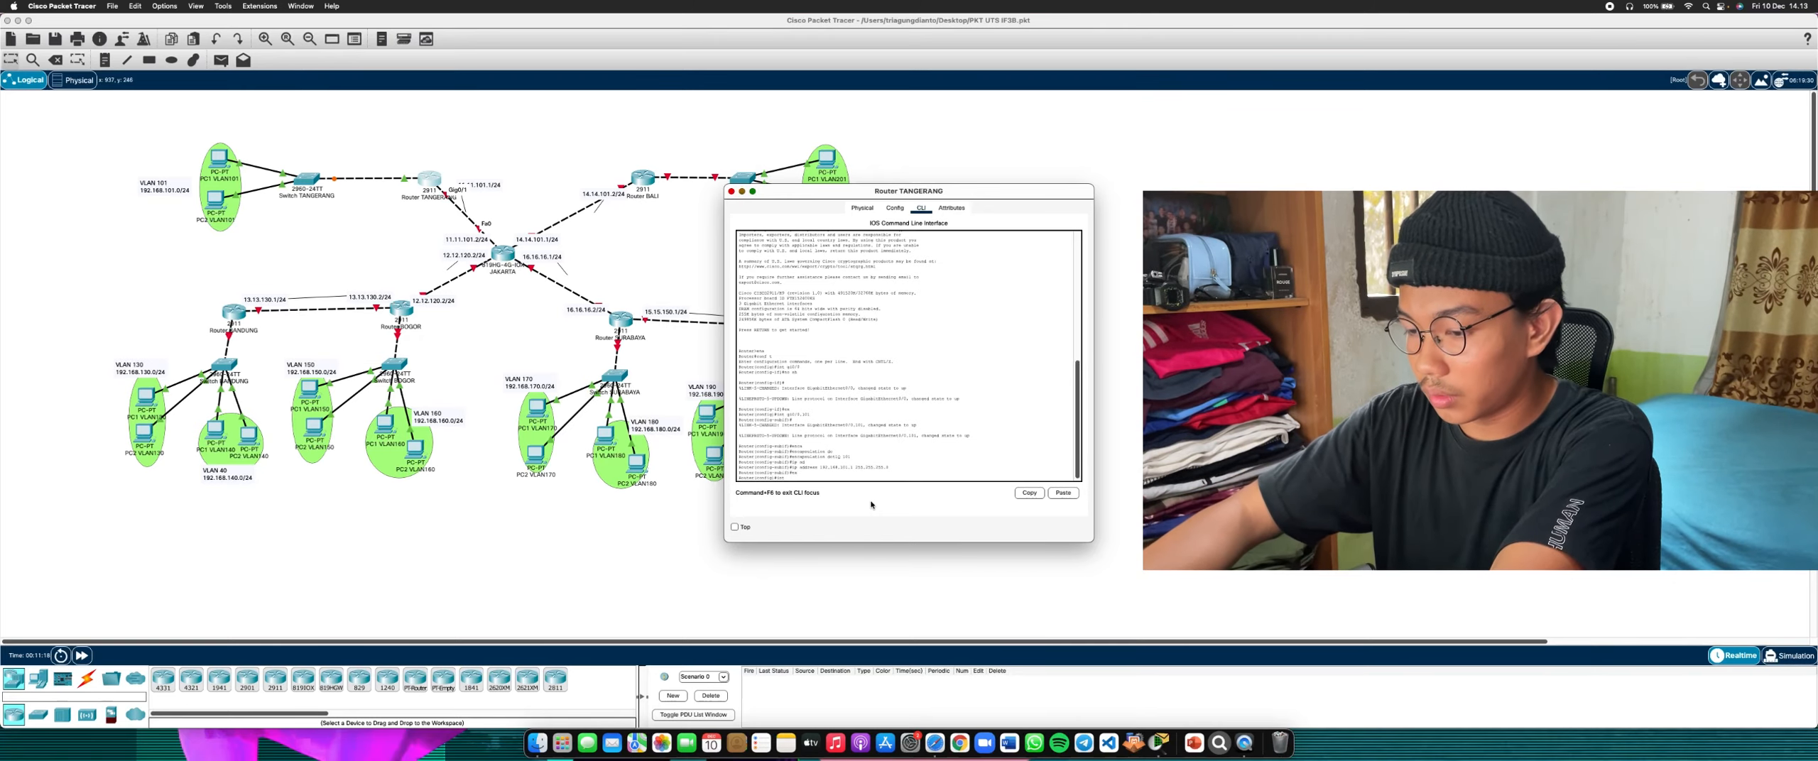
{"action": "type", "text": " gi0/"}
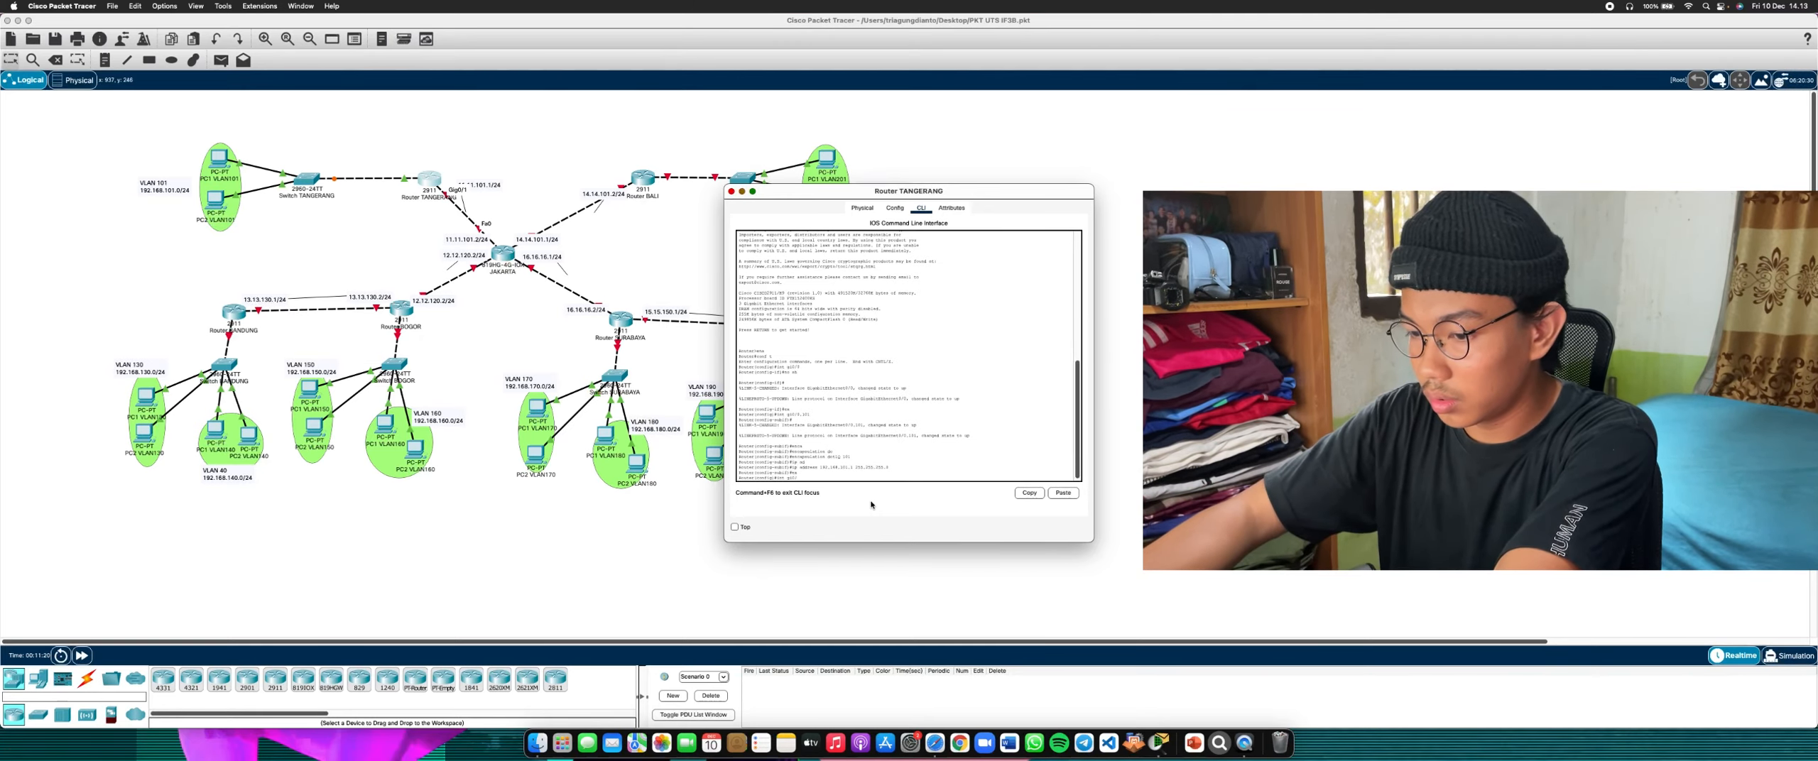
{"action": "type", "text": "1"}
{"action": "key", "text": "Return"}
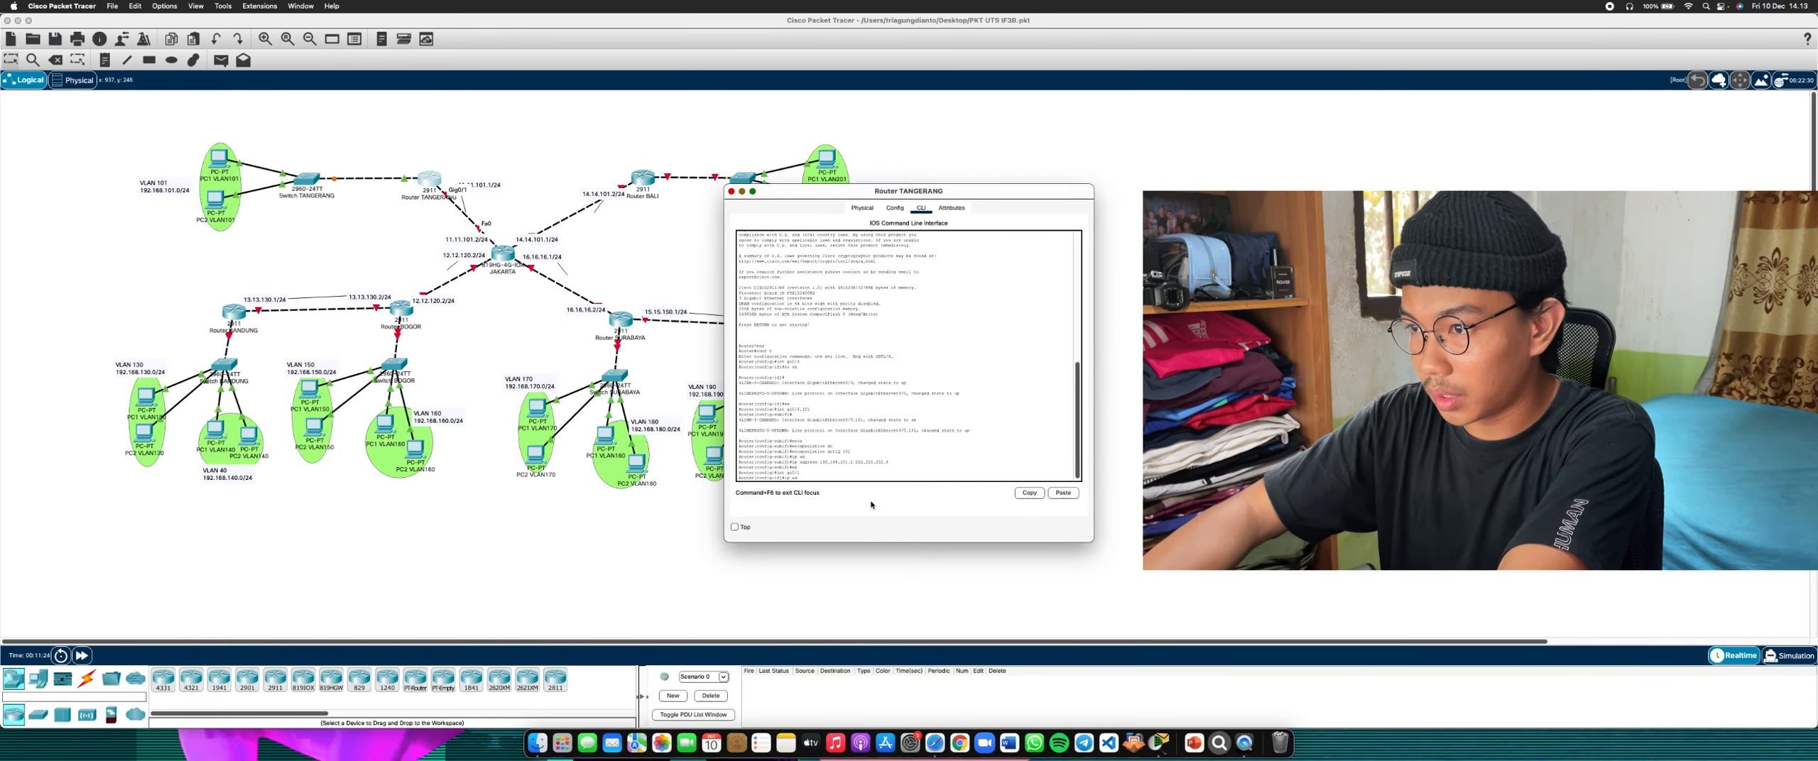
{"action": "type", "text": "ip ad"}
{"action": "key", "text": "Tab"}
{"action": "type", "text": "1"}
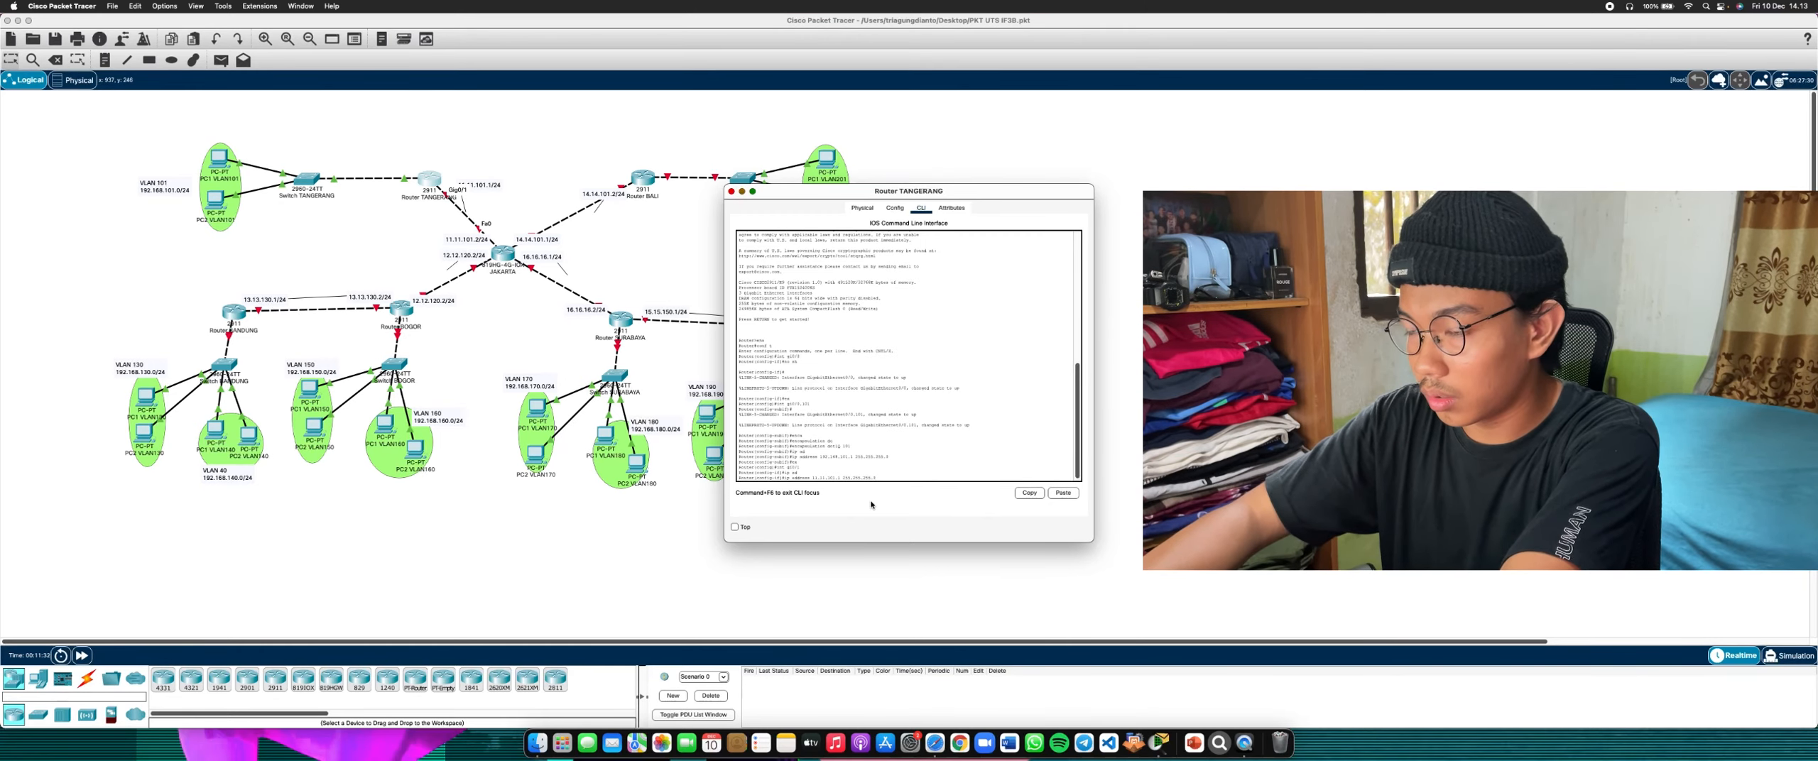
{"action": "key", "text": "Return"}
Enable interface g0/1 on Router TANGERANG and close the router window
{"action": "type", "text": "no s"}
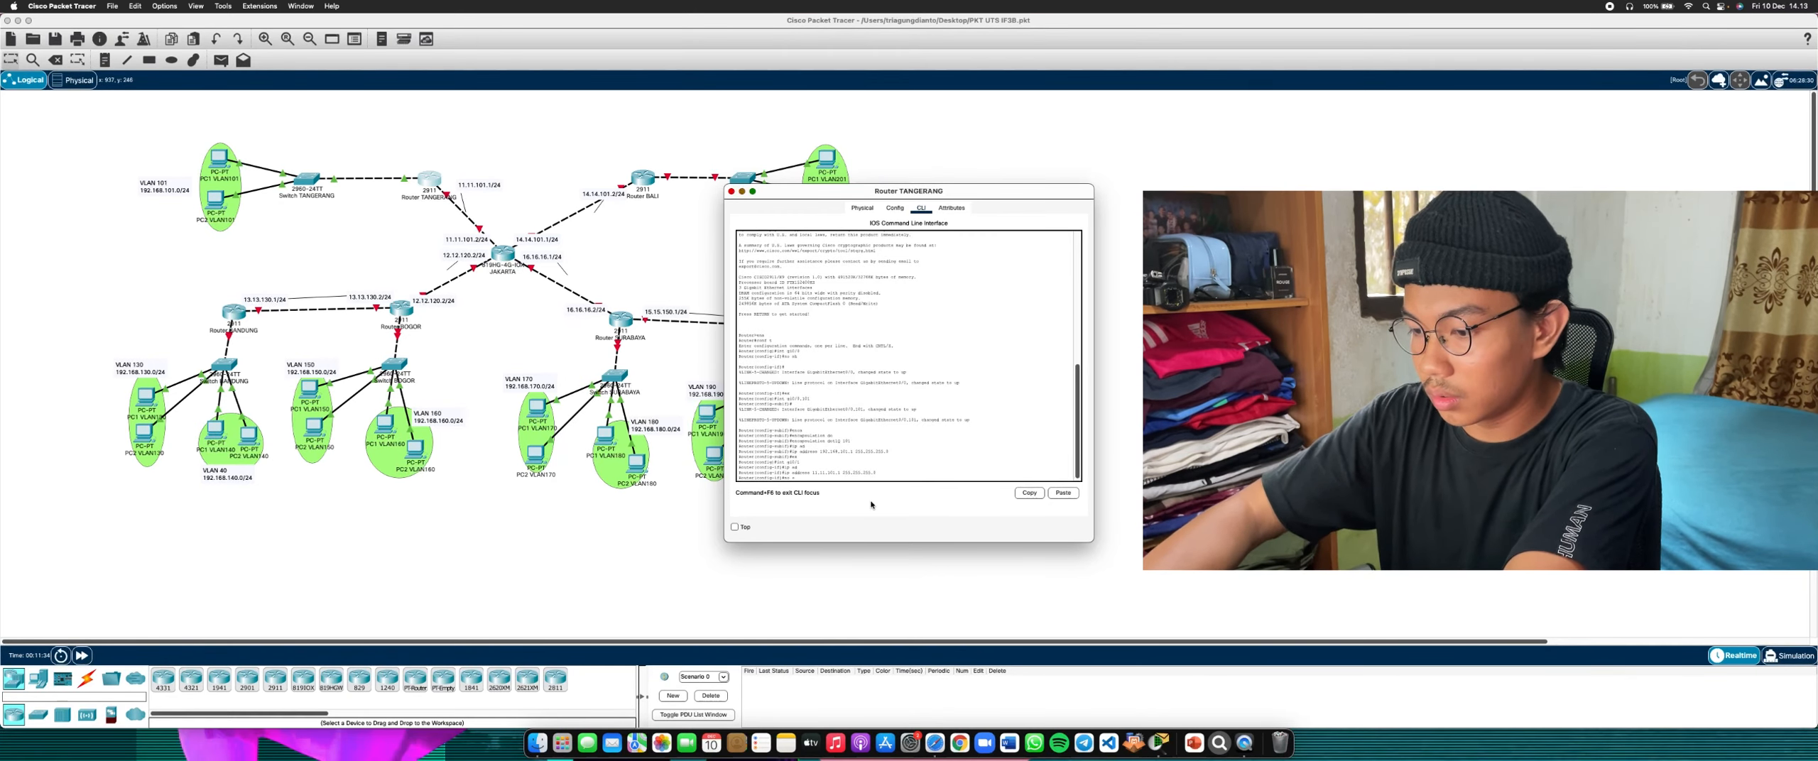
{"action": "type", "text": "h"}
{"action": "key", "text": "Return"}
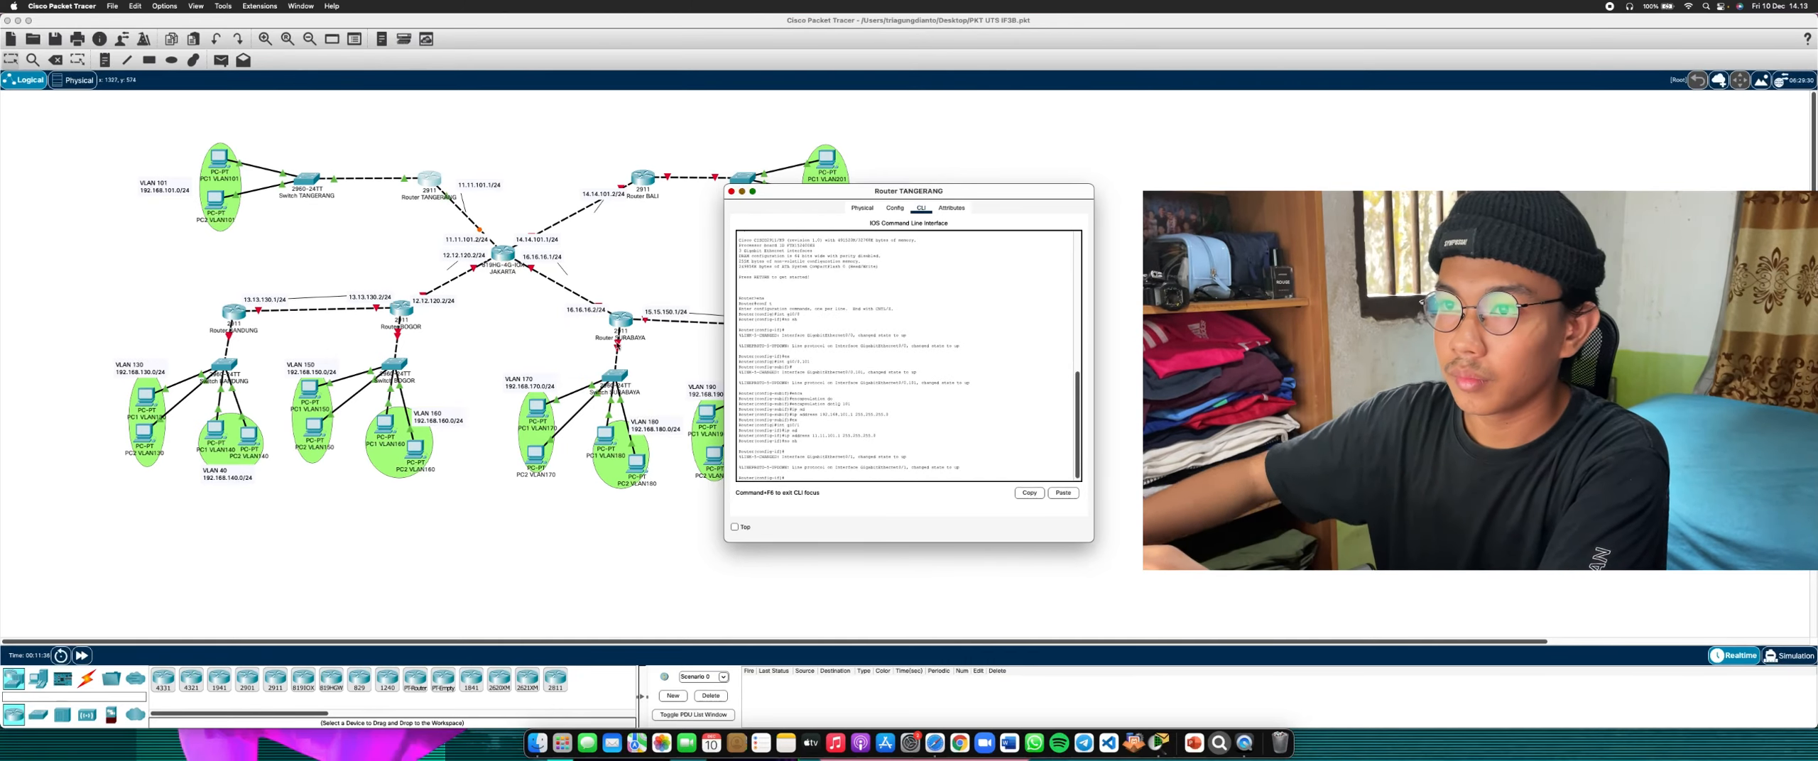
{"action": "left_click", "coordinate": [536, 185]}
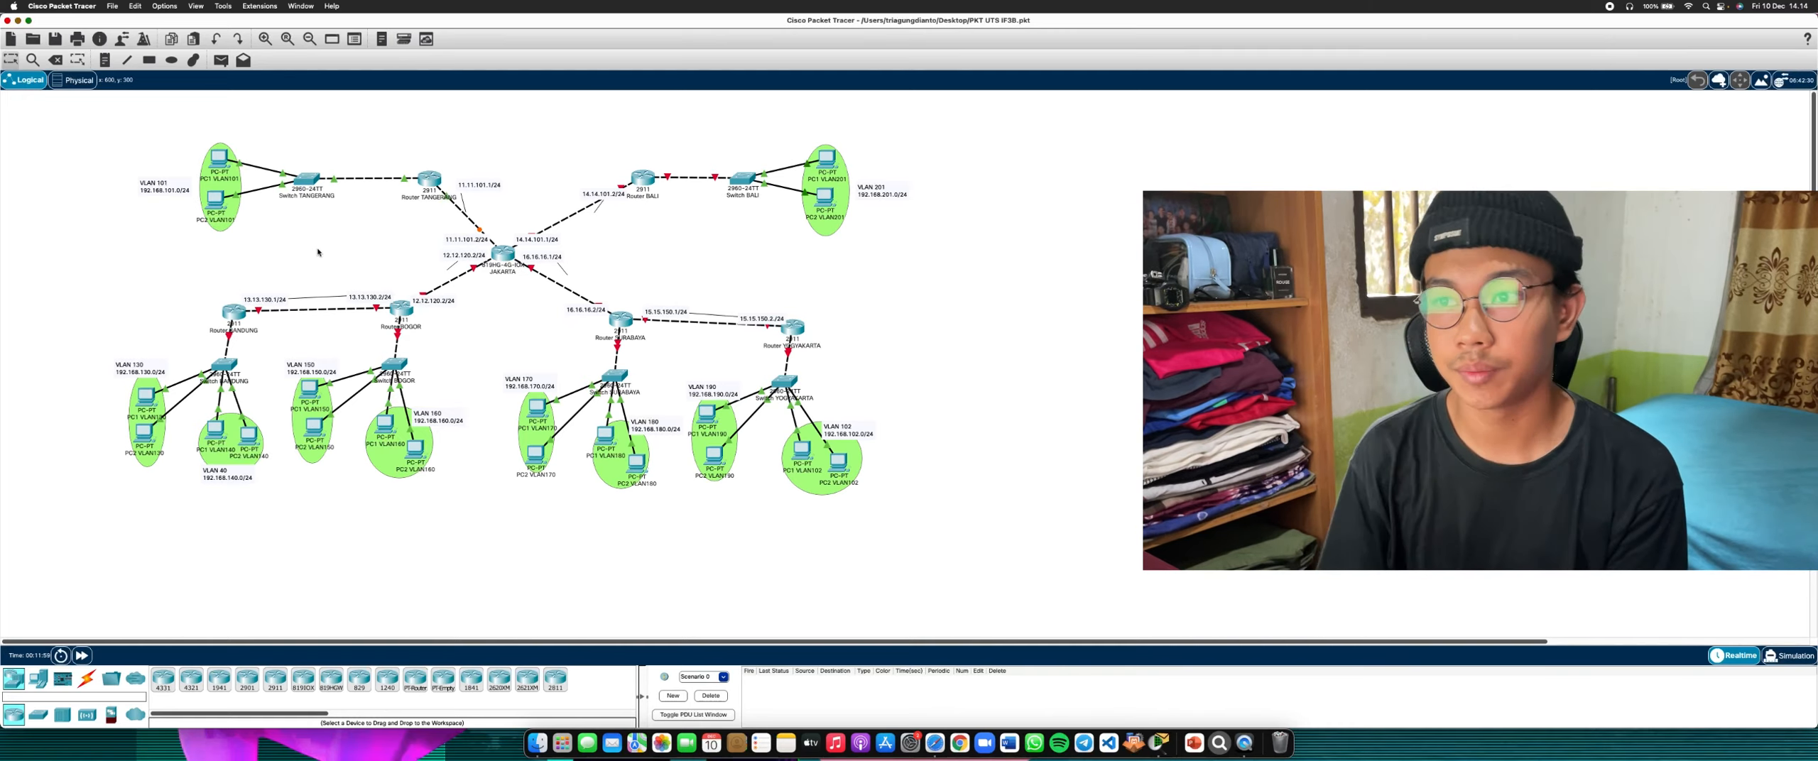
Open the command line of Switch BALI and enter global configuration mode
{"action": "left_click", "coordinate": [750, 182]}
{"action": "left_click", "coordinate": [920, 207]}
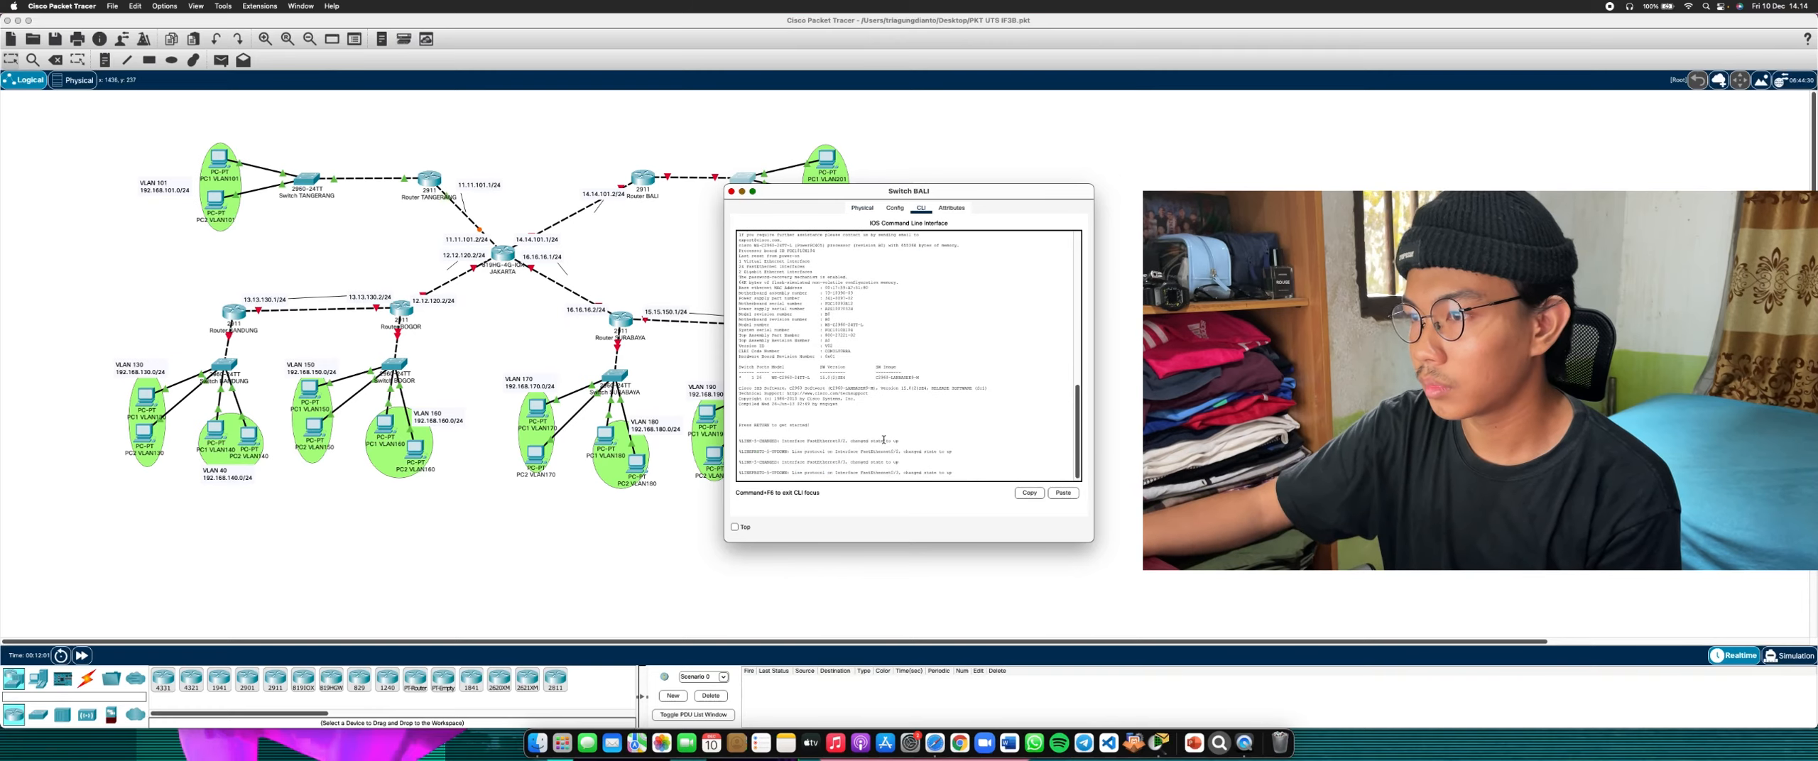
{"action": "key", "text": "Return"}
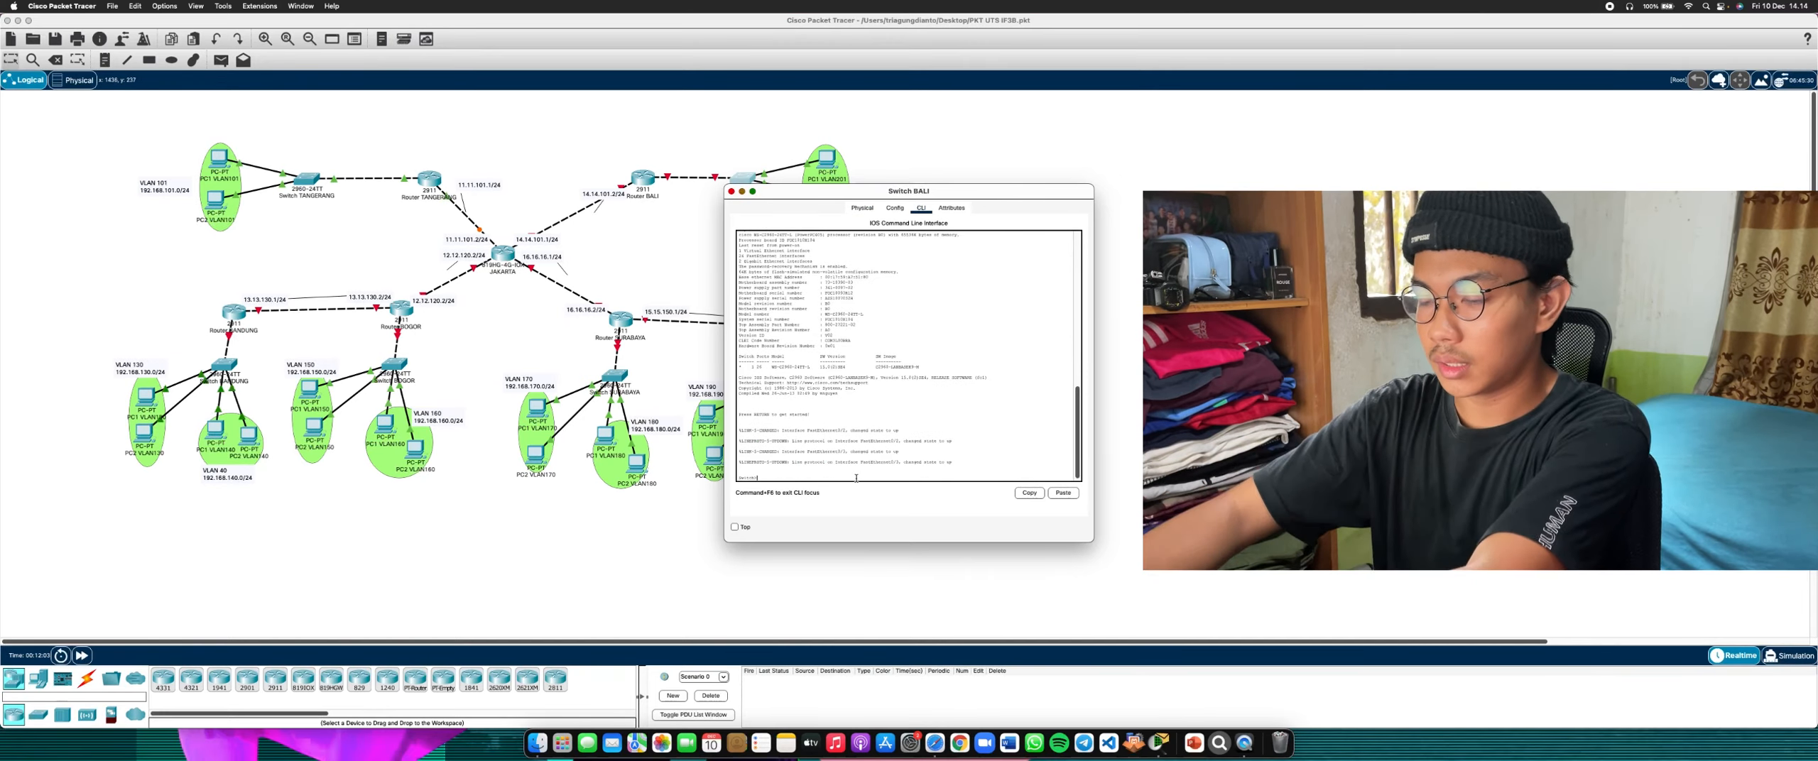
{"action": "type", "text": "ena"}
{"action": "key", "text": "Return"}
{"action": "type", "text": "conf t"}
{"action": "key", "text": "Return"}
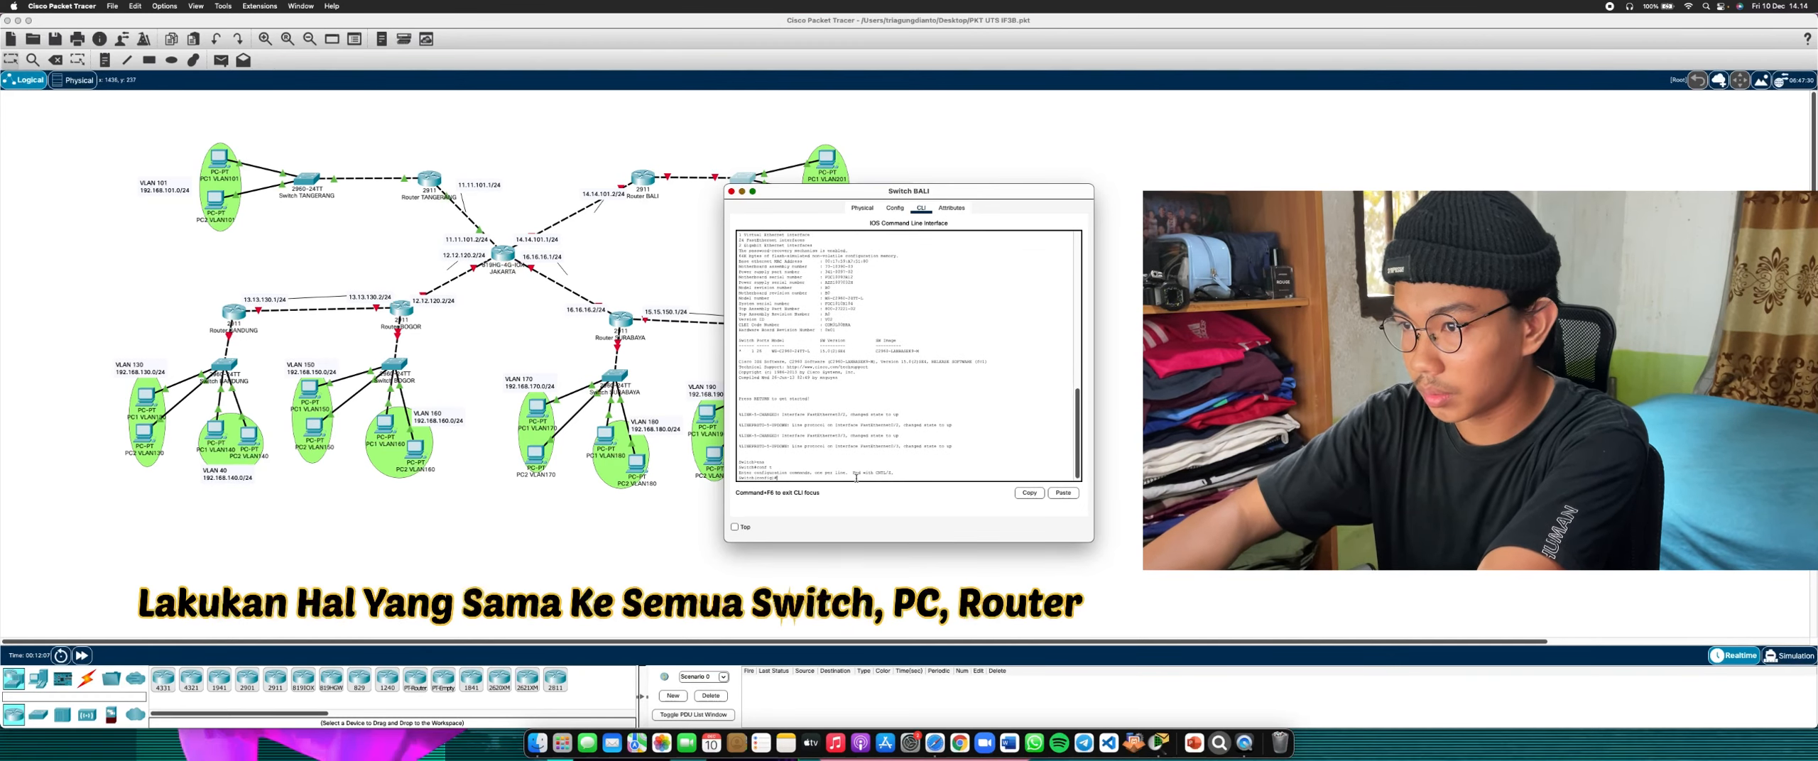
Create VLAN 201 with the name vlan201 on Switch BALI and exit the VLAN configuration
{"action": "type", "text": "vlan "}
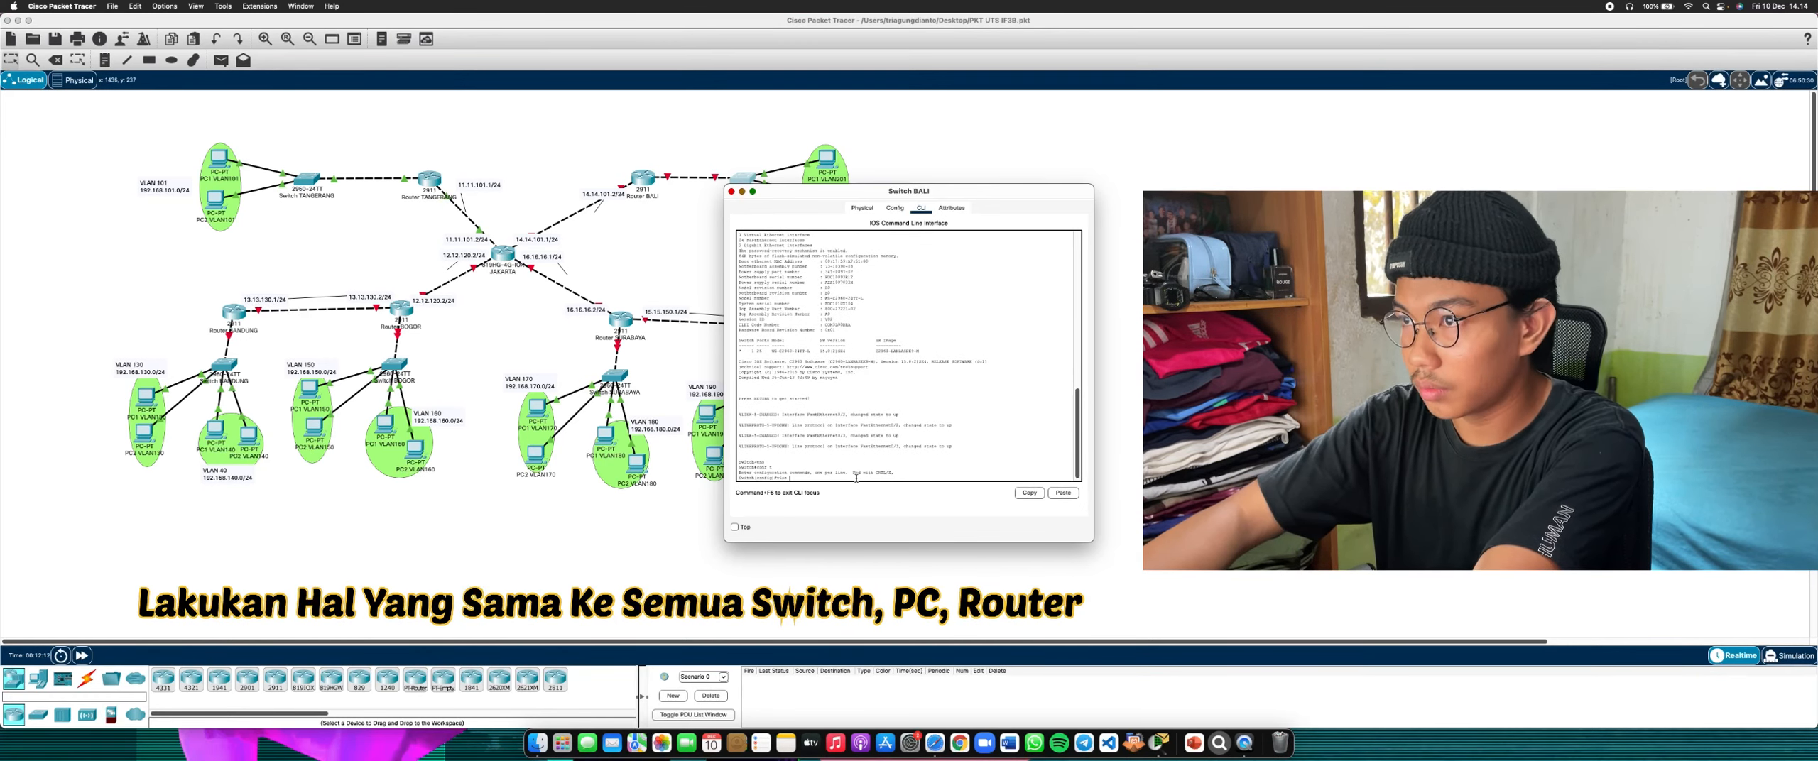
{"action": "type", "text": "201"}
{"action": "key", "text": "Return"}
{"action": "type", "text": "name vlan201"}
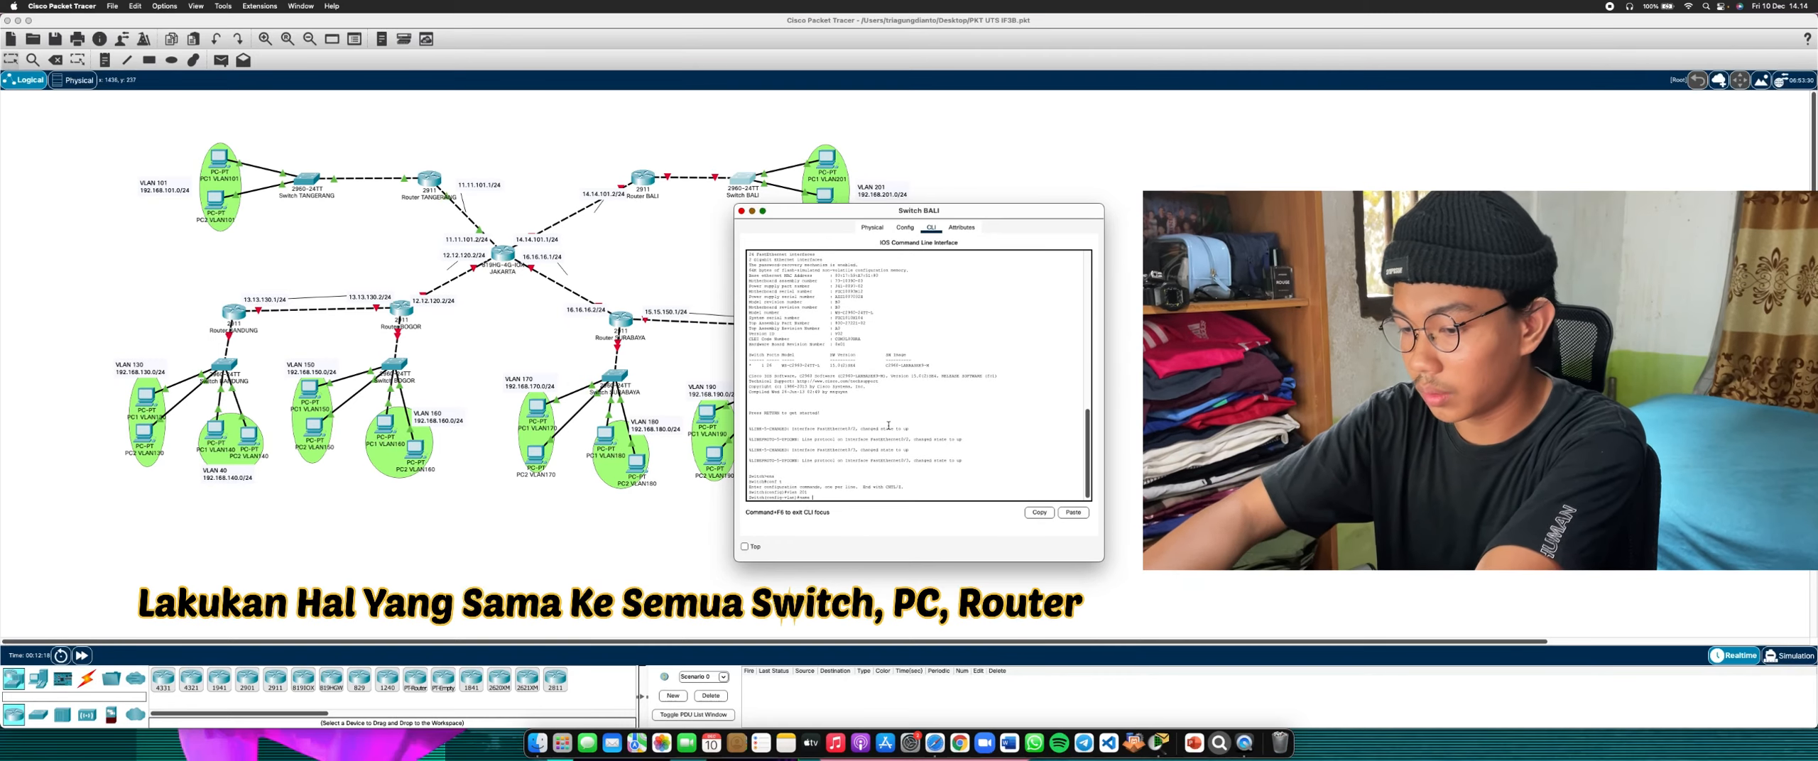
{"action": "key", "text": "Return"}
{"action": "type", "text": "ex"}
{"action": "key", "text": "Return"}
Set port fa0/2 of Switch BALI to access mode in VLAN 201, enable it and exit the interface
{"action": "type", "text": "int fa0/"}
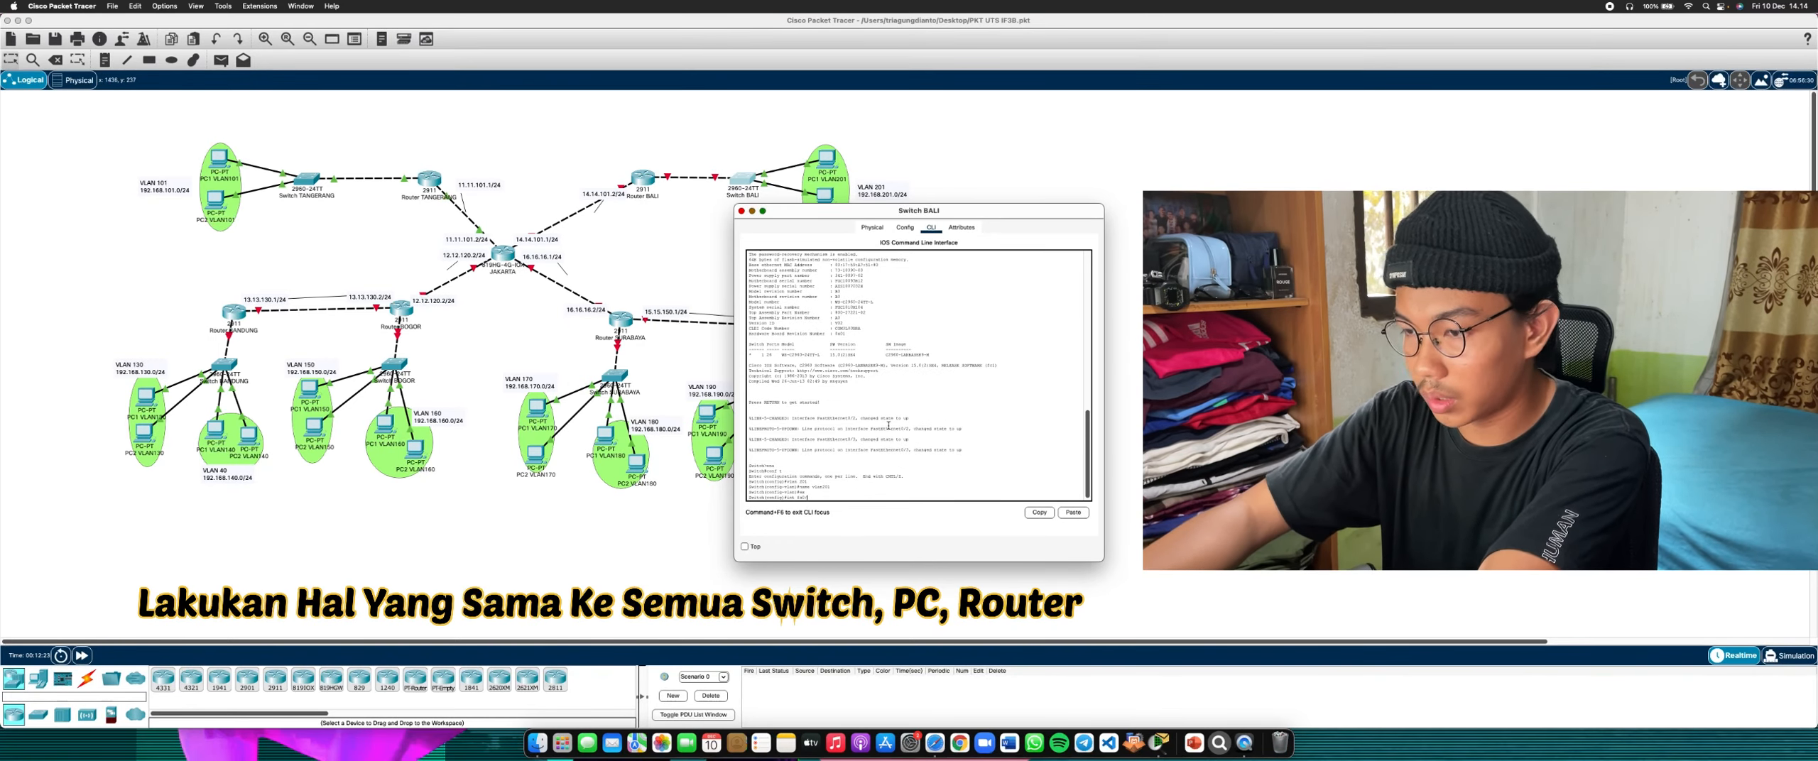
{"action": "type", "text": "2"}
{"action": "key", "text": "Return"}
{"action": "type", "text": "switchport mode ac"}
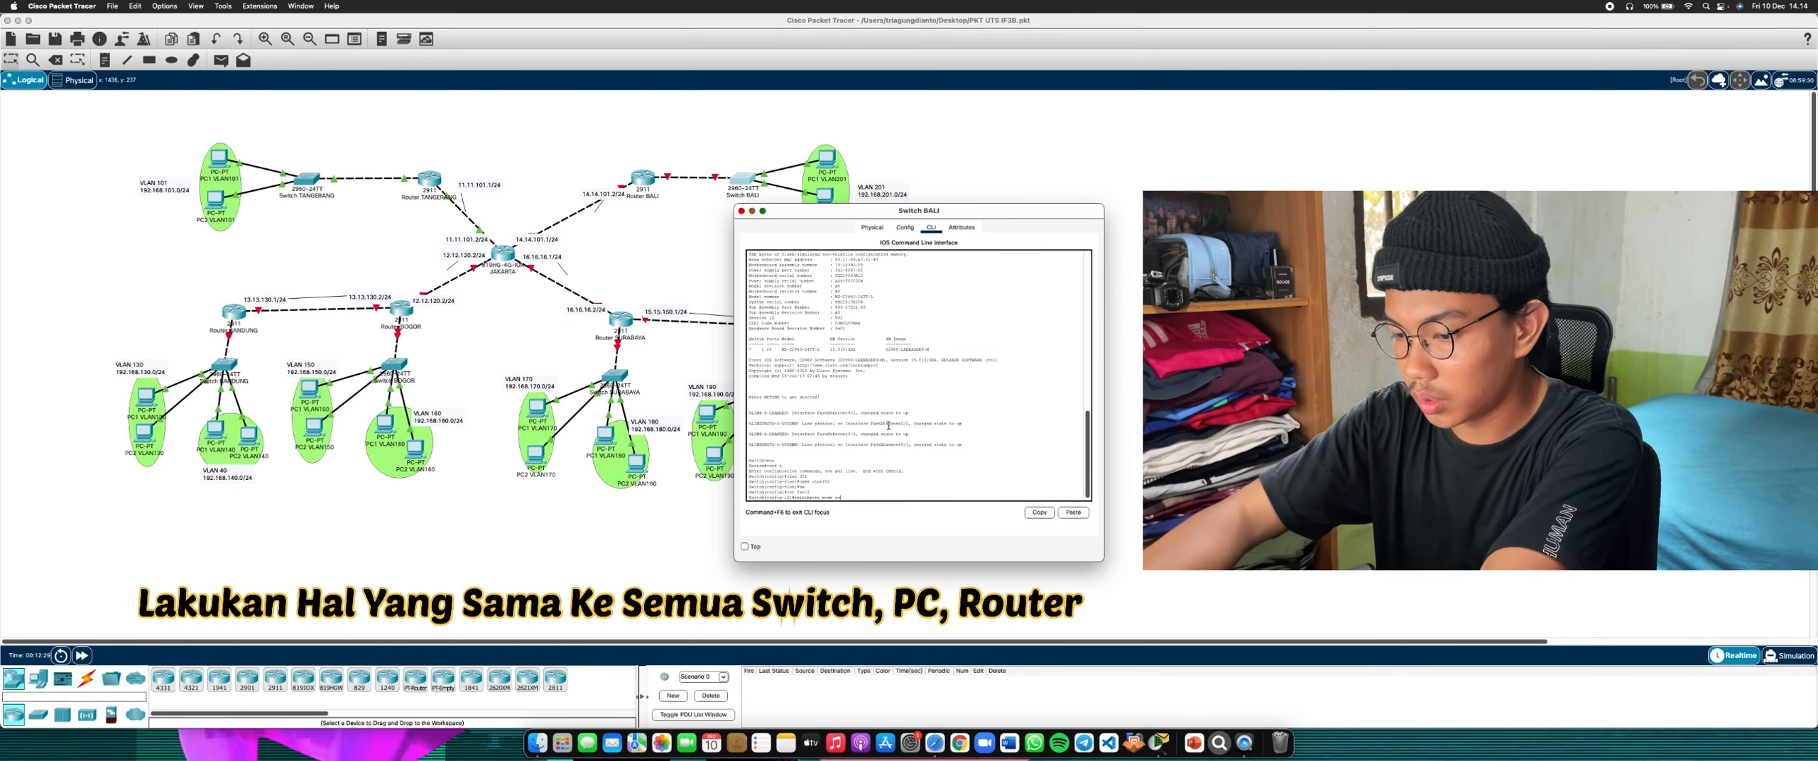
{"action": "type", "text": "cess"}
{"action": "key", "text": "Return"}
{"action": "type", "text": "exit"}
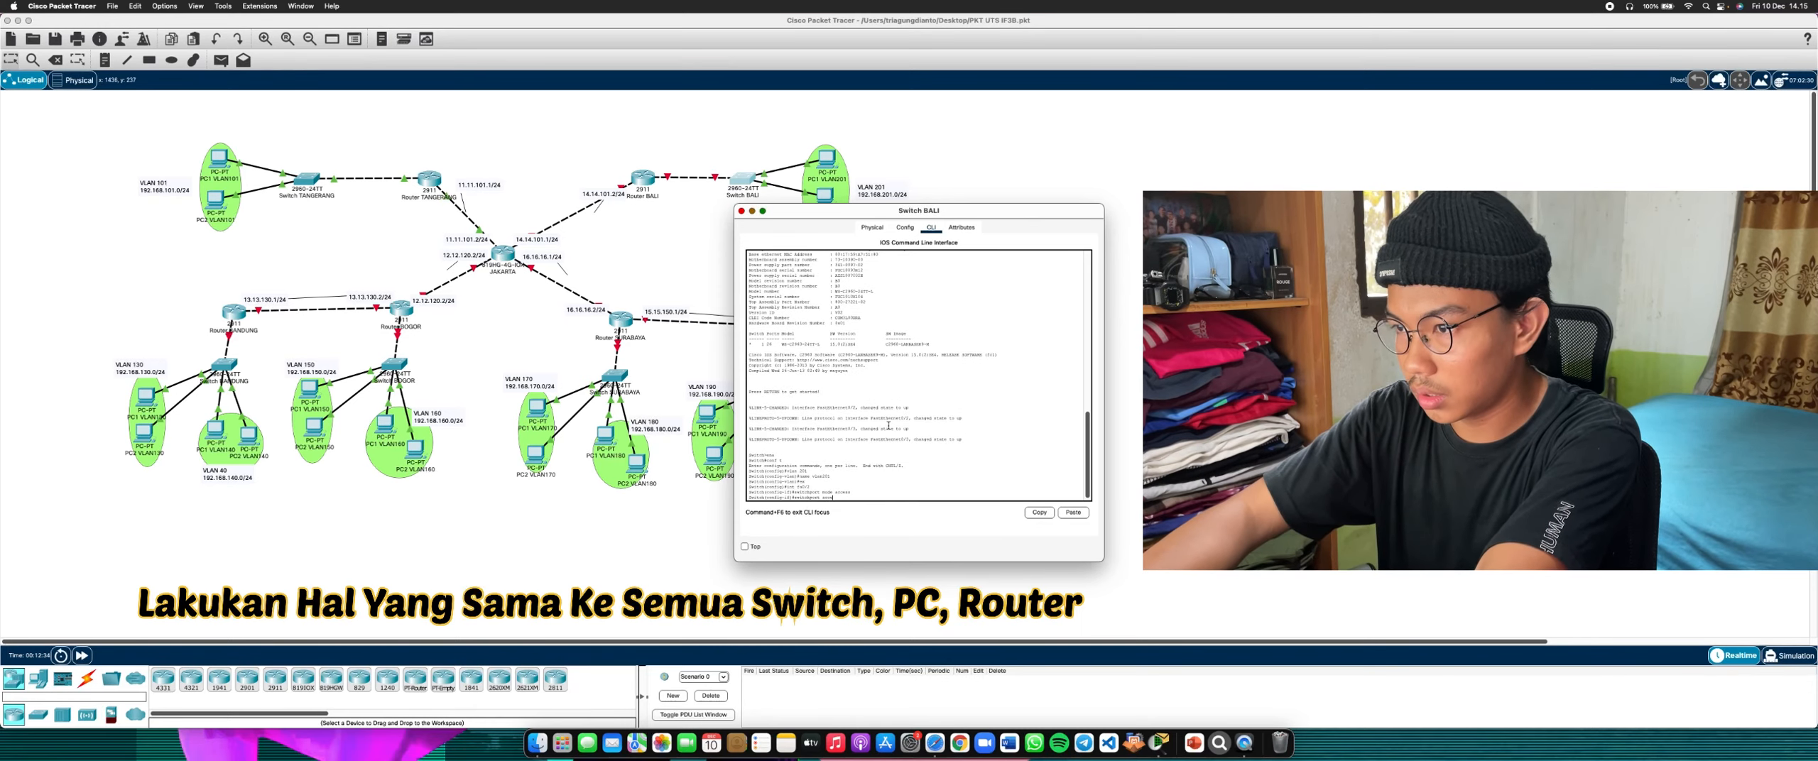
{"action": "key", "text": "Return"}
{"action": "type", "text": "no sh"}
{"action": "key", "text": "Return"}
{"action": "type", "text": "ex"}
{"action": "key", "text": "Return"}
Set port fa0/3 of Switch BALI to access mode in VLAN 201, enable it and close the switch window
{"action": "type", "text": "int fa0/3"}
{"action": "key", "text": "Return"}
{"action": "type", "text": "no sh"}
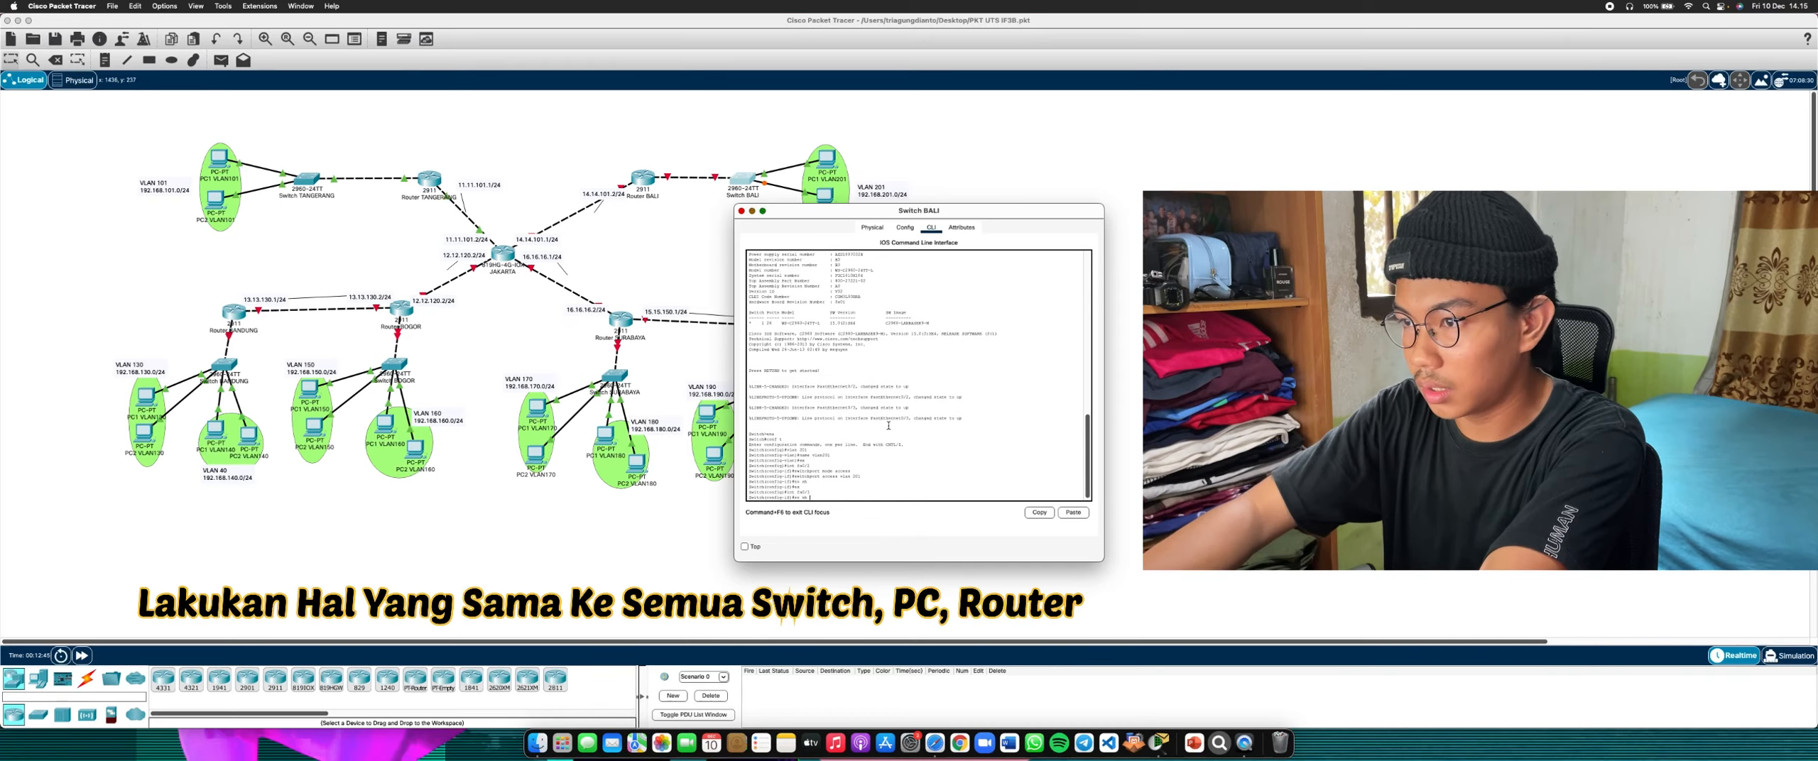
{"action": "key", "text": "Up"}
{"action": "key", "text": "Up"}
{"action": "key", "text": "Return"}
{"action": "key", "text": "Down"}
{"action": "key", "text": "Return"}
{"action": "key", "text": "Down"}
{"action": "key", "text": "Return"}
{"action": "key", "text": "Down"}
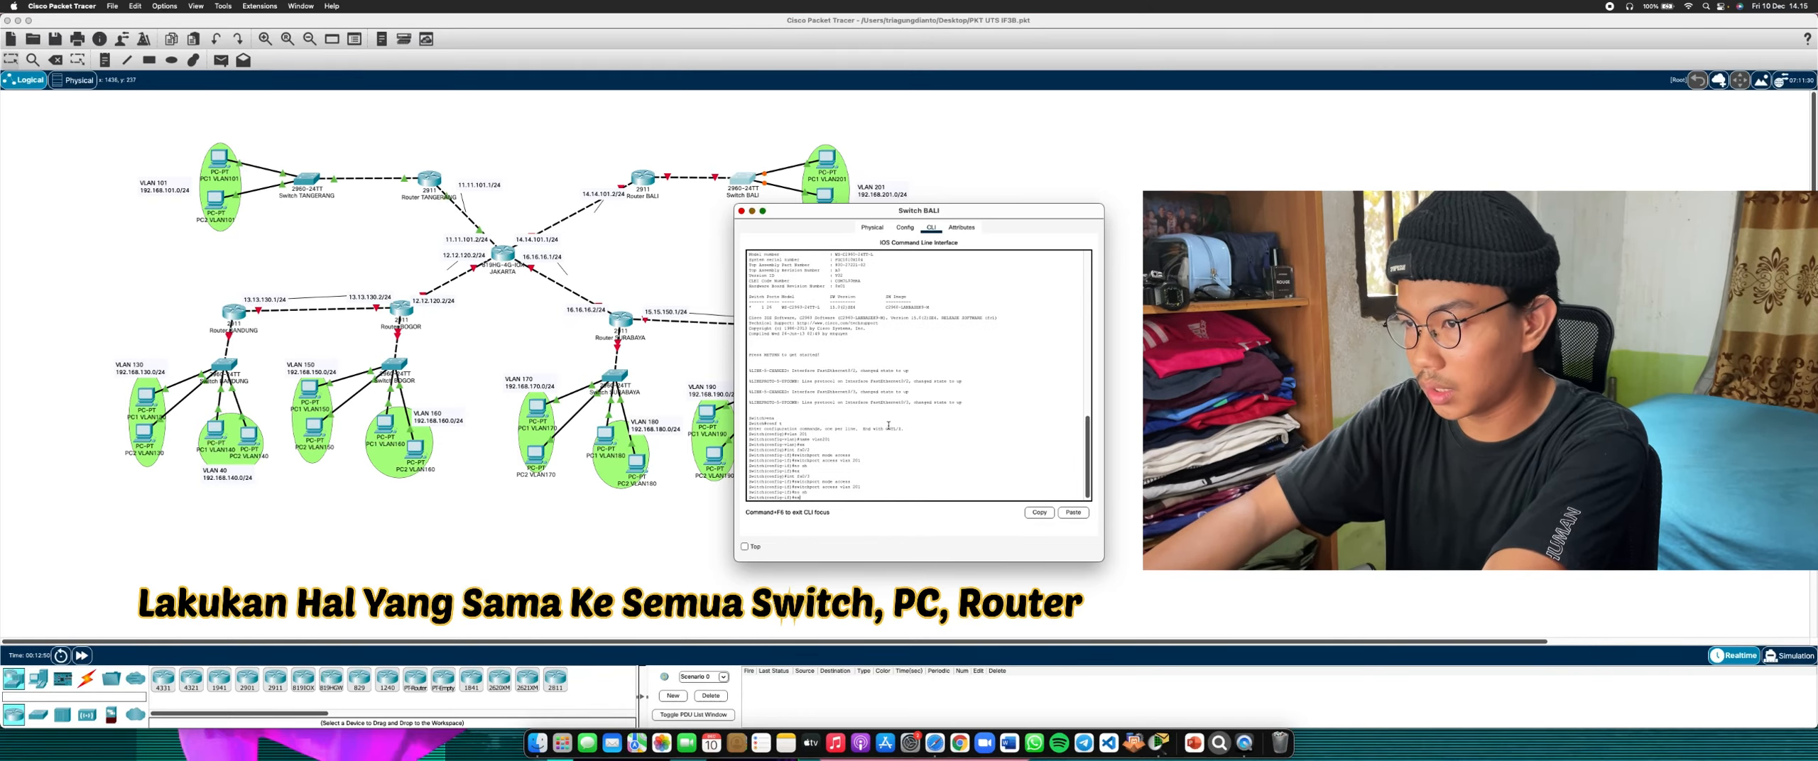
{"action": "key", "text": "Return"}
{"action": "left_click", "coordinate": [741, 211]}
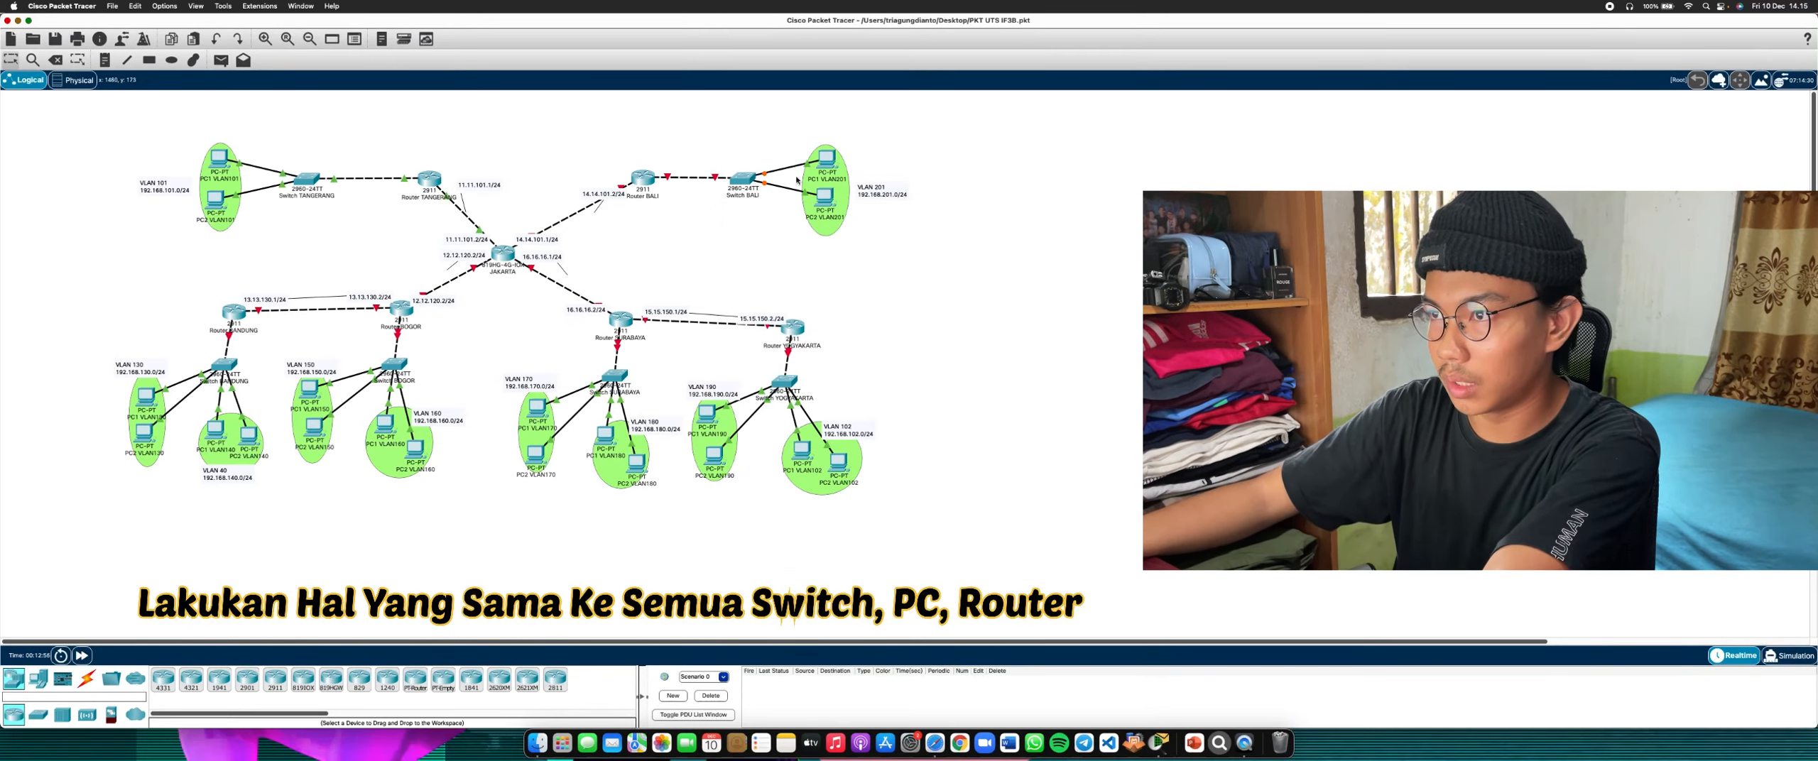
Open the command line of Router BALI and enter global configuration mode
{"action": "left_click", "coordinate": [646, 181]}
{"action": "left_click", "coordinate": [921, 208]}
{"action": "left_click", "coordinate": [893, 480]}
{"action": "key", "text": "Return"}
{"action": "type", "text": "ena"}
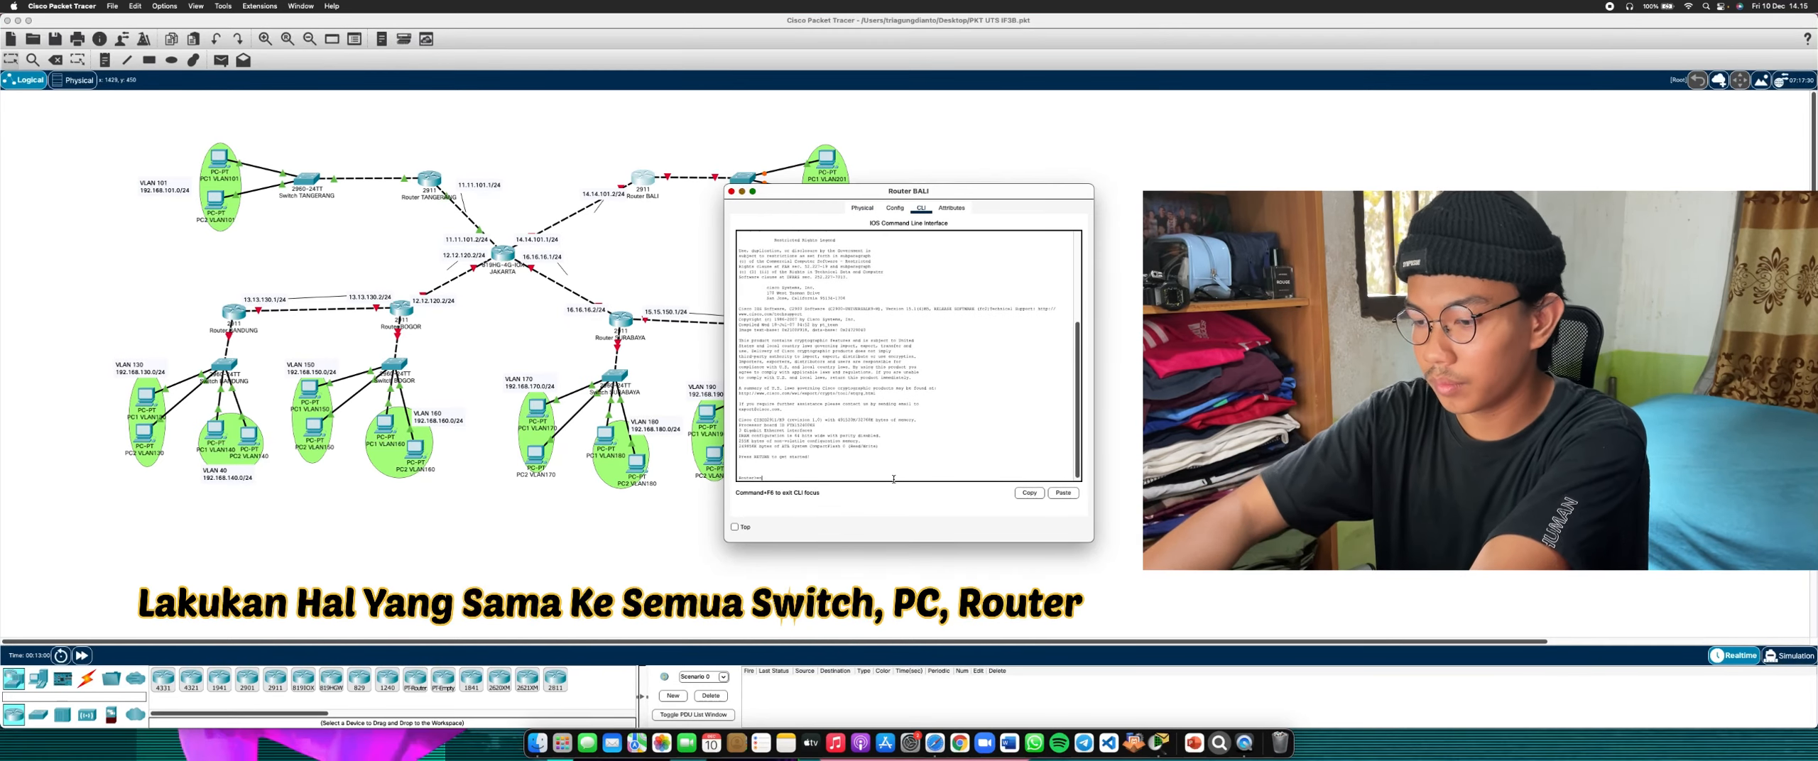
{"action": "key", "text": "Return"}
{"action": "type", "text": "conf t"}
{"action": "key", "text": "Return"}
Enable interface gi0/0 on Router BALI and exit the interface
{"action": "type", "text": "int gi0/0"}
{"action": "key", "text": "Return"}
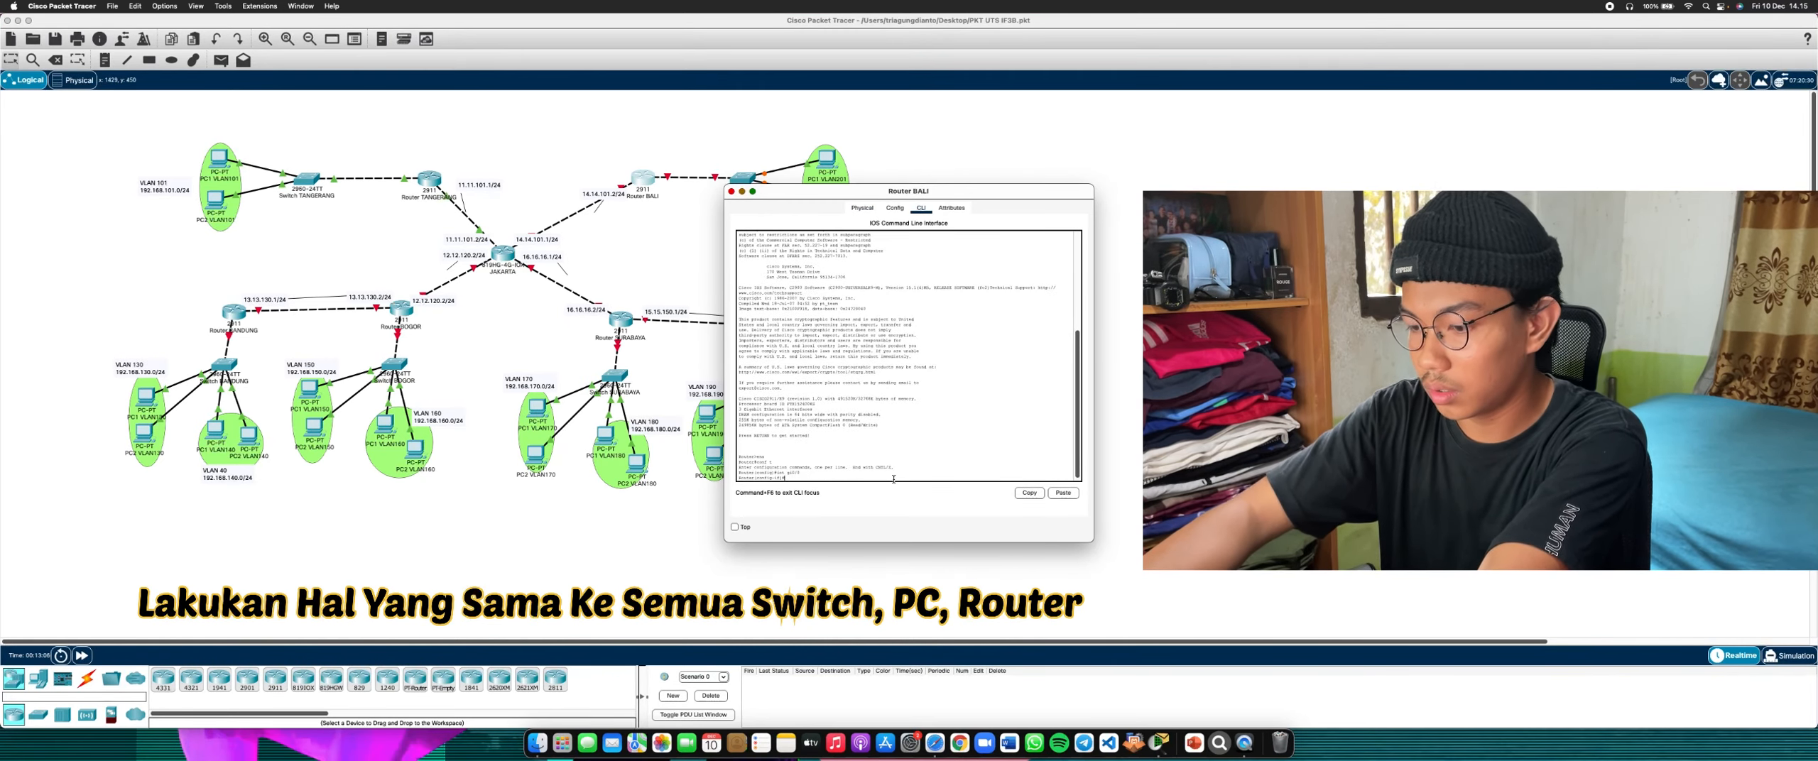
{"action": "type", "text": "no sh"}
{"action": "key", "text": "Return"}
{"action": "type", "text": "ex"}
{"action": "key", "text": "Return"}
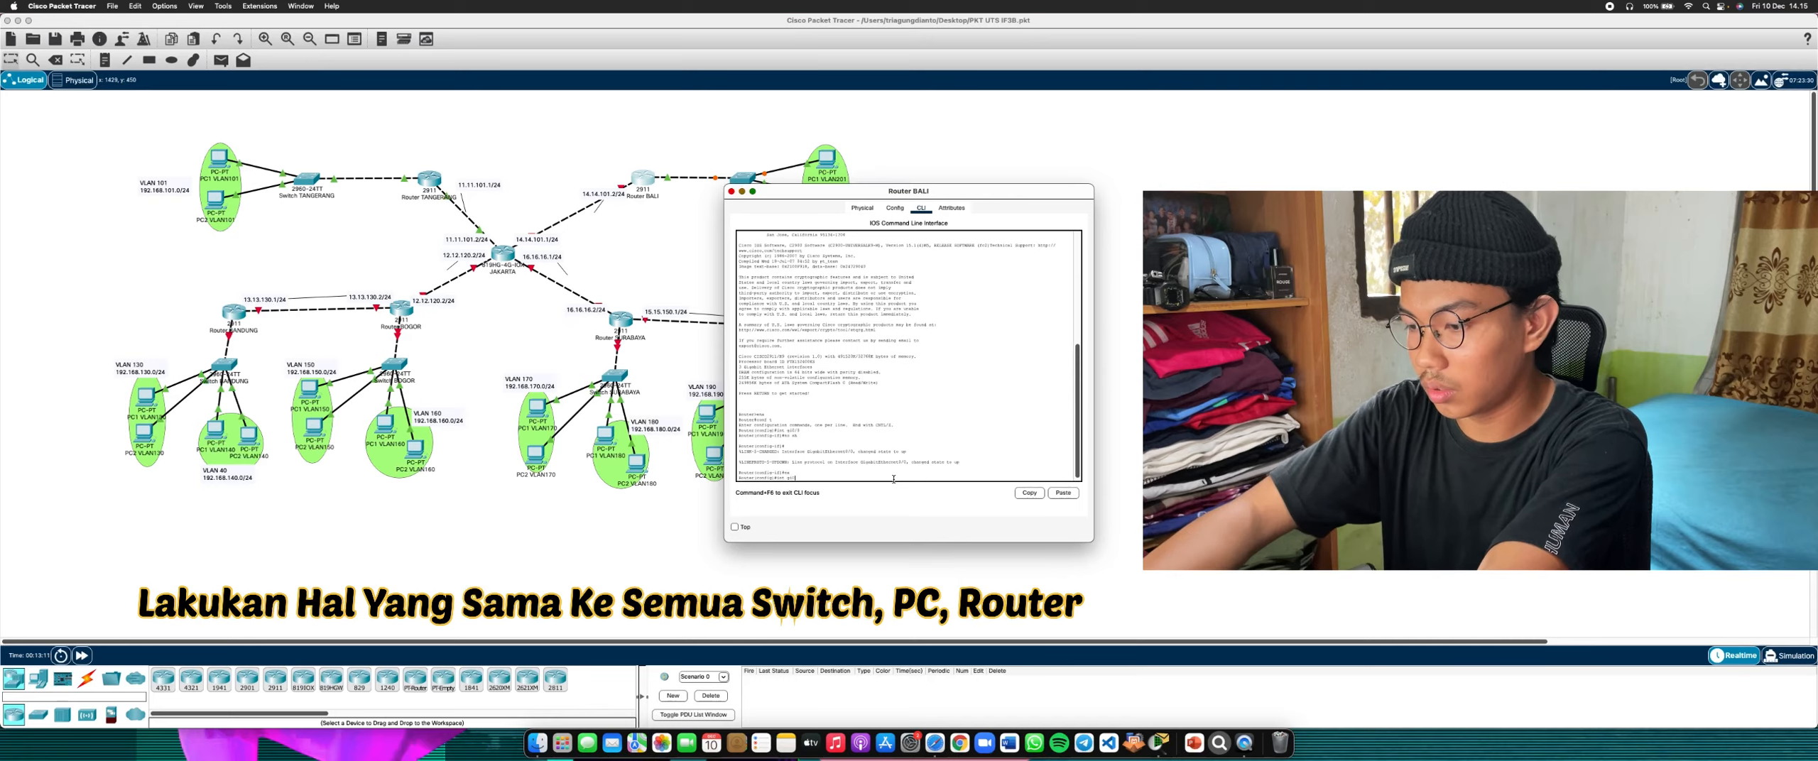
Create subinterface gi0/0.201 on Router BALI with dot1Q encapsulation for VLAN 201
{"action": "type", "text": "int gi0/0.201"}
{"action": "key", "text": "Return"}
{"action": "type", "text": "enc"}
{"action": "key", "text": "Tab"}
{"action": "type", "text": "do"}
{"action": "key", "text": "Tab"}
{"action": "type", "text": "201"}
{"action": "key", "text": "Return"}
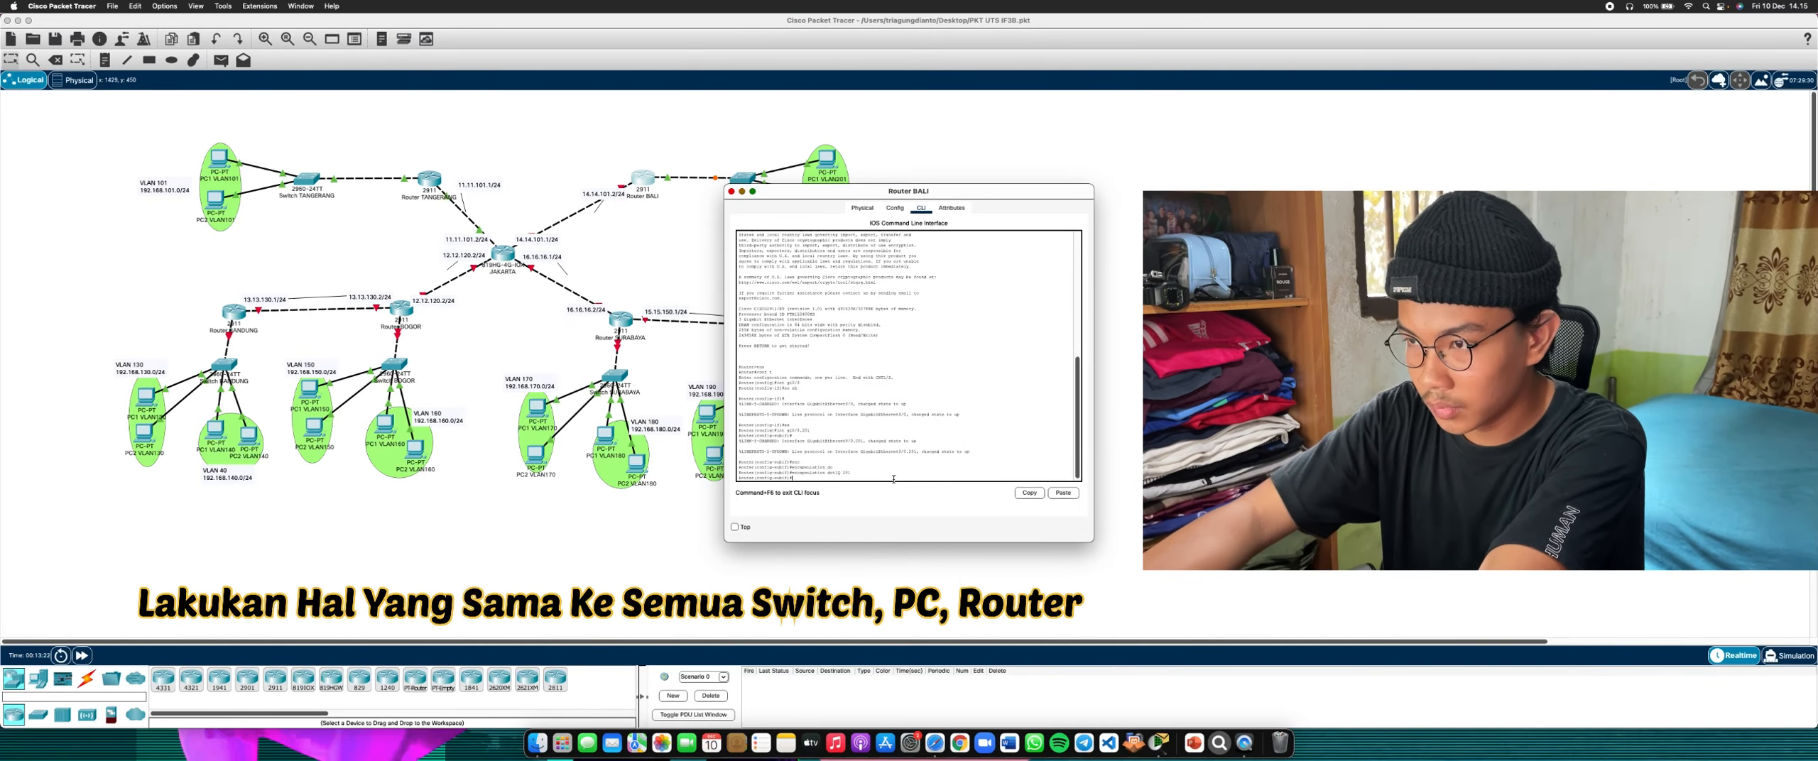
Assign IP address 192.168.201.1 with mask 255.255.255.0 to subinterface gi0/0.201 and exit it
{"action": "type", "text": "ip ad"}
{"action": "key", "text": "Tab"}
{"action": "type", "text": "192"}
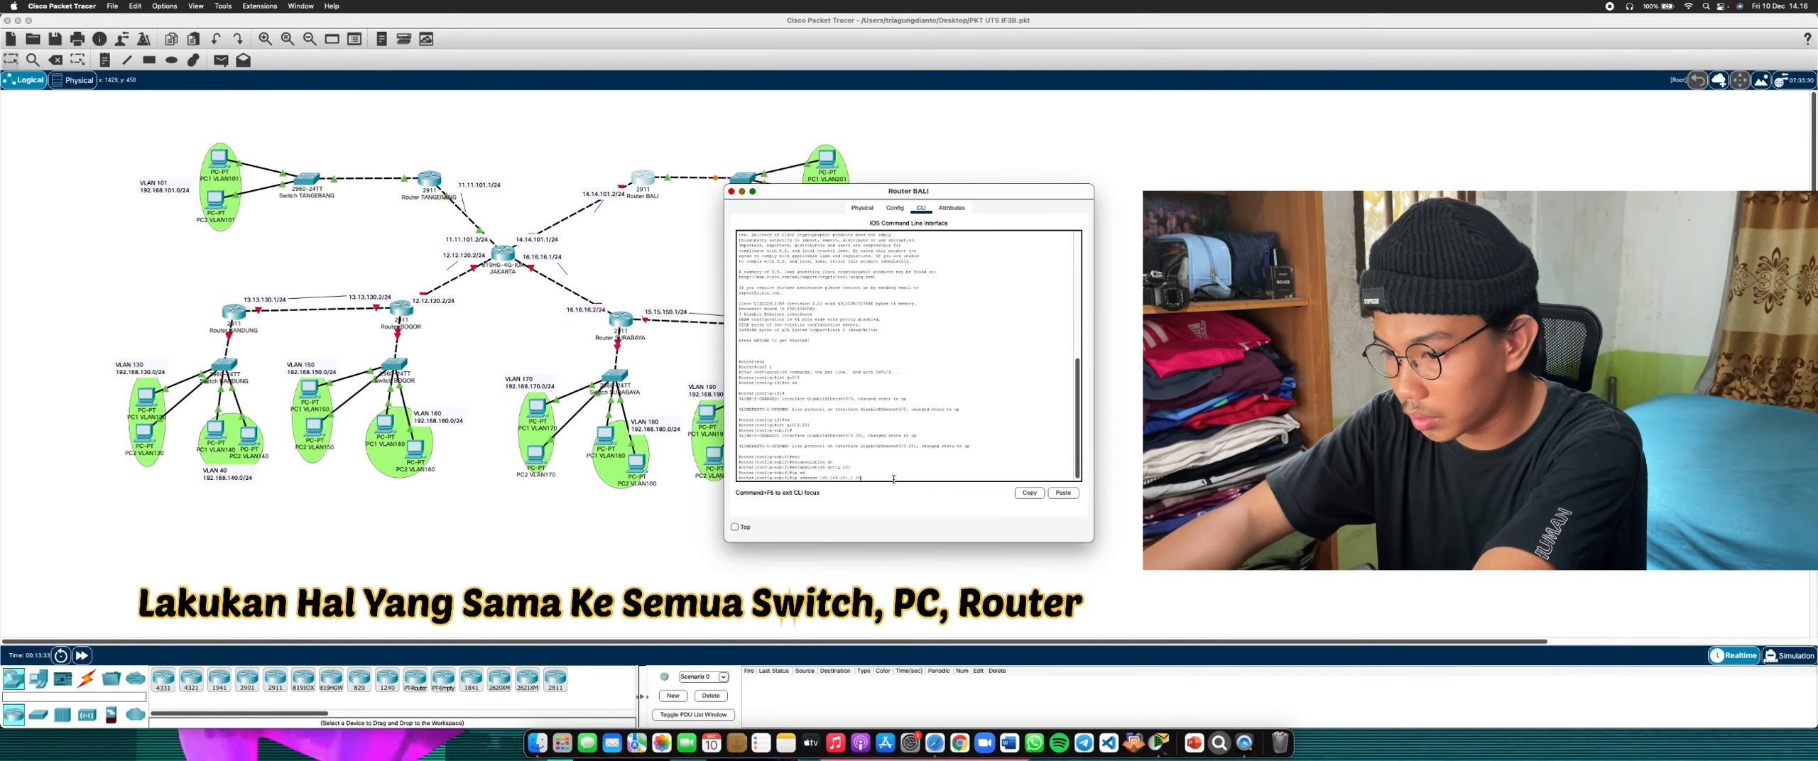
{"action": "type", "text": ".168.201.1 255.255.255.0"}
{"action": "key", "text": "Return"}
{"action": "type", "text": "ex"}
{"action": "key", "text": "Return"}
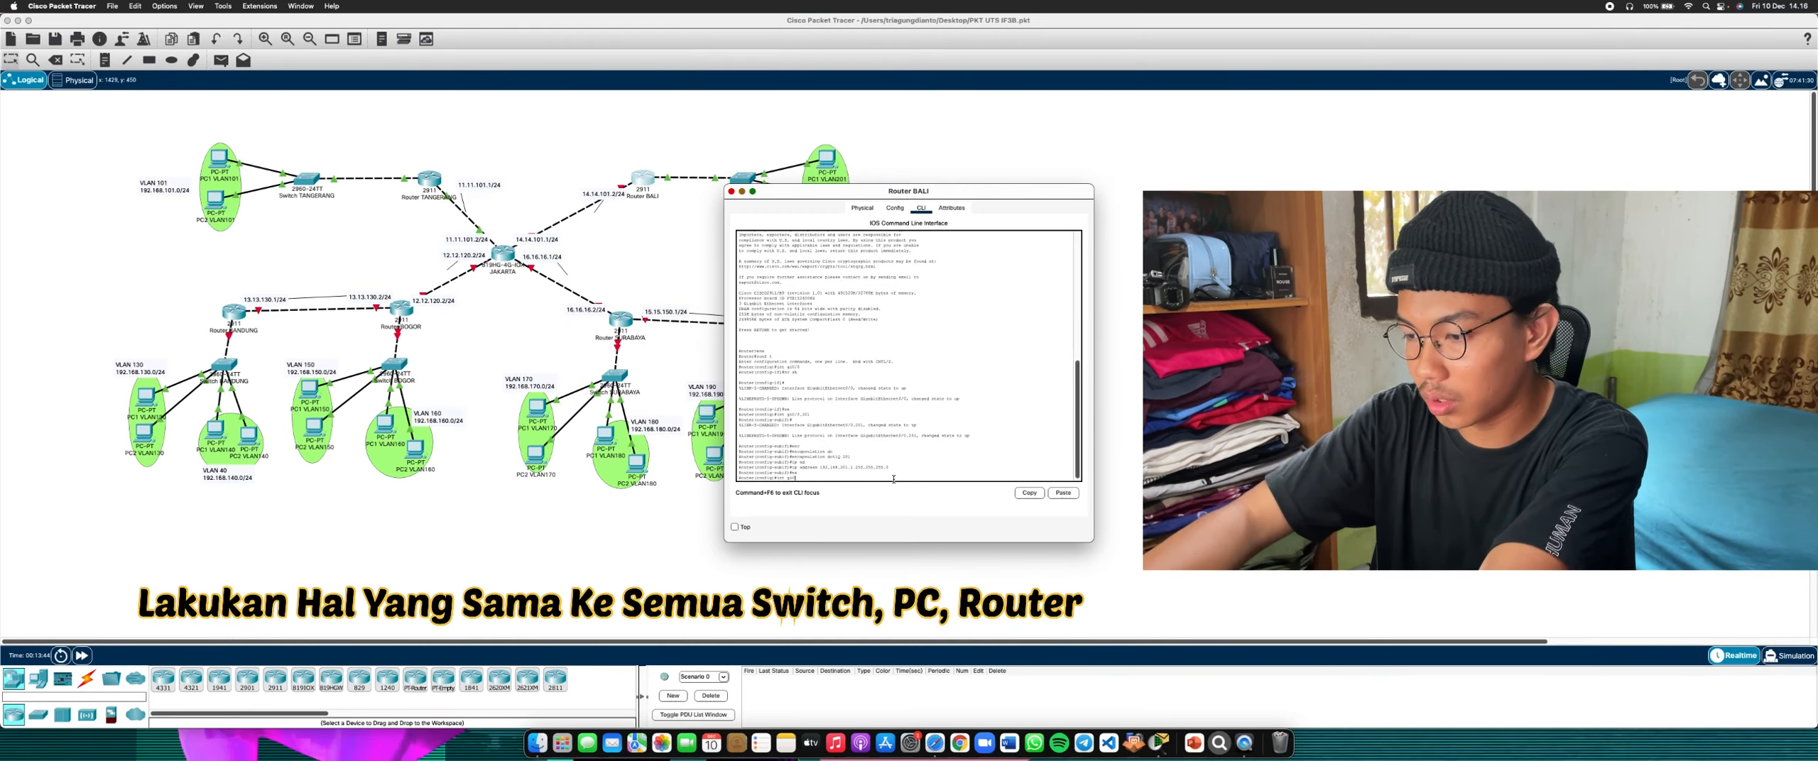
Enable interface g0/1 on Router BALI, the port facing JAKARTA
{"action": "type", "text": "int g0/1"}
{"action": "key", "text": "Return"}
{"action": "type", "text": "no sh"}
{"action": "key", "text": "Return"}
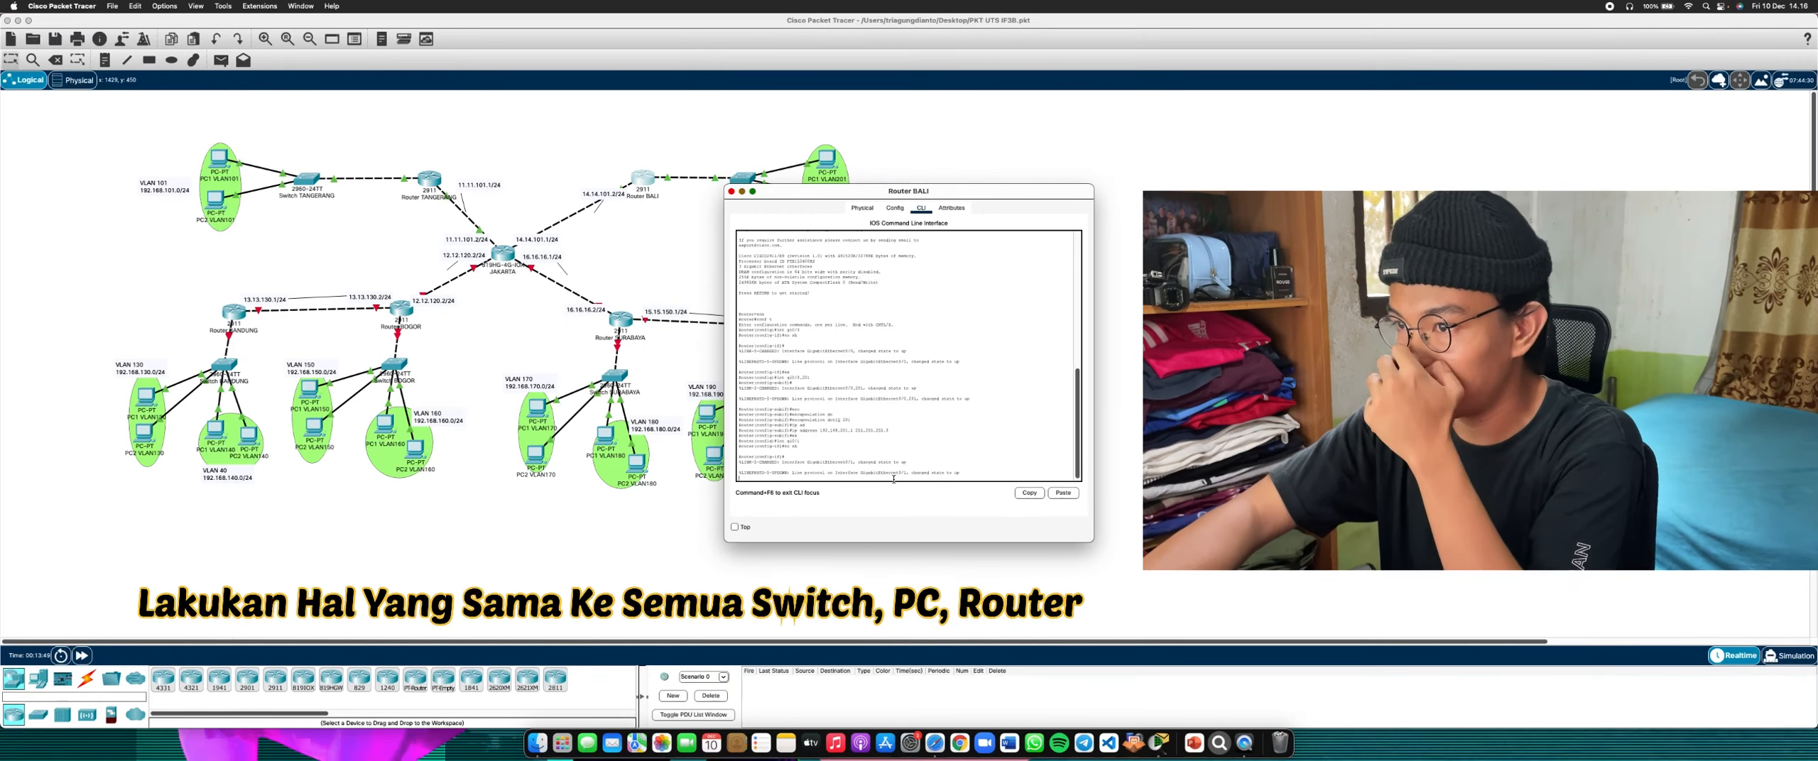
Try to assign the link address 14.14.101.2 to interface g0/1 on Router BALI
{"action": "type", "text": "ip ad"}
{"action": "key", "text": "Tab"}
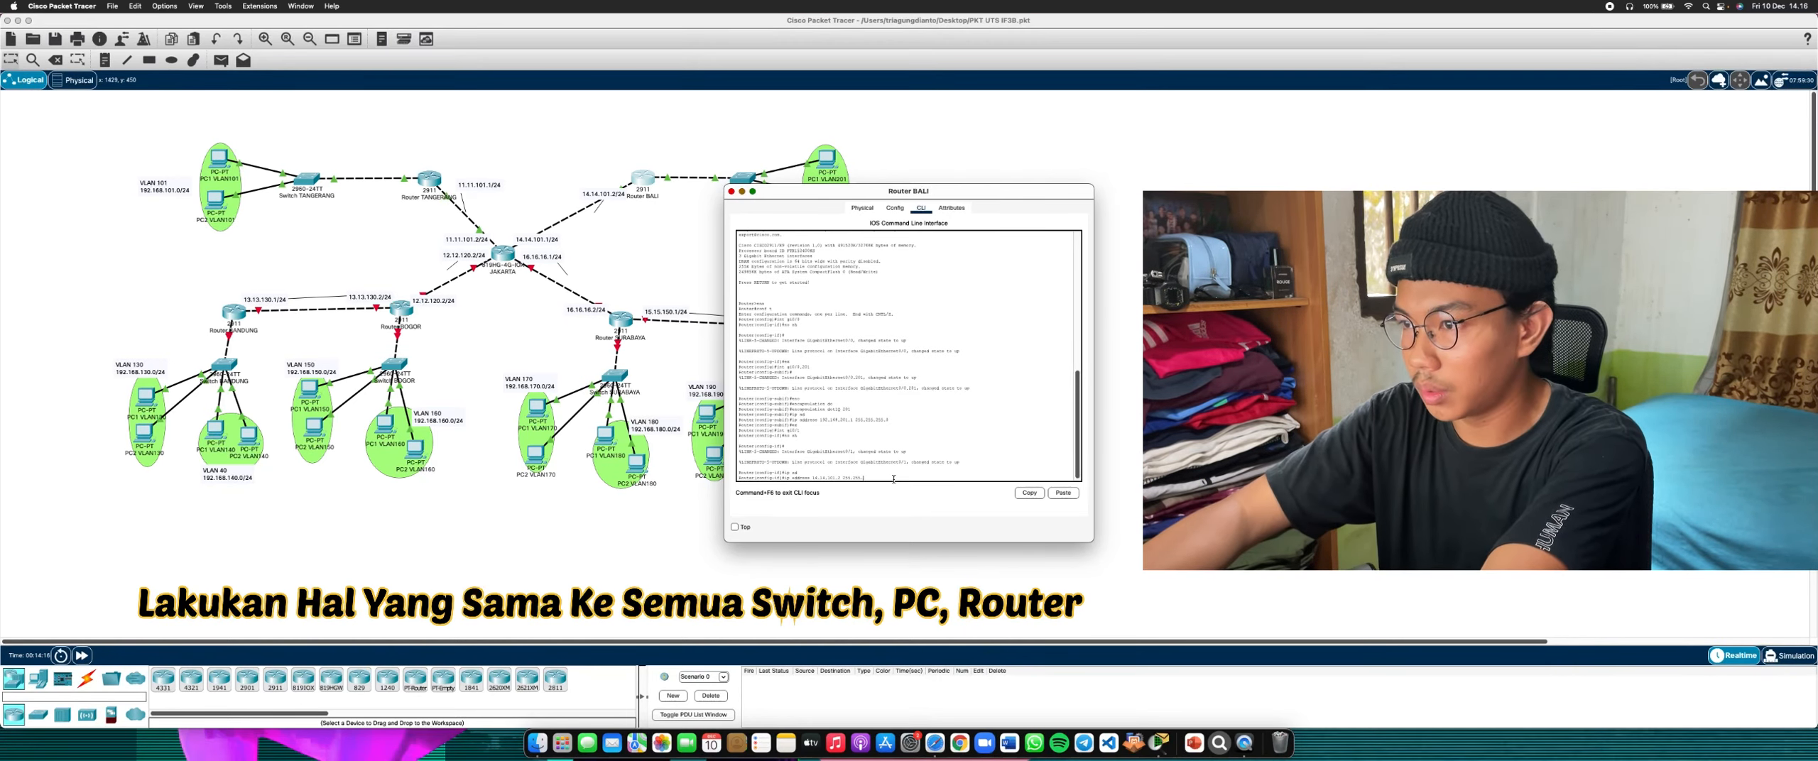
{"action": "type", "text": "0"}
{"action": "key", "text": "Return"}
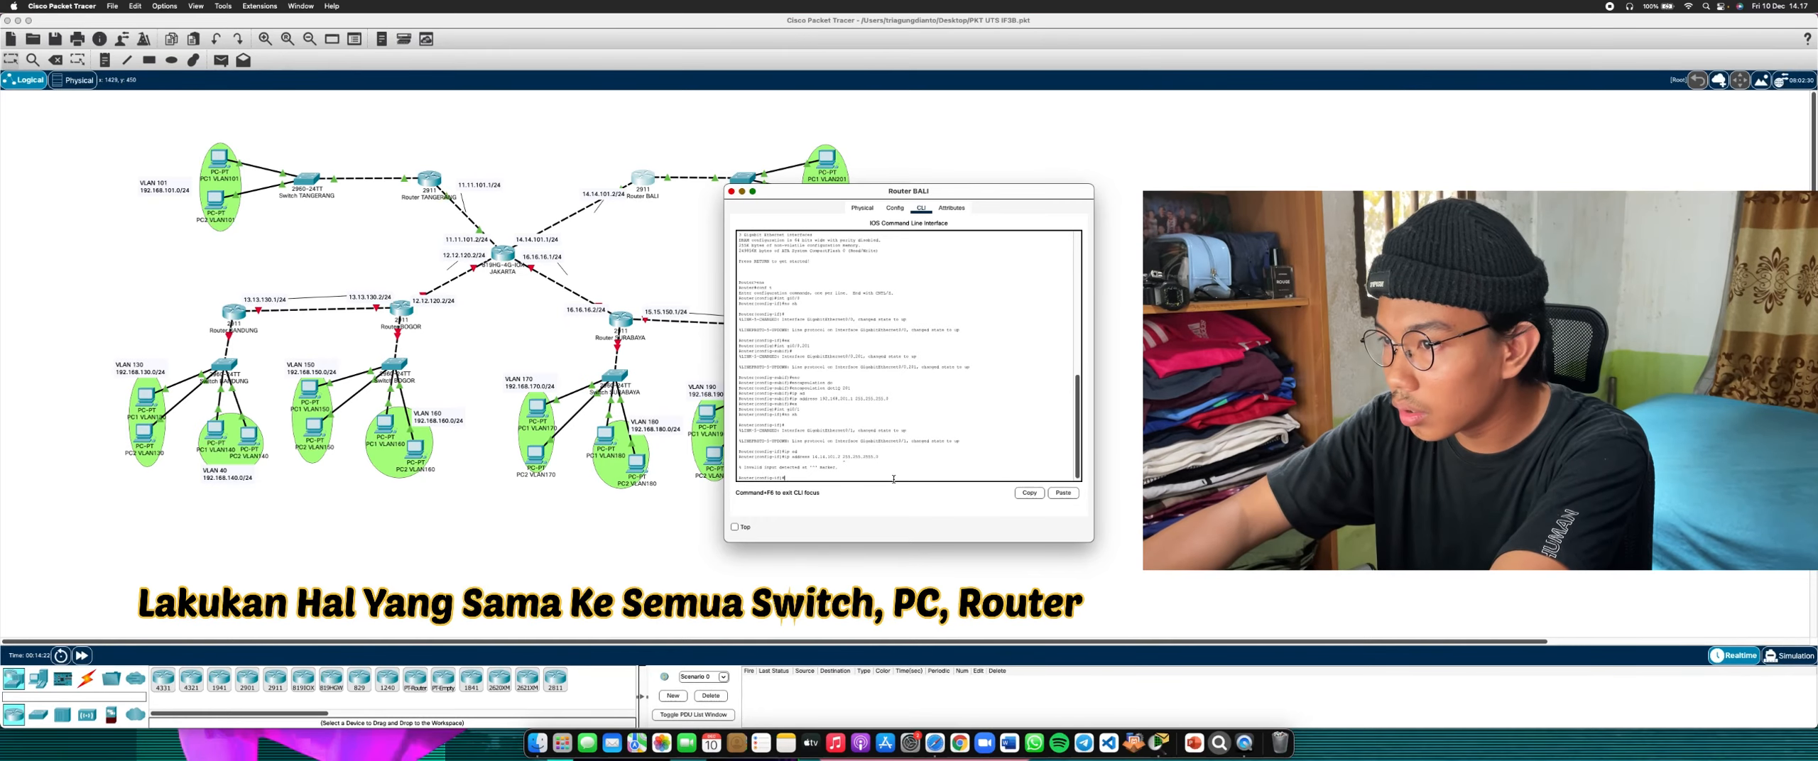
Reissue the g0/1 address command with 14.14.101.2 and the mask corrected to 255.255.255.0, then exit the interface
{"action": "key", "text": "Up"}
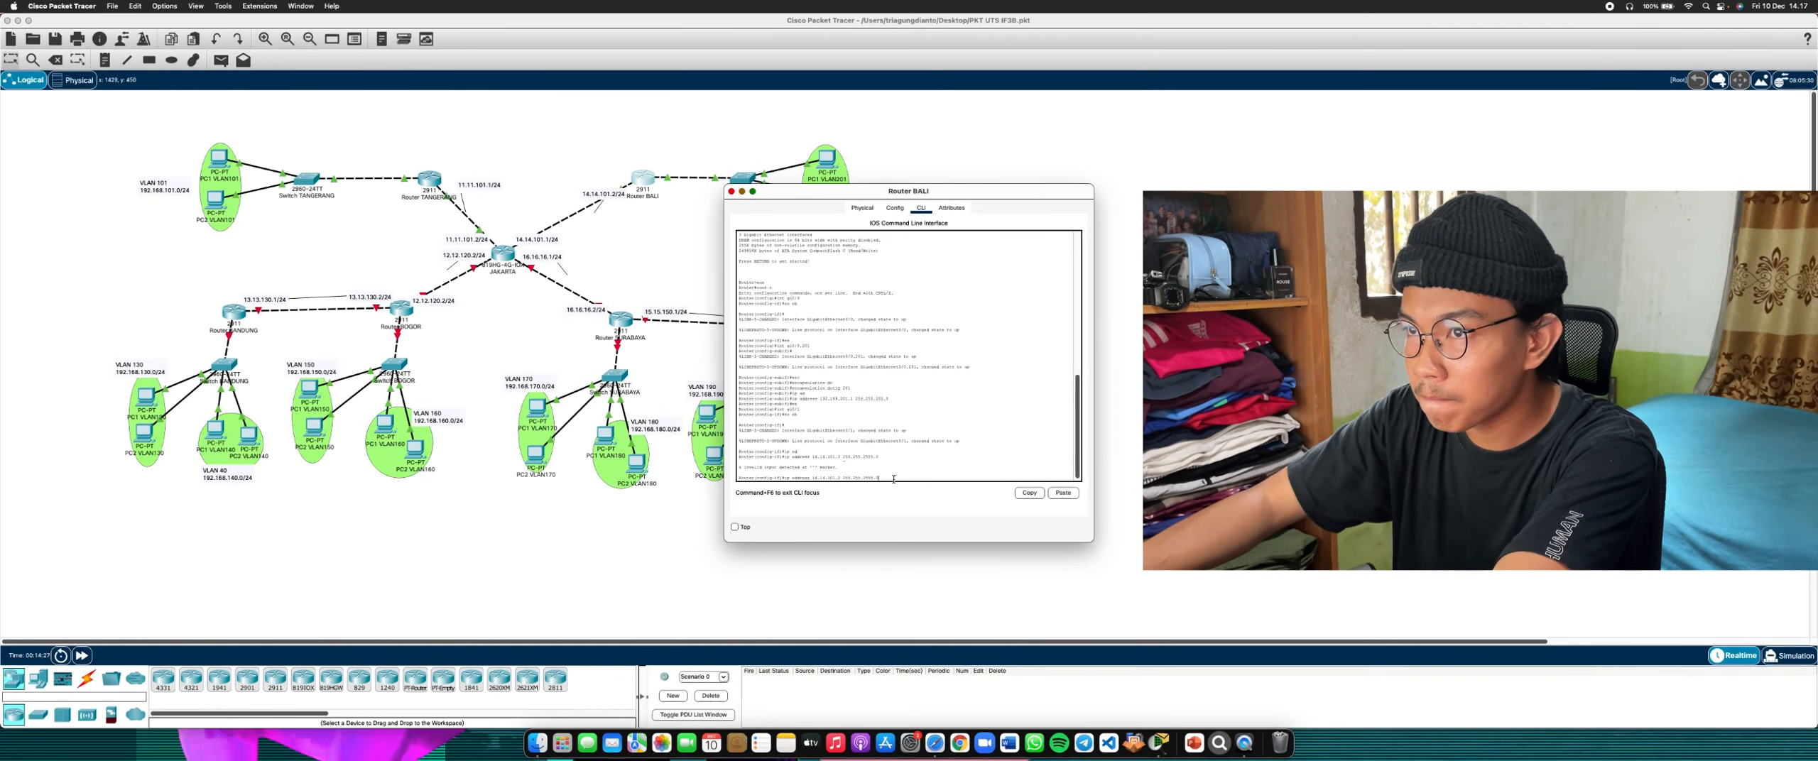
{"action": "key", "text": "Left"}
{"action": "key", "text": "Left"}
{"action": "key", "text": "Left"}
{"action": "key", "text": "Left"}
{"action": "key", "text": "Left"}
{"action": "key", "text": "Left"}
{"action": "key", "text": "Left"}
{"action": "key", "text": "Left"}
{"action": "key", "text": "Left"}
{"action": "key", "text": "Left"}
{"action": "key", "text": "Left"}
{"action": "key", "text": "Left"}
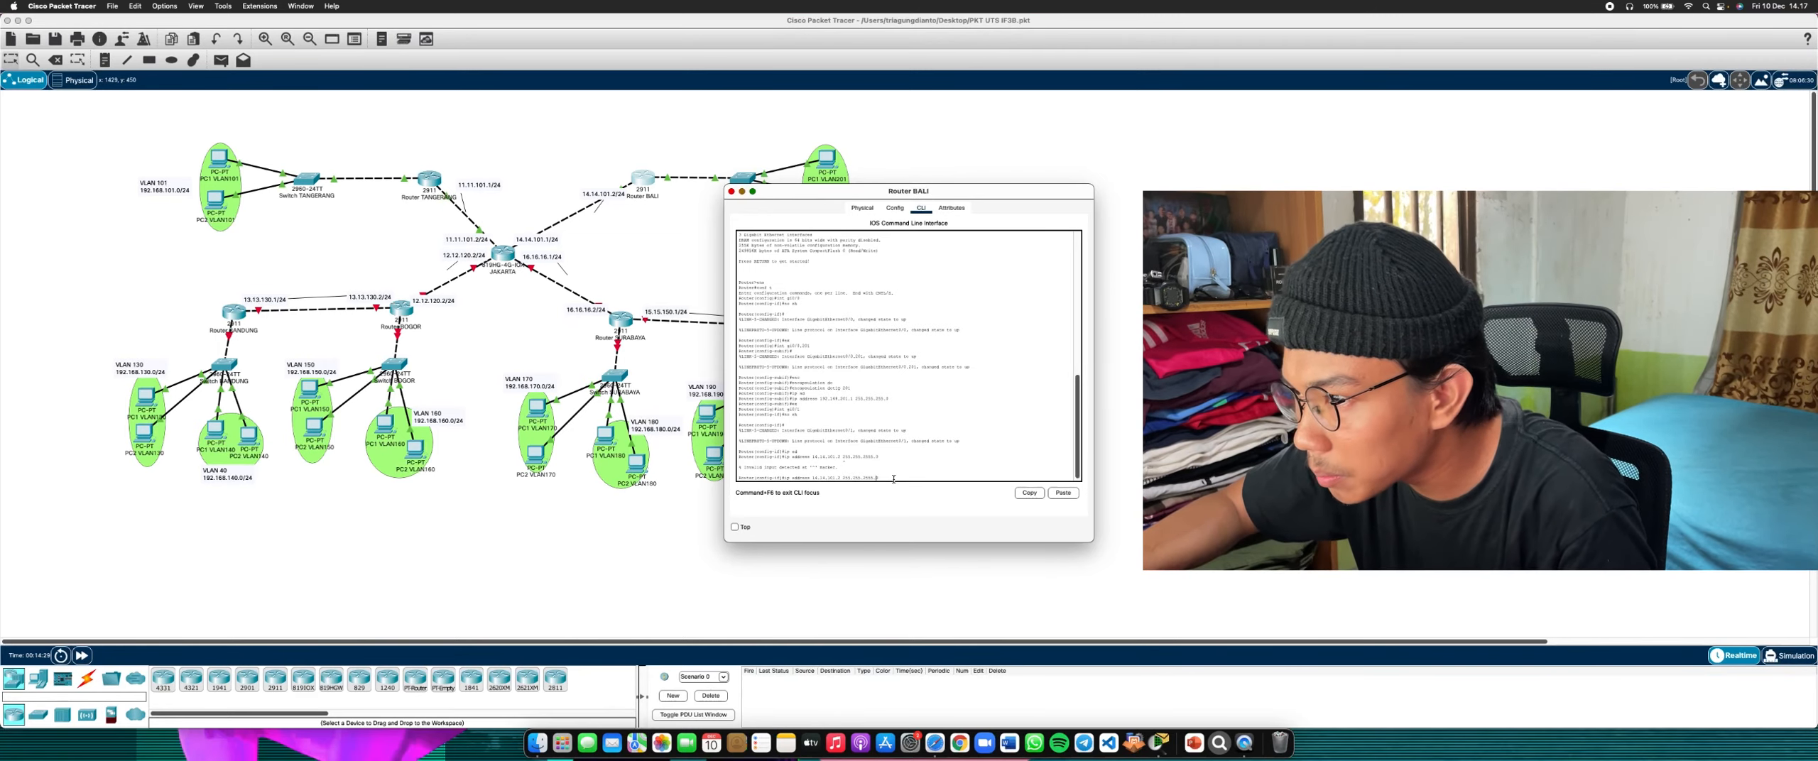
{"action": "key", "text": "Left"}
{"action": "key", "text": "Left"}
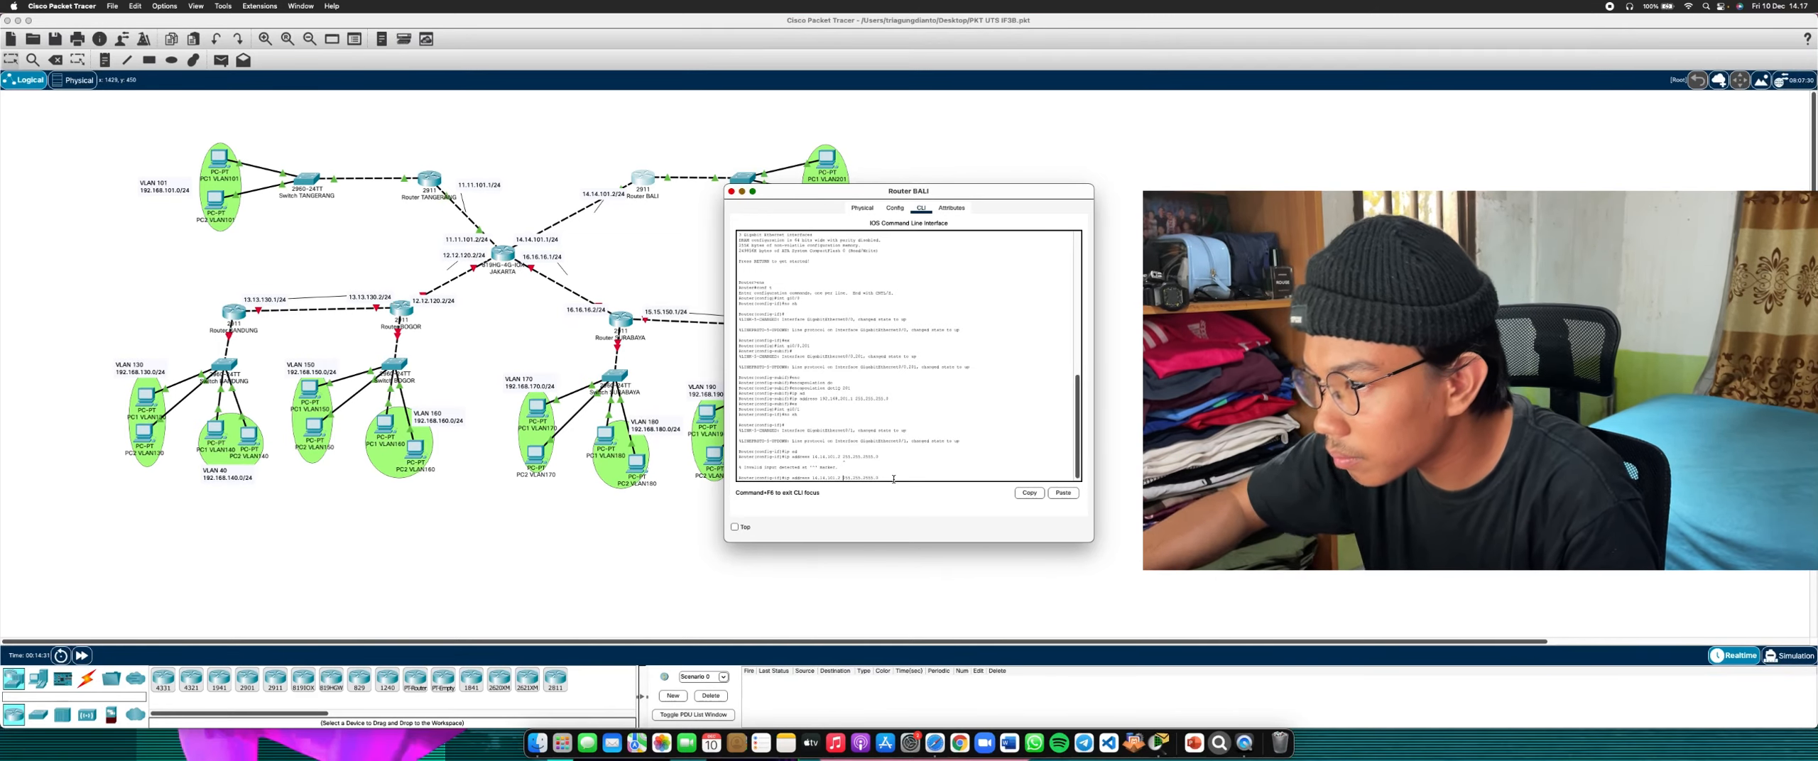
{"action": "key", "text": "BackSpace"}
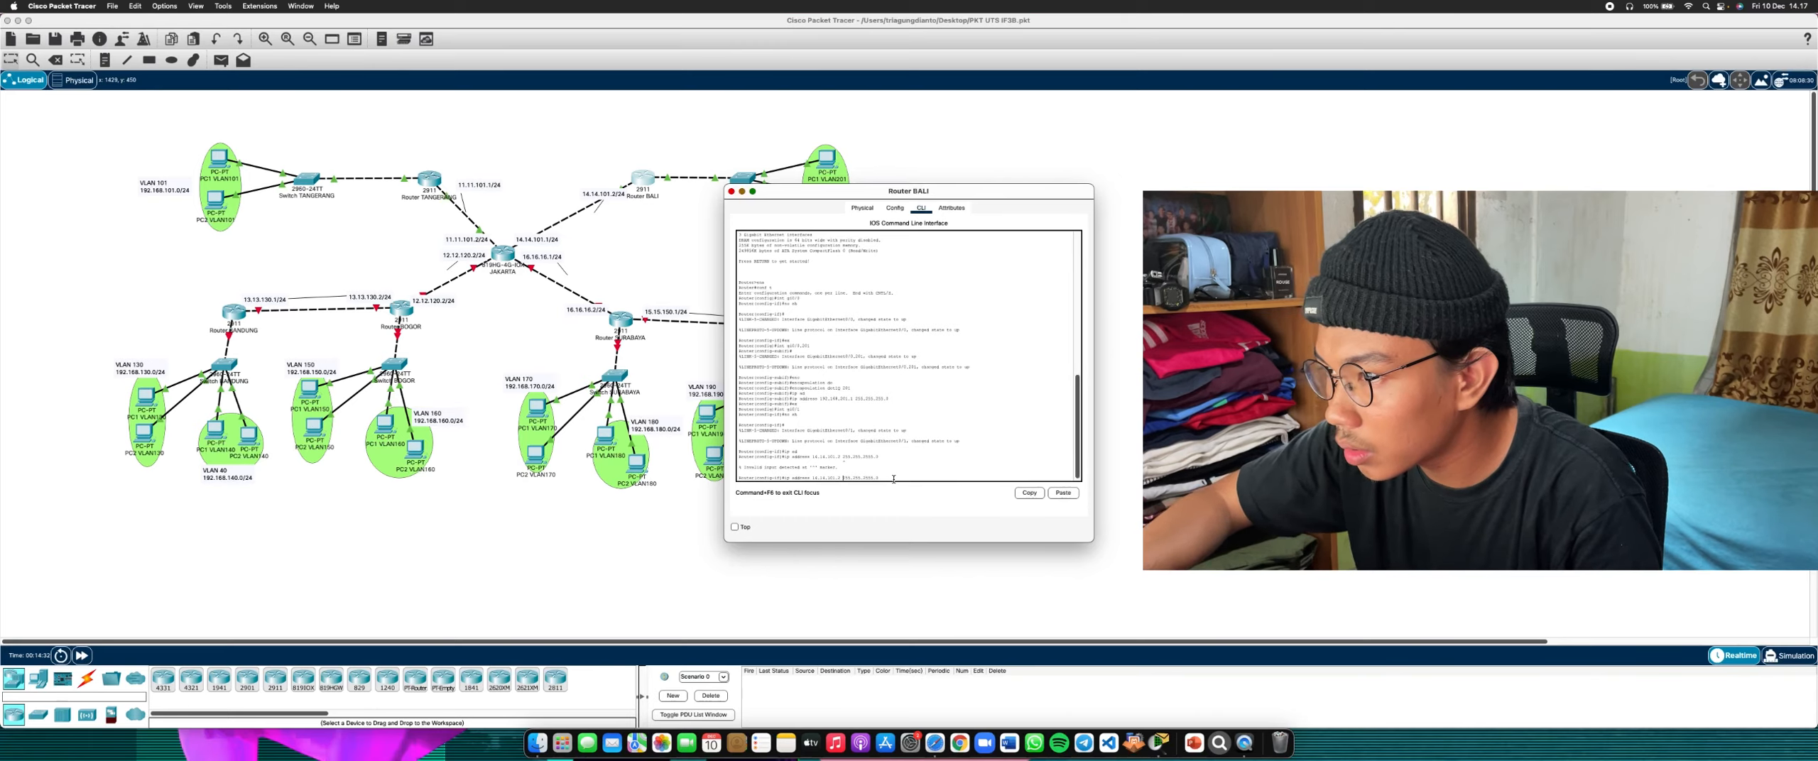
{"action": "key", "text": "Right"}
{"action": "key", "text": "Right"}
{"action": "key", "text": "Right"}
{"action": "key", "text": "Right"}
{"action": "key", "text": "Right"}
{"action": "key", "text": "Right"}
{"action": "key", "text": "Right"}
{"action": "key", "text": "Right"}
{"action": "key", "text": "Right"}
{"action": "key", "text": "Right"}
{"action": "key", "text": "Right"}
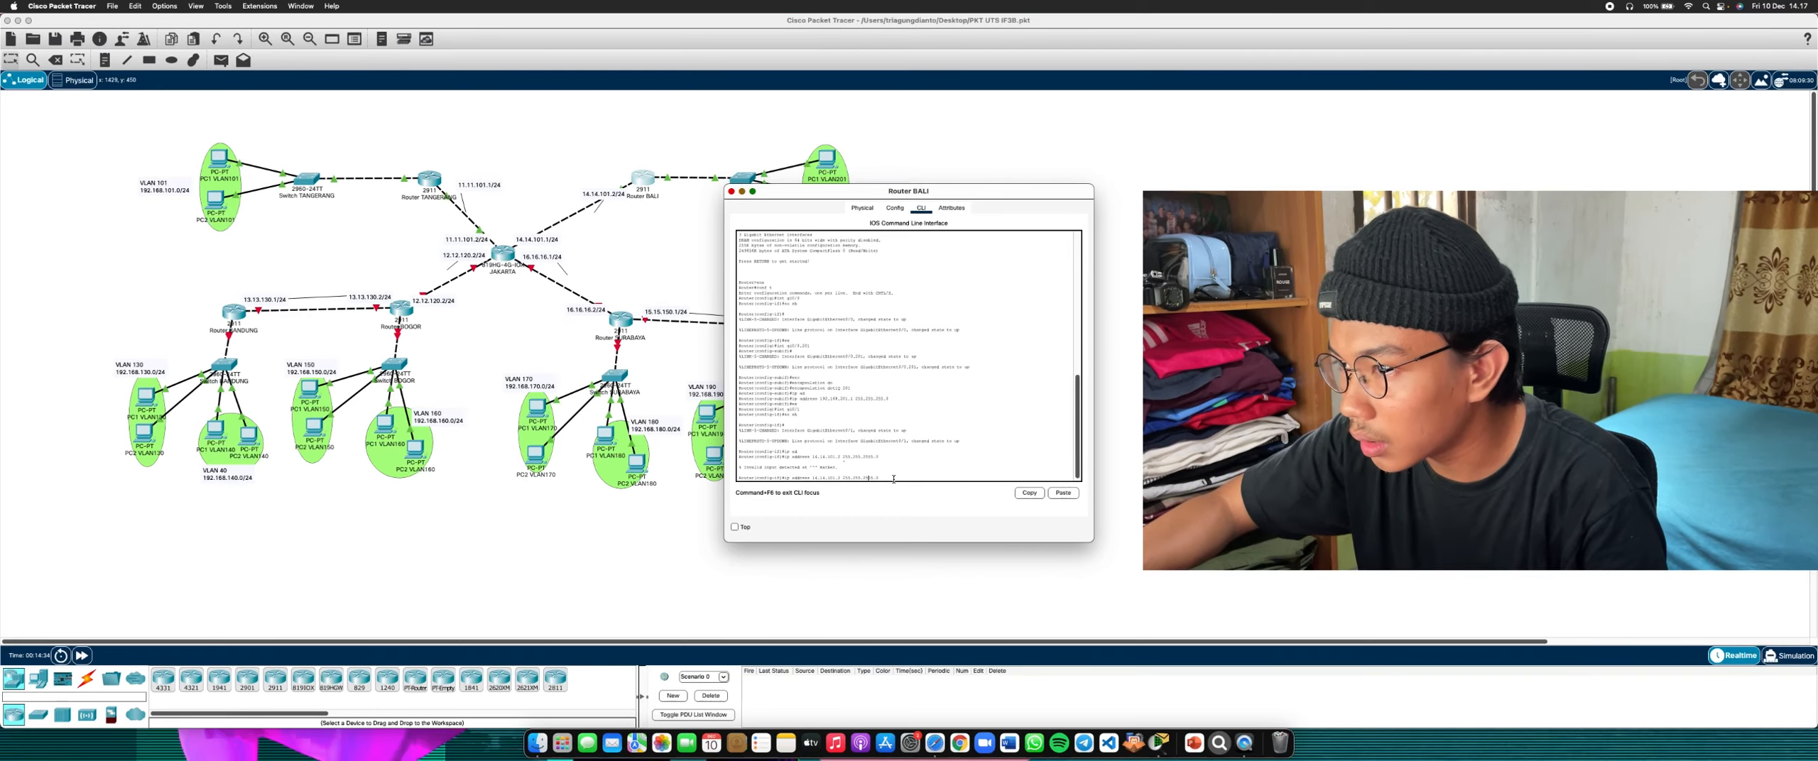
{"action": "key", "text": "Return"}
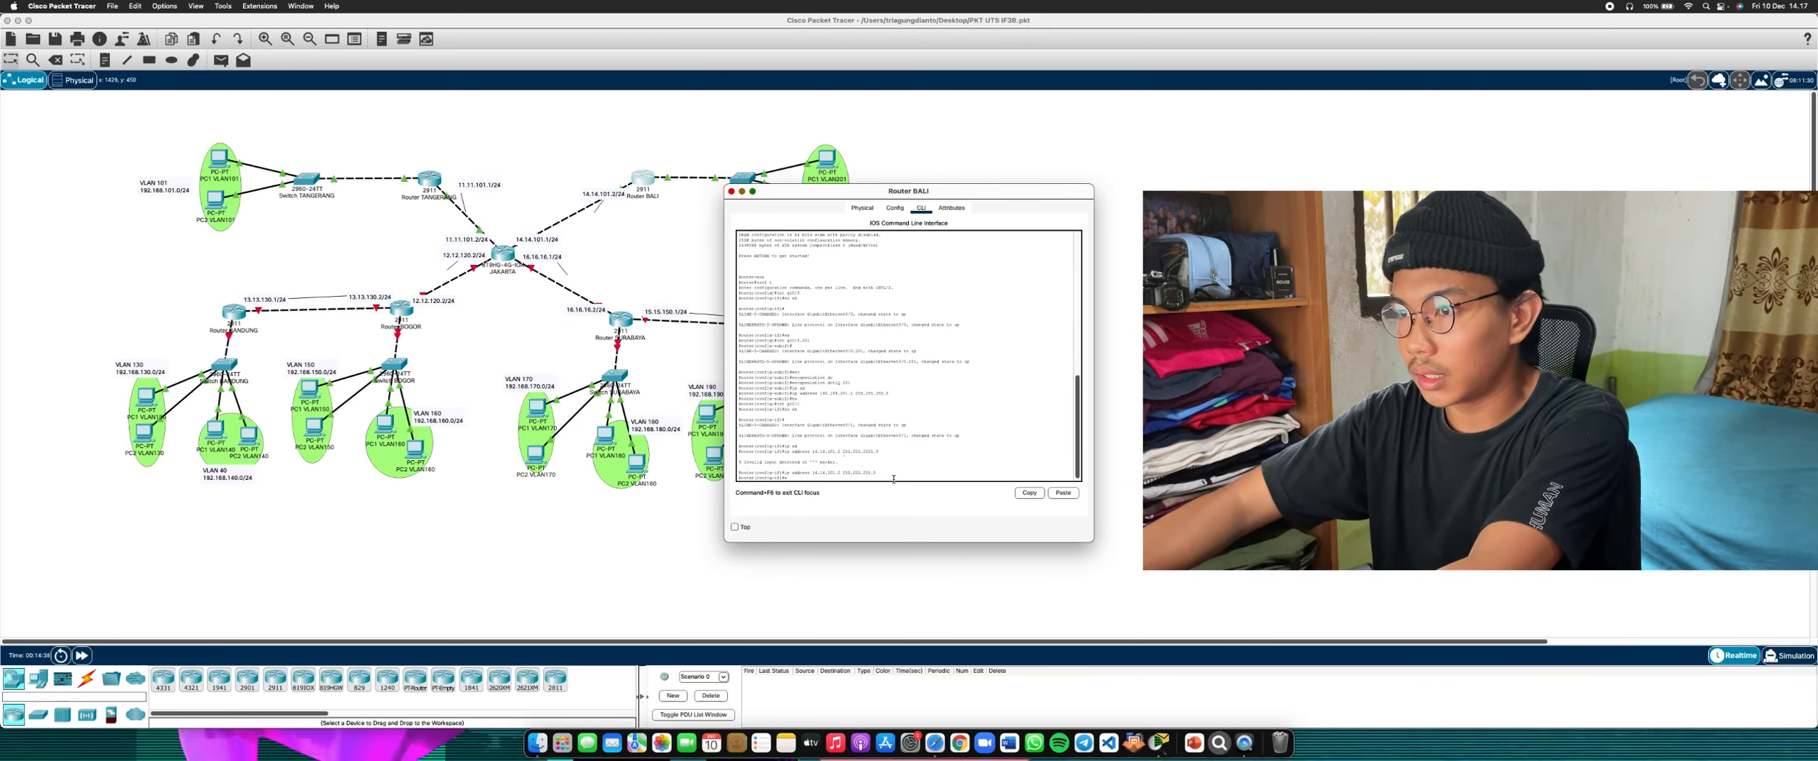
{"action": "type", "text": "ex"}
{"action": "key", "text": "Return"}
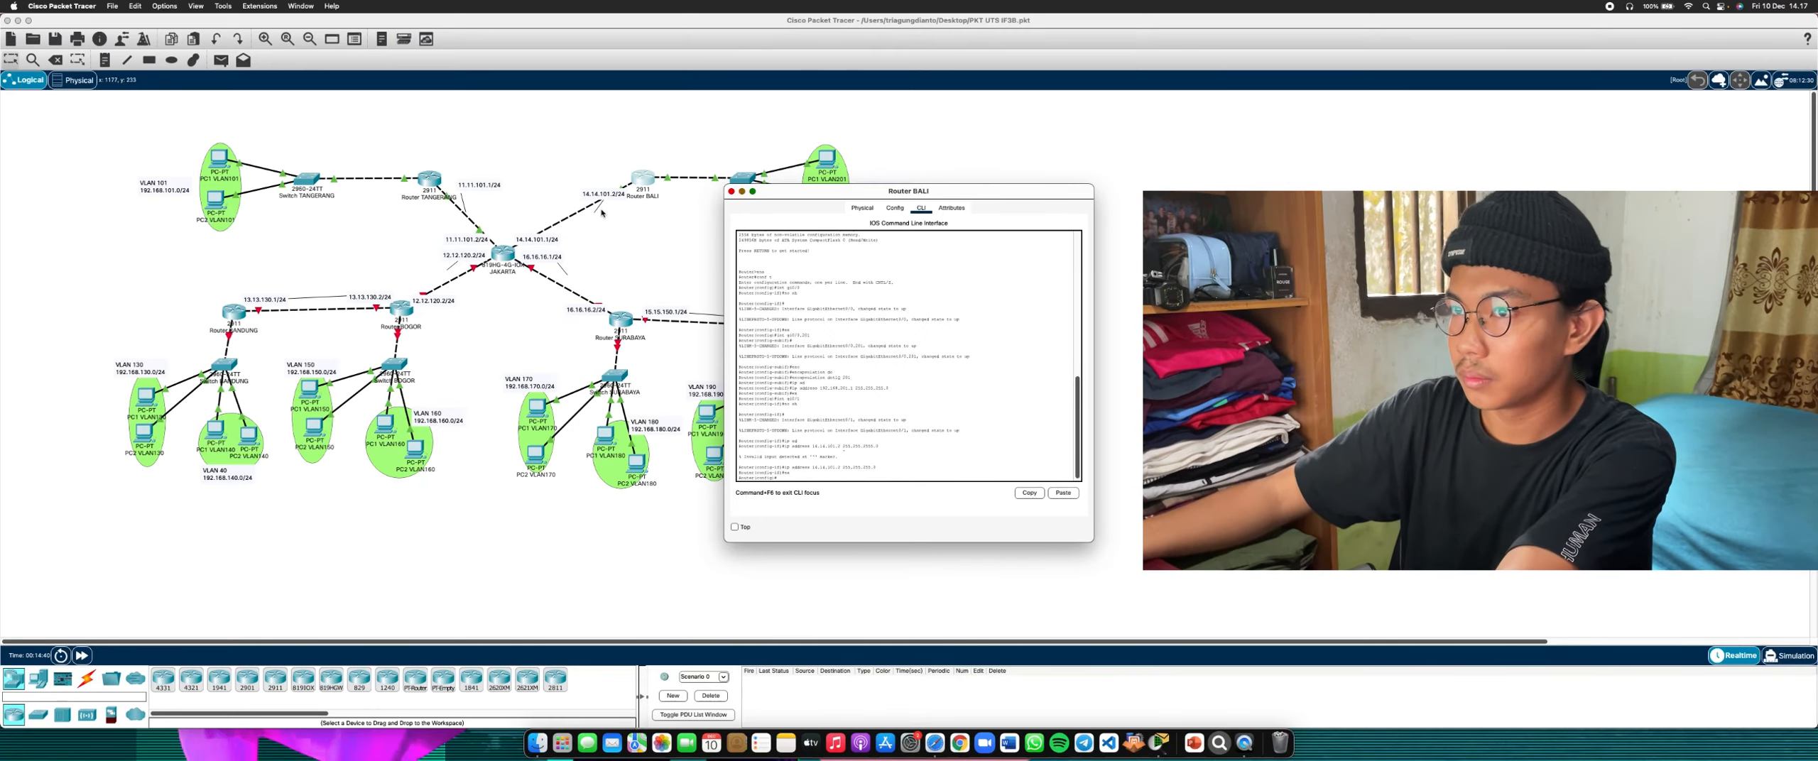
Move the labels 14.14.101.2/24 and 14.14.101.1/24 clear of the link between Router BALI and JAKARTA
{"action": "left_click", "coordinate": [597, 248]}
{"action": "mouse_move", "coordinate": [601, 197]}
{"action": "left_mouse_down"}
{"action": "mouse_move", "coordinate": [615, 221]}
{"action": "mouse_move", "coordinate": [589, 181]}
{"action": "left_mouse_up"}
{"action": "left_click_drag", "start_coordinate": [534, 241], "coordinate": [568, 236]}
{"action": "left_click", "coordinate": [622, 233]}
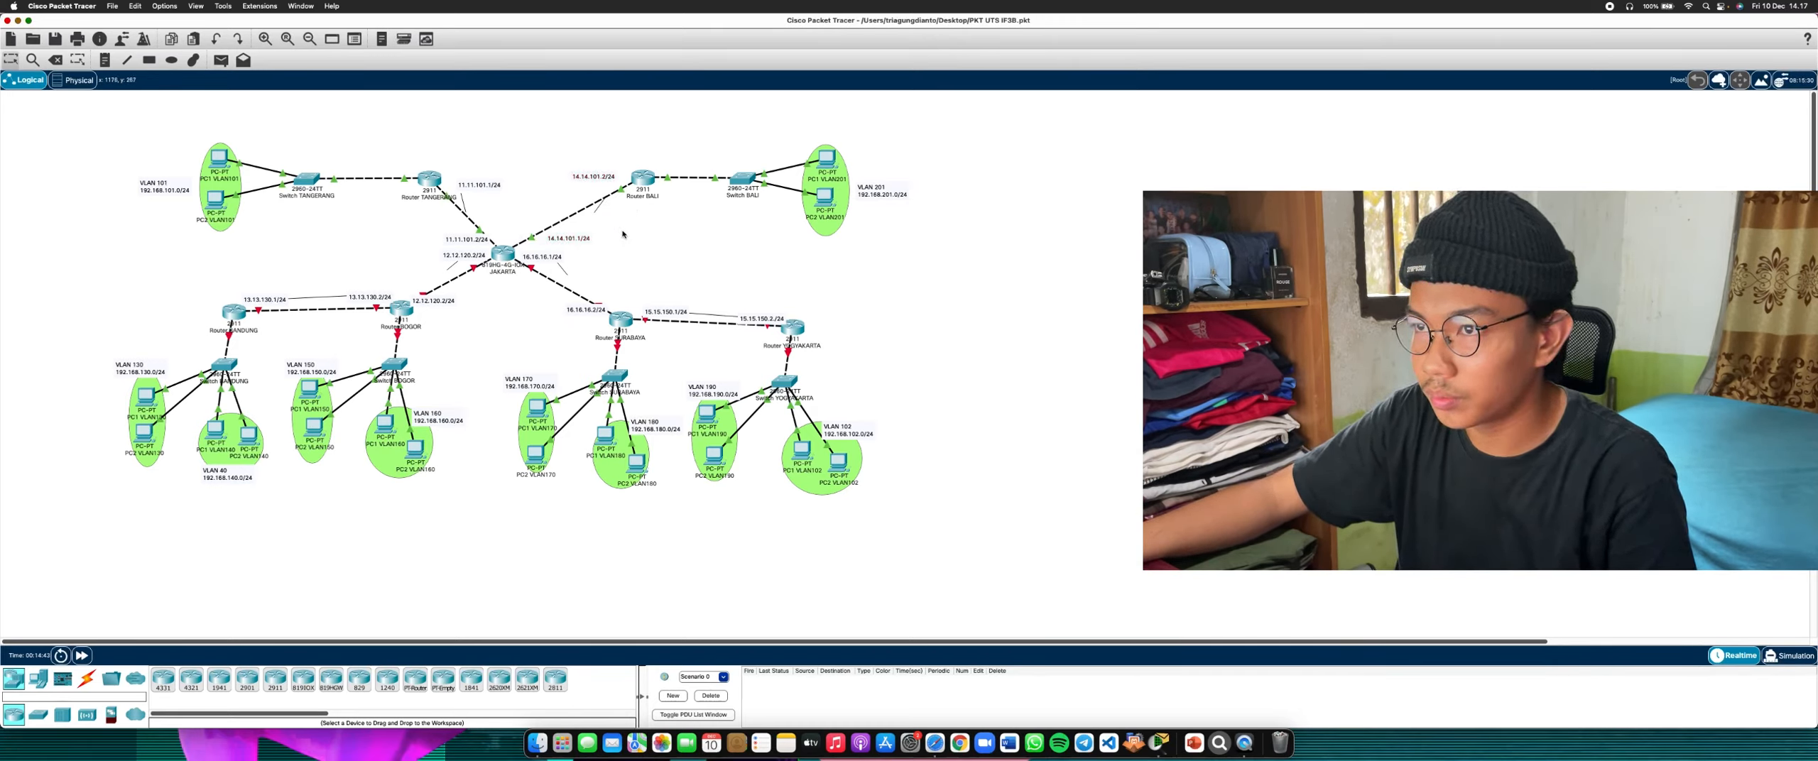
Set the port of Switch BALI that faces Router BALI to trunk mode and leave the switch window
{"action": "left_click", "coordinate": [742, 179]}
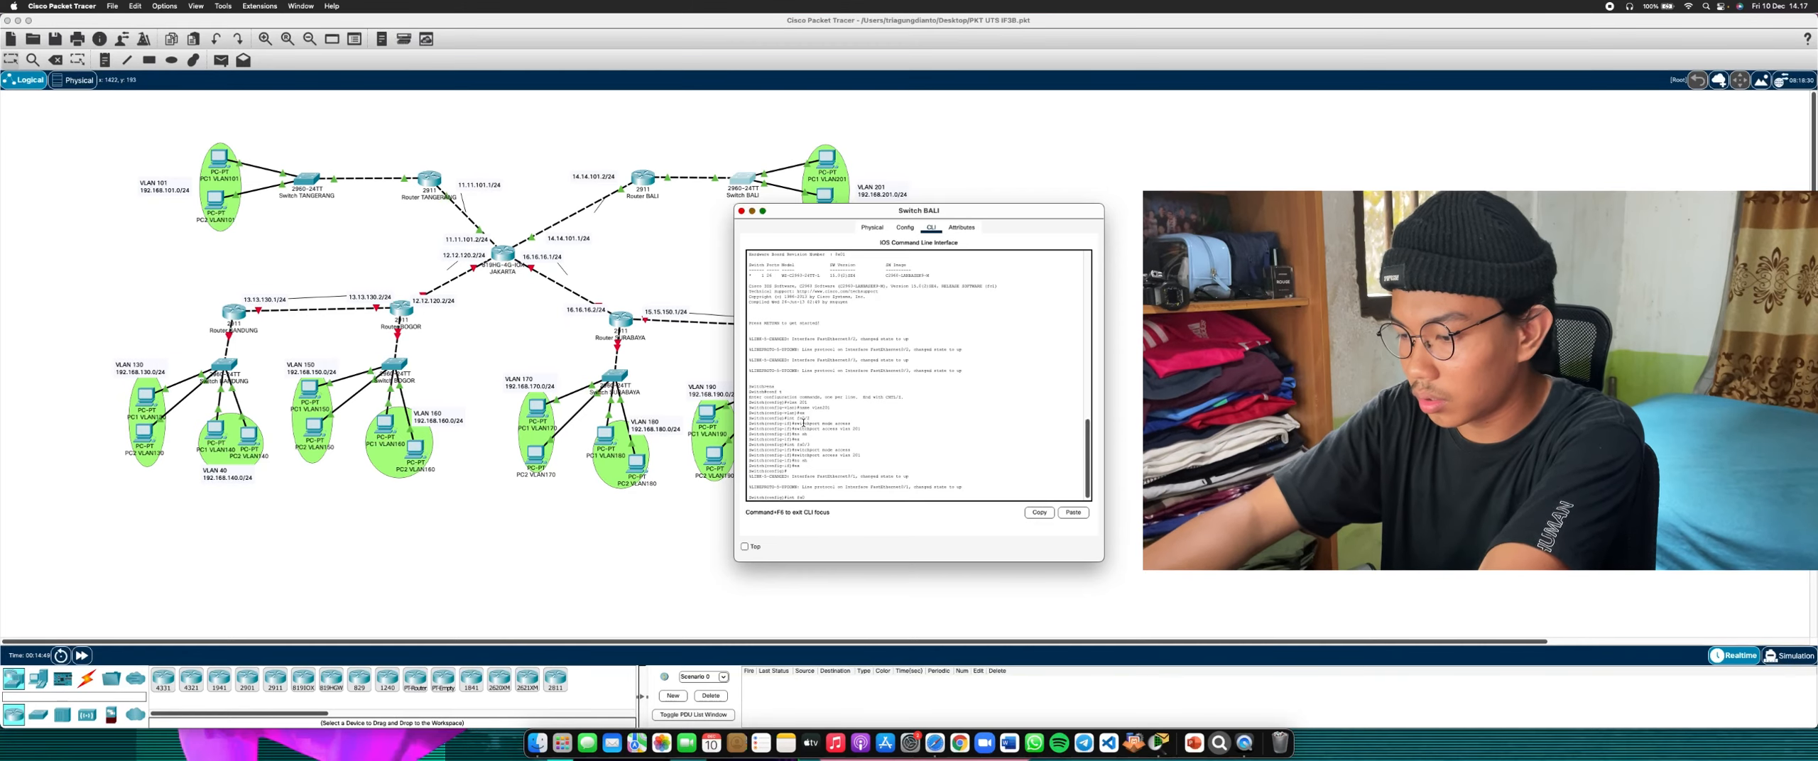
{"action": "key", "text": "Return"}
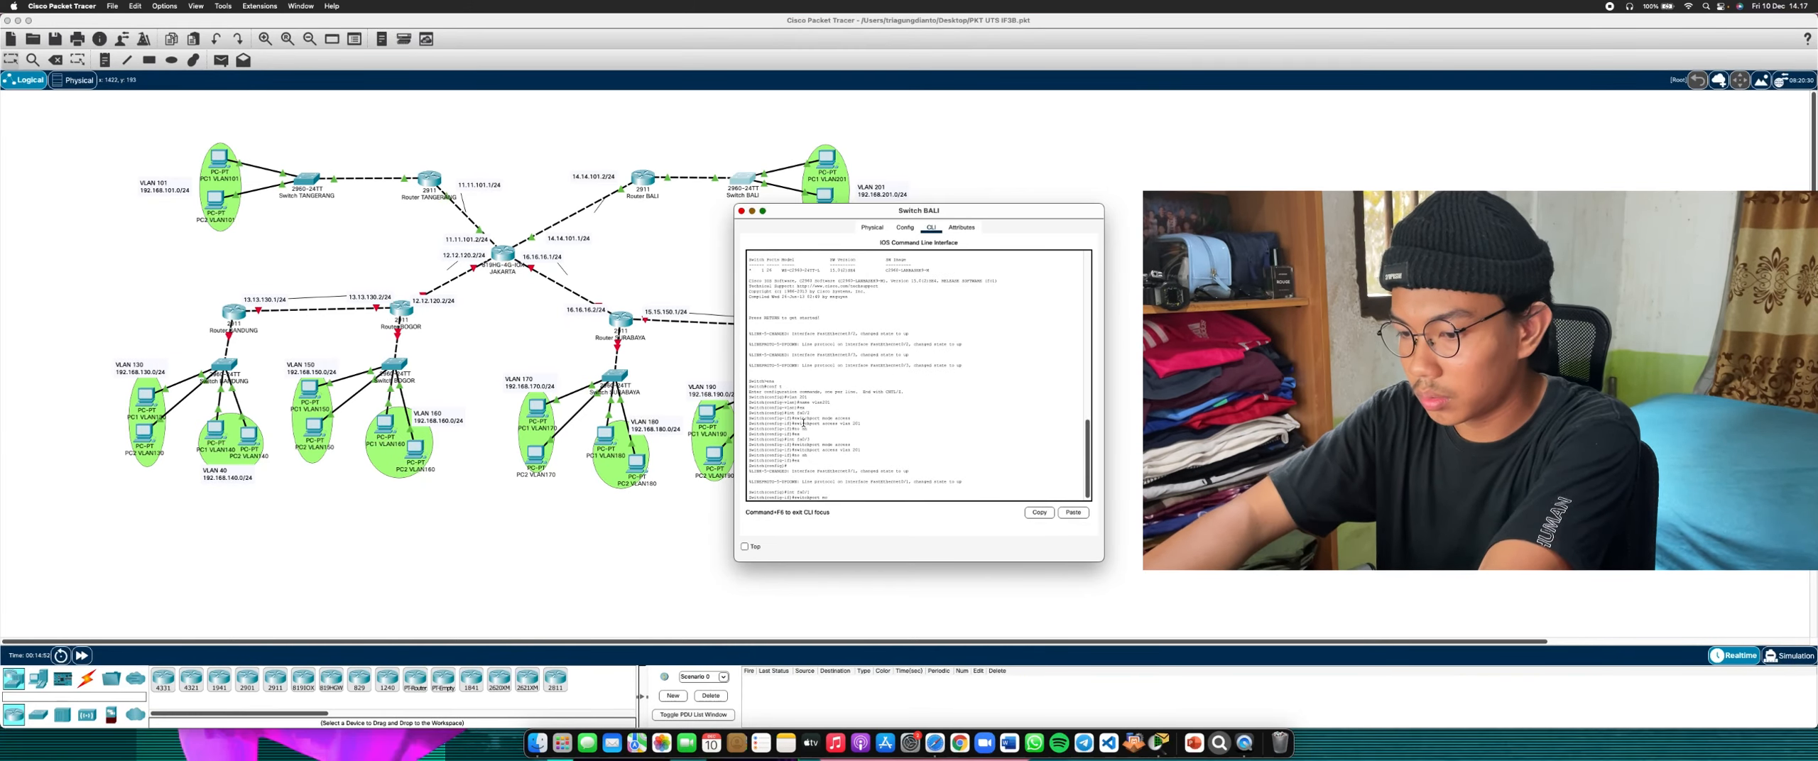
{"action": "key", "text": "Return"}
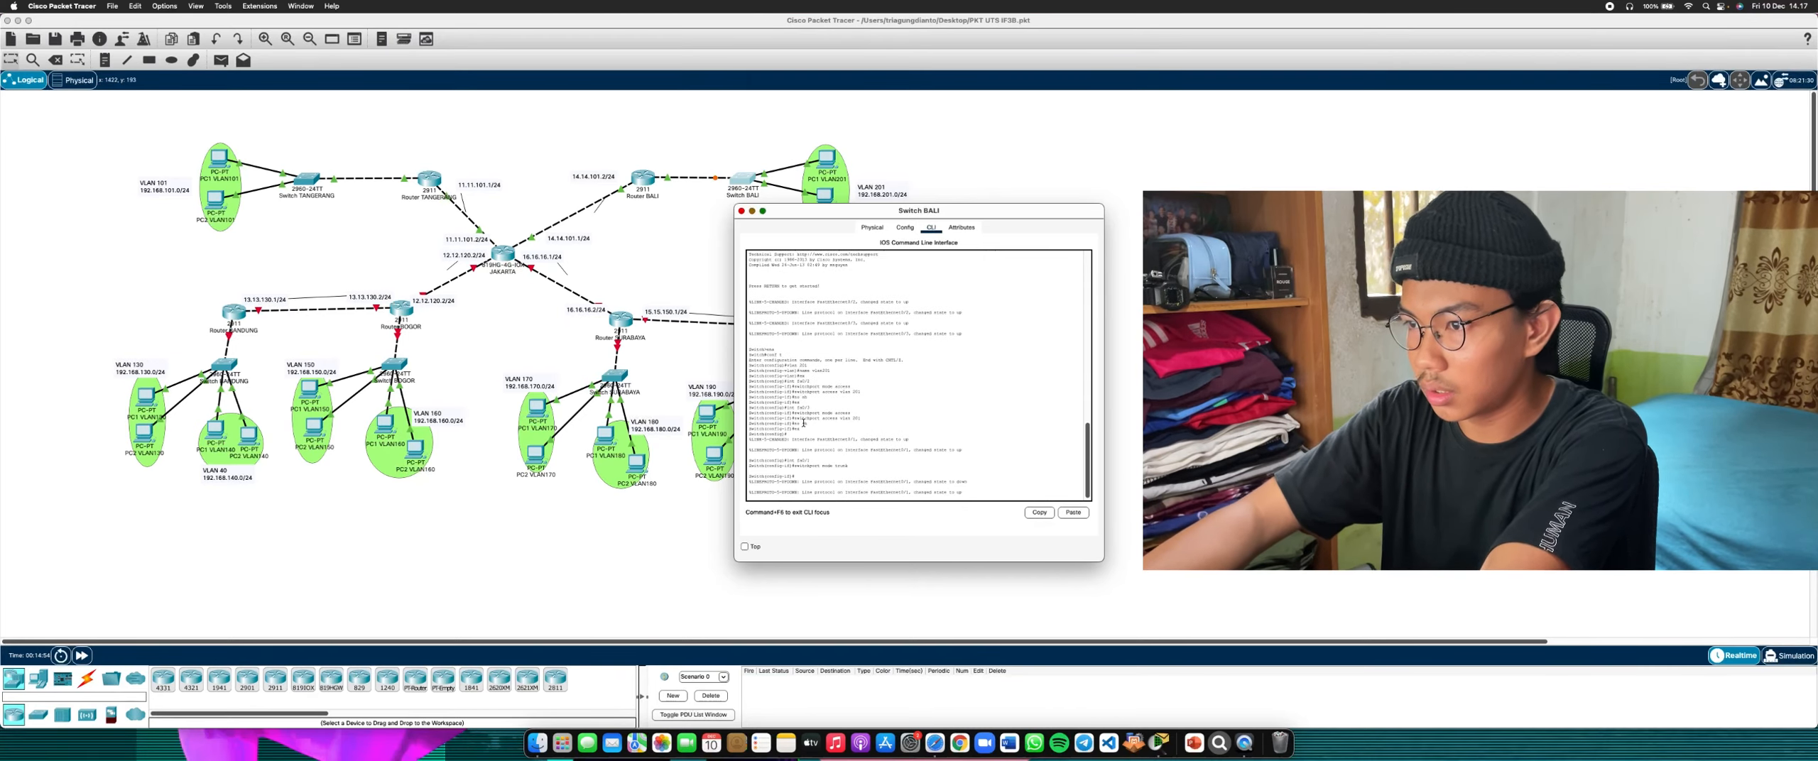
{"action": "left_click", "coordinate": [702, 533]}
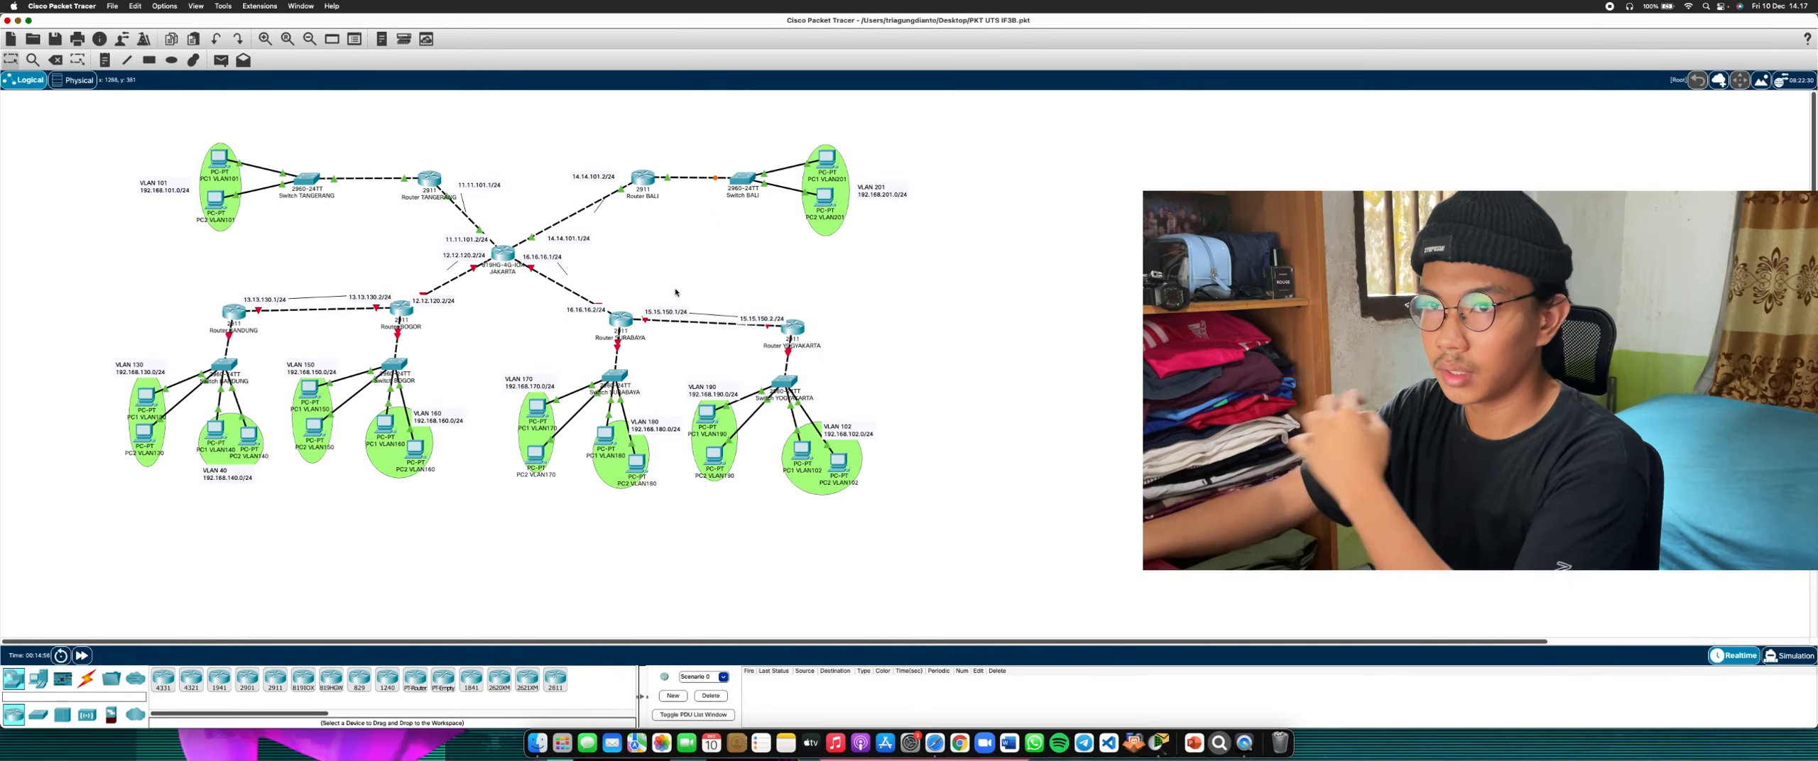
Send a simple test PDU from PC1 VLAN101 to PC2 VLAN101 in the TANGERANG branch
{"action": "left_click", "coordinate": [221, 59]}
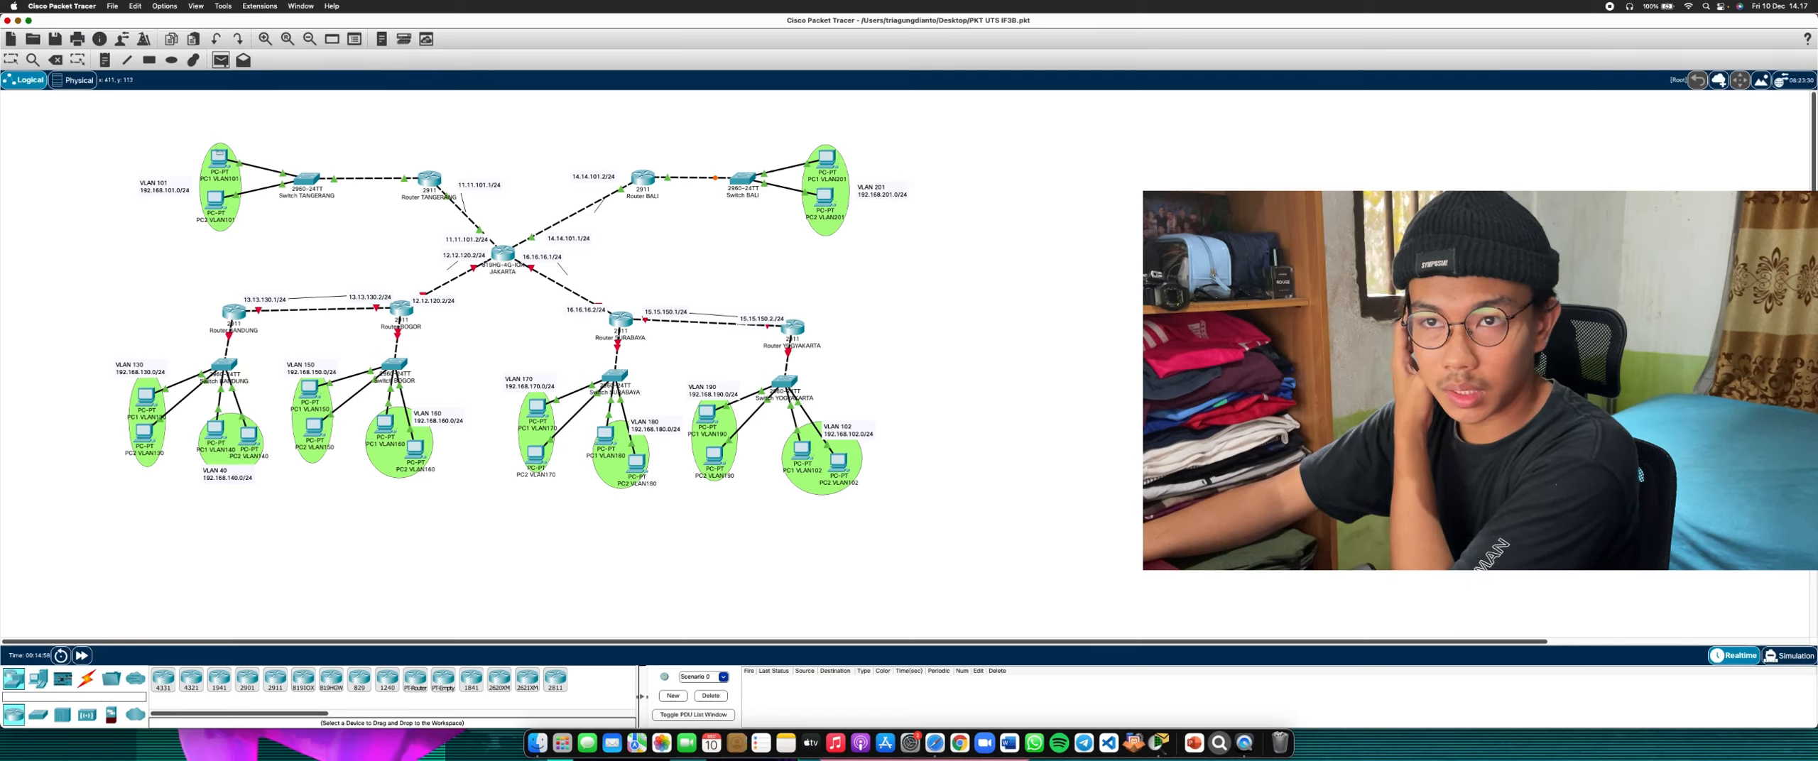
{"action": "mouse_move", "coordinate": [218, 158]}
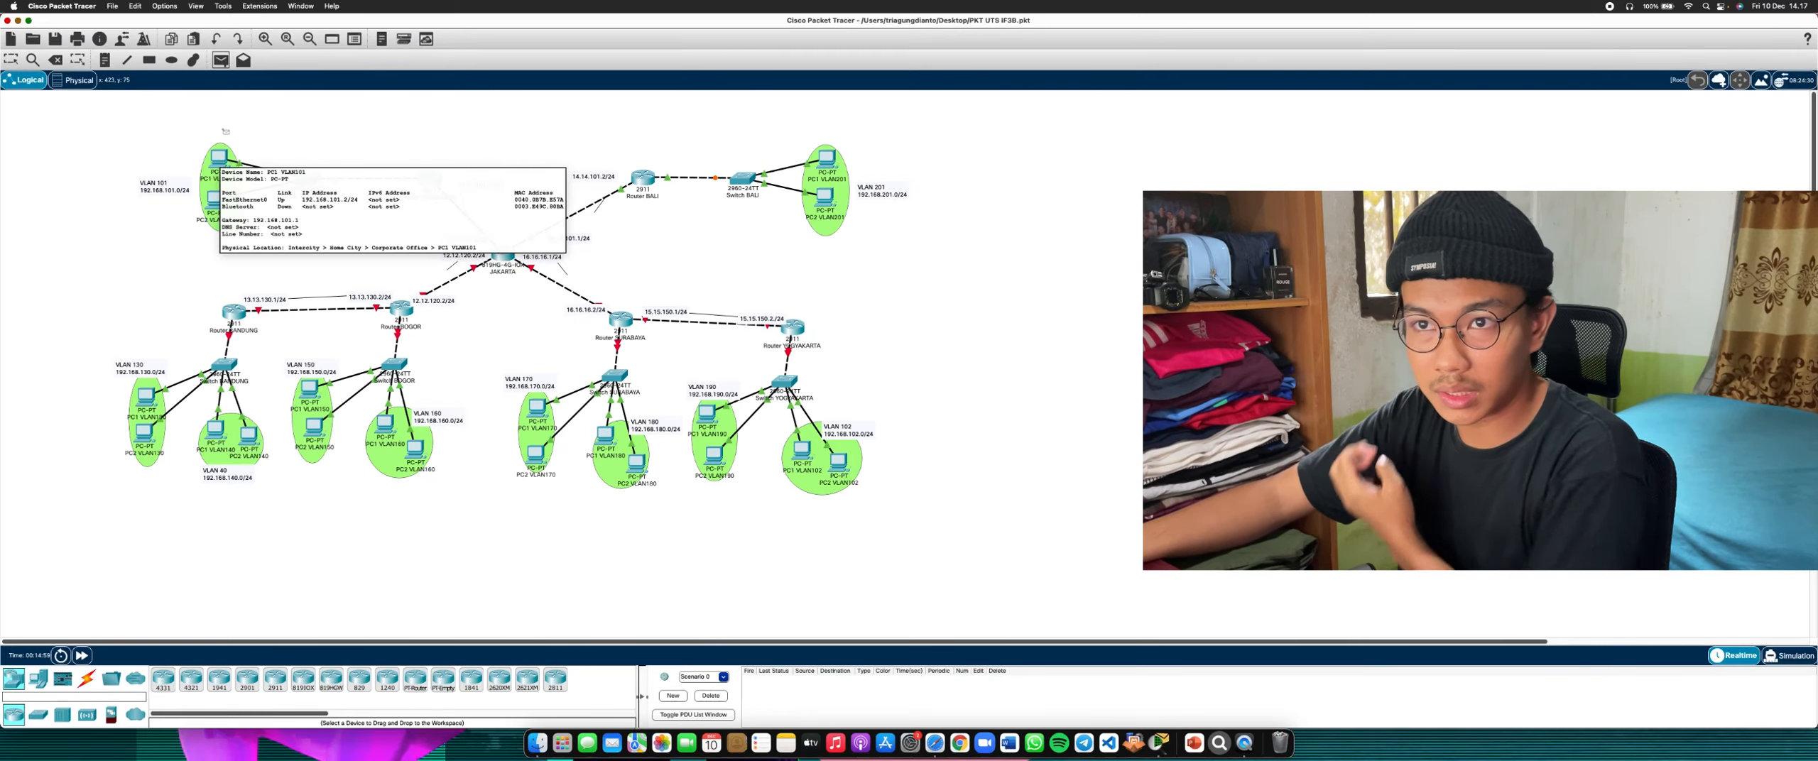
{"action": "left_click", "coordinate": [219, 158]}
{"action": "left_click", "coordinate": [216, 199]}
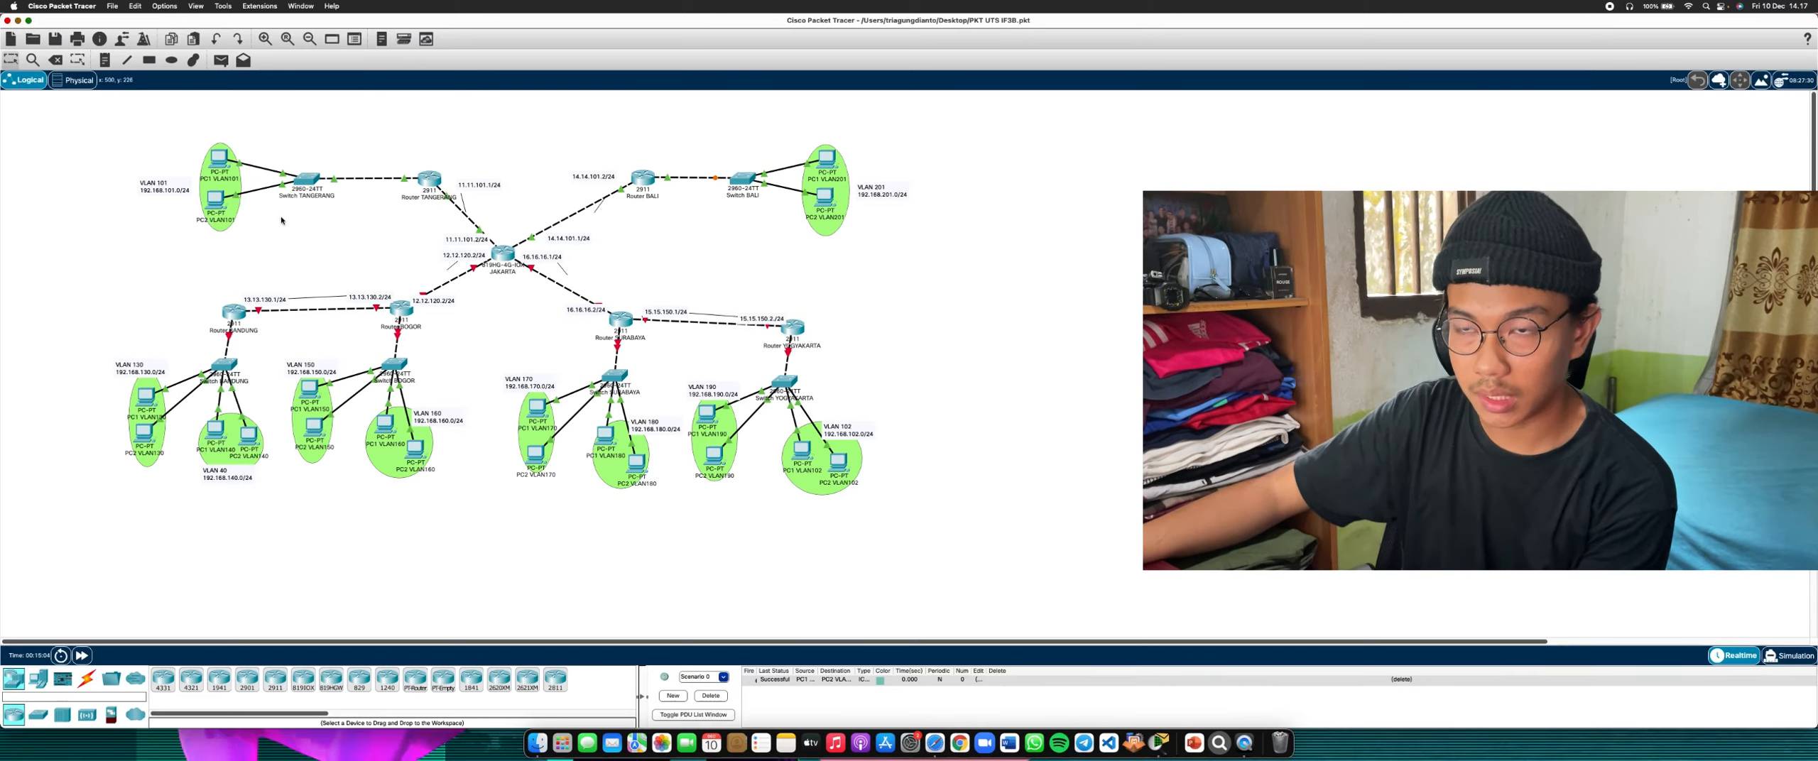
Remove the TANGERANG test PDU from the PDU list
{"action": "left_click", "coordinate": [1400, 682]}
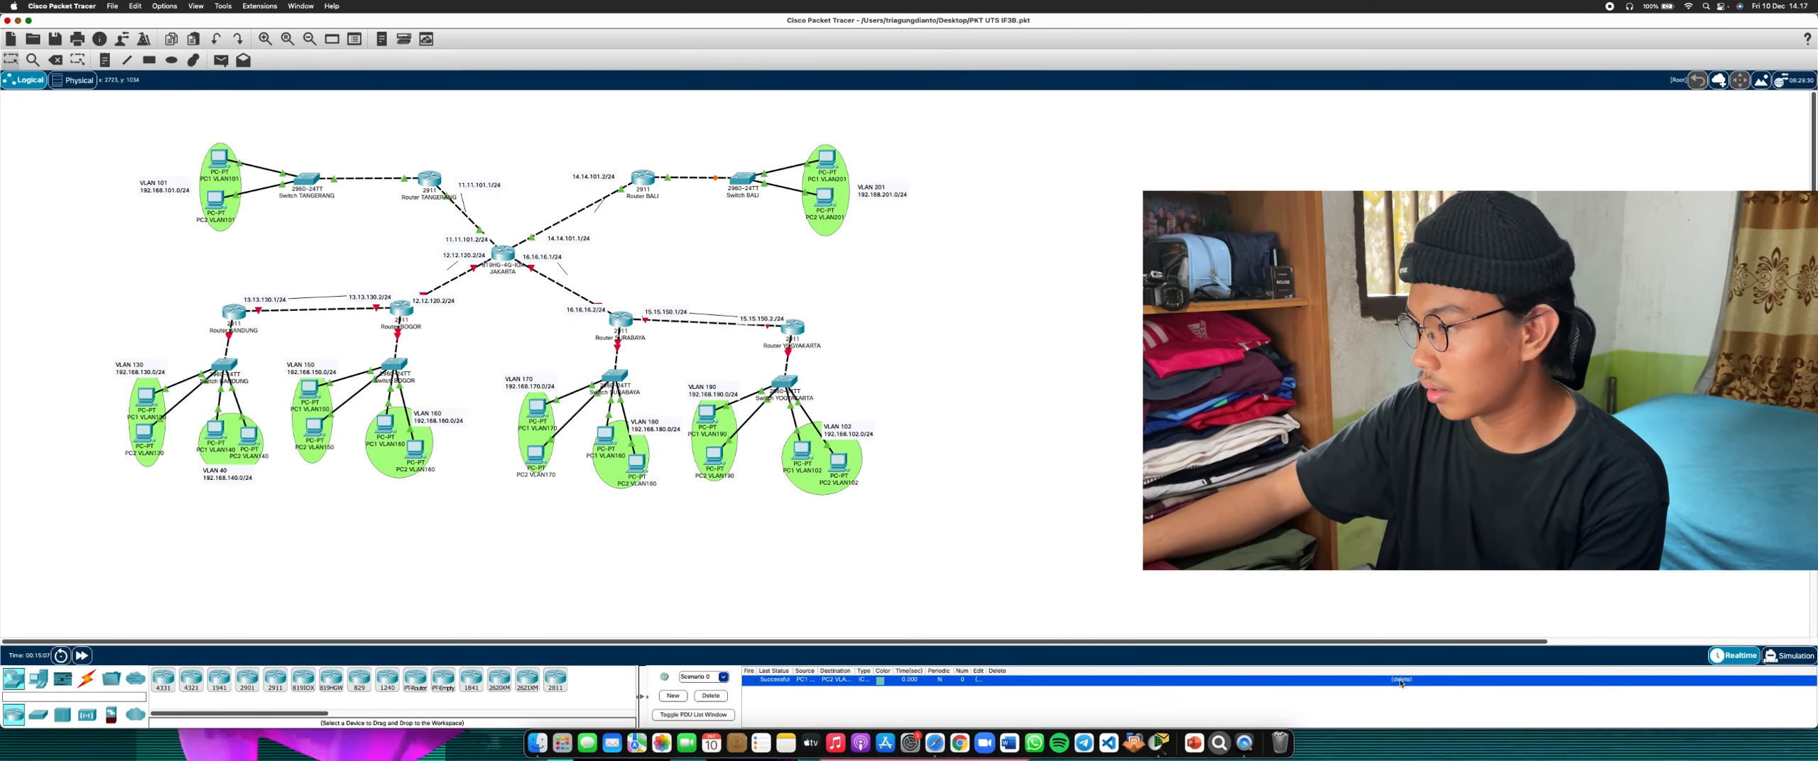
{"action": "left_click", "coordinate": [1400, 681]}
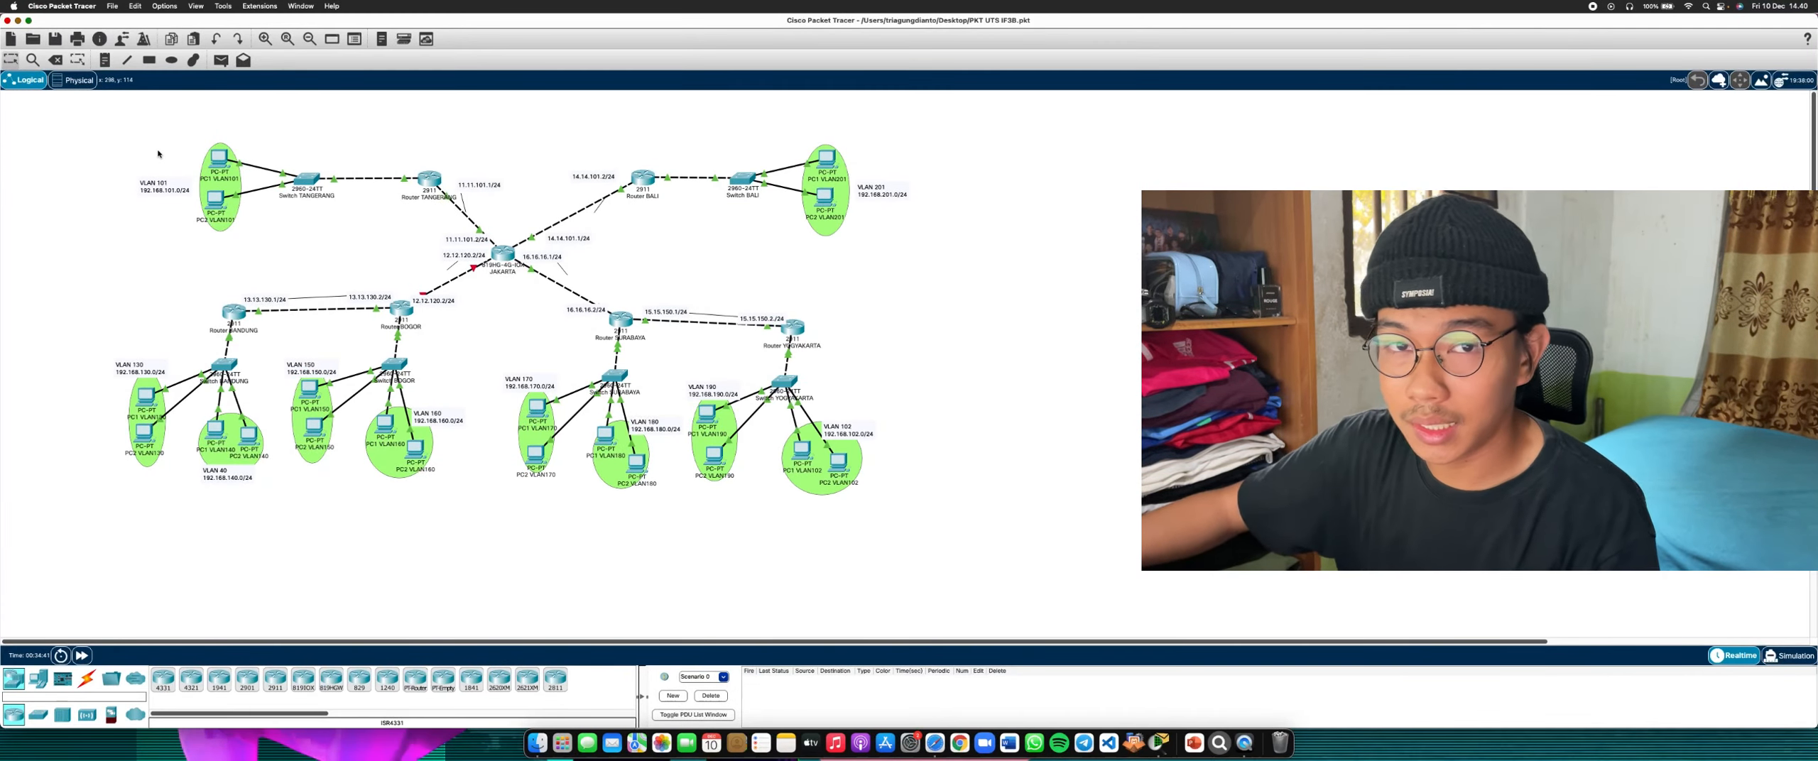
Examine the JAKARTA router's port details, its link to Router BOGOR, and the command-line history of Switch BOGOR and Router BOGOR
{"action": "left_click_drag", "start_coordinate": [140, 144], "coordinate": [886, 524]}
{"action": "left_click", "coordinate": [885, 524]}
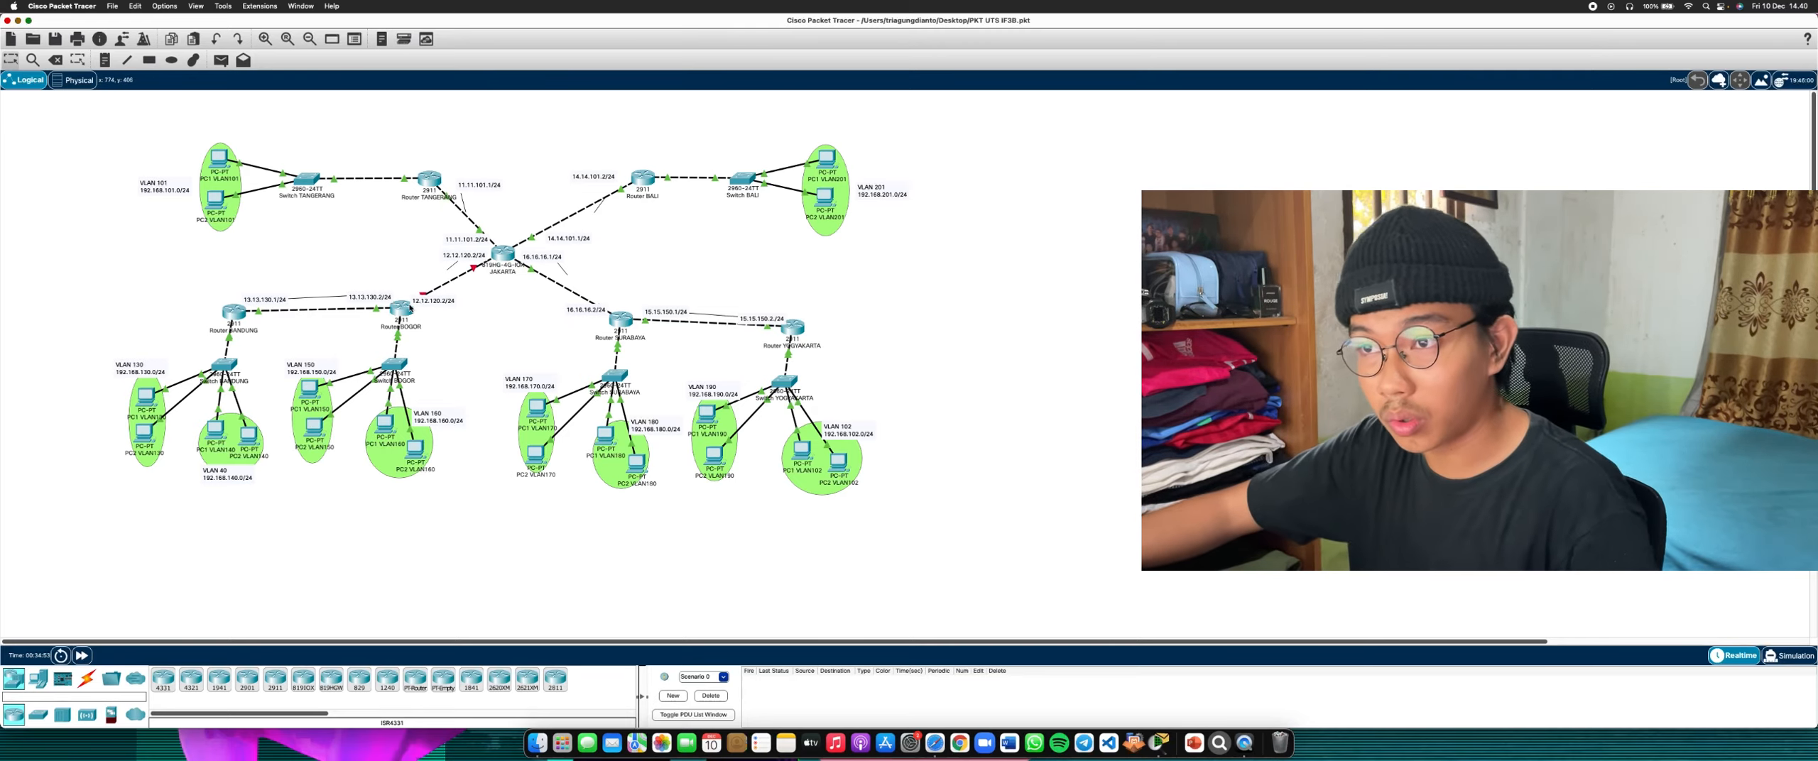
{"action": "mouse_move", "coordinate": [507, 275]}
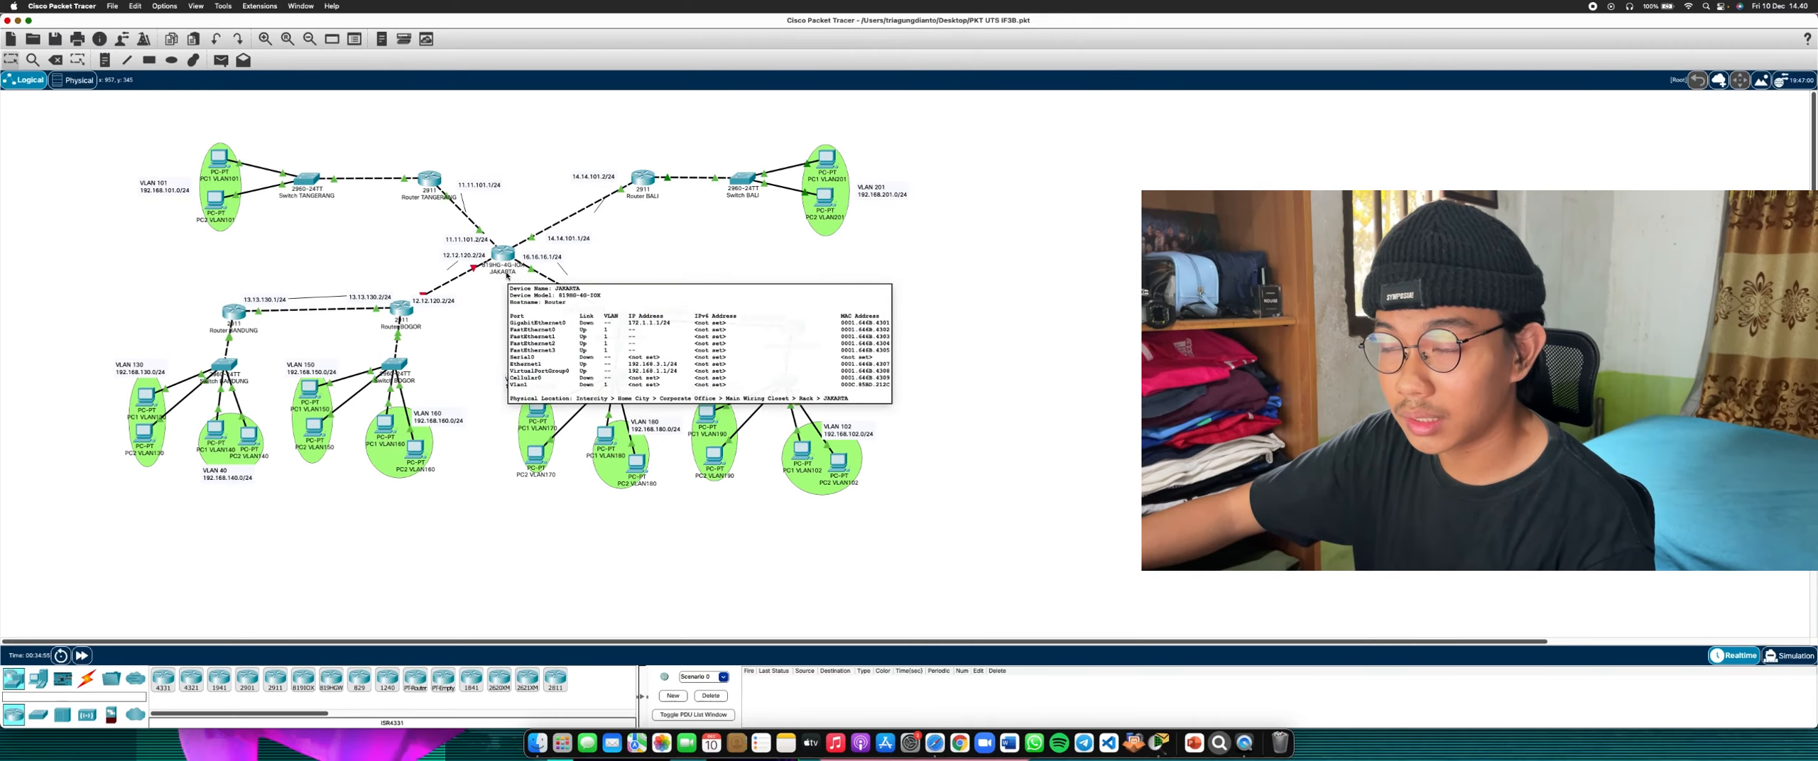
{"action": "mouse_move", "coordinate": [453, 282]}
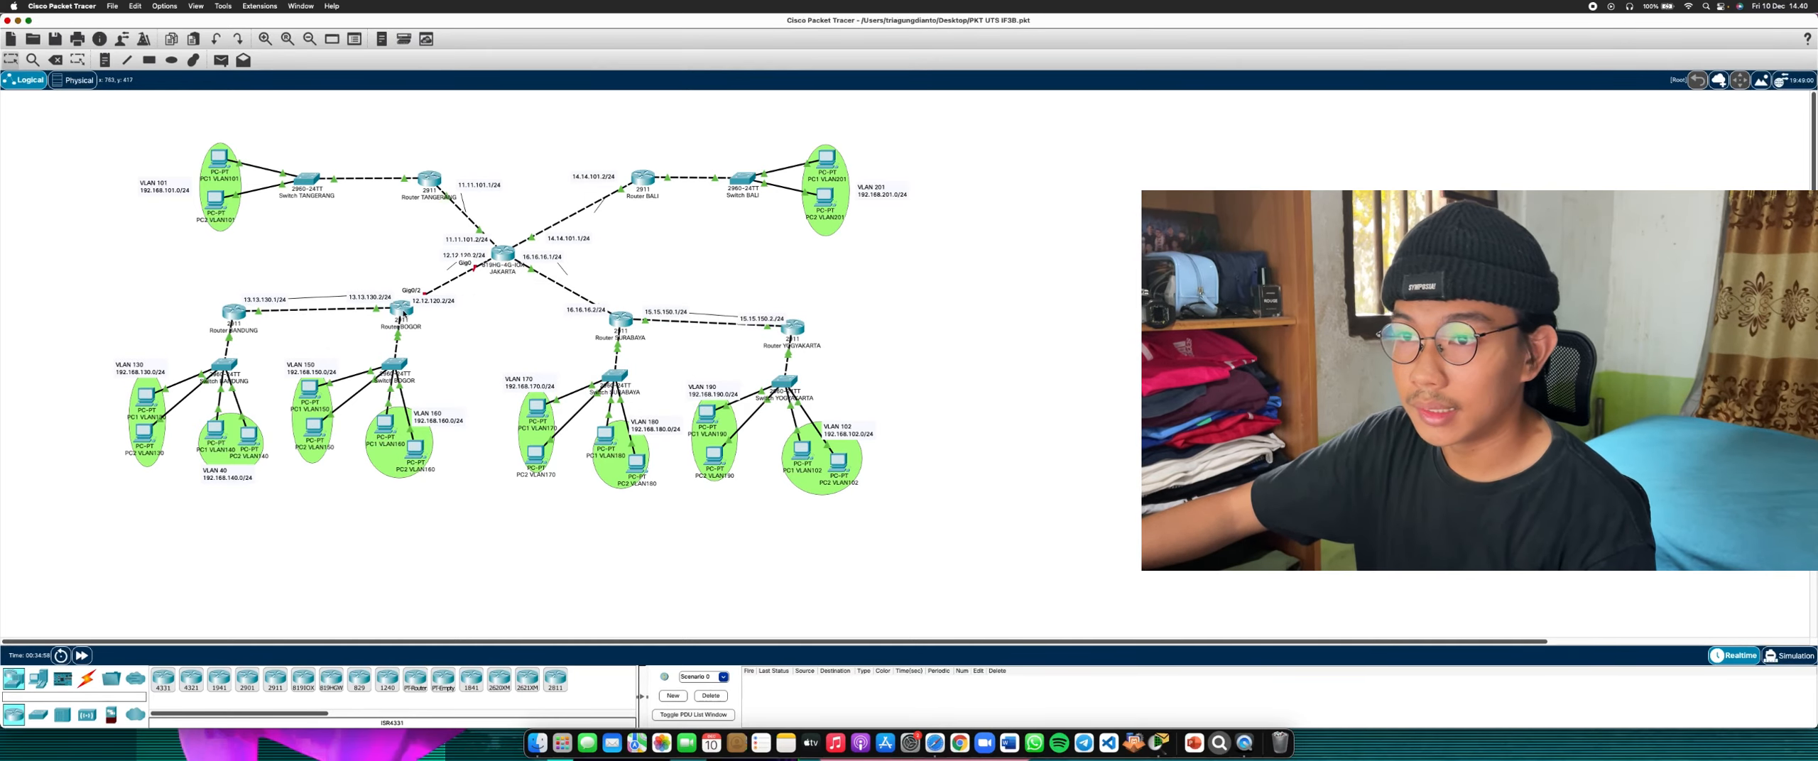
{"action": "mouse_move", "coordinate": [401, 313]}
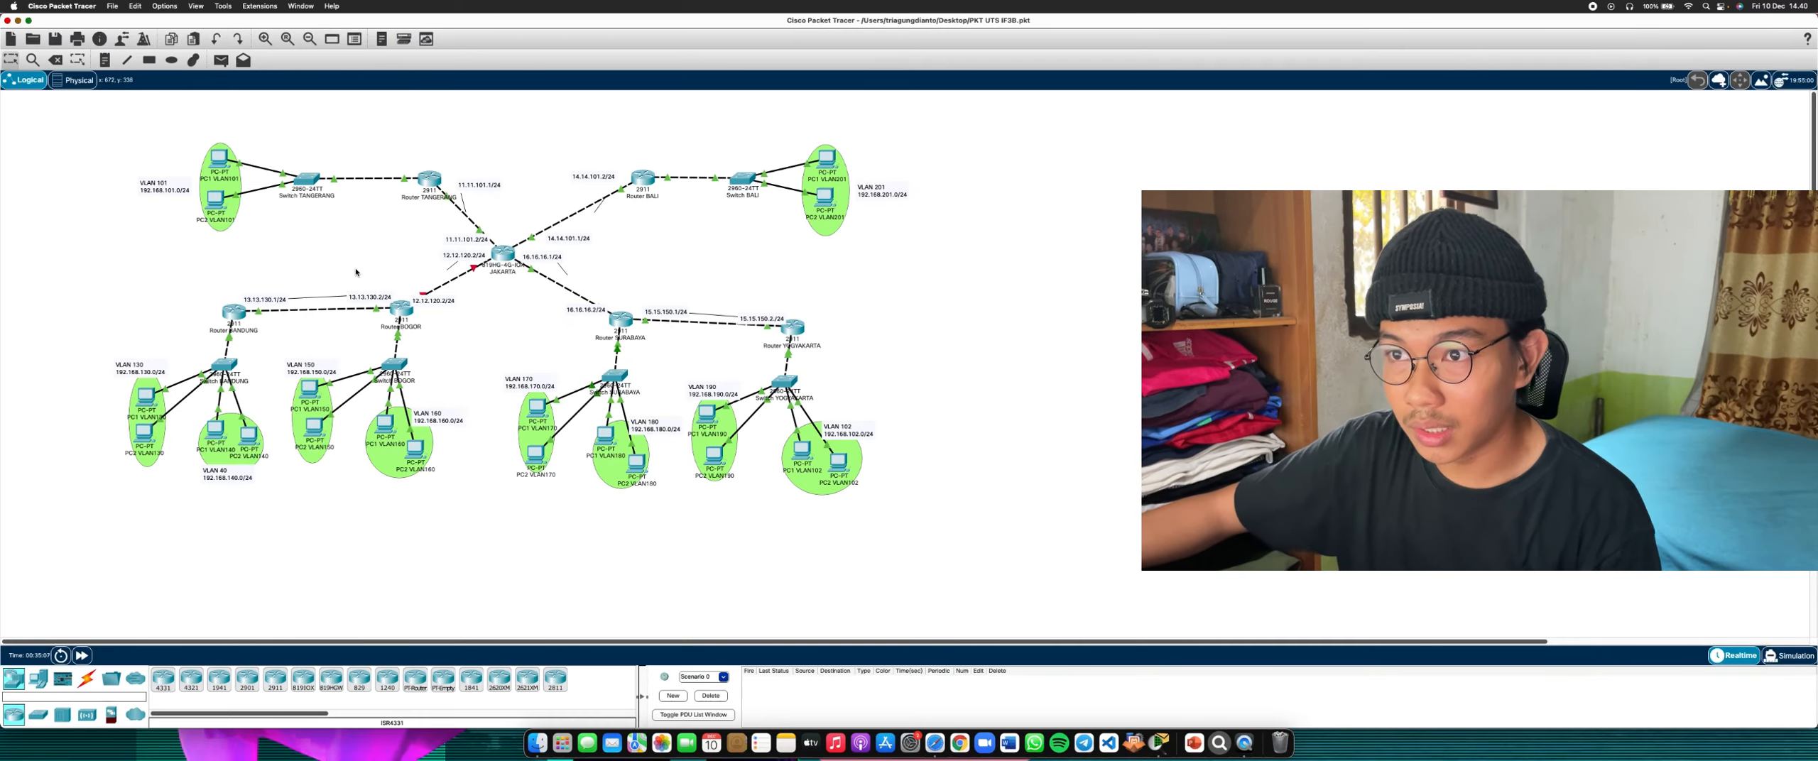
{"action": "left_click", "coordinate": [407, 363]}
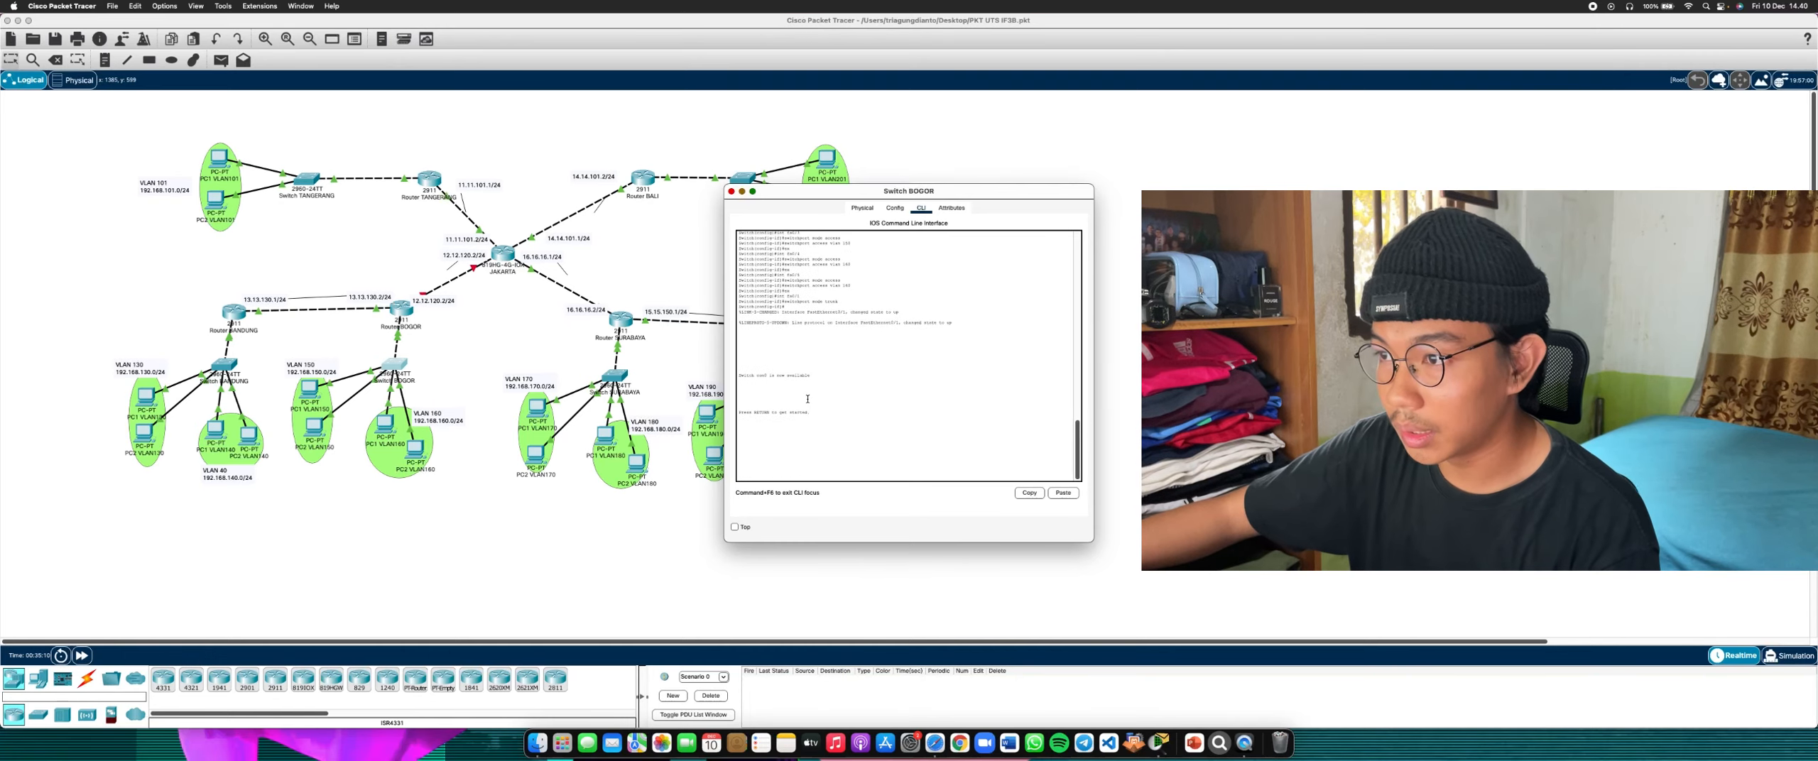
{"action": "left_click", "coordinate": [731, 191]}
{"action": "left_click", "coordinate": [402, 309]}
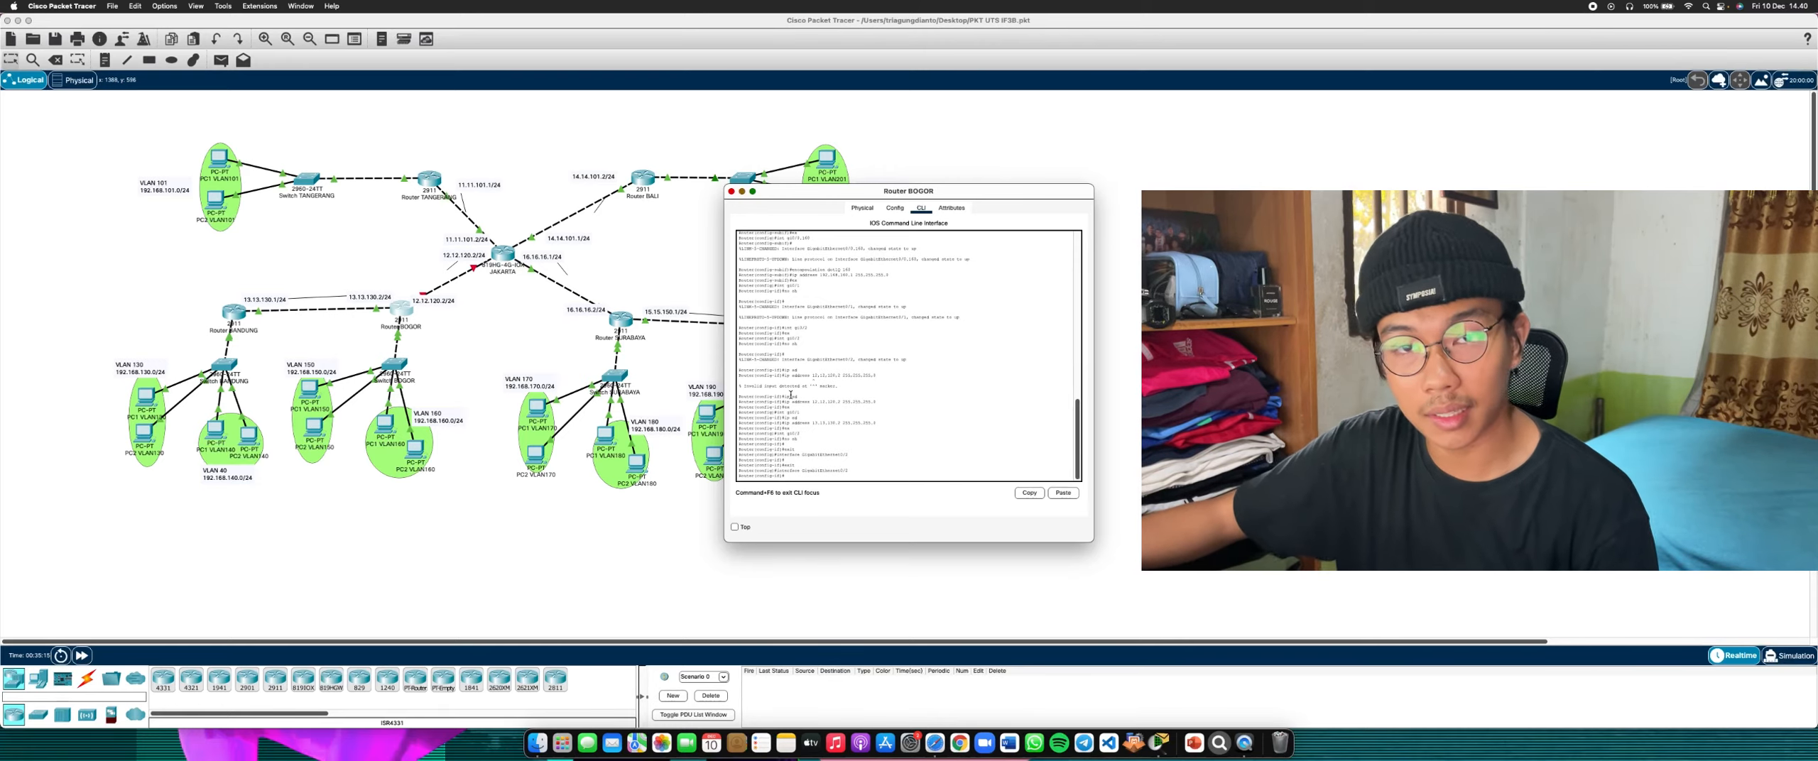
{"action": "left_click", "coordinate": [731, 191]}
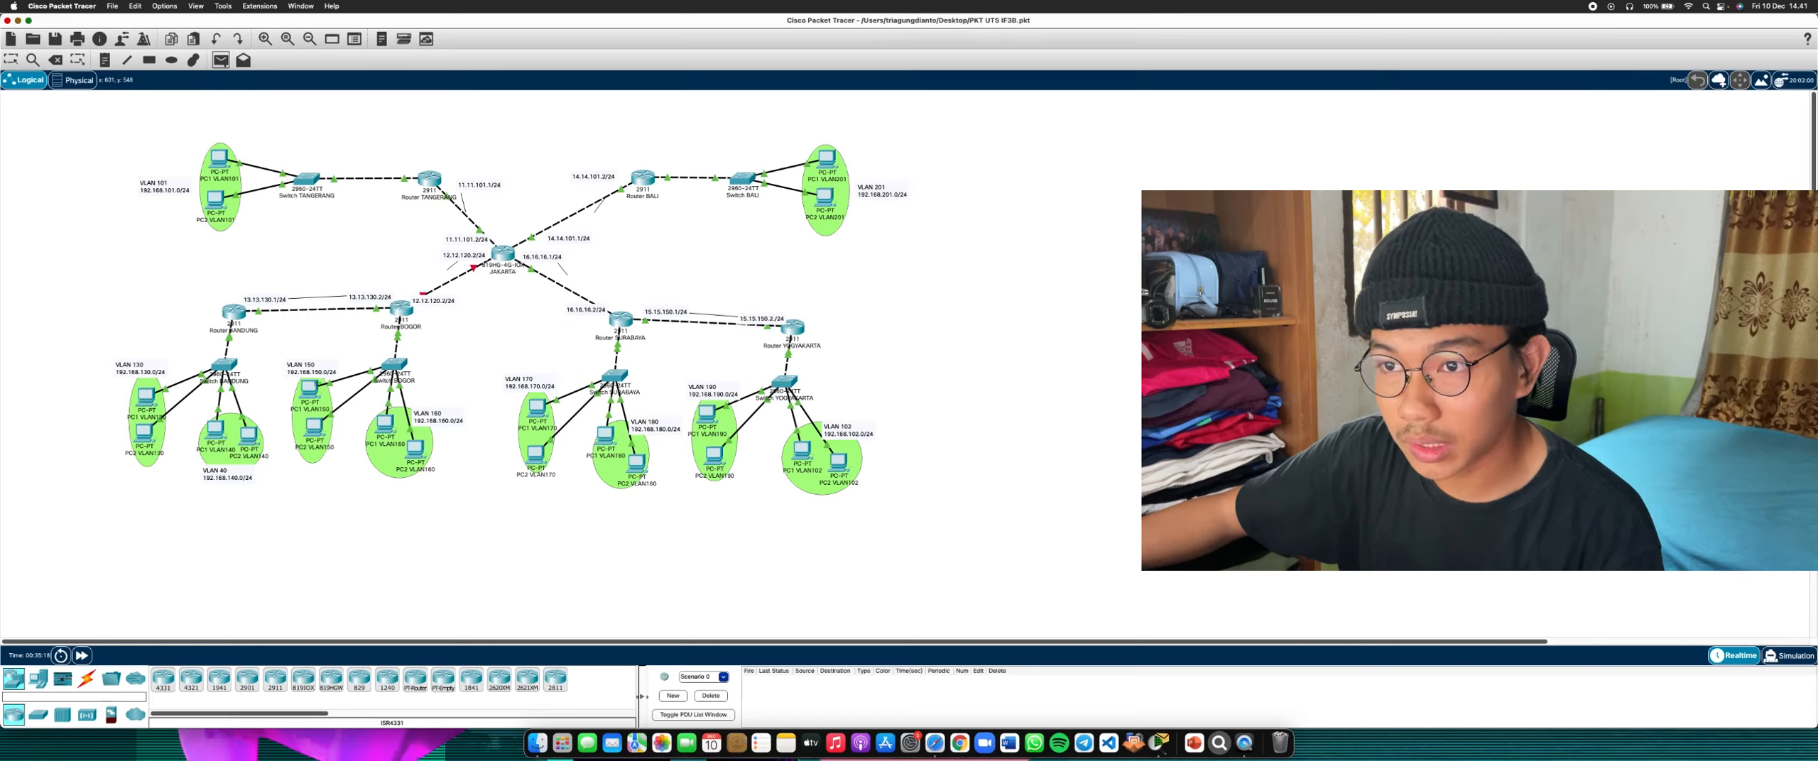
Send a simple test PDU twice from PC1 VLAN150 to PC1 VLAN160 in the BOGOR branch and clear the PDU list
{"action": "left_click", "coordinate": [310, 389]}
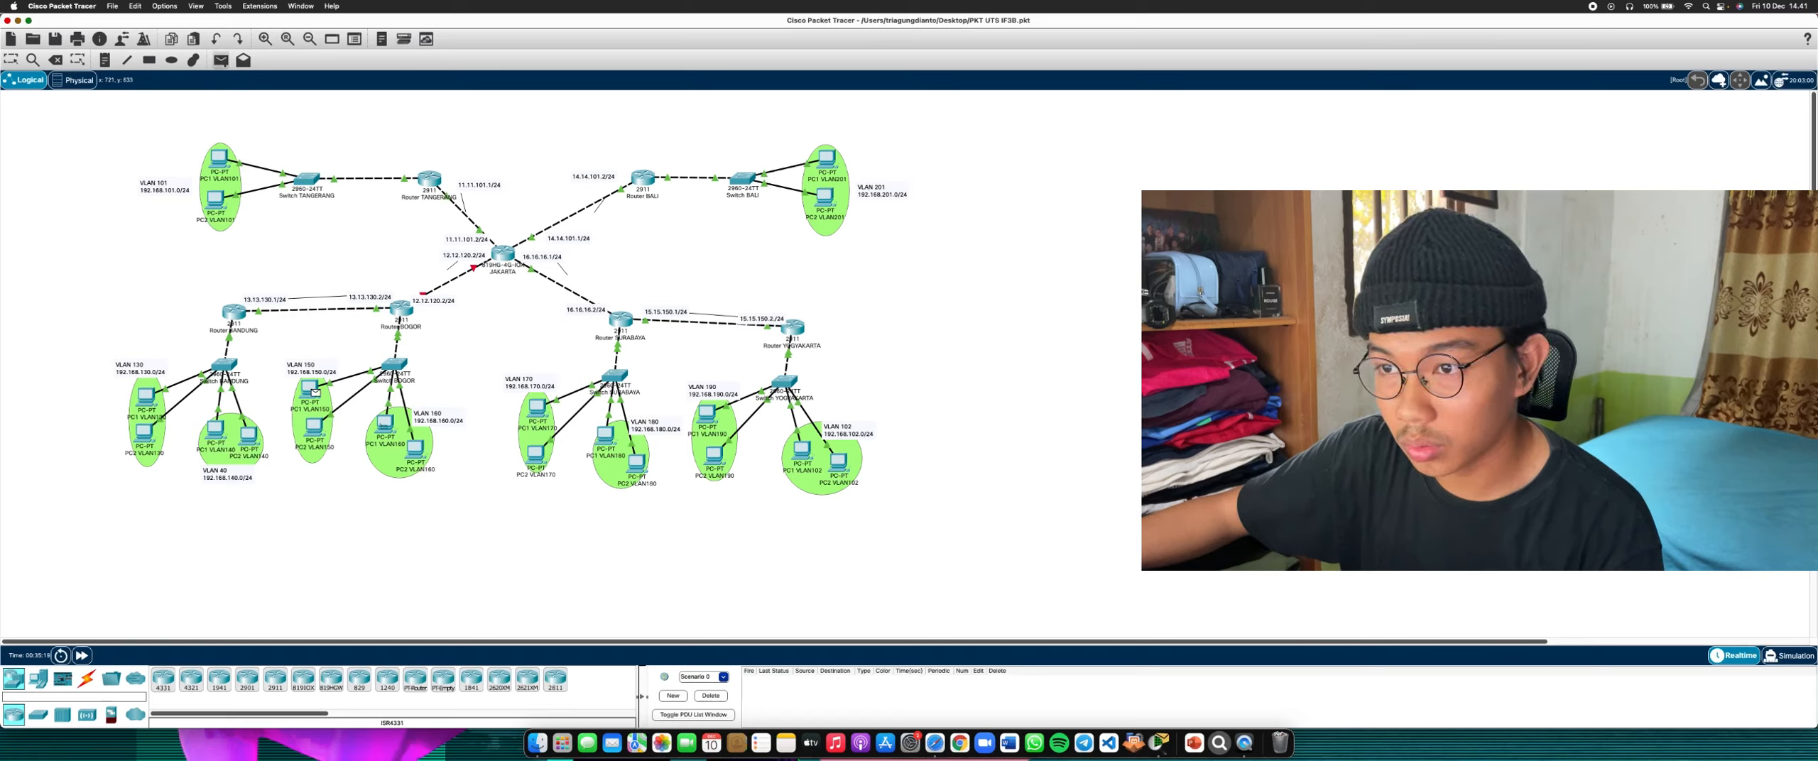
{"action": "left_click", "coordinate": [386, 424]}
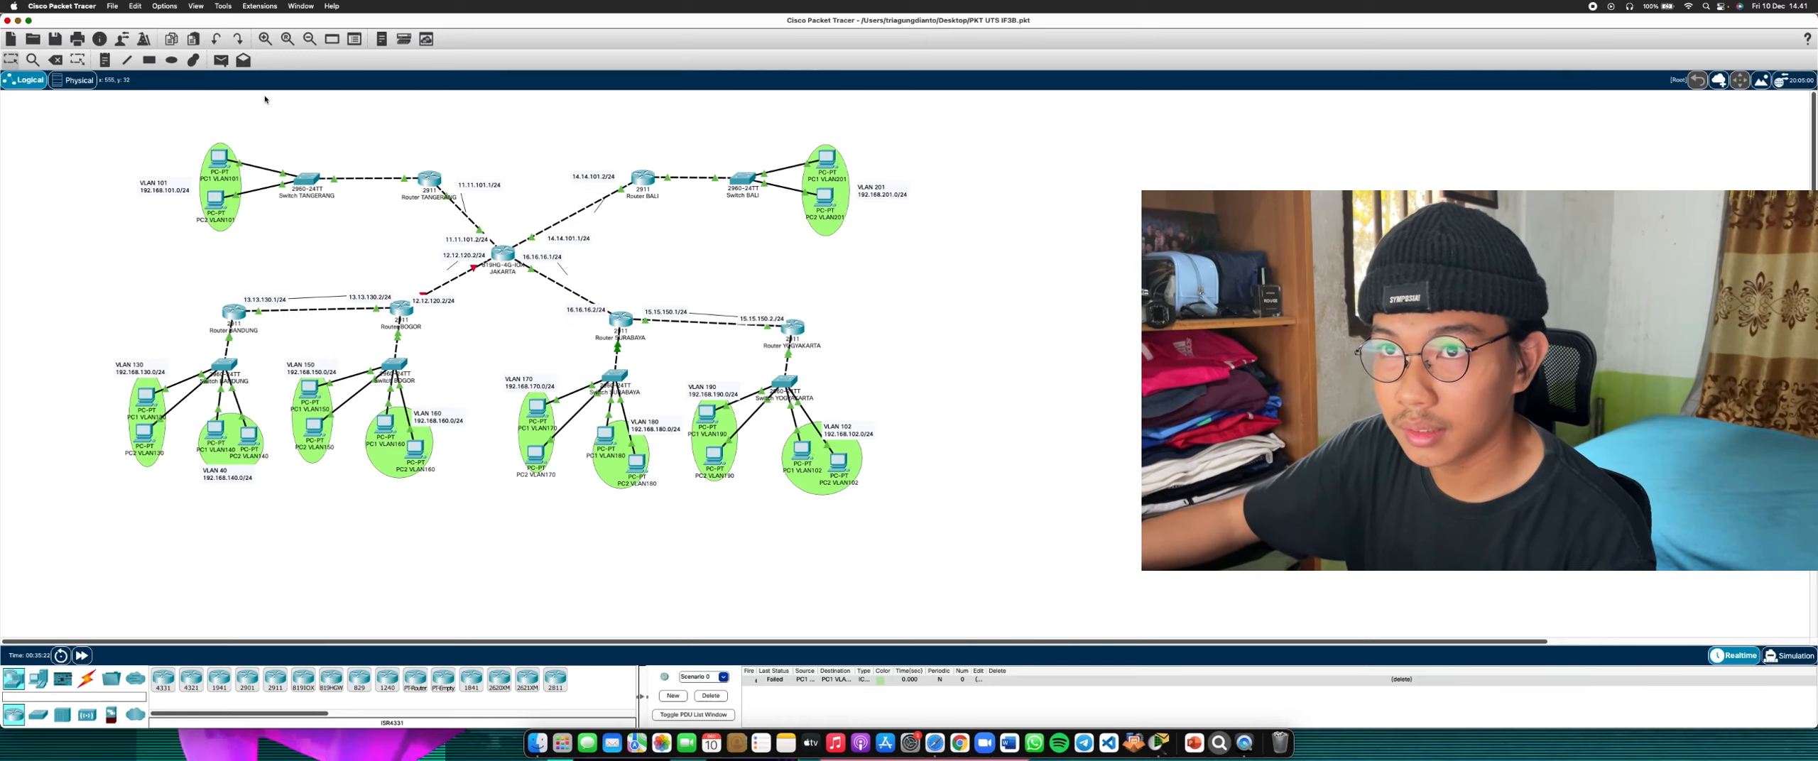
{"action": "left_click", "coordinate": [221, 60]}
{"action": "left_click", "coordinate": [311, 390]}
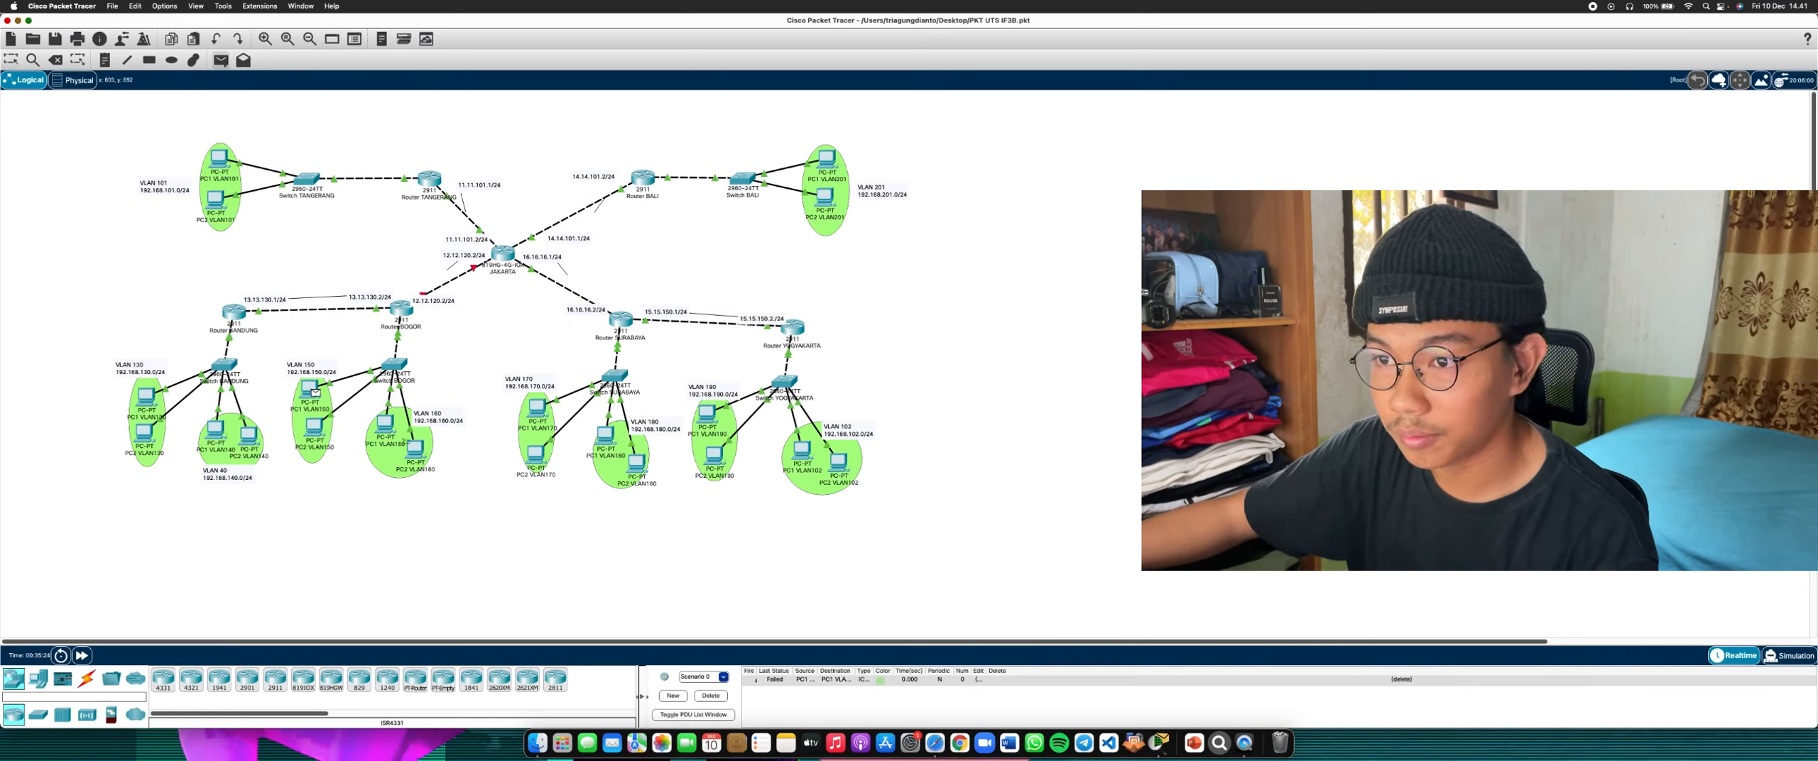
{"action": "left_click", "coordinate": [386, 426]}
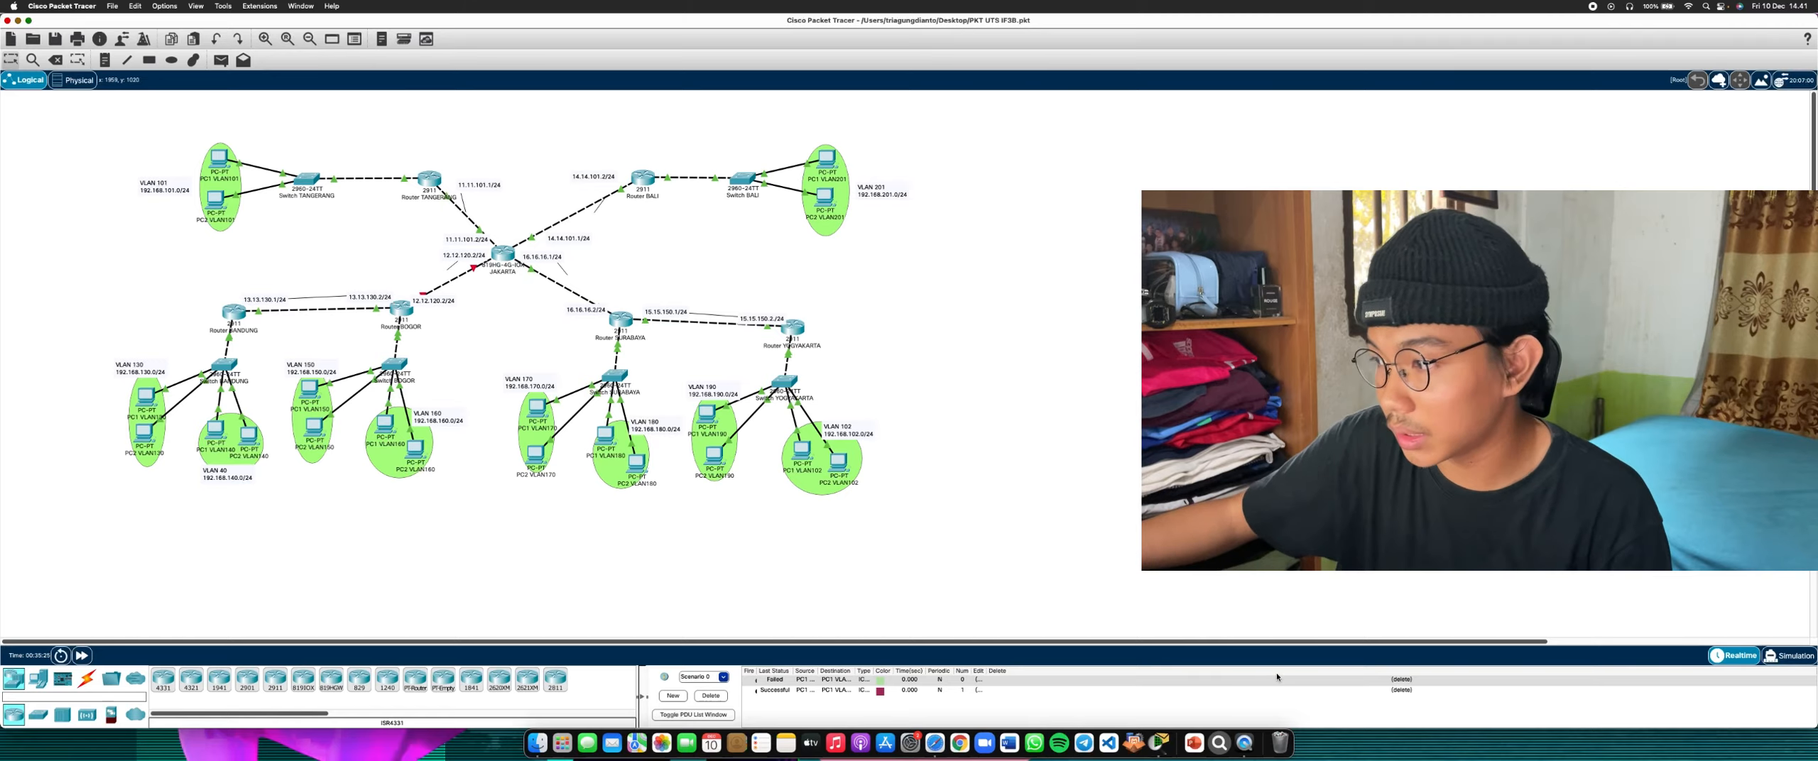
{"action": "left_click", "coordinate": [1401, 680]}
{"action": "left_click", "coordinate": [1401, 680]}
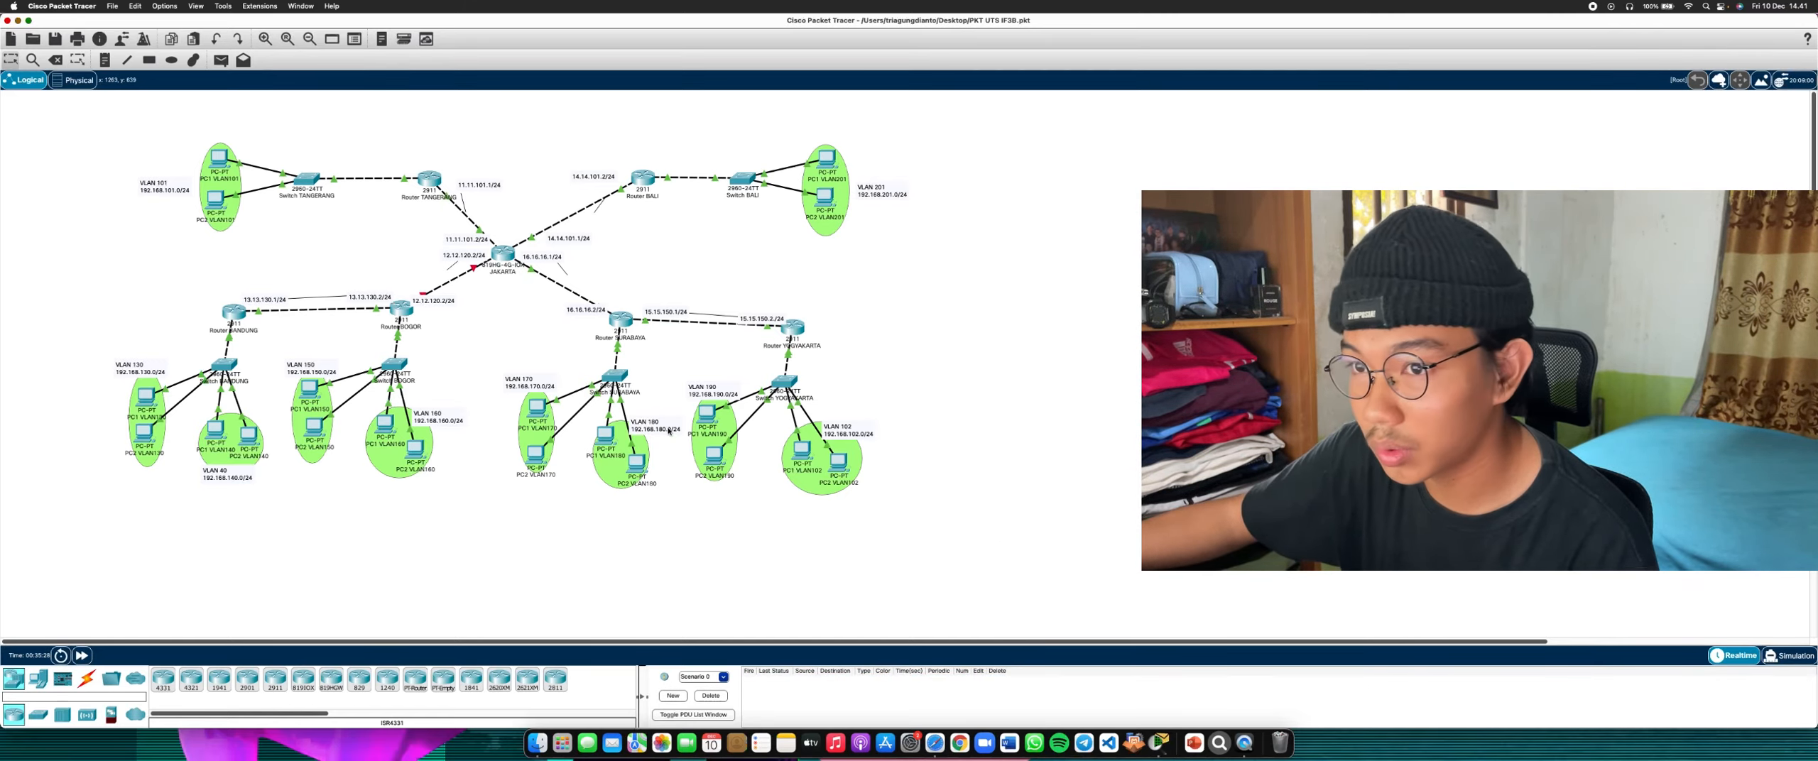
Send a simple test PDU twice from PC1 VLAN130 in BANDUNG to PC1 VLAN150 in BOGOR and delete the test scenario
{"action": "left_click", "coordinate": [221, 60]}
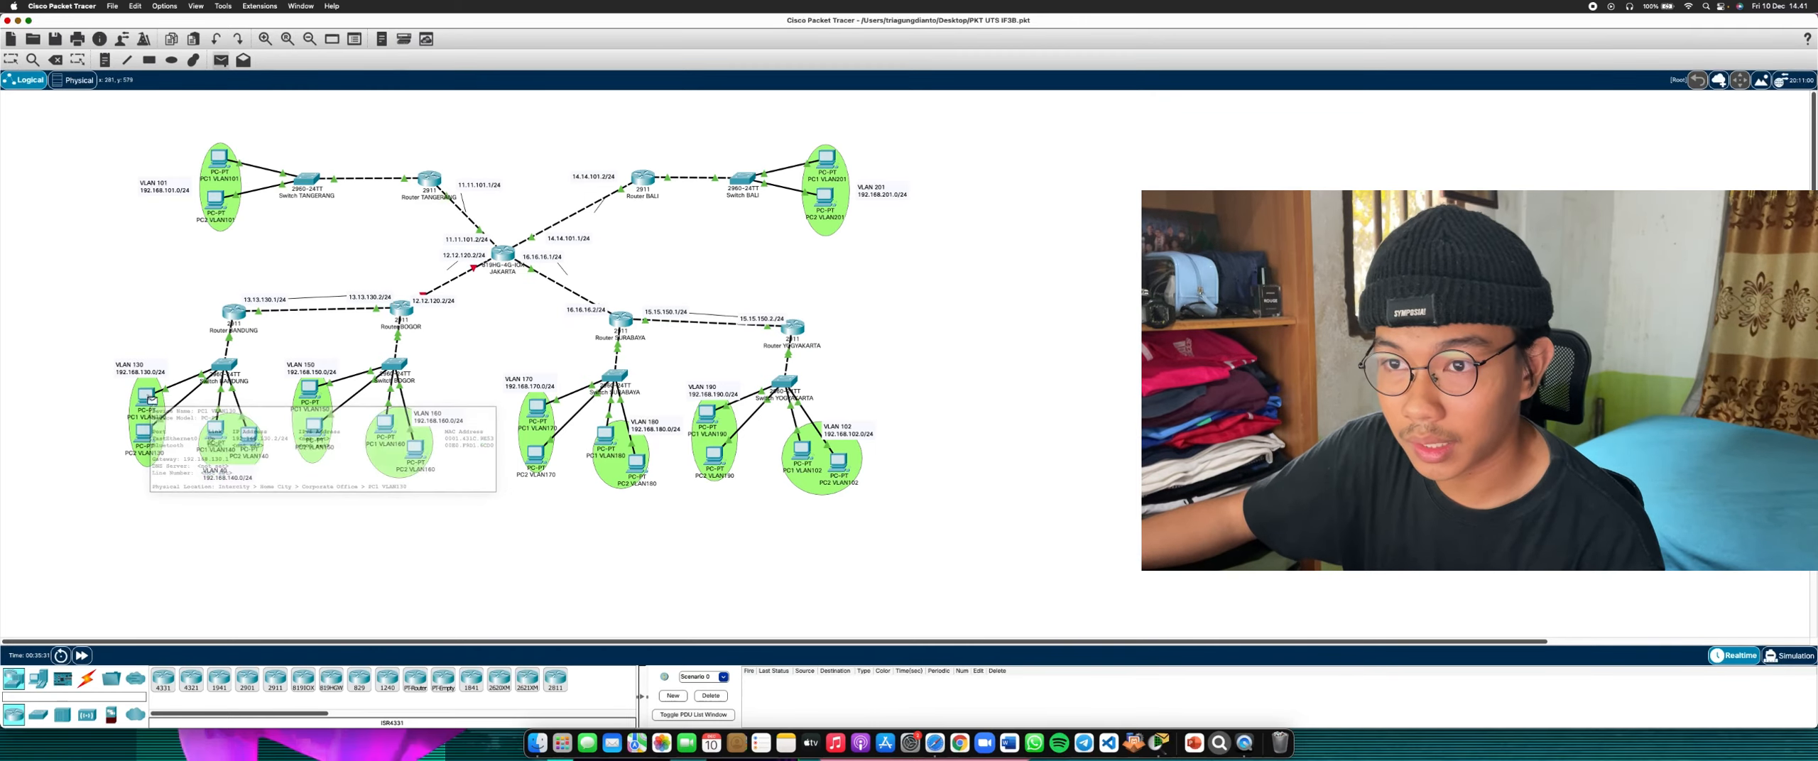
{"action": "left_click", "coordinate": [147, 397]}
{"action": "left_click", "coordinate": [321, 393]}
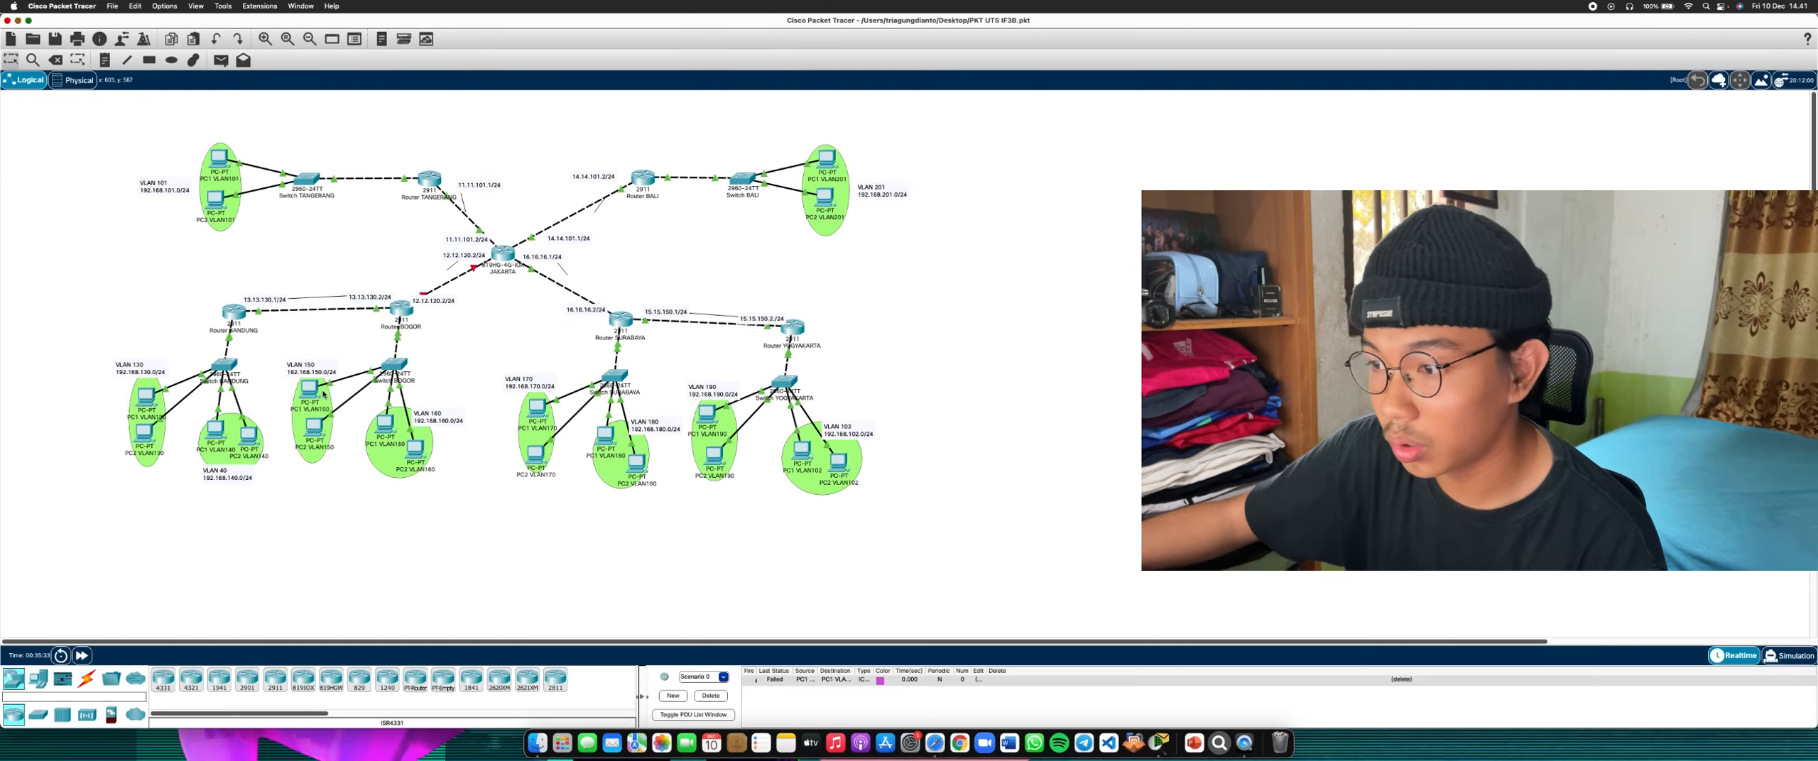
{"action": "left_click", "coordinate": [221, 63]}
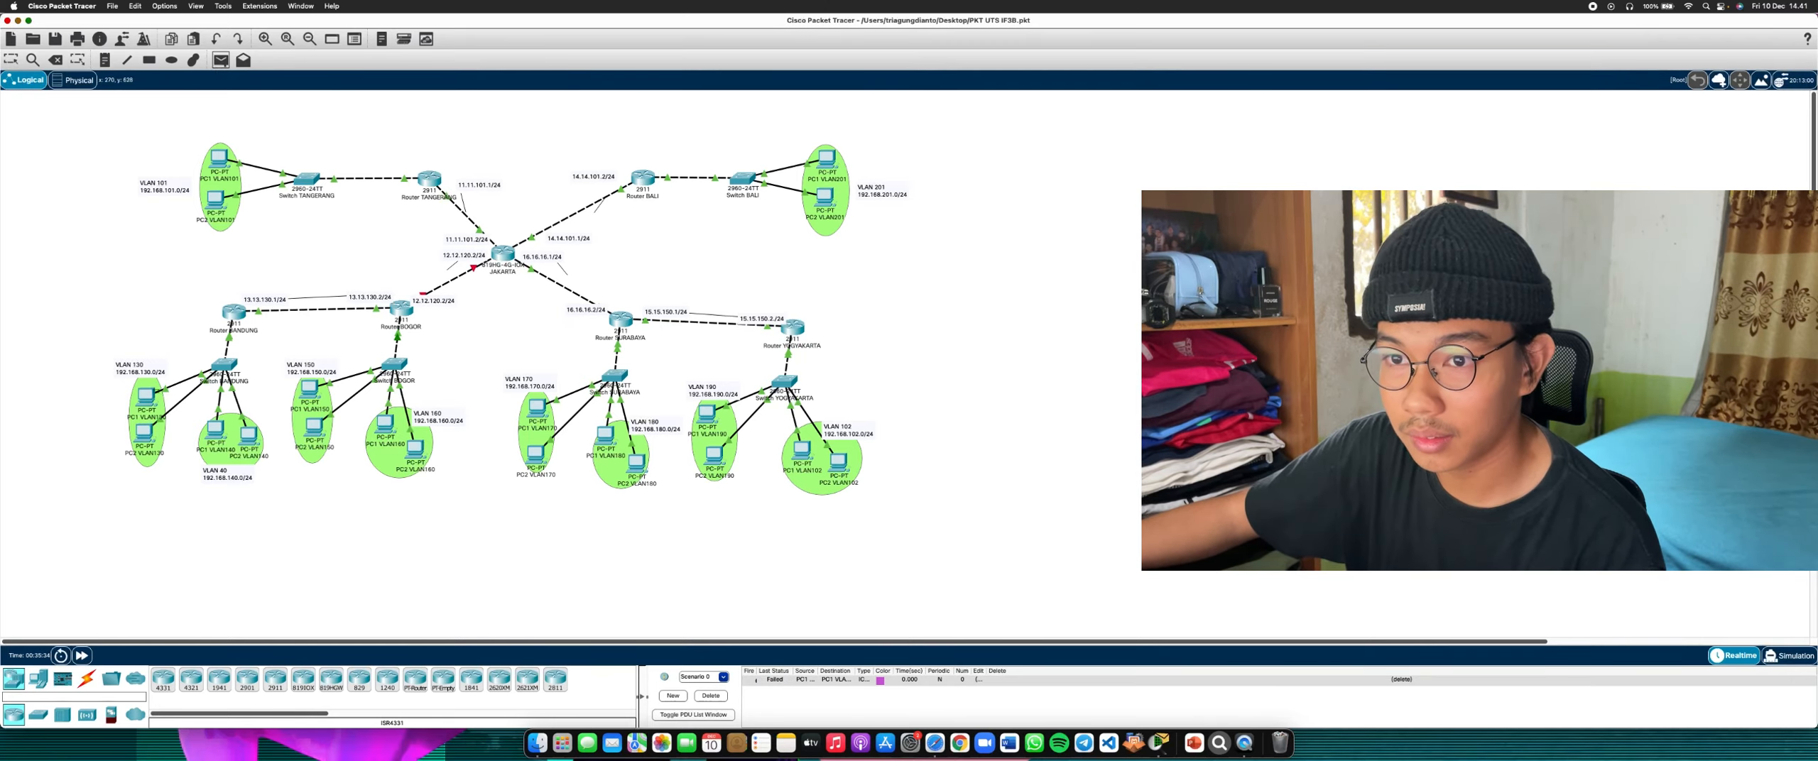
{"action": "left_click", "coordinate": [147, 398]}
{"action": "left_click", "coordinate": [313, 393]}
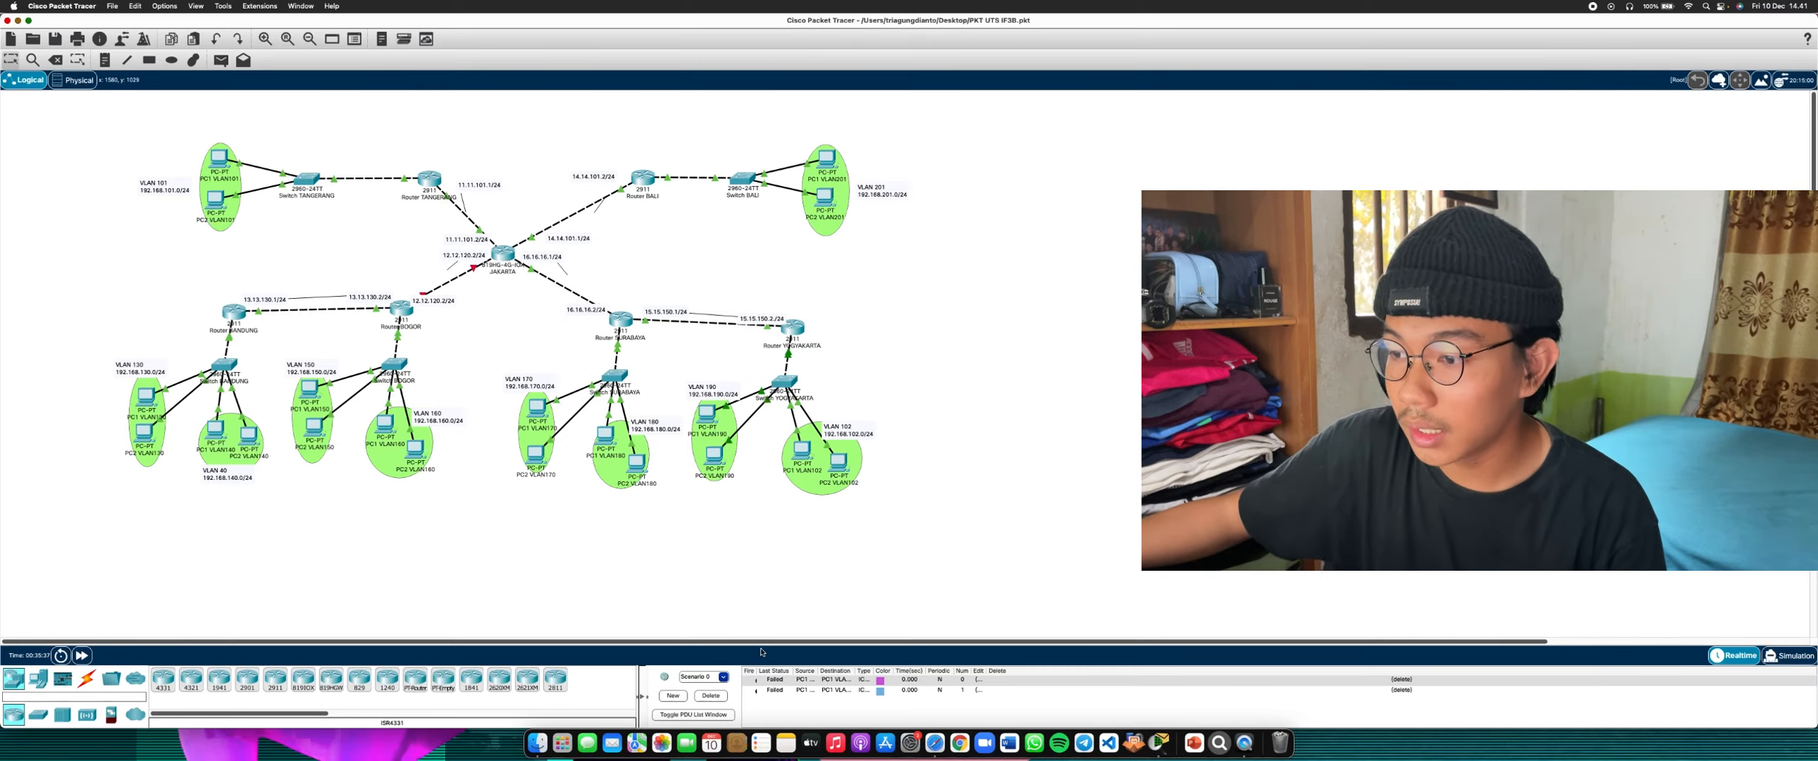
{"action": "left_click", "coordinate": [715, 697]}
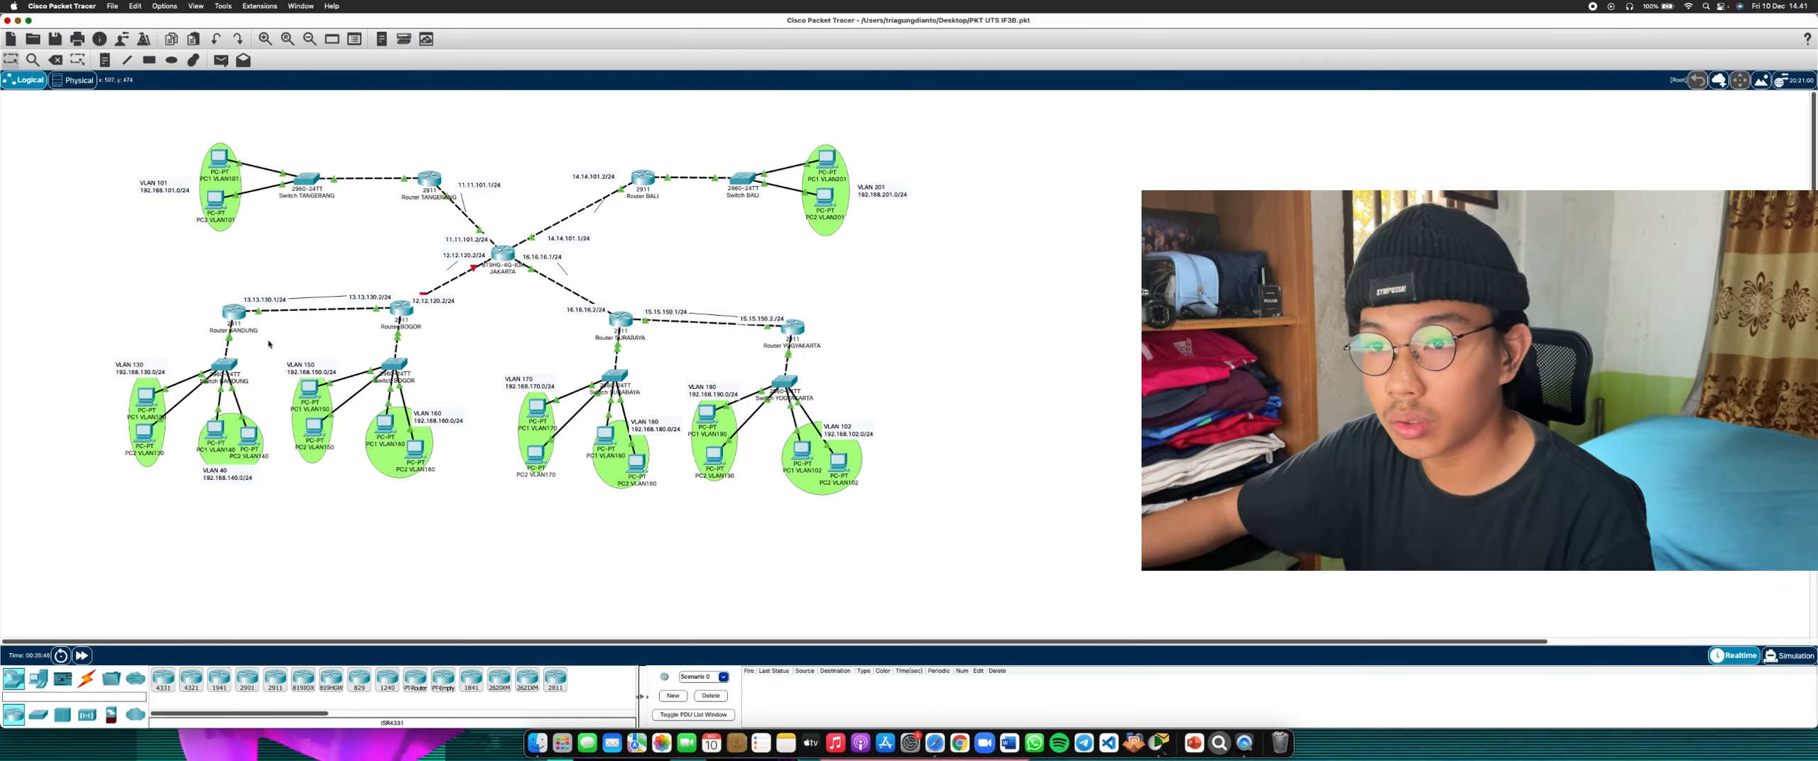
{"action": "left_click_drag", "start_coordinate": [277, 348], "coordinate": [447, 503]}
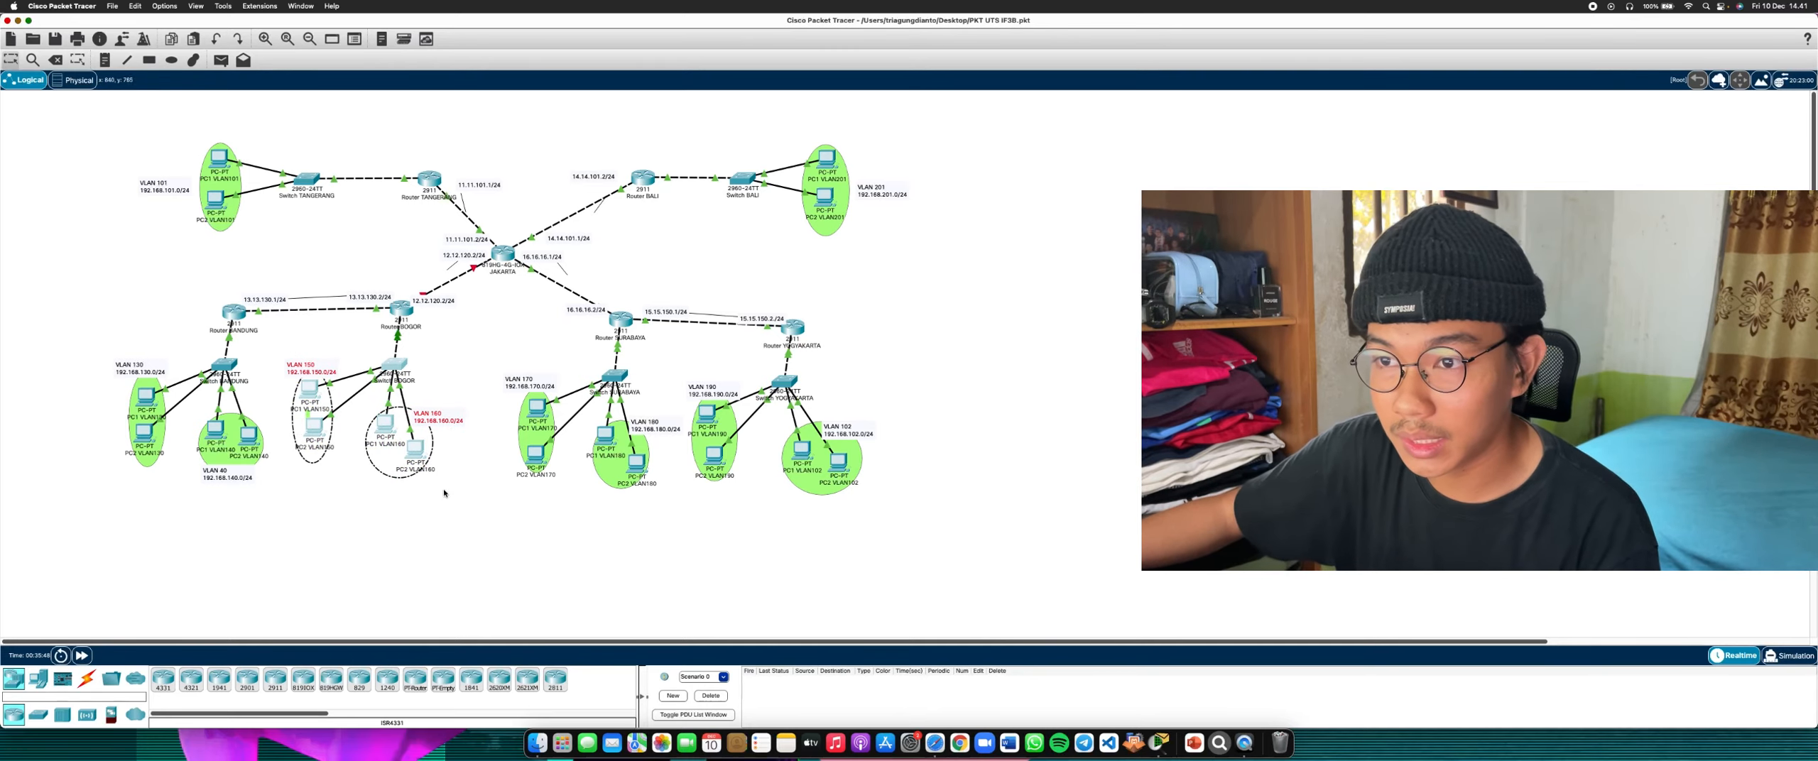
{"action": "left_click", "coordinate": [341, 350]}
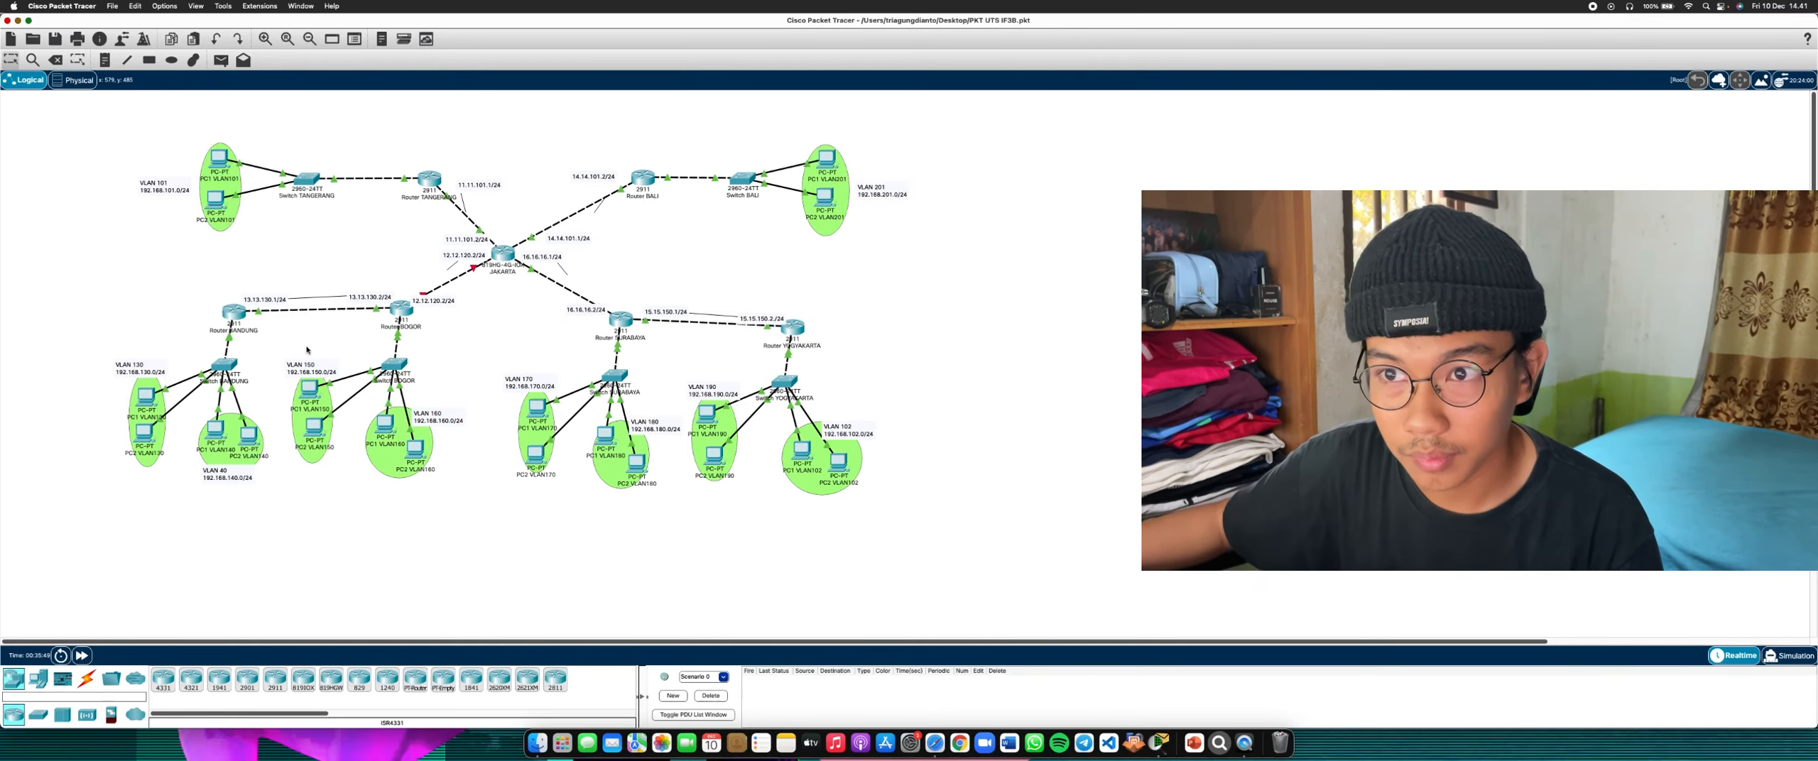
{"action": "left_click_drag", "start_coordinate": [295, 257], "coordinate": [455, 344]}
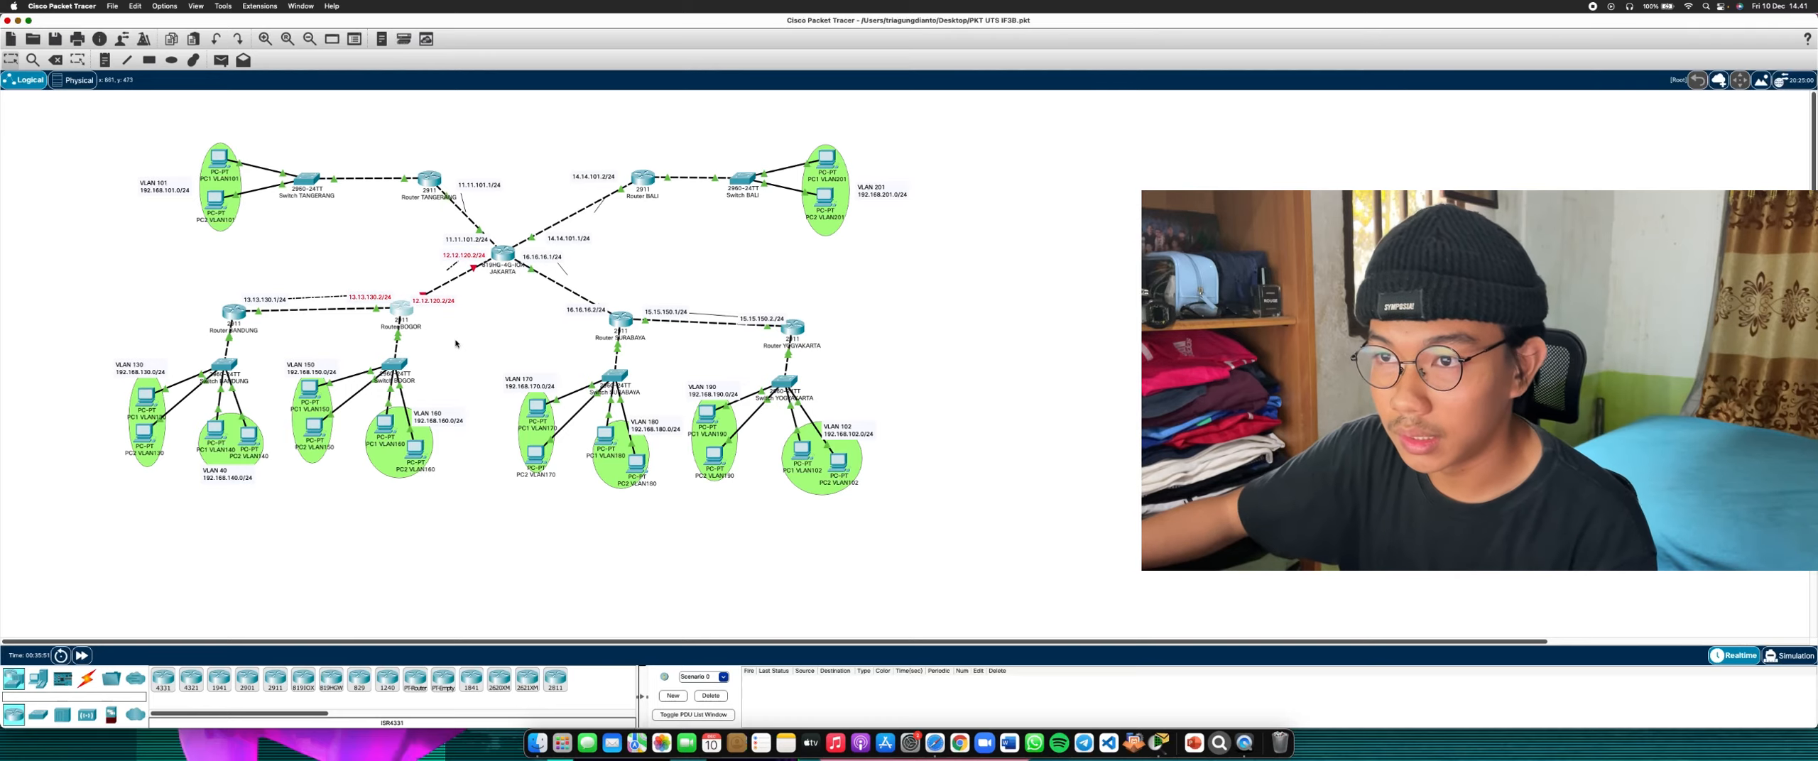
{"action": "left_click", "coordinate": [455, 343]}
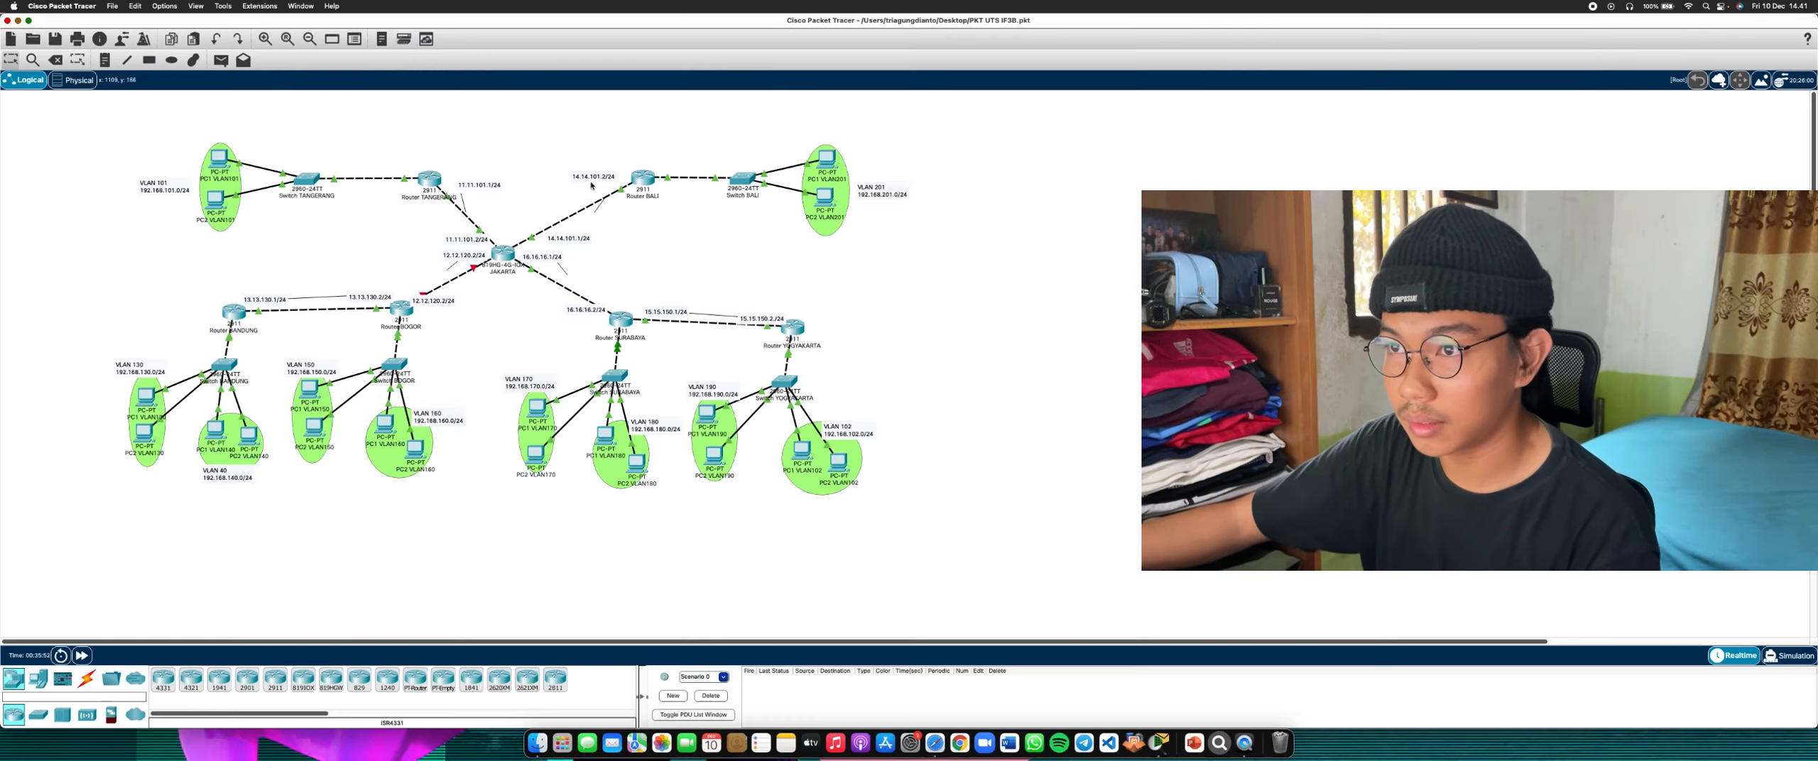
Send a simple test PDU twice from PC1 VLAN170 to PC1 VLAN180 in the SURABAYA branch and delete the test scenario
{"action": "left_click", "coordinate": [221, 59]}
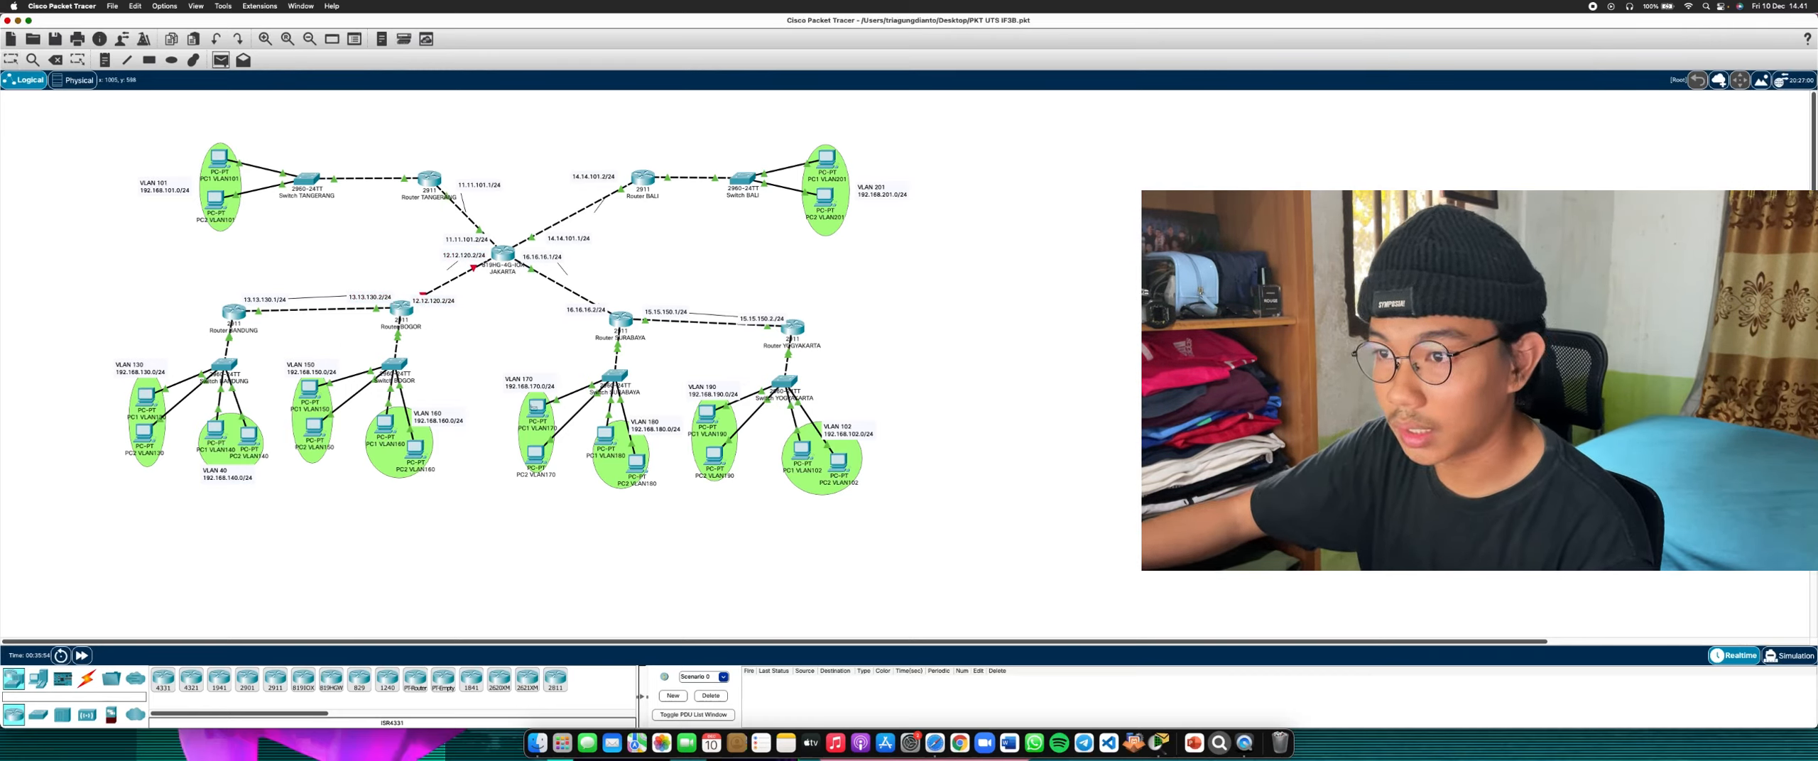
{"action": "left_click", "coordinate": [543, 411]}
{"action": "left_click", "coordinate": [609, 434]}
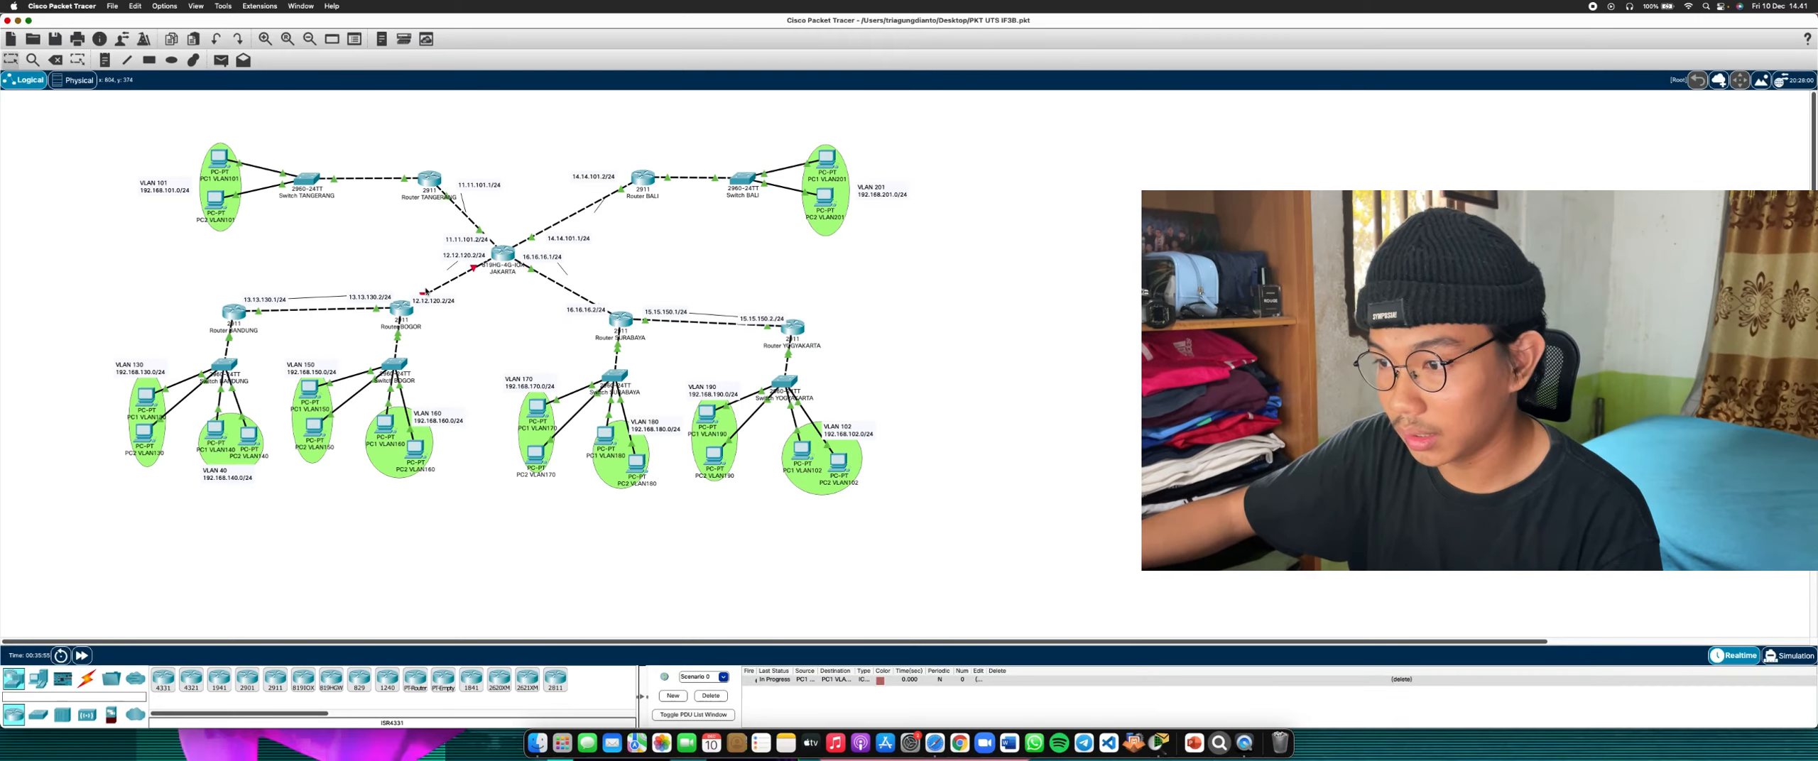
{"action": "left_click", "coordinate": [221, 60]}
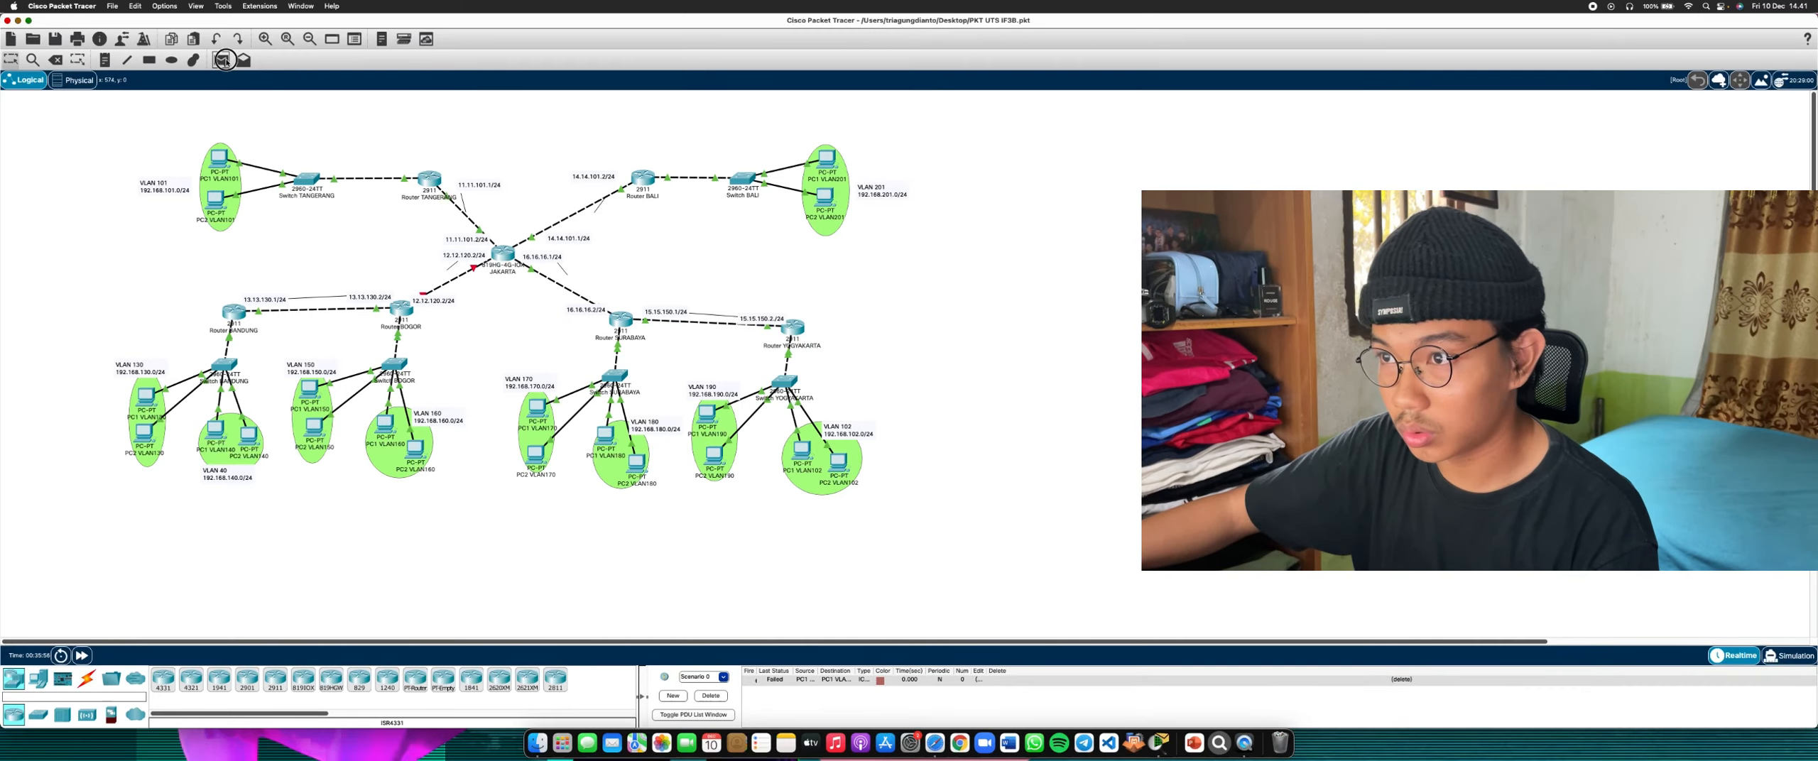
{"action": "left_click", "coordinate": [537, 406]}
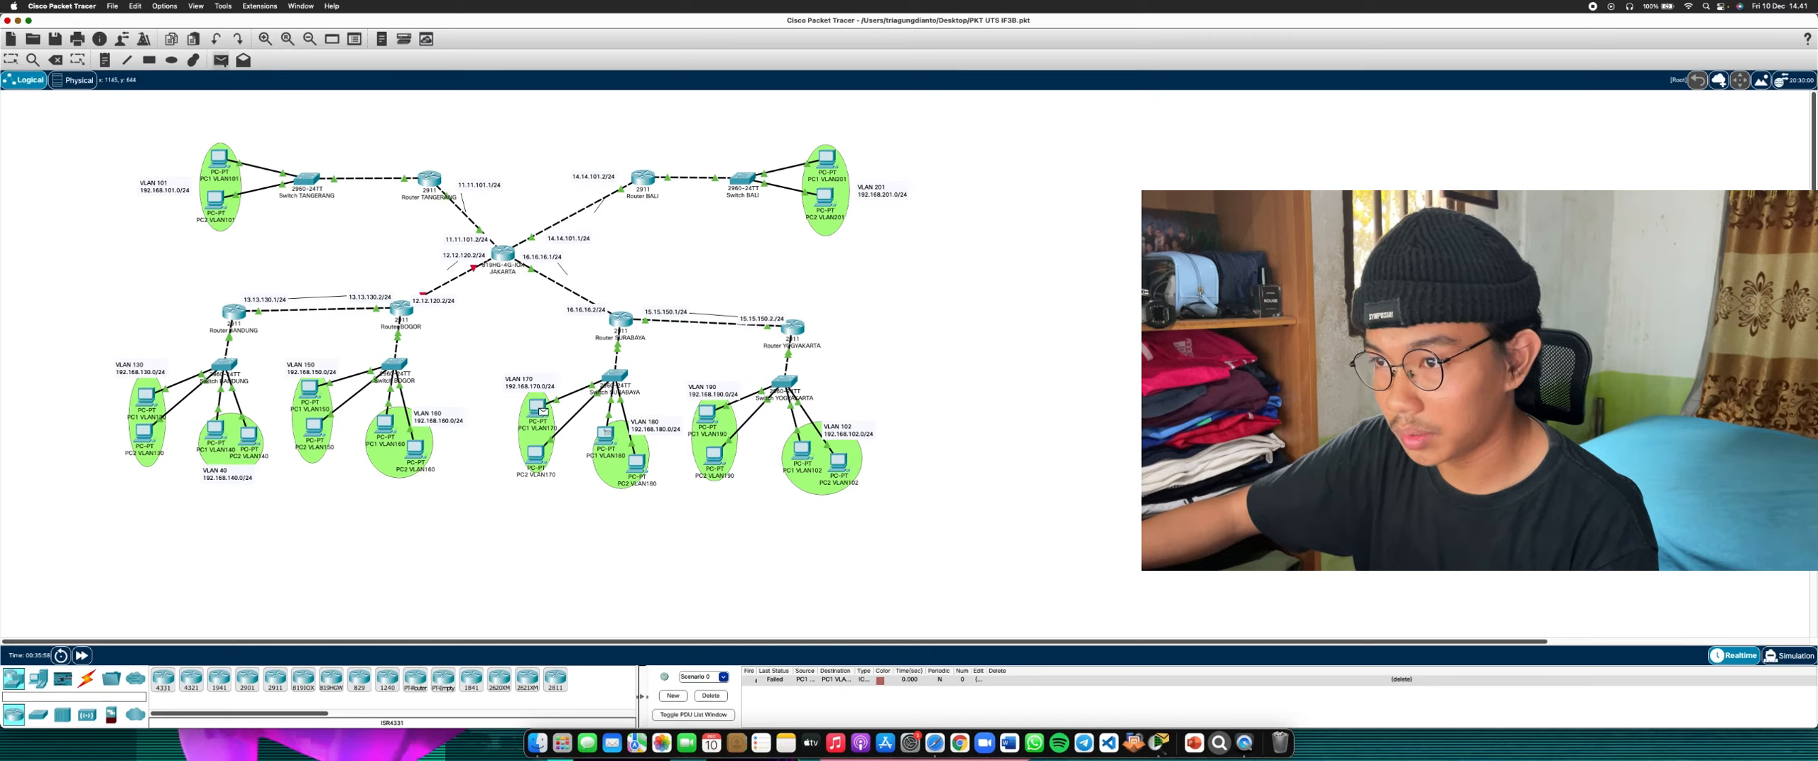
{"action": "left_click", "coordinate": [606, 433]}
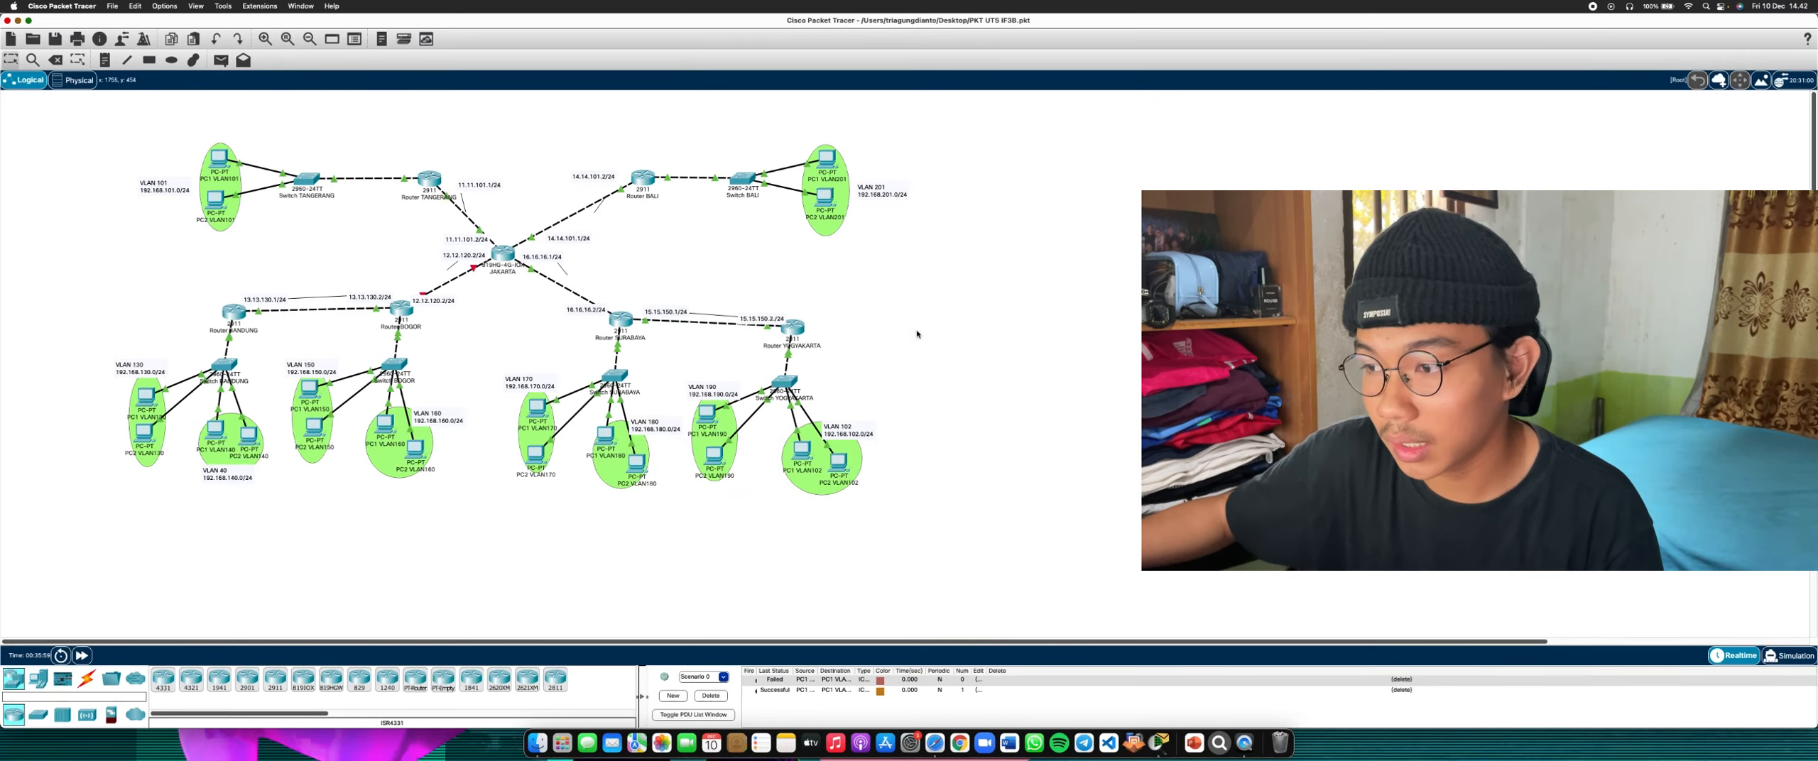
{"action": "left_click", "coordinate": [710, 695]}
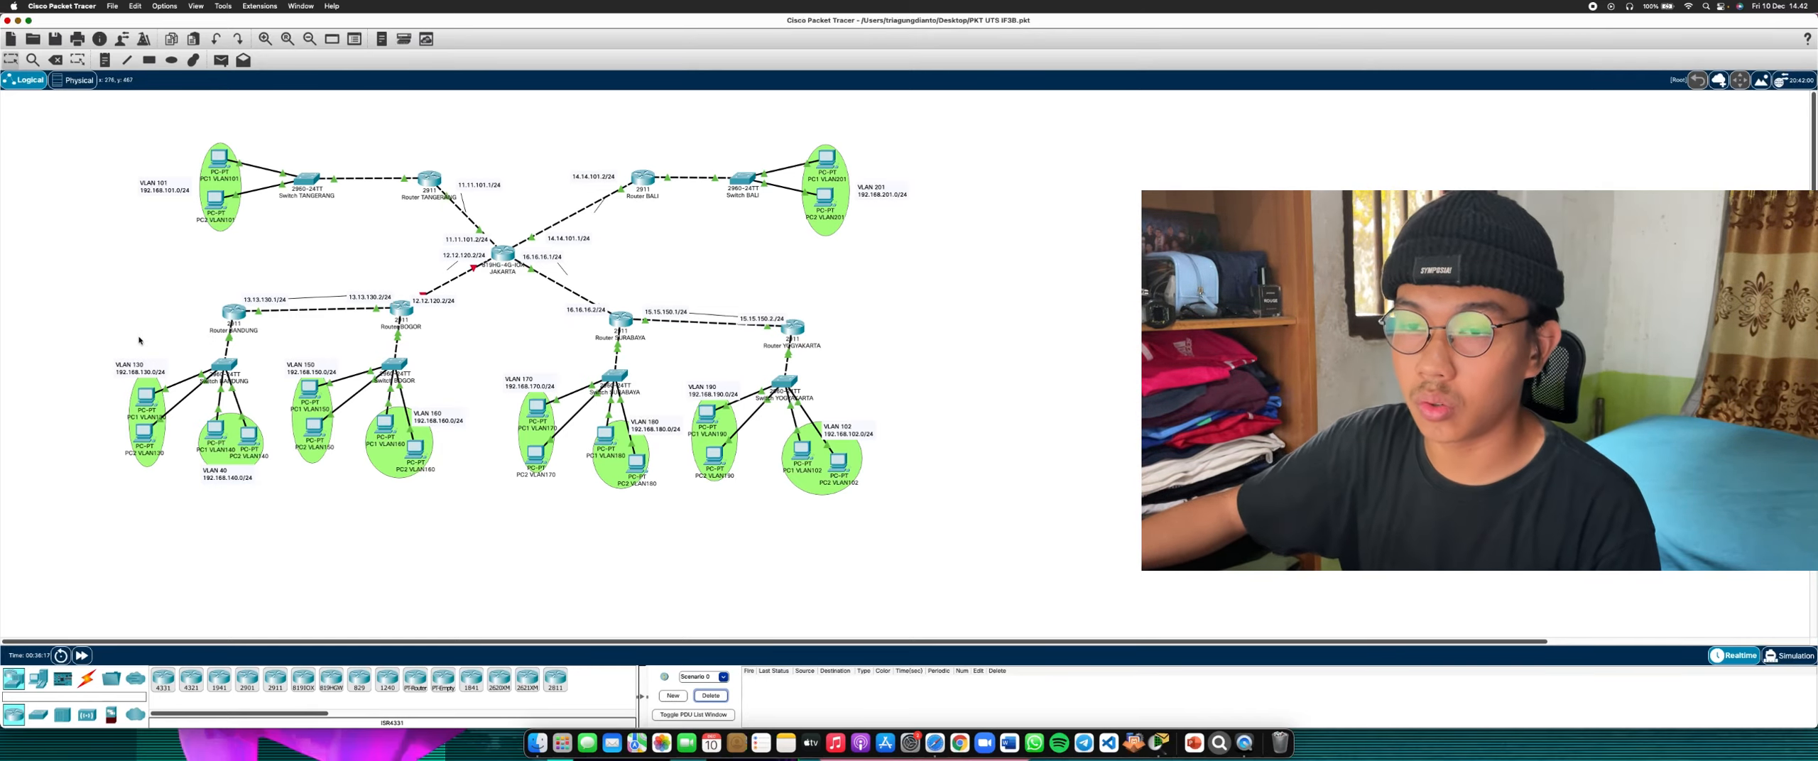
{"action": "left_click_drag", "start_coordinate": [100, 345], "coordinate": [1031, 508]}
{"action": "left_click", "coordinate": [3, 340]}
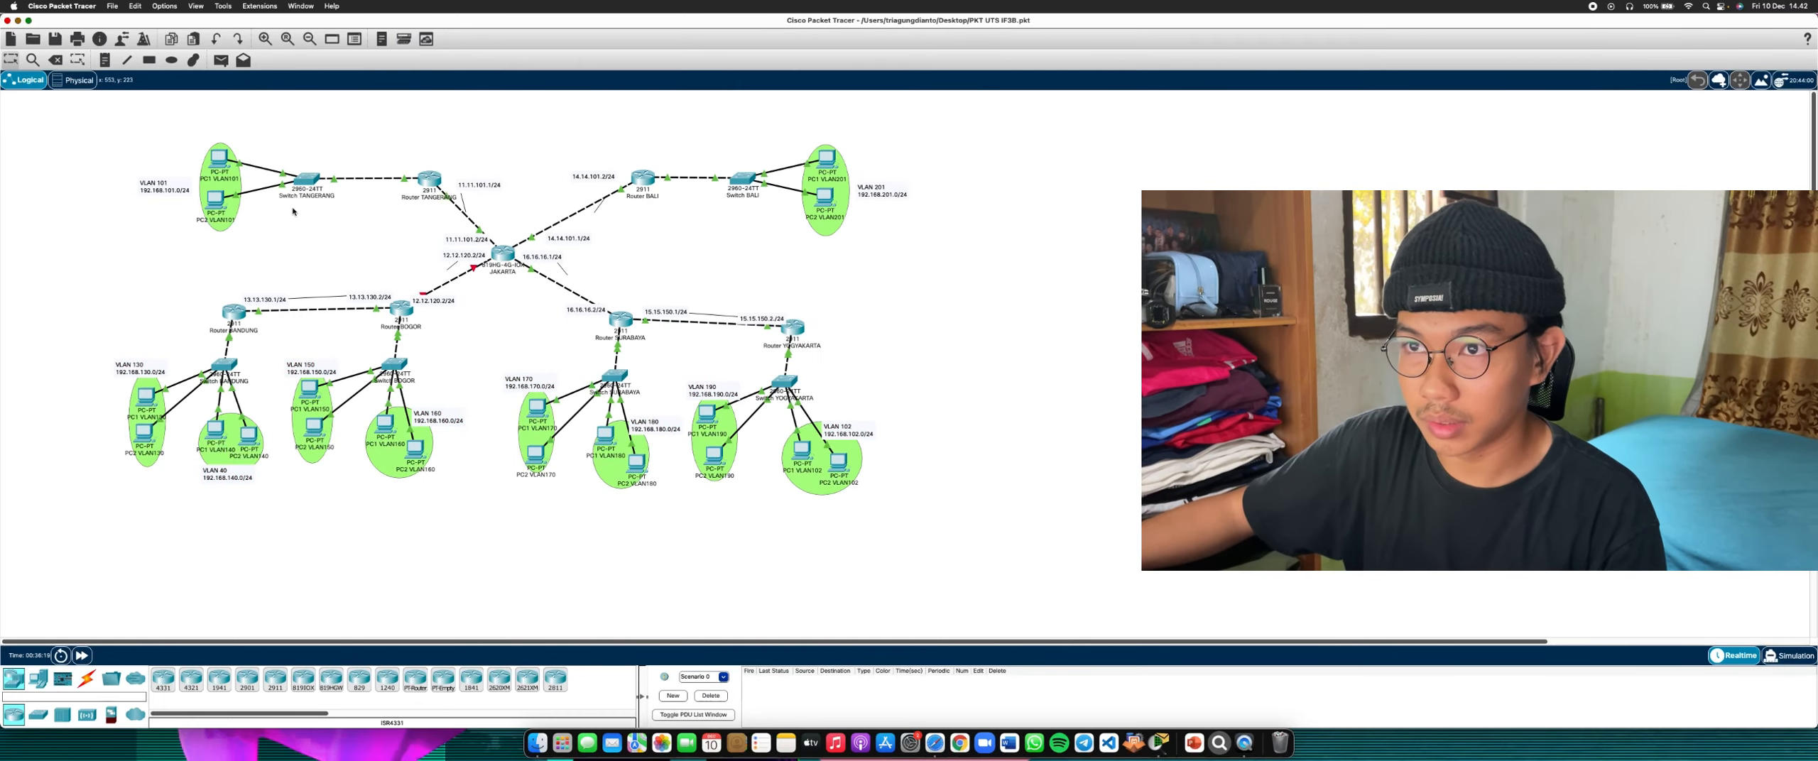
{"action": "left_click", "coordinate": [429, 177]}
{"action": "left_click", "coordinate": [527, 177]}
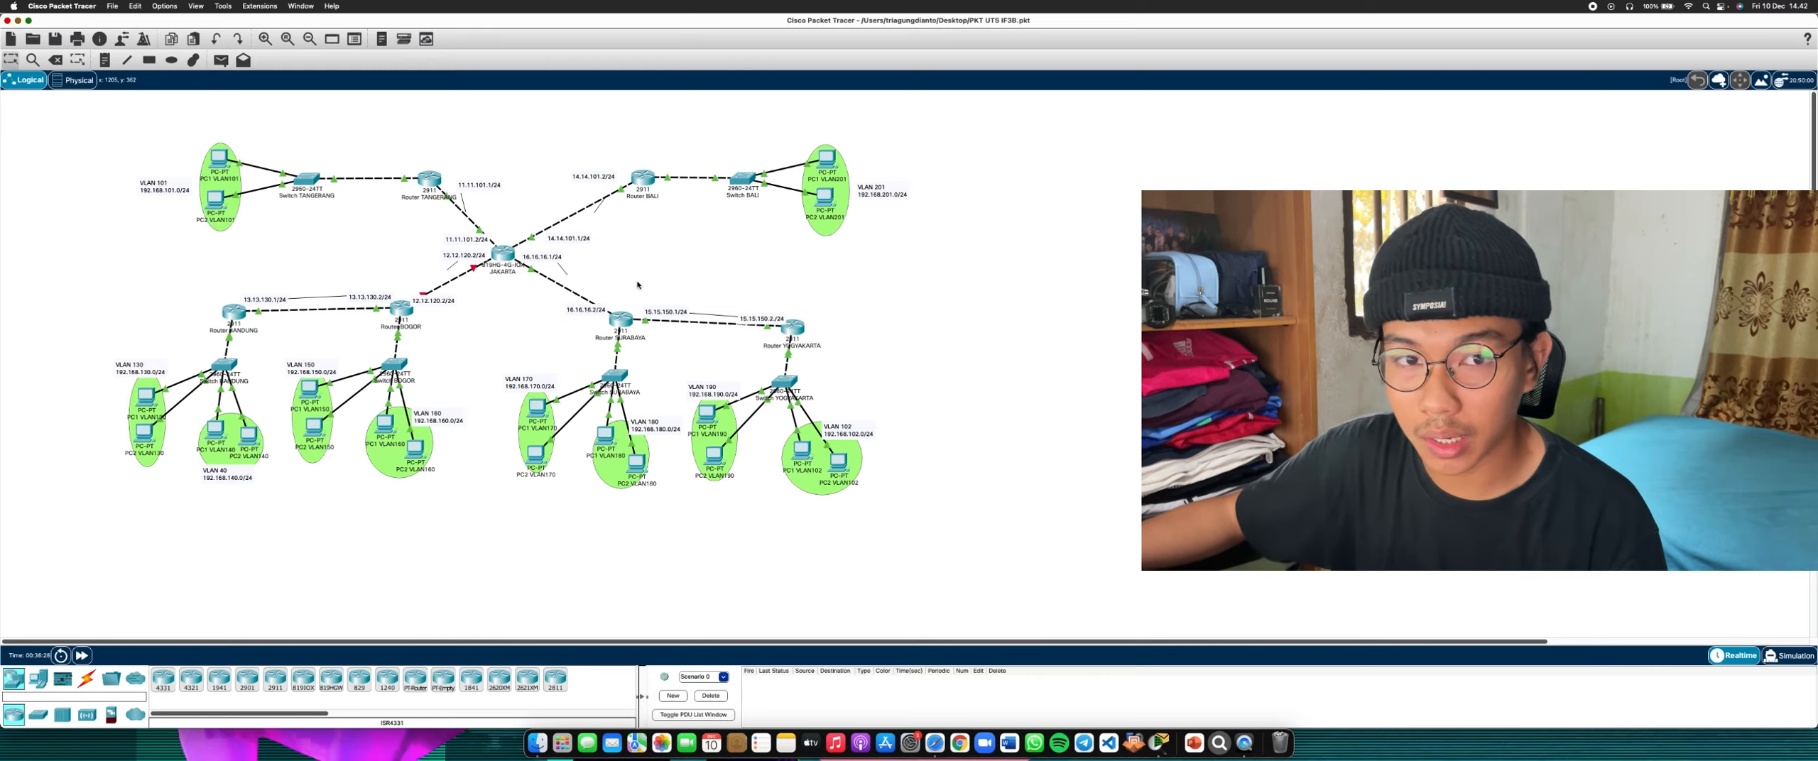
{"action": "left_click_drag", "start_coordinate": [538, 158], "coordinate": [950, 227]}
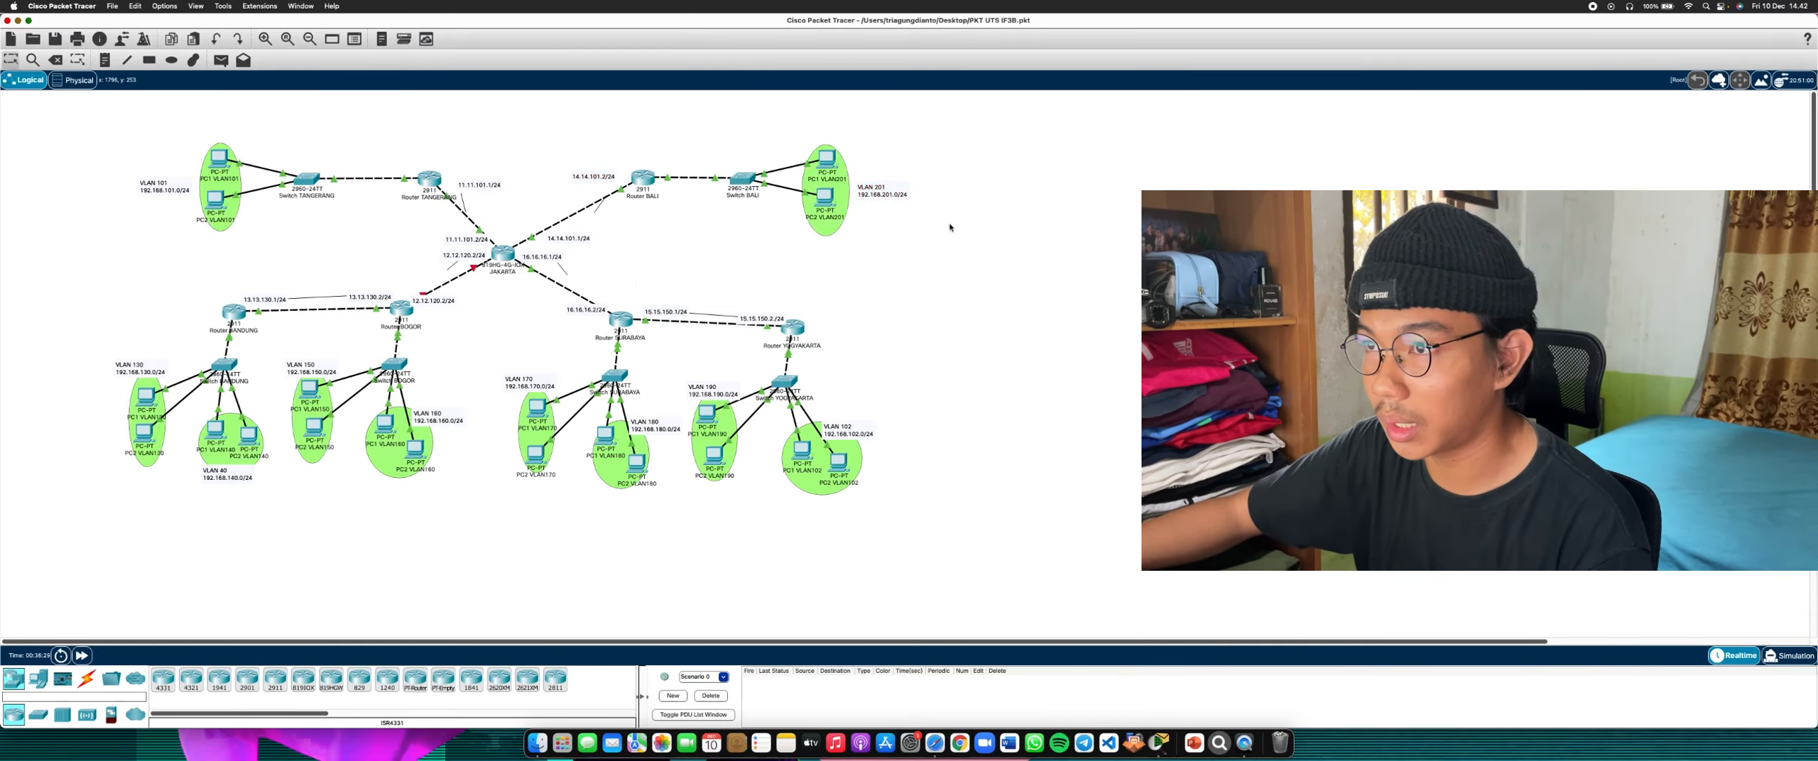
Add a static route on Router TANGERANG to 192.168.201.0 with mask 255.255.255.0 through next hop 14.14.101.2
{"action": "left_click", "coordinate": [428, 179]}
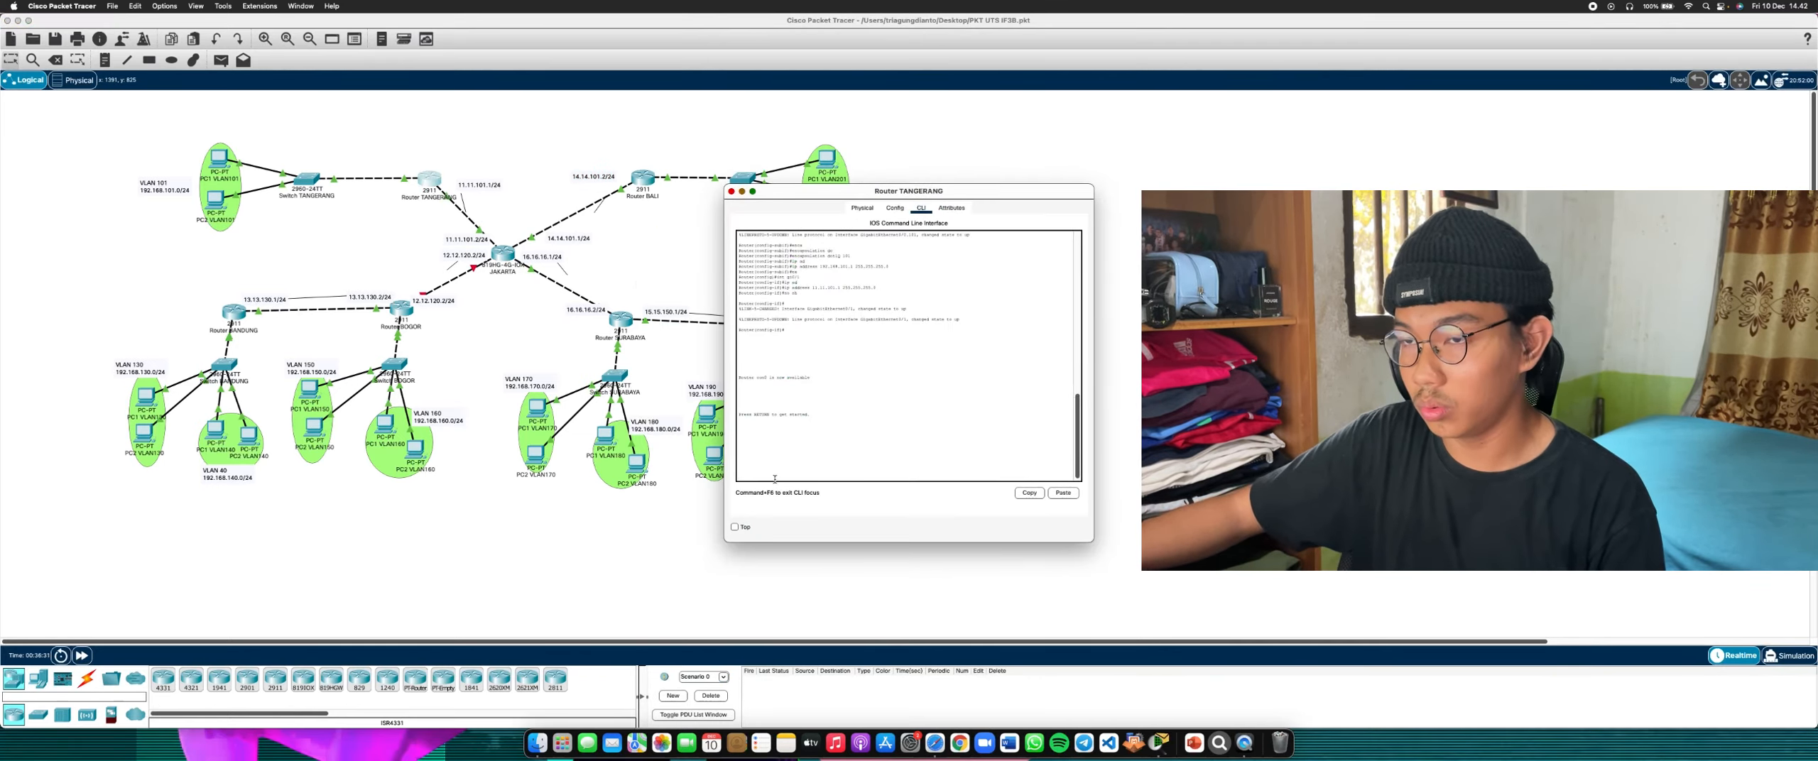
{"action": "key", "text": "Return"}
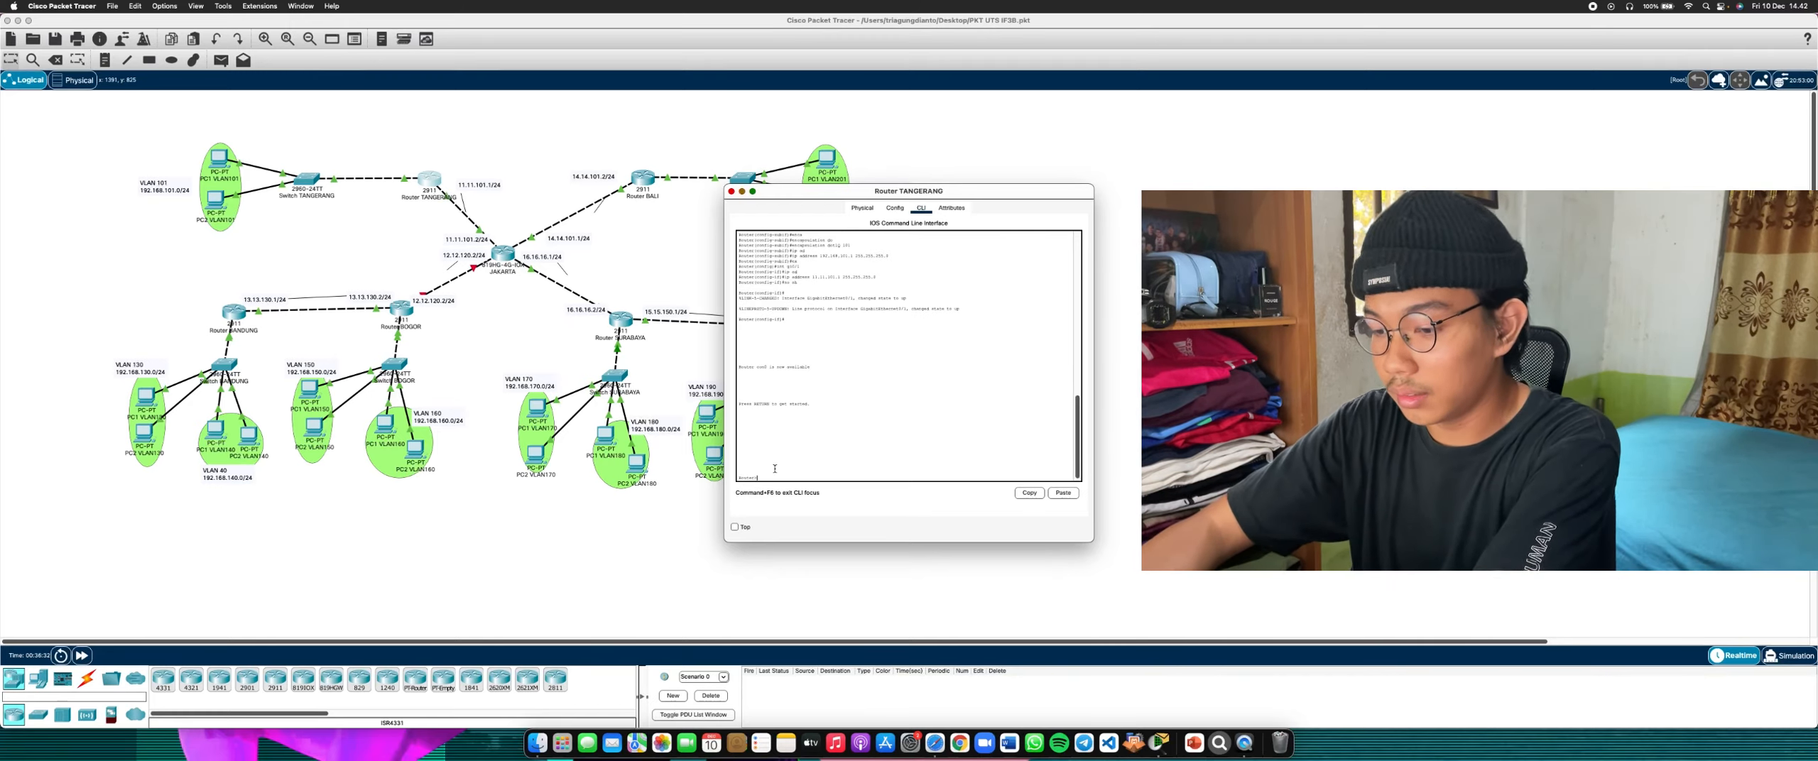
{"action": "type", "text": "ena"}
{"action": "key", "text": "Return"}
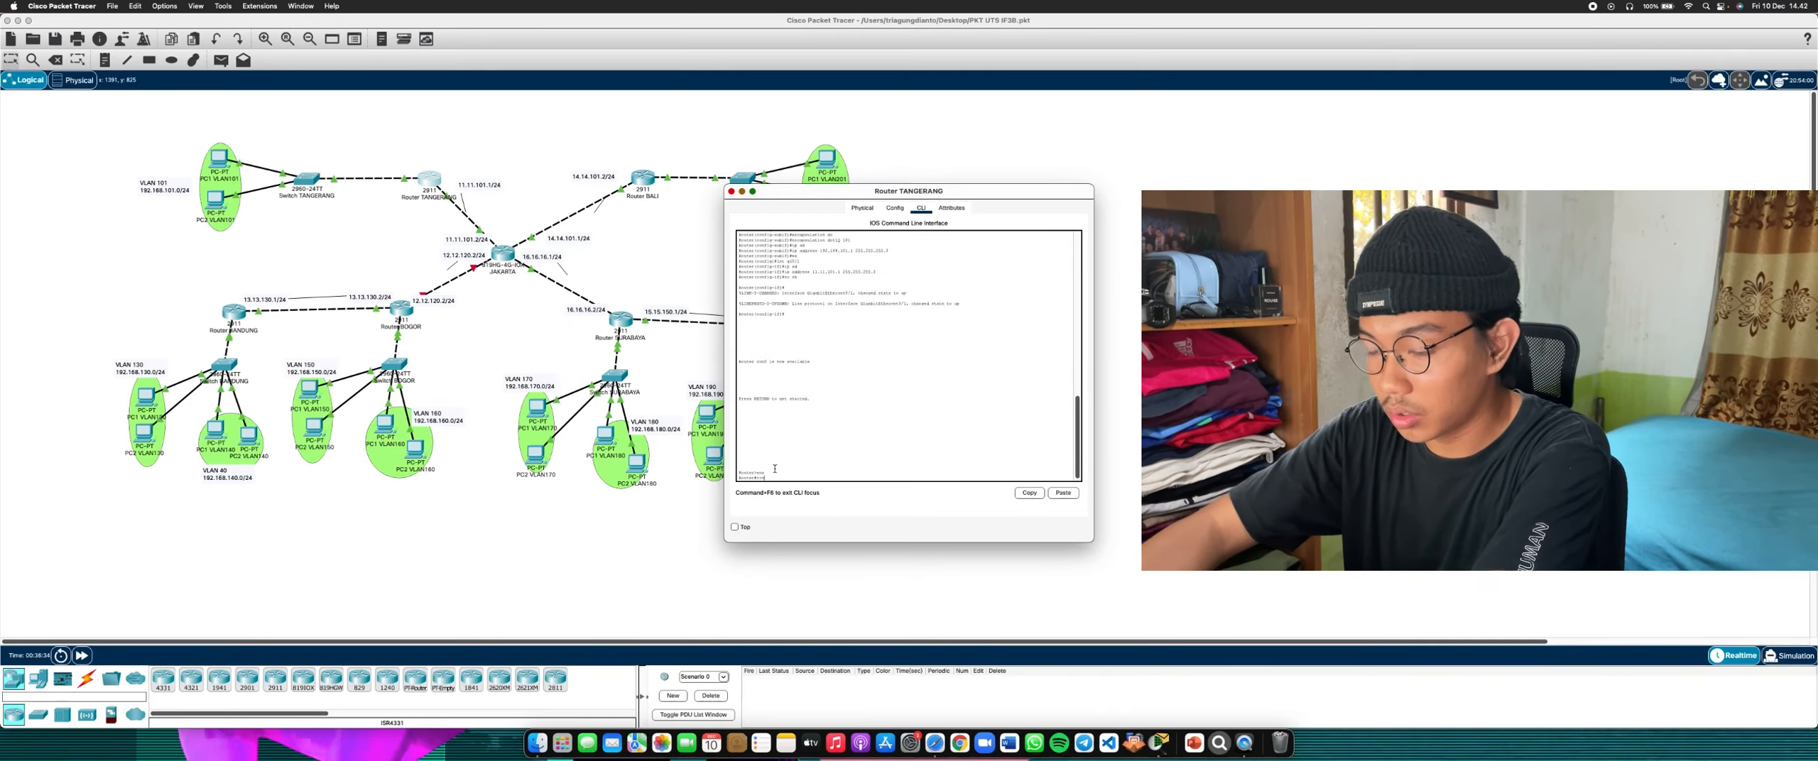
{"action": "type", "text": "conf t"}
{"action": "key", "text": "Return"}
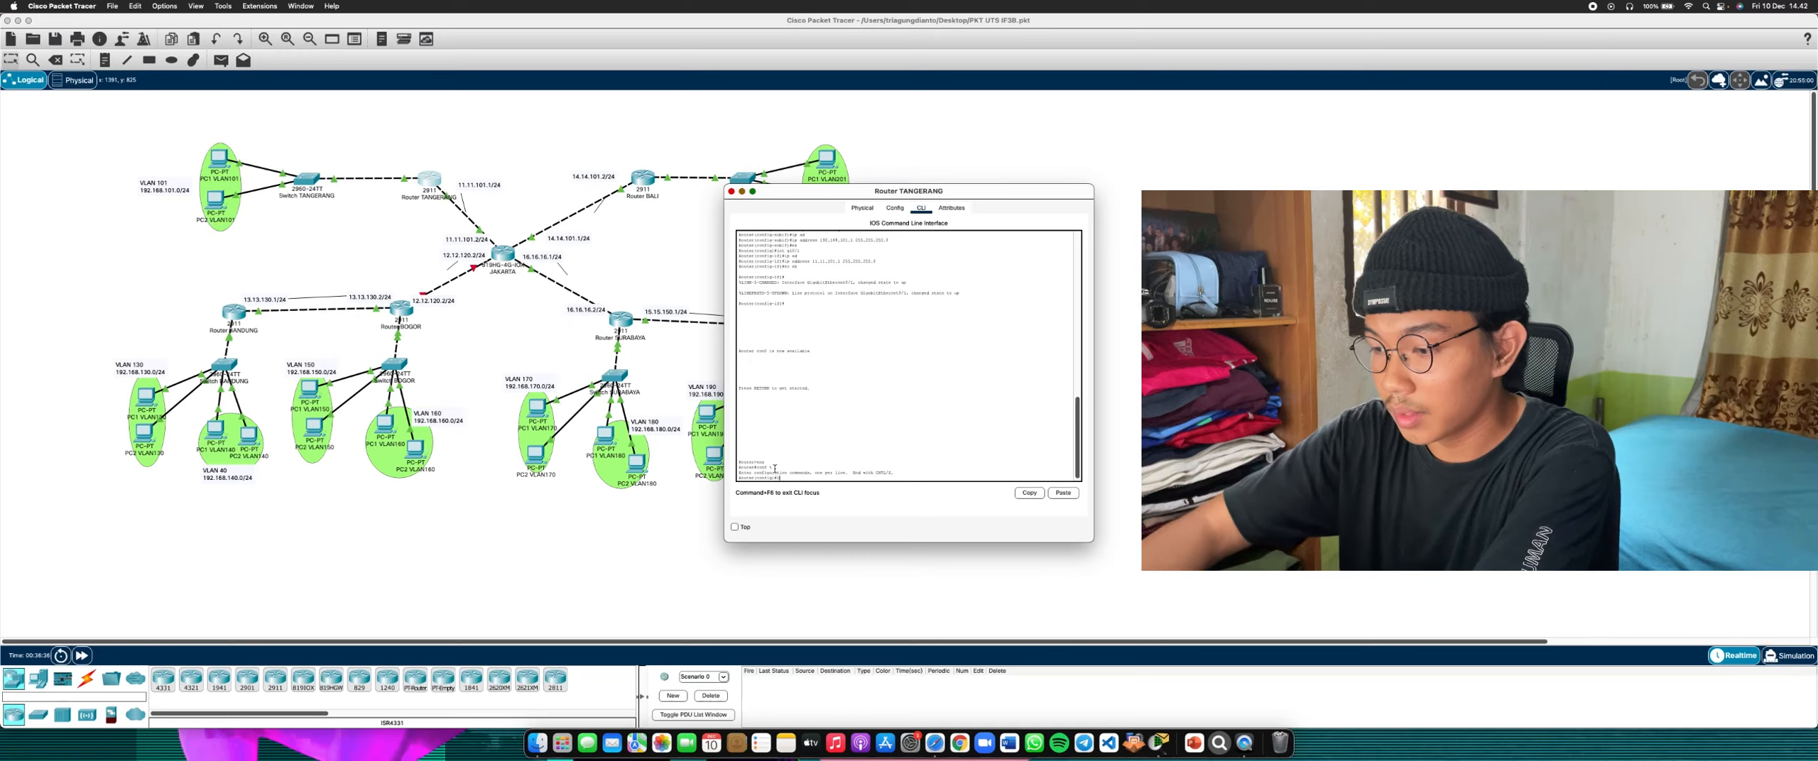
{"action": "type", "text": "ip ?"}
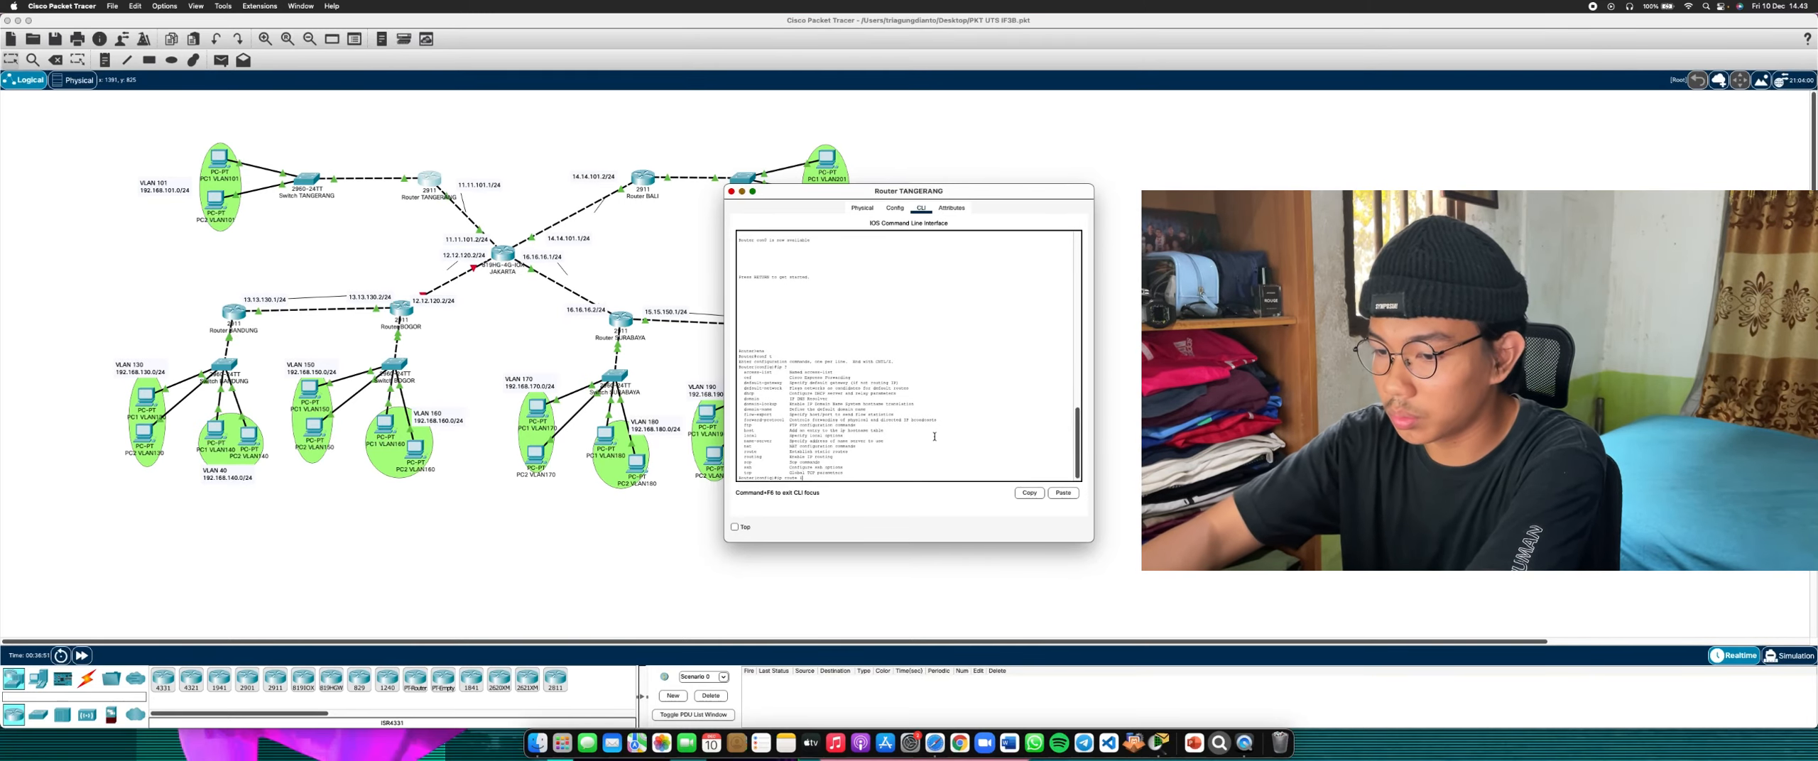
{"action": "type", "text": "192.168."}
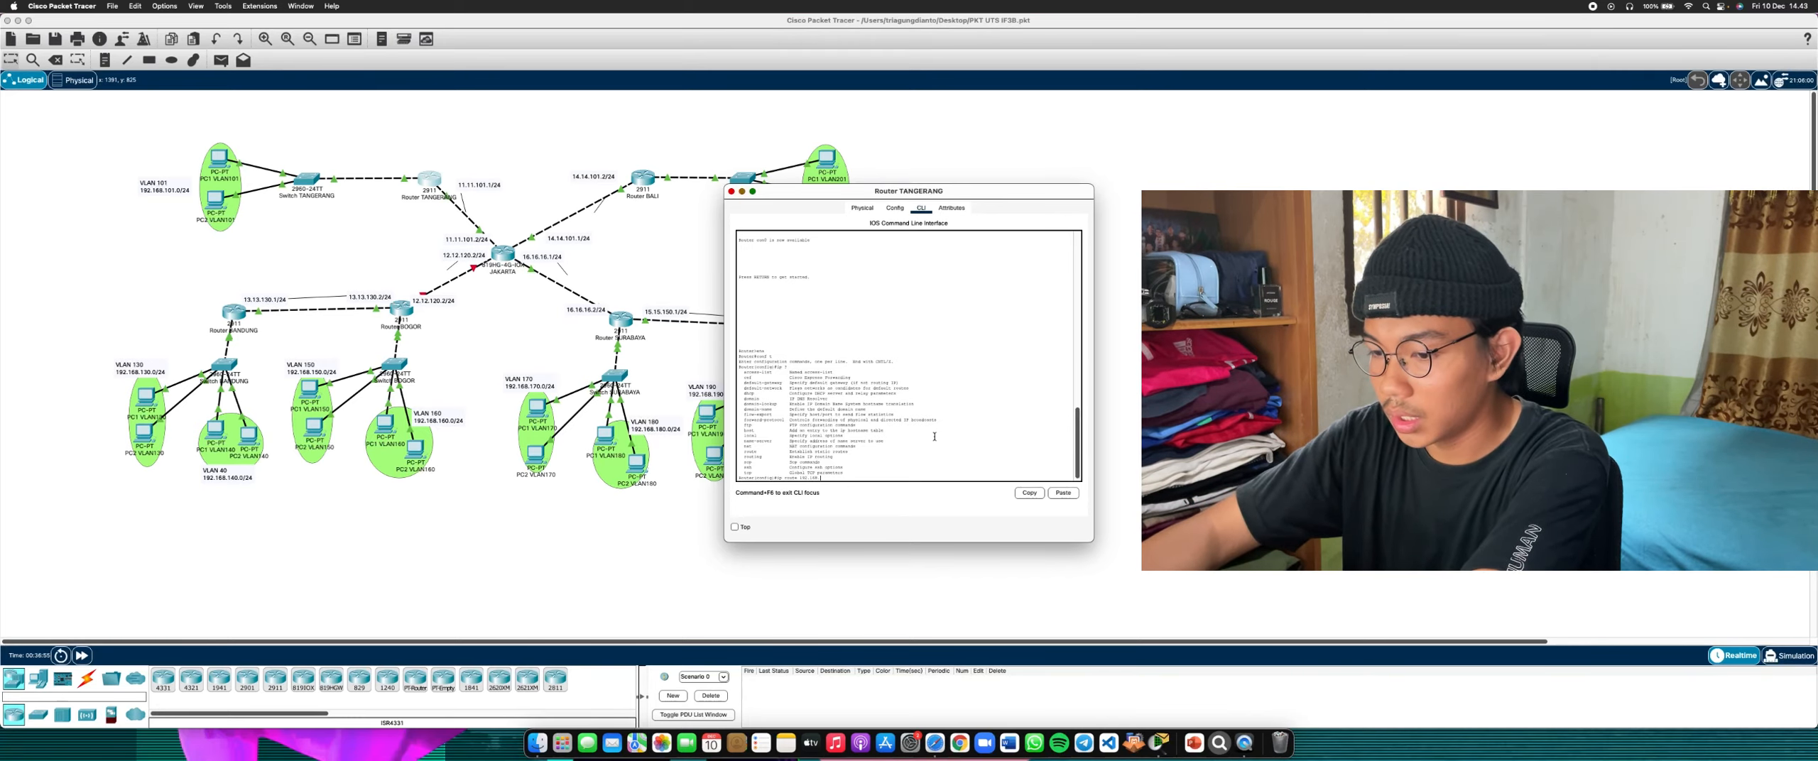
{"action": "type", "text": "201.0 255.255.255.0 14.14.101.2"}
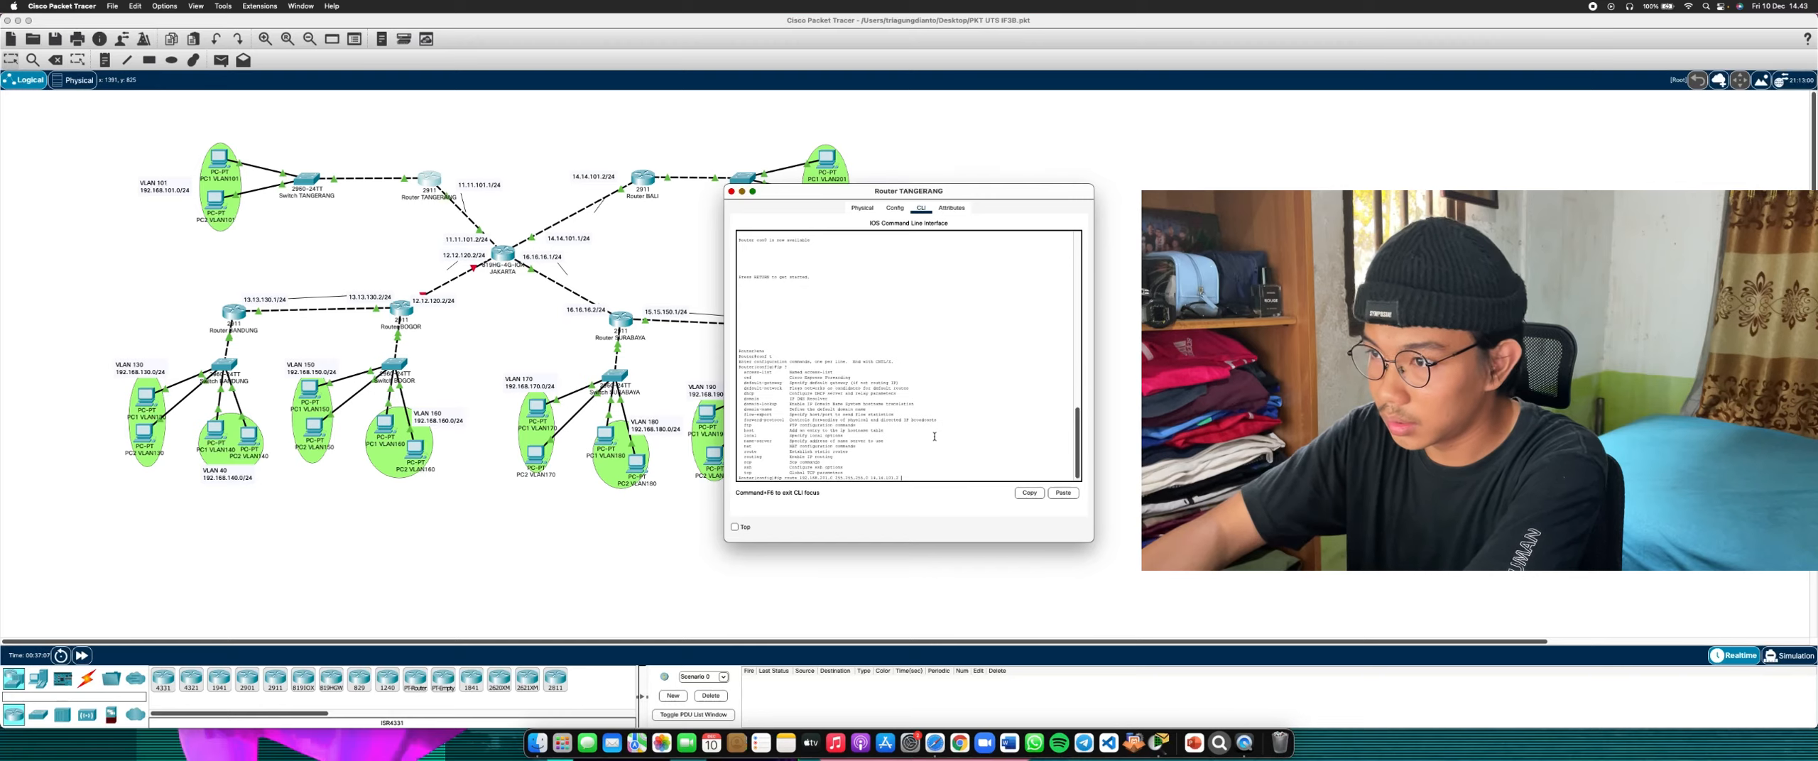
{"action": "key", "text": "Return"}
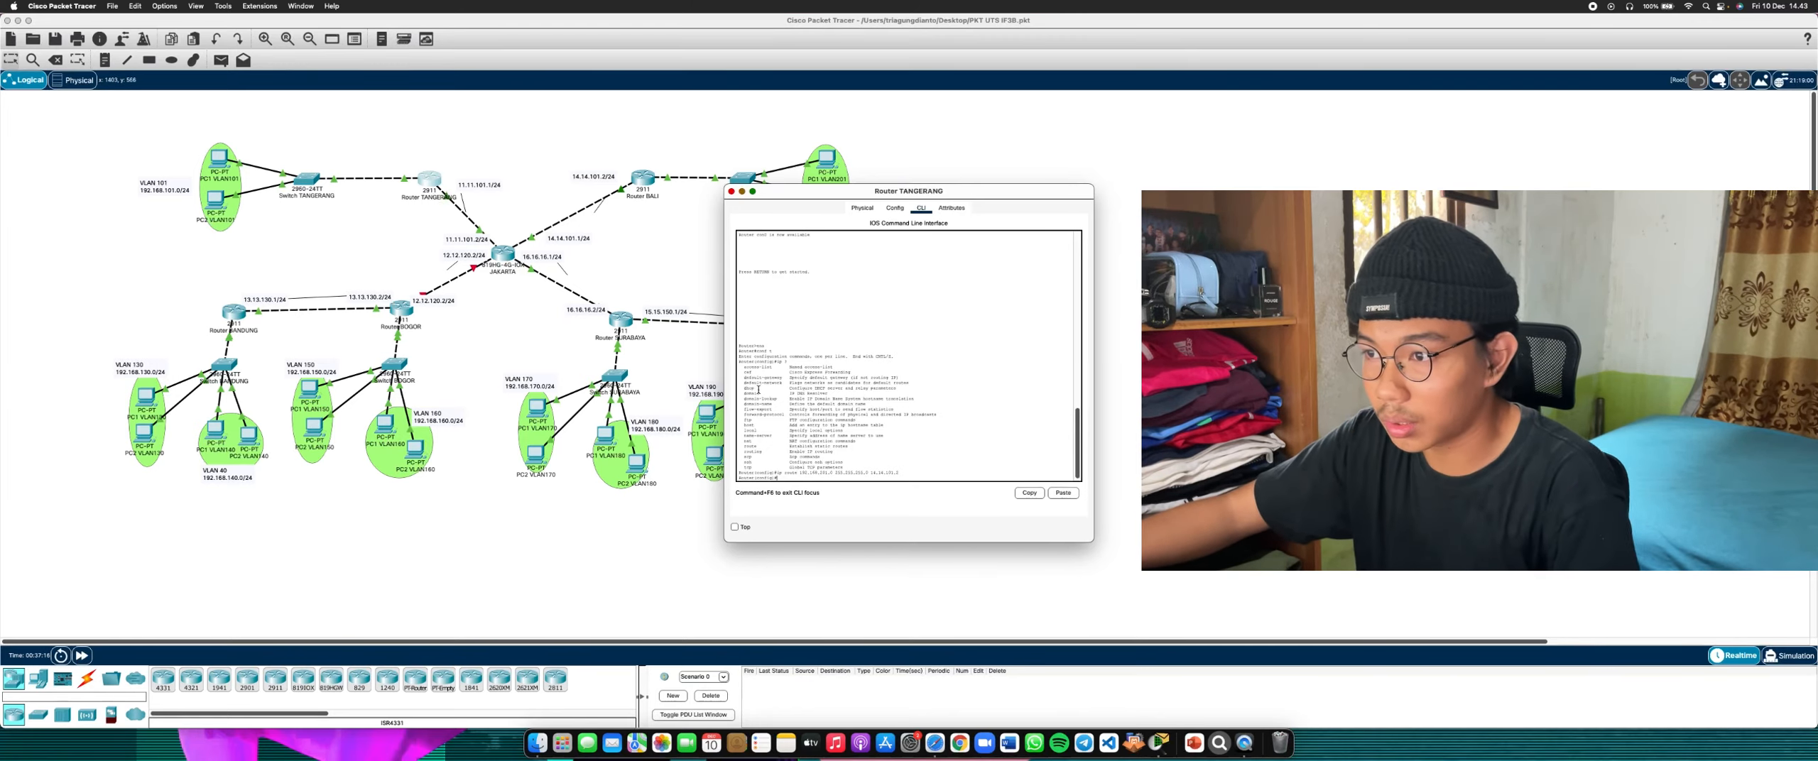
{"action": "key", "text": "super+w"}
Add a static route on Router BALI to 192.168.101.0 with mask 255.255.255.0 through next hop 11.11.101.1
{"action": "left_click", "coordinate": [643, 180]}
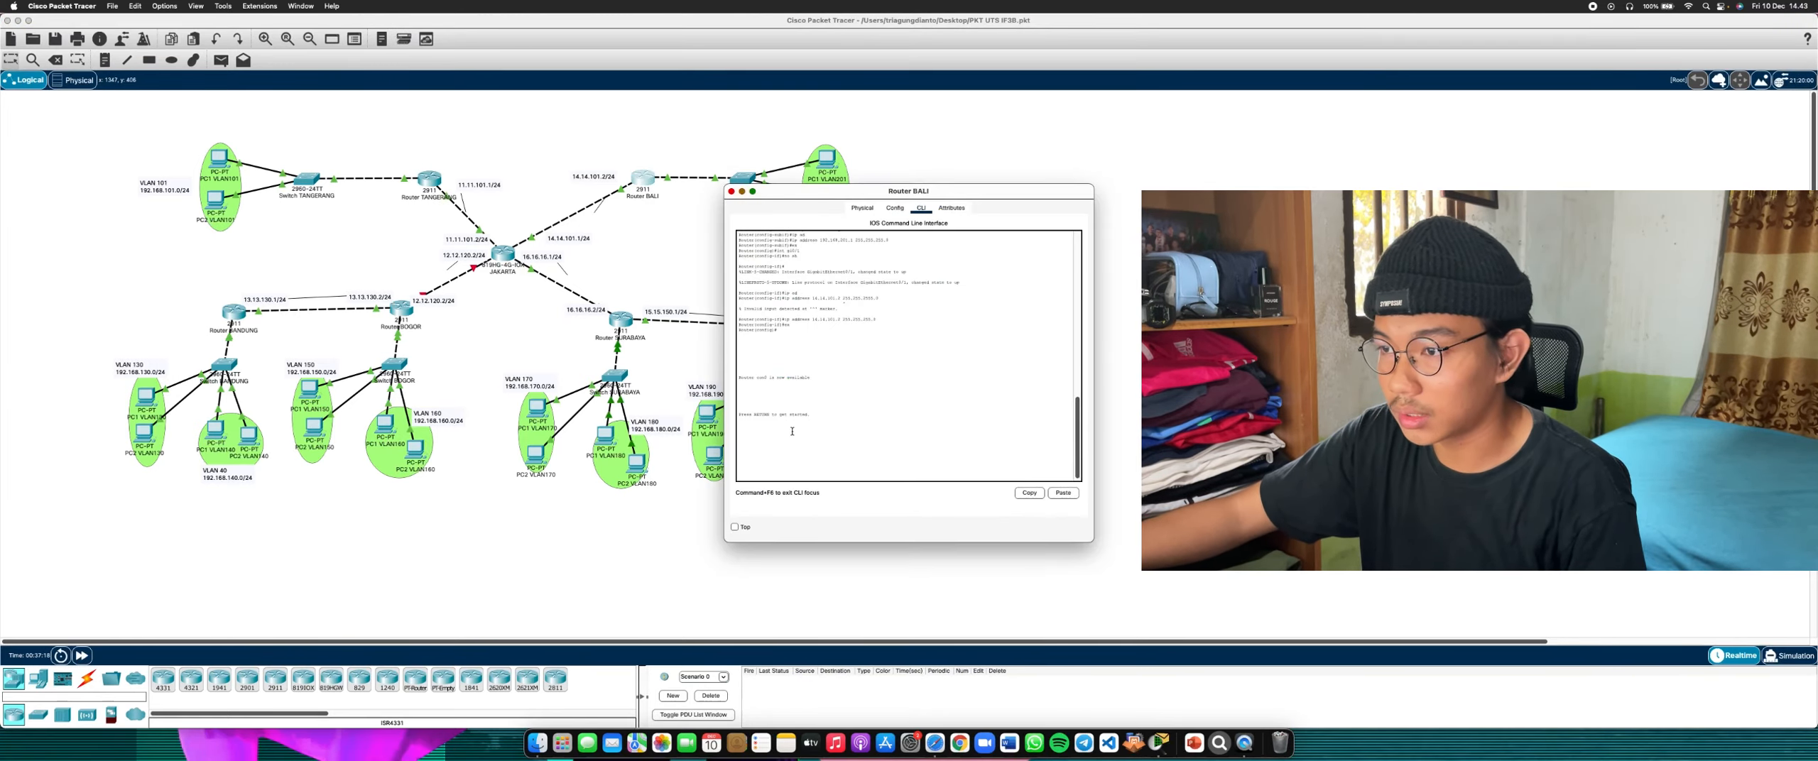
{"action": "key", "text": "Return"}
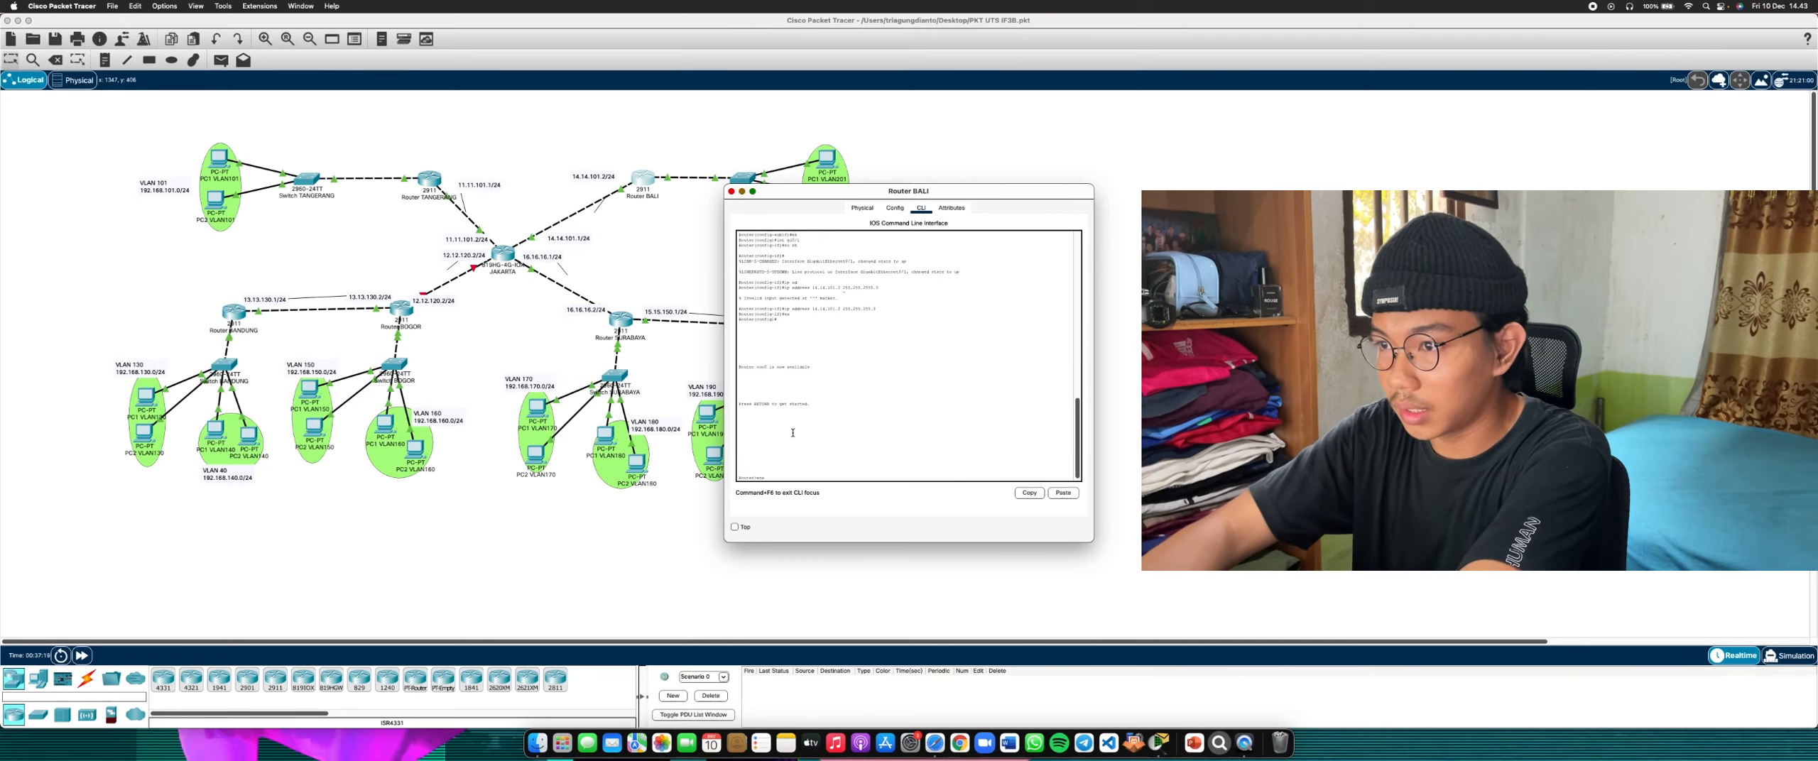
{"action": "type", "text": "ena"}
{"action": "key", "text": "Return"}
{"action": "type", "text": "conf t"}
{"action": "key", "text": "Return"}
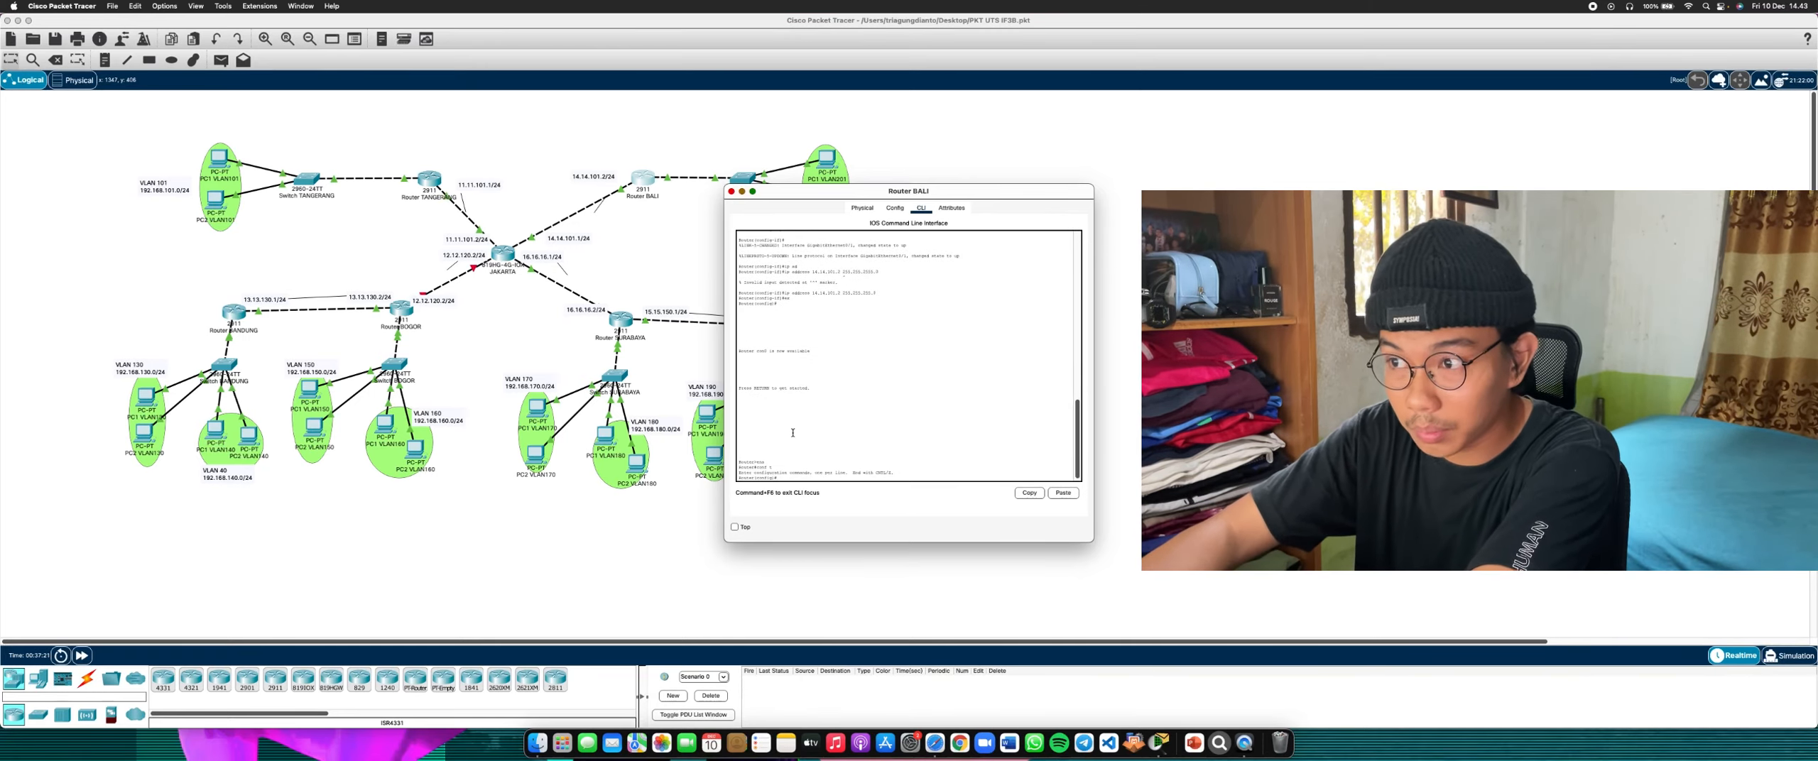
{"action": "type", "text": "ip"}
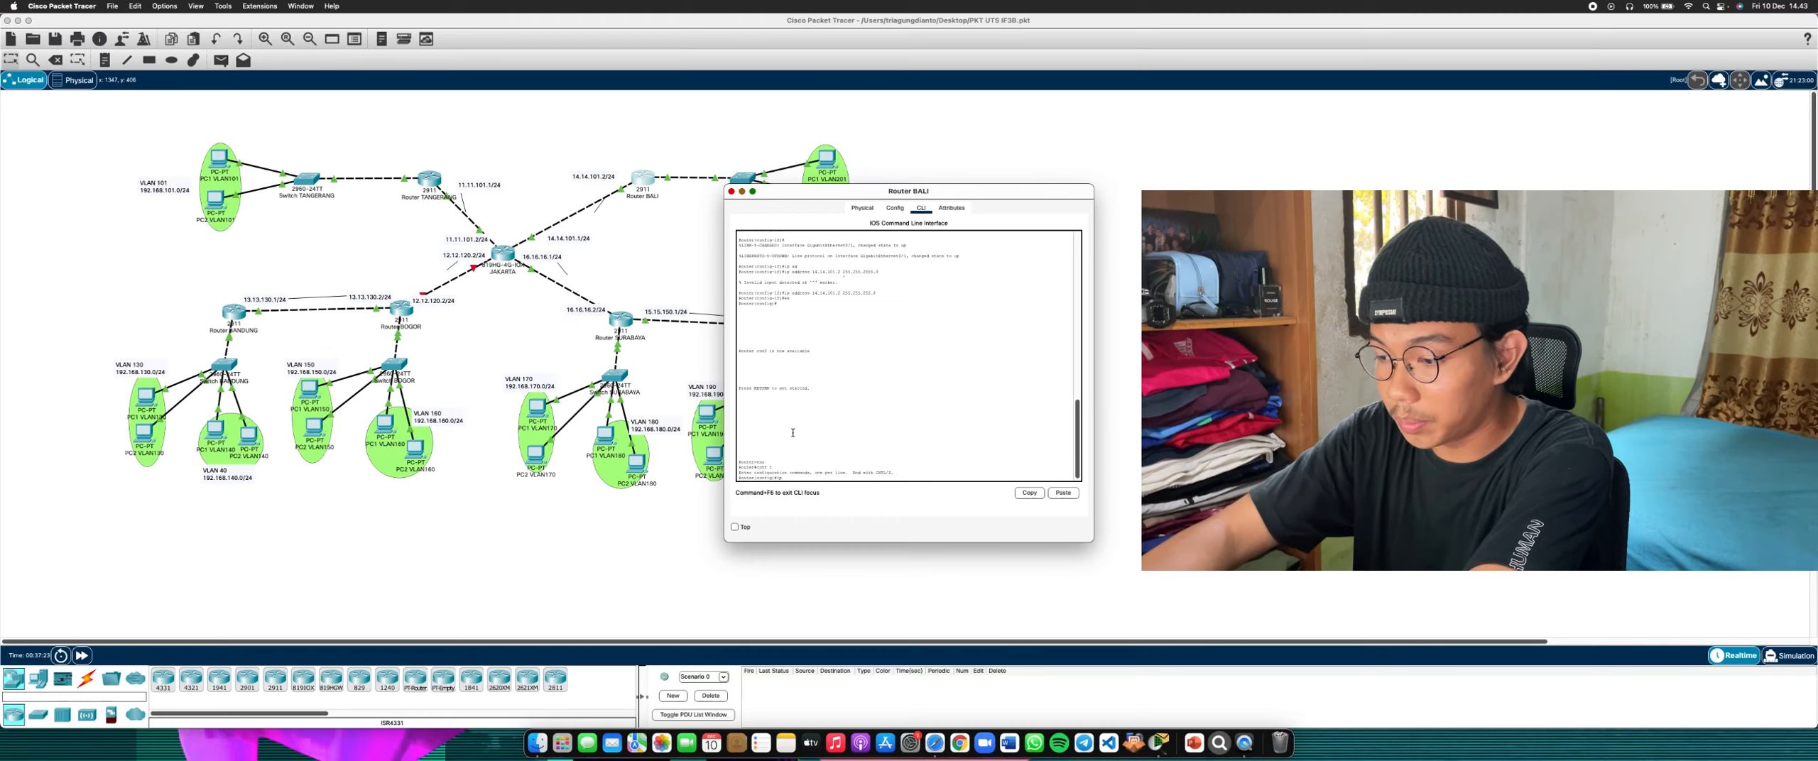
{"action": "type", "text": " ?"}
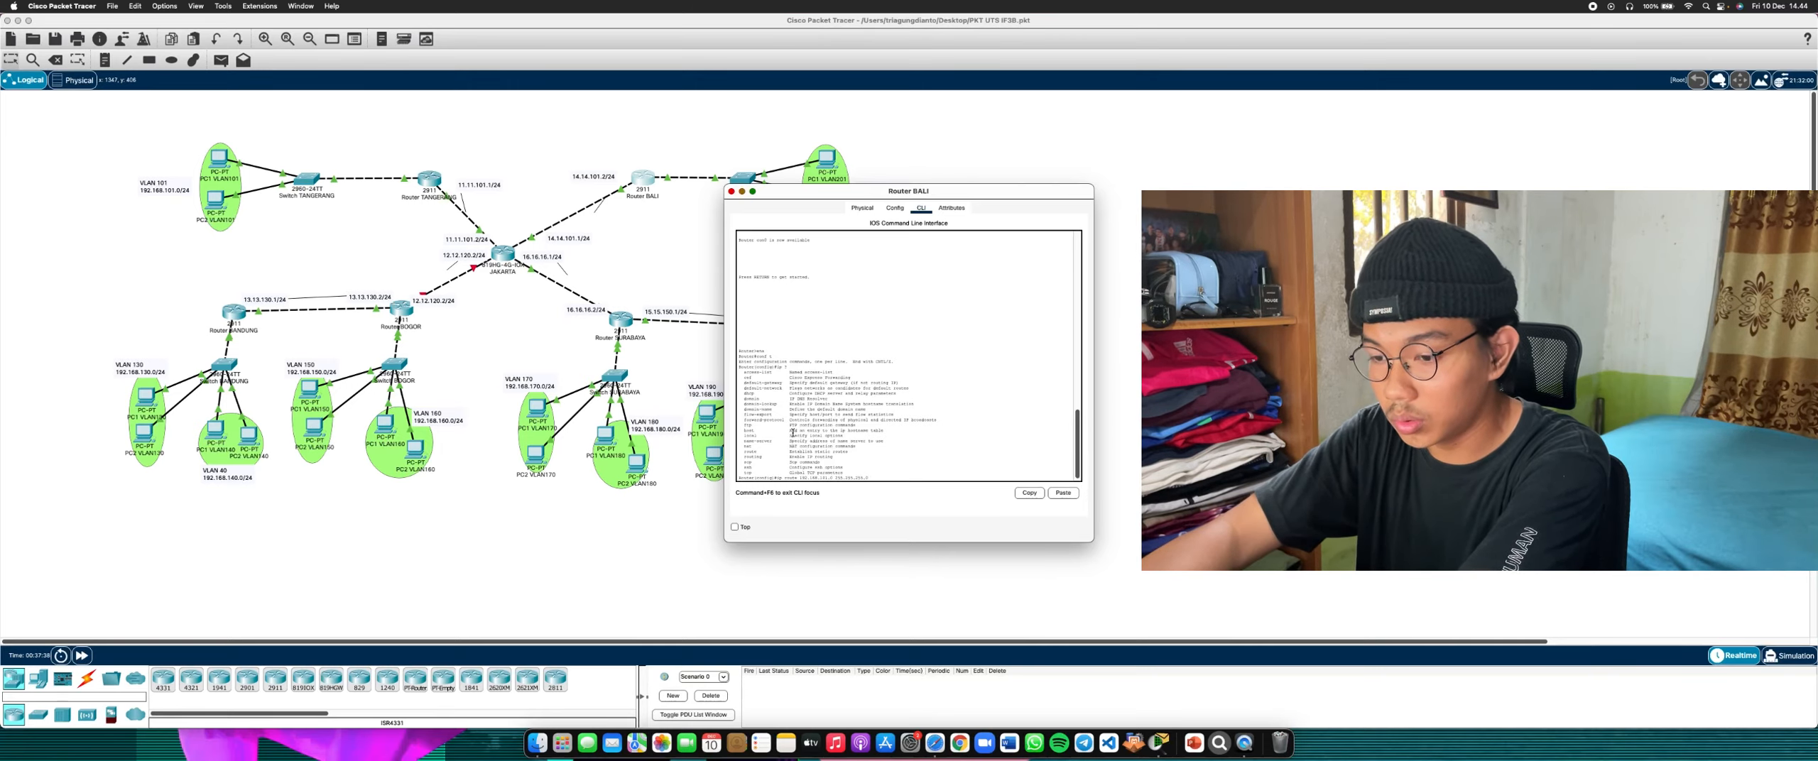
{"action": "type", "text": ".11.101.1"}
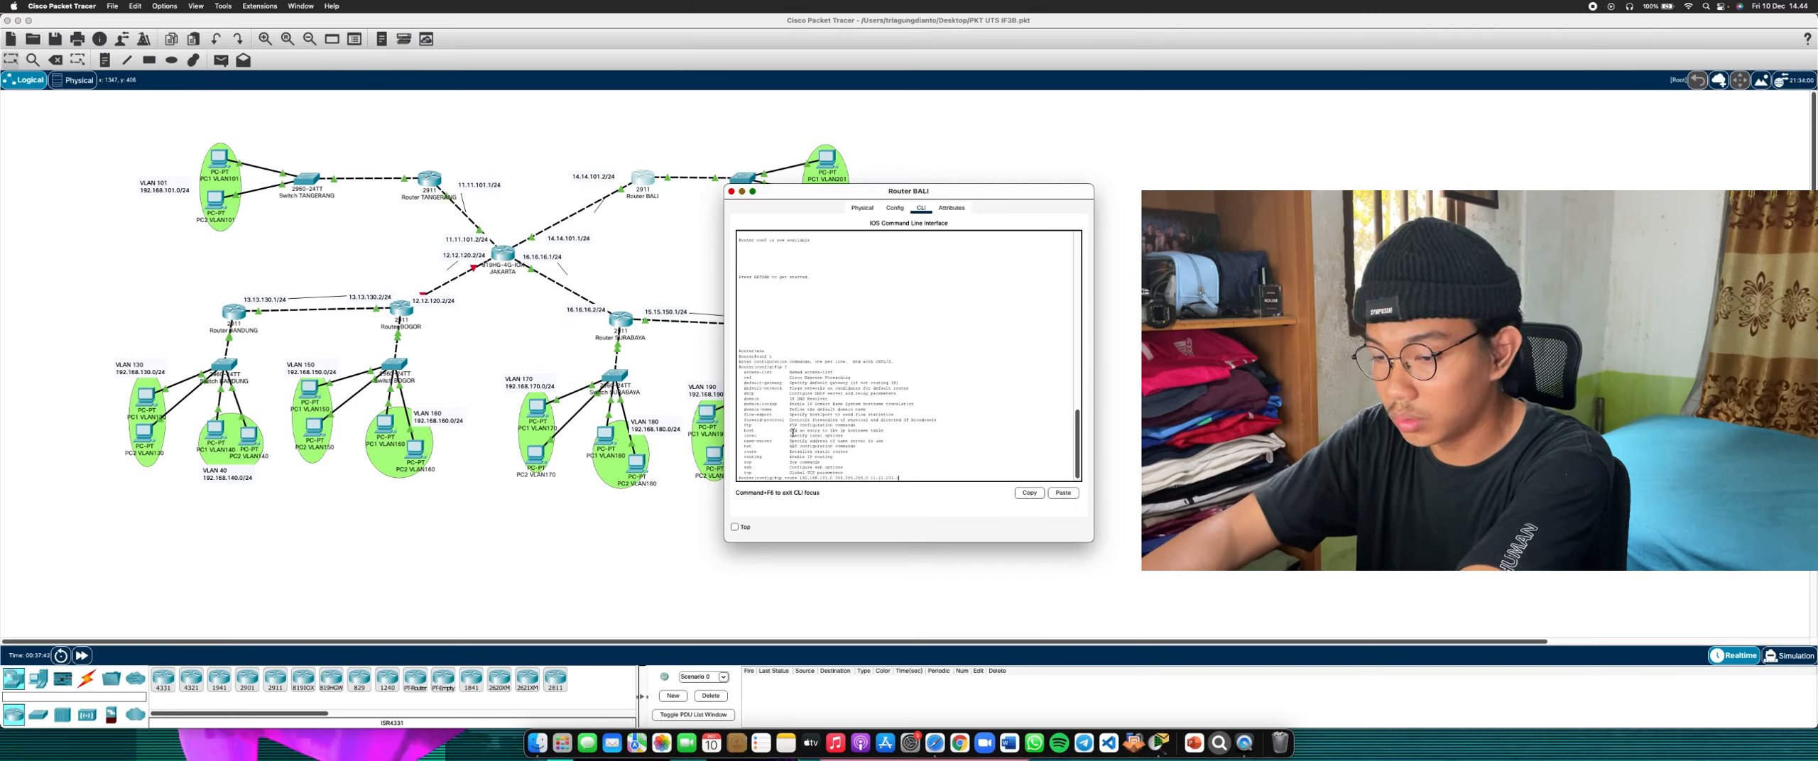
{"action": "key", "text": "Return"}
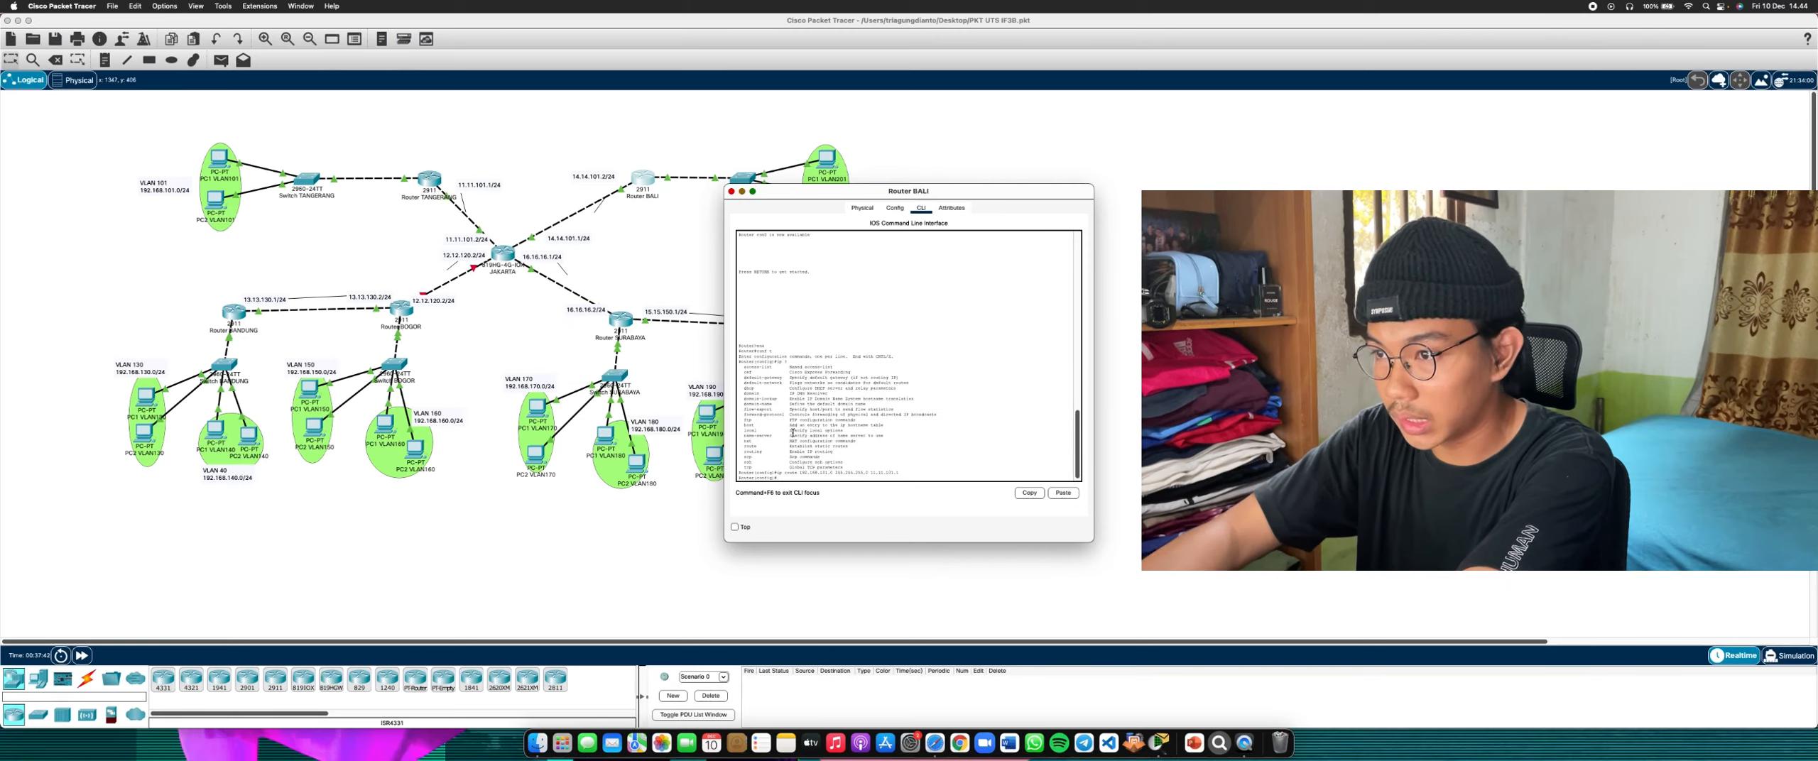
{"action": "left_click", "coordinate": [646, 270]}
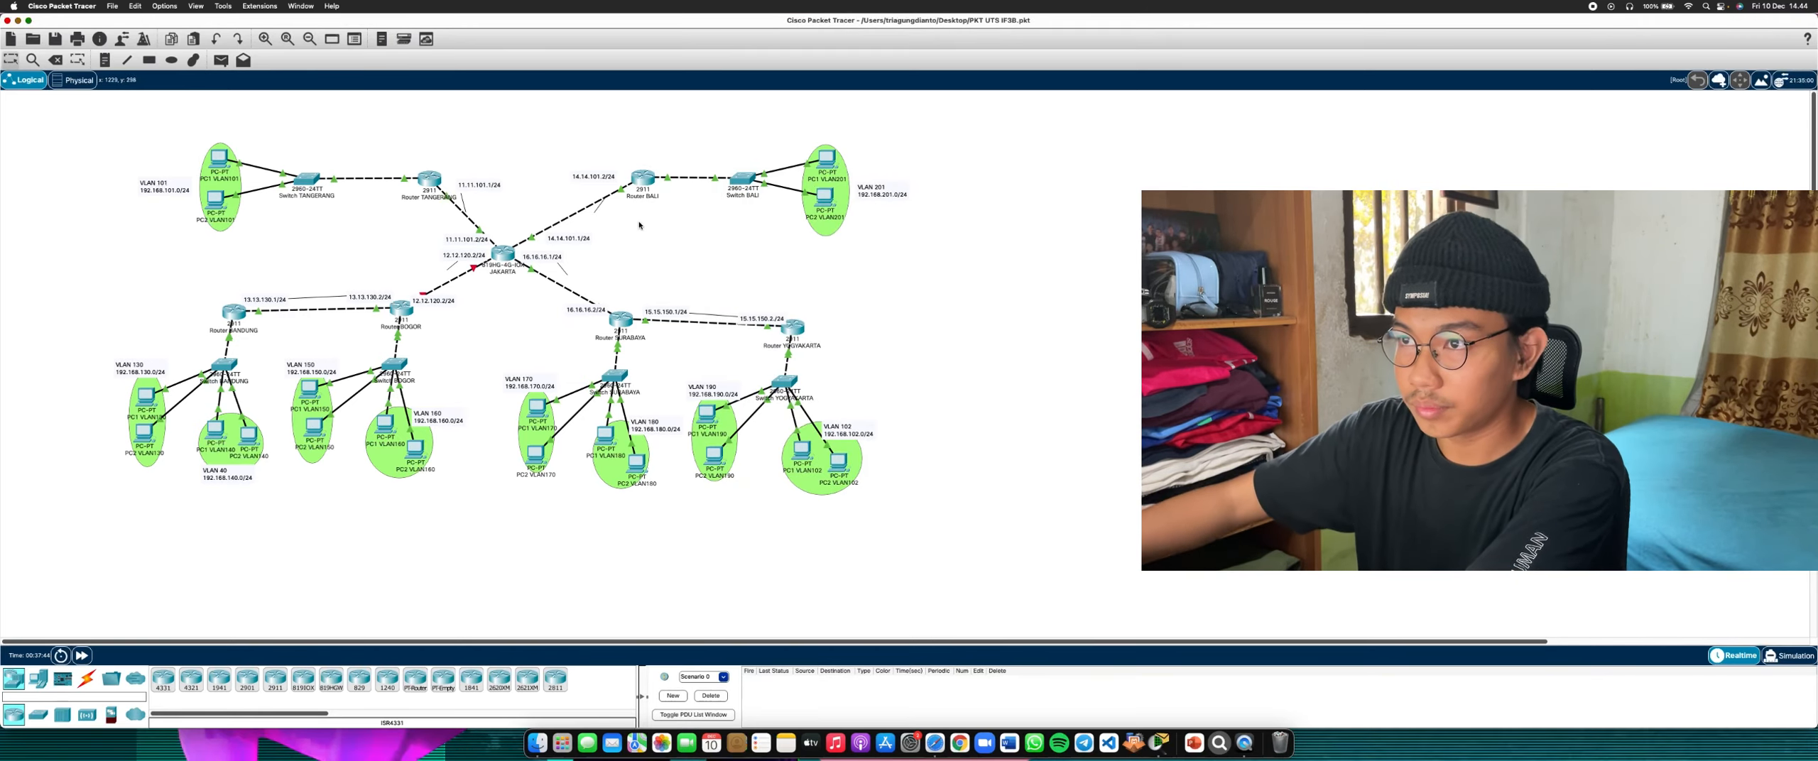
Review the port details of Router BALI and Router TANGERANG and the last static route command entered on Router TANGERANG
{"action": "mouse_move", "coordinate": [652, 181]}
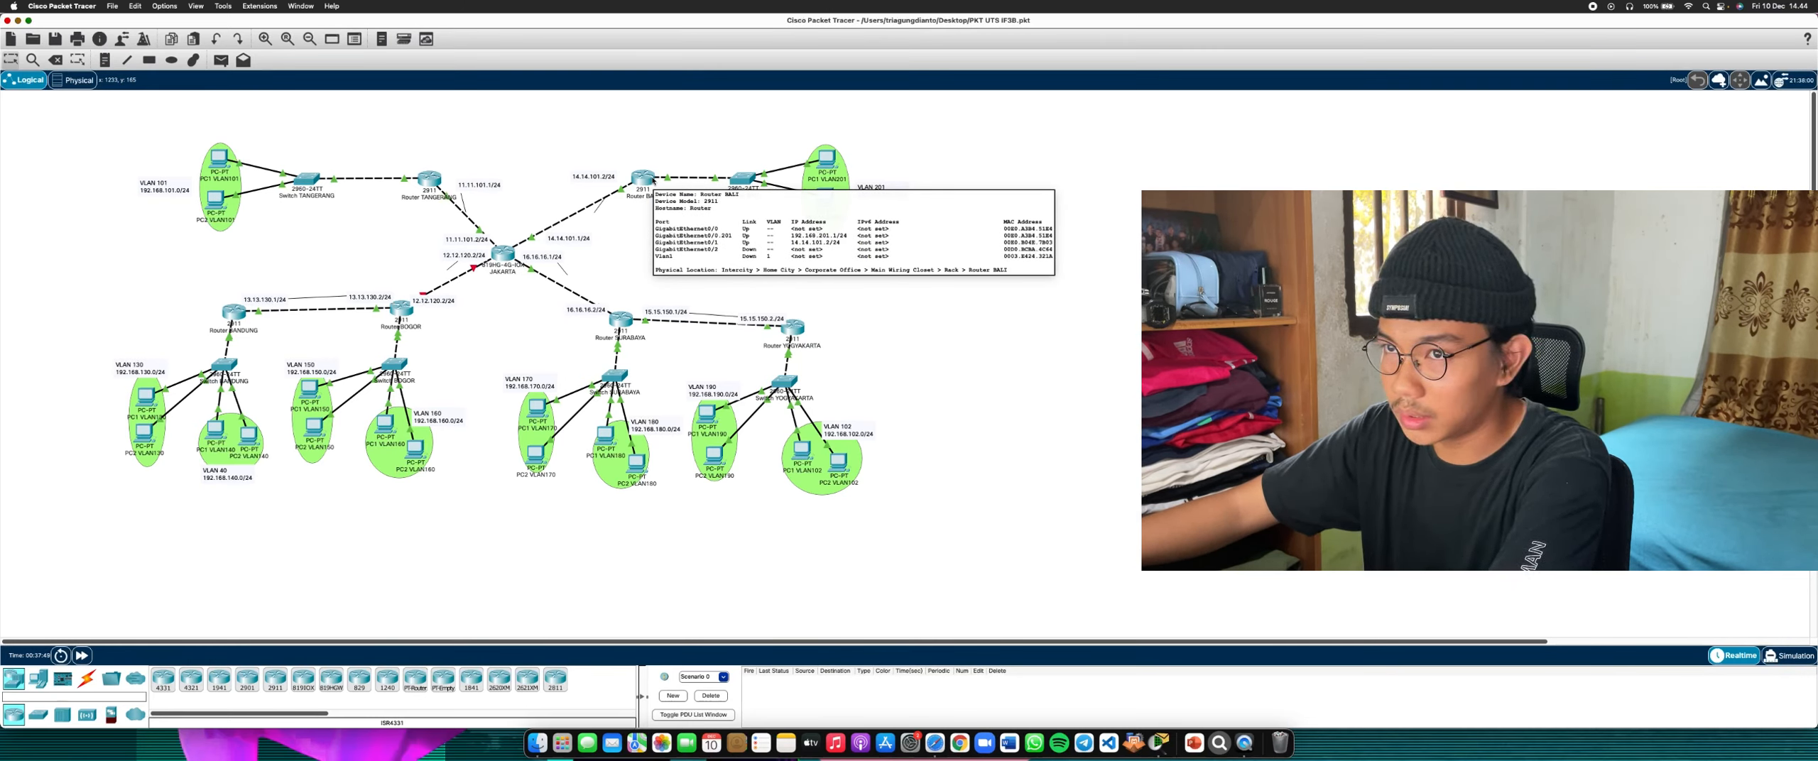
{"action": "left_click", "coordinate": [429, 179]}
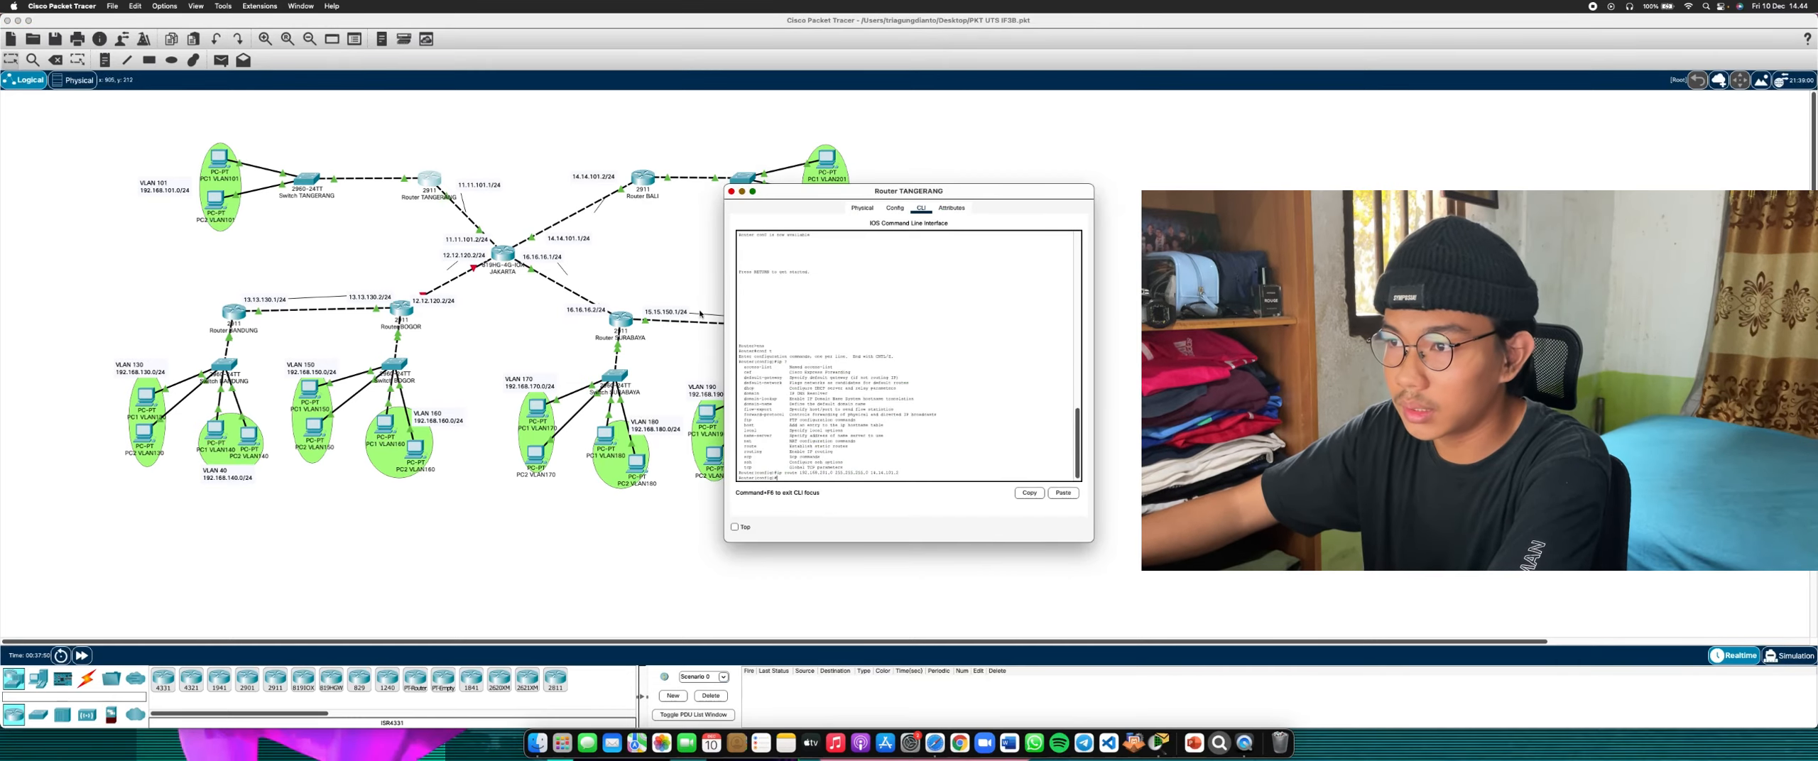
{"action": "key", "text": "Up"}
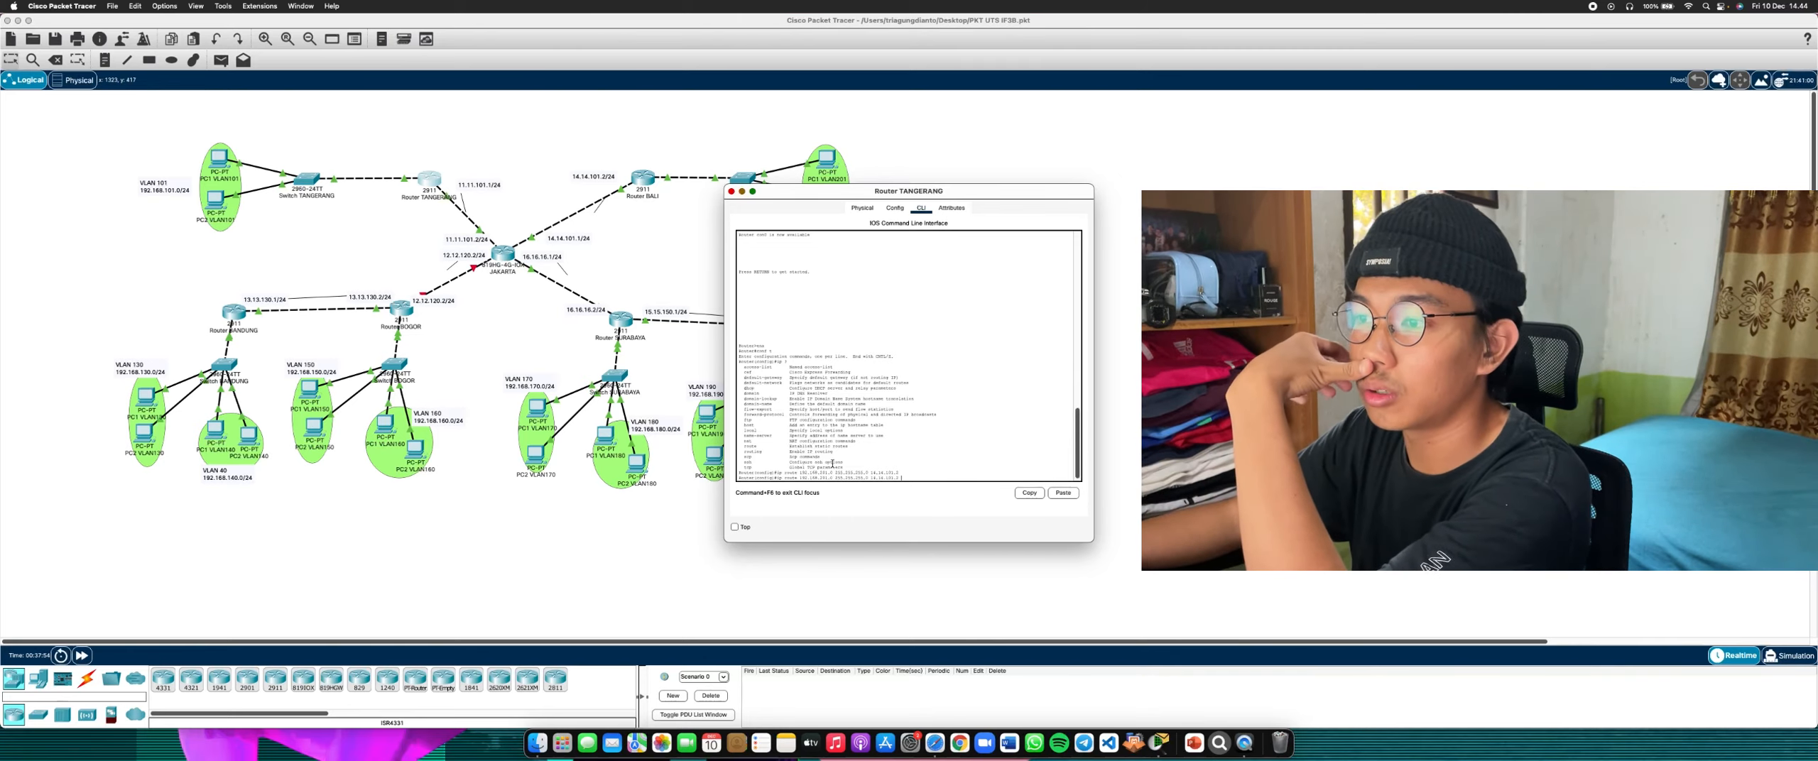
{"action": "left_click", "coordinate": [666, 223]}
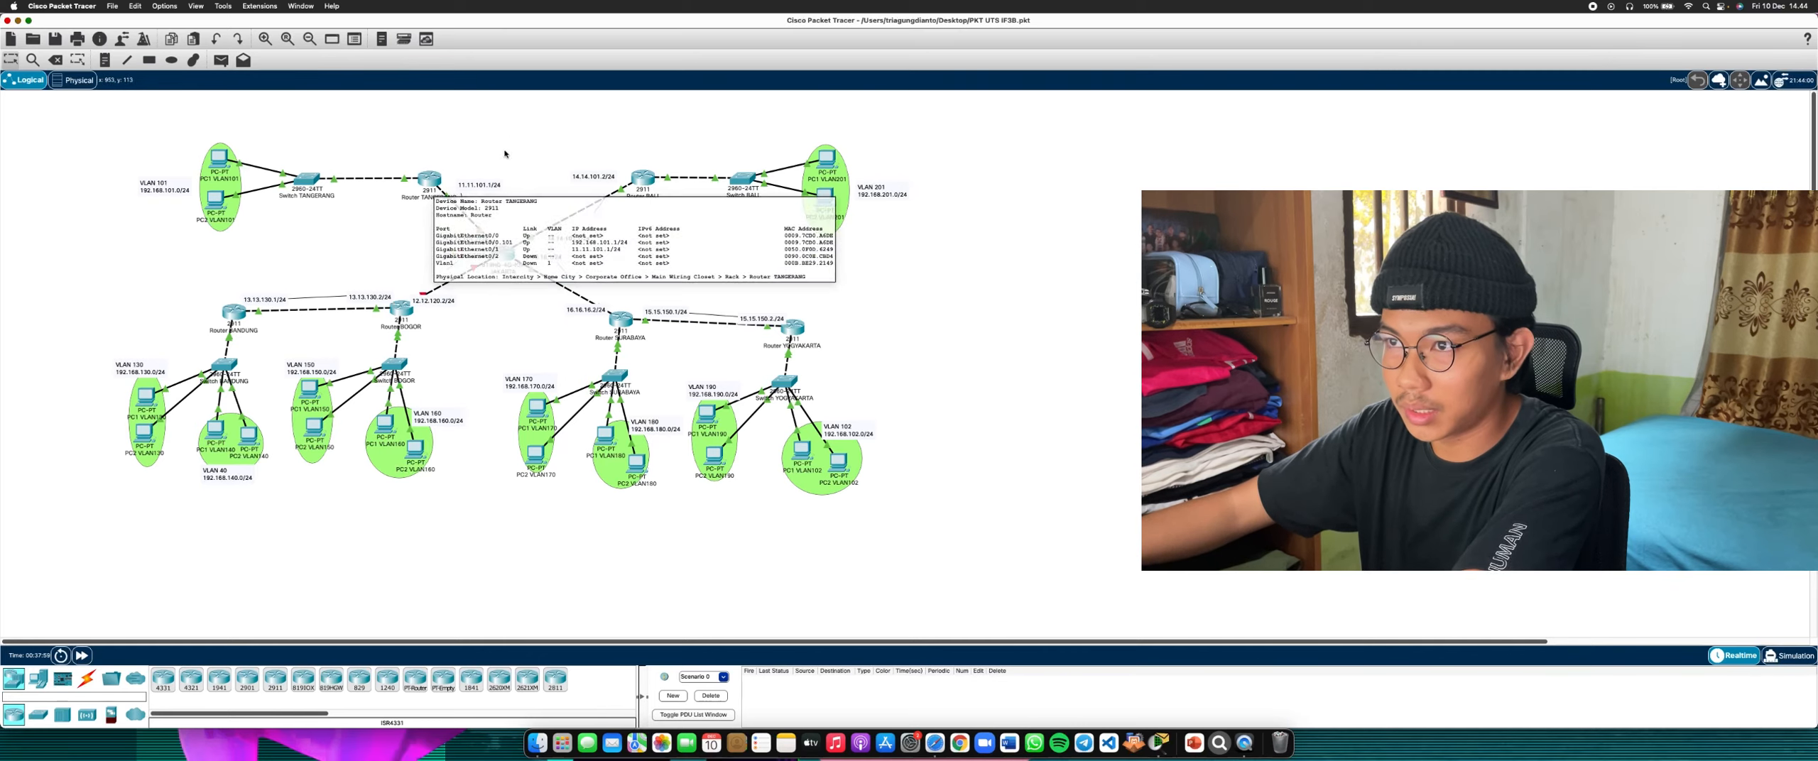
{"action": "left_click", "coordinate": [649, 179]}
{"action": "left_click", "coordinate": [584, 164]}
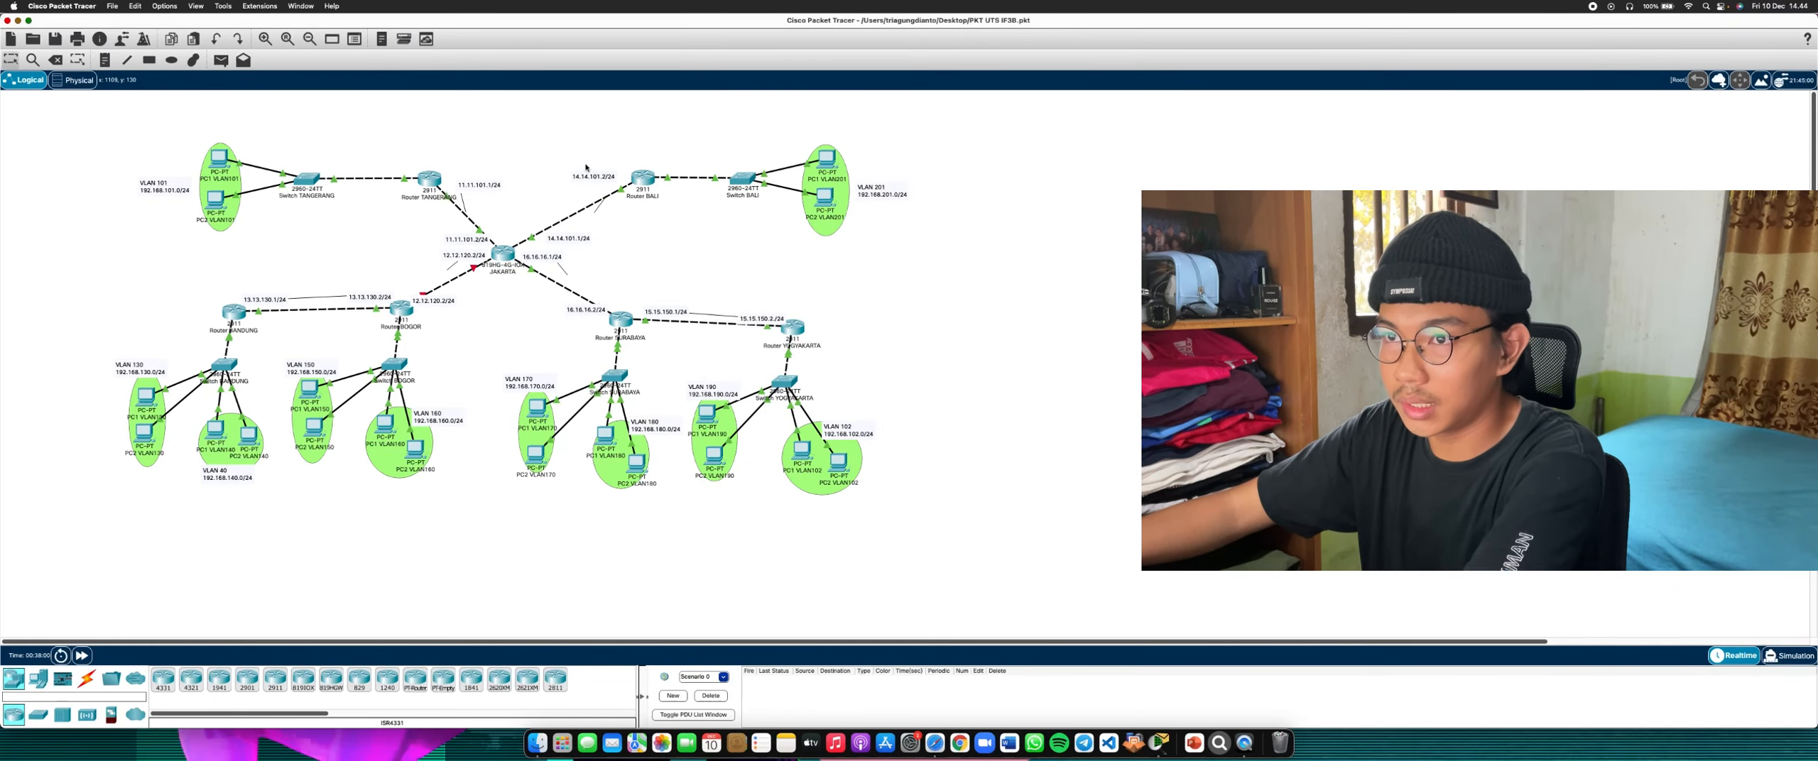
Send a simple test PDU three times from PC1 VLAN101 in TANGERANG to PC1 VLAN201 in BALI
{"action": "left_click", "coordinate": [221, 60]}
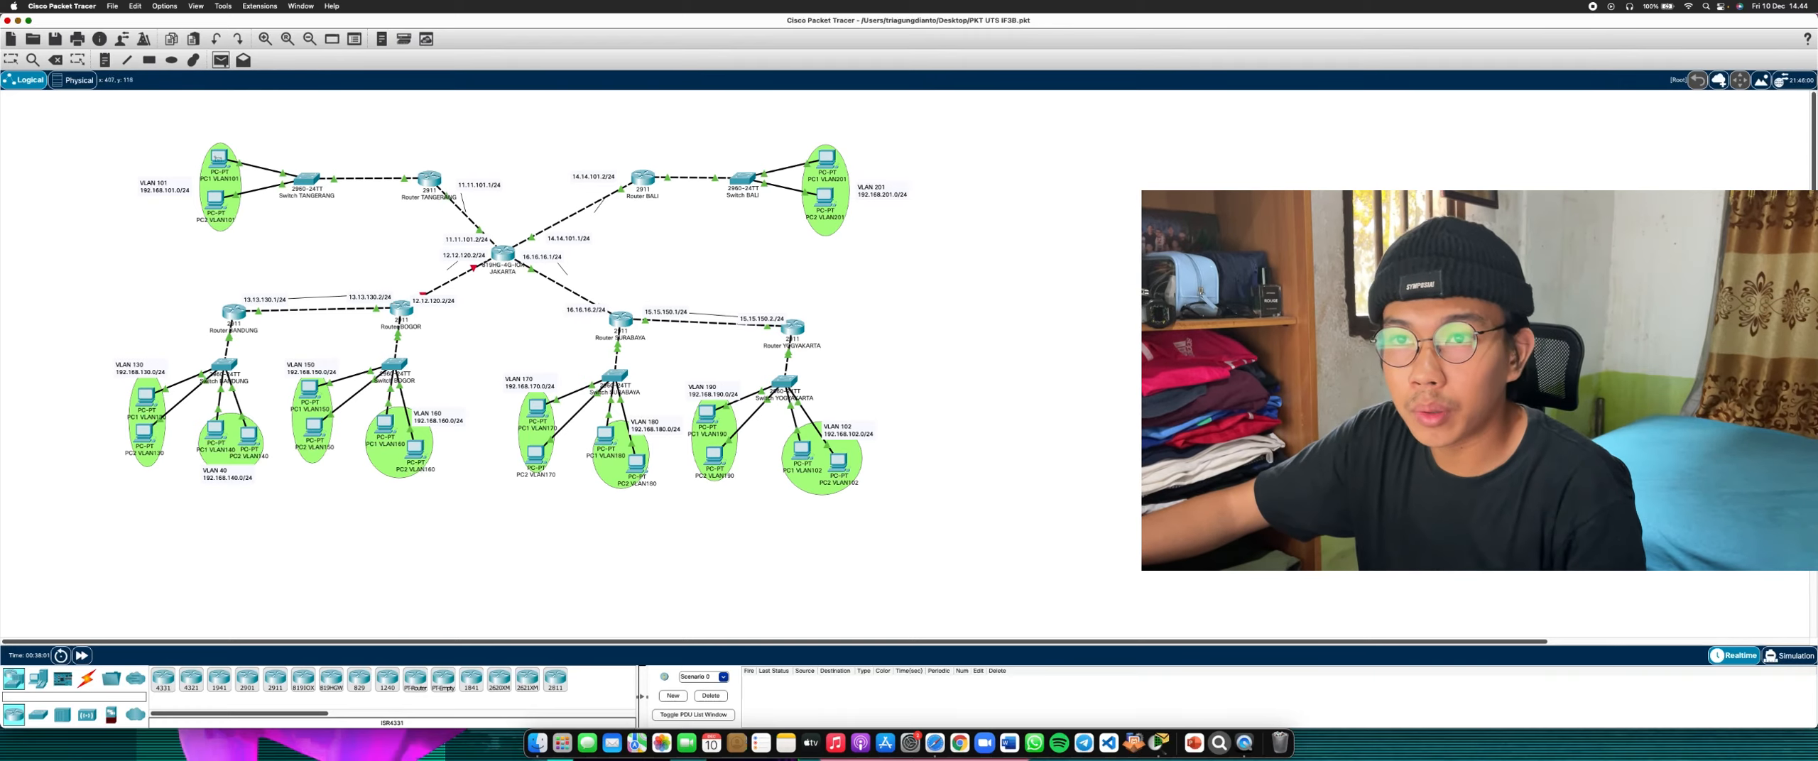
{"action": "left_click", "coordinate": [225, 162]}
{"action": "left_click", "coordinate": [828, 163]}
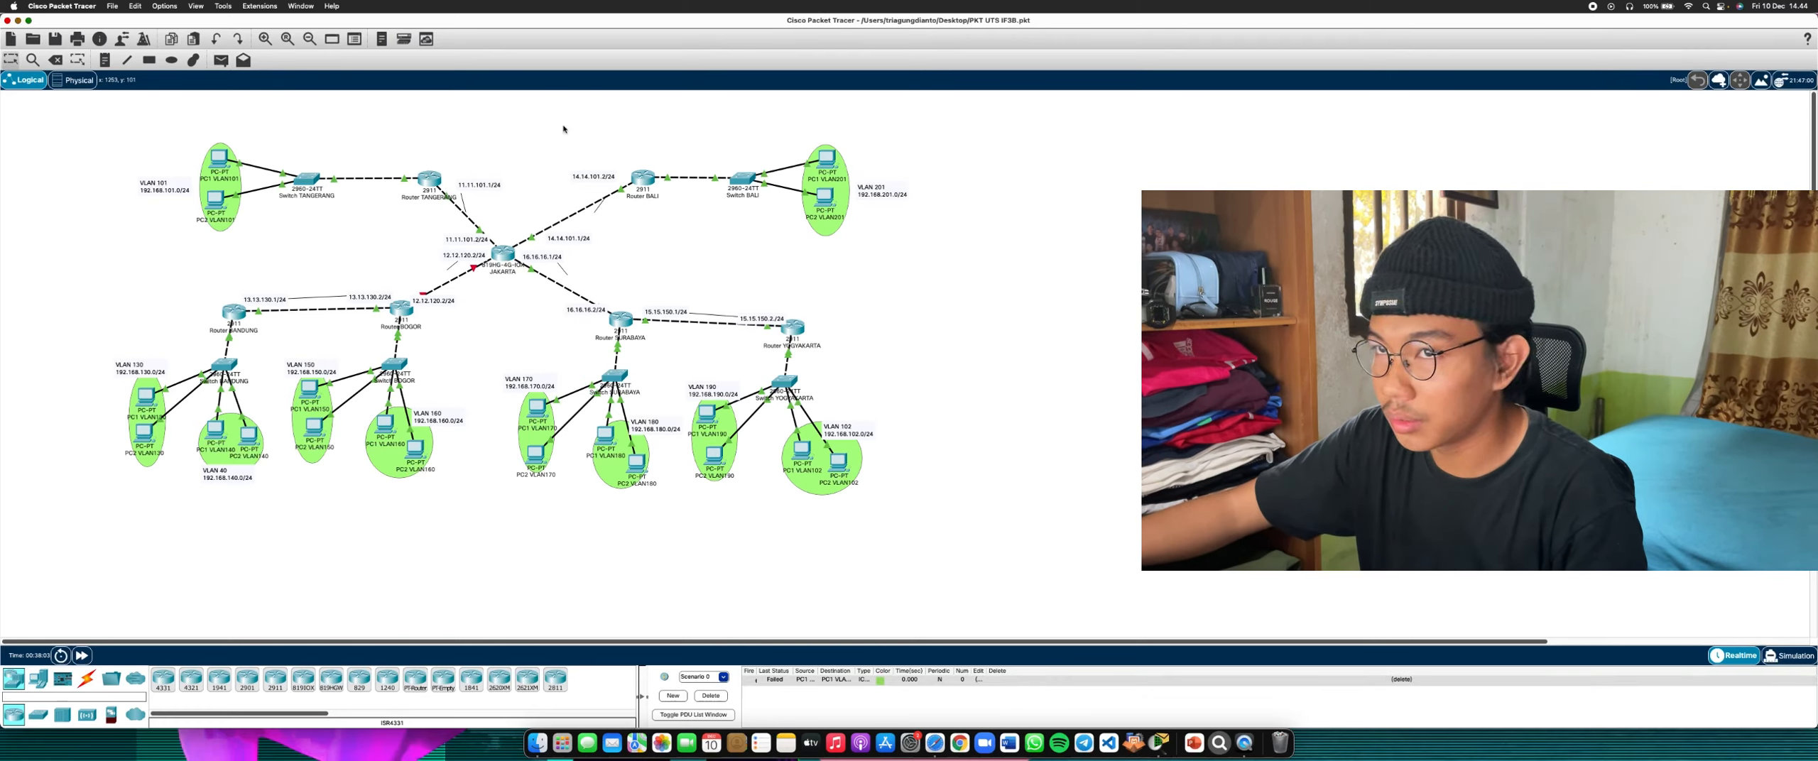
{"action": "left_click", "coordinate": [221, 60]}
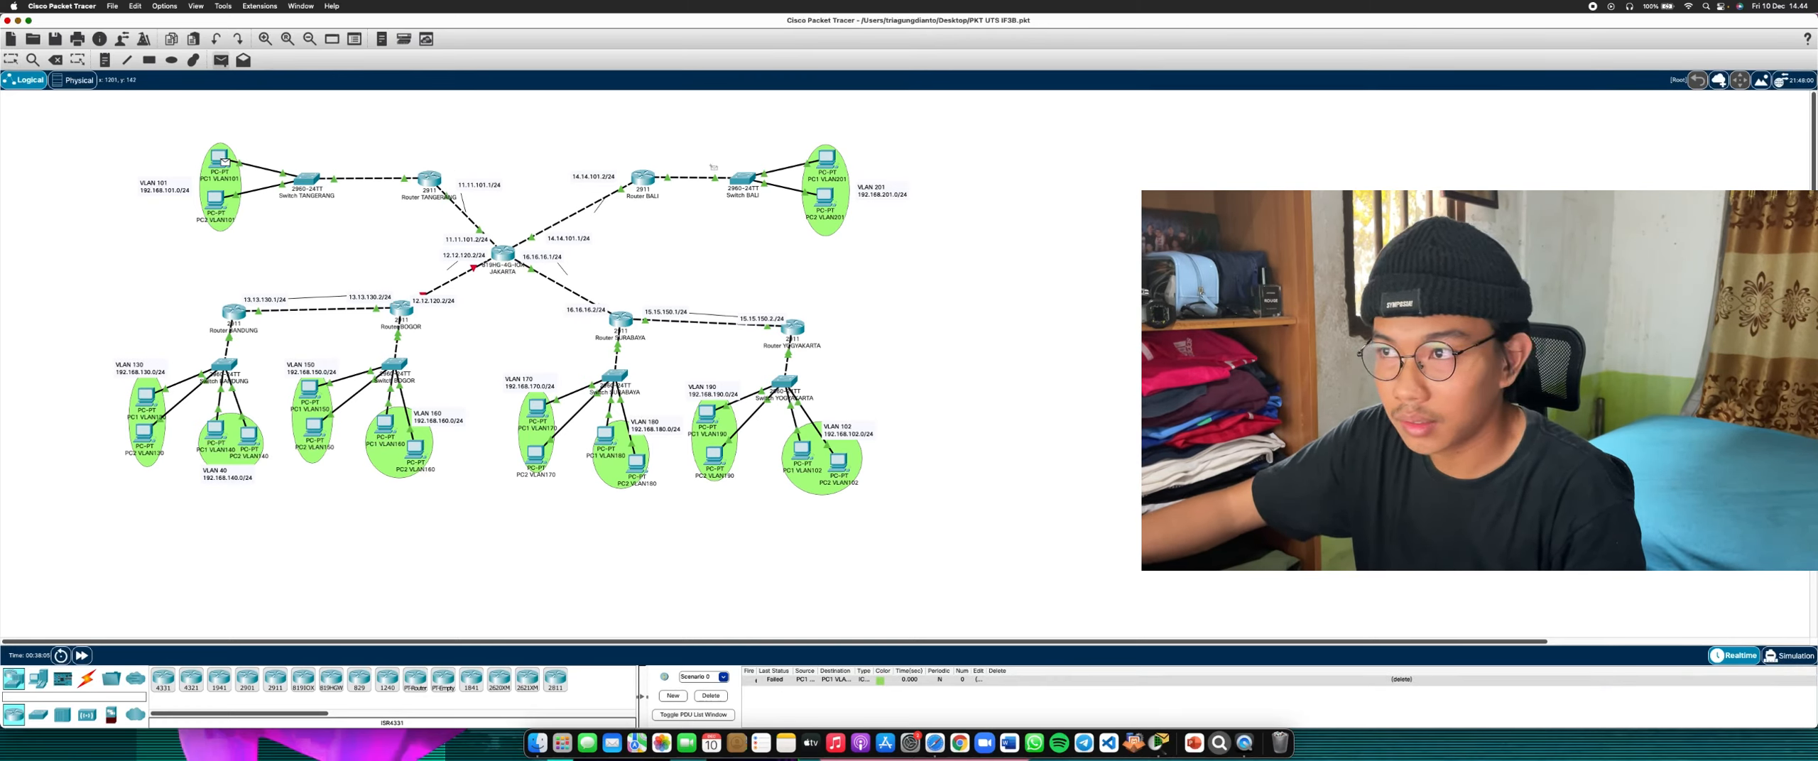
{"action": "left_click", "coordinate": [224, 162]}
{"action": "left_click", "coordinate": [828, 159]}
{"action": "left_click", "coordinate": [220, 60]}
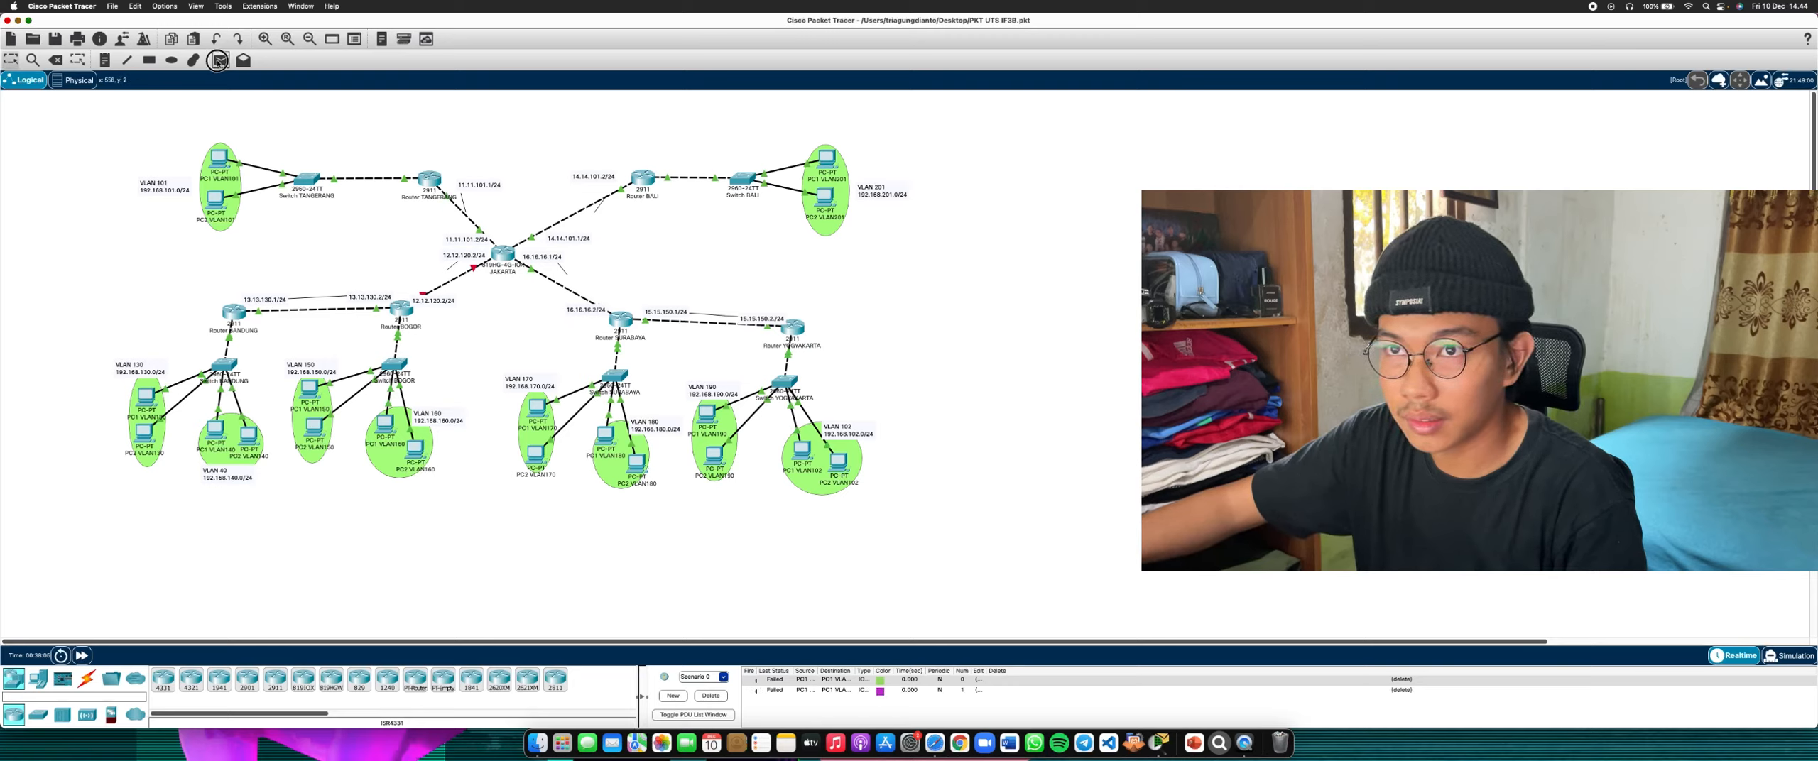
{"action": "left_click", "coordinate": [224, 162]}
{"action": "left_click", "coordinate": [827, 160]}
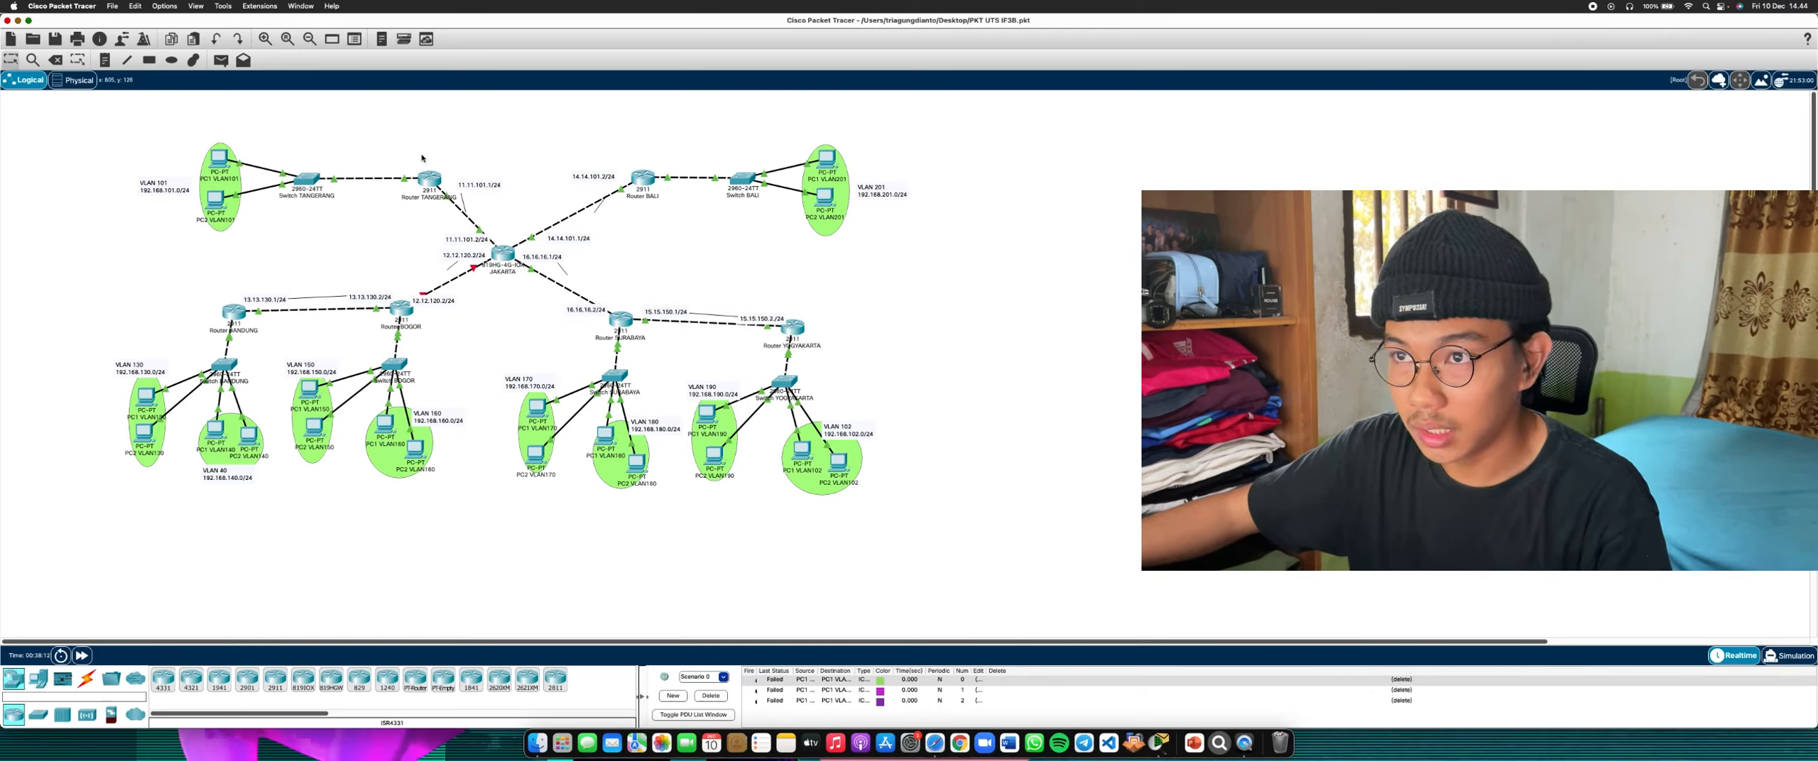
Examine the JAKARTA router's command line and the link addresses between it and the TANGERANG and BALI routers
{"action": "left_click_drag", "start_coordinate": [403, 151], "coordinate": [665, 212]}
{"action": "left_click", "coordinate": [660, 209]}
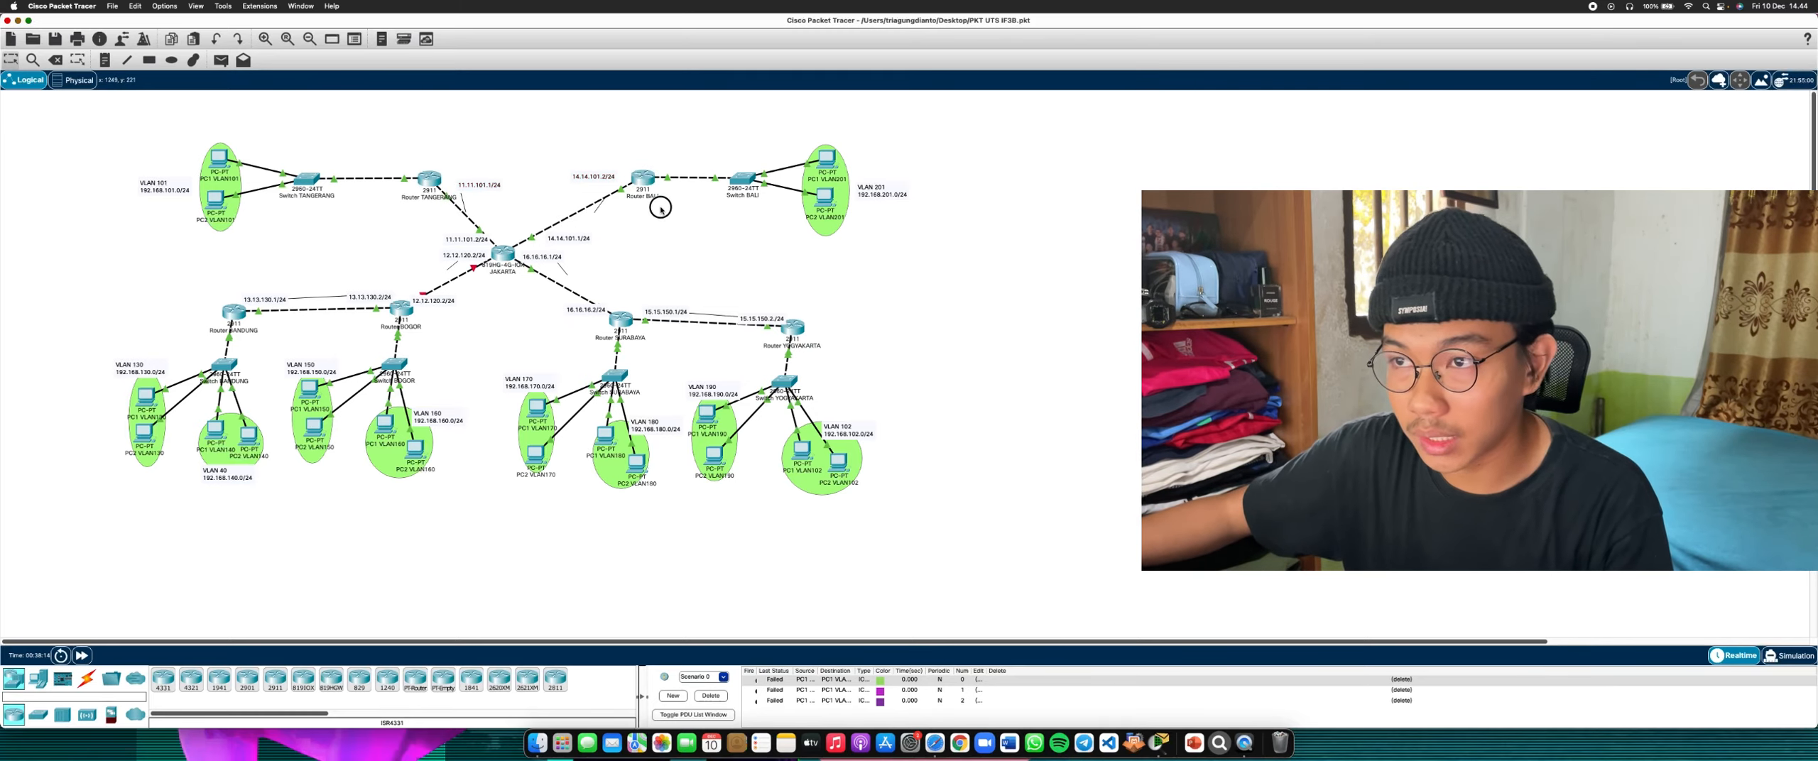
{"action": "left_click_drag", "start_coordinate": [430, 229], "coordinate": [575, 292]}
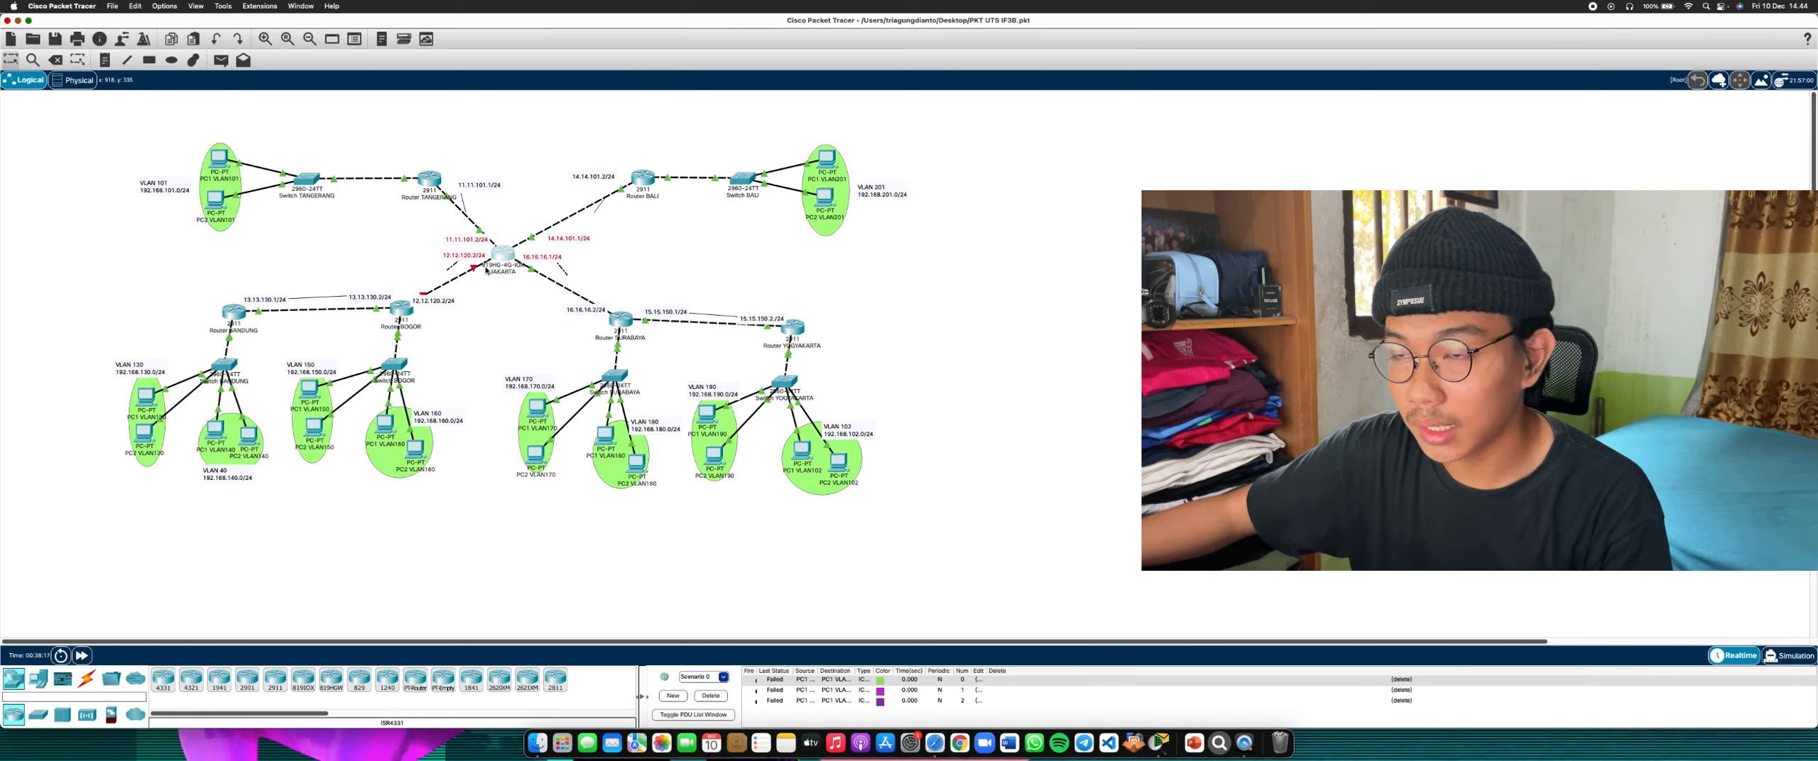
{"action": "mouse_move", "coordinate": [490, 269]}
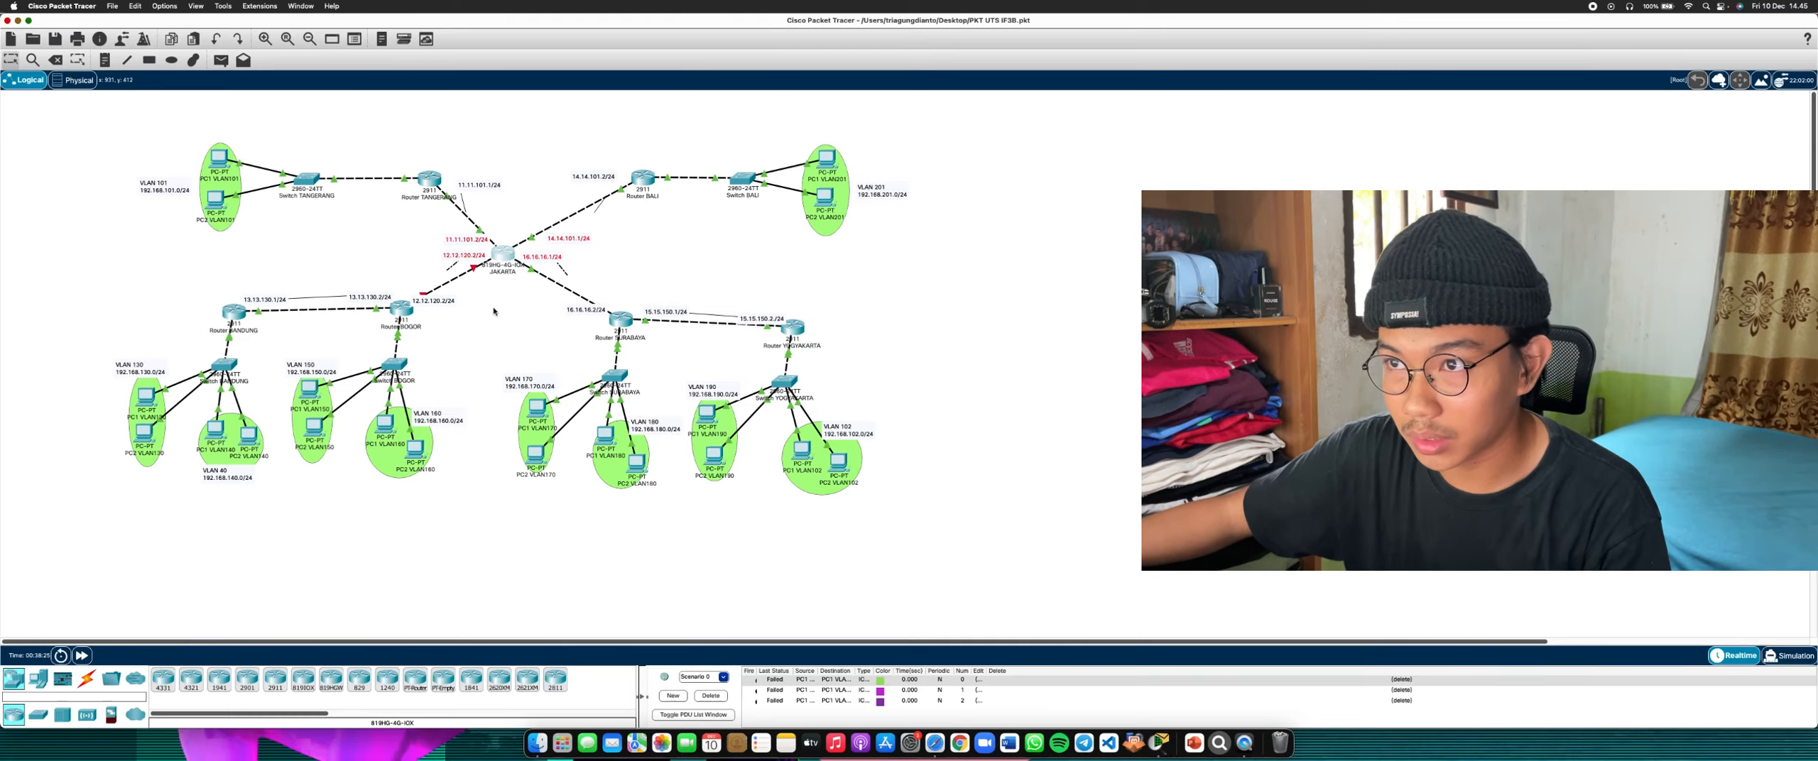
{"action": "left_click_drag", "start_coordinate": [390, 146], "coordinate": [656, 216]}
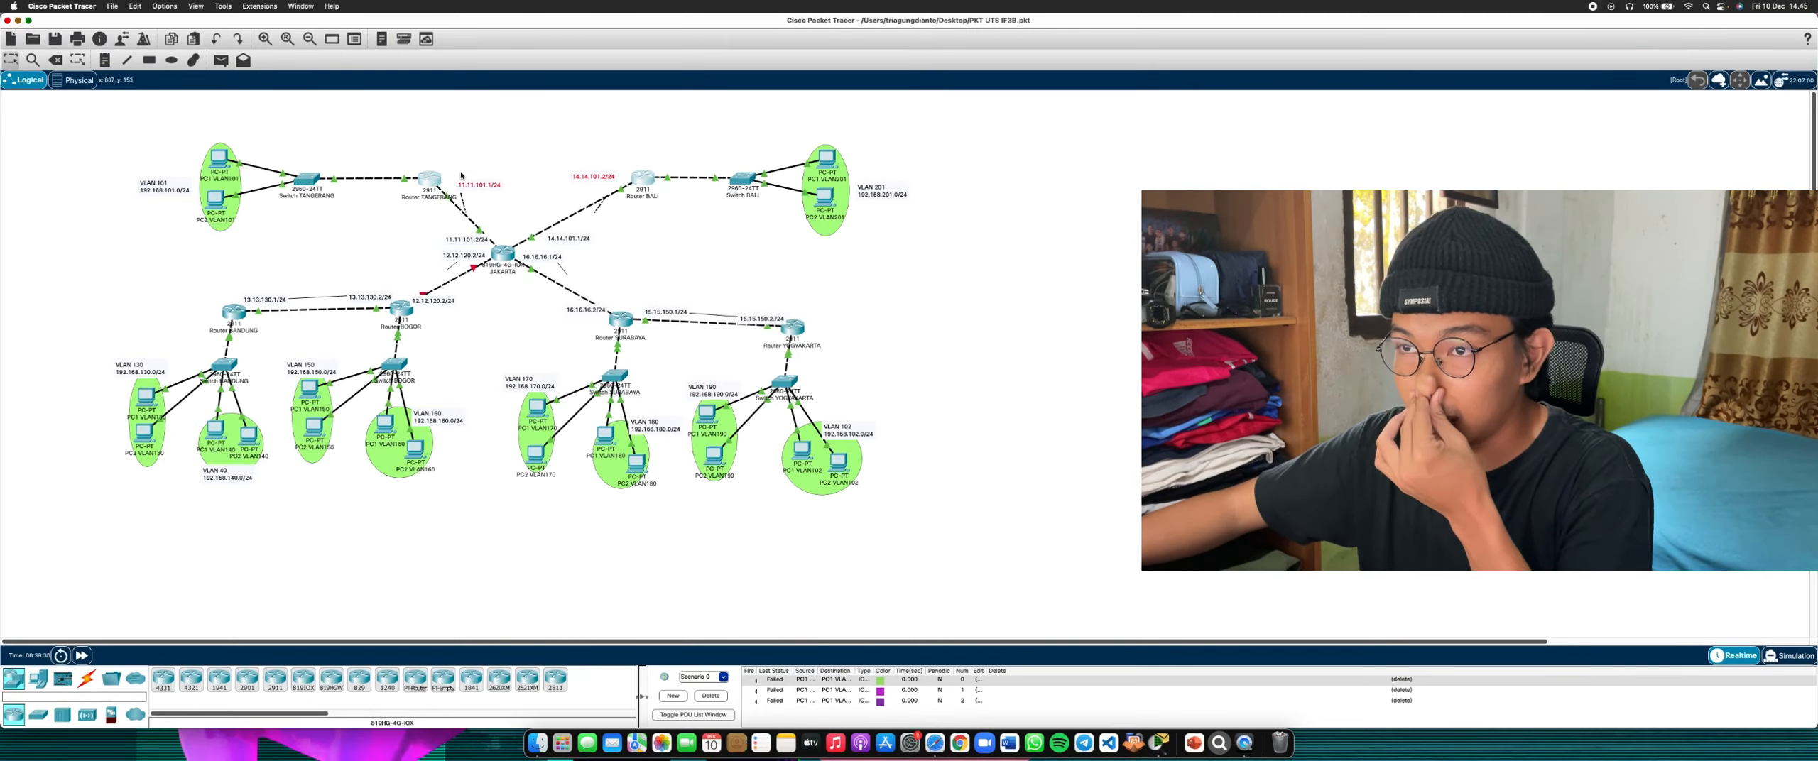
{"action": "left_click", "coordinate": [504, 254]}
{"action": "left_click", "coordinate": [920, 207]}
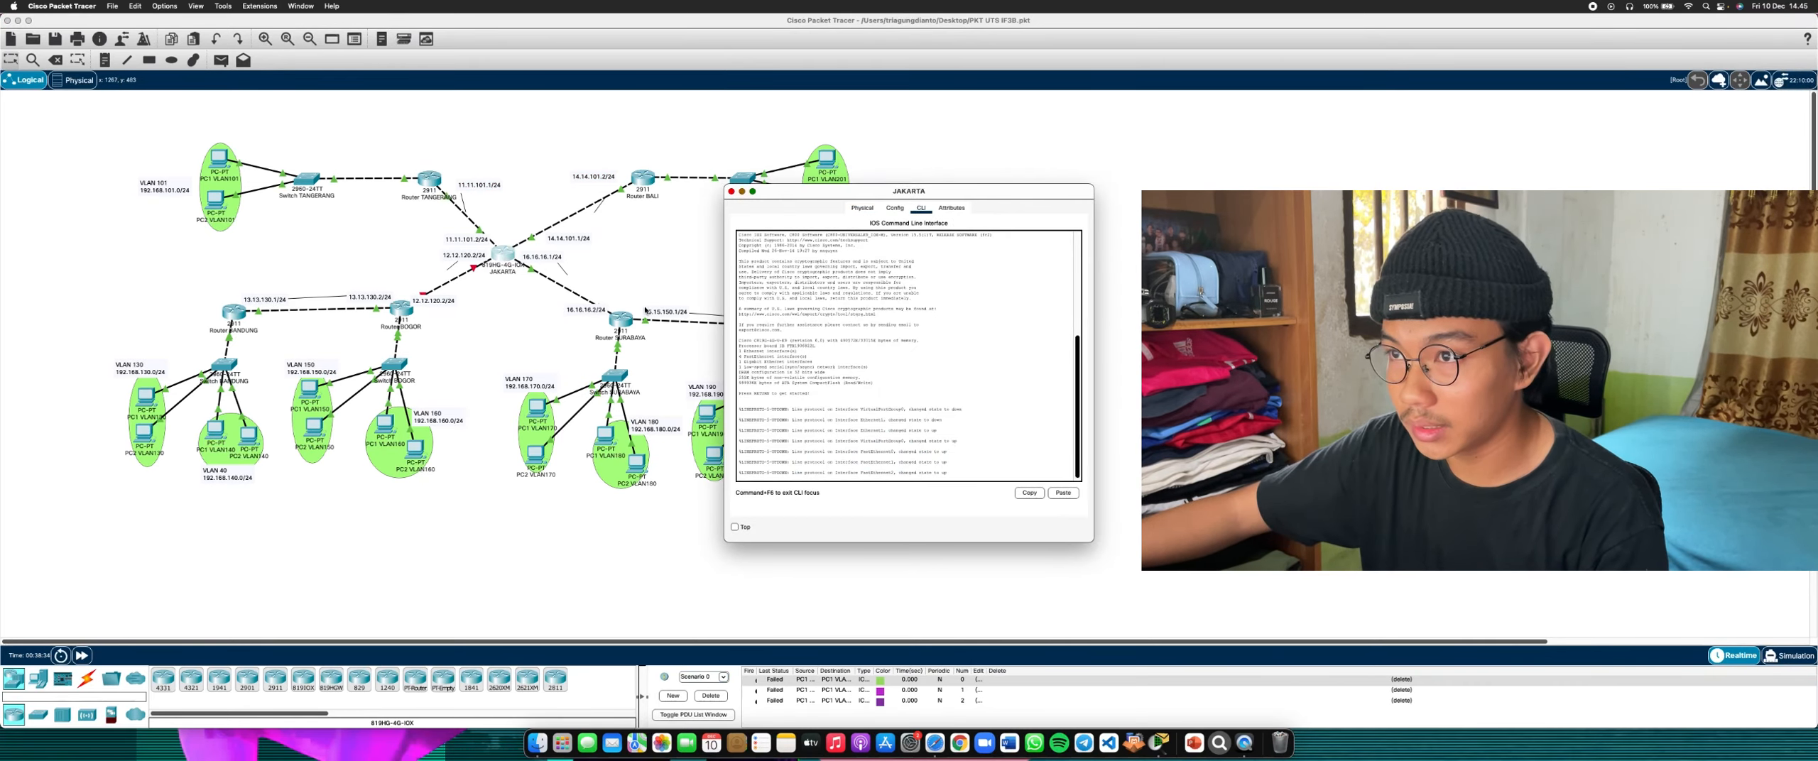
{"action": "left_click", "coordinate": [732, 191]}
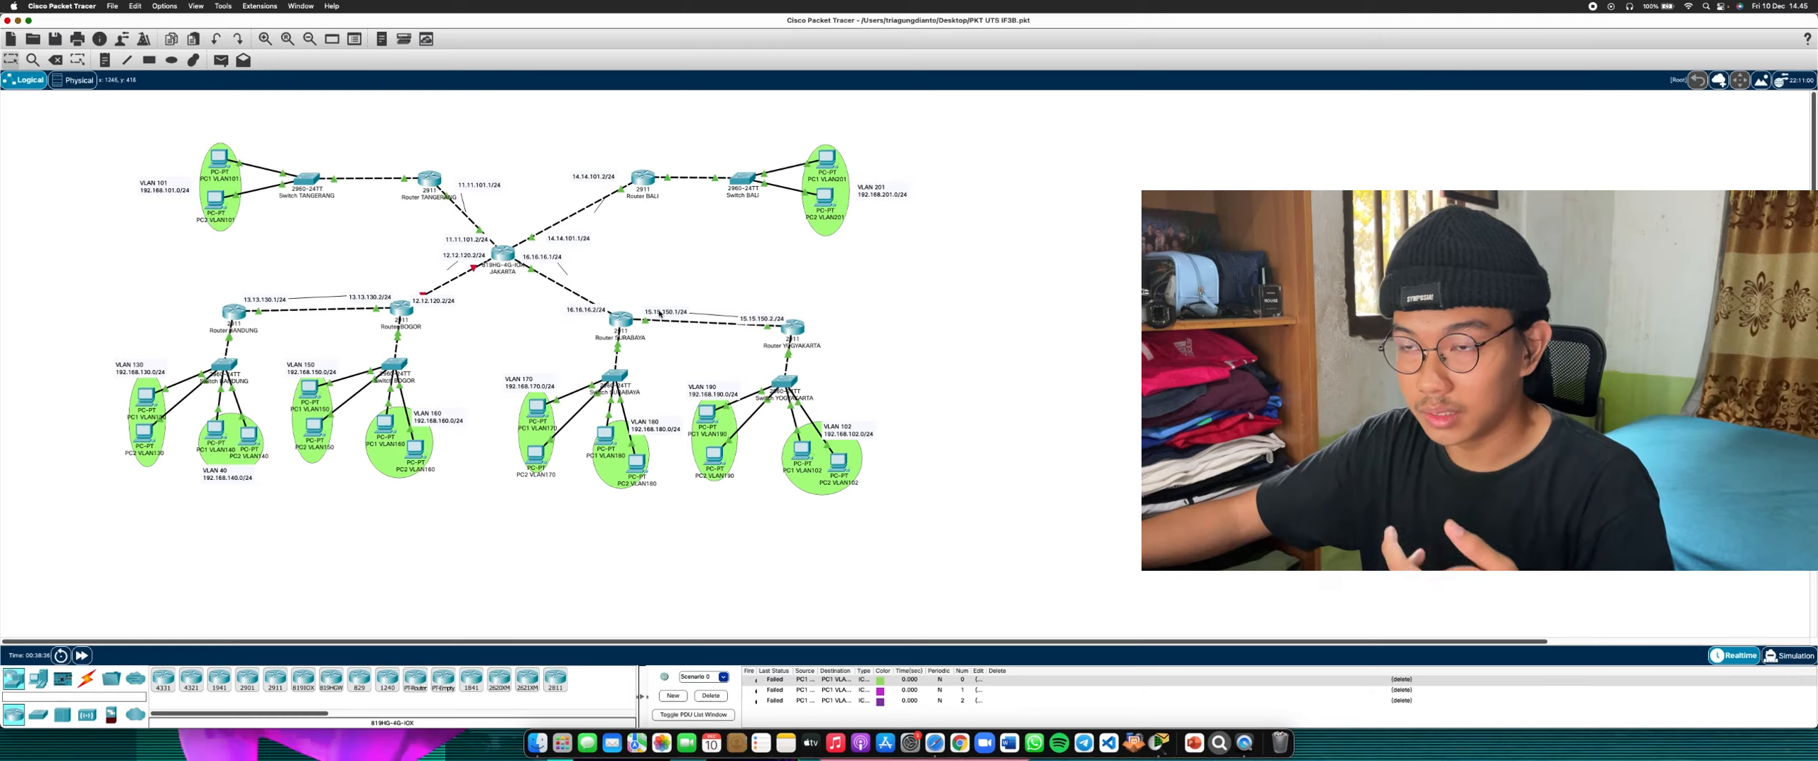
{"action": "left_click", "coordinate": [431, 229]}
{"action": "left_click_drag", "start_coordinate": [431, 230], "coordinate": [623, 287]}
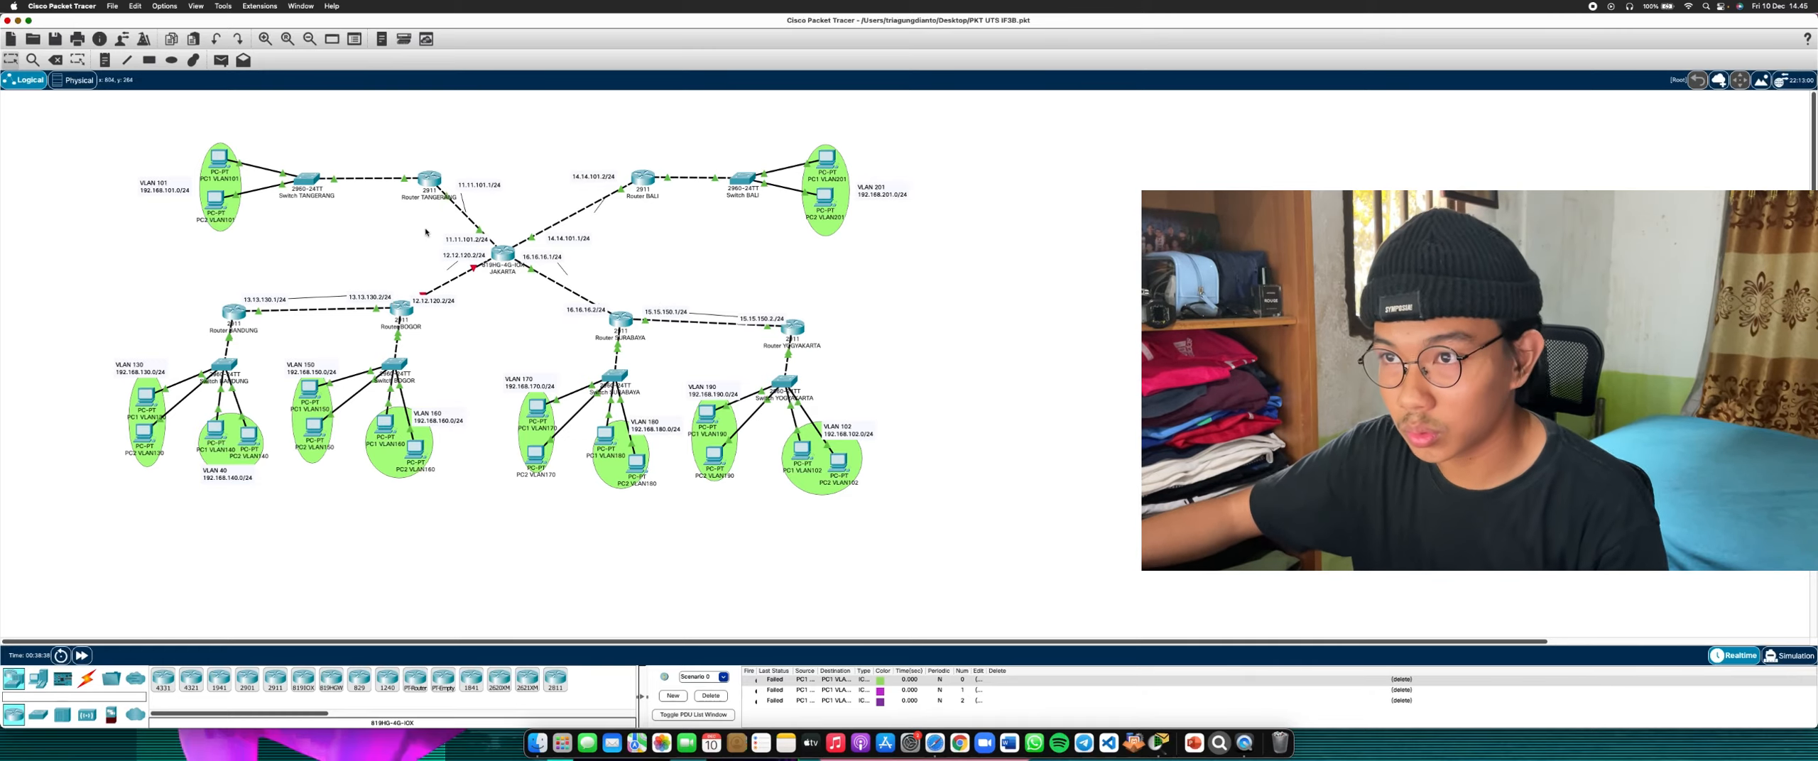
{"action": "left_click_drag", "start_coordinate": [424, 228], "coordinate": [614, 271]}
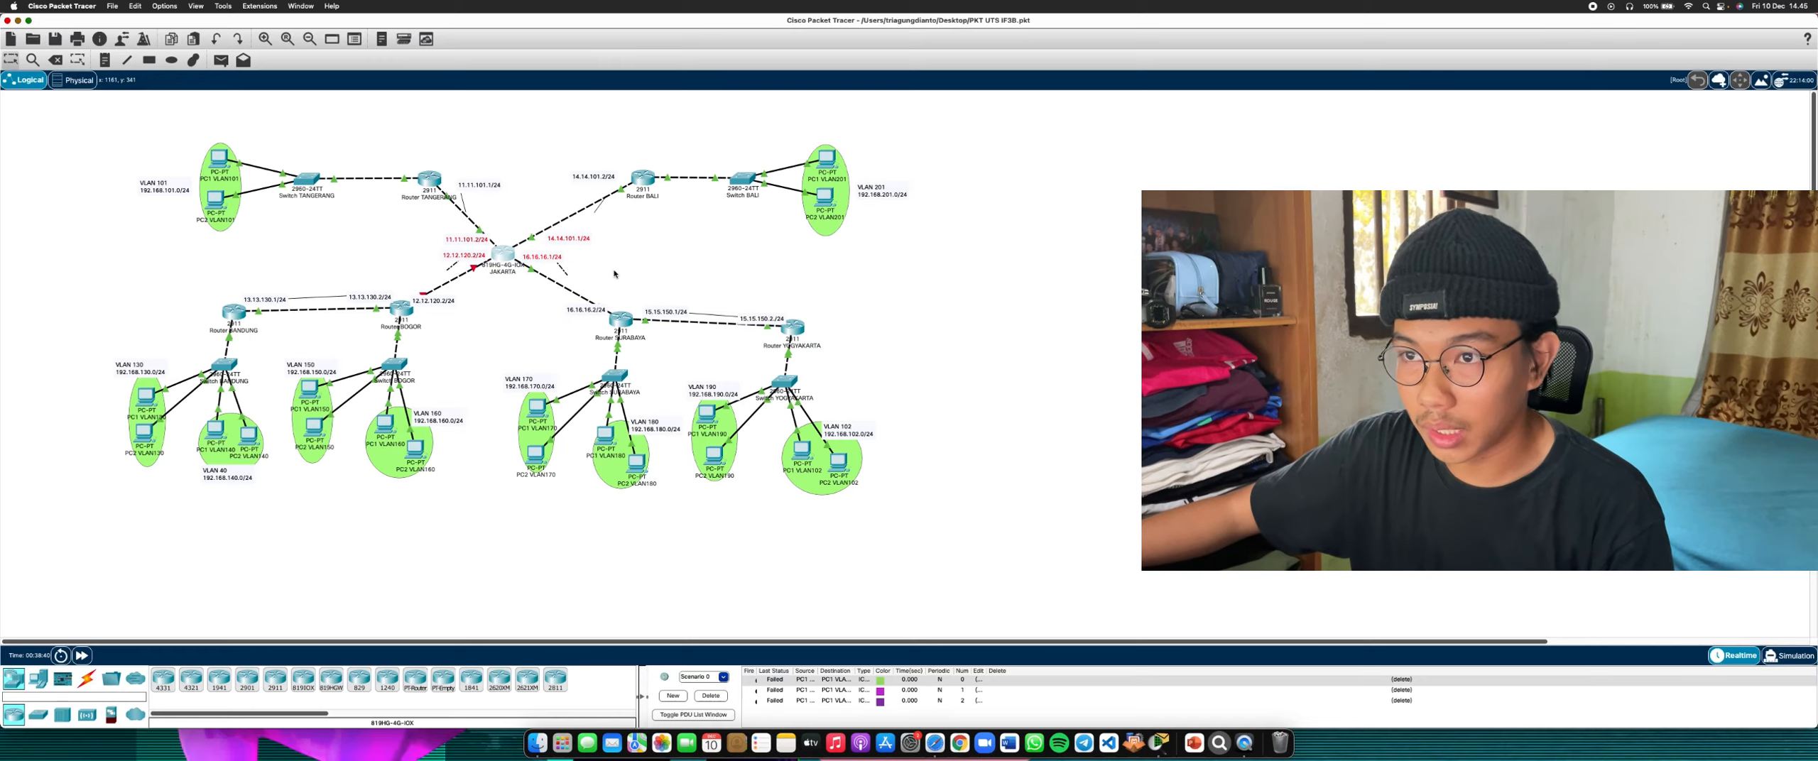
{"action": "left_click", "coordinate": [579, 270]}
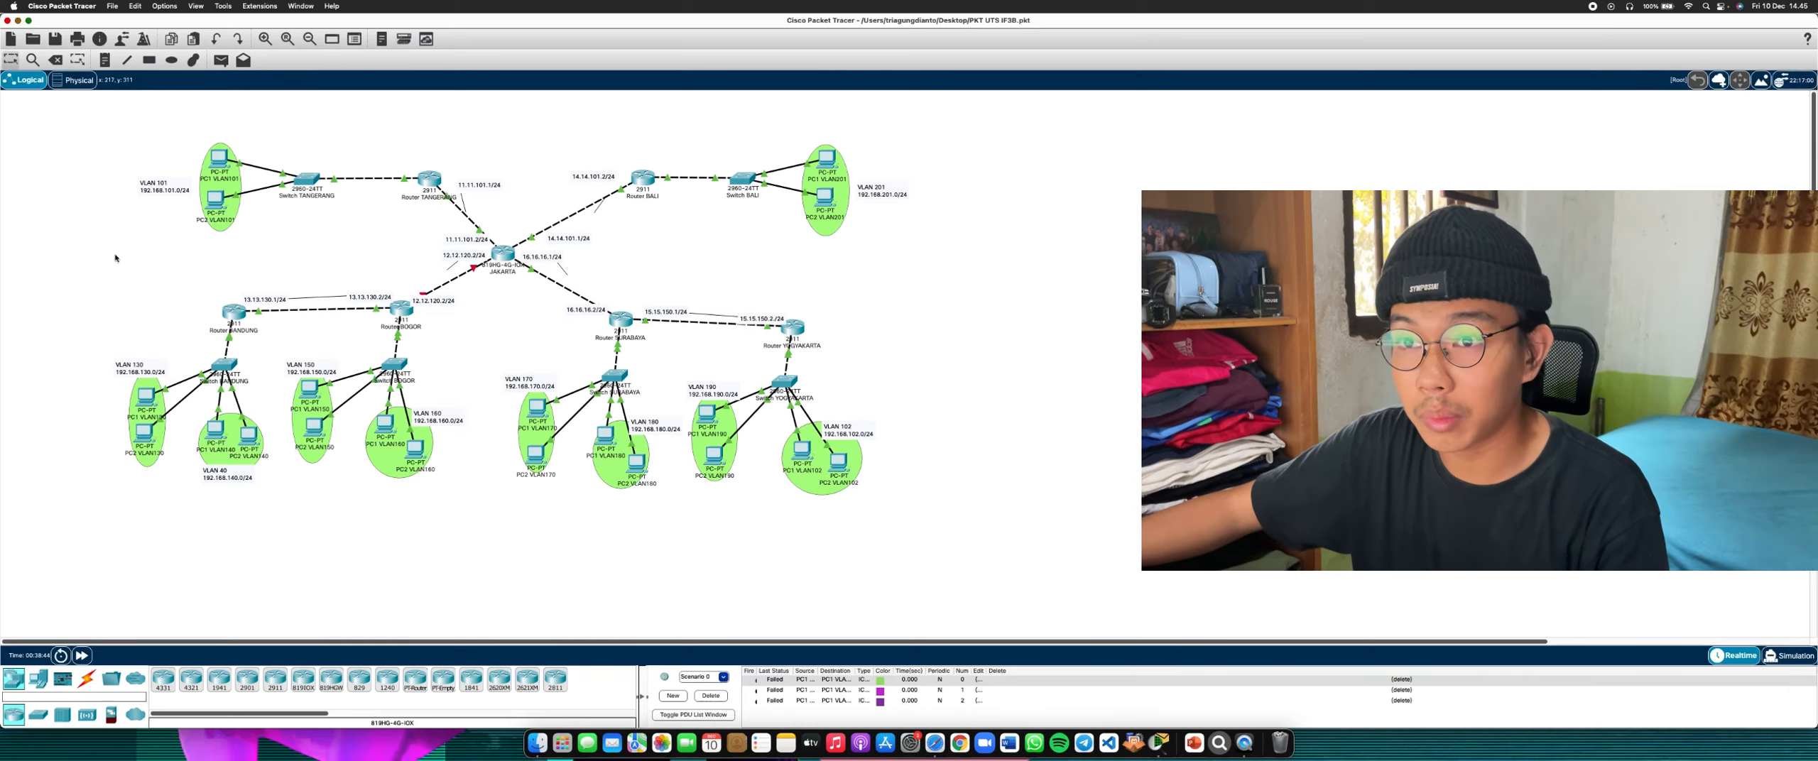
{"action": "left_click_drag", "start_coordinate": [116, 257], "coordinate": [432, 488]}
{"action": "left_click_drag", "start_coordinate": [568, 276], "coordinate": [845, 508]}
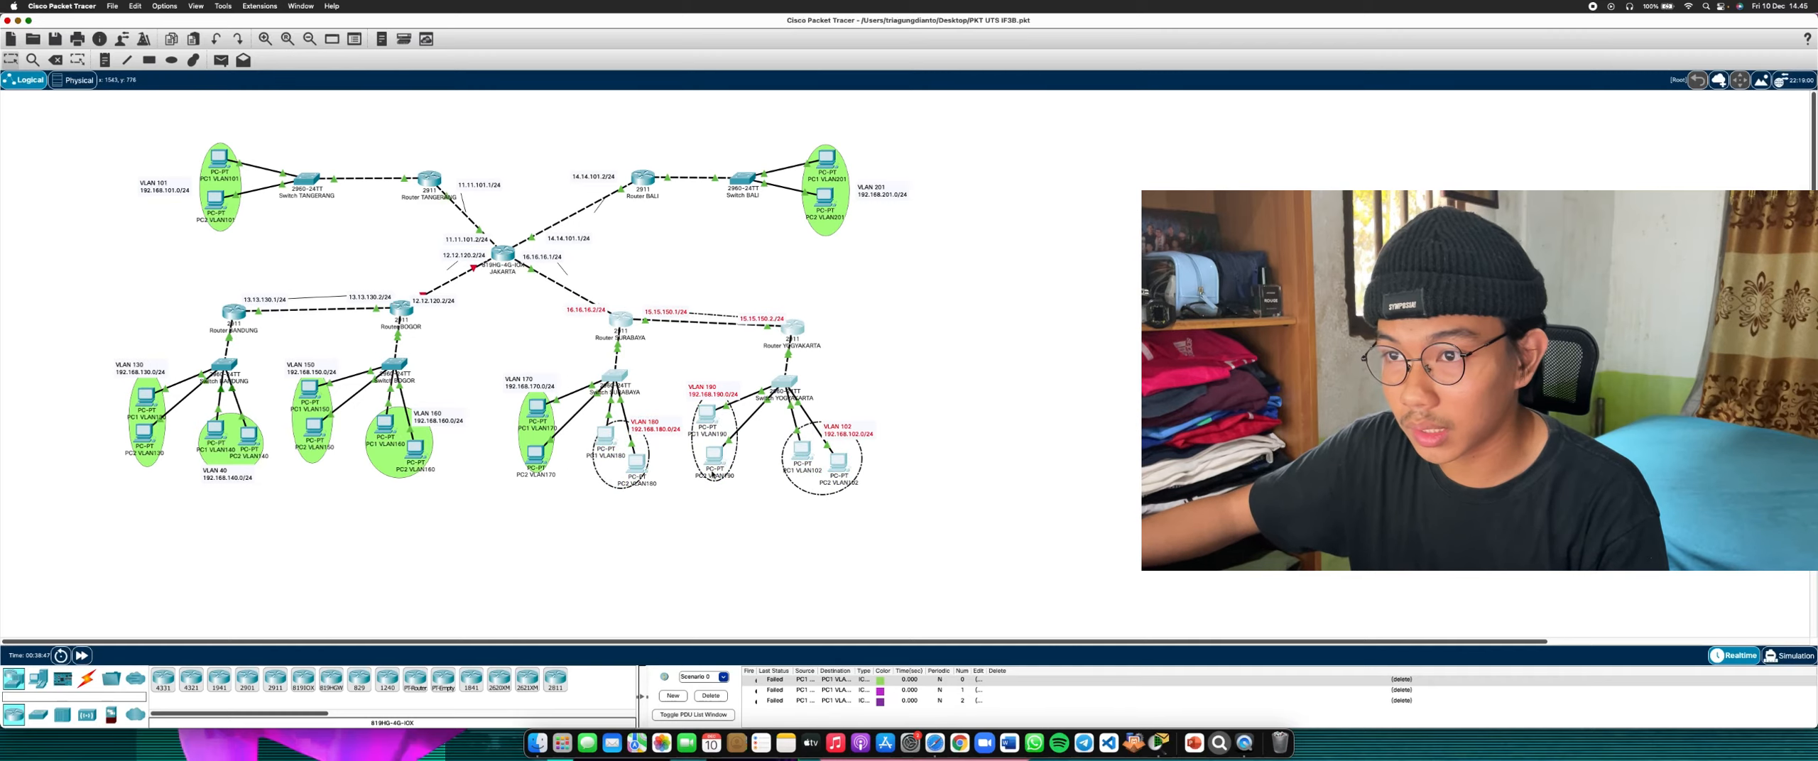
{"action": "left_click", "coordinate": [470, 329]}
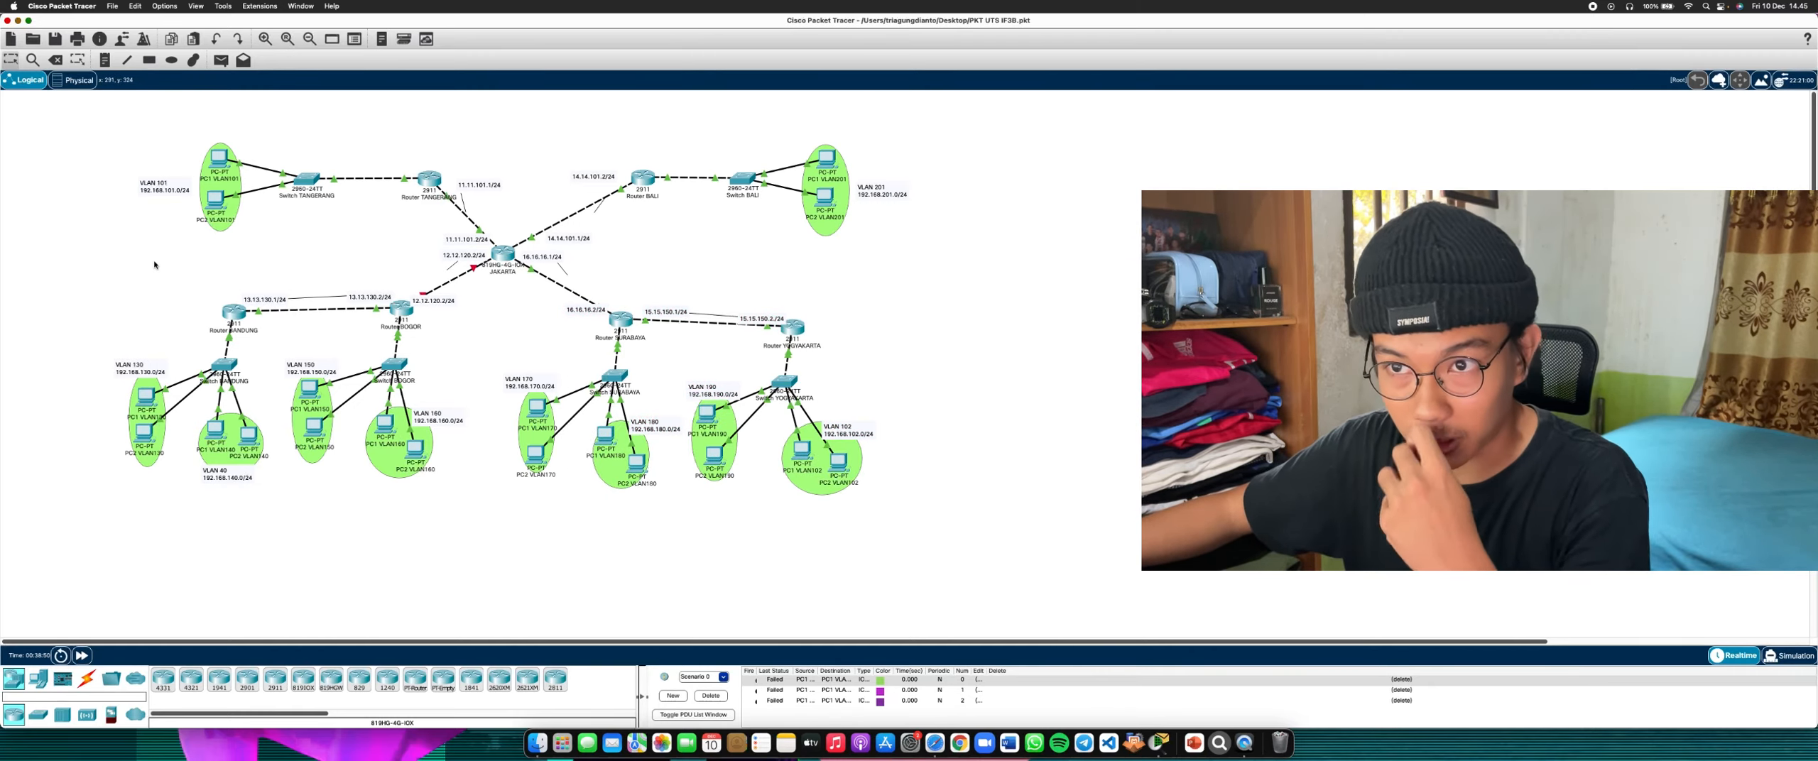
{"action": "left_click_drag", "start_coordinate": [167, 268], "coordinate": [434, 492]}
{"action": "left_click", "coordinate": [295, 331]}
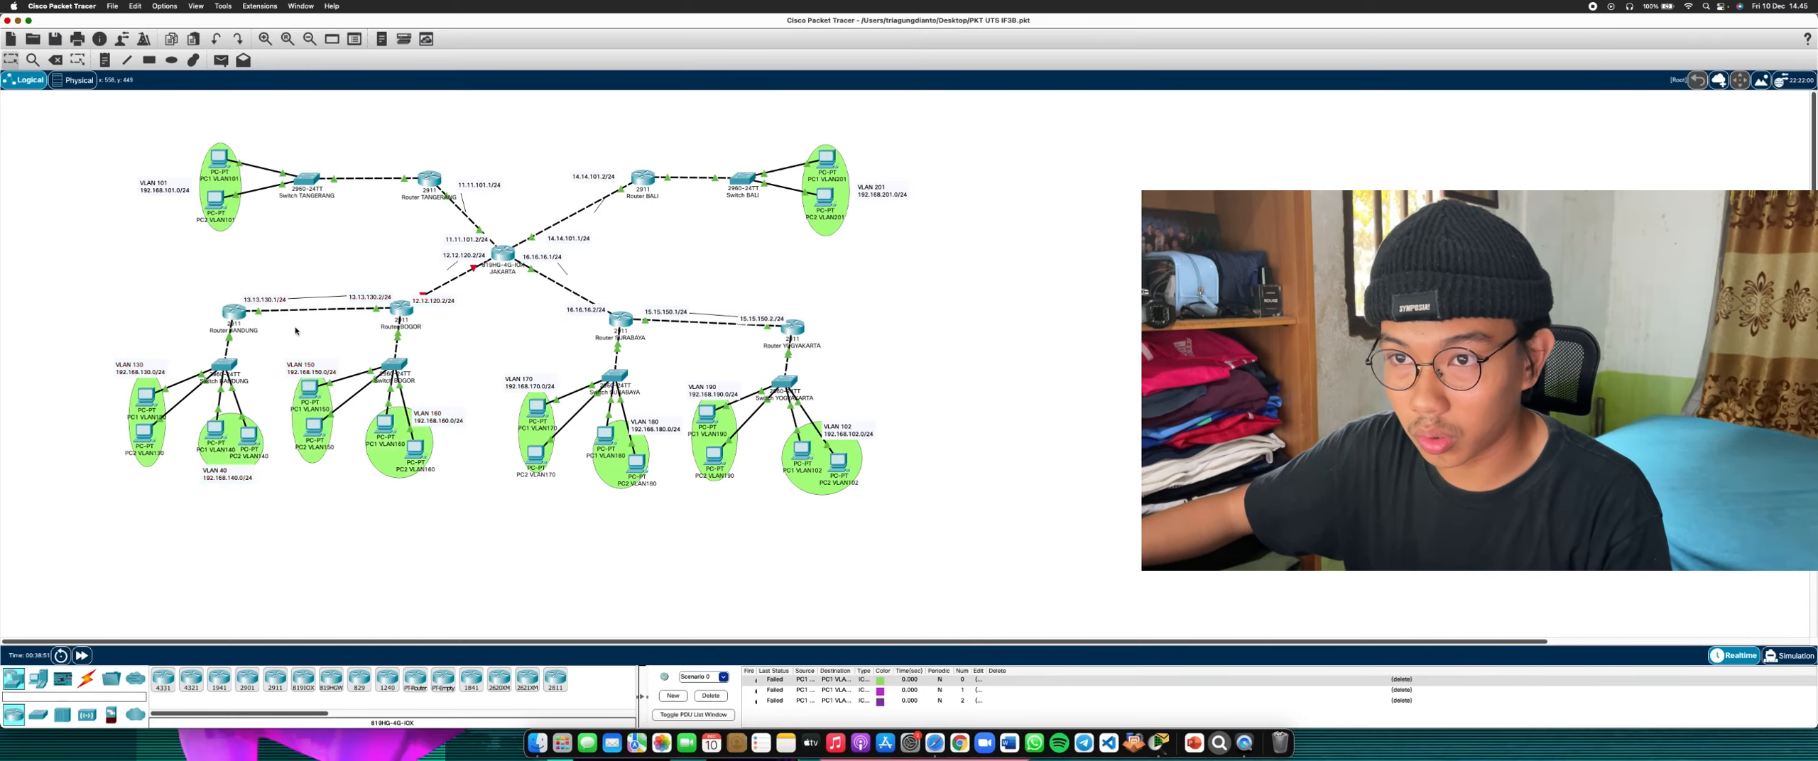
Send a simple test PDU from PC1 VLAN130 in BANDUNG to PC1 VLAN150 in BOGOR, and clear the PDU scenario
{"action": "left_click", "coordinate": [221, 59]}
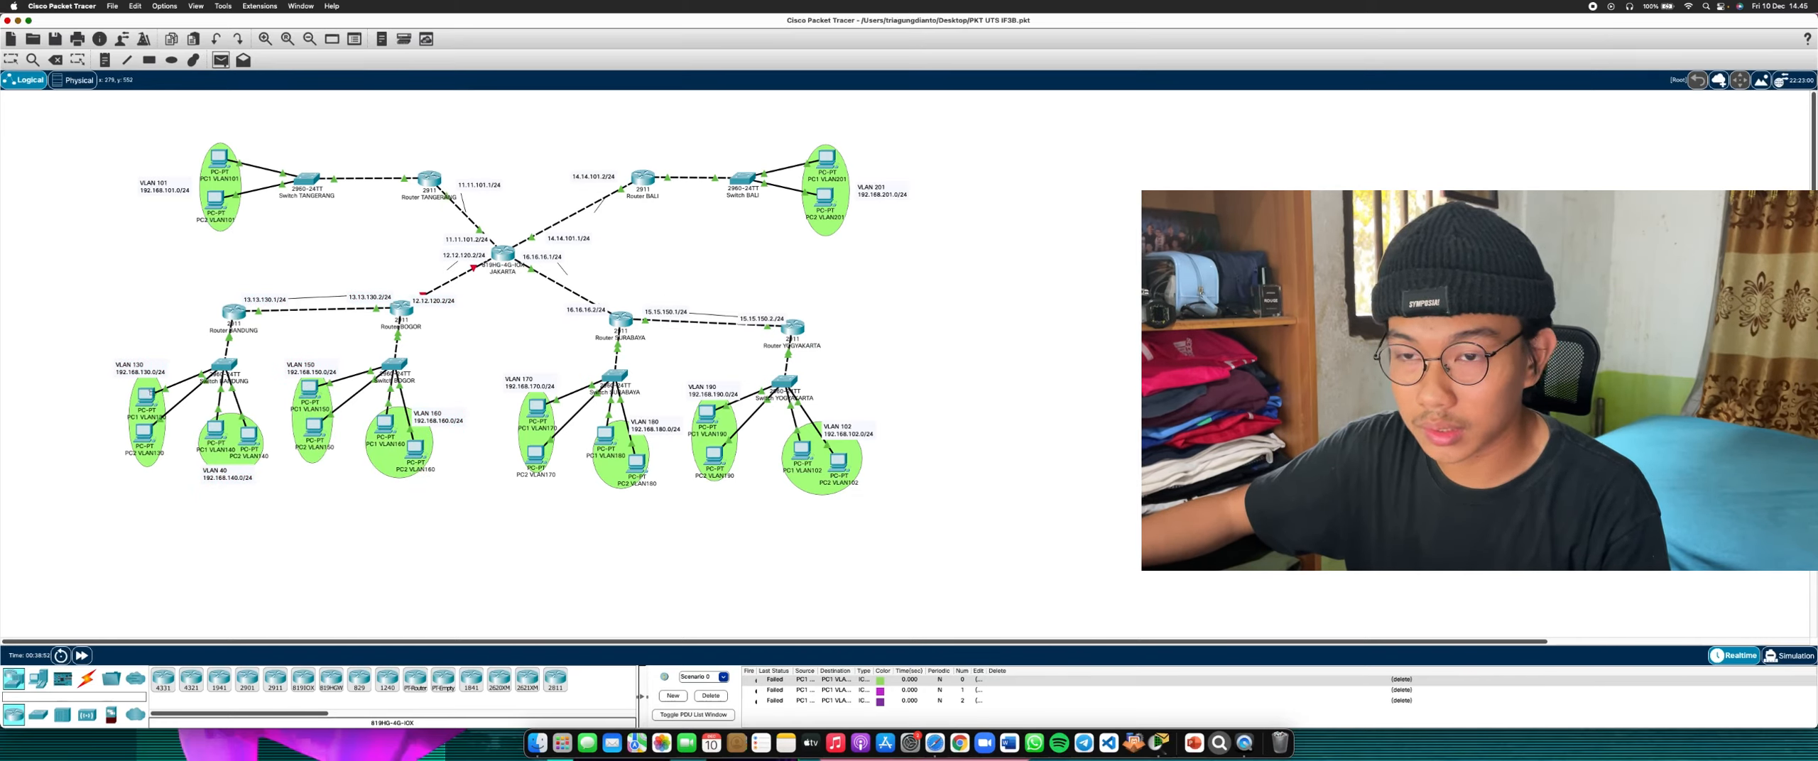
{"action": "mouse_move", "coordinate": [146, 398]}
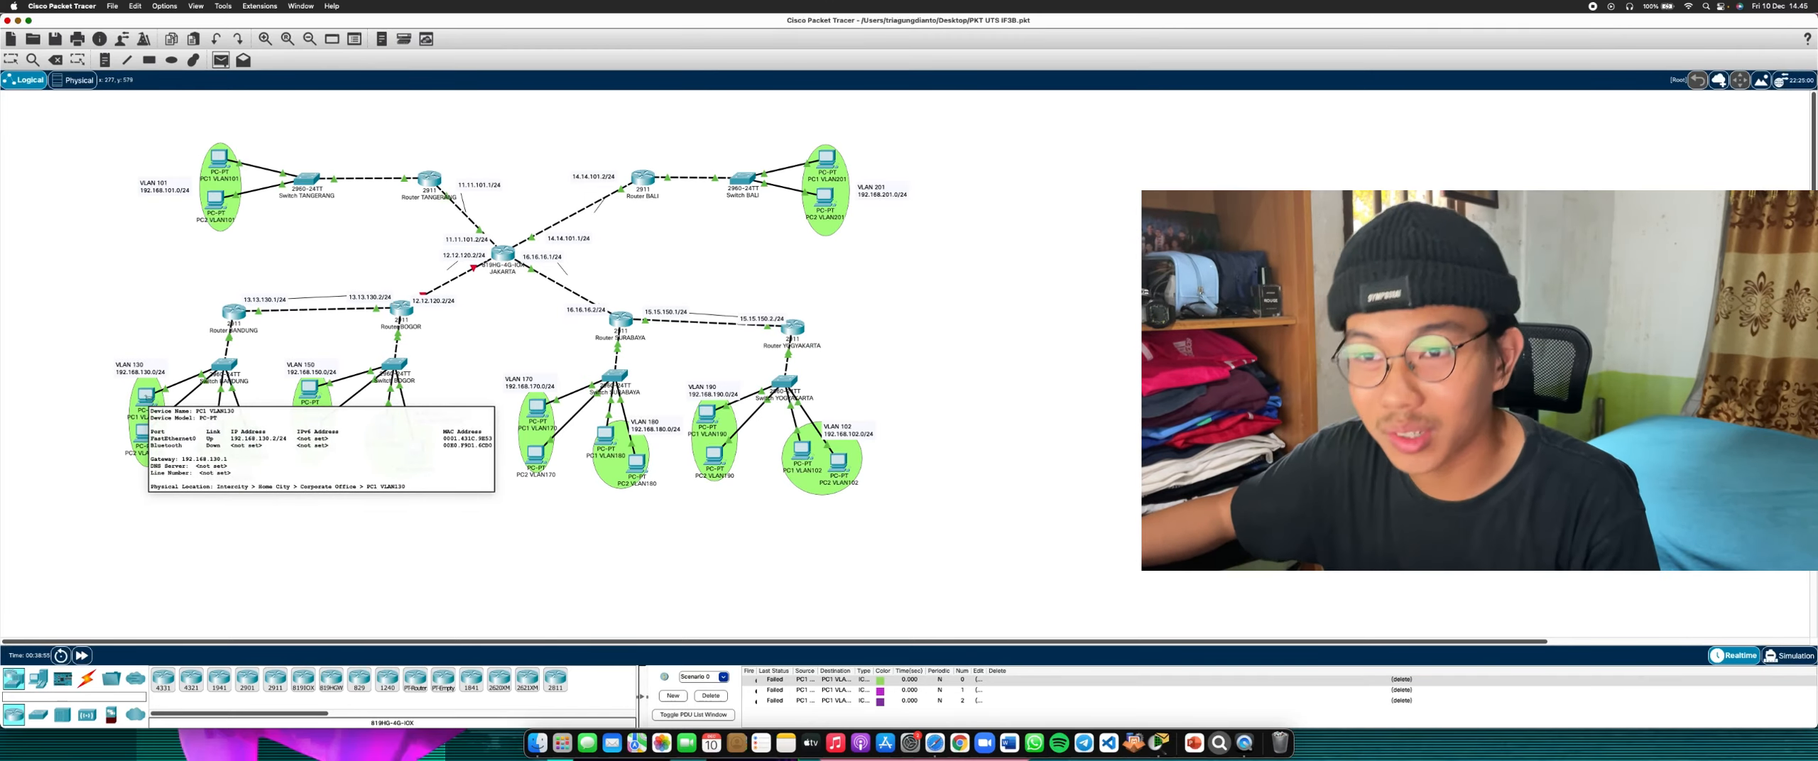
{"action": "left_click", "coordinate": [148, 396]}
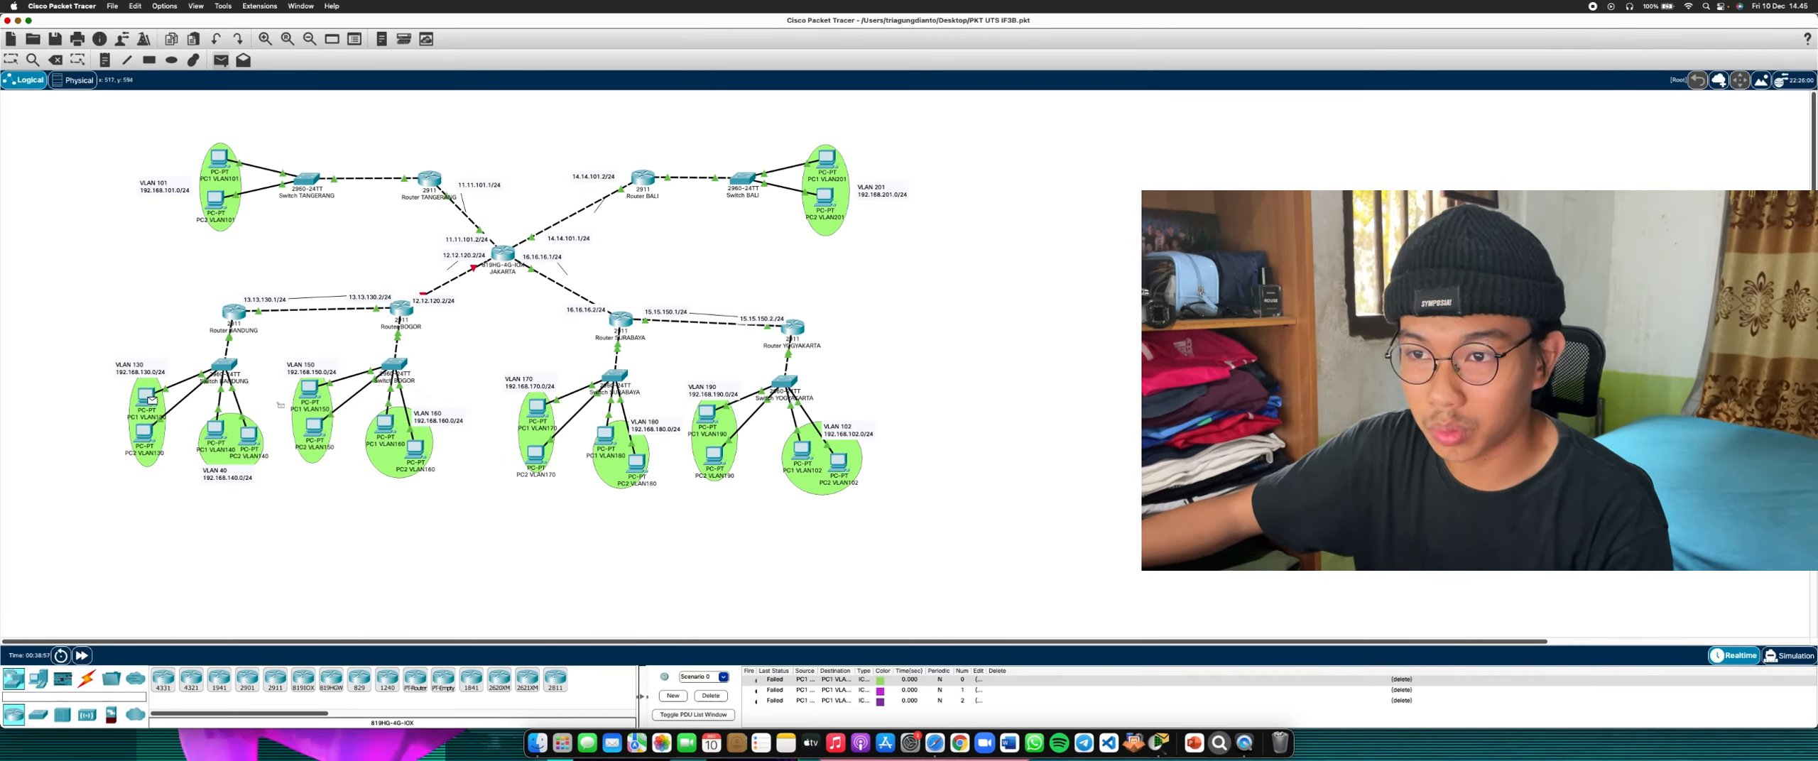
{"action": "left_click", "coordinate": [310, 394]}
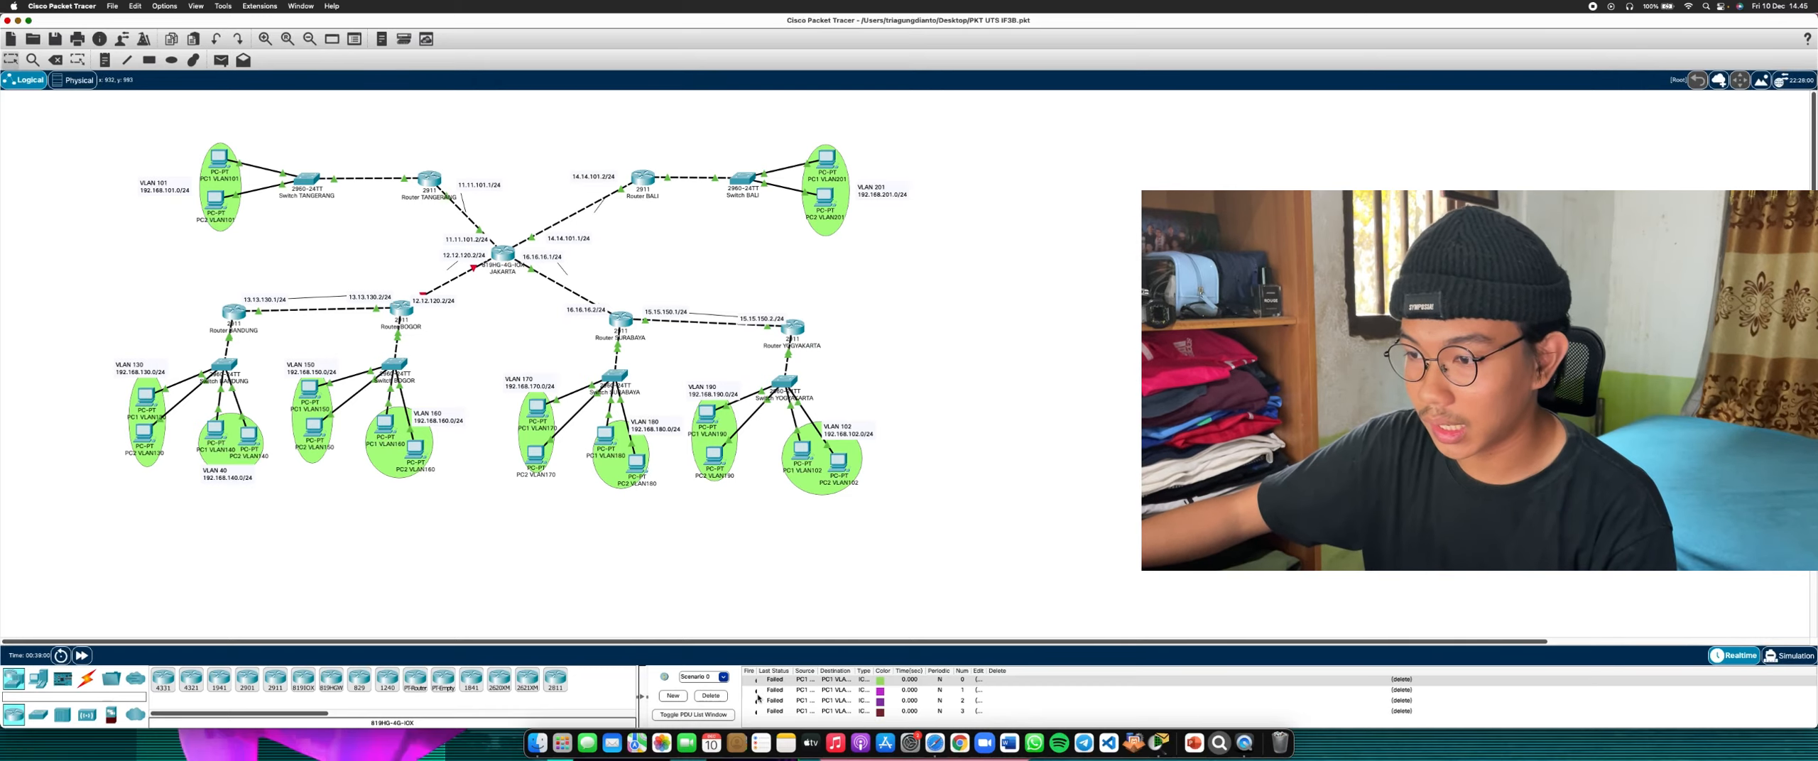
{"action": "left_click", "coordinate": [710, 696]}
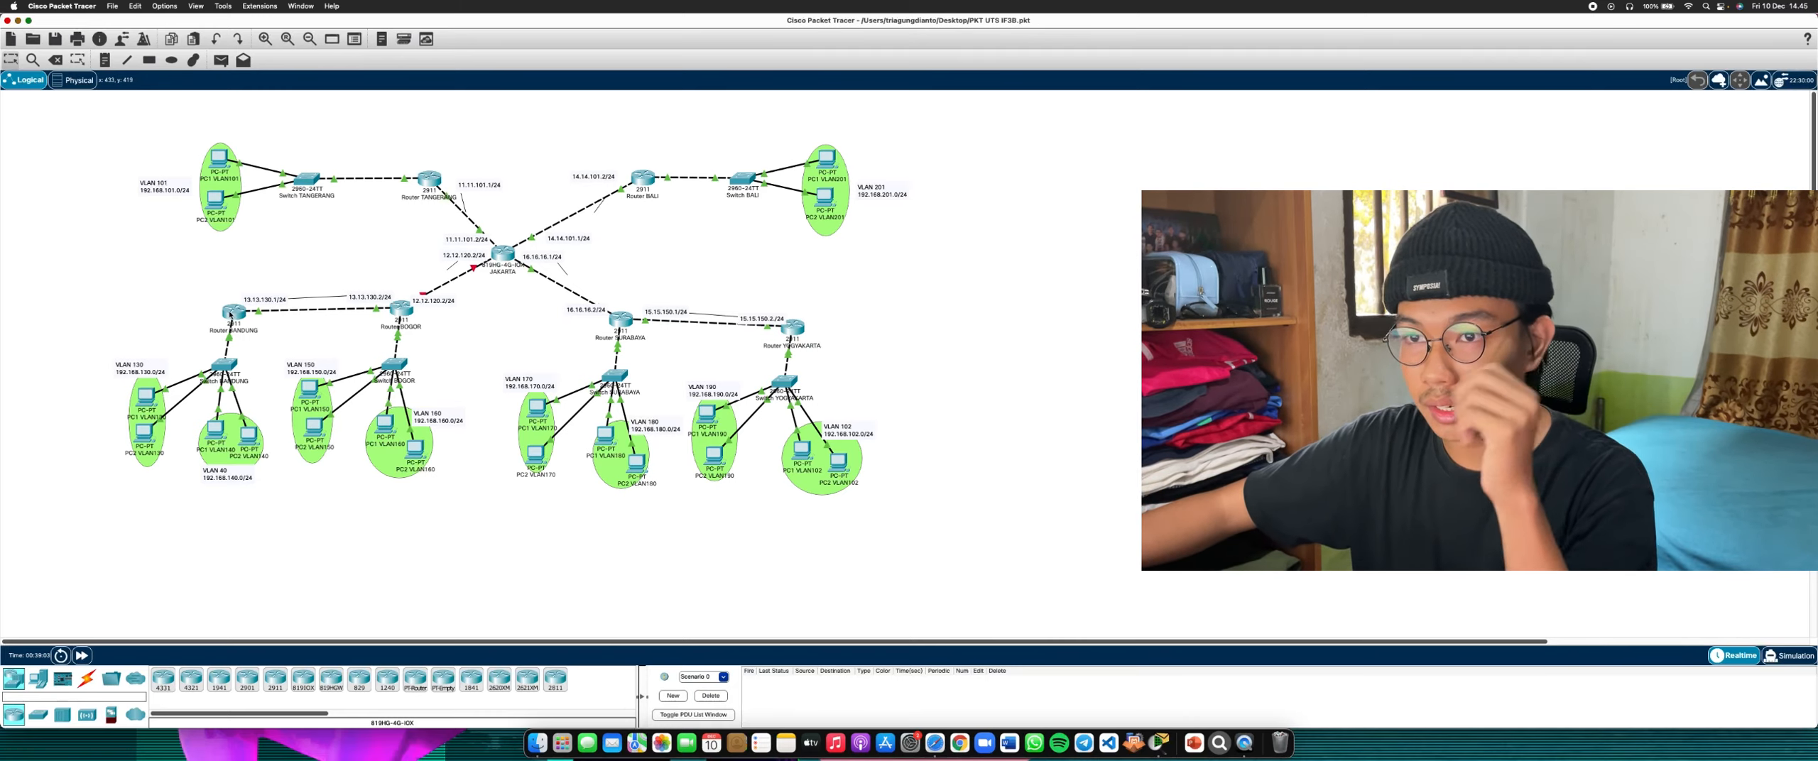
Enter global configuration mode on the command line of Router BANDUNG
{"action": "left_click", "coordinate": [230, 315]}
{"action": "left_click", "coordinate": [734, 190]}
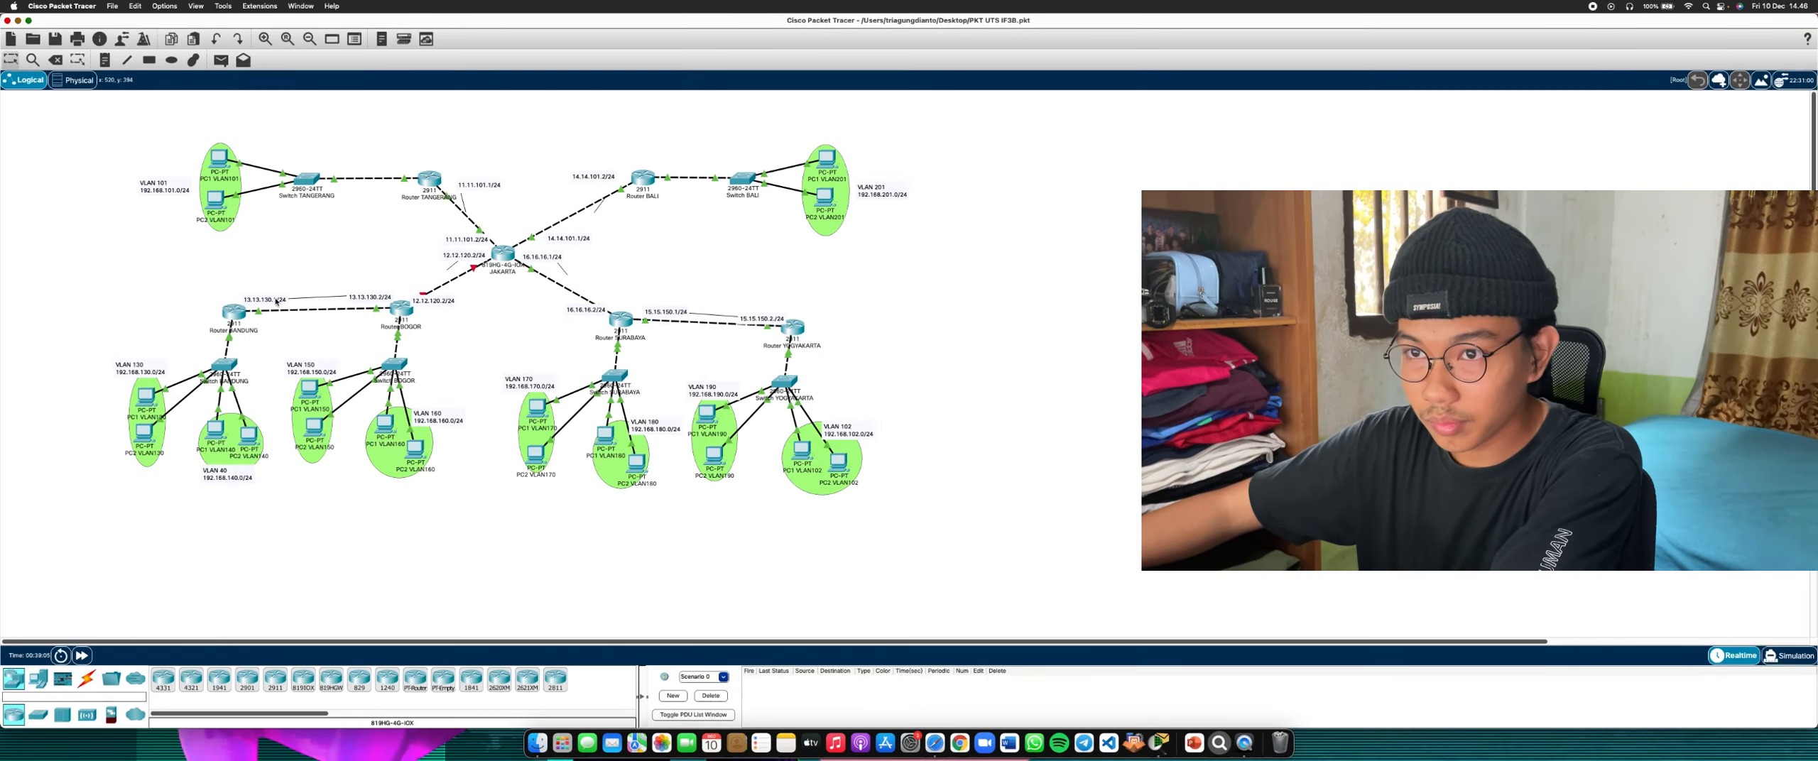
{"action": "left_click", "coordinate": [234, 313]}
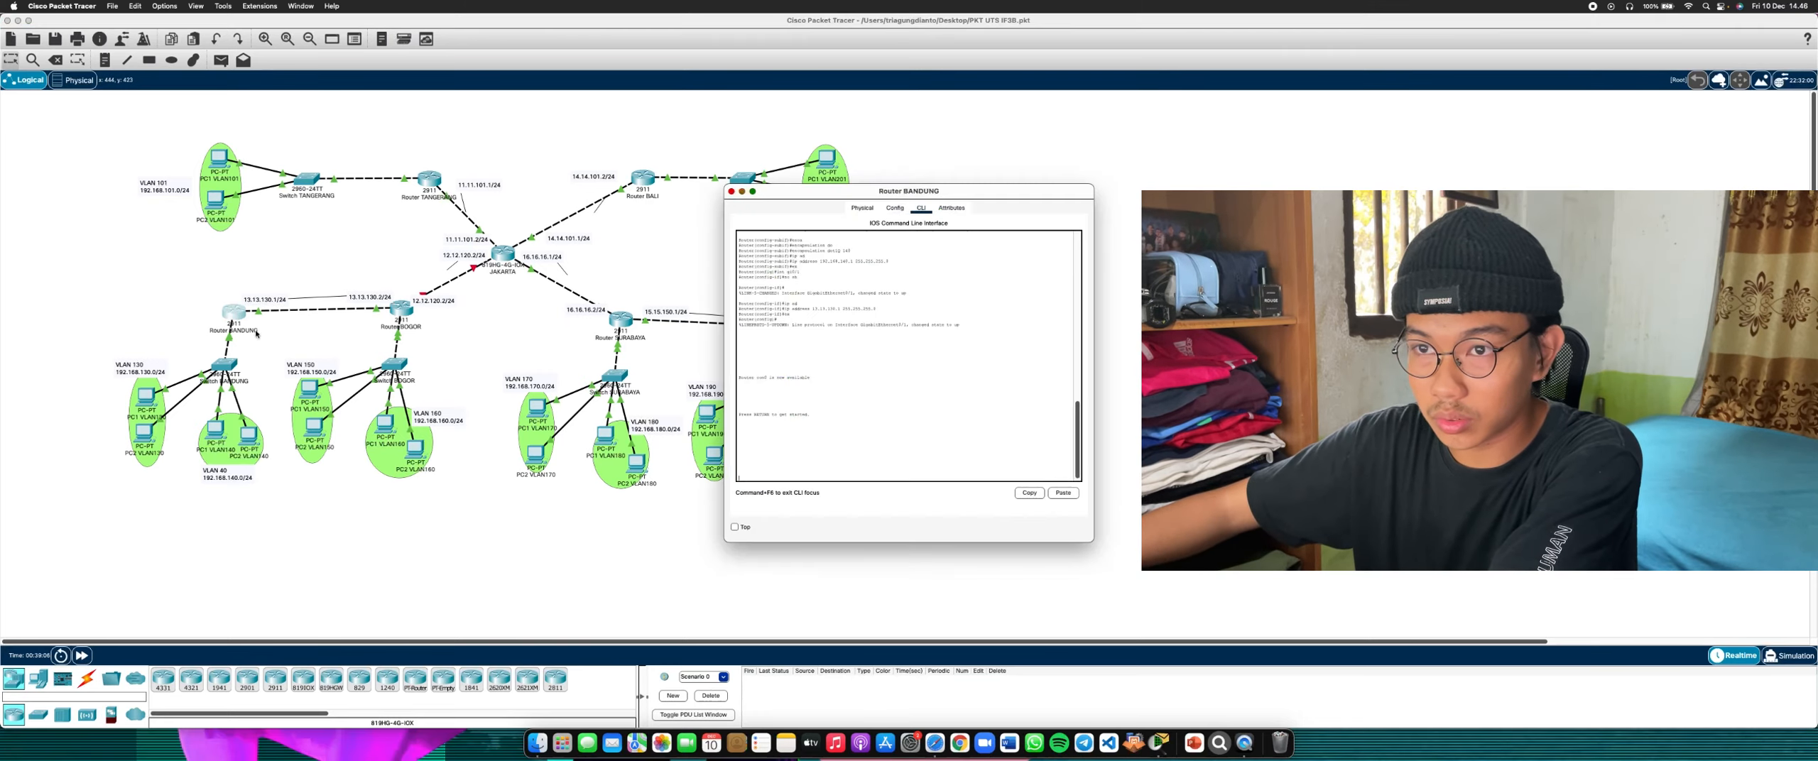
{"action": "key", "text": "Return"}
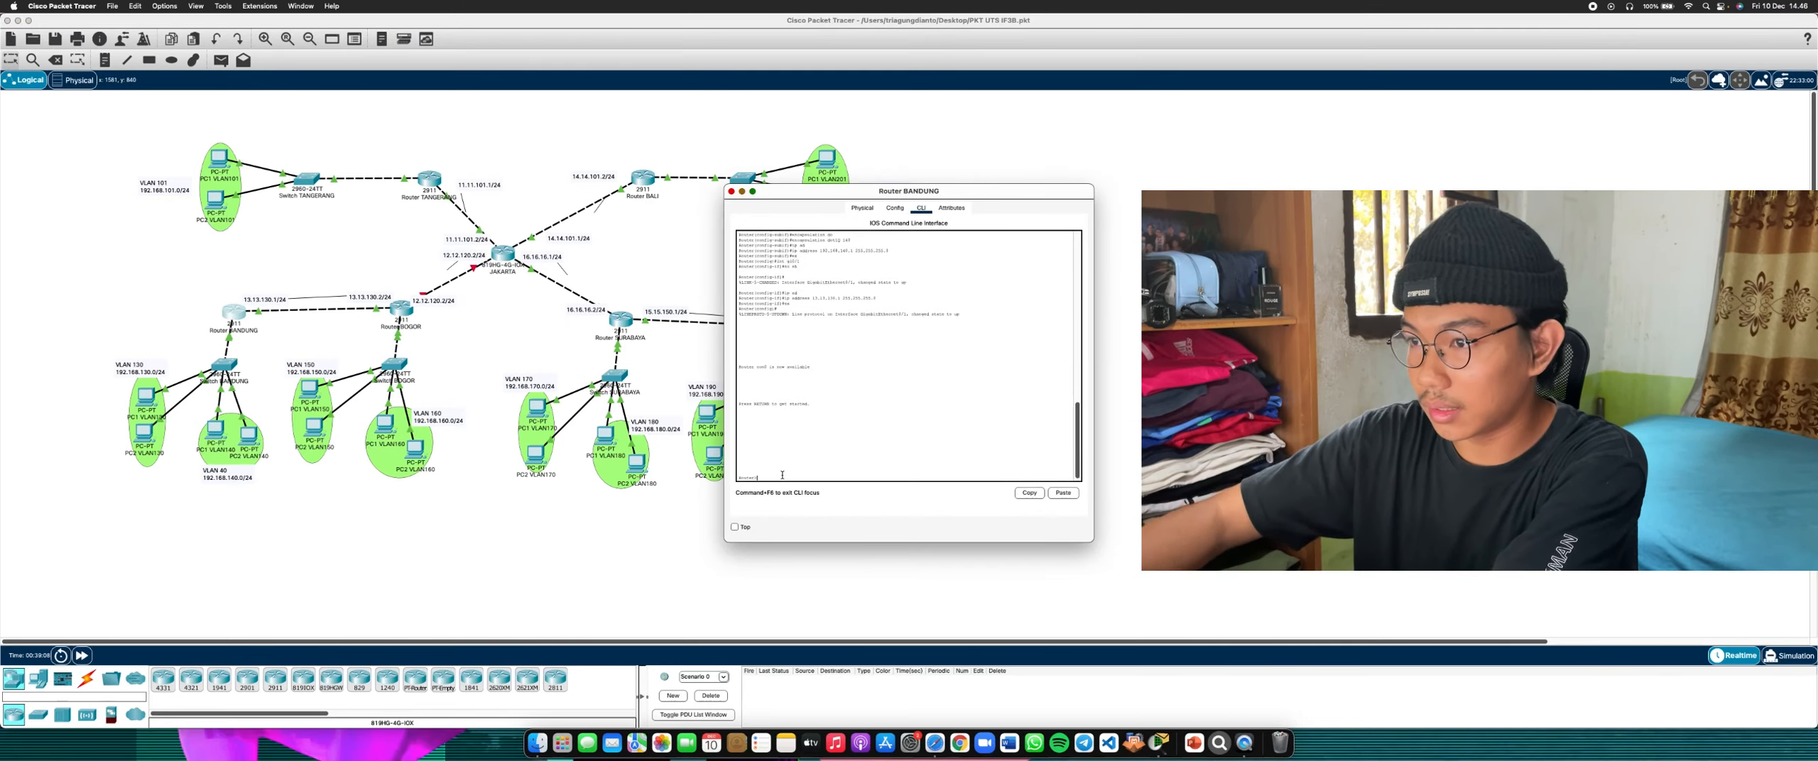
{"action": "type", "text": "ena"}
{"action": "key", "text": "Return"}
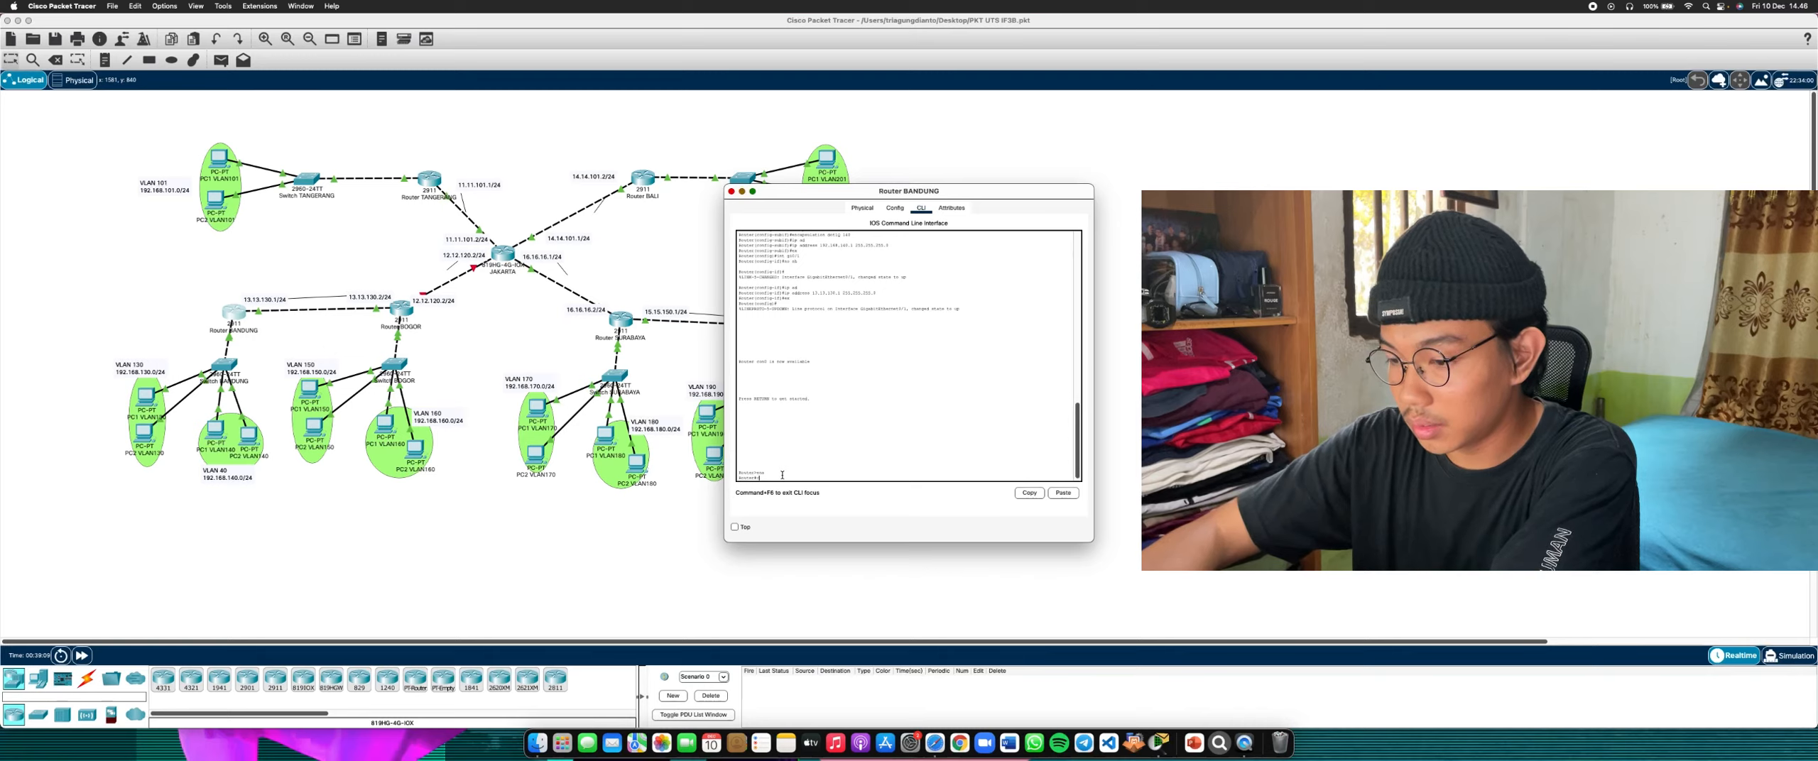
{"action": "type", "text": "conf t"}
{"action": "key", "text": "Return"}
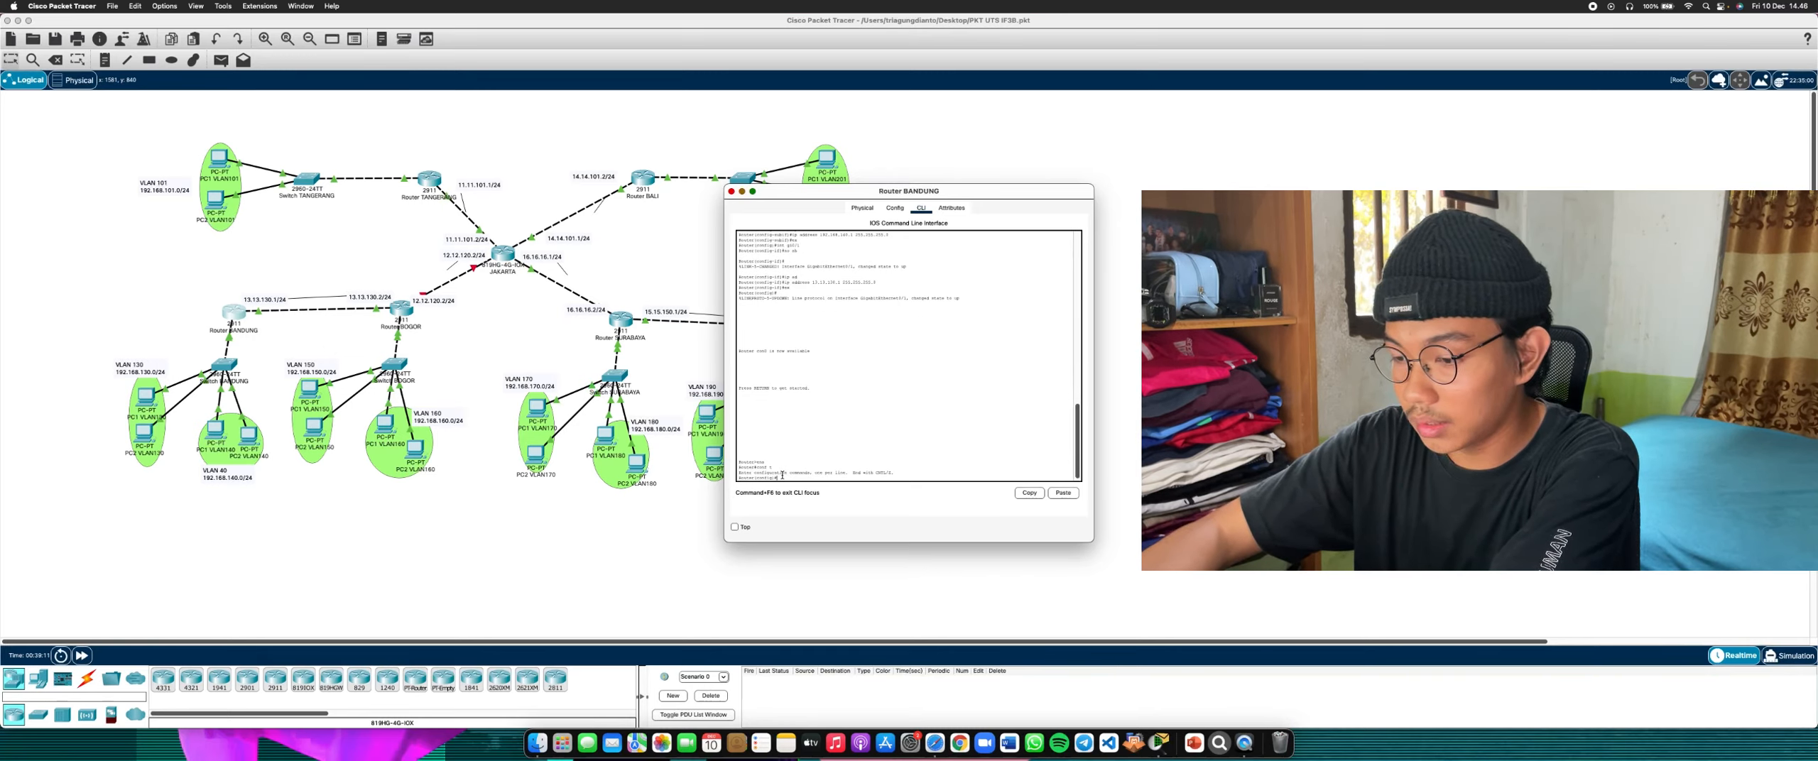
Add a static route on Router BANDUNG to 192.168.150.0 with mask 255.255.255.0 through next hop 13.13.130.2, checking the equivalent command on Router TANGERANG
{"action": "type", "text": "ip ?"}
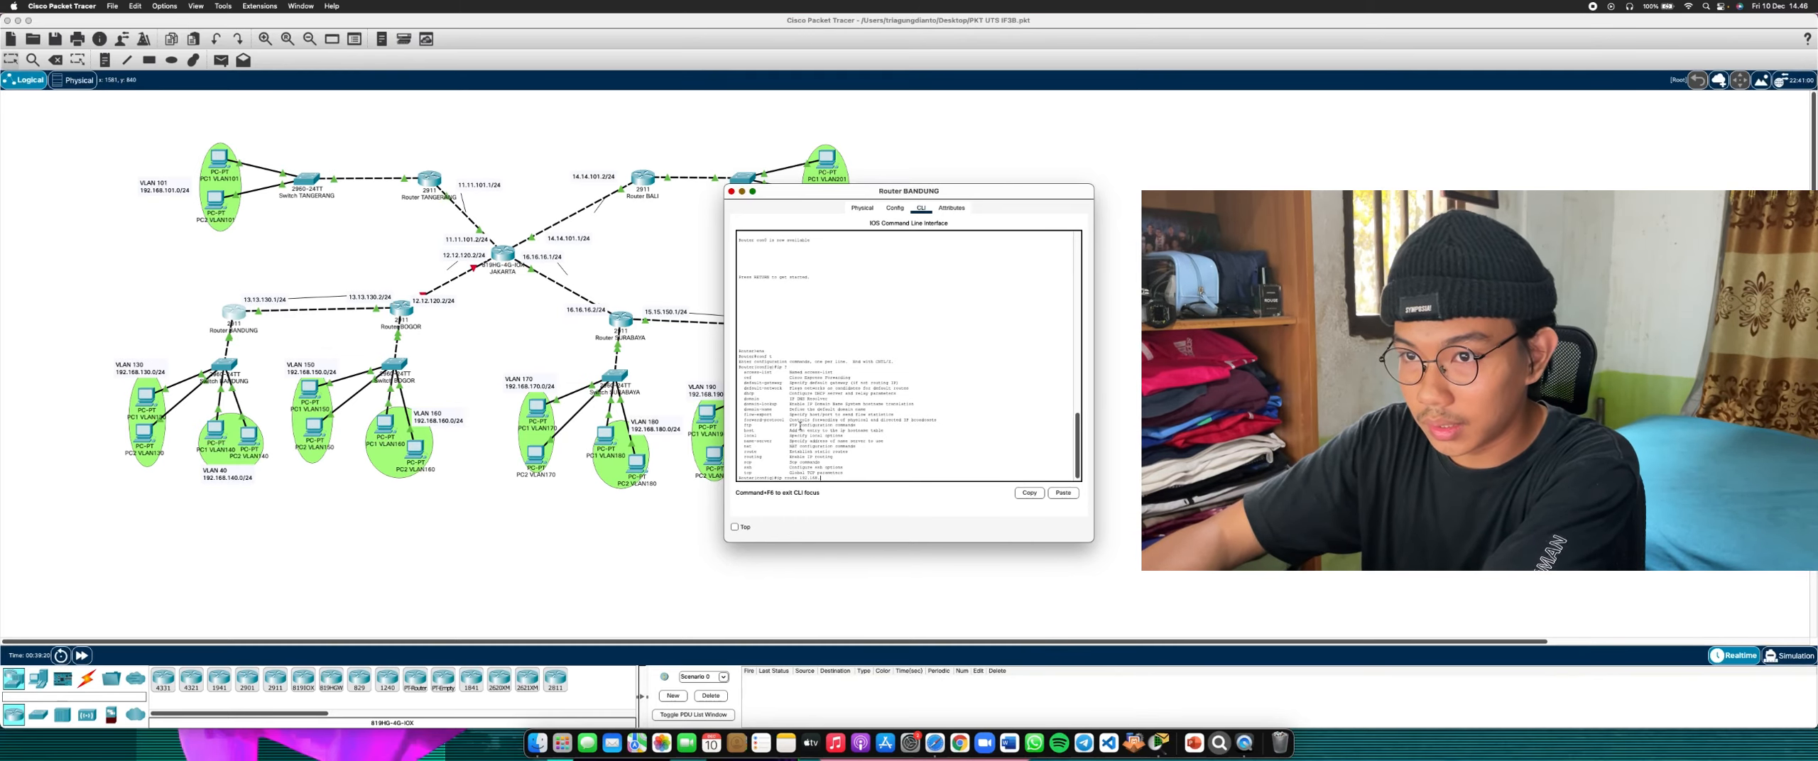
{"action": "type", "text": "150.0 255.255.255.0 13.13.130.2"}
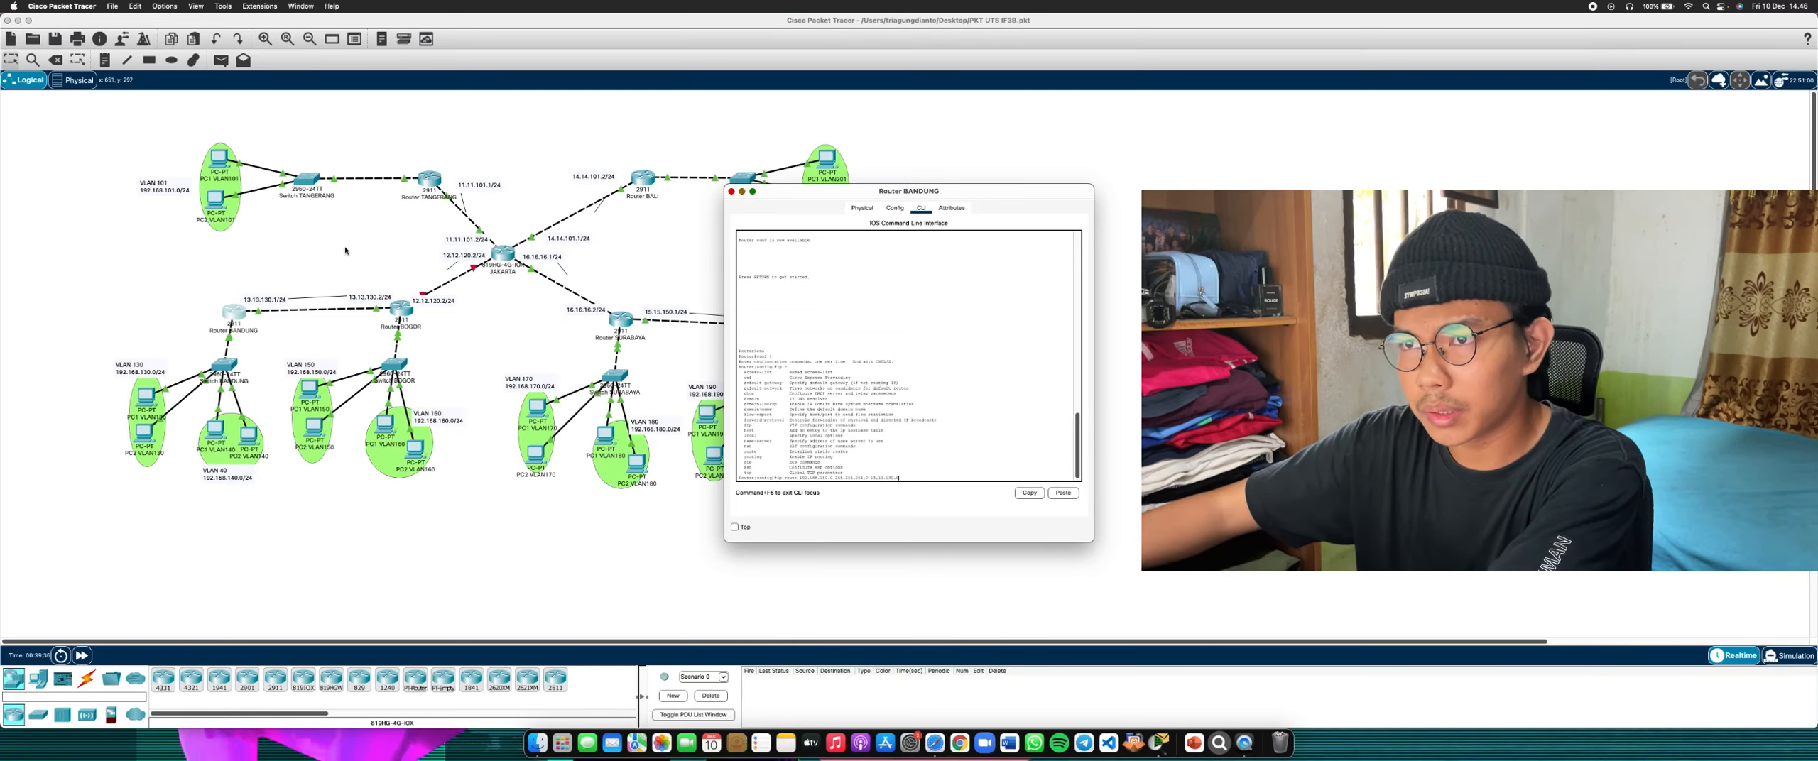
{"action": "left_click", "coordinate": [430, 180]}
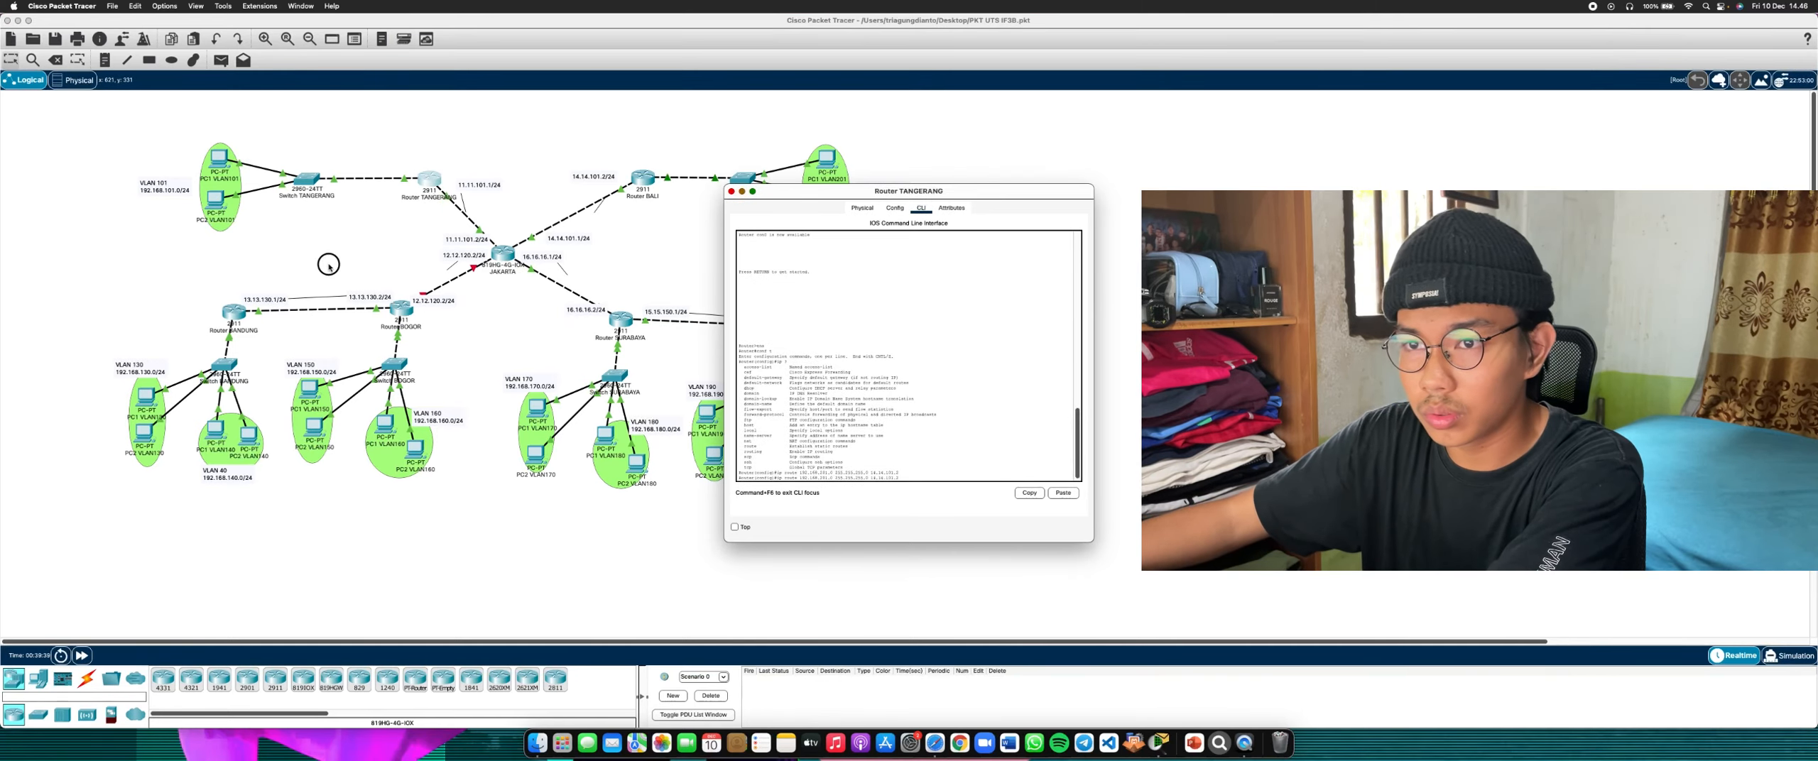
{"action": "left_click", "coordinate": [233, 311]}
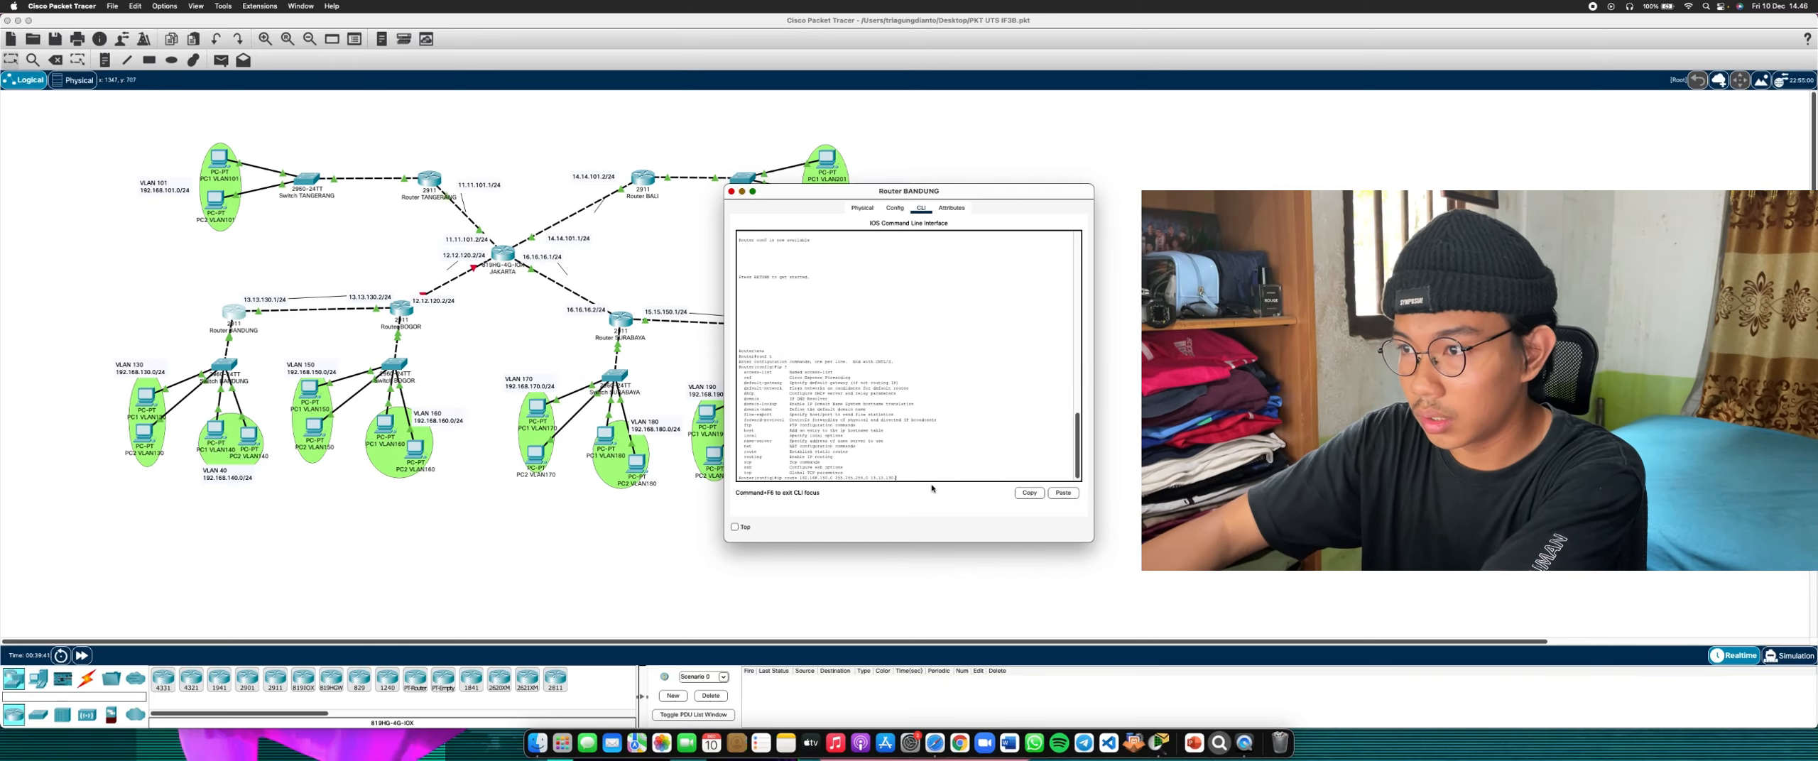
{"action": "key", "text": "Return"}
Add a second static route on Router BANDUNG to 192.168.160.0 with the same mask and next hop, and leave configuration mode
{"action": "key", "text": "Up"}
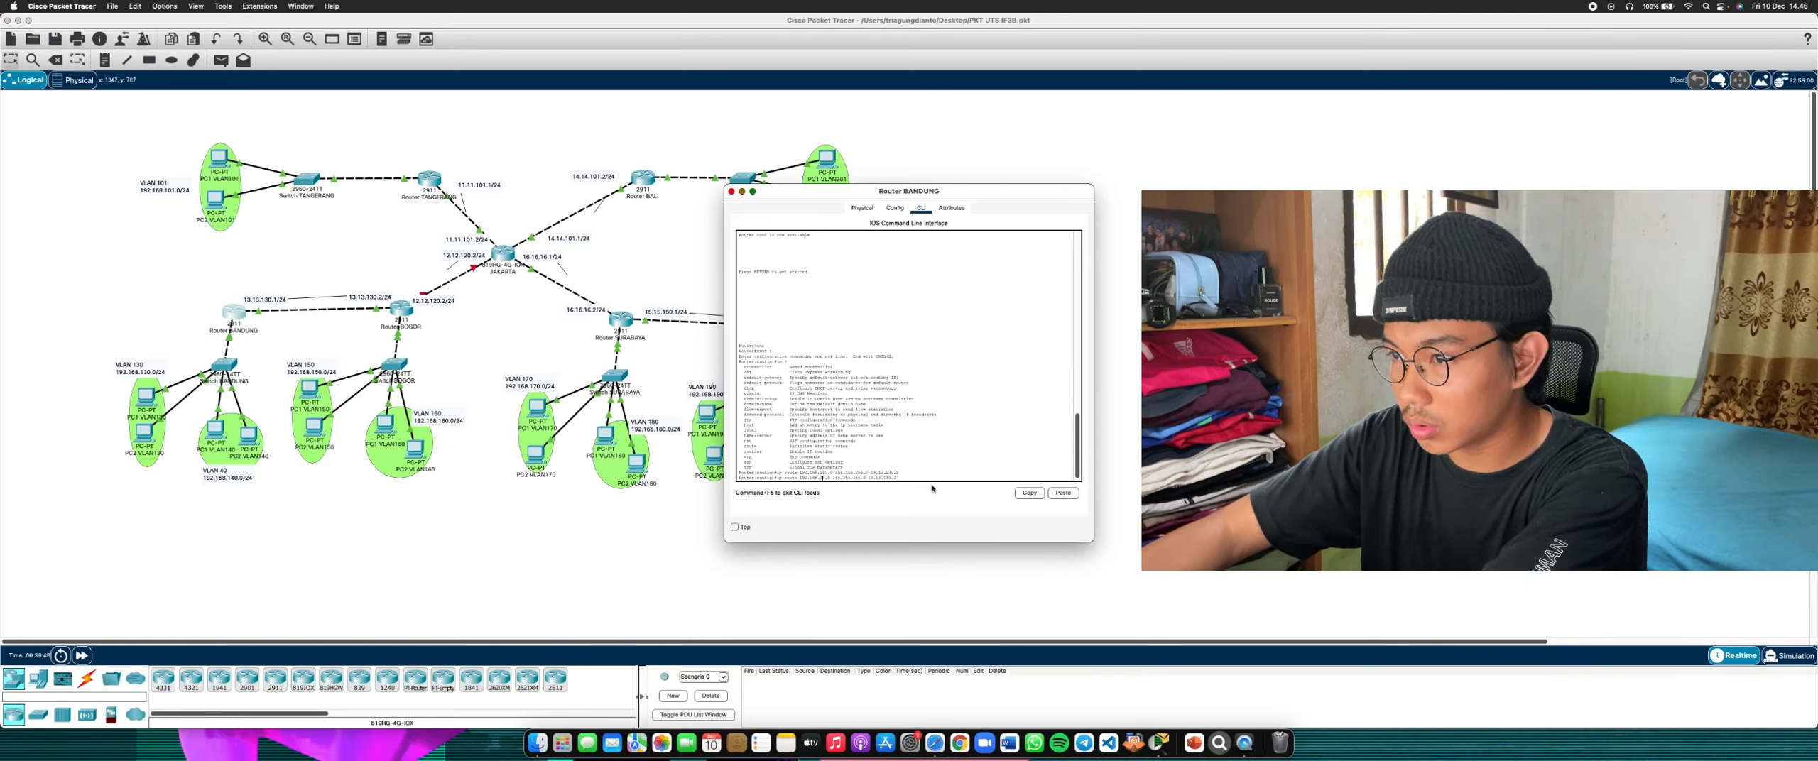
{"action": "key", "text": "Return"}
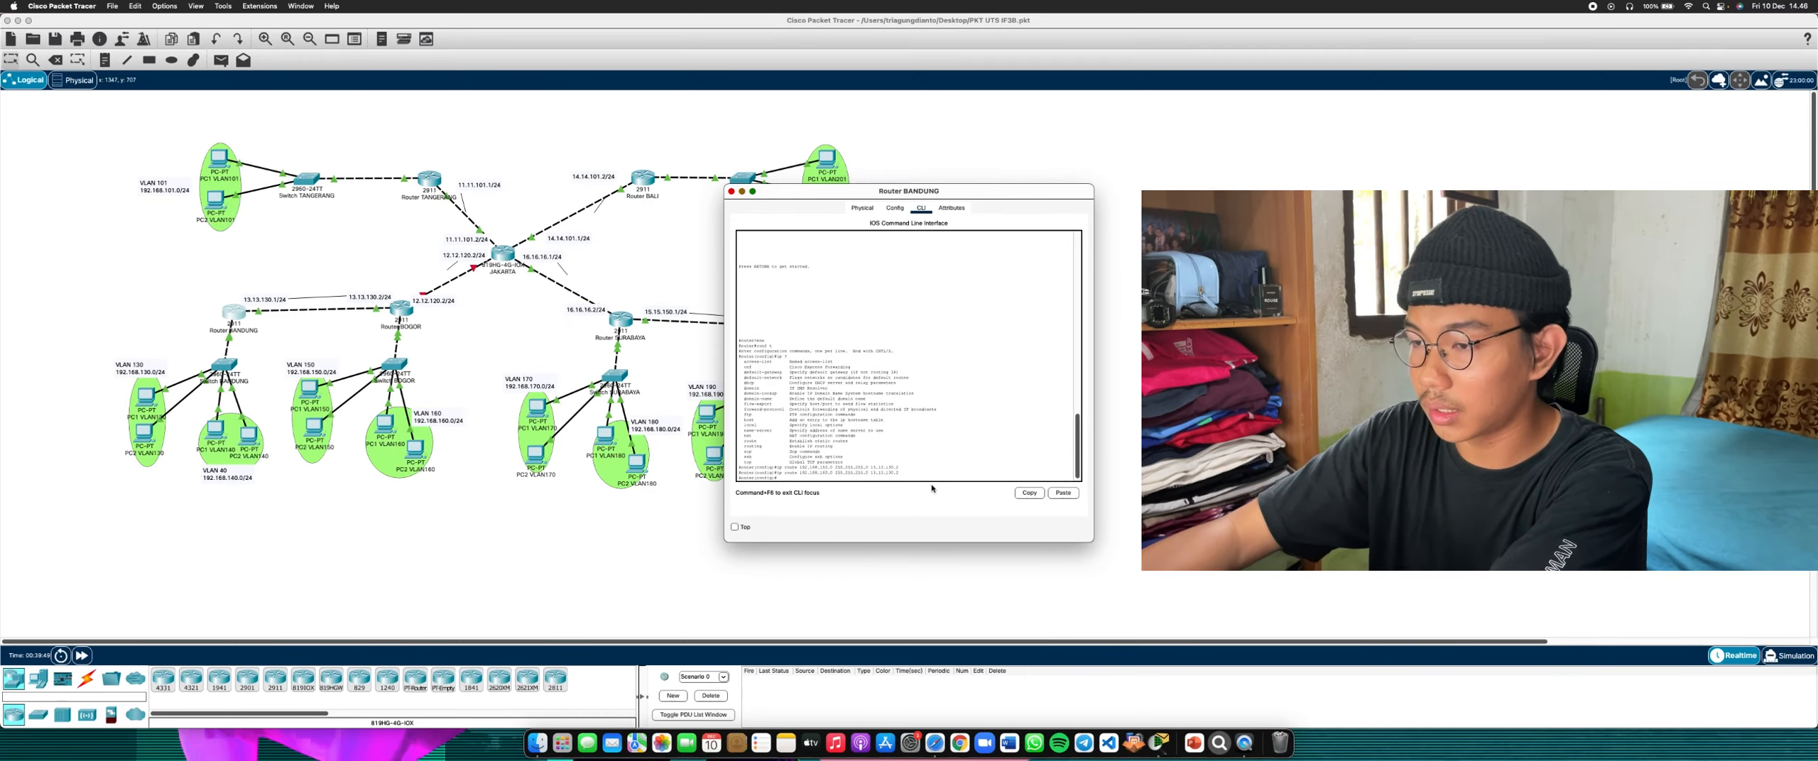
{"action": "type", "text": "ex"}
{"action": "key", "text": "Return"}
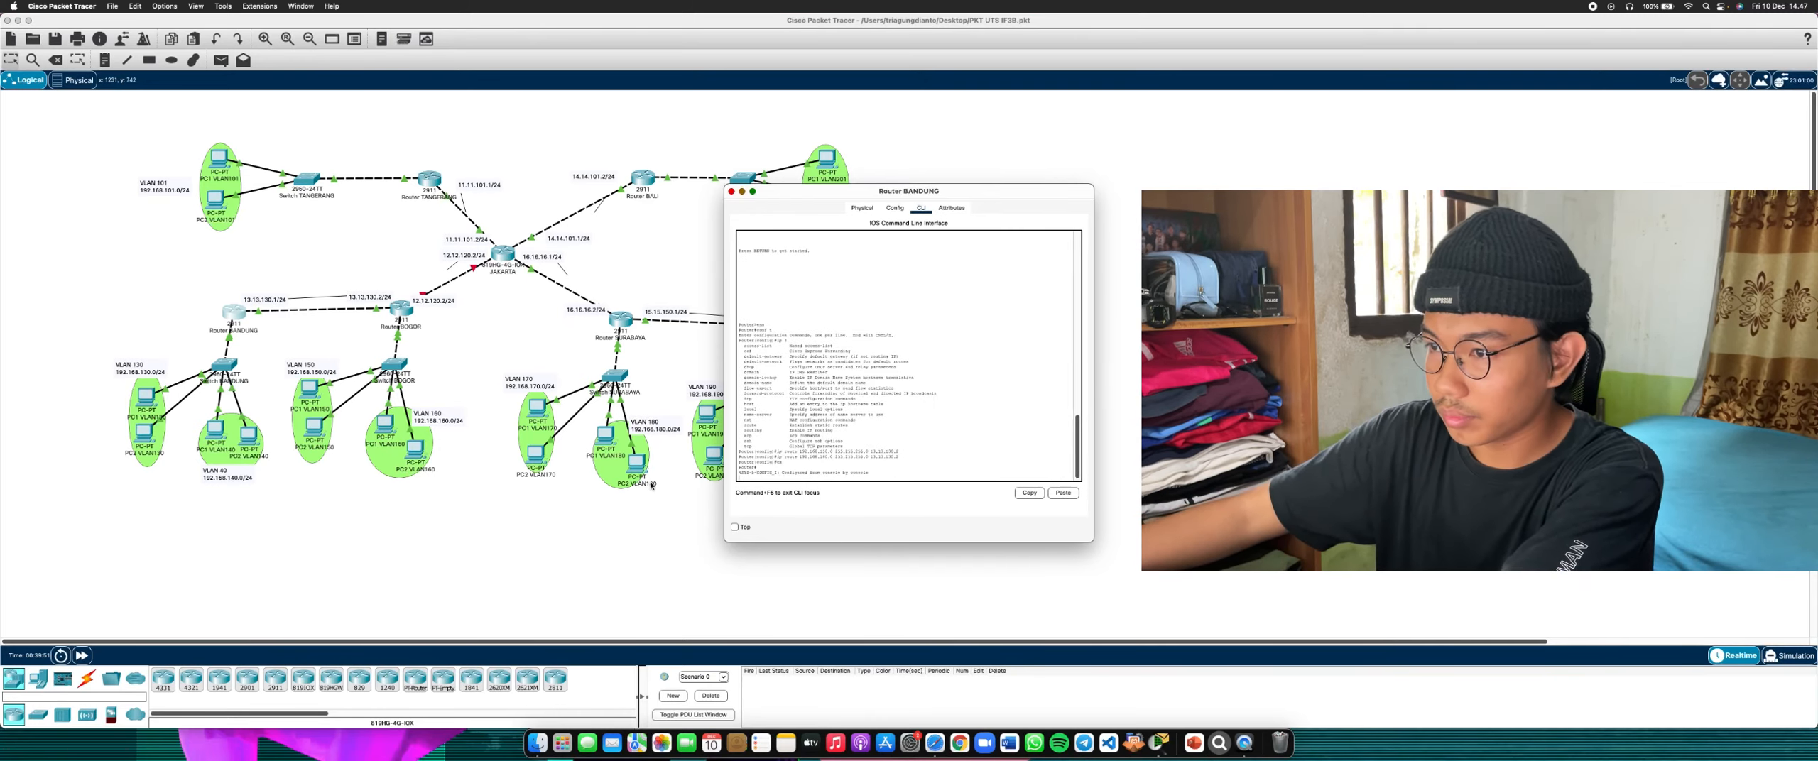
{"action": "key", "text": "Return"}
Exit the open configuration levels on Router BOGOR and re-enter its global configuration mode
{"action": "left_click", "coordinate": [401, 308]}
{"action": "left_click", "coordinate": [802, 477]}
{"action": "type", "text": "ex"}
{"action": "key", "text": "Return"}
{"action": "type", "text": "ex"}
{"action": "key", "text": "Return"}
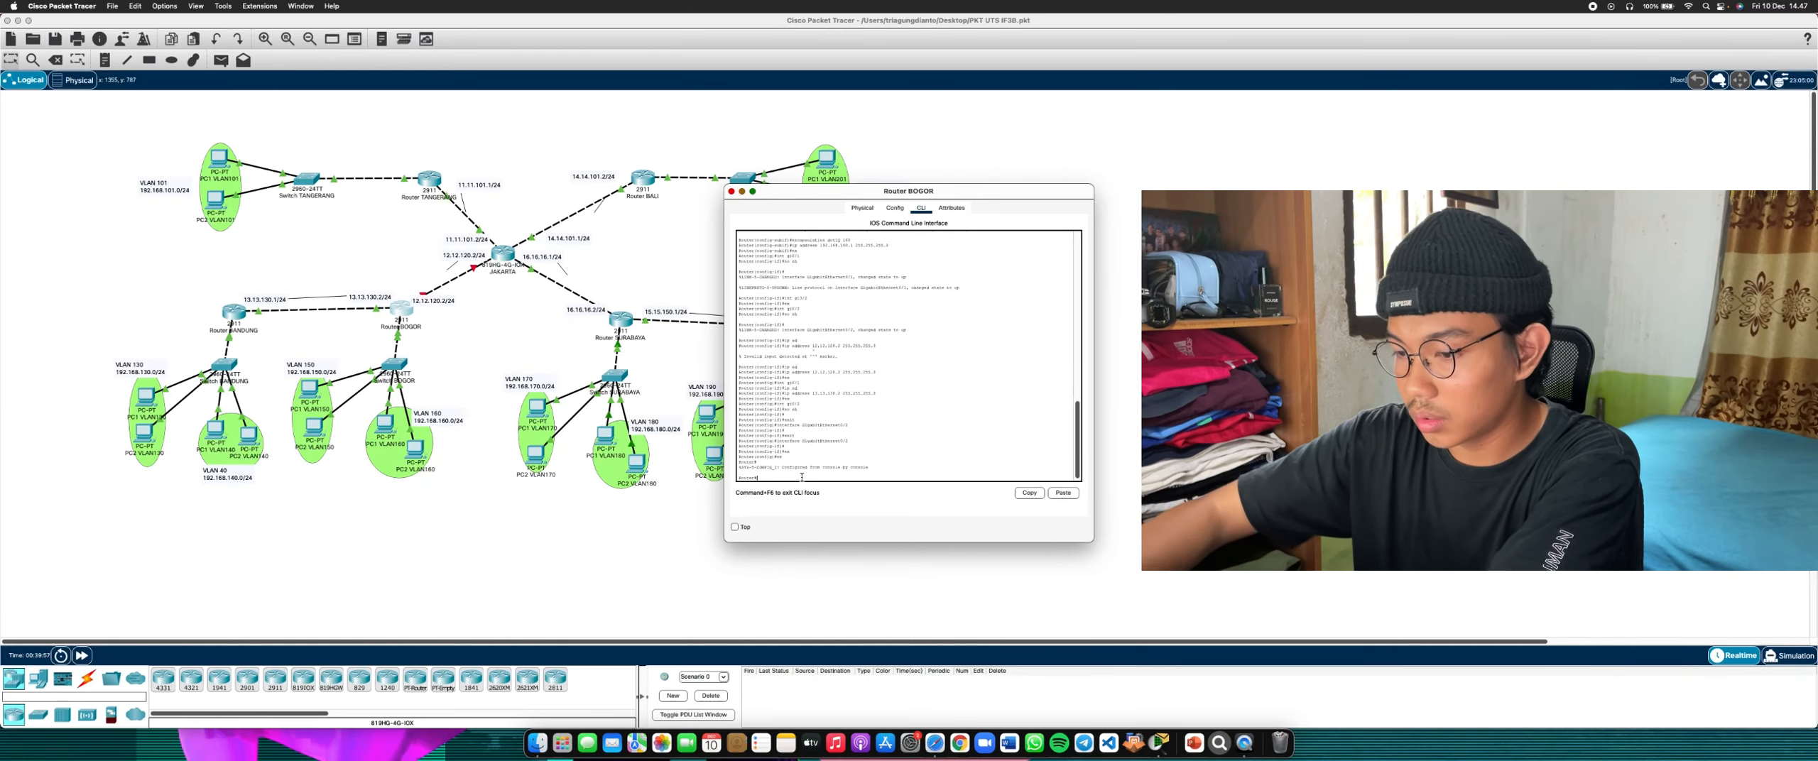
{"action": "type", "text": "conf t"}
{"action": "key", "text": "Return"}
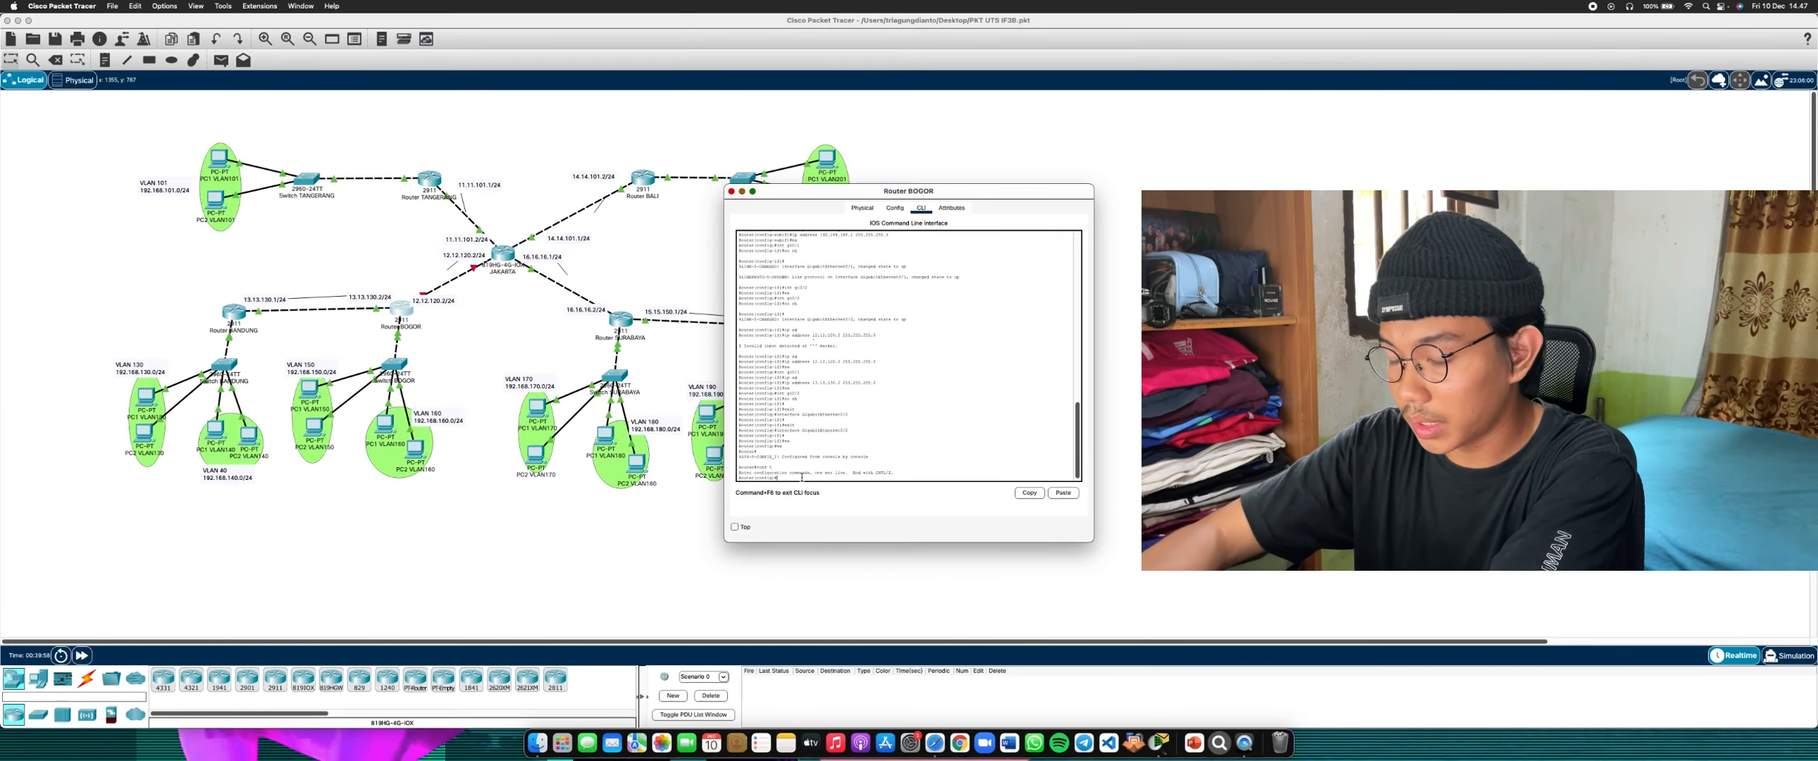
List the available ip subcommands on Router BOGOR and begin its static route command
{"action": "type", "text": "ip "}
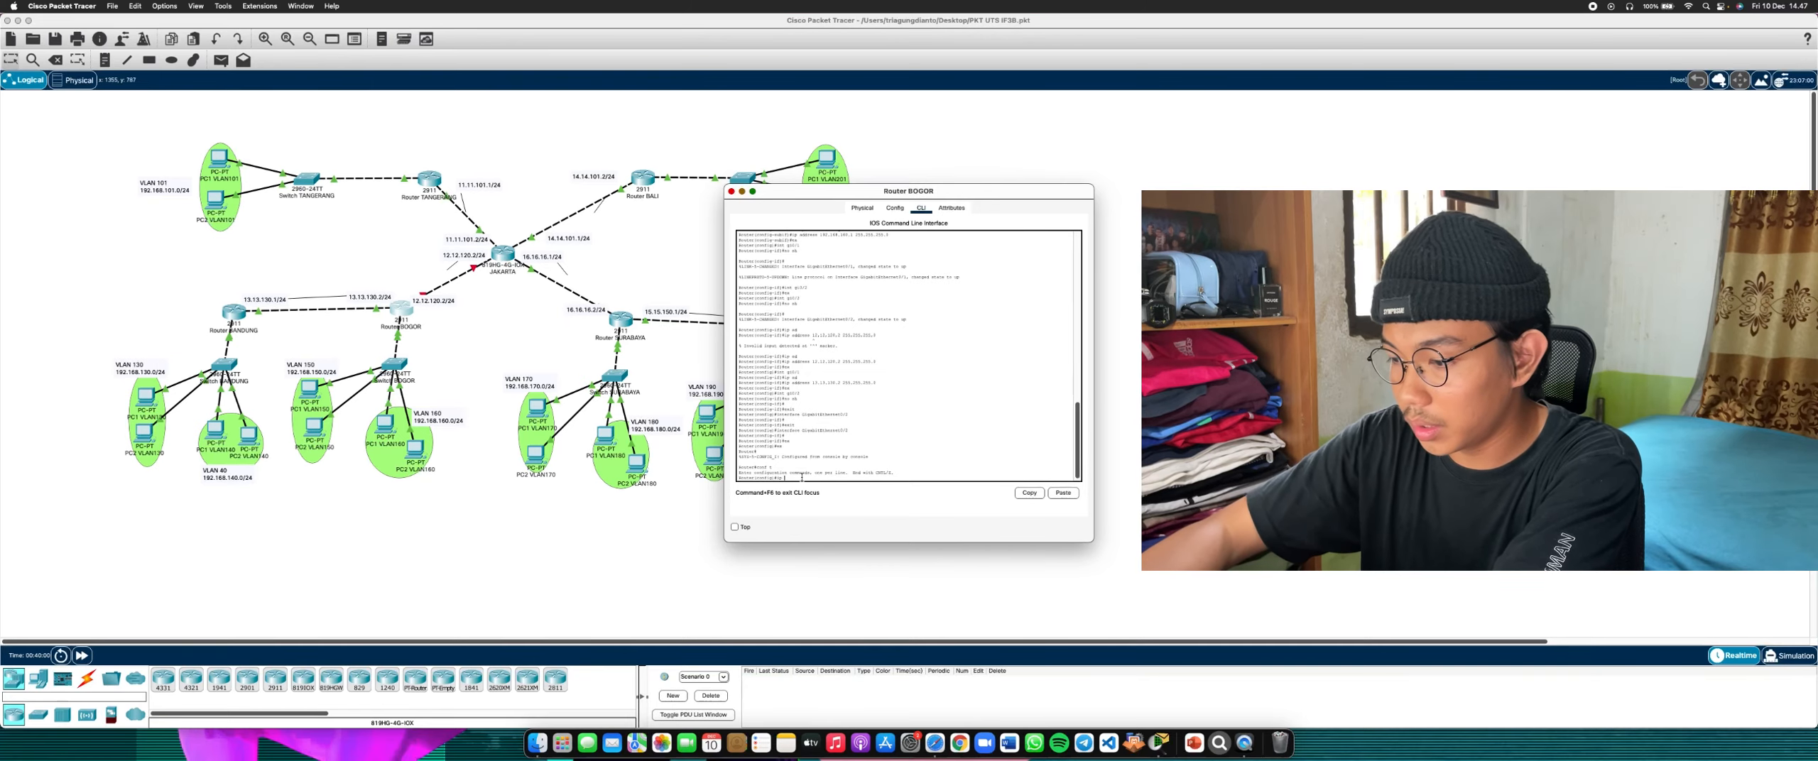
{"action": "type", "text": "?"}
{"action": "type", "text": "rot"}
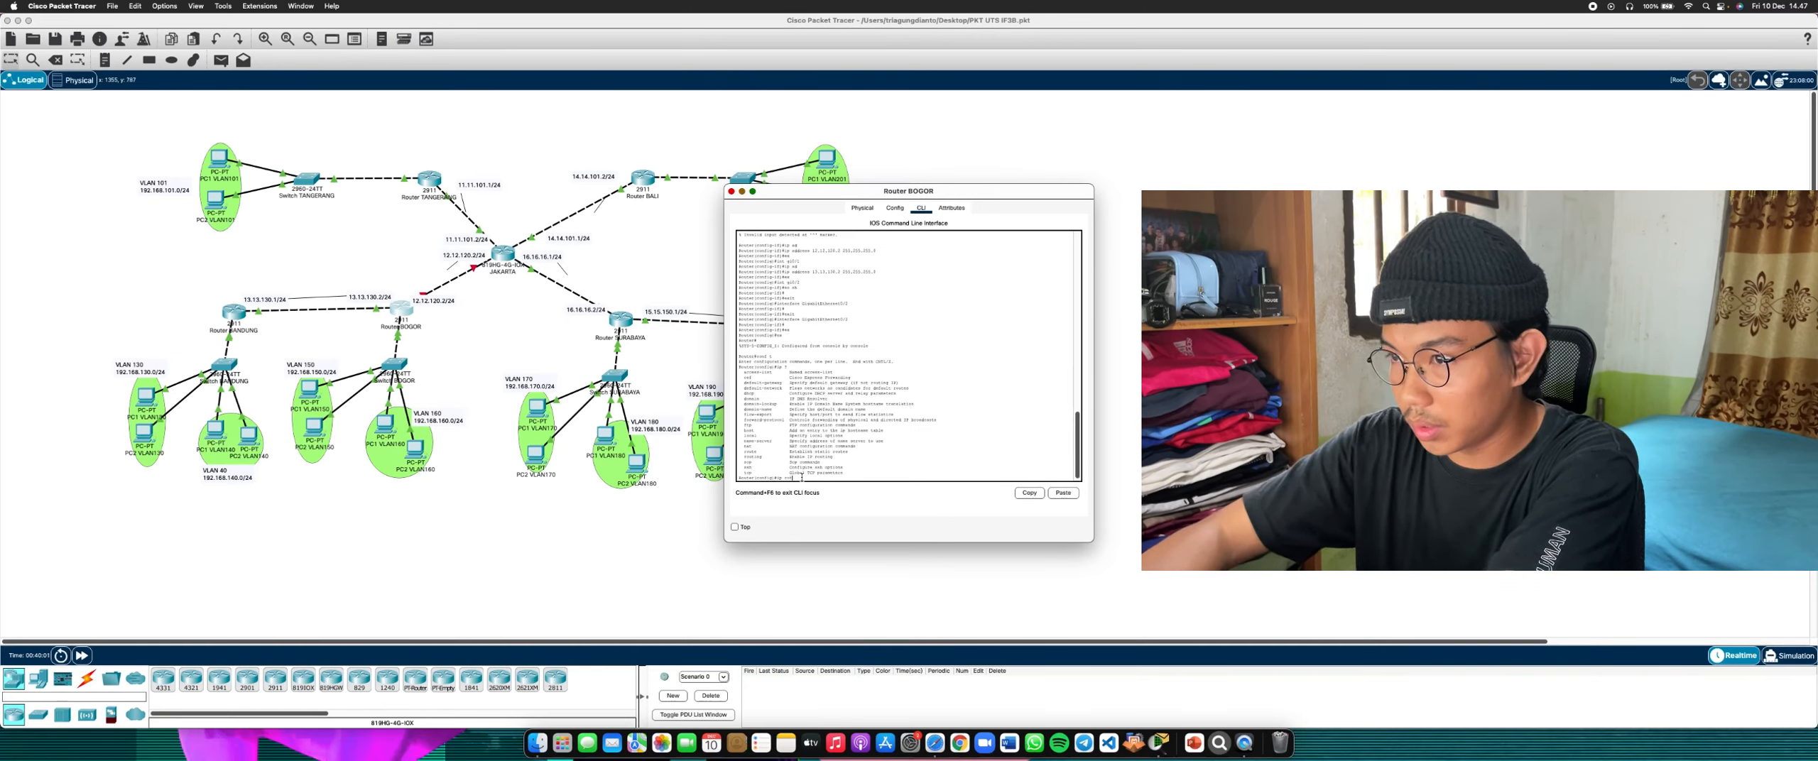
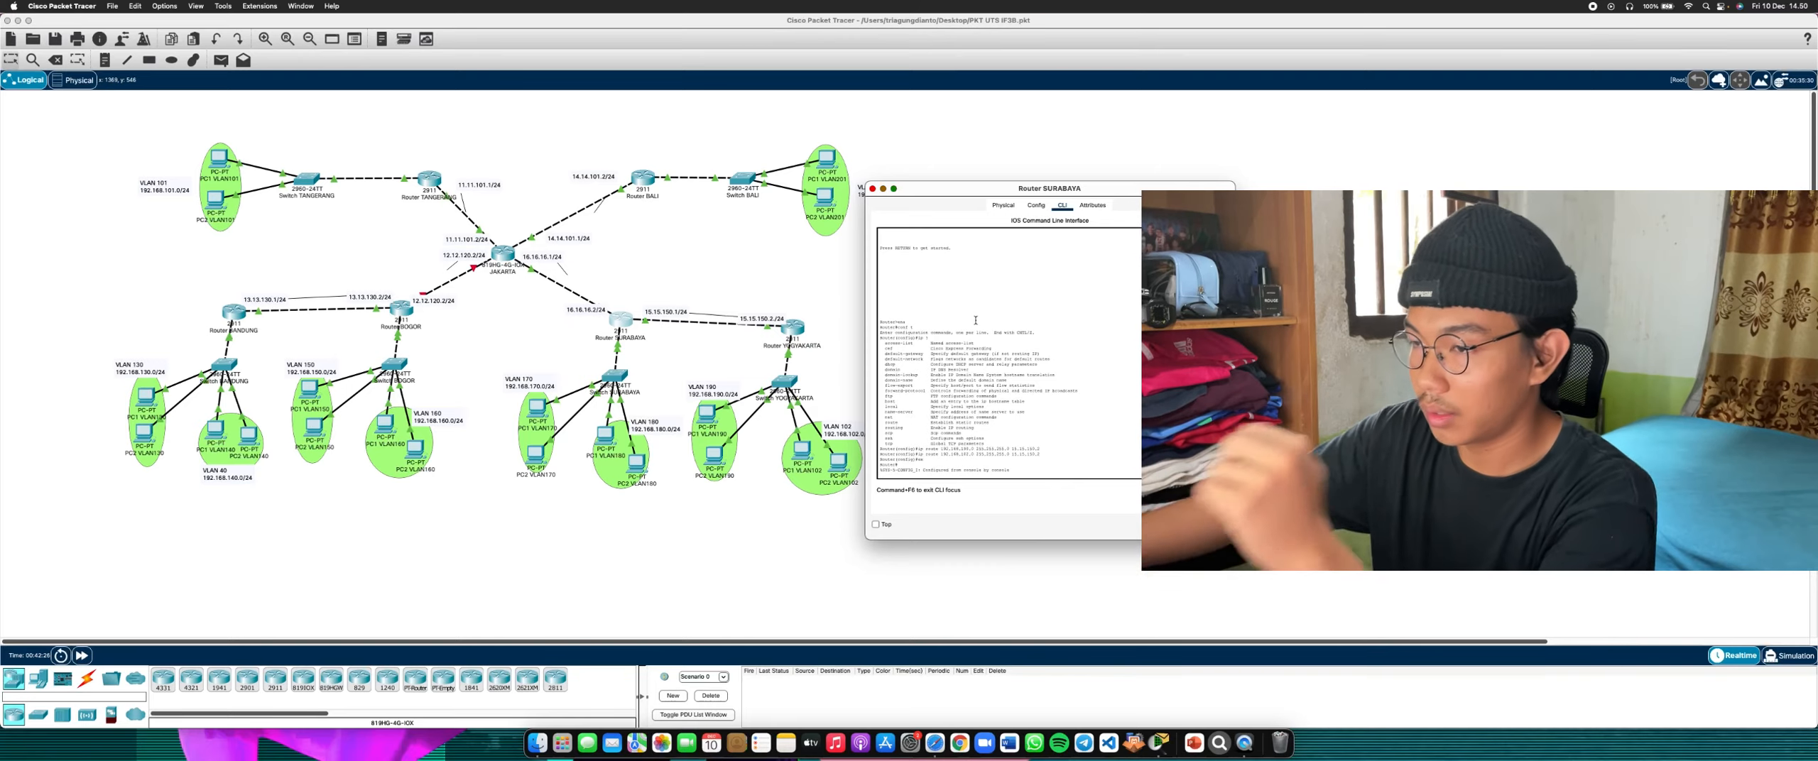
Close the Router SURABAYA window and send a simple test PDU three times from PC2 VLAN180 in SURABAYA to PC2 VLAN190 in YOGYAKARTA
{"action": "left_click", "coordinate": [742, 541]}
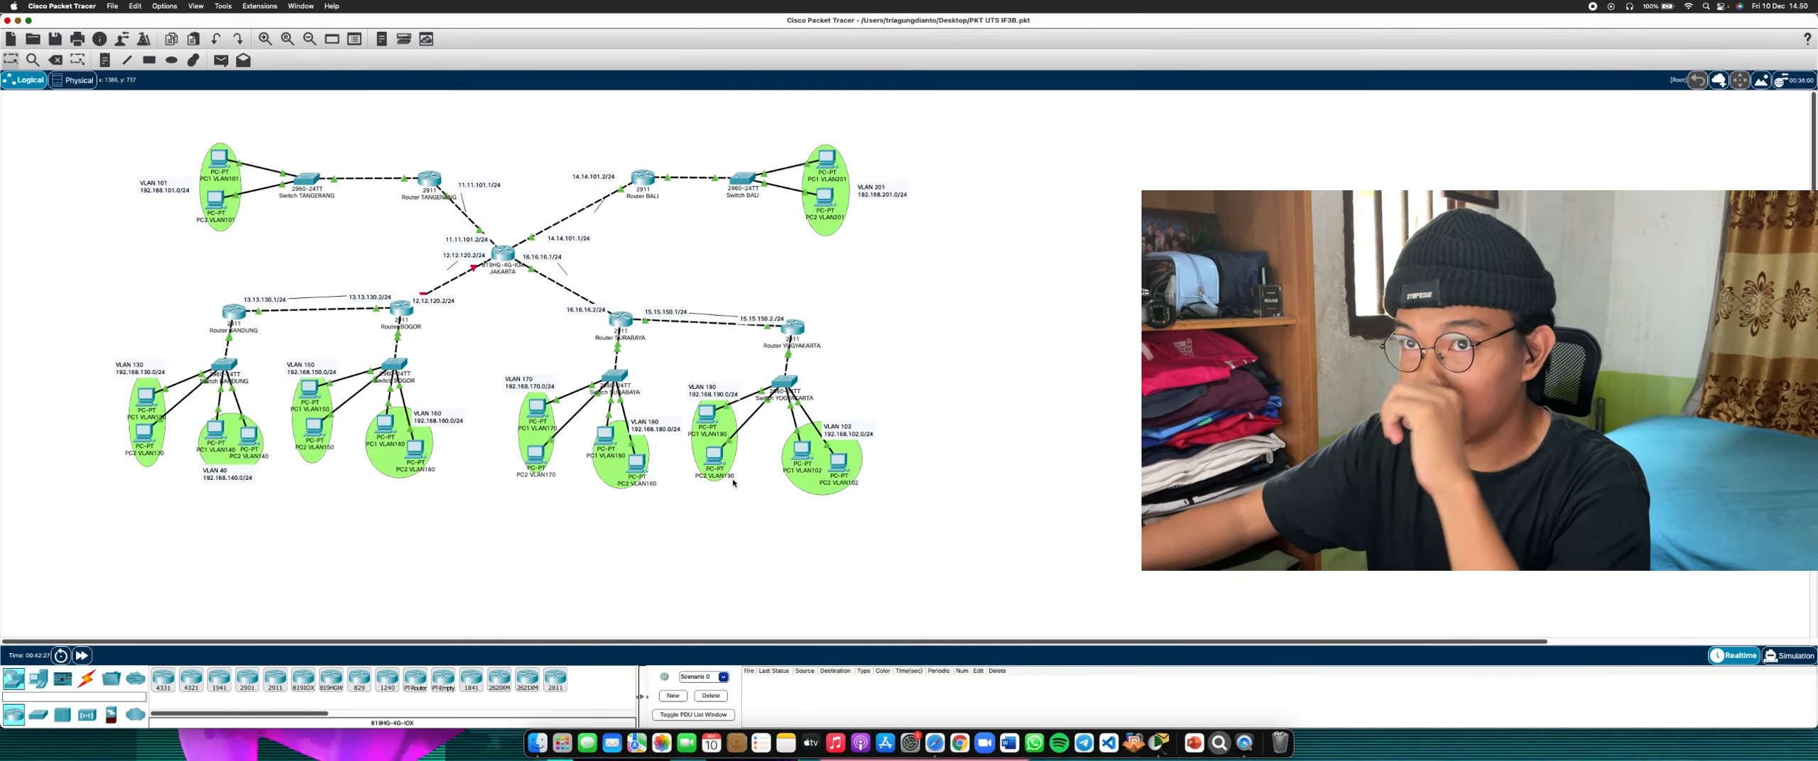
{"action": "left_click", "coordinate": [219, 61]}
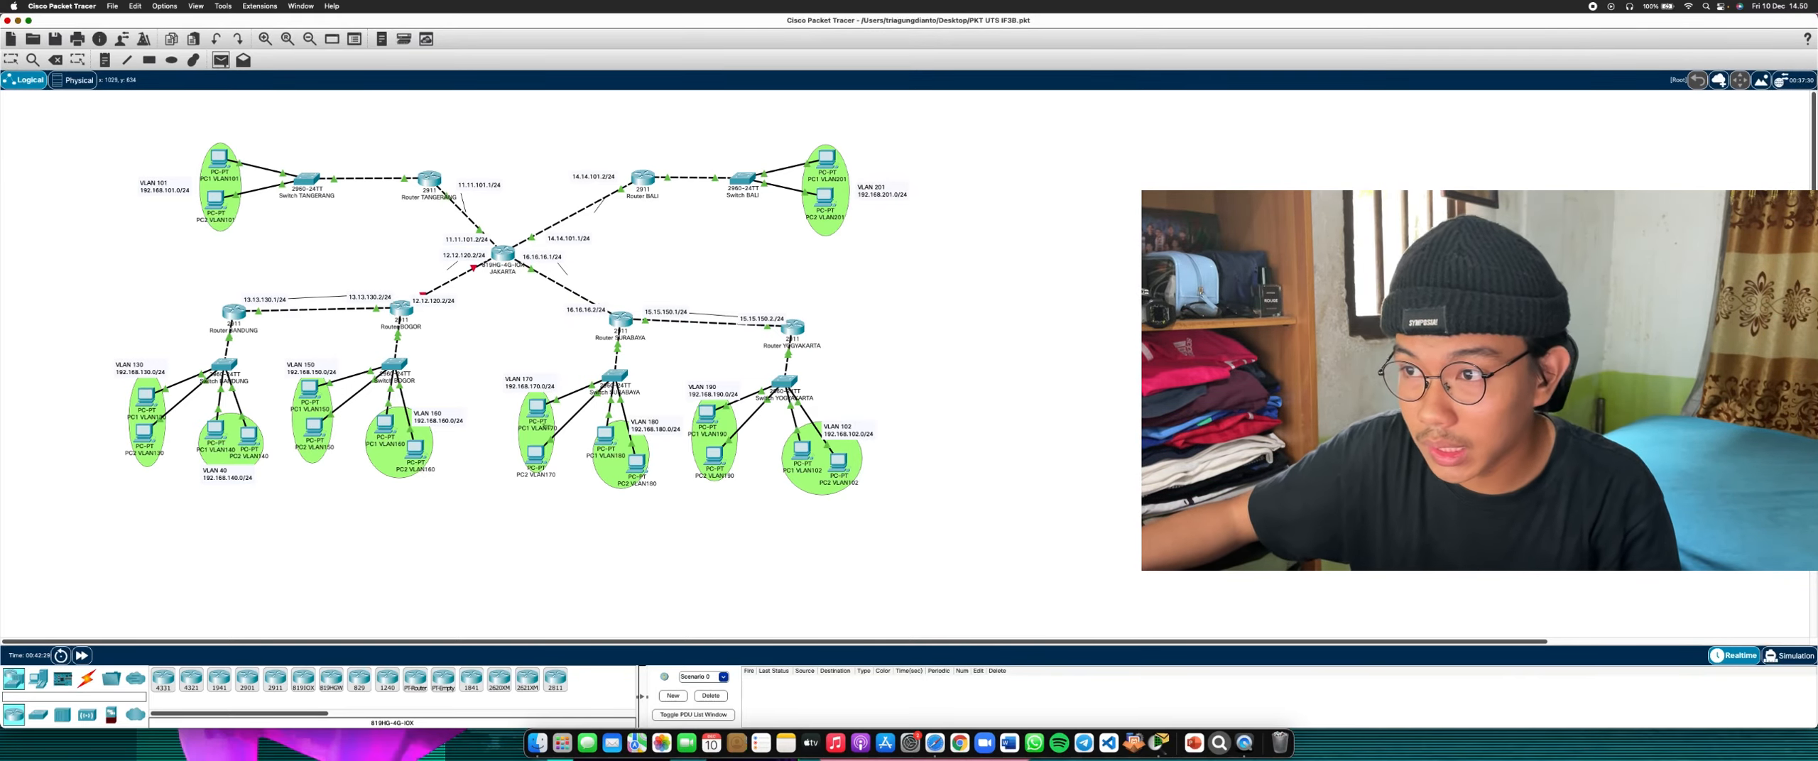
{"action": "mouse_move", "coordinate": [637, 465]}
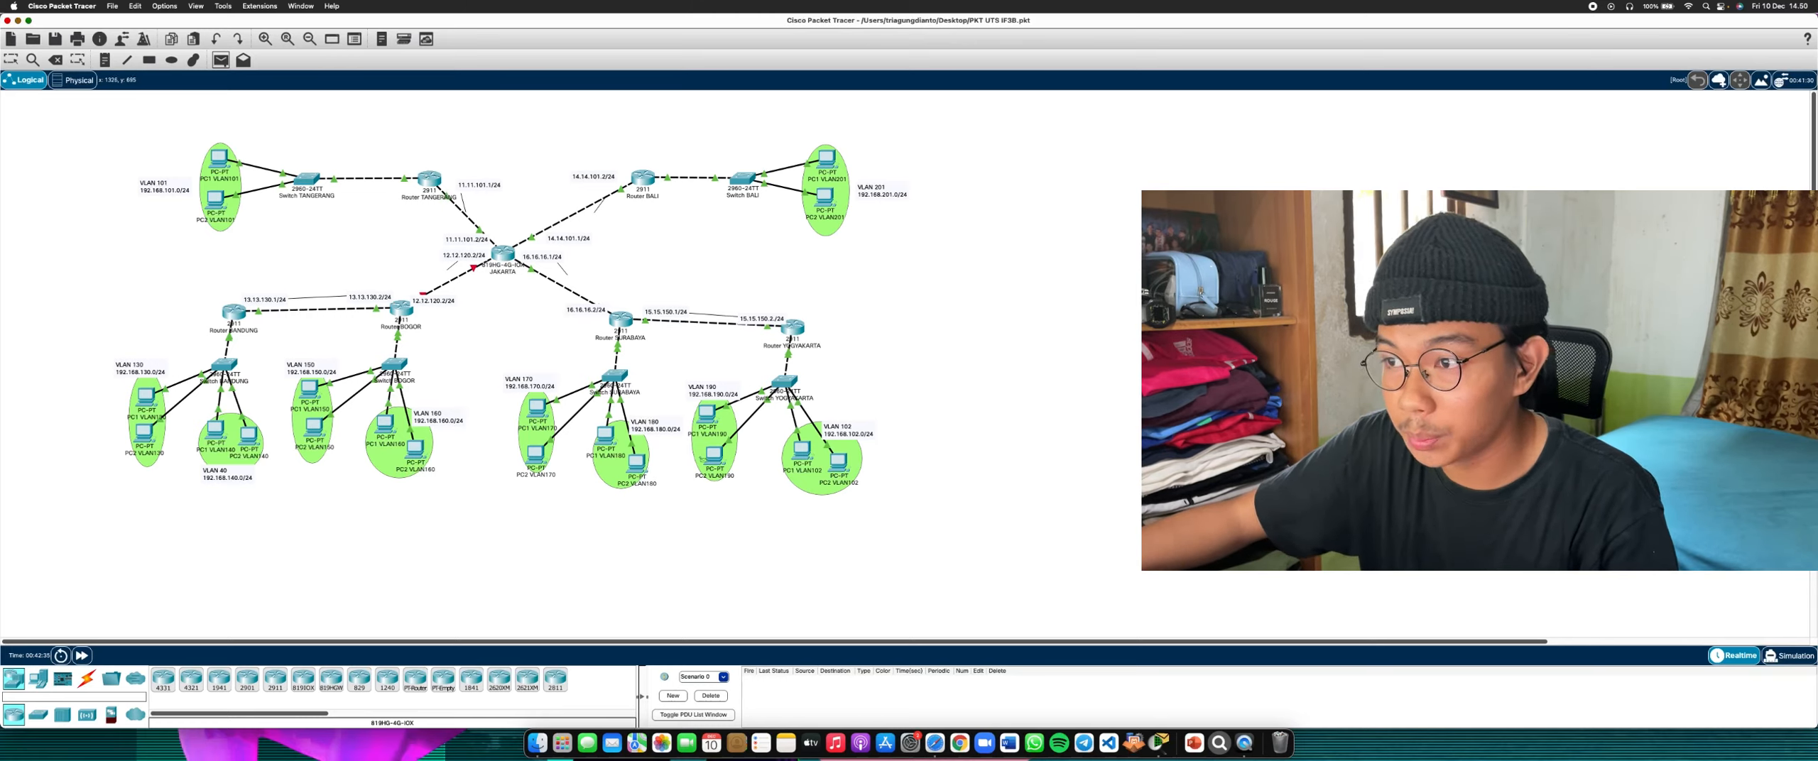
{"action": "left_click", "coordinate": [637, 463]}
{"action": "left_click", "coordinate": [710, 458]}
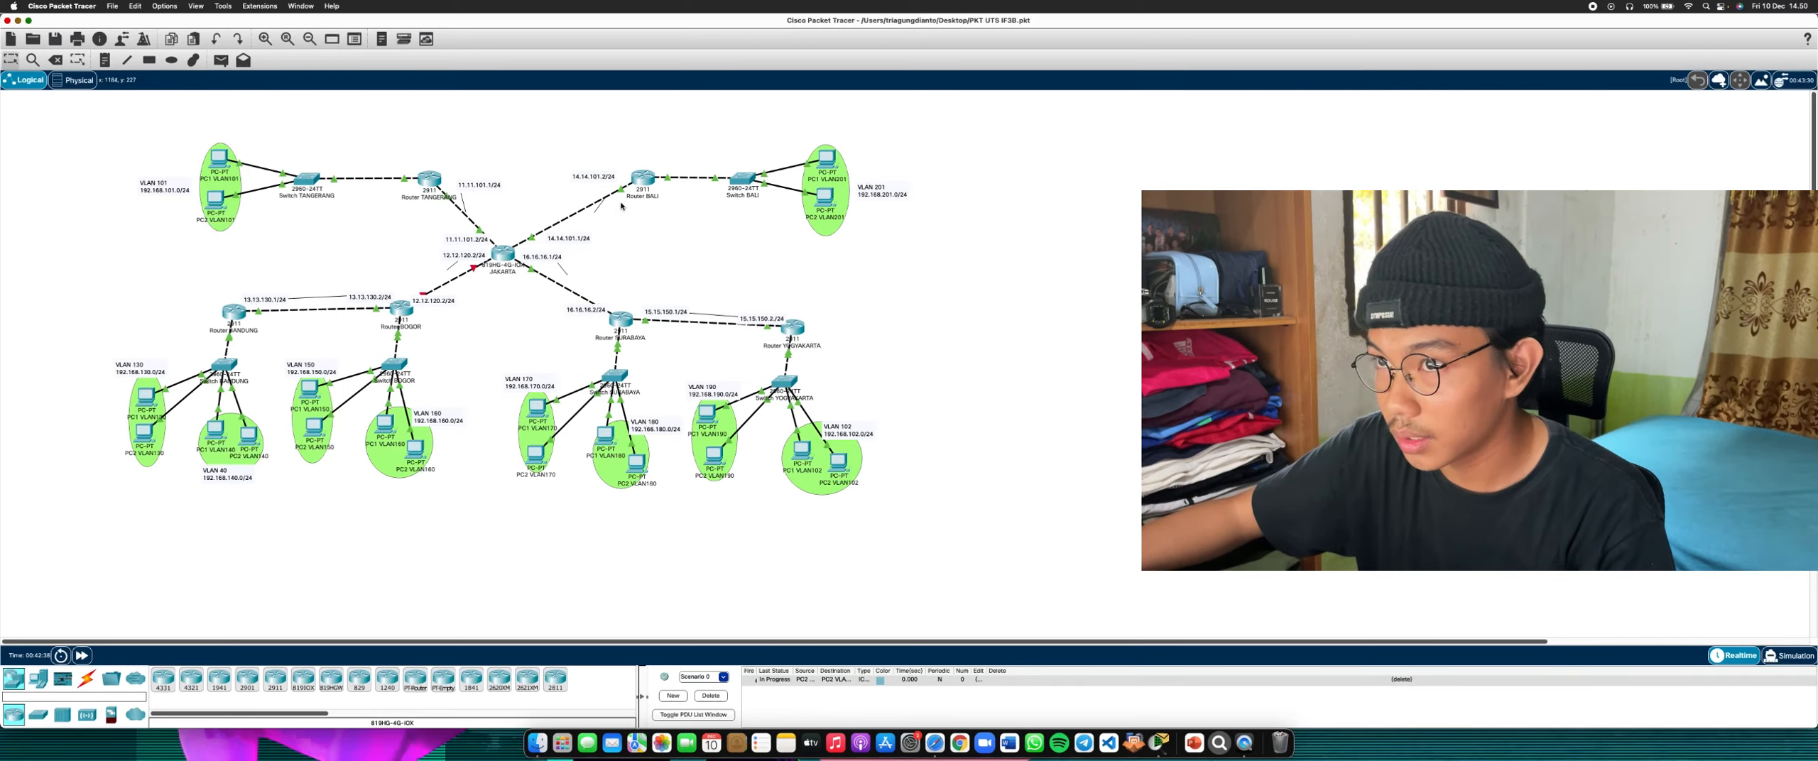
{"action": "left_click", "coordinate": [221, 61]}
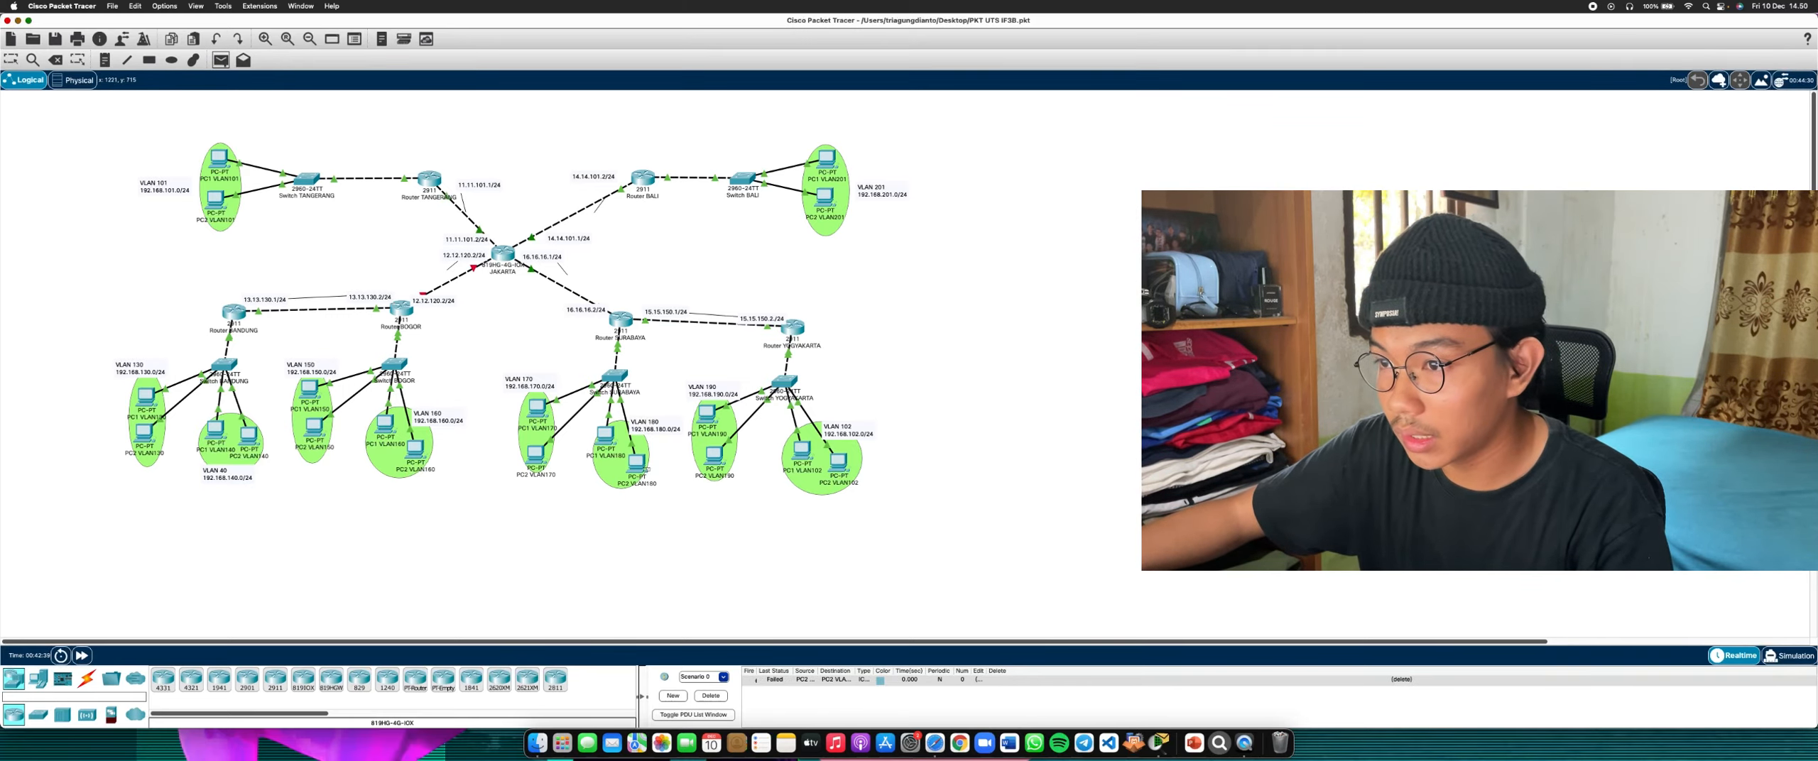
{"action": "left_click", "coordinate": [642, 467]}
{"action": "left_click", "coordinate": [723, 457]}
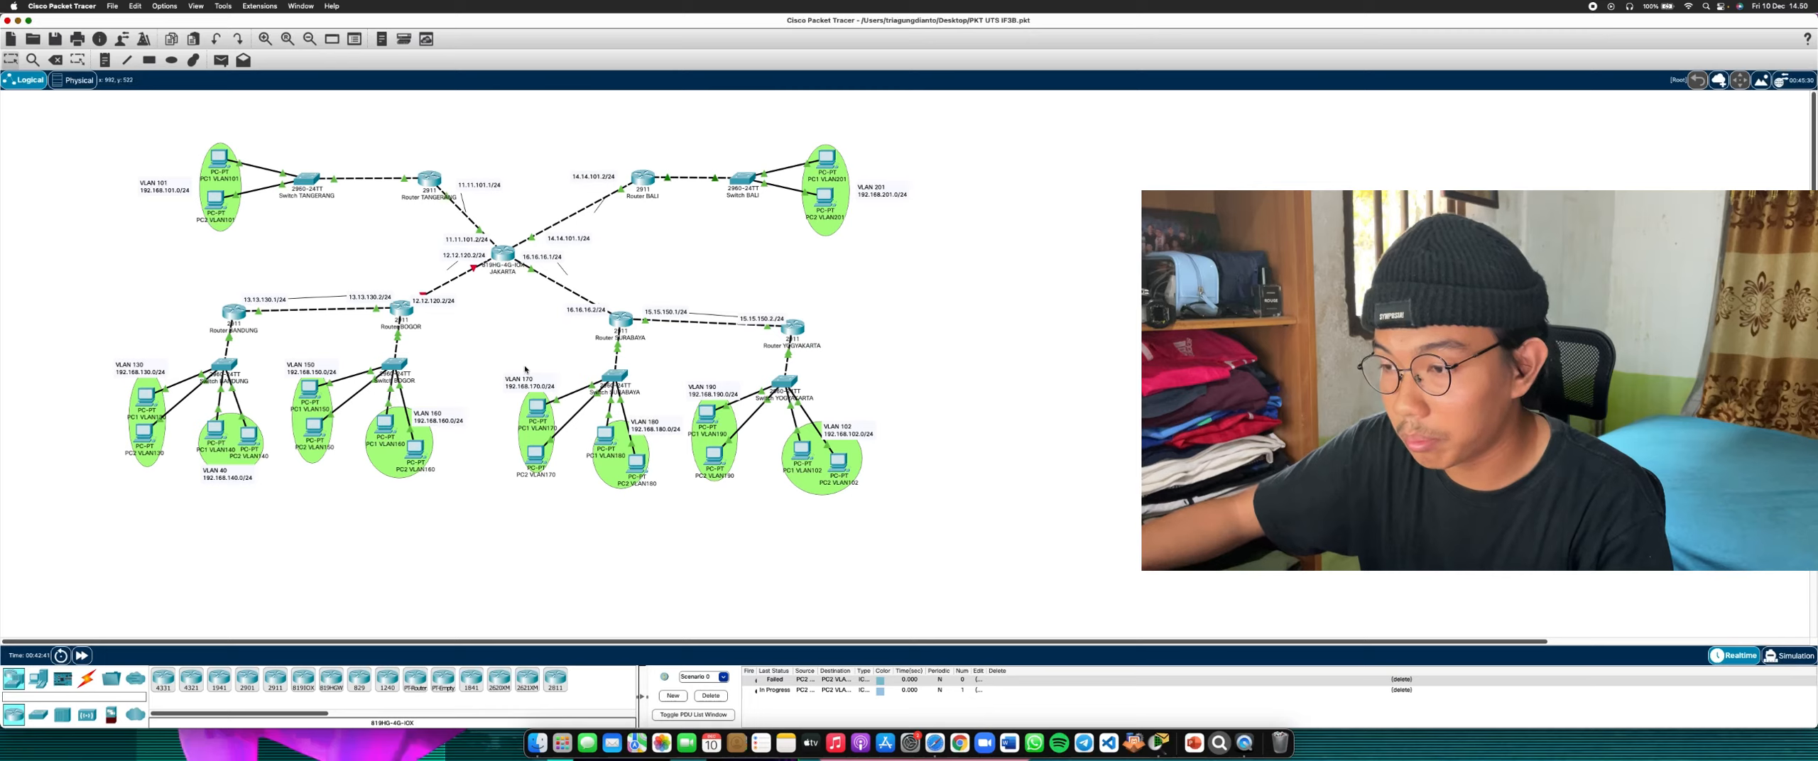
{"action": "key", "text": "p"}
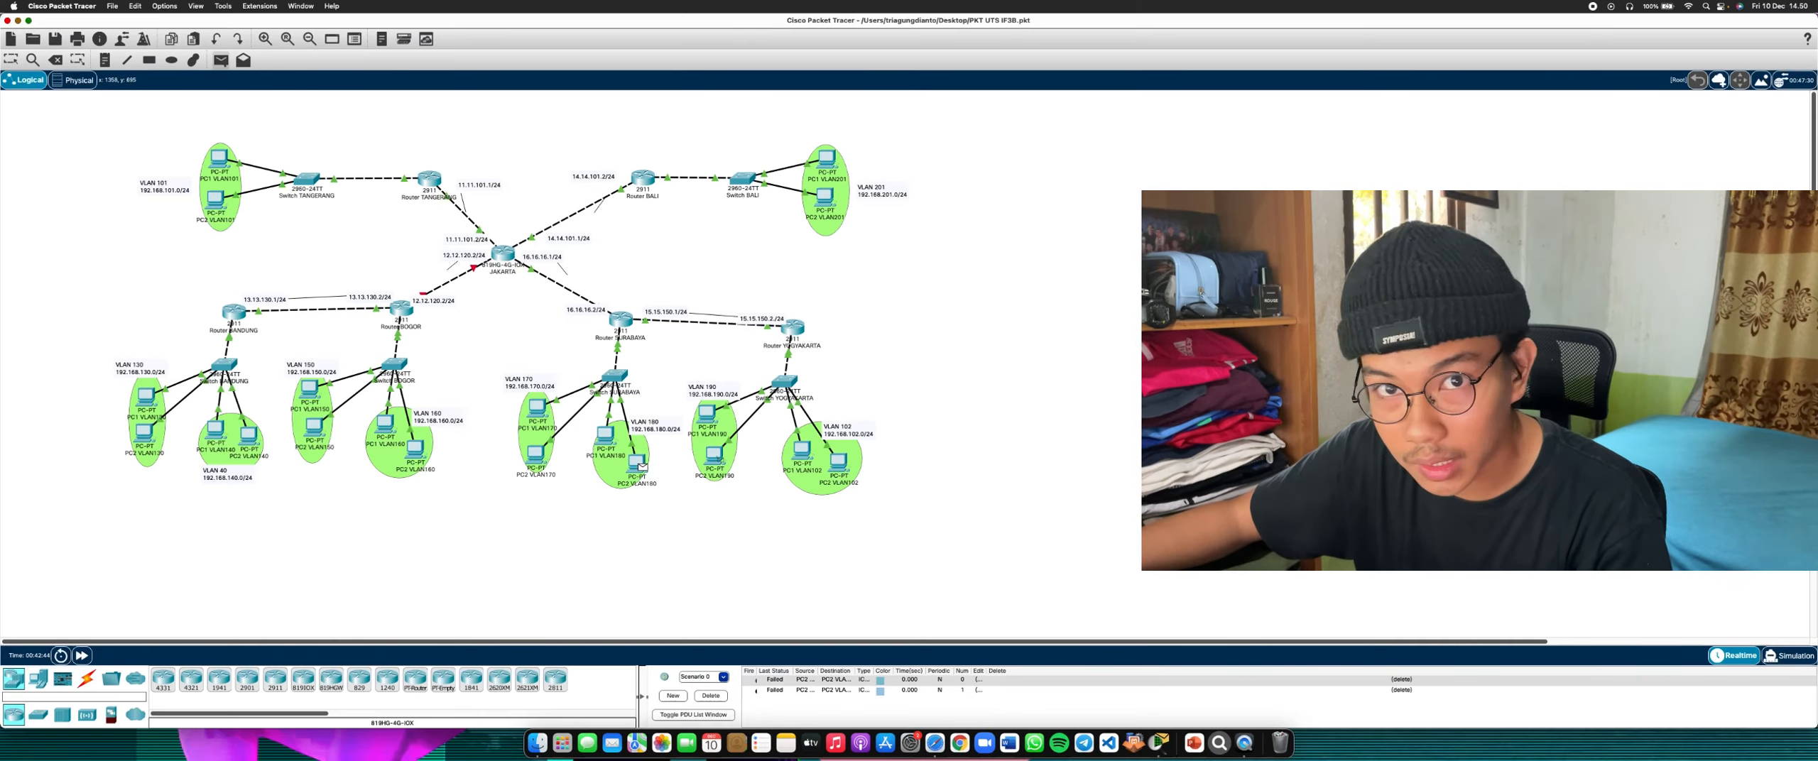
{"action": "left_click", "coordinate": [716, 458]}
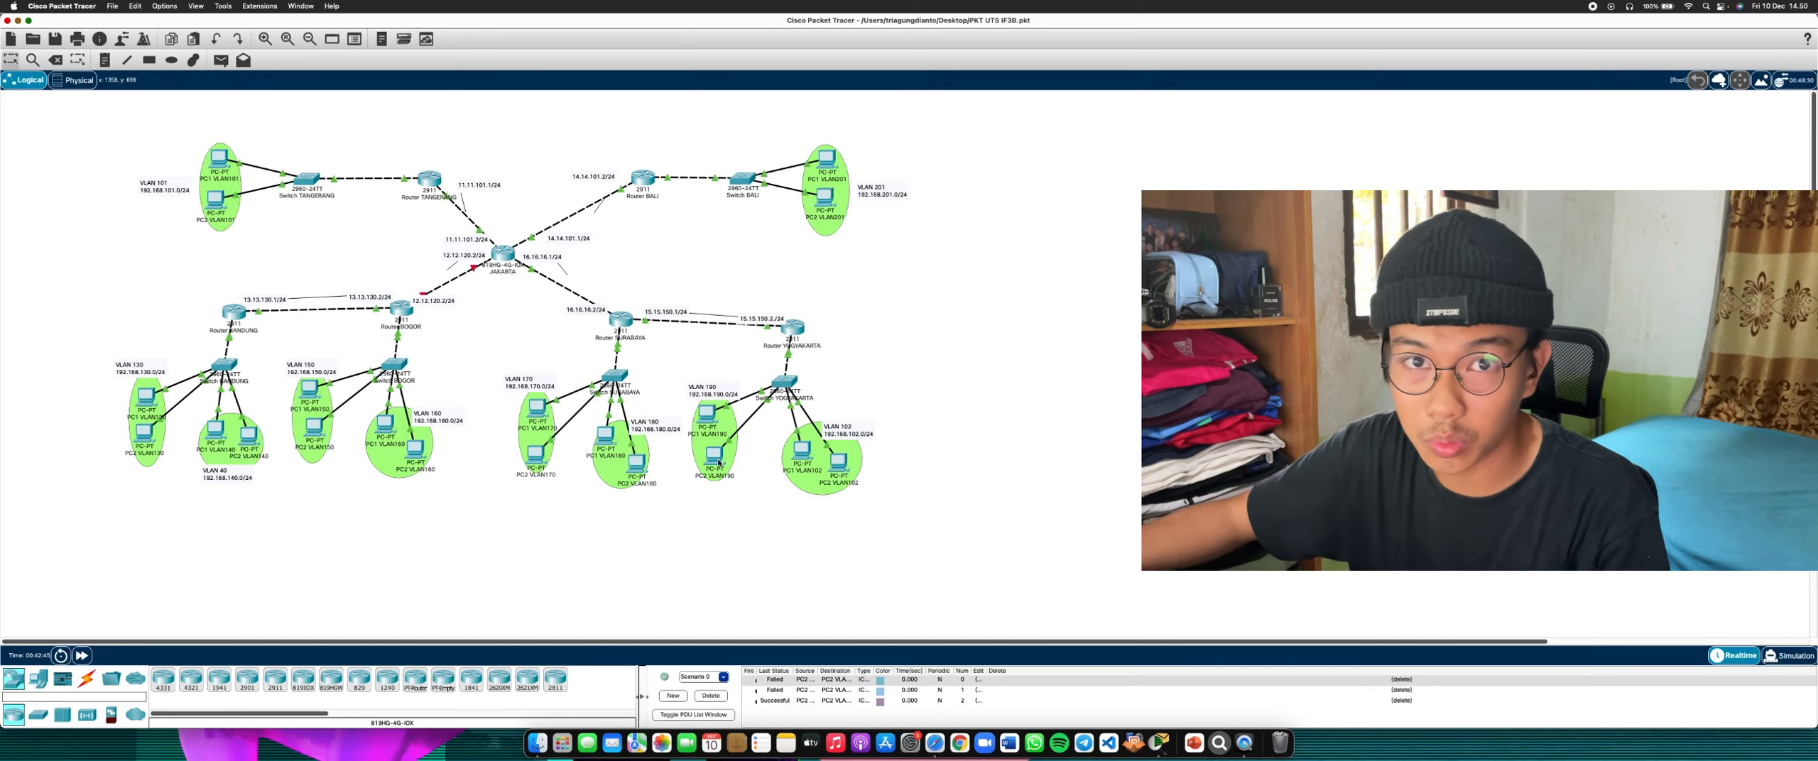
{"action": "mouse_move", "coordinate": [721, 449]}
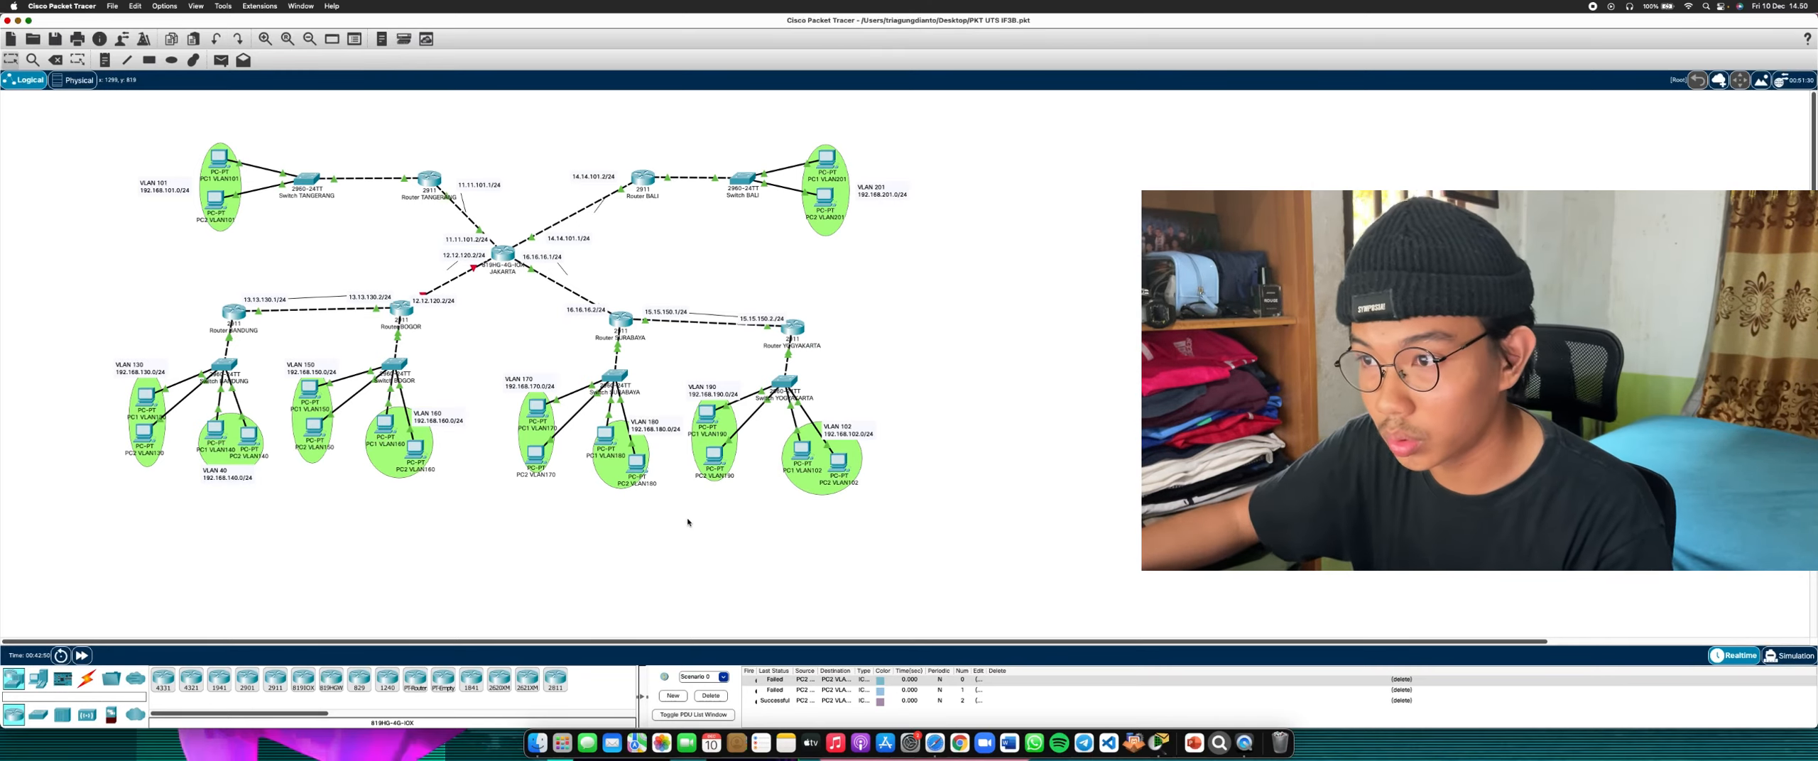
{"action": "left_click_drag", "start_coordinate": [554, 275], "coordinate": [892, 531]}
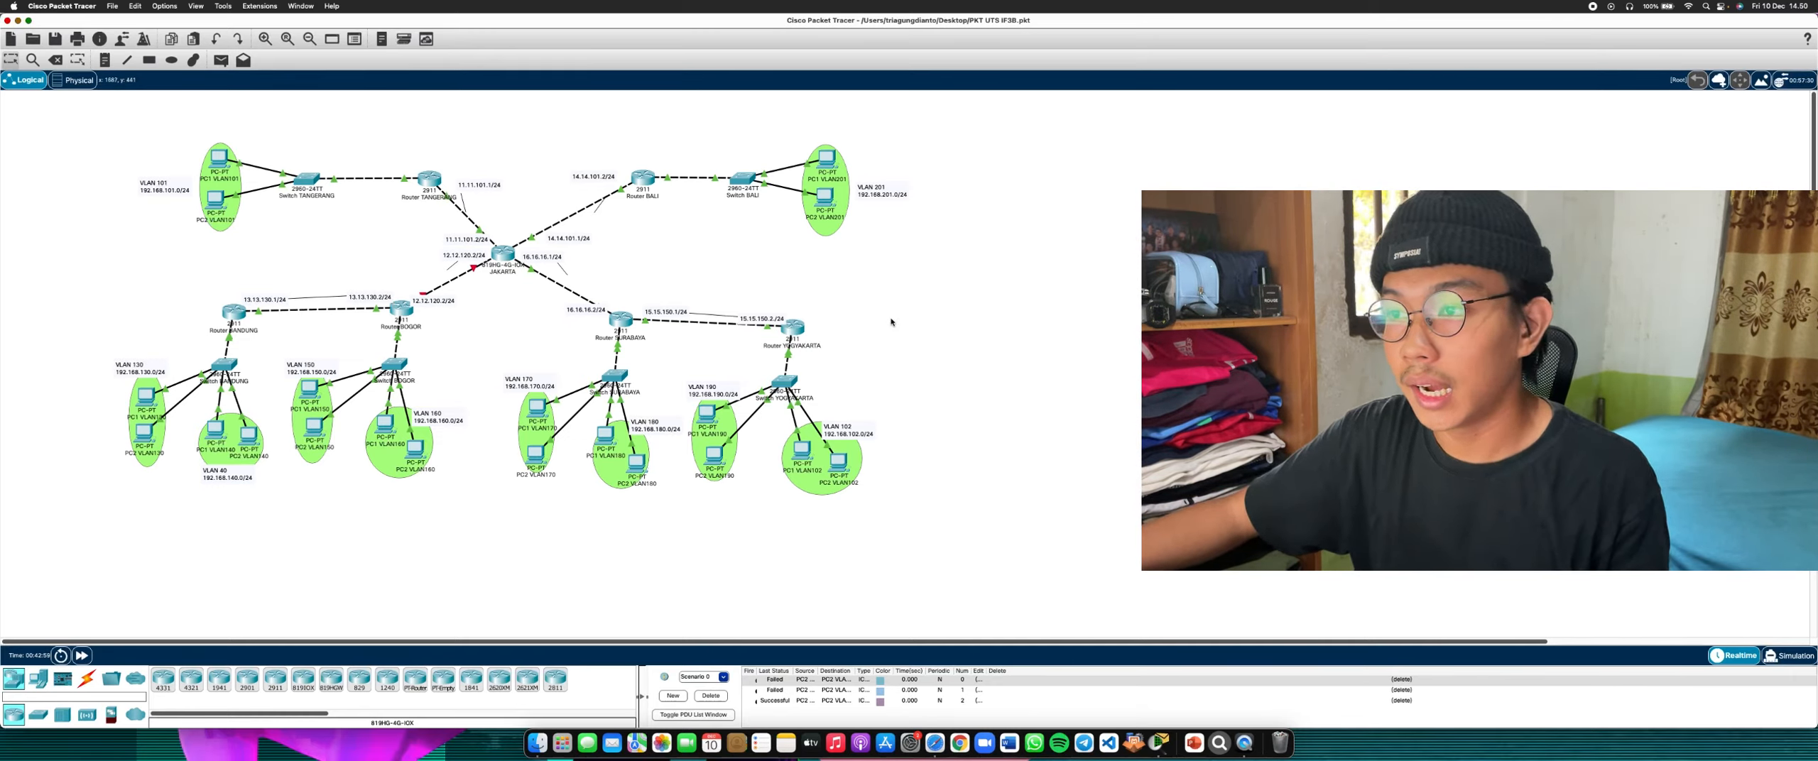
{"action": "left_click_drag", "start_coordinate": [888, 307], "coordinate": [447, 510]}
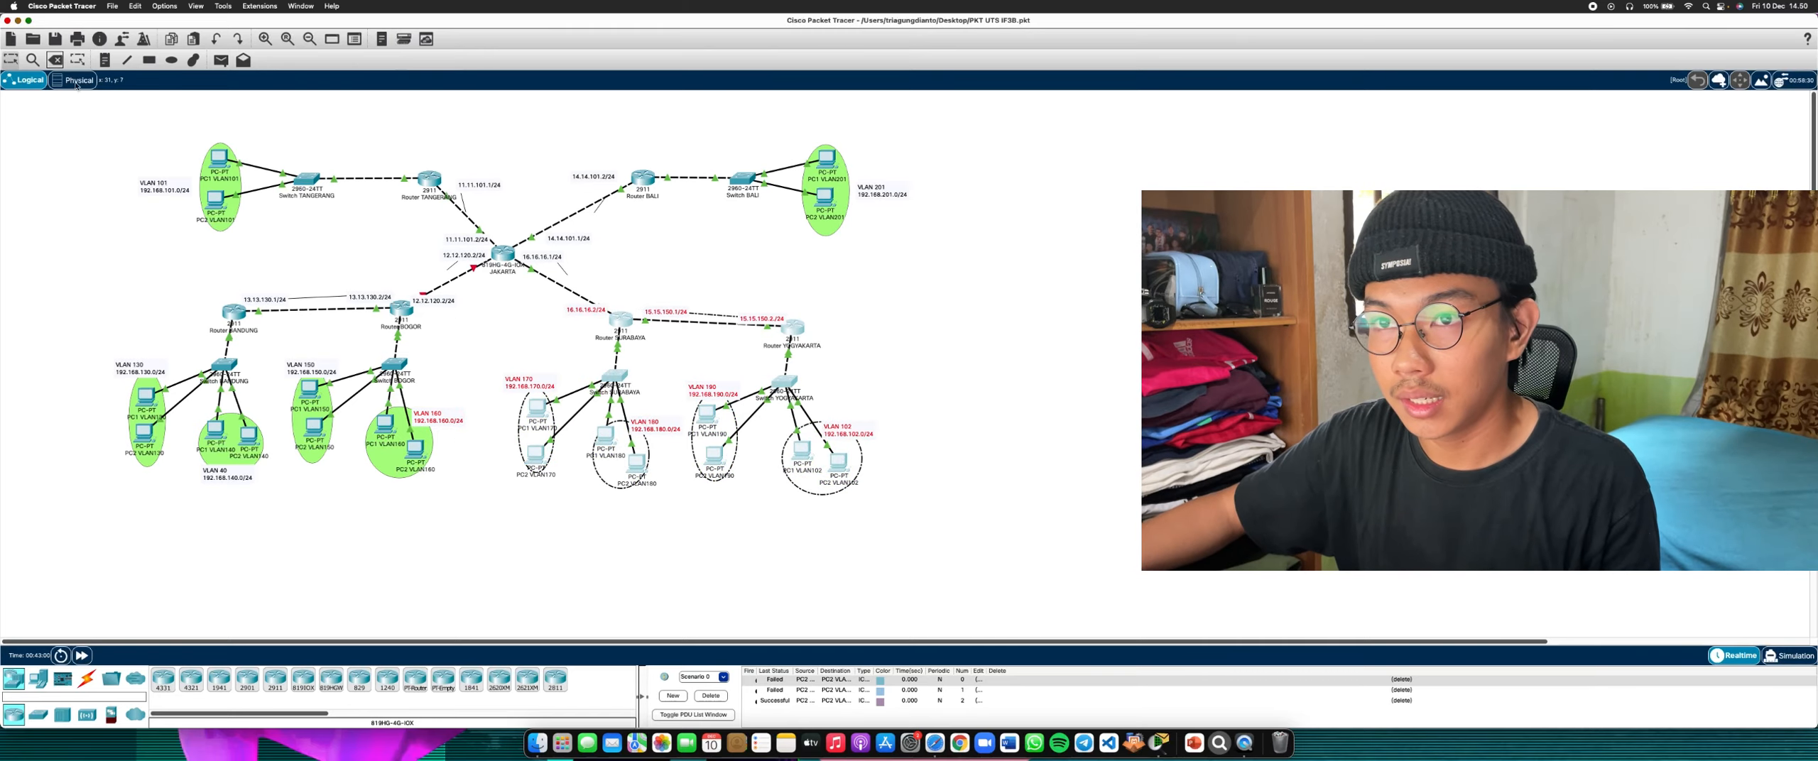
{"action": "left_click_drag", "start_coordinate": [86, 125], "coordinate": [916, 470]}
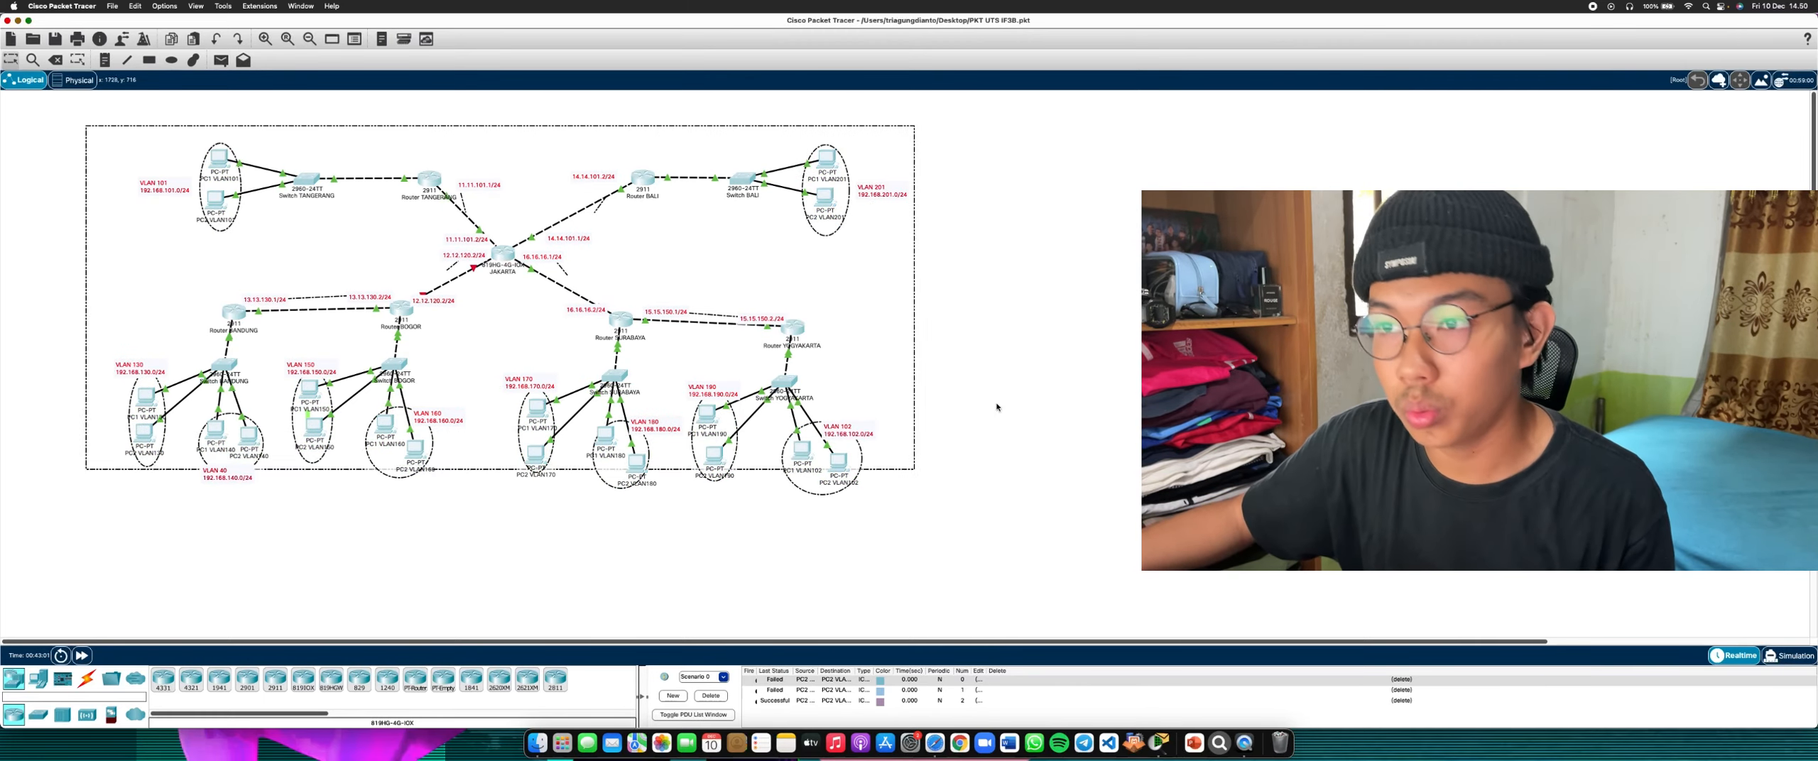
{"action": "left_click", "coordinate": [953, 364]}
{"action": "left_click_drag", "start_coordinate": [936, 140], "coordinate": [112, 467]}
{"action": "left_click", "coordinate": [174, 296]}
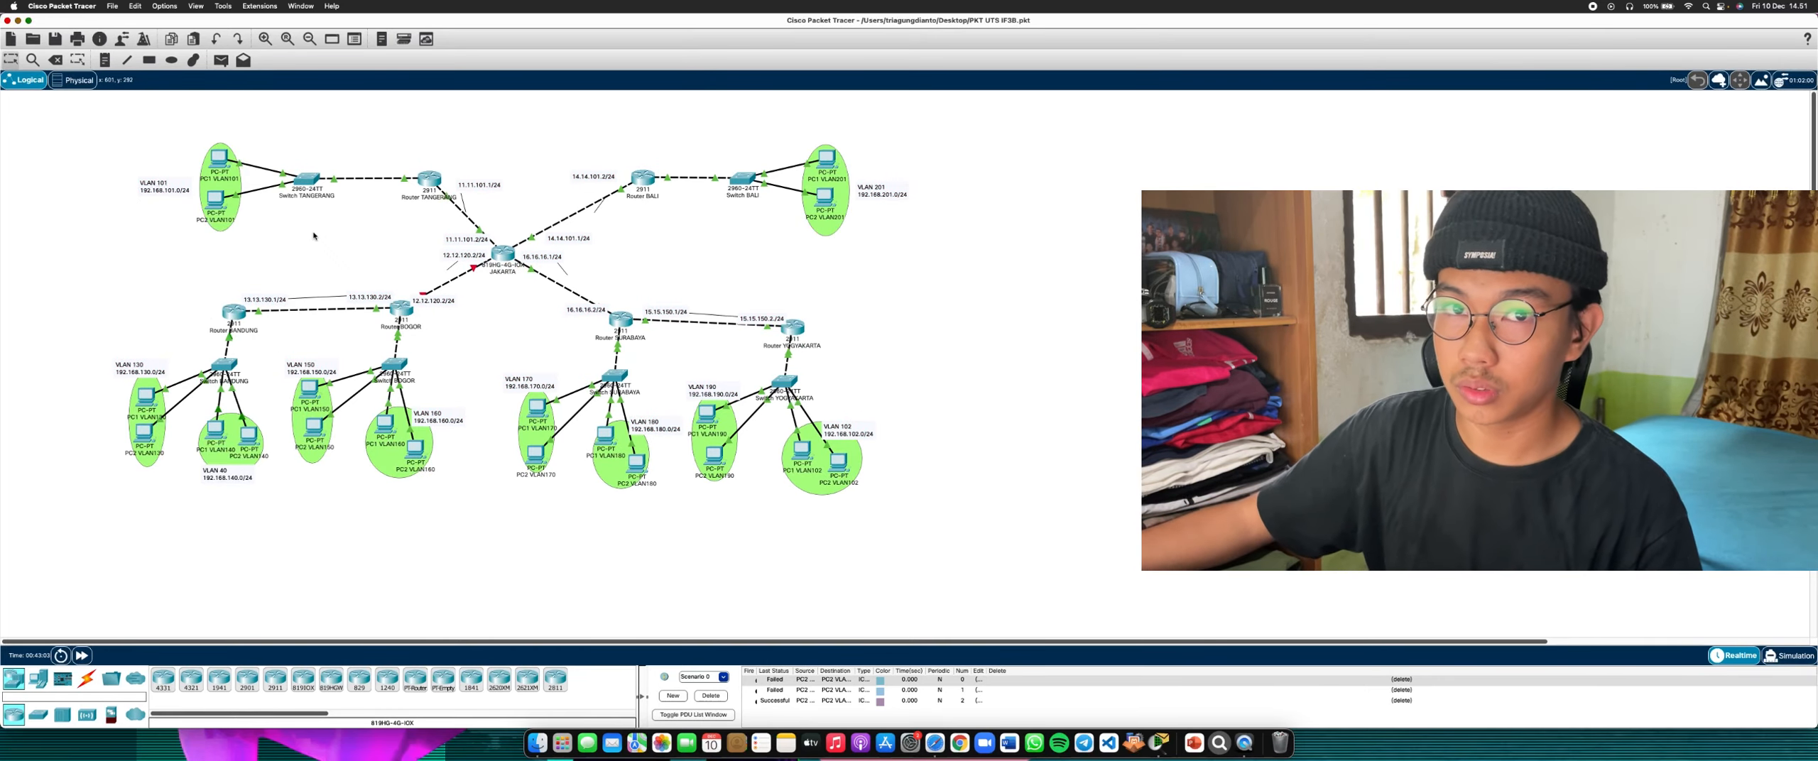
{"action": "left_click_drag", "start_coordinate": [145, 137], "coordinate": [368, 237]}
{"action": "left_click", "coordinate": [362, 240]}
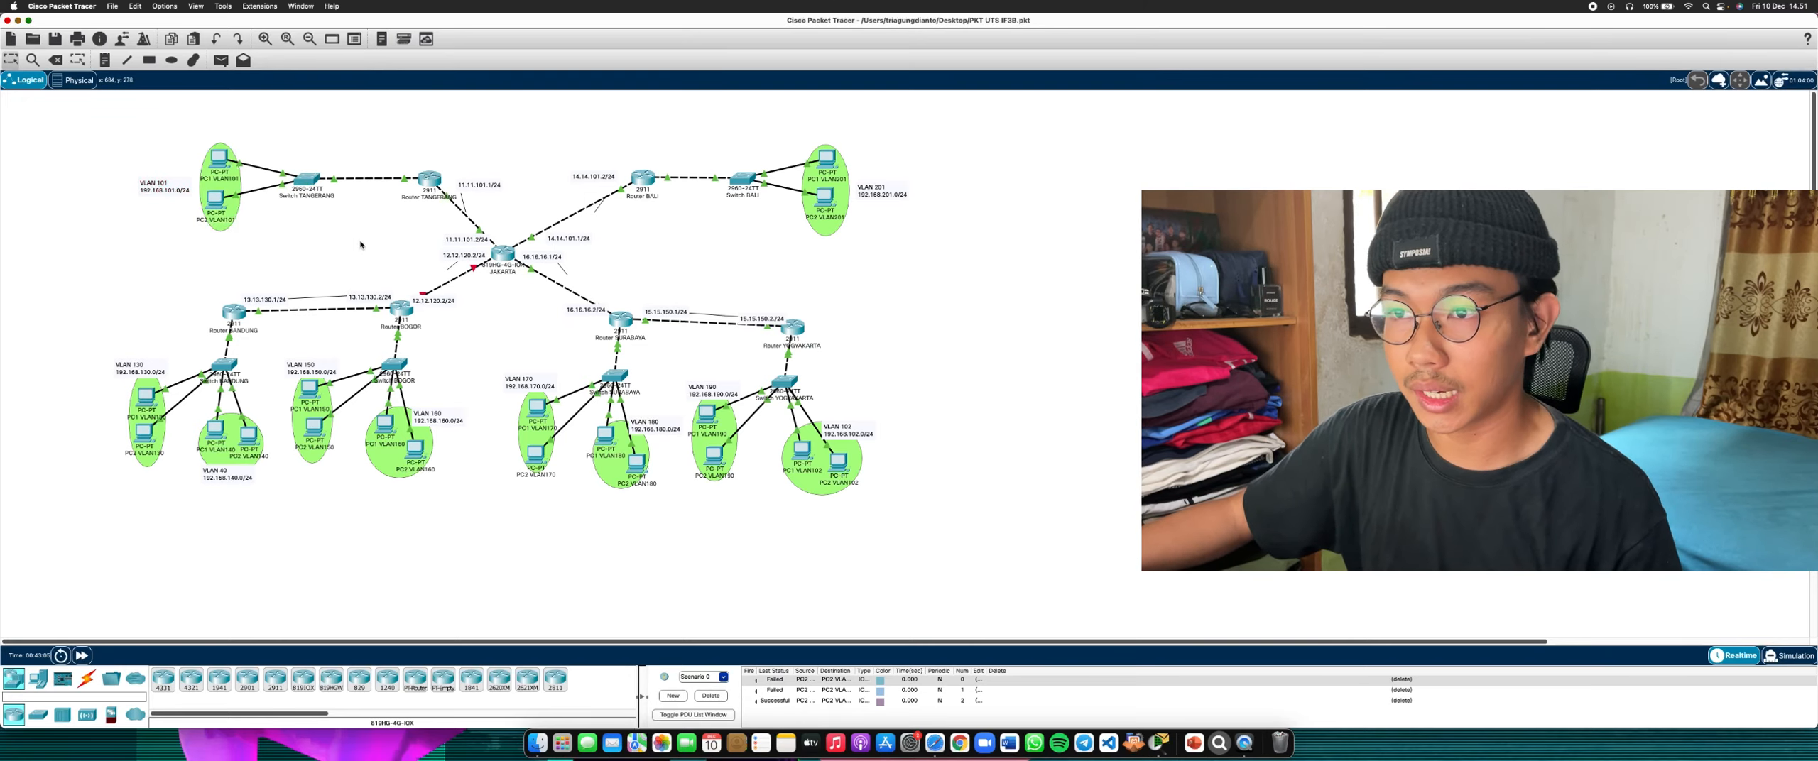
{"action": "left_click_drag", "start_coordinate": [356, 282], "coordinate": [426, 333]}
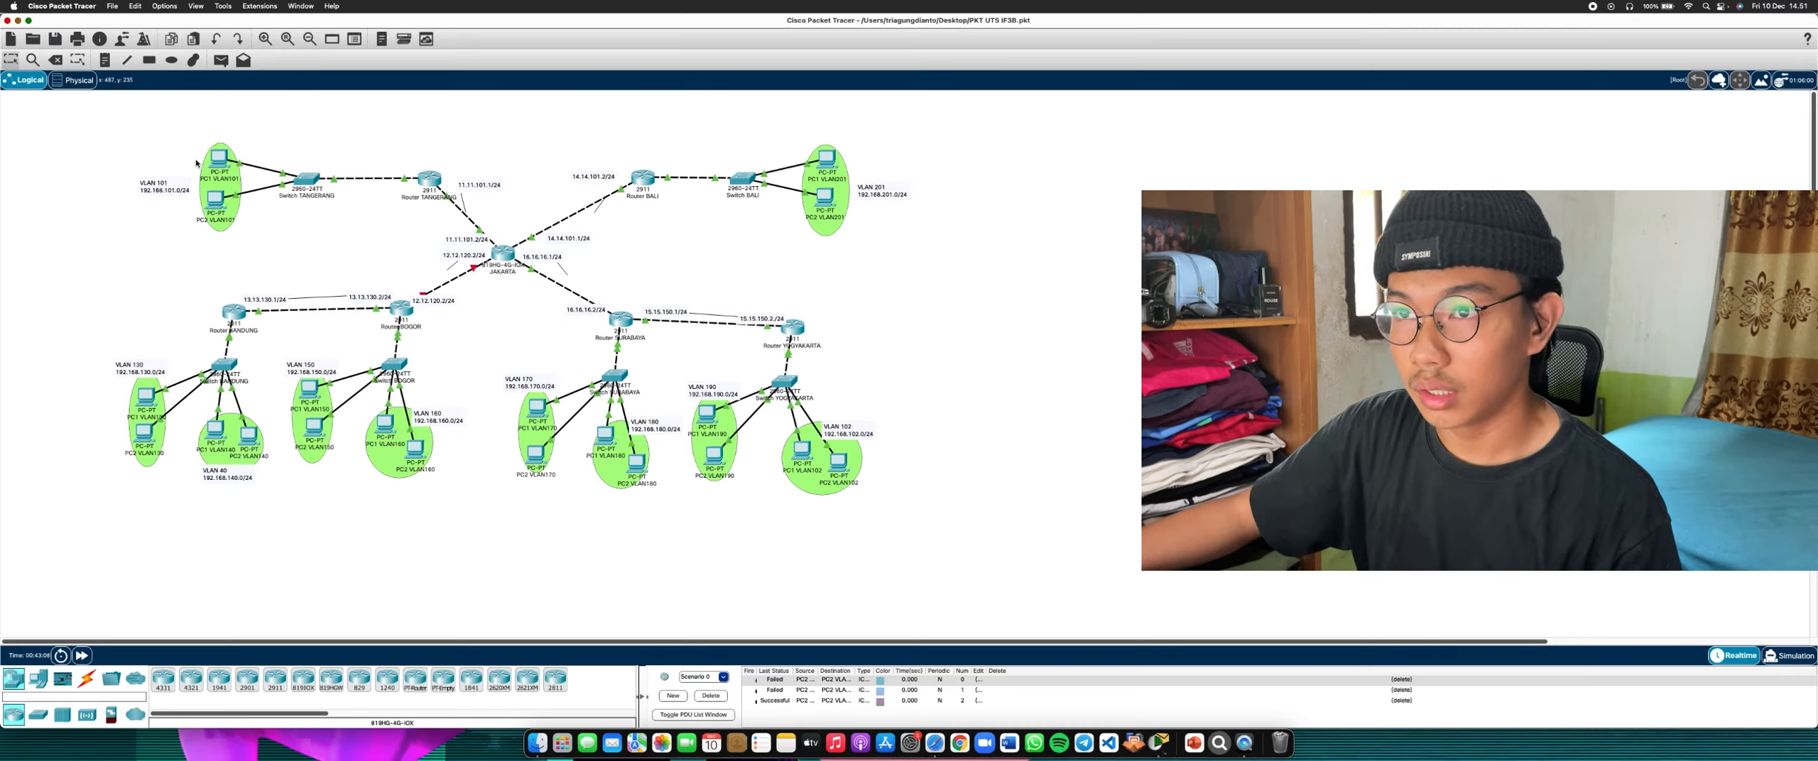
Examine the routers, VLAN subnets and link addresses across the topology, including the JAKARTA router's command line
{"action": "left_click_drag", "start_coordinate": [608, 147], "coordinate": [850, 255]}
{"action": "left_click_drag", "start_coordinate": [357, 284], "coordinate": [510, 354]}
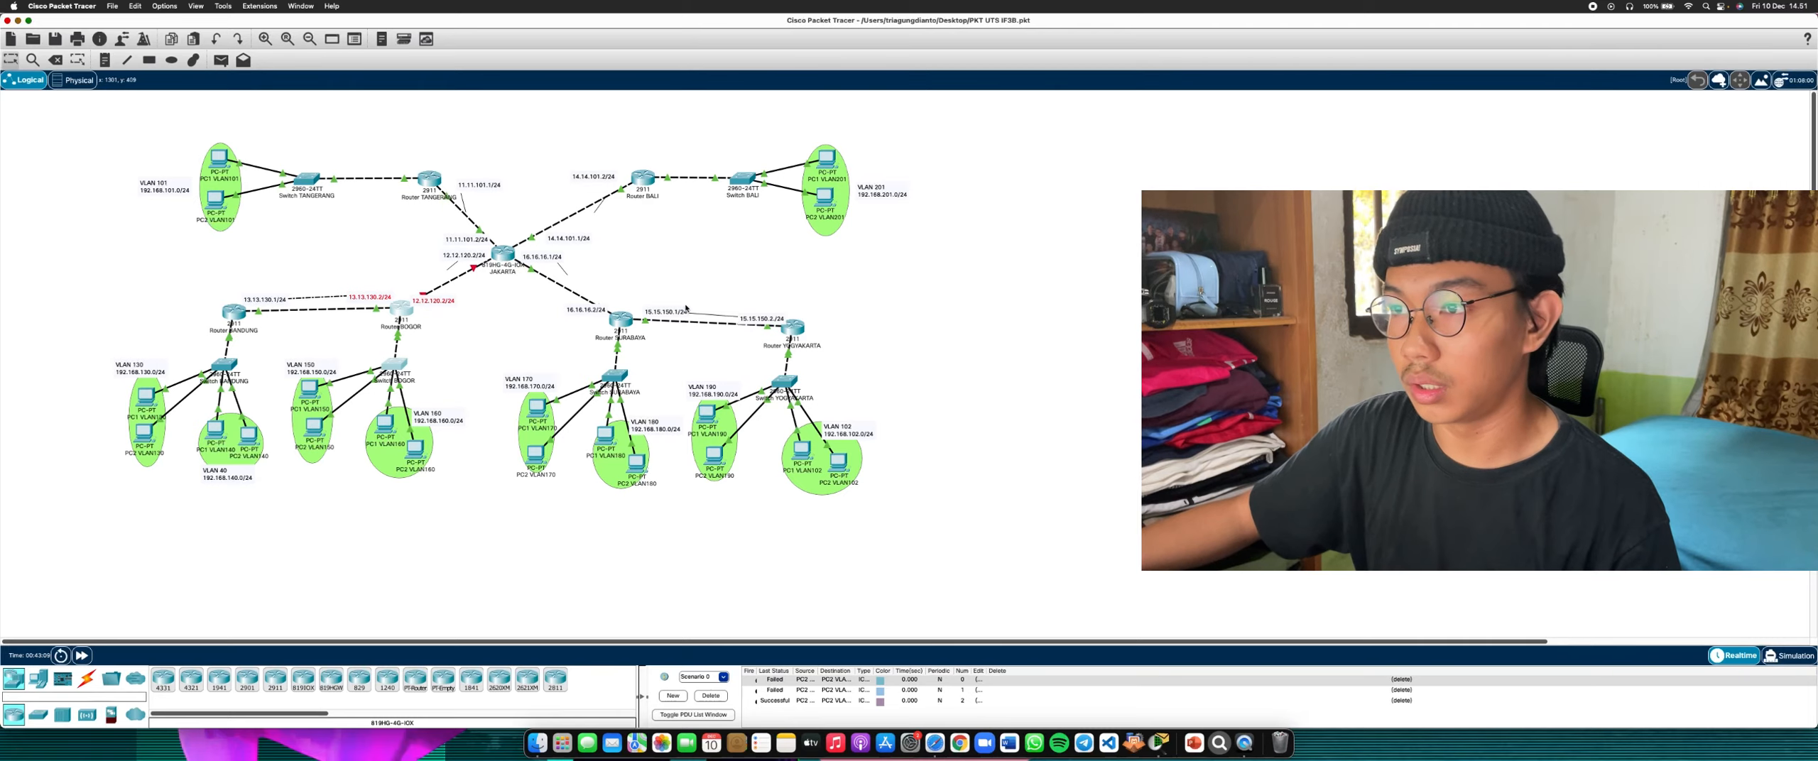
{"action": "left_click_drag", "start_coordinate": [686, 306], "coordinate": [523, 335]}
{"action": "left_click_drag", "start_coordinate": [871, 301], "coordinate": [740, 351]}
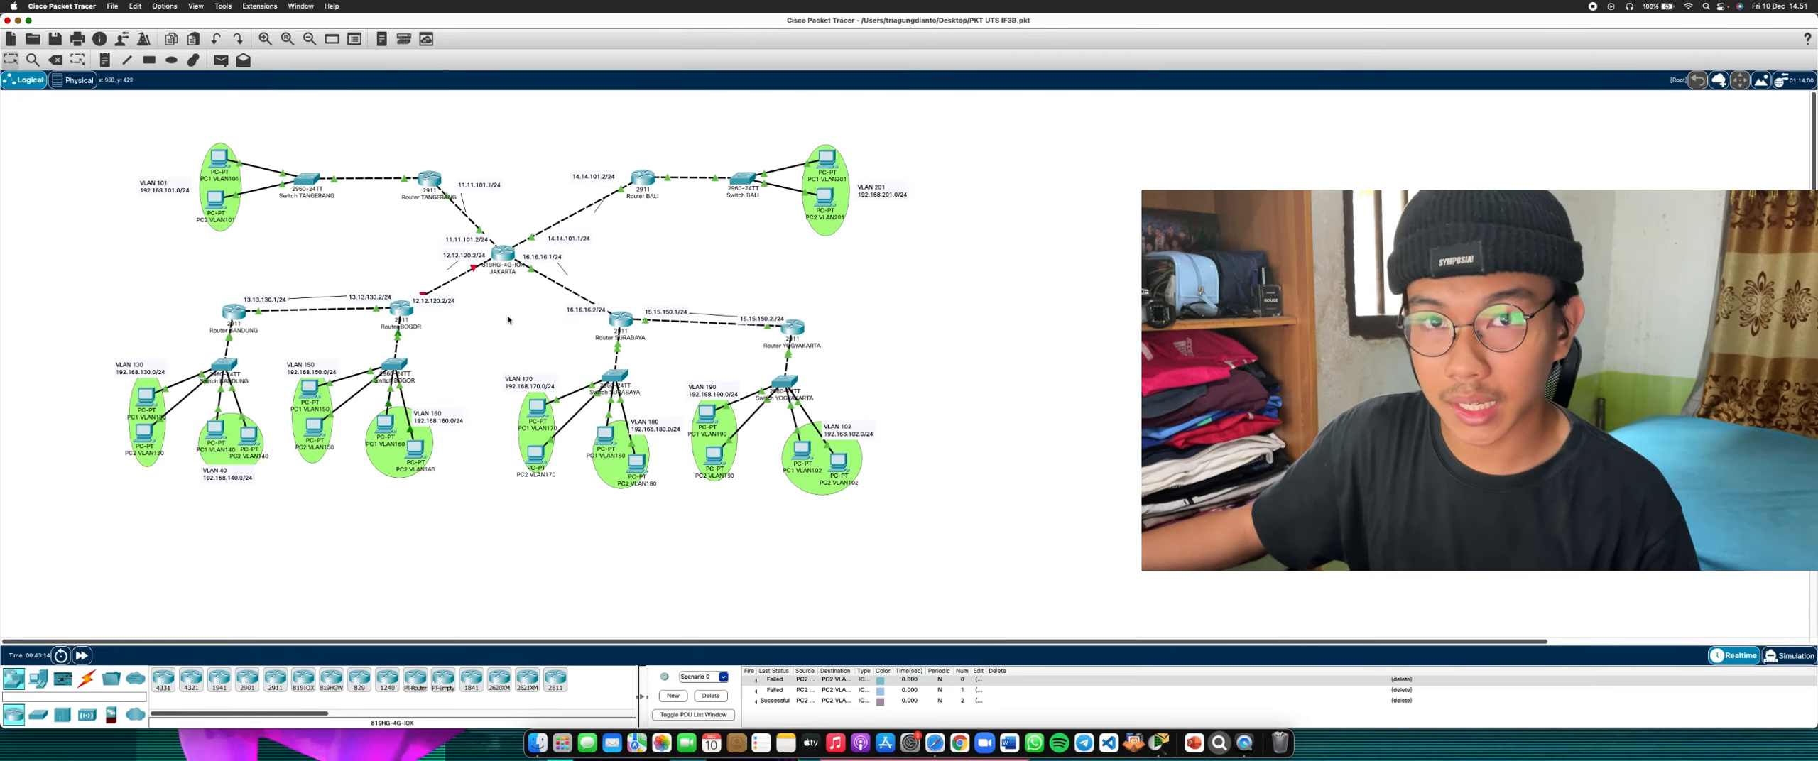
{"action": "left_click", "coordinate": [502, 258]}
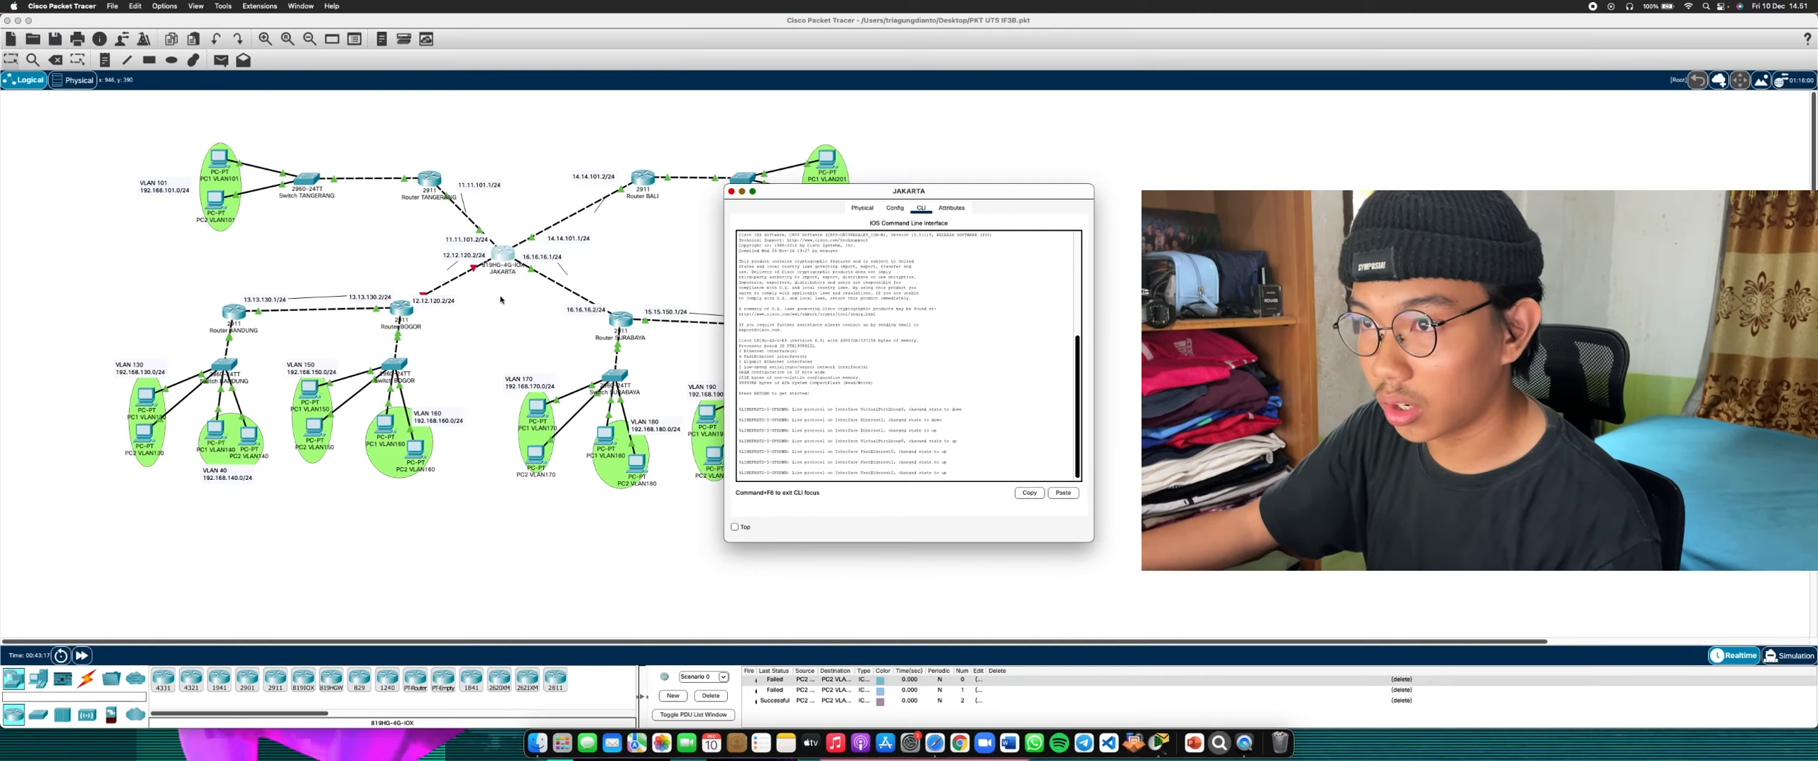
{"action": "left_click", "coordinate": [588, 405]}
{"action": "left_click_drag", "start_coordinate": [140, 129], "coordinate": [320, 225]}
{"action": "left_click_drag", "start_coordinate": [563, 338], "coordinate": [854, 462]}
{"action": "left_click", "coordinate": [960, 471]}
{"action": "left_click_drag", "start_coordinate": [970, 464], "coordinate": [117, 135]}
{"action": "left_click", "coordinate": [754, 156]}
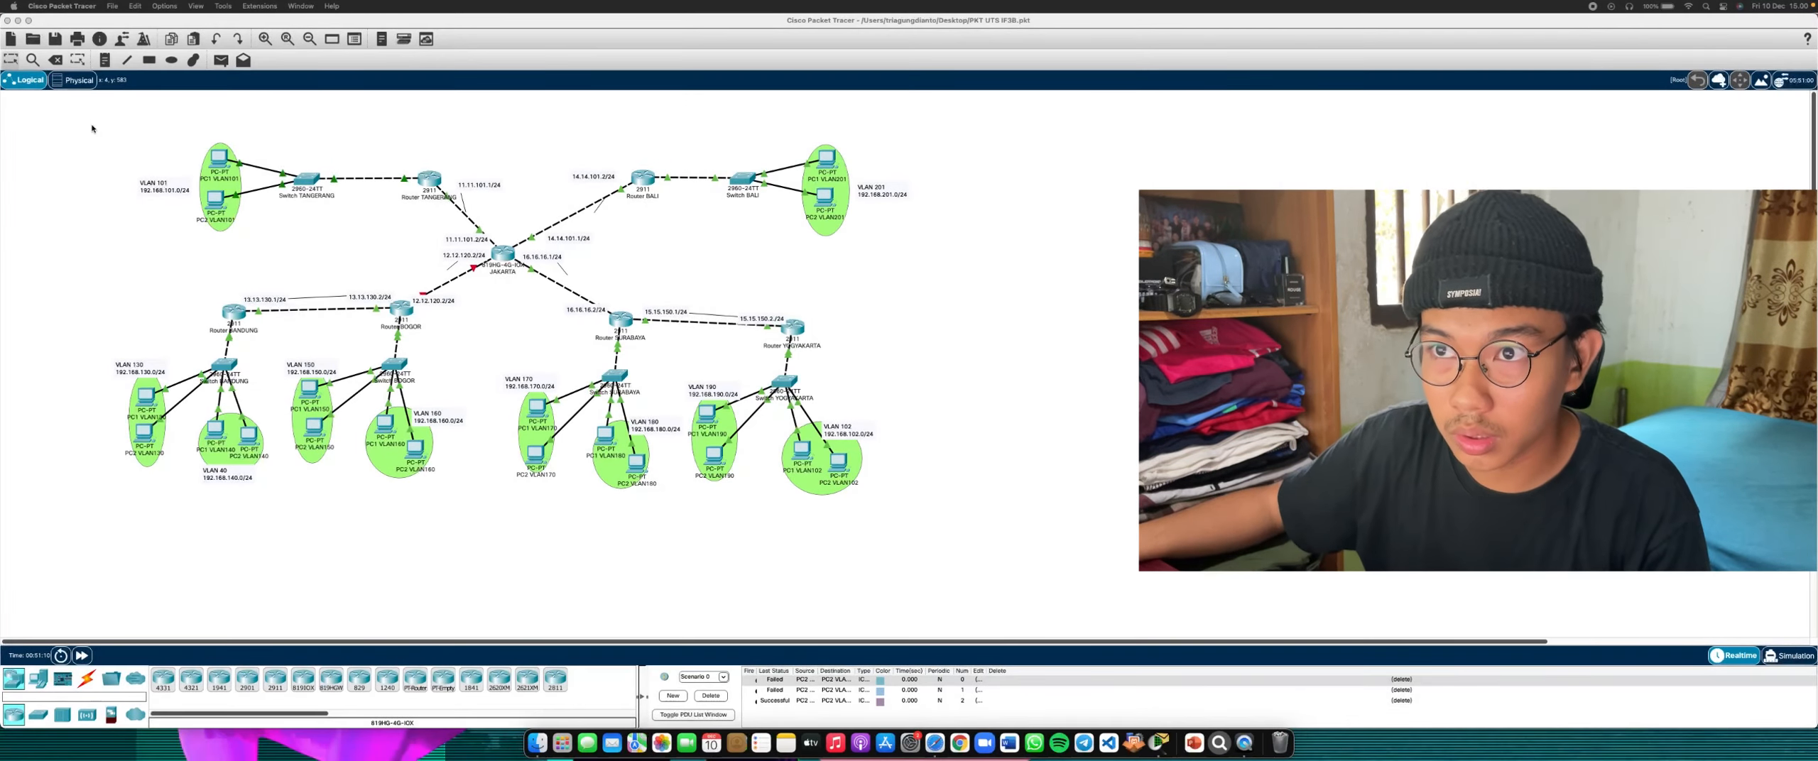
{"action": "left_click", "coordinate": [147, 159]}
{"action": "left_click_drag", "start_coordinate": [102, 143], "coordinate": [890, 458]}
{"action": "left_click", "coordinate": [913, 417]}
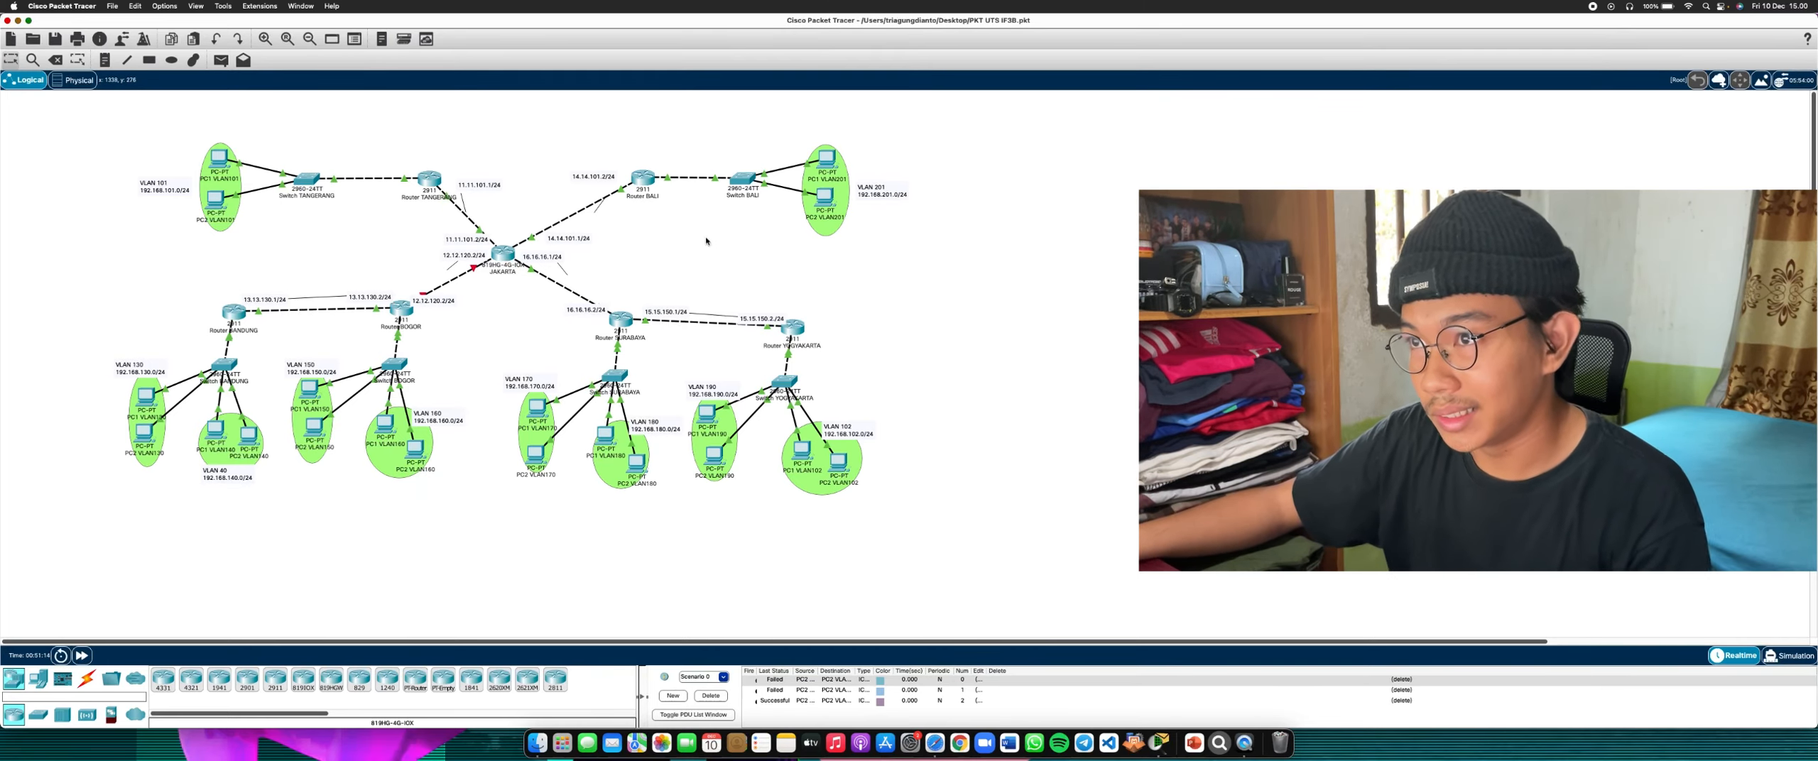
{"action": "left_click_drag", "start_coordinate": [96, 153], "coordinate": [570, 371]}
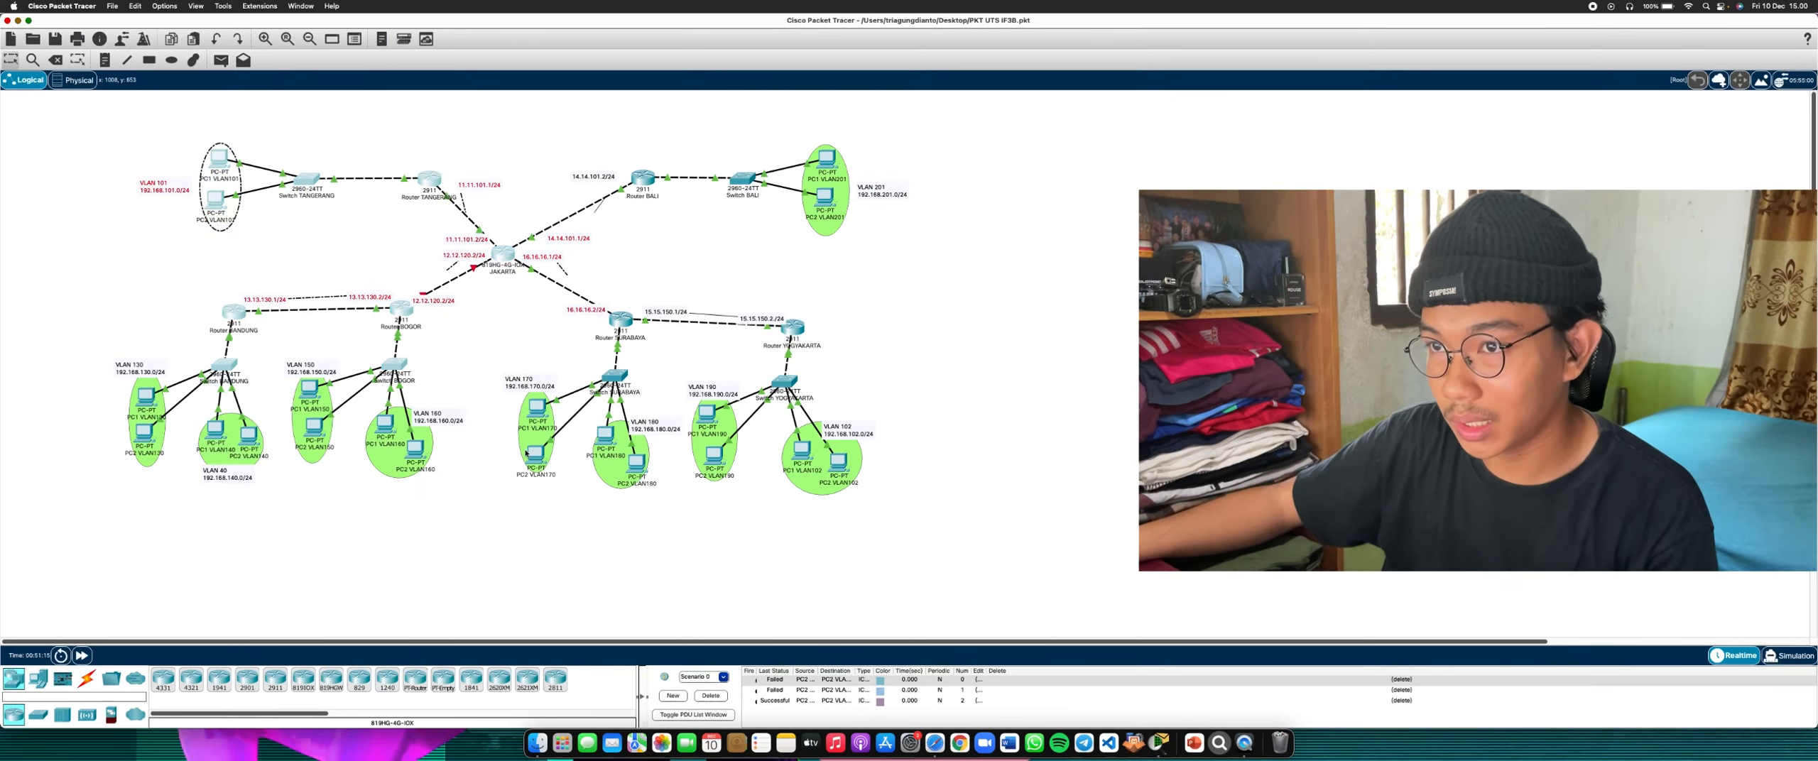
{"action": "left_click", "coordinate": [497, 463]}
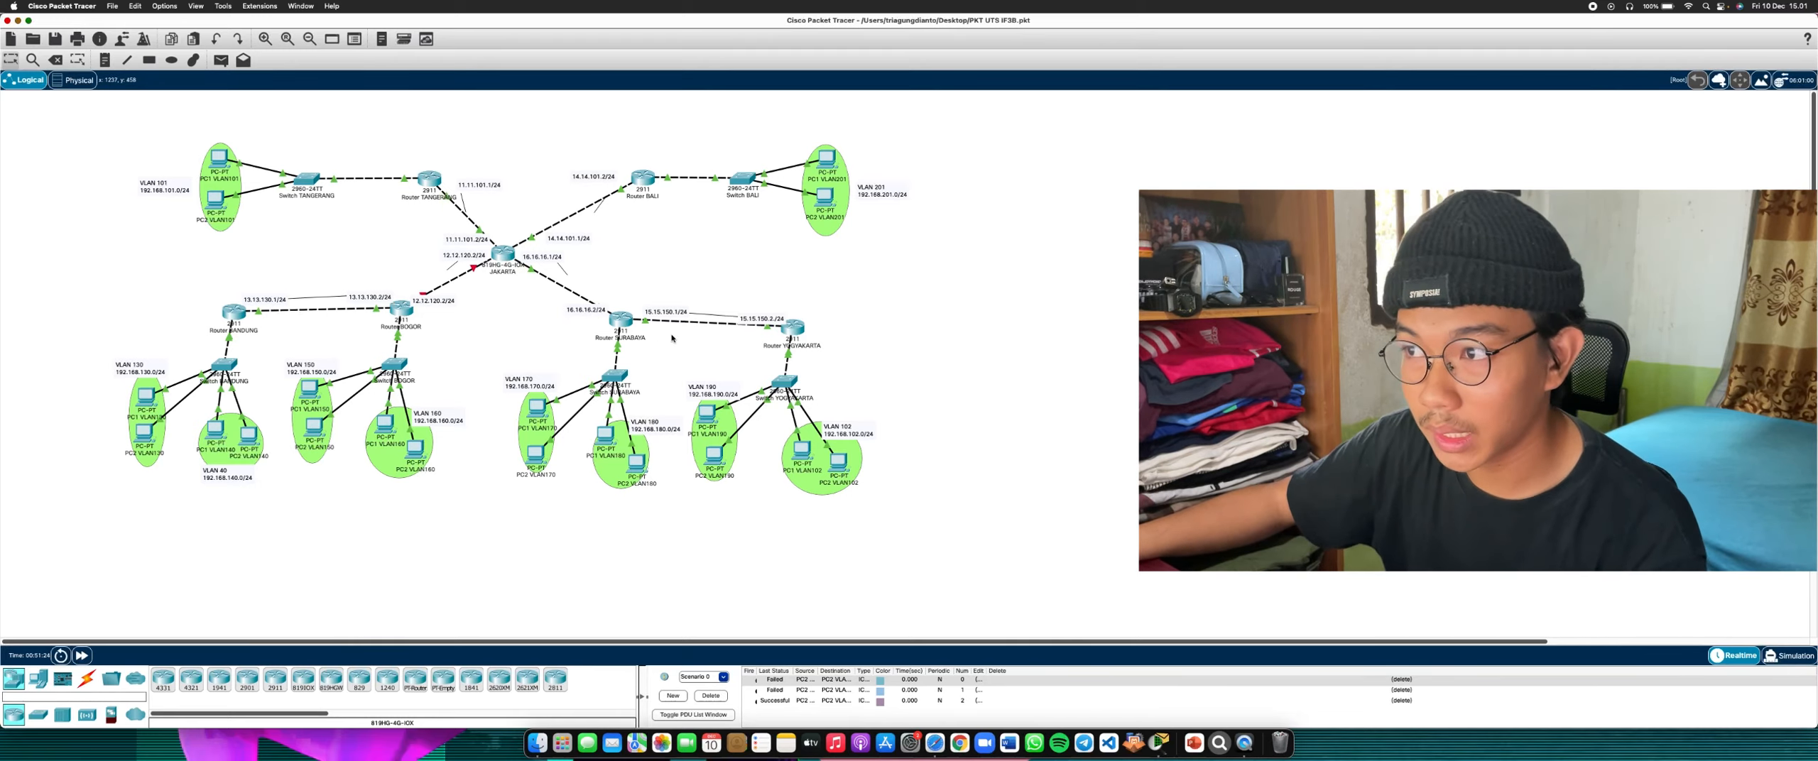
Open Router TANGERANG's command line, enter global configuration mode and list the available ip subcommands
{"action": "left_click", "coordinate": [429, 179]}
{"action": "key", "text": "Return"}
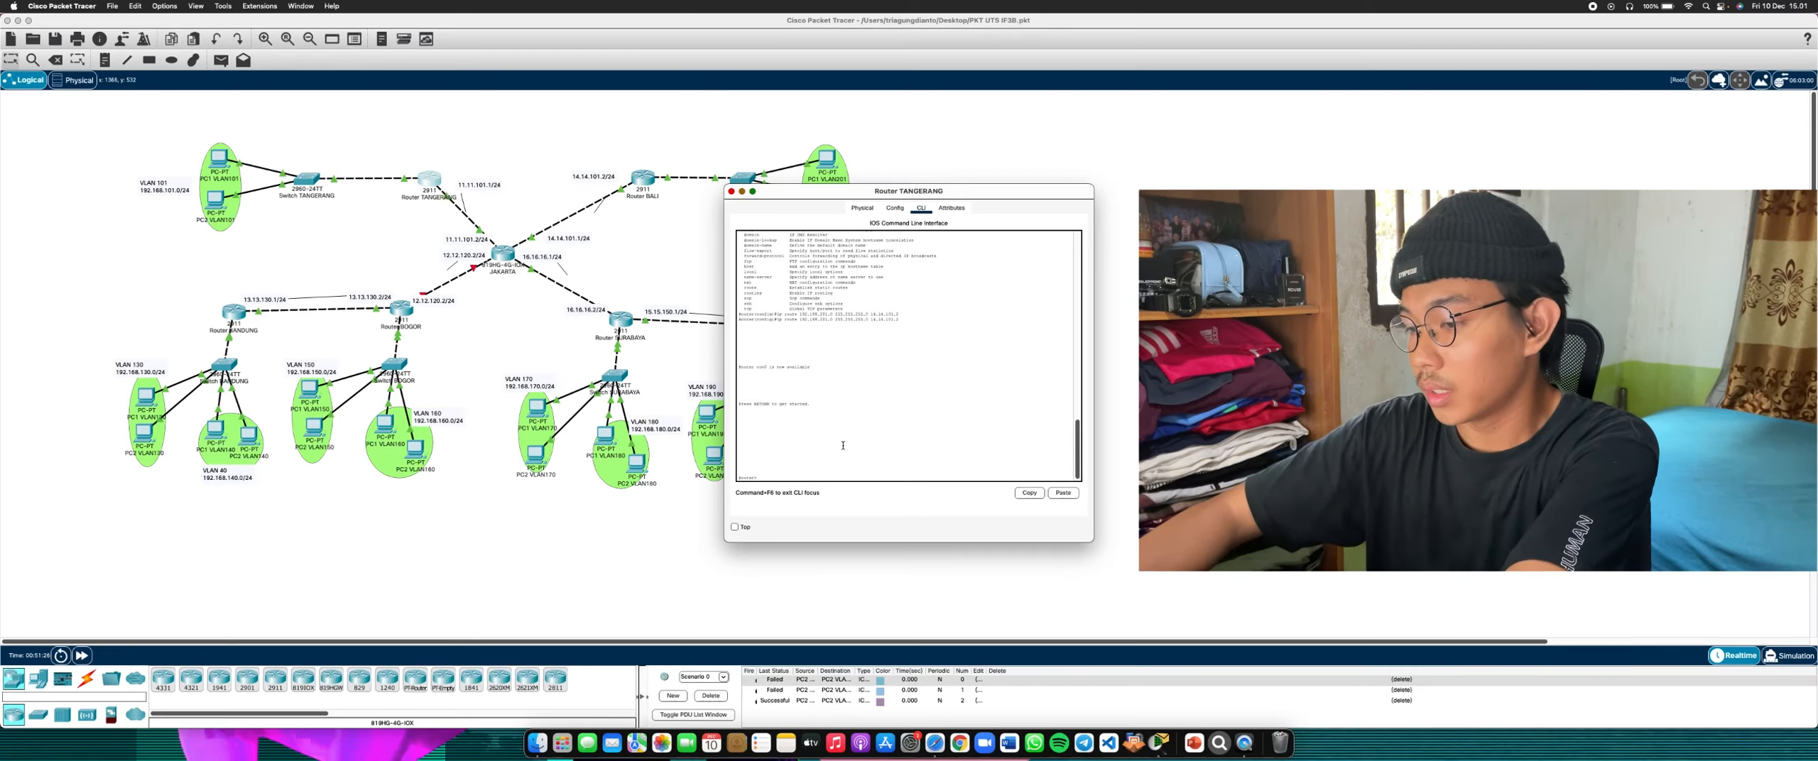
{"action": "type", "text": "ip"}
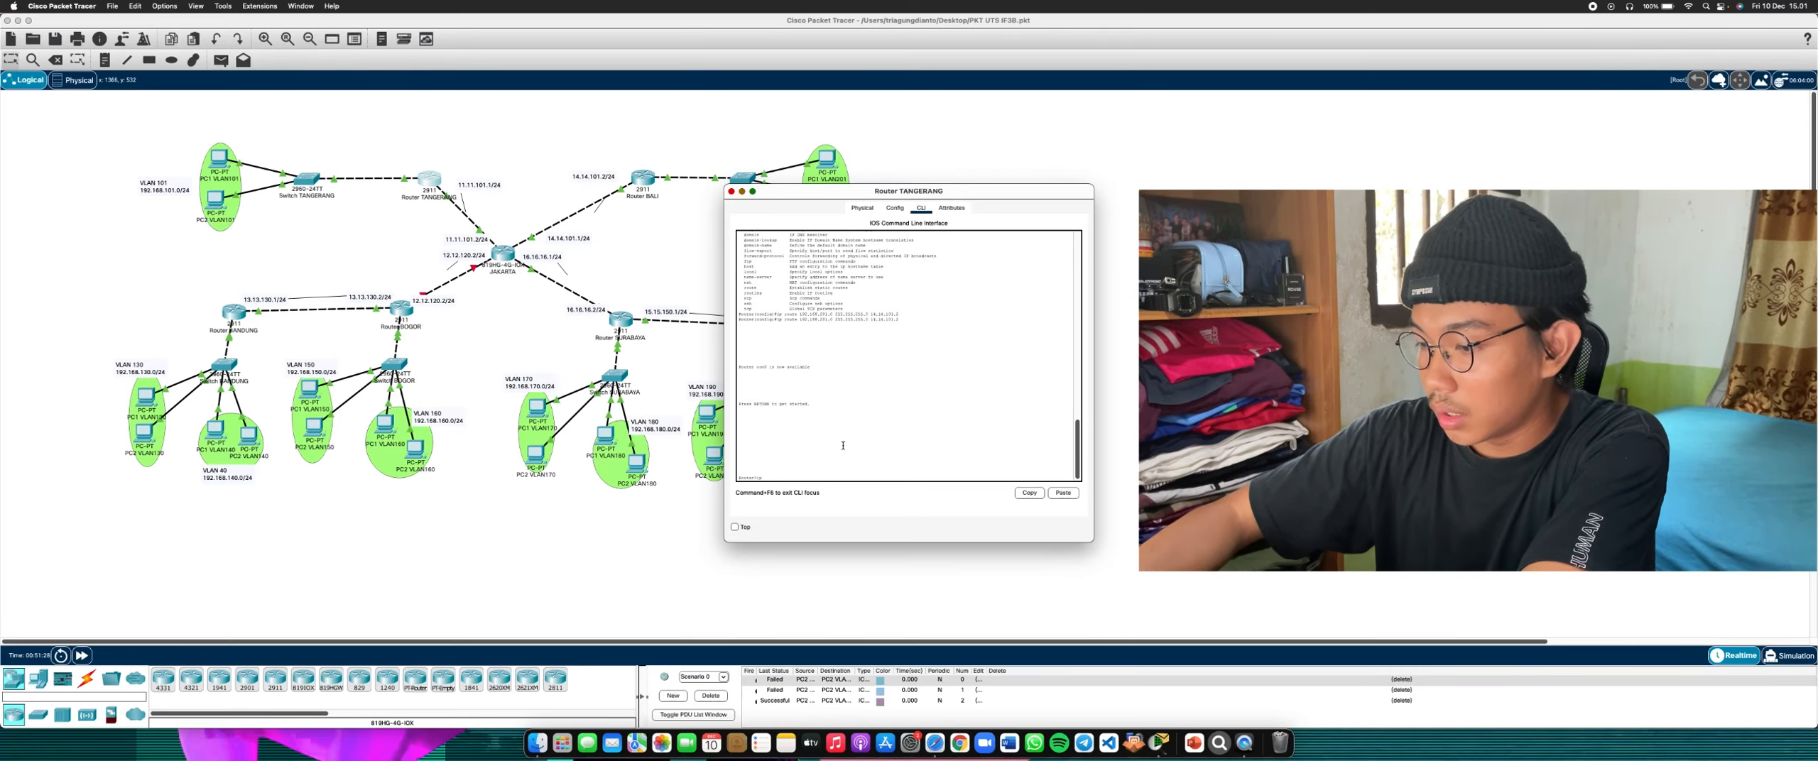
{"action": "type", "text": " ?"}
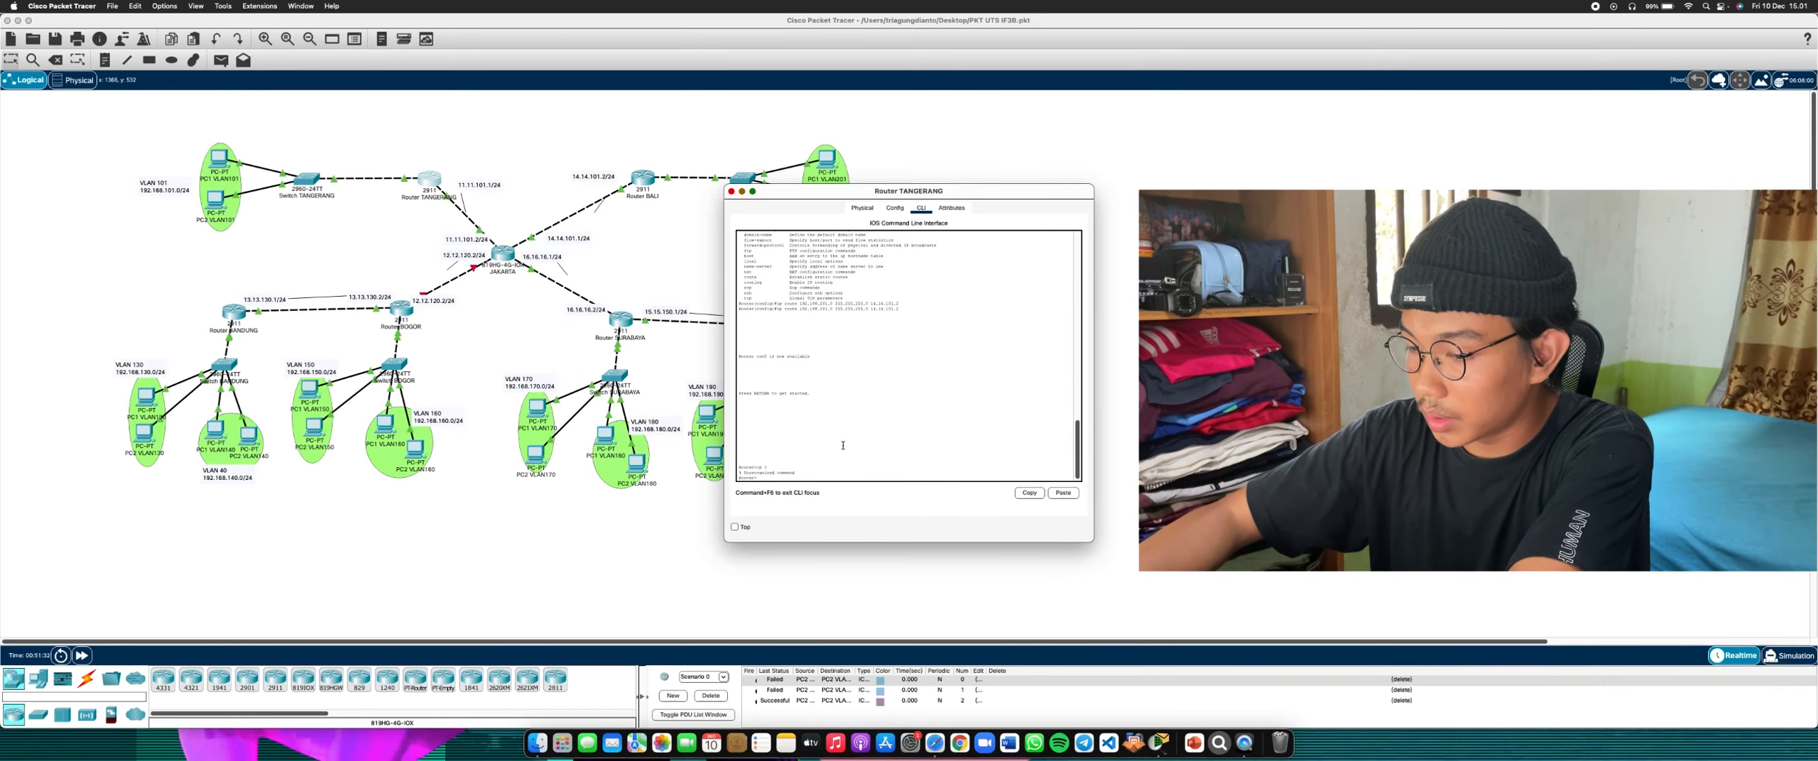
{"action": "key", "text": "Return"}
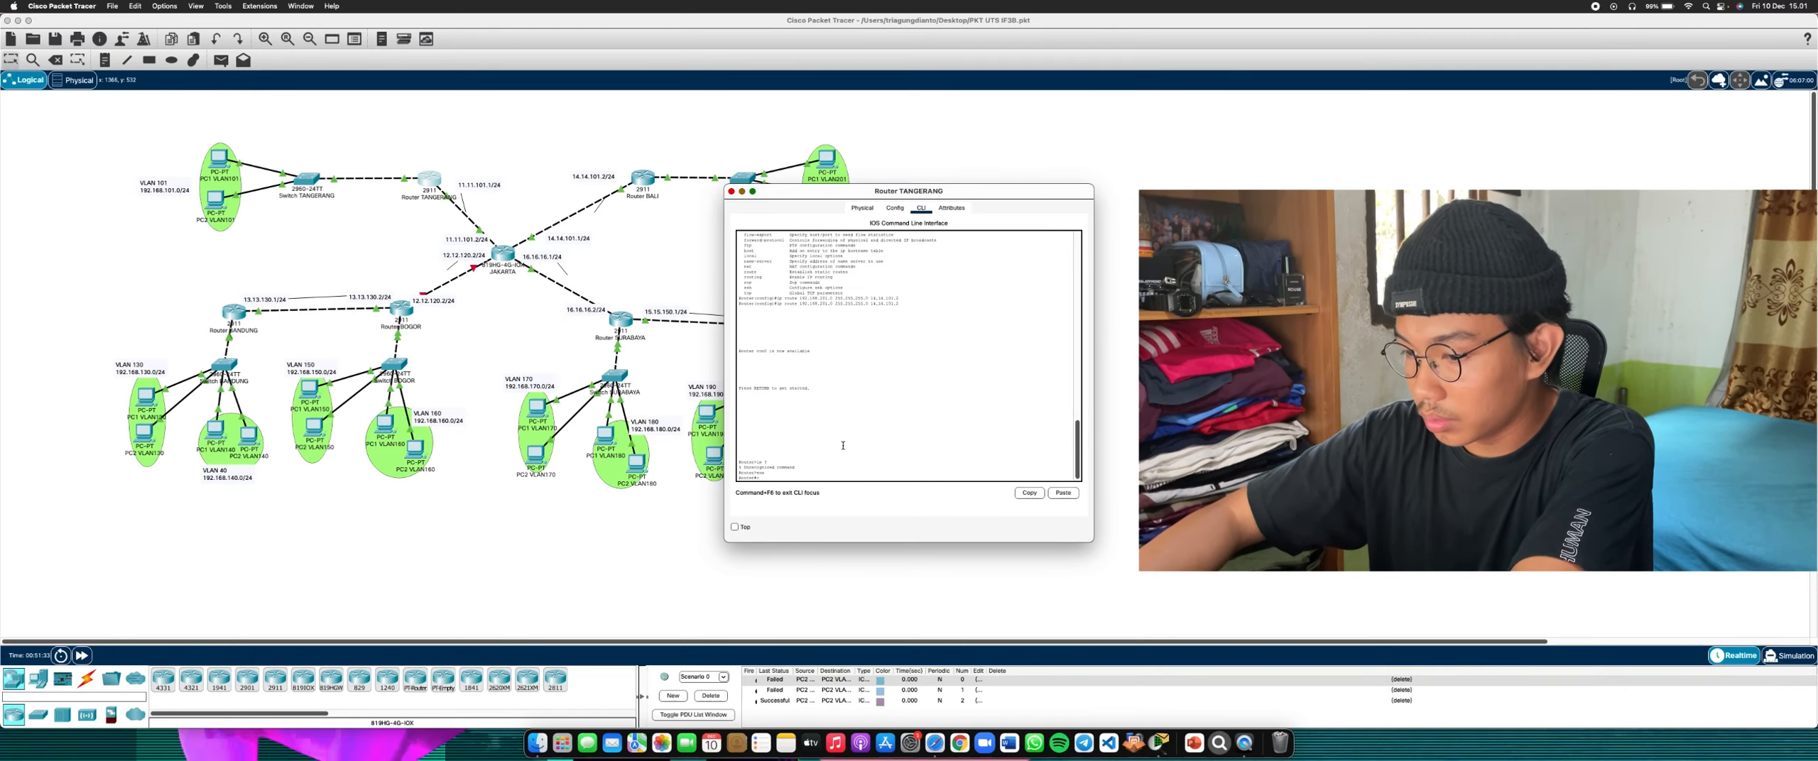
{"action": "type", "text": "conf t"}
{"action": "key", "text": "Return"}
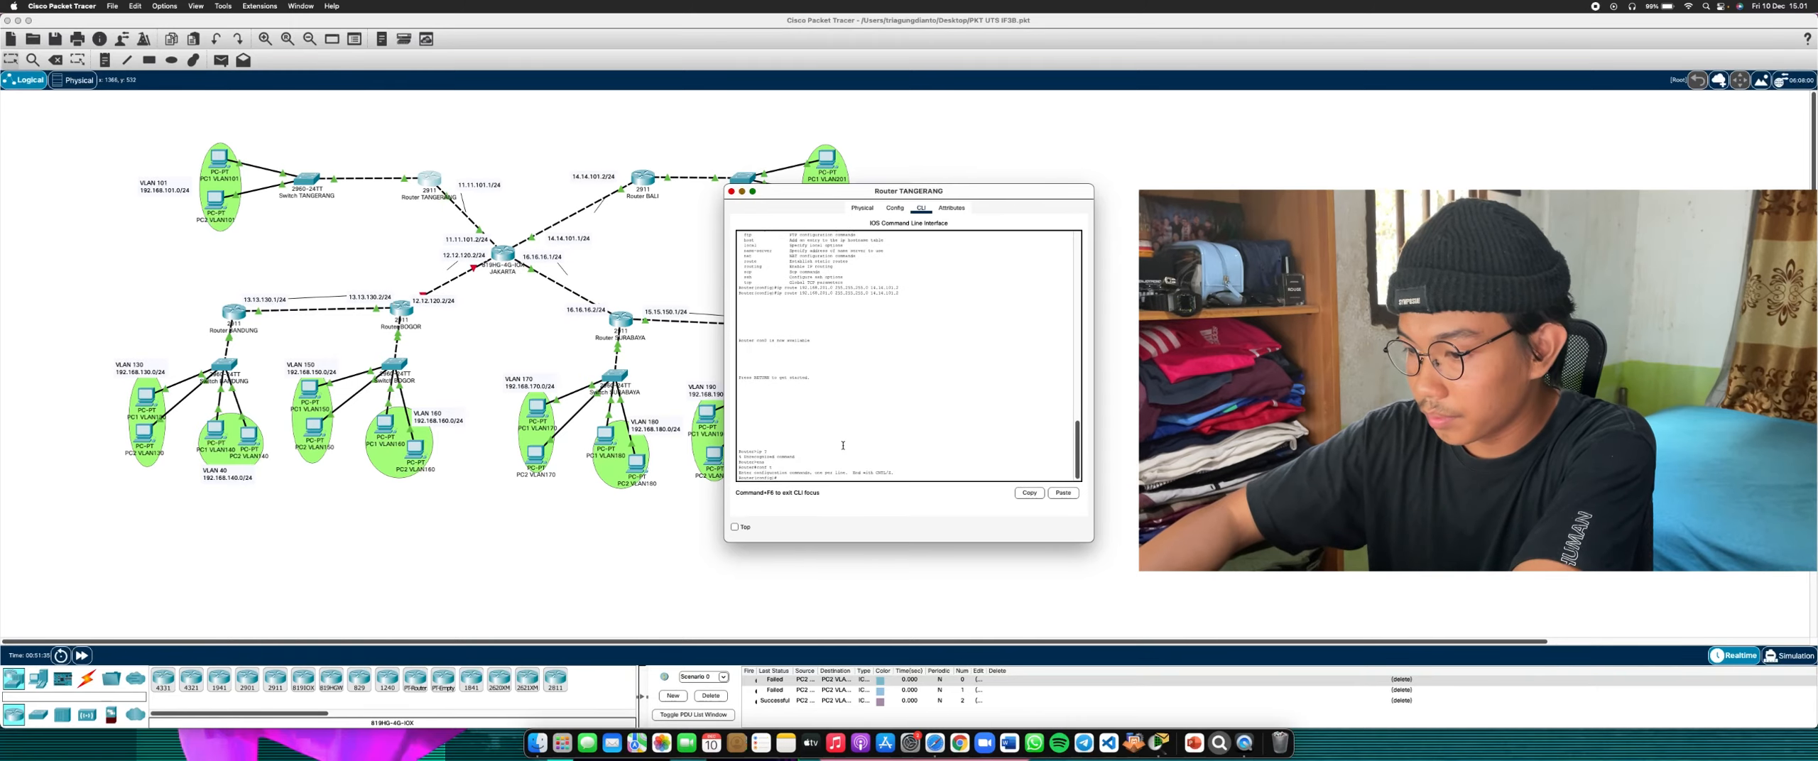
{"action": "type", "text": "ip ?"}
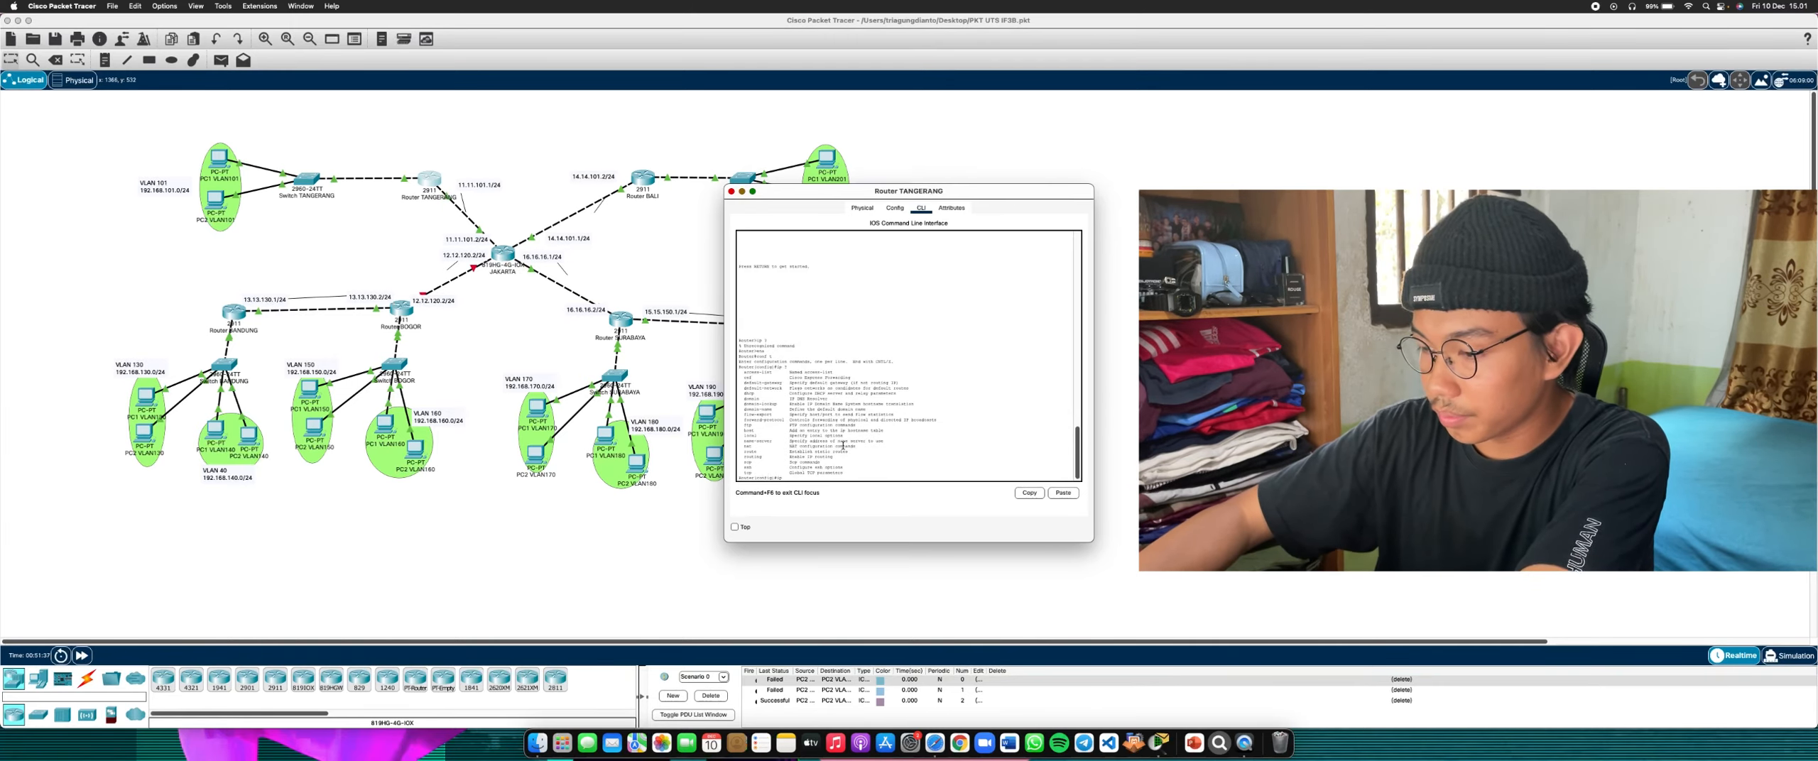
Add static routes on Router TANGERANG to 192.168.130.0 and 192.168.140.0, mask 255.255.255.0, via next hop 13.13.130.1
{"action": "type", "text": "route"}
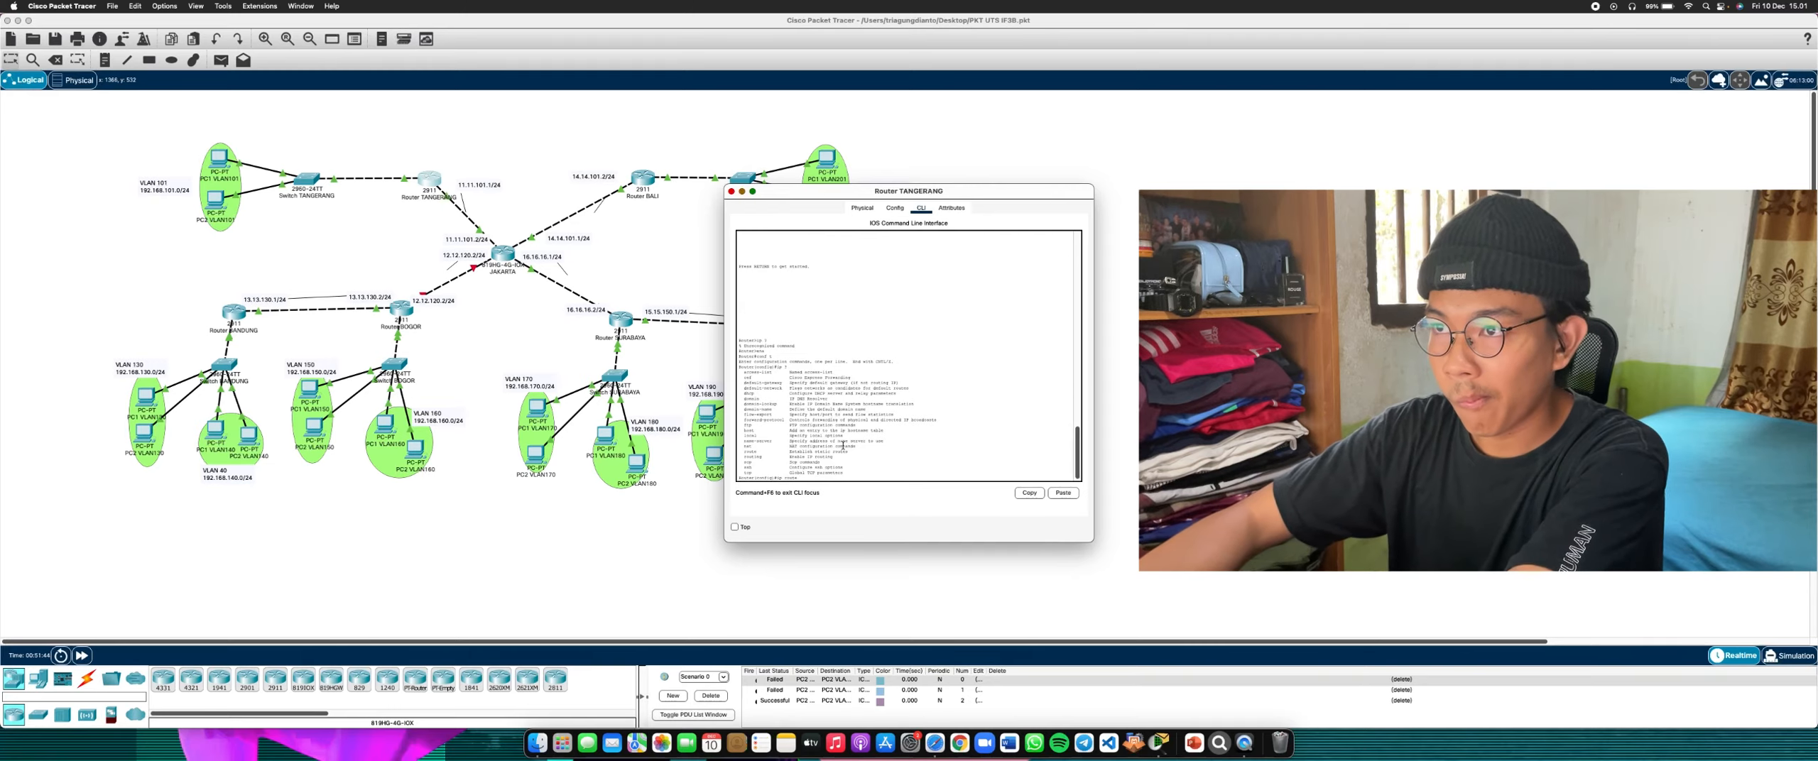
{"action": "type", "text": "14"}
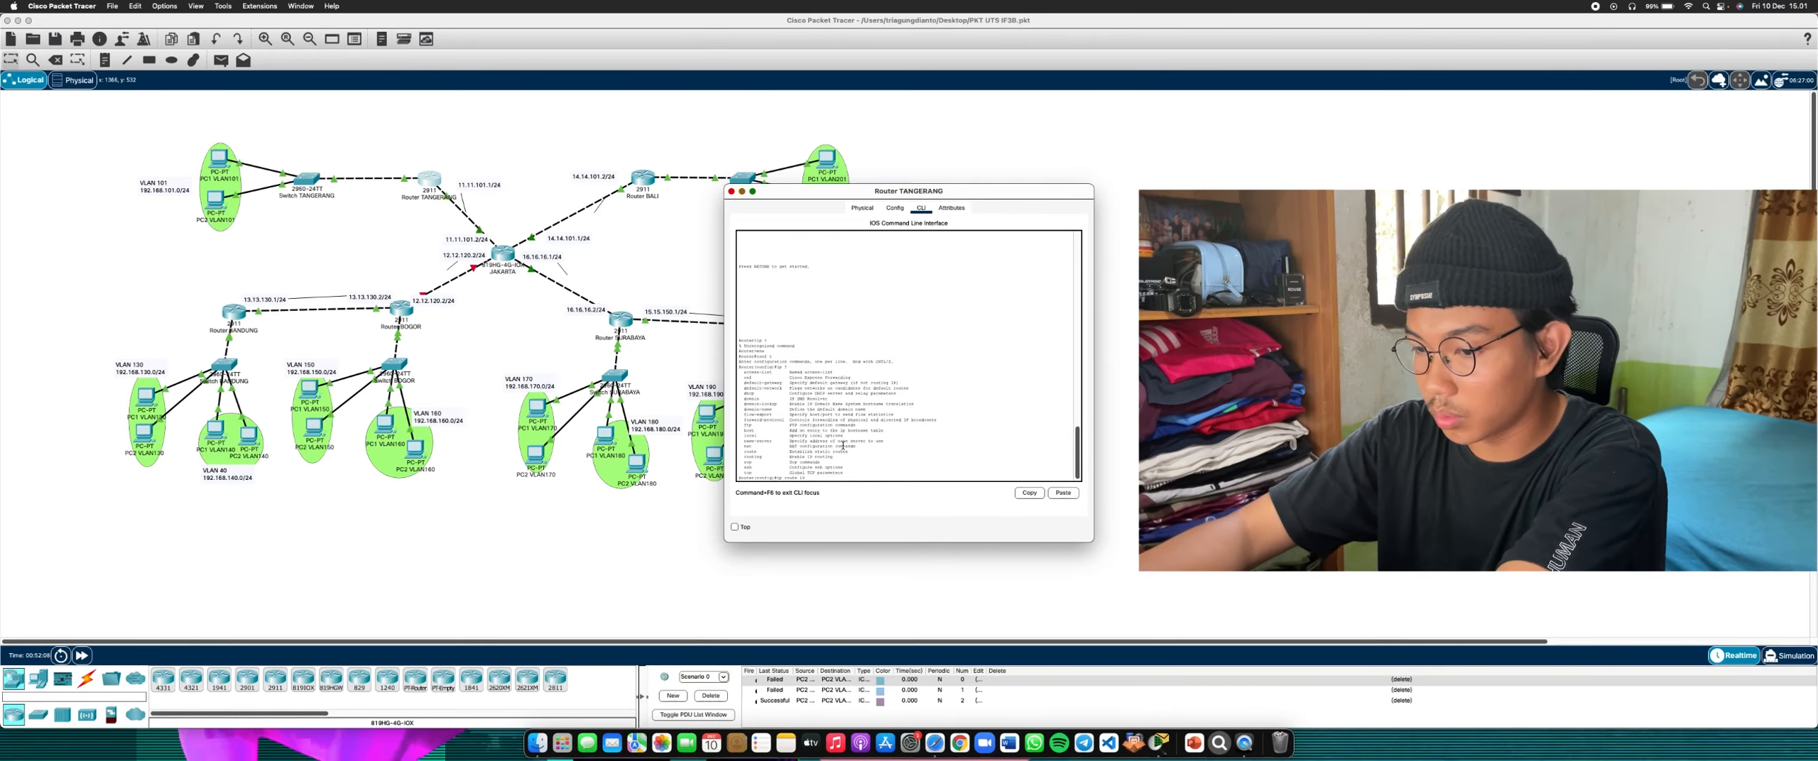
{"action": "type", "text": ".168.130.0 25"}
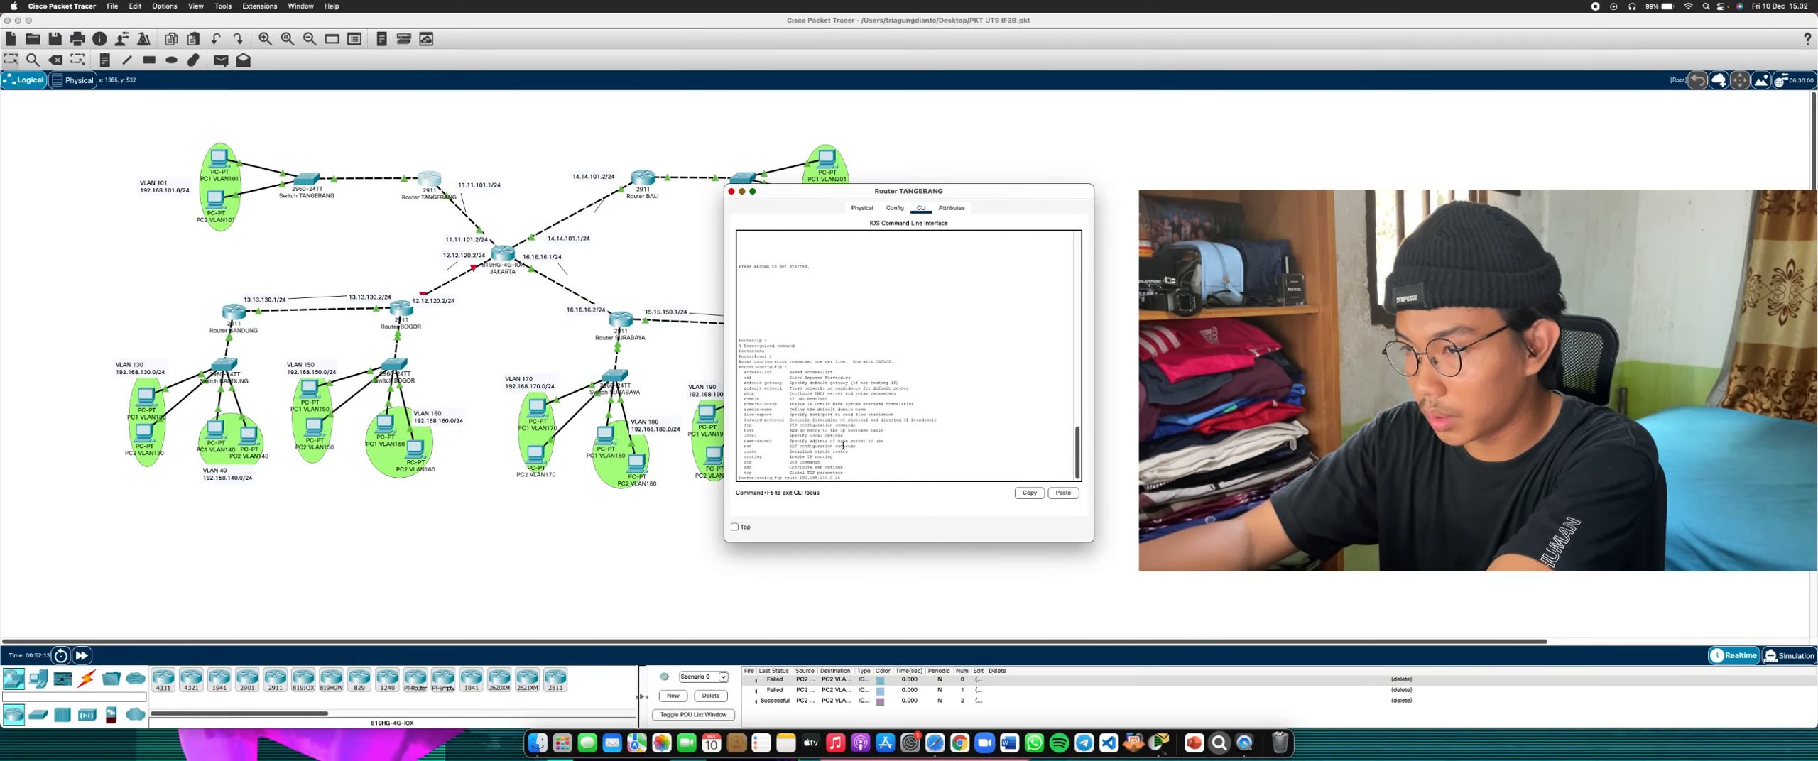
{"action": "type", "text": "5.255.255.0 13."}
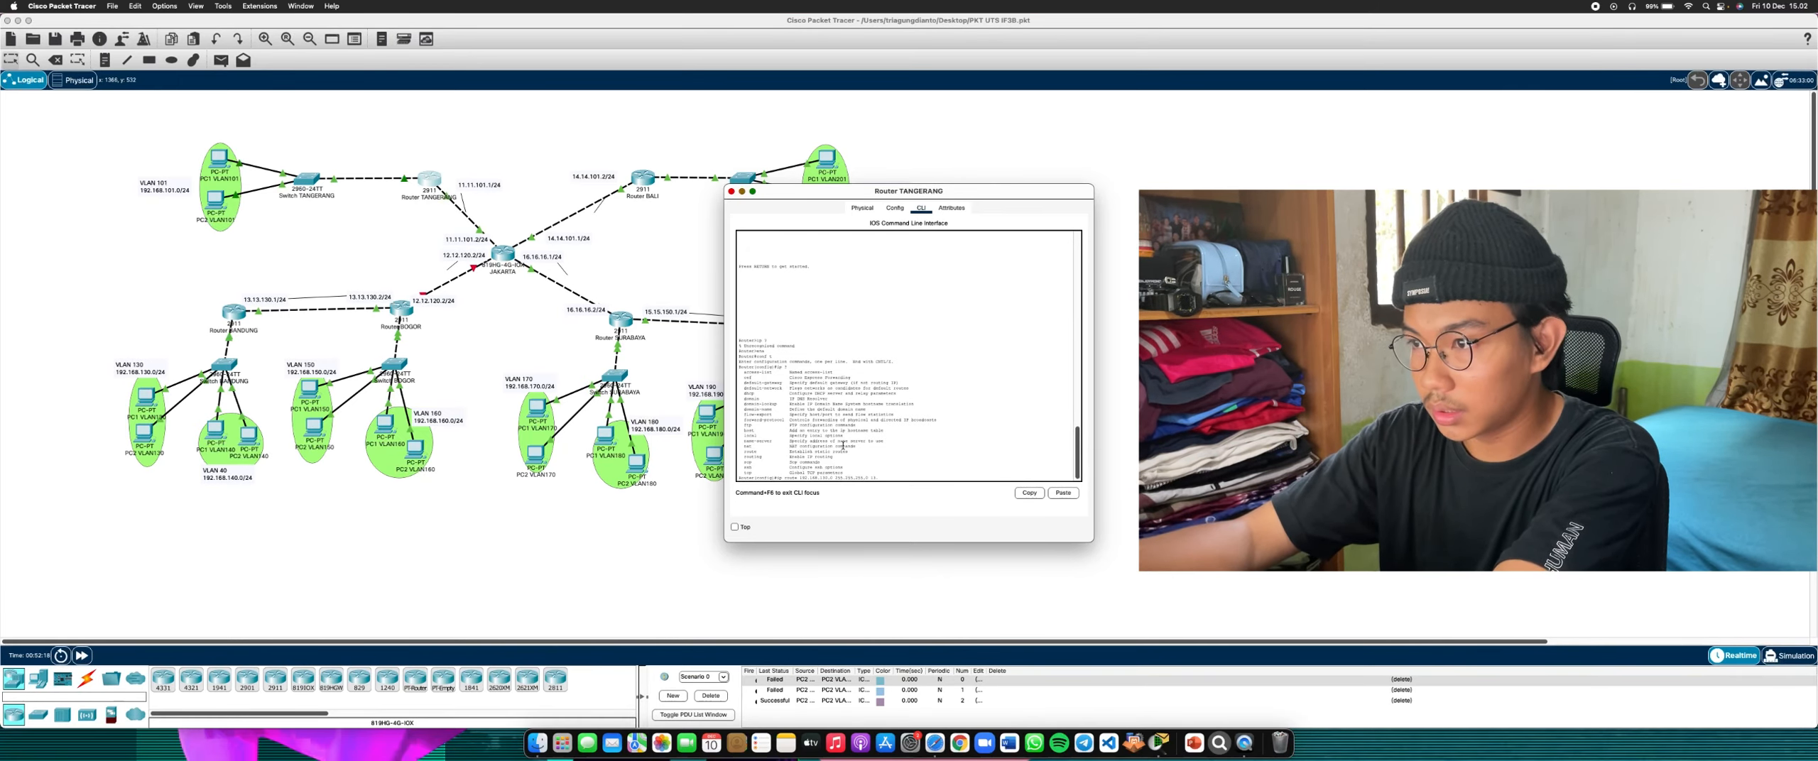
{"action": "type", "text": "130"}
{"action": "type", "text": ".130"}
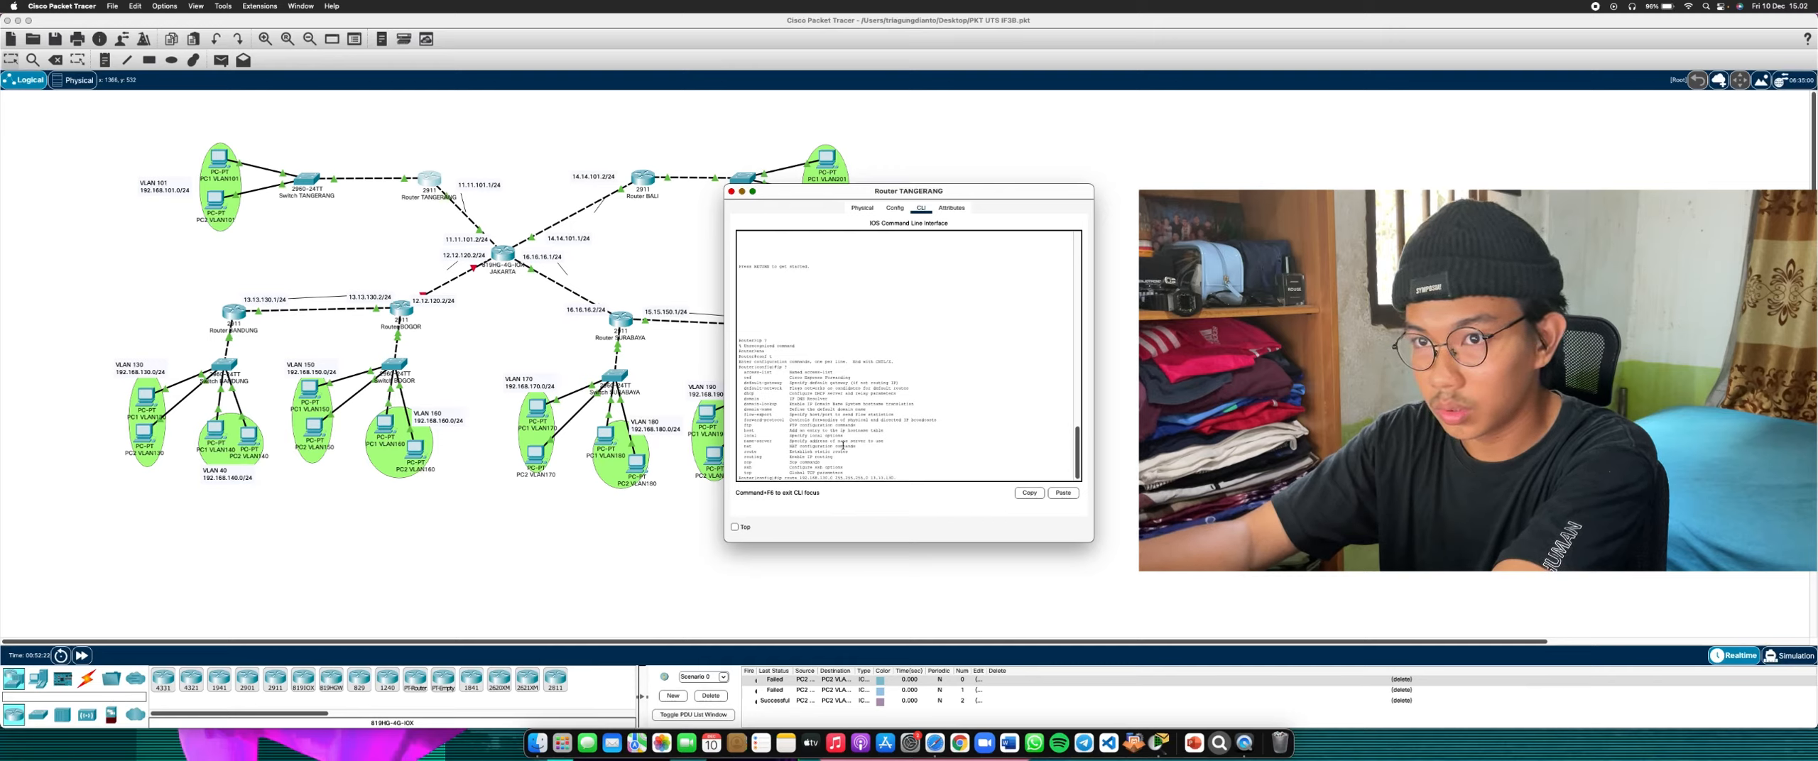
{"action": "type", "text": ".1"}
{"action": "key", "text": "Return"}
{"action": "key", "text": "Up"}
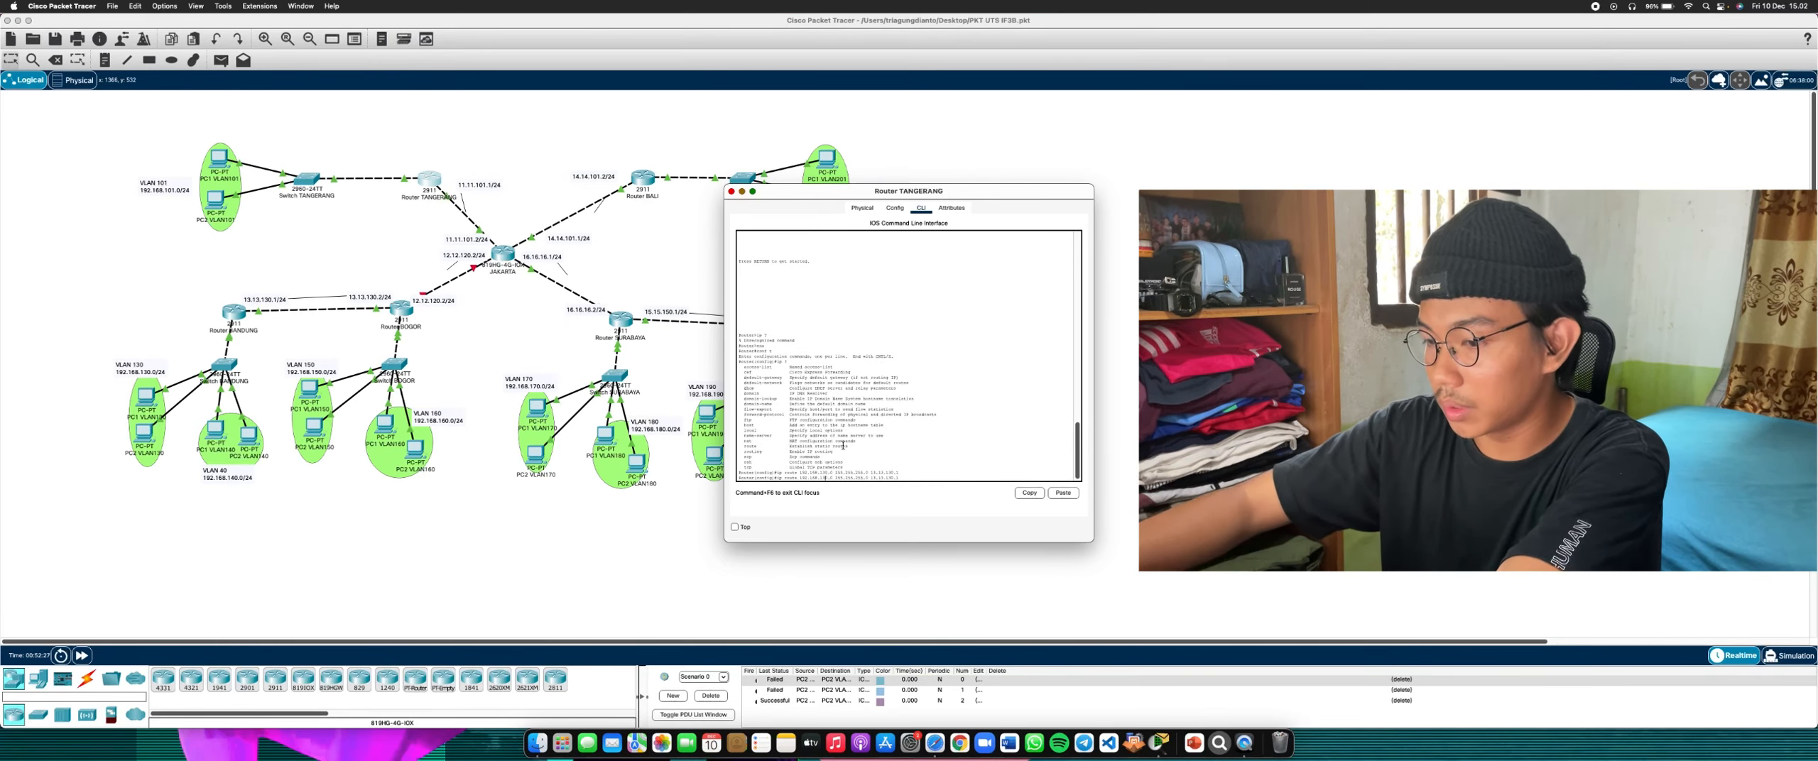
{"action": "key", "text": "Return"}
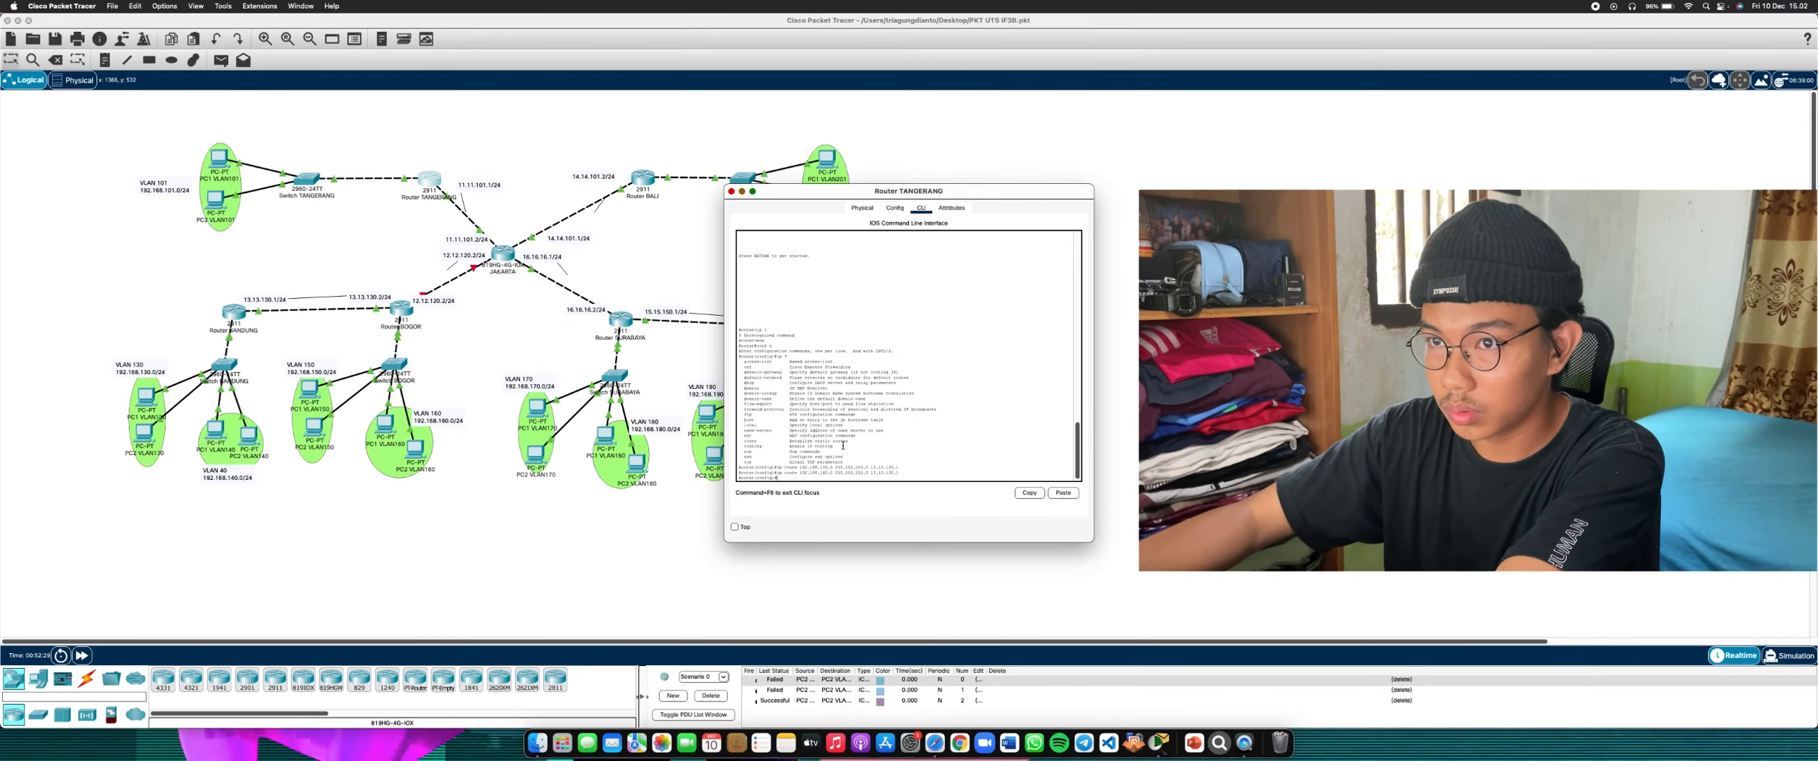
Add static routes to 192.168.150.0 and 192.168.160.0, mask 255.255.255.0, with the next hop's last octet set to 2
{"action": "key", "text": "Up"}
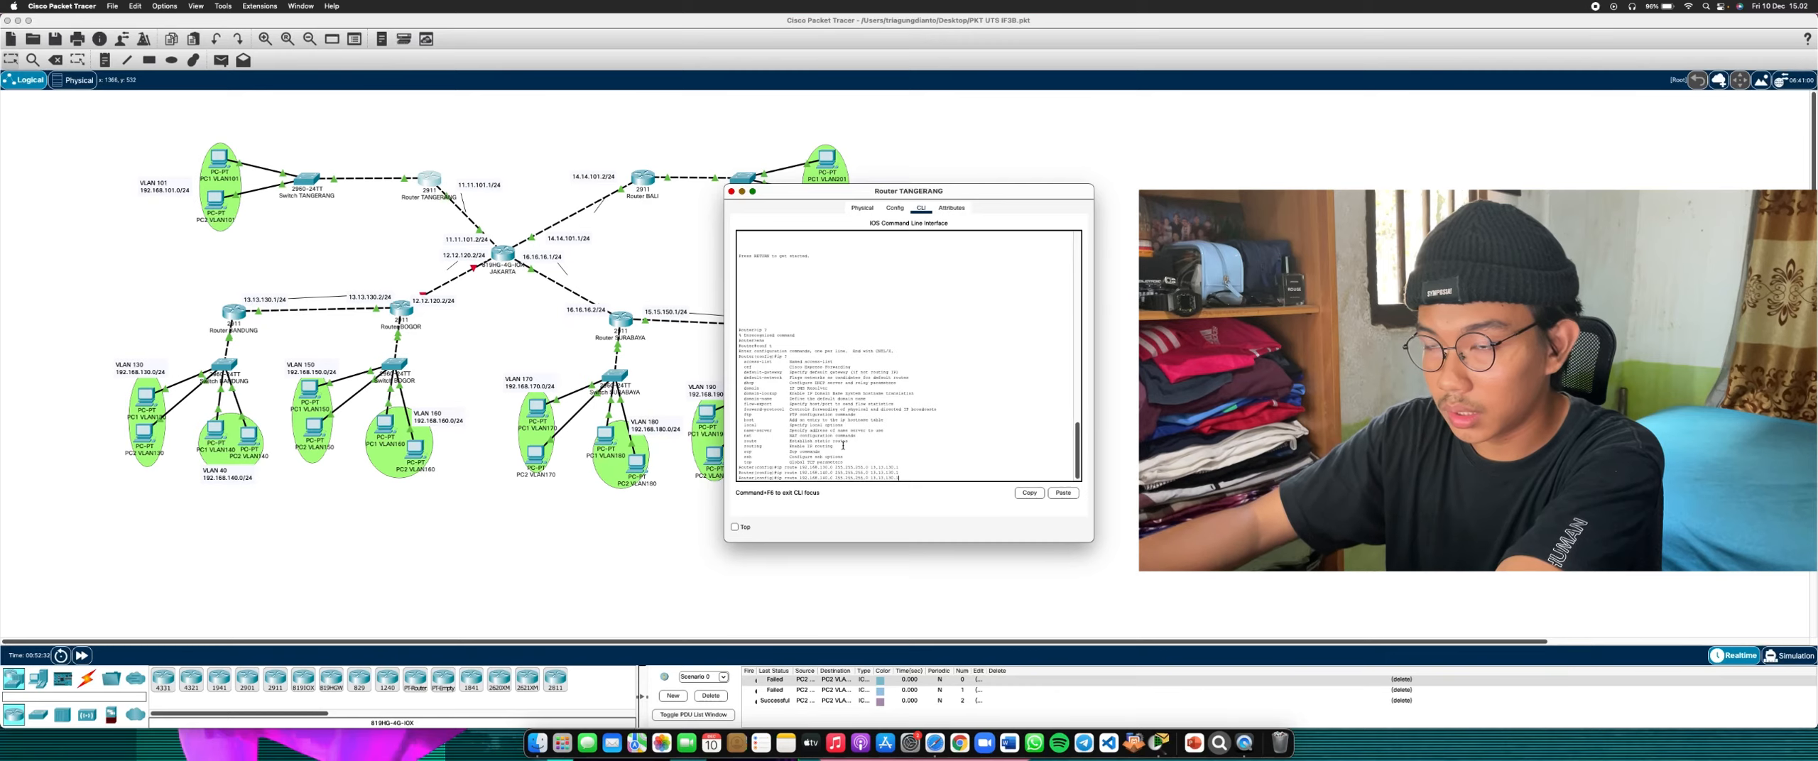
{"action": "key", "text": "BackSpace"}
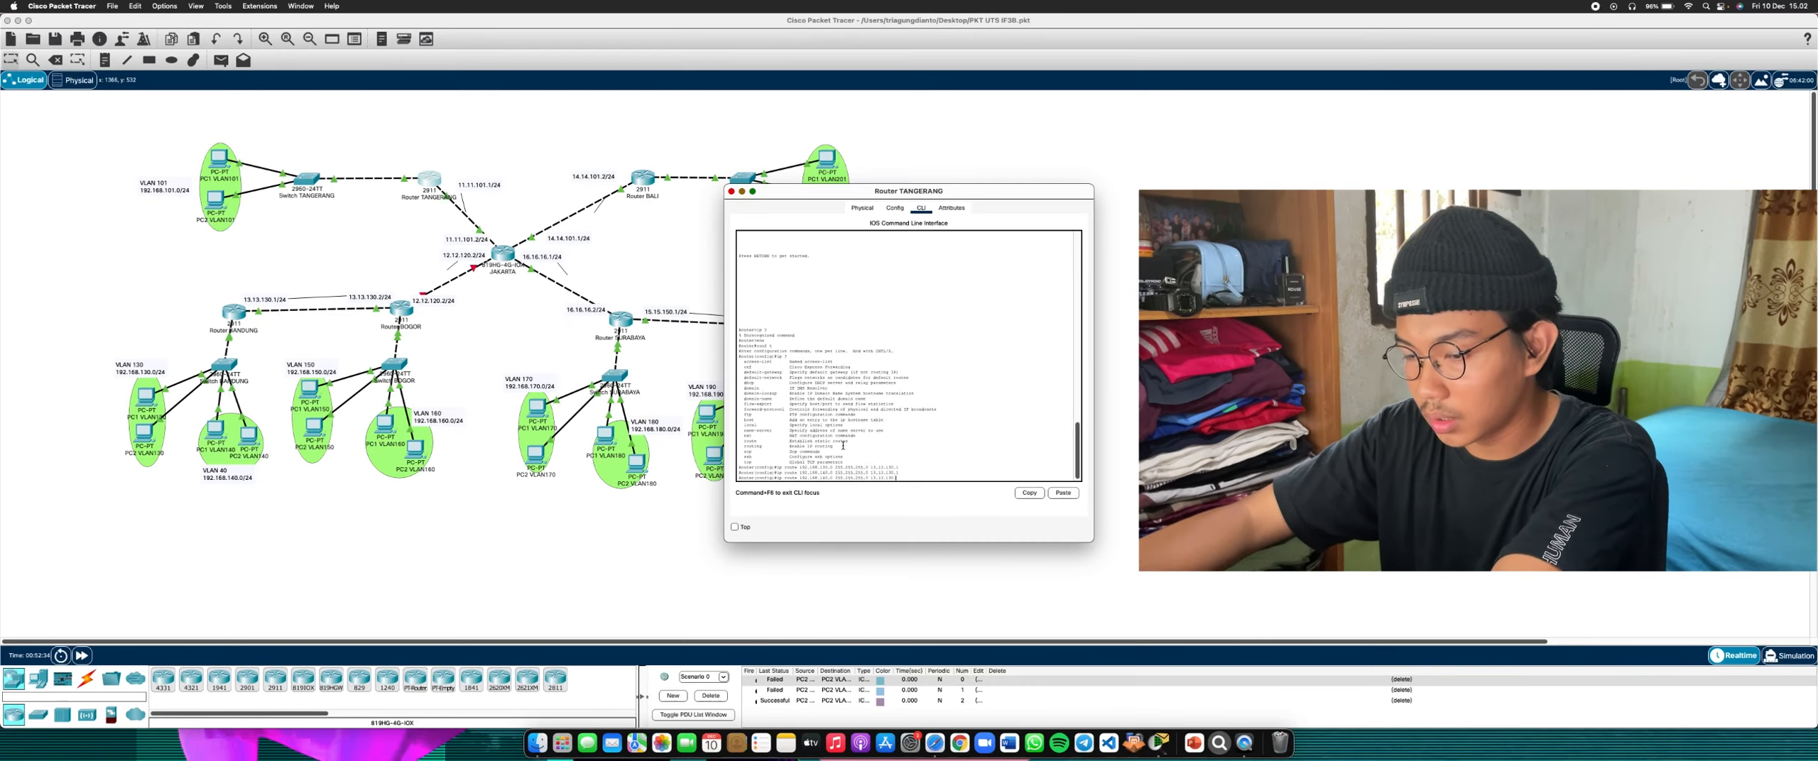
{"action": "type", "text": "2"}
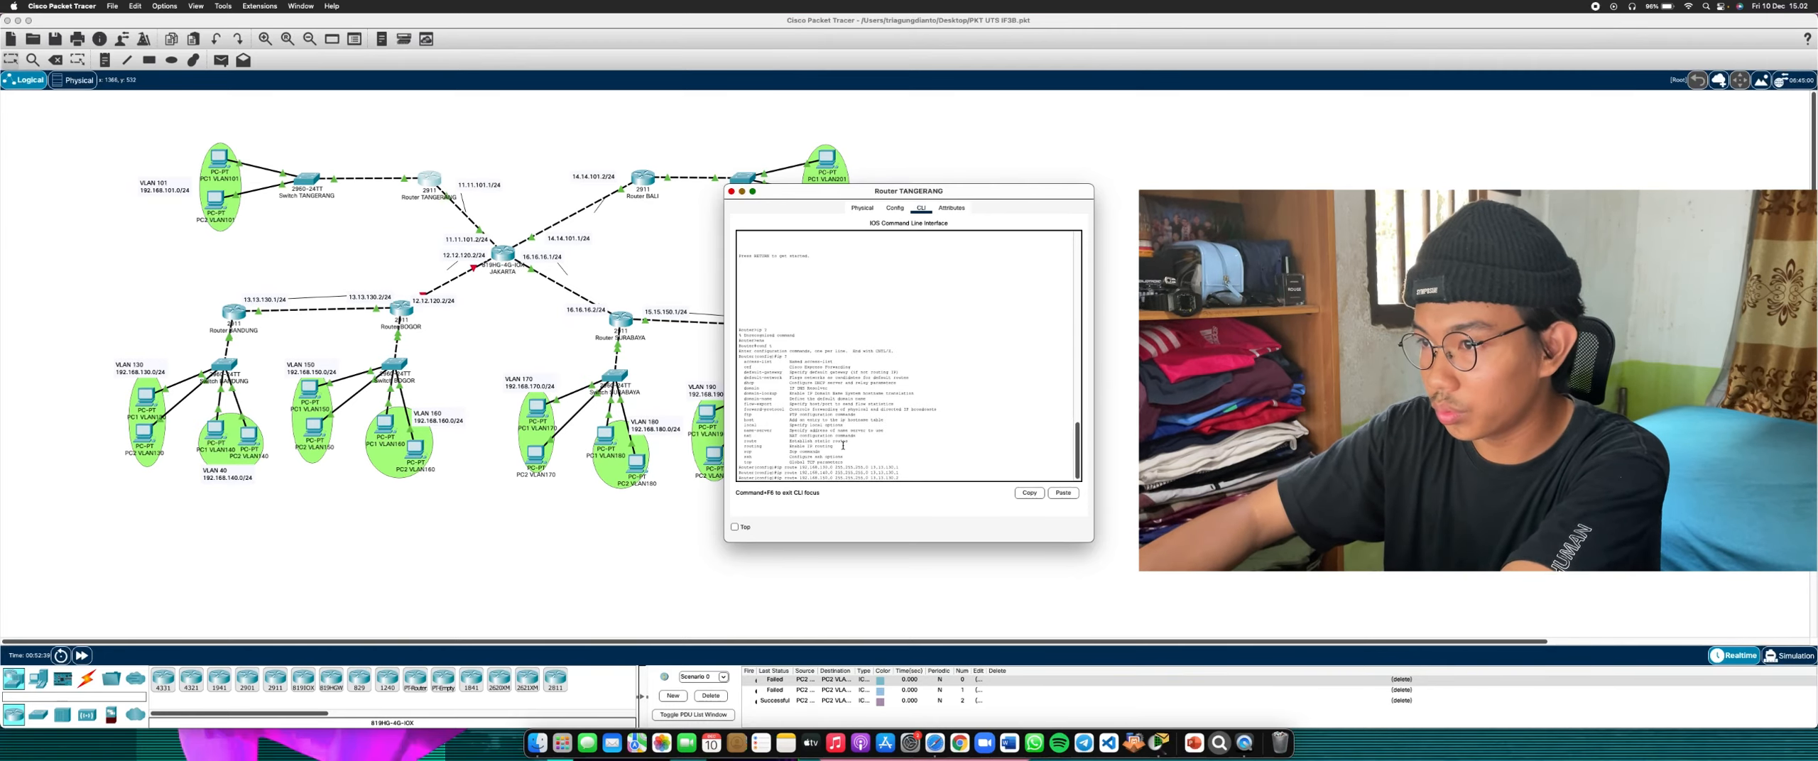
{"action": "key", "text": "Return"}
{"action": "key", "text": "Up"}
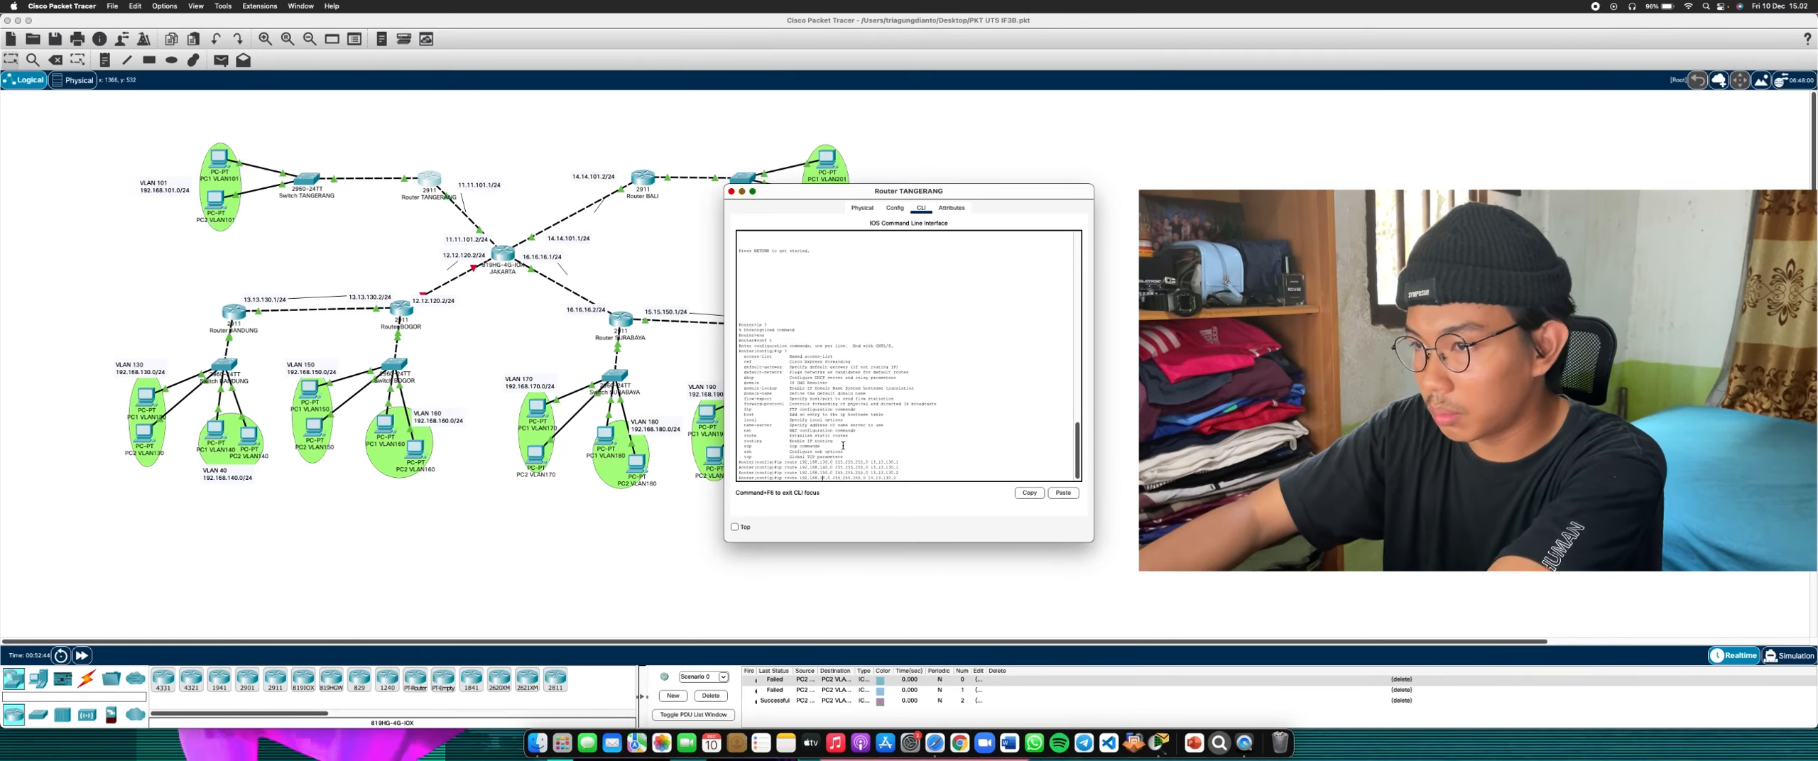
{"action": "key", "text": "BackSpace"}
{"action": "type", "text": "6"}
{"action": "key", "text": "Return"}
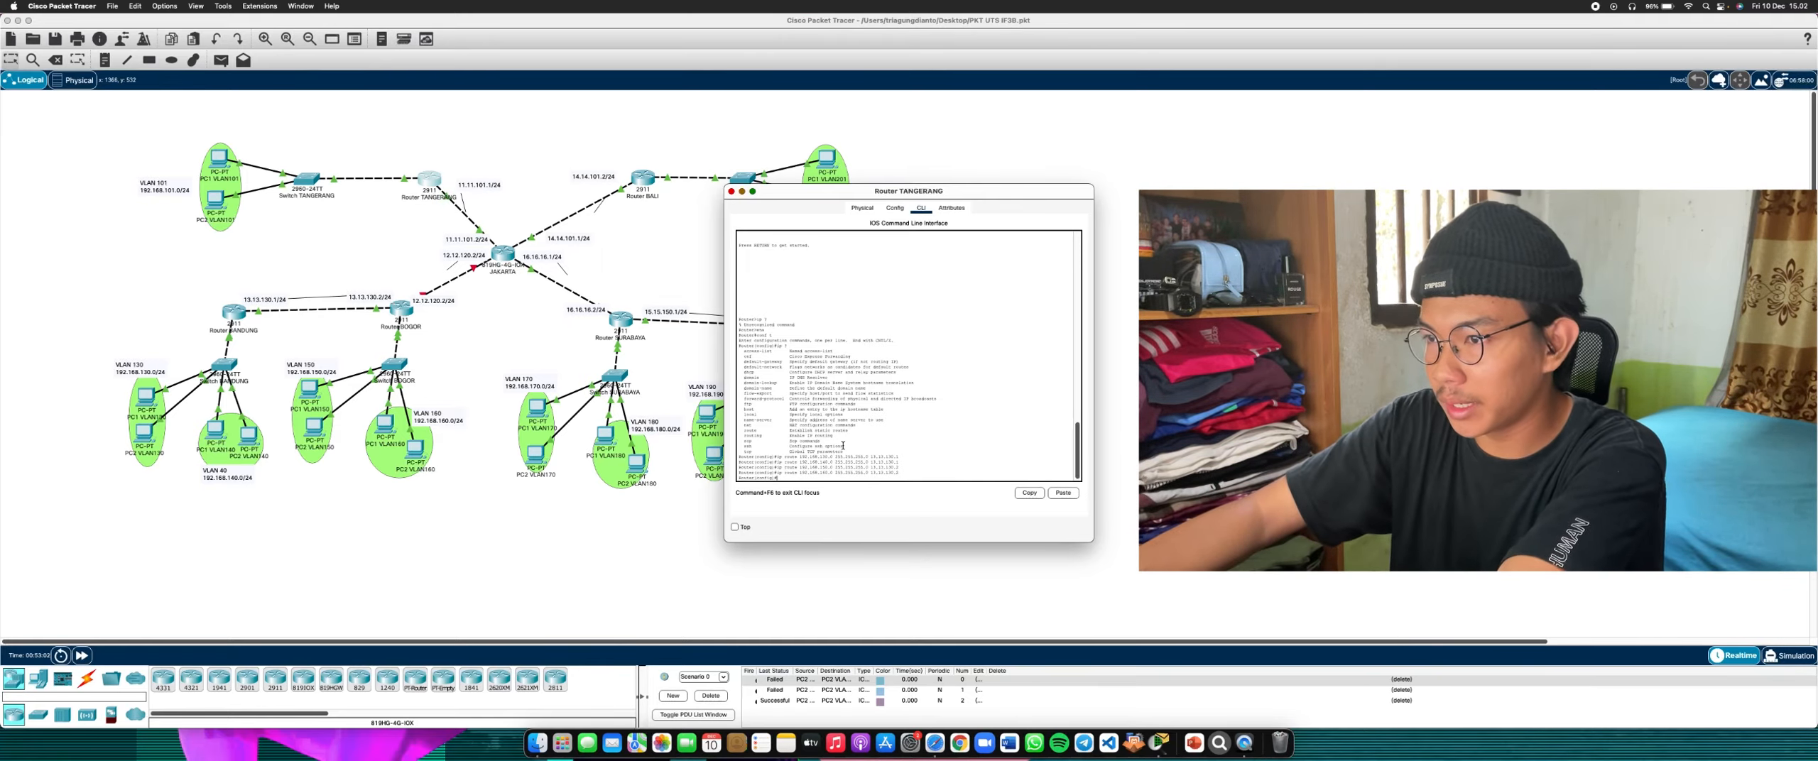
Add static routes to 192.168.170.0 and 192.168.180.0, mask 255.255.255.0, via next hop 13.13.130.2
{"action": "type", "text": "ip route 192.168.170.0 255.255.255.0 13.13.130.2"}
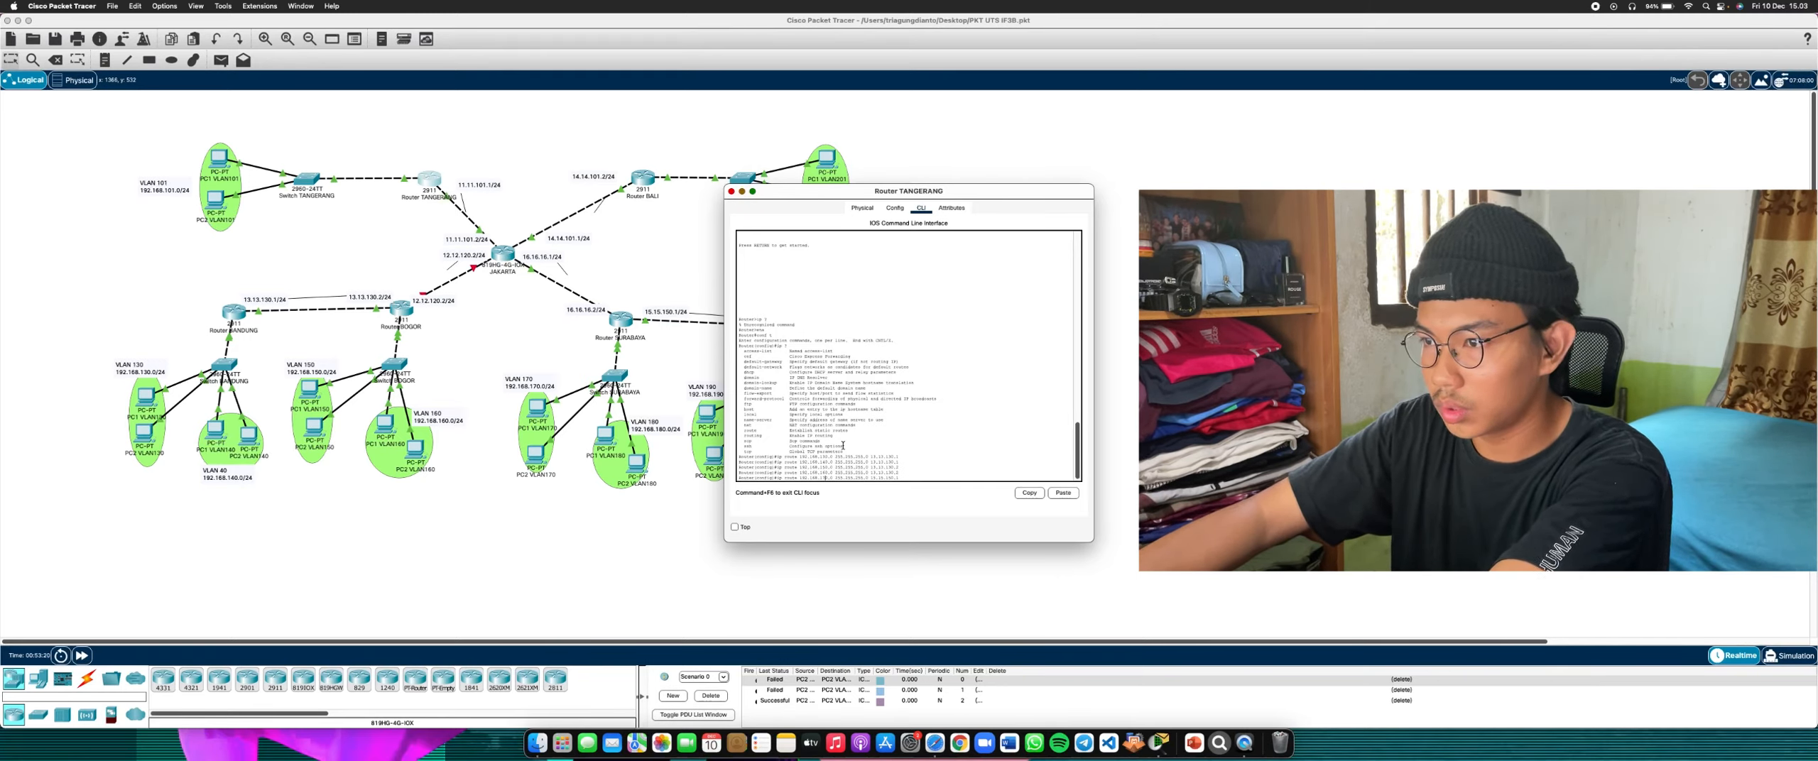
{"action": "key", "text": "Return"}
{"action": "key", "text": "Up"}
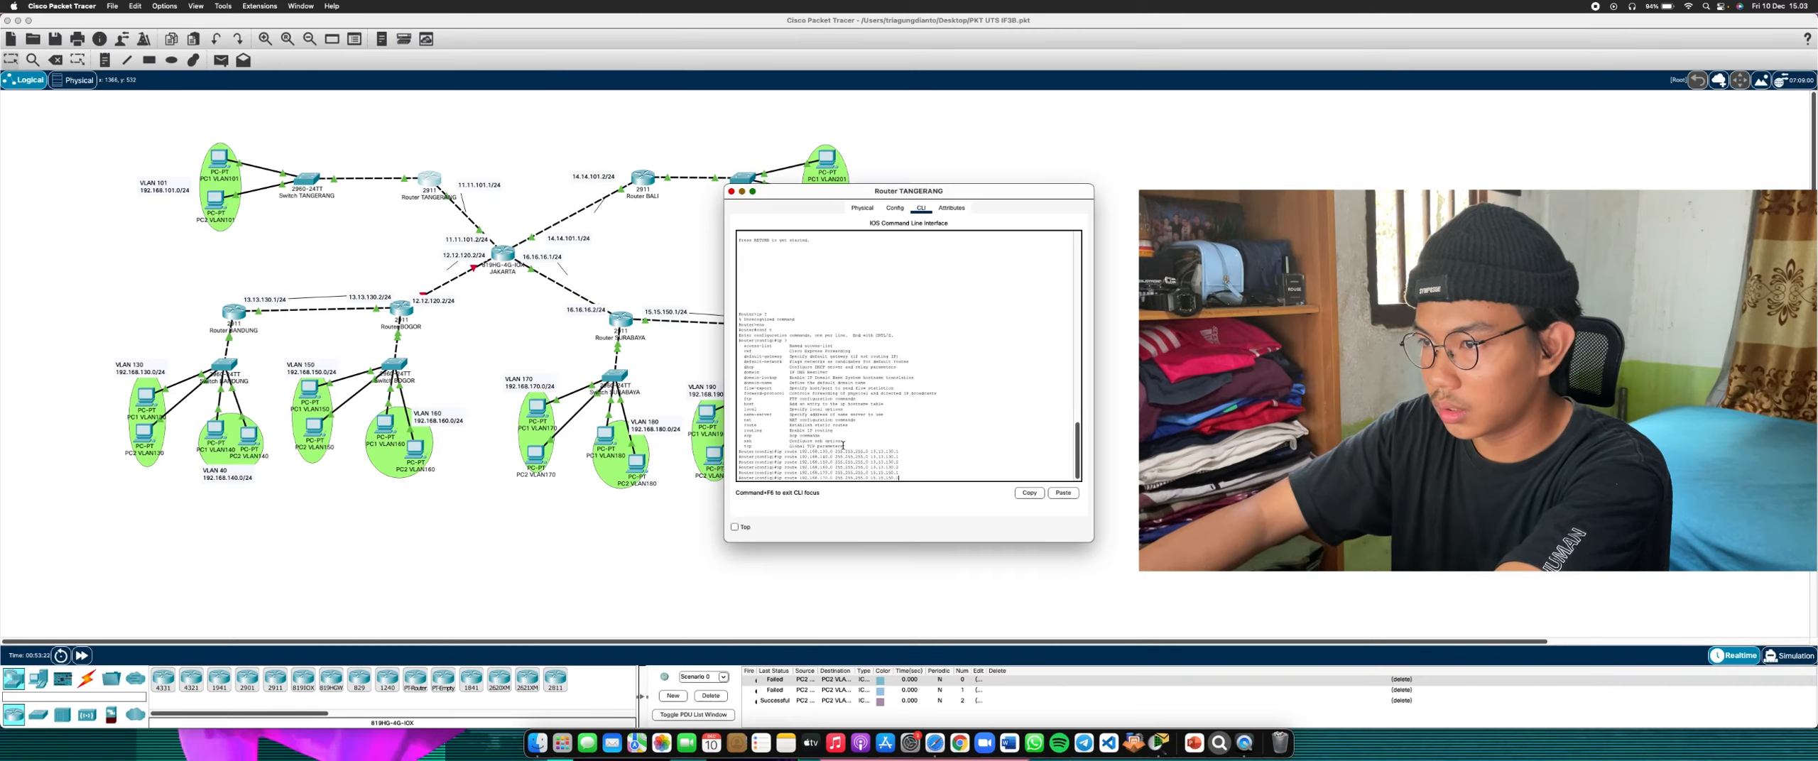
{"action": "key", "text": "Left"}
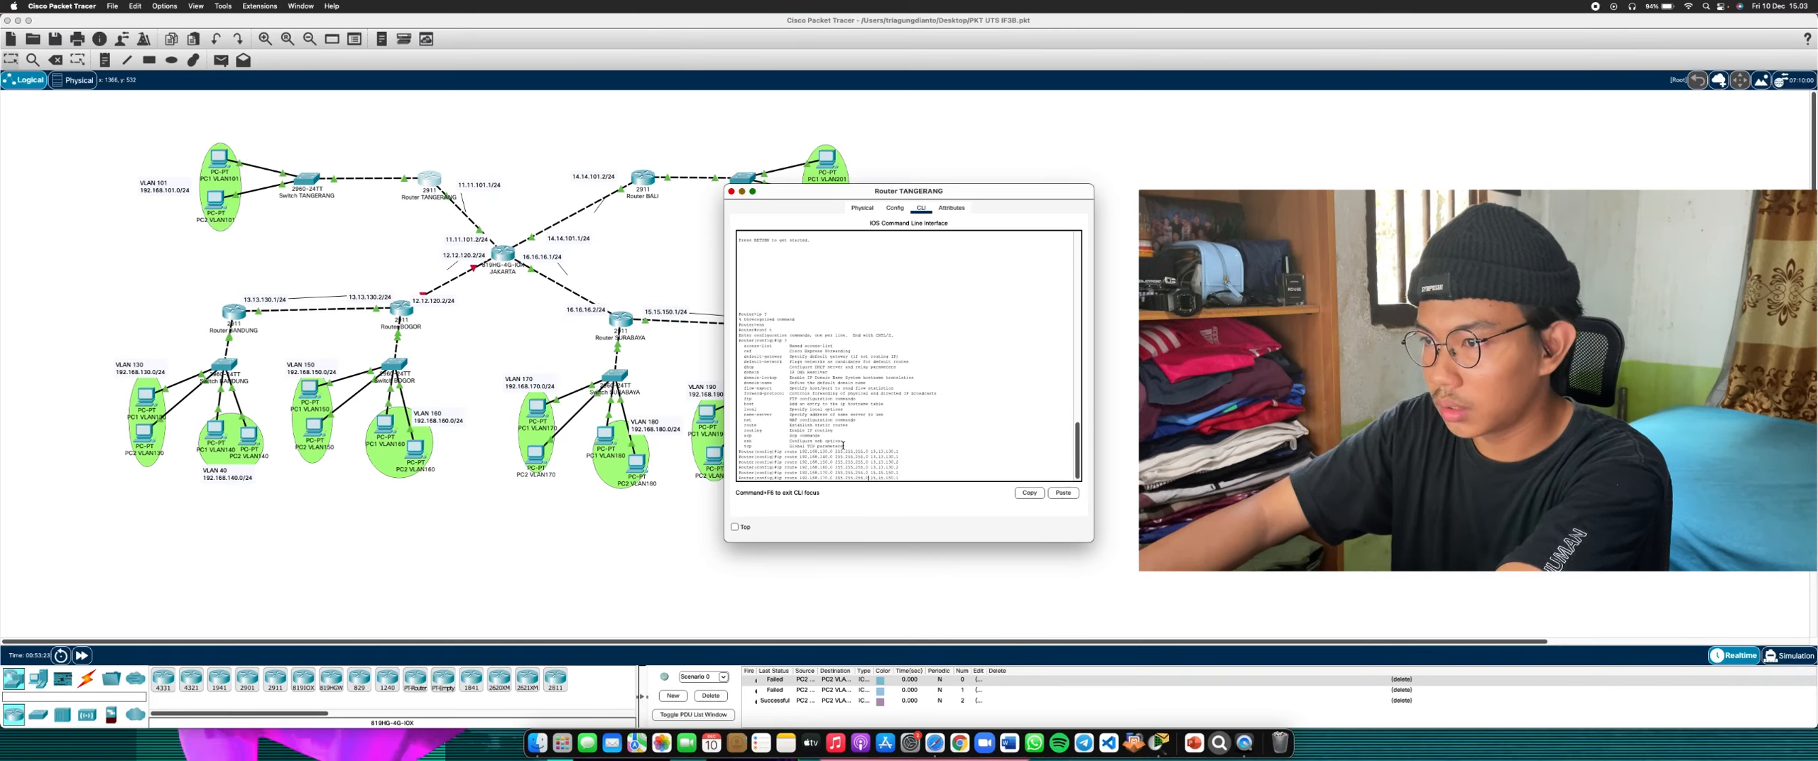
{"action": "key", "text": "Left"}
{"action": "key", "text": "Left"}
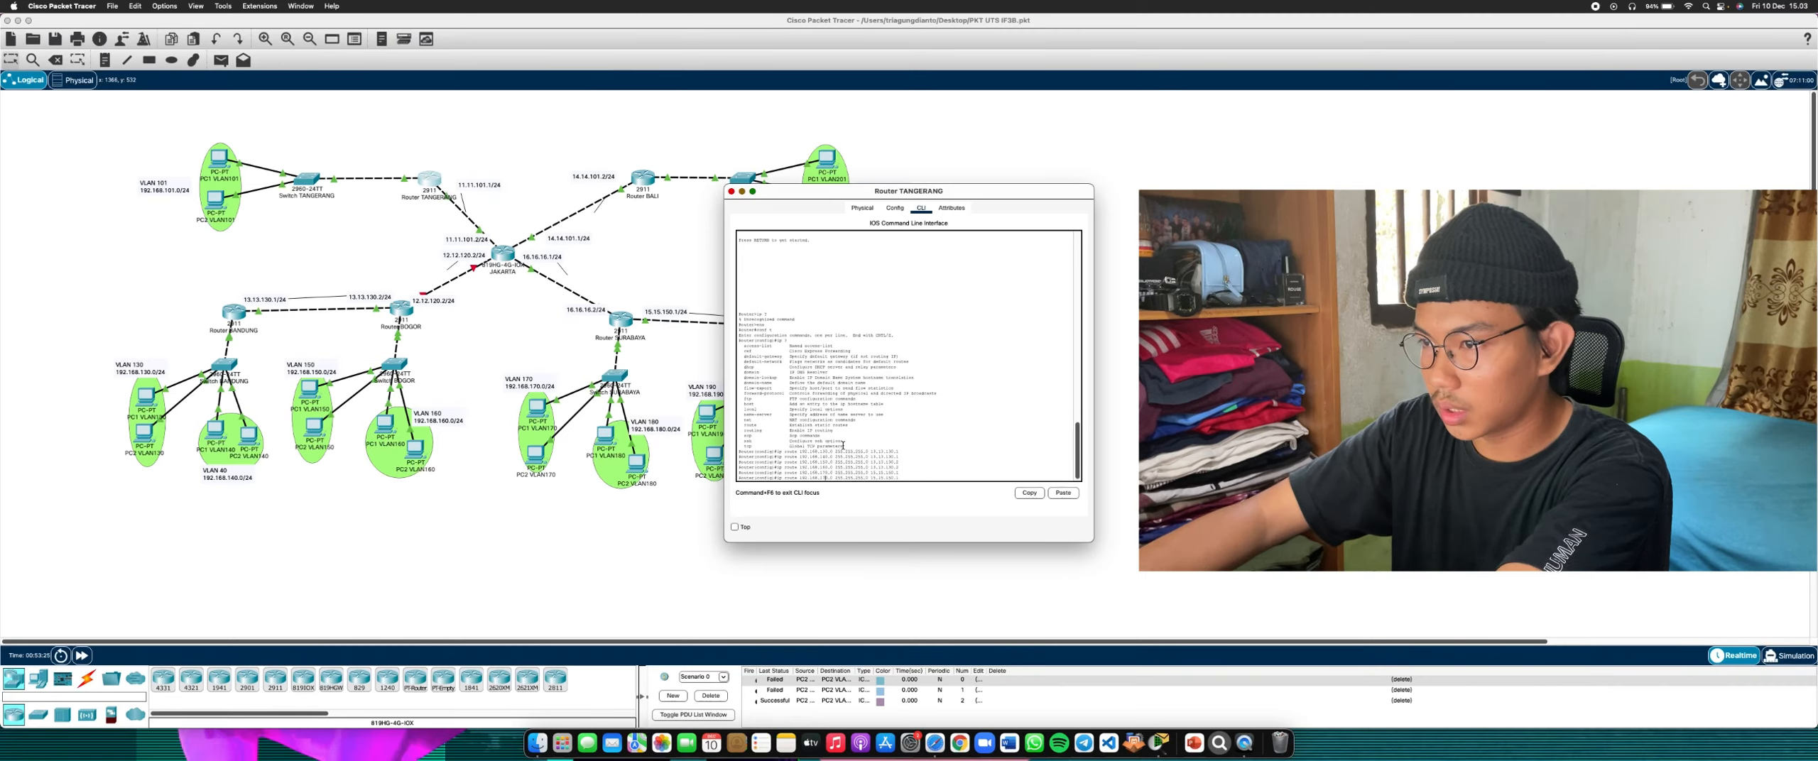
{"action": "key", "text": "BackSpace"}
{"action": "type", "text": "8"}
{"action": "key", "text": "Return"}
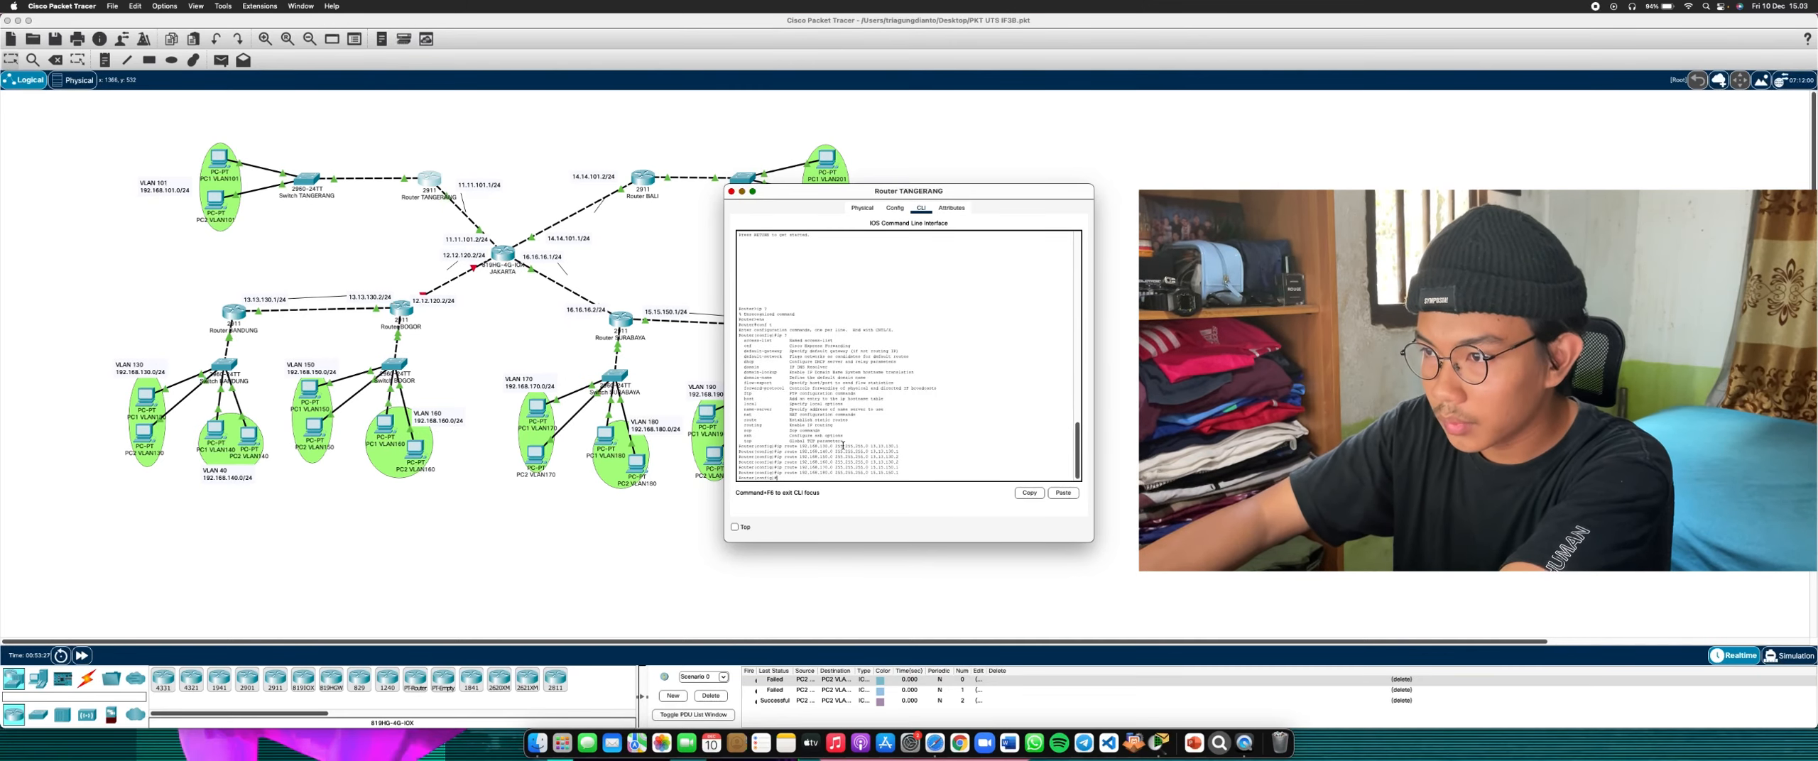
Add another static route on Router TANGERANG by reusing the previous command with an edited next hop and destination network
{"action": "key", "text": "Up"}
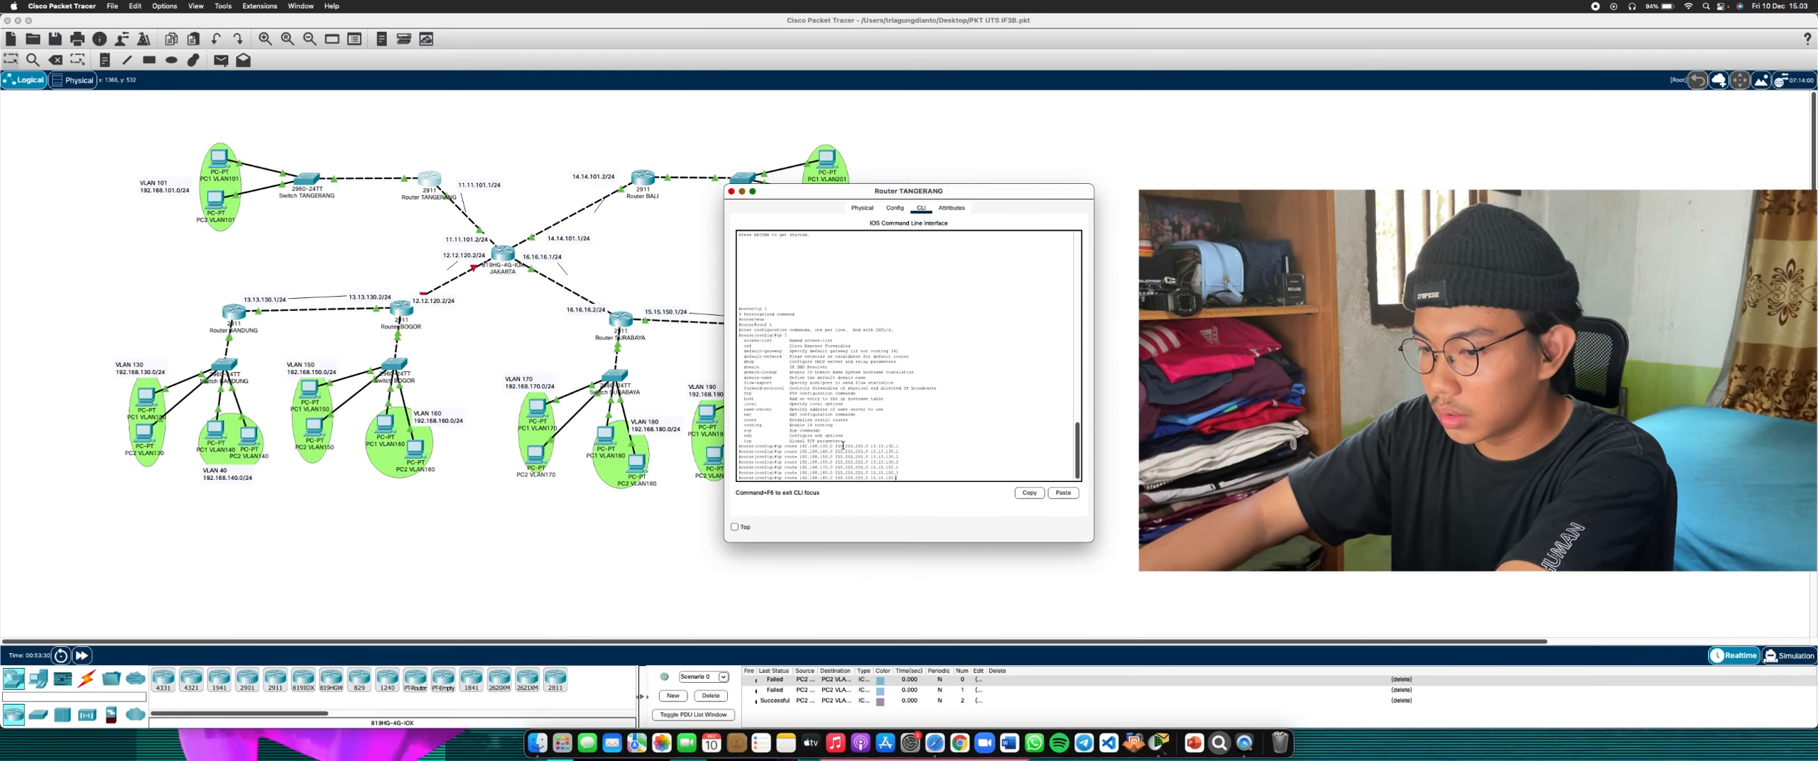
{"action": "key", "text": "BackSpace"}
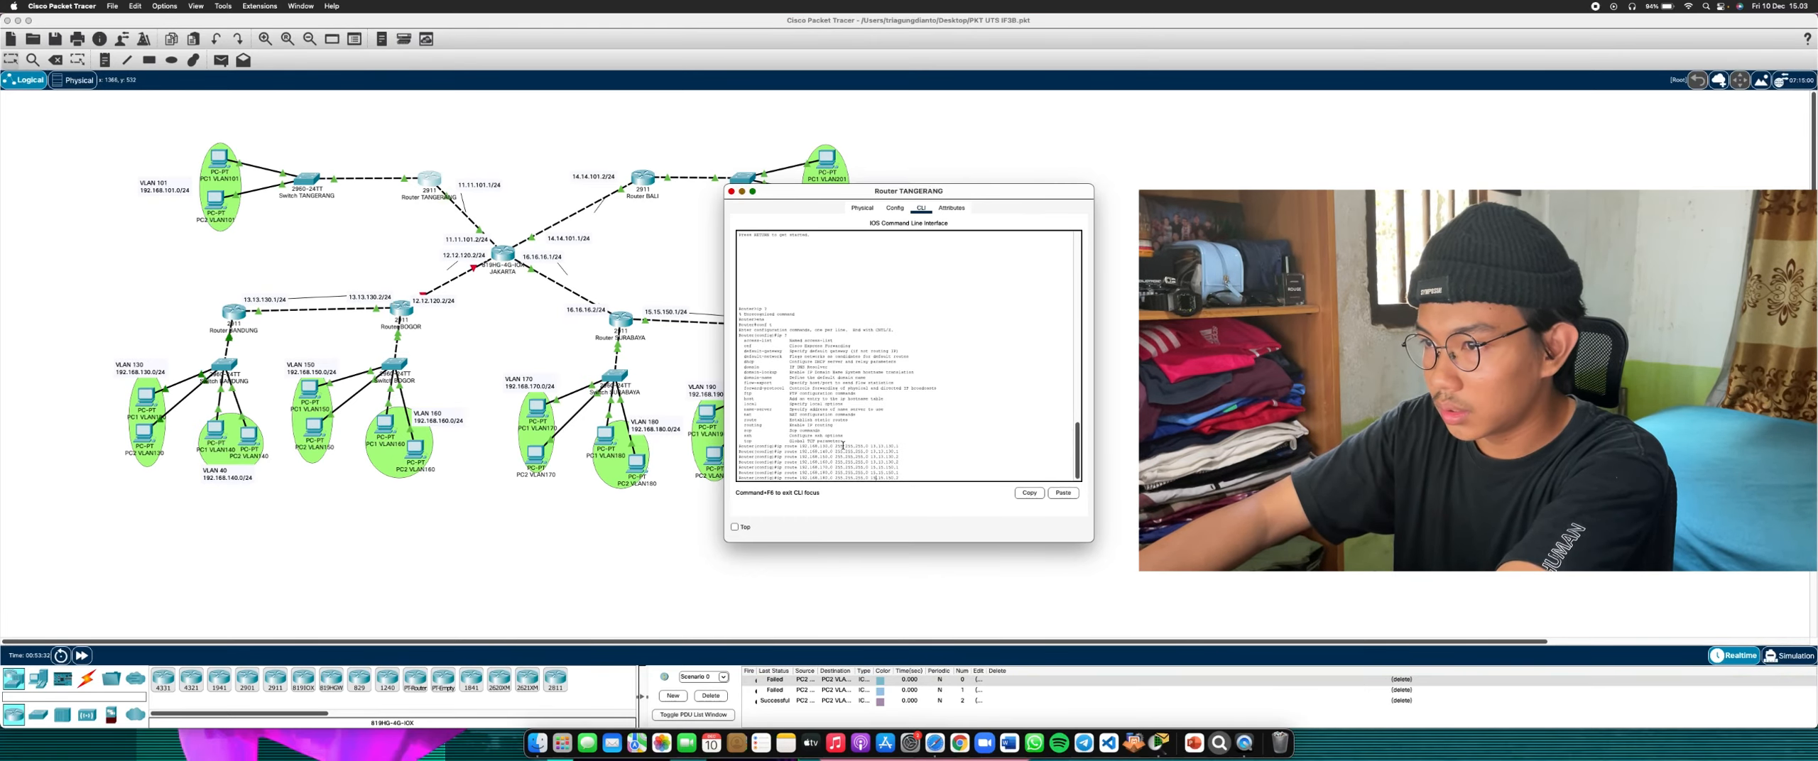
{"action": "key", "text": "Left"}
{"action": "key", "text": "Left"}
{"action": "key", "text": "Left"}
{"action": "key", "text": "Left"}
{"action": "key", "text": "Left"}
{"action": "key", "text": "Left"}
{"action": "key", "text": "Left"}
{"action": "key", "text": "Left"}
{"action": "key", "text": "Left"}
{"action": "key", "text": "Left"}
{"action": "key", "text": "Left"}
{"action": "key", "text": "Left"}
{"action": "key", "text": "Left"}
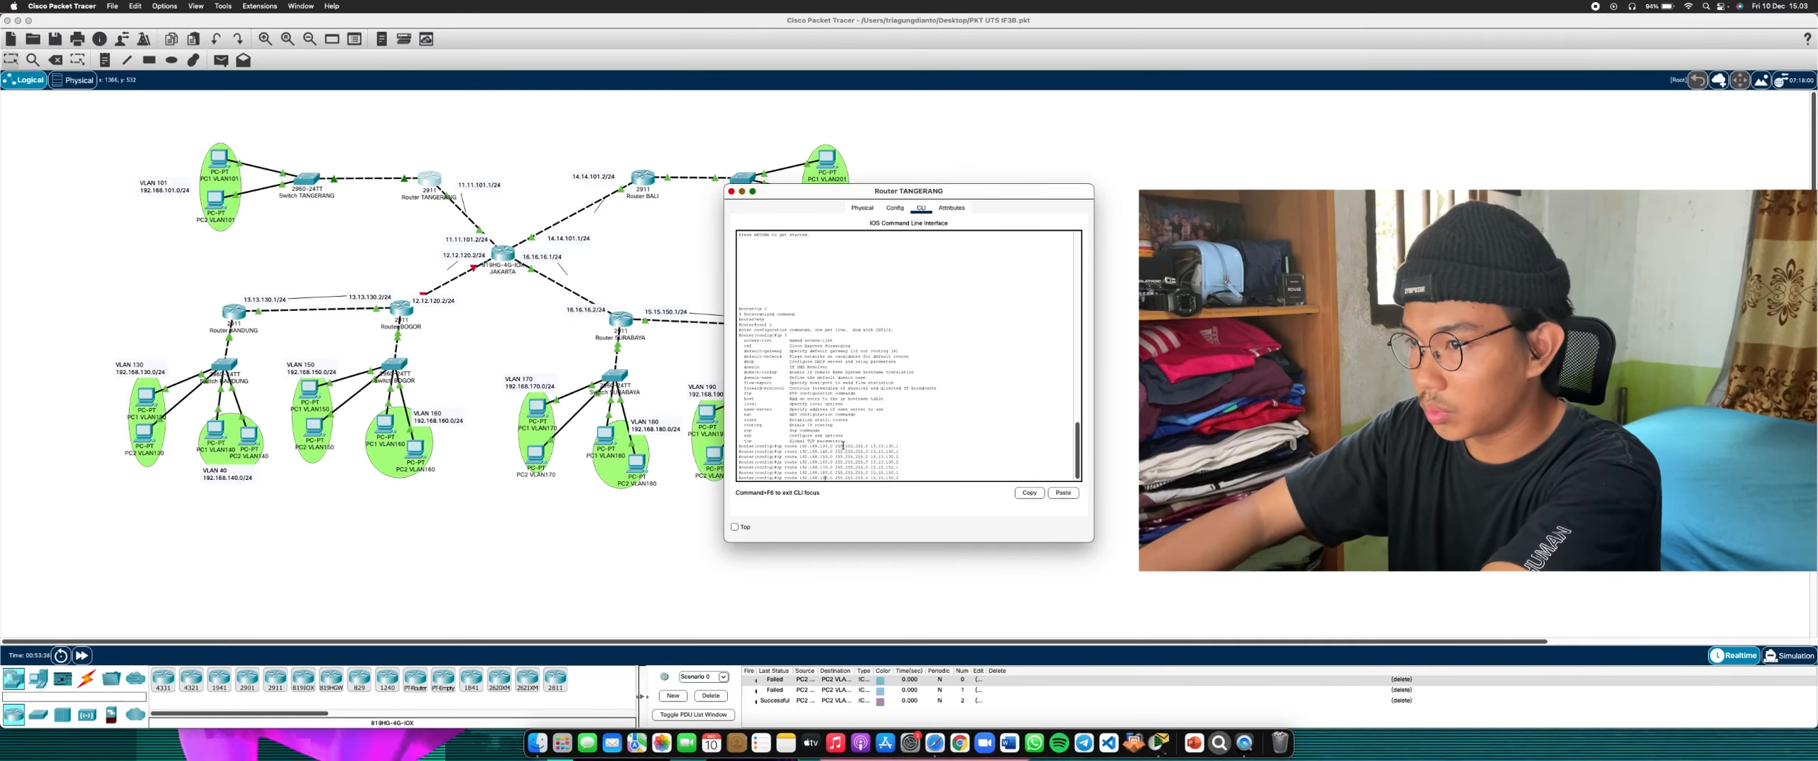
{"action": "key", "text": "Return"}
Add a further static route on Router TANGERANG by reusing the previous command with an edited destination network
{"action": "key", "text": "Up"}
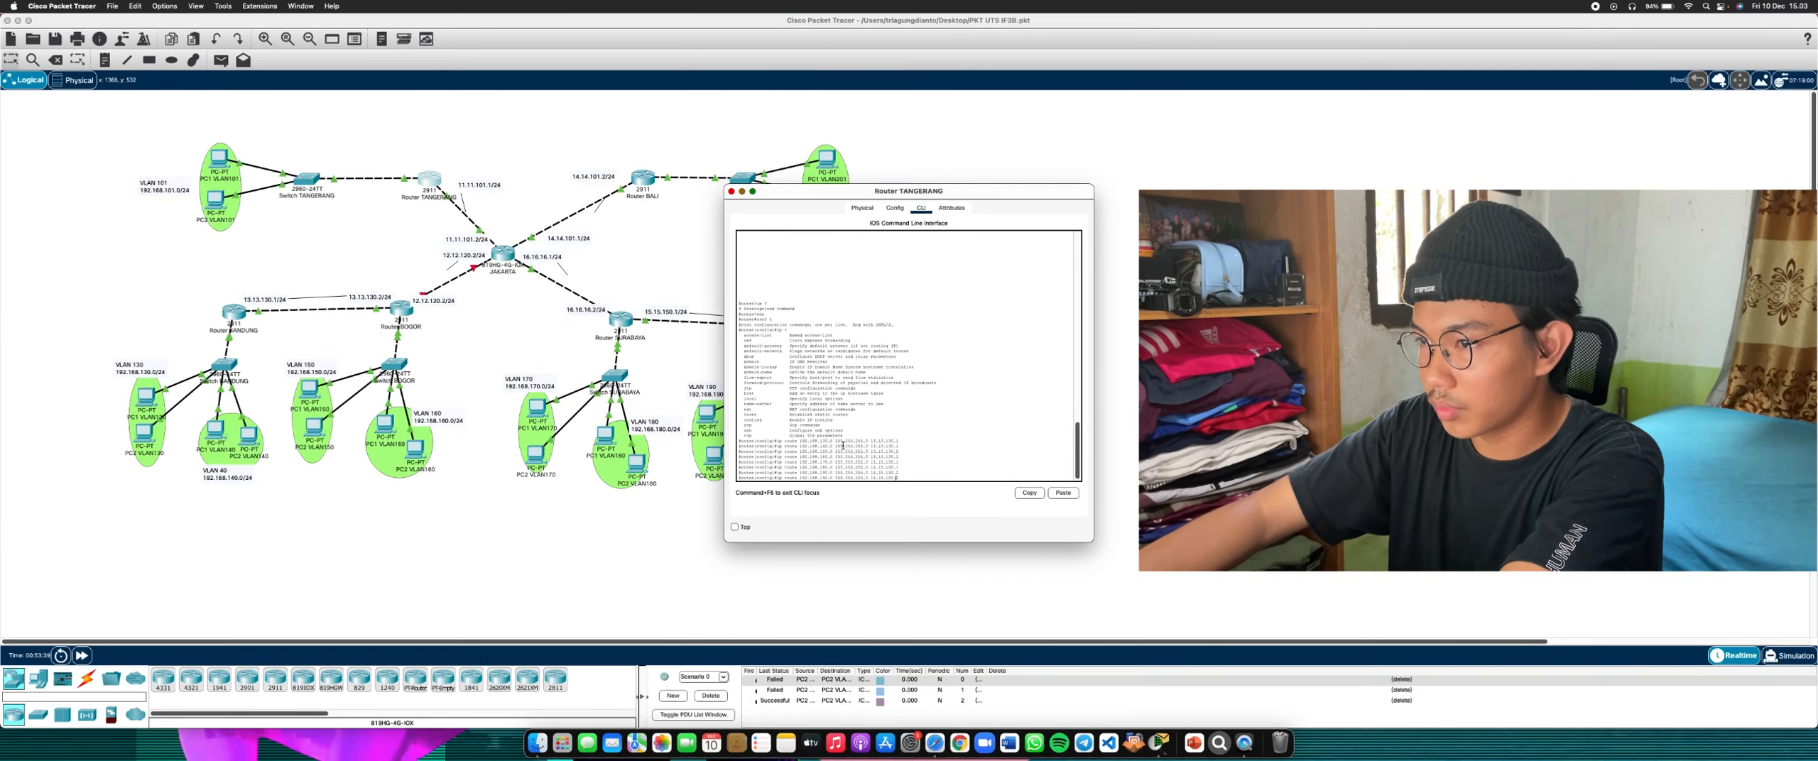
{"action": "key", "text": "Left"}
{"action": "key", "text": "Left"}
{"action": "key", "text": "Left"}
{"action": "key", "text": "Left"}
{"action": "key", "text": "Left"}
{"action": "key", "text": "Left"}
{"action": "key", "text": "Left"}
{"action": "key", "text": "Left"}
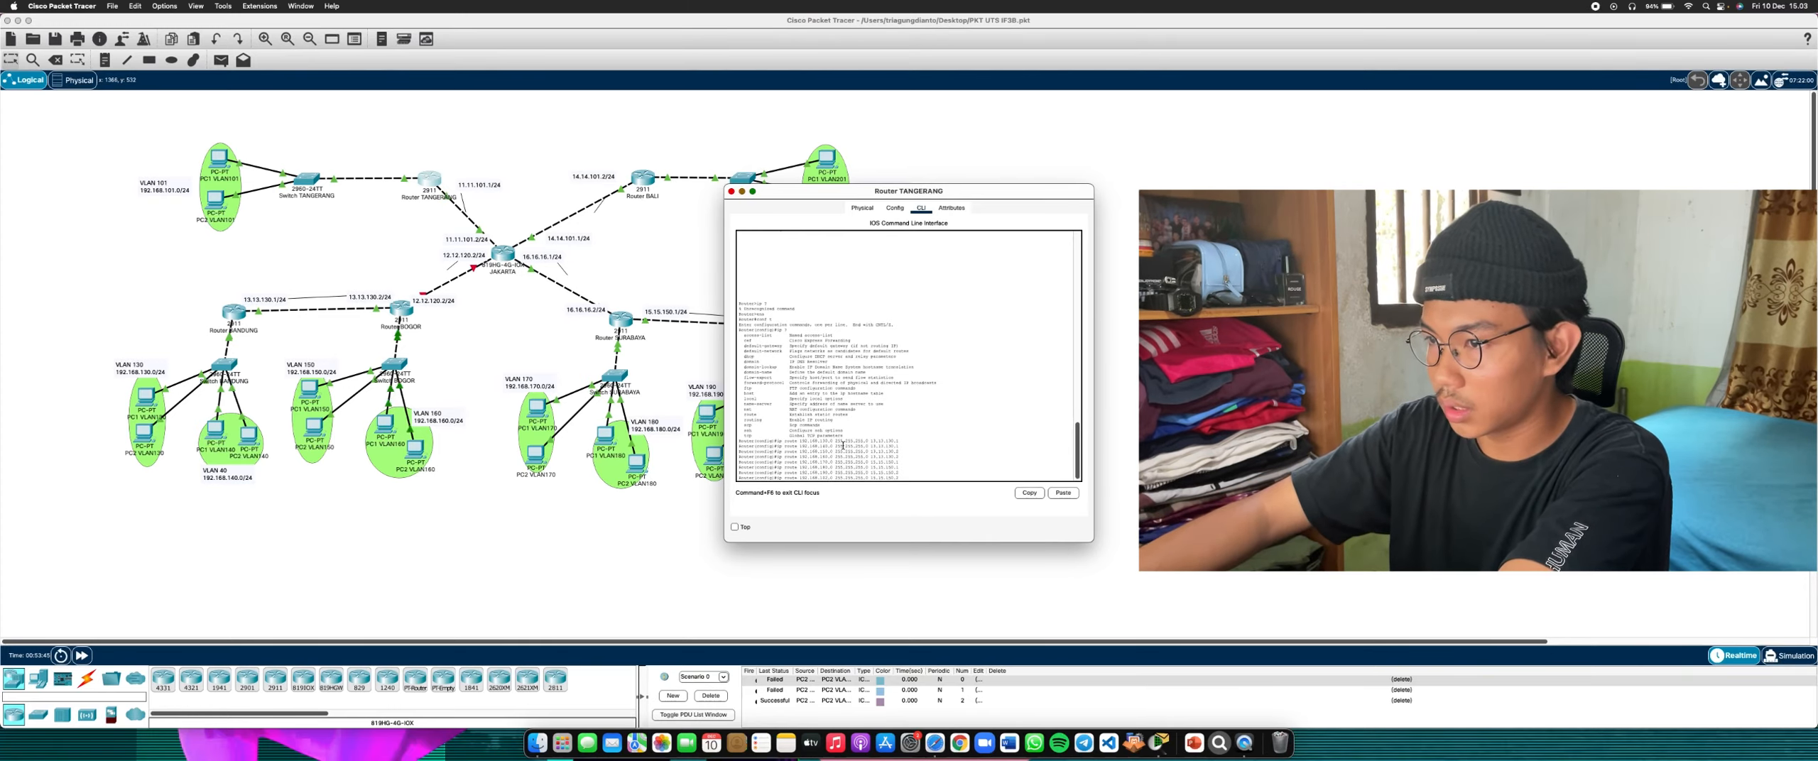
{"action": "key", "text": "Return"}
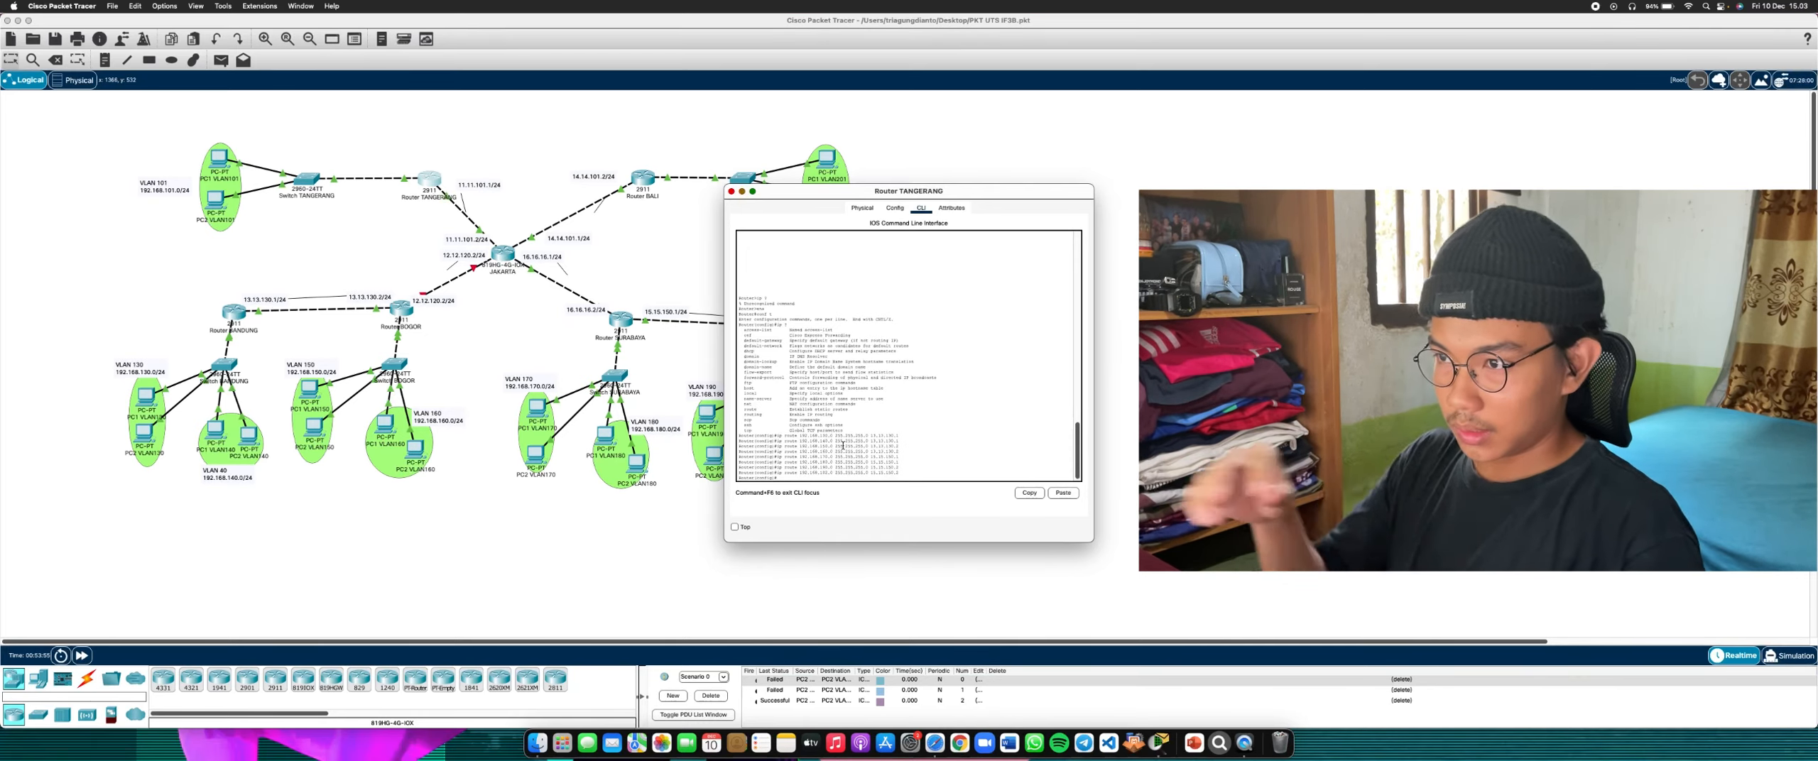
Review Router TANGERANG's static routes against the topology and exit its global configuration mode
{"action": "left_click", "coordinate": [274, 304]}
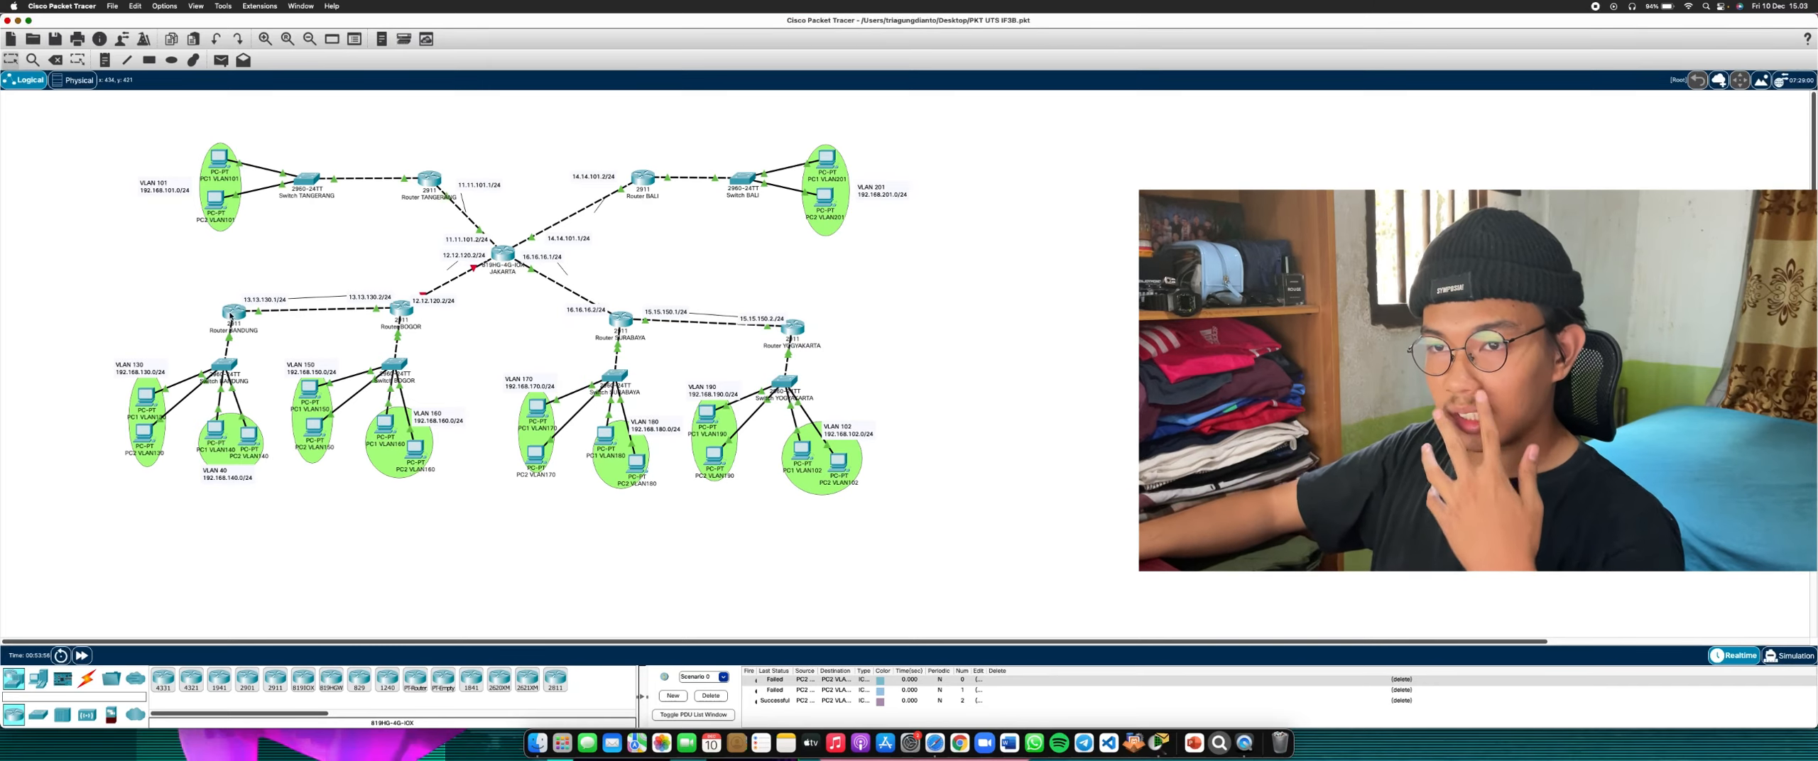
{"action": "mouse_move", "coordinate": [231, 313]}
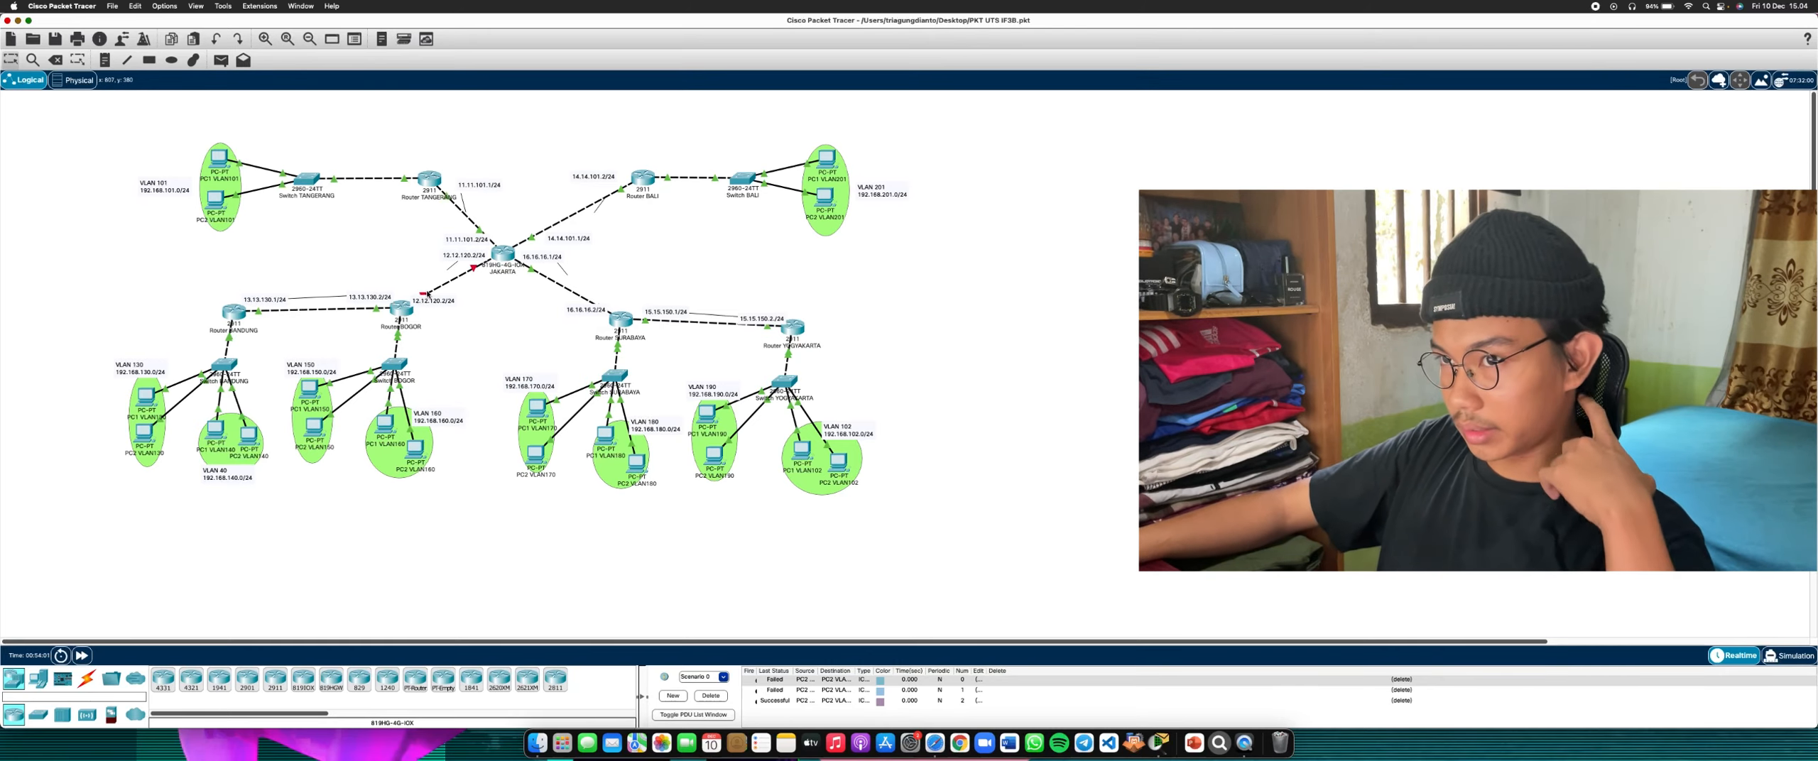
{"action": "mouse_move", "coordinate": [427, 293]}
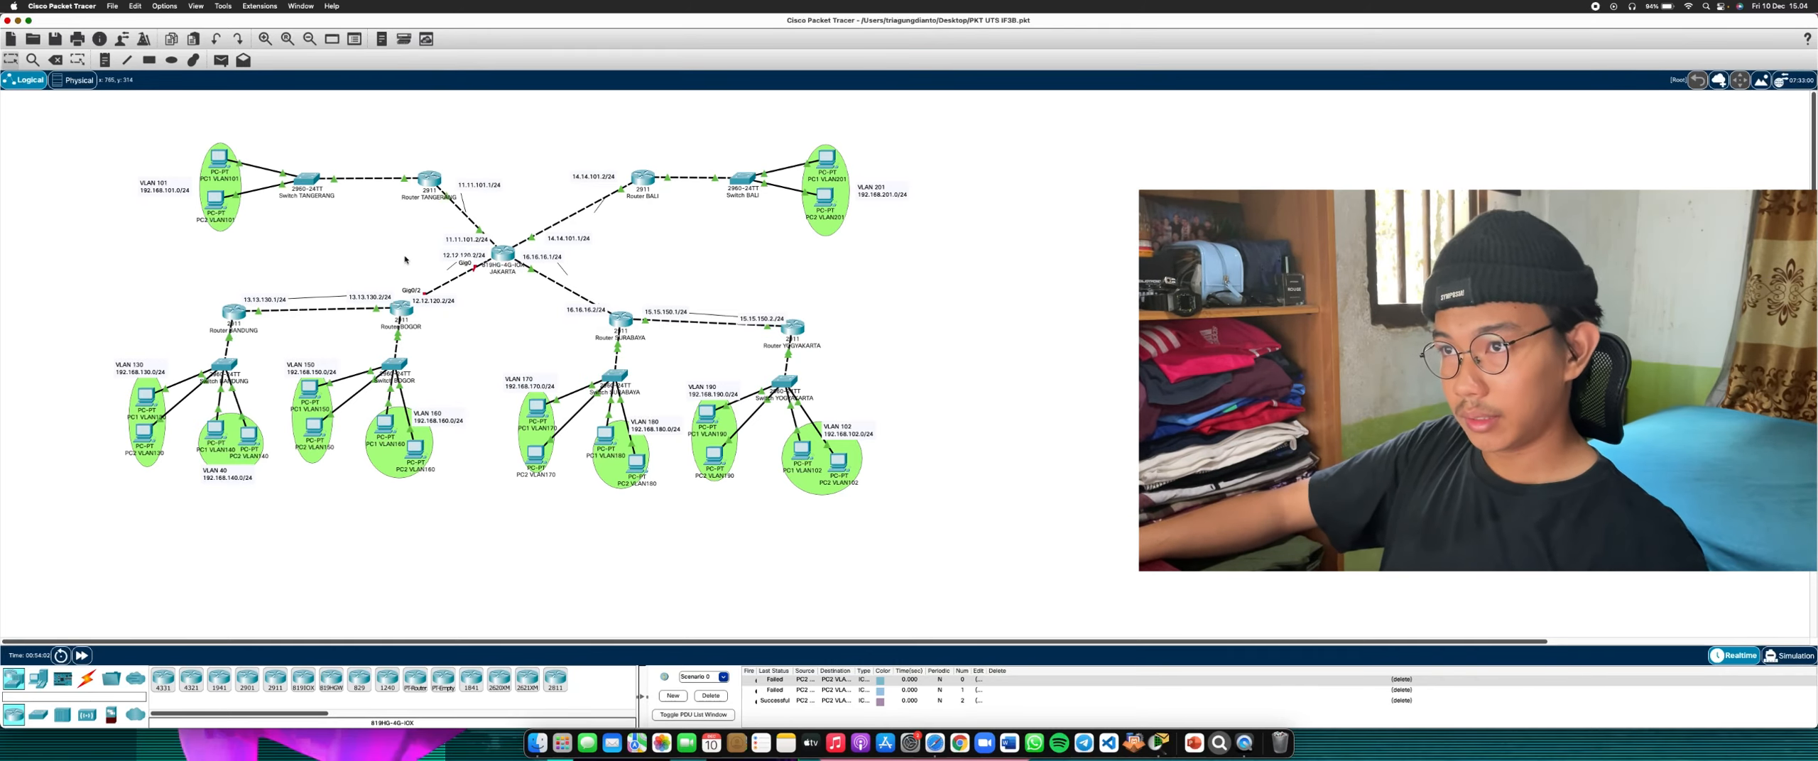
{"action": "left_click", "coordinate": [431, 179]}
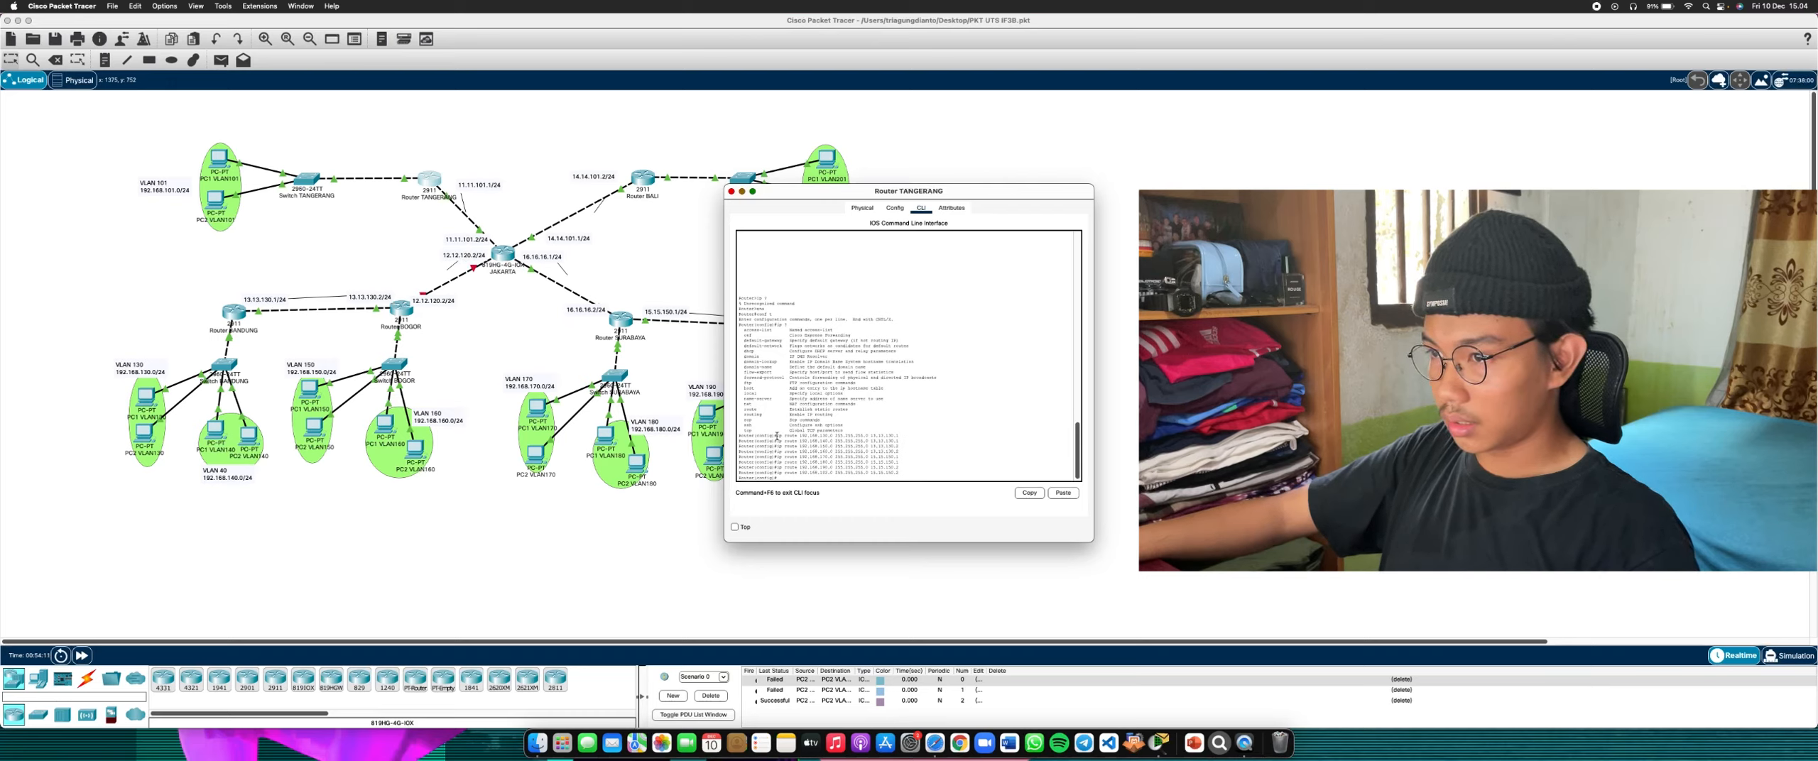
{"action": "left_click_drag", "start_coordinate": [777, 436], "coordinate": [778, 477]}
{"action": "left_click", "coordinate": [904, 473]}
{"action": "left_click", "coordinate": [677, 528]}
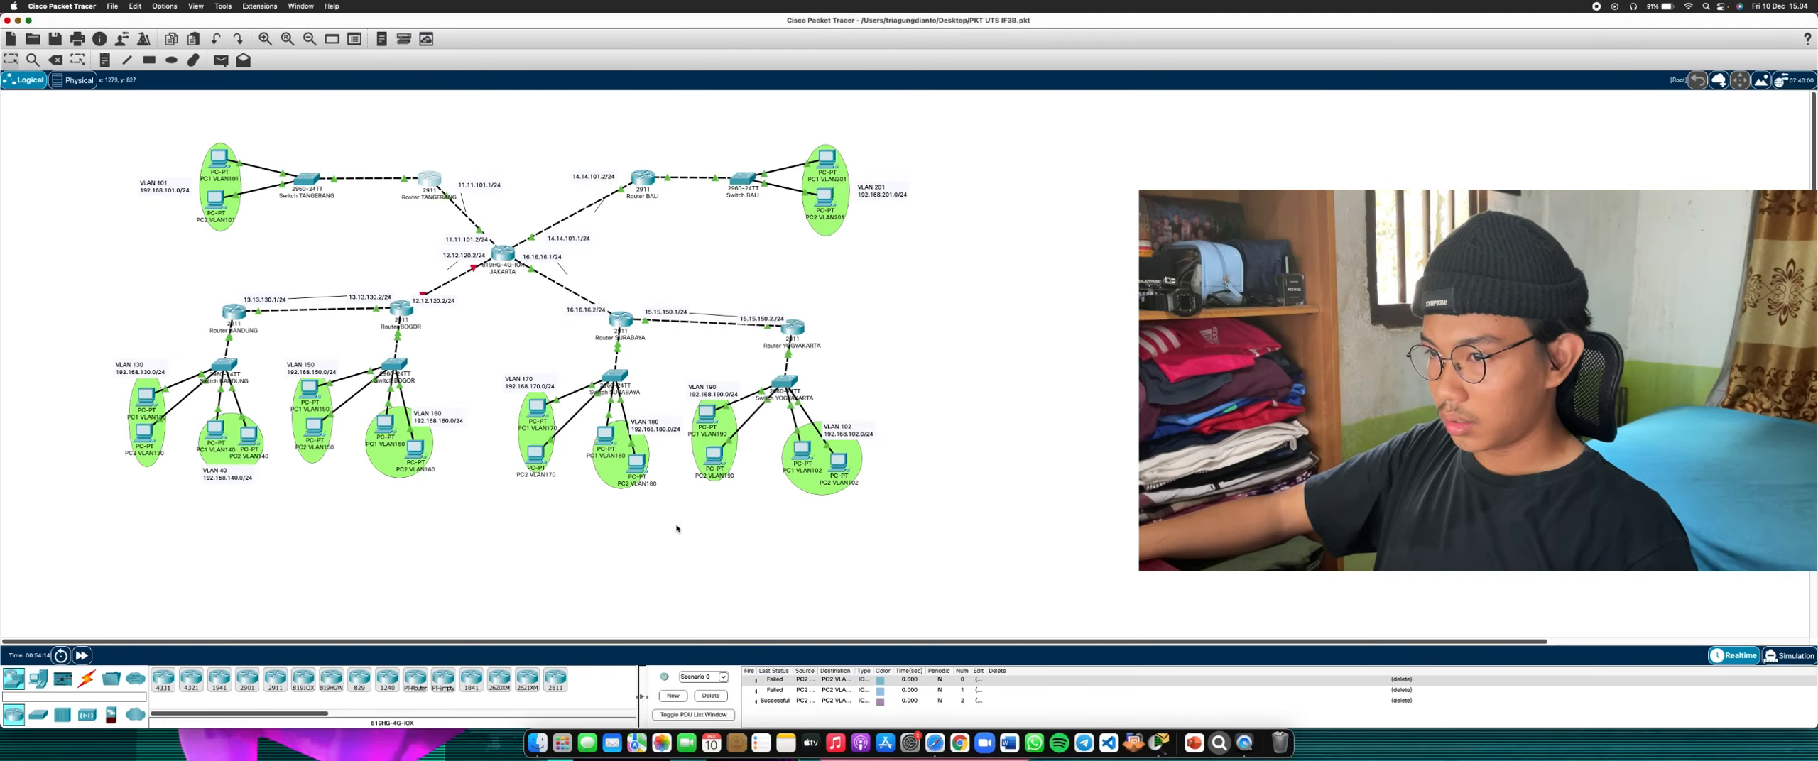
{"action": "left_click", "coordinate": [430, 180]}
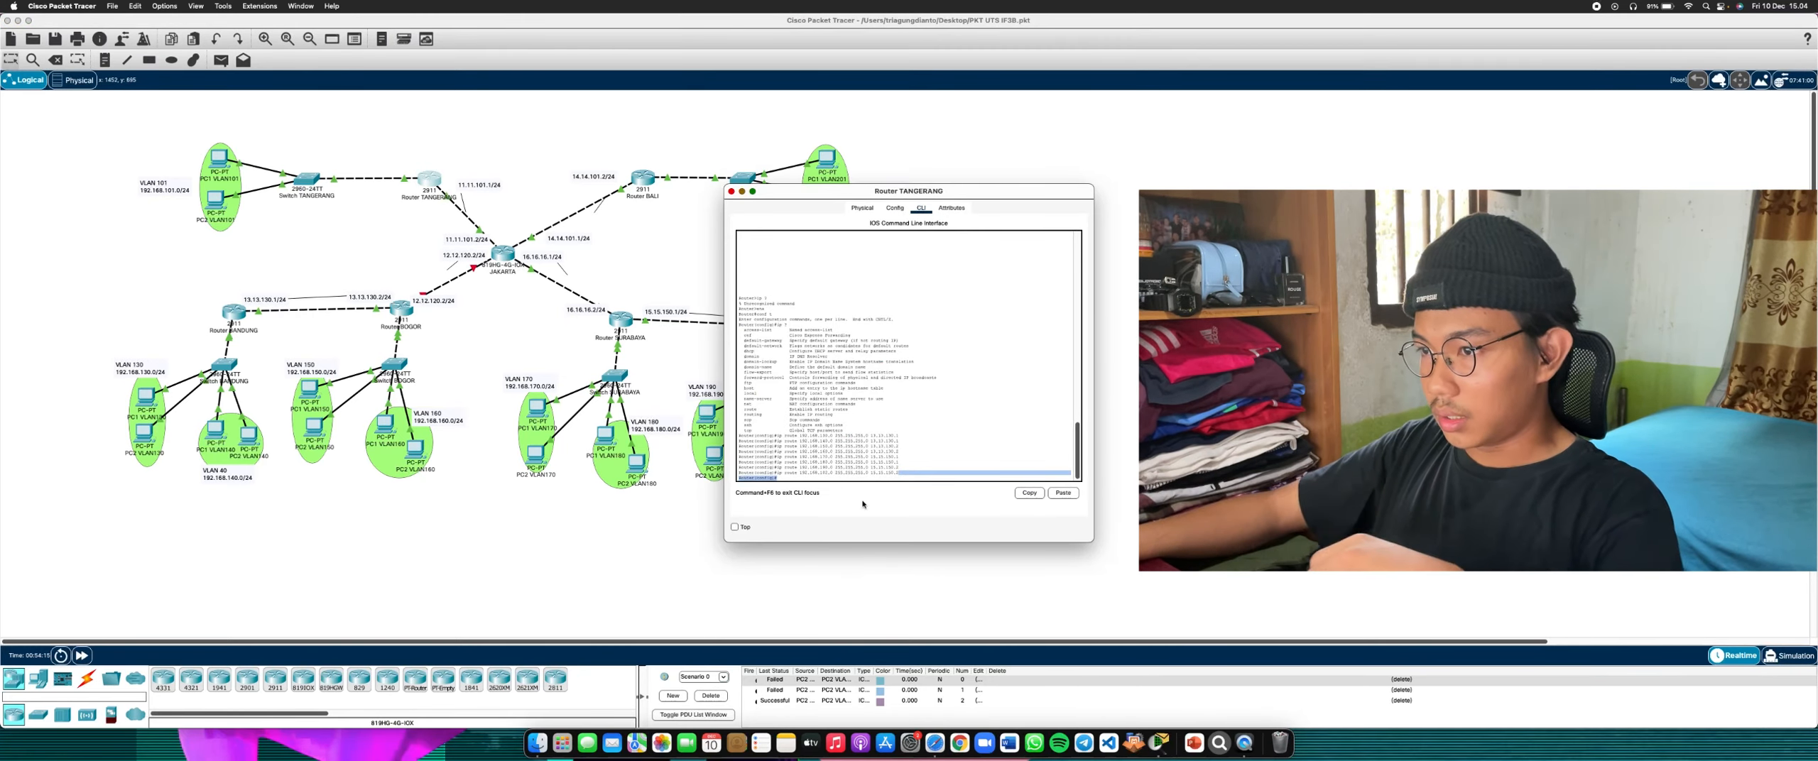
{"action": "left_click", "coordinate": [817, 478]}
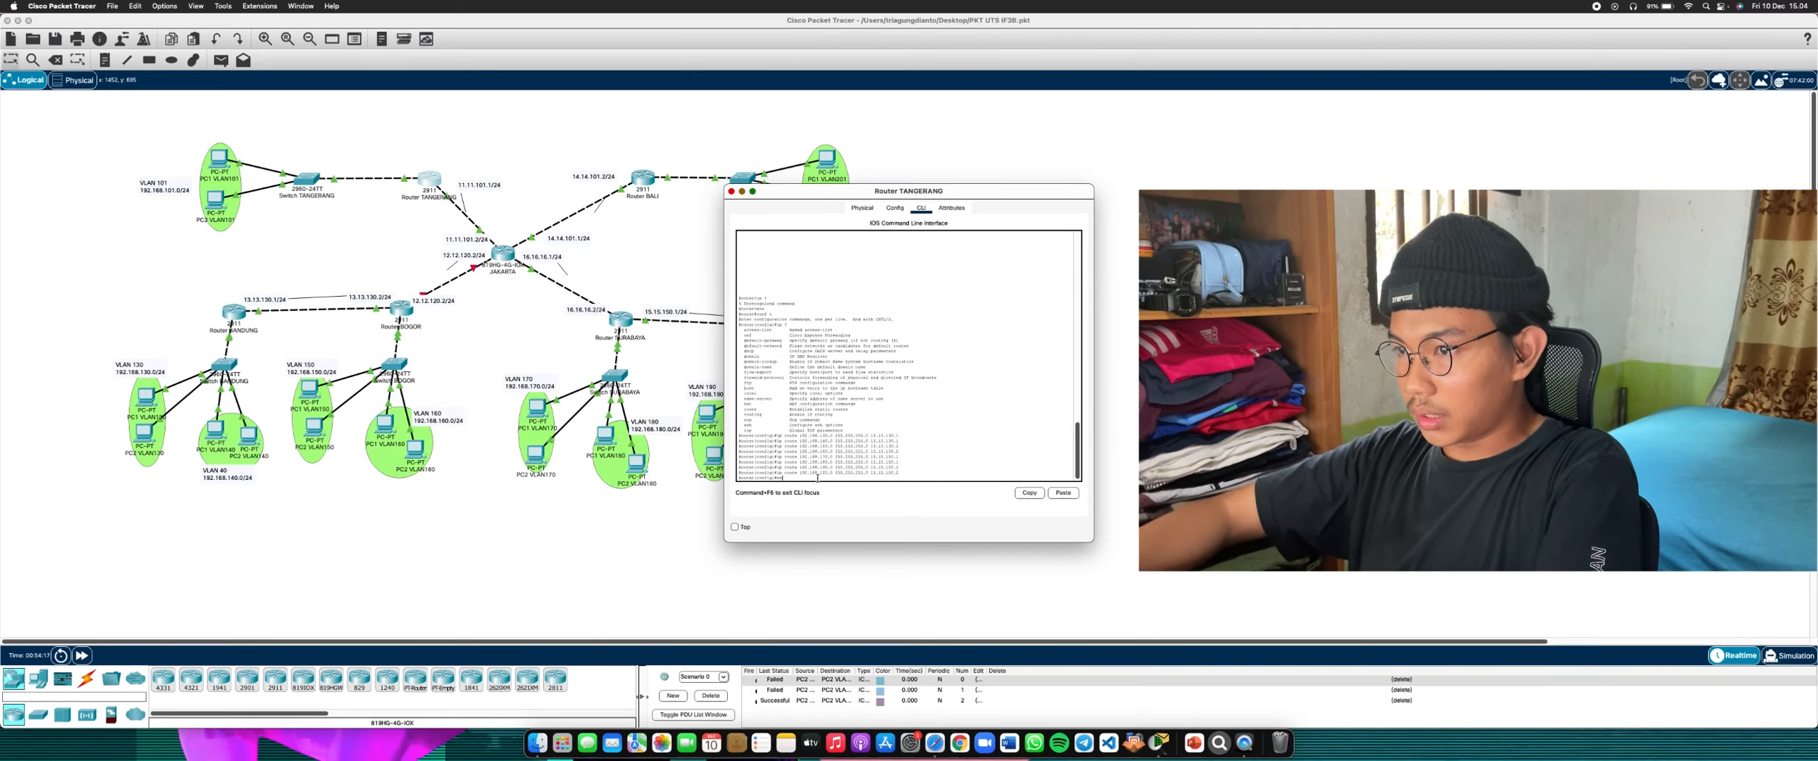
{"action": "type", "text": "ex"}
{"action": "key", "text": "Return"}
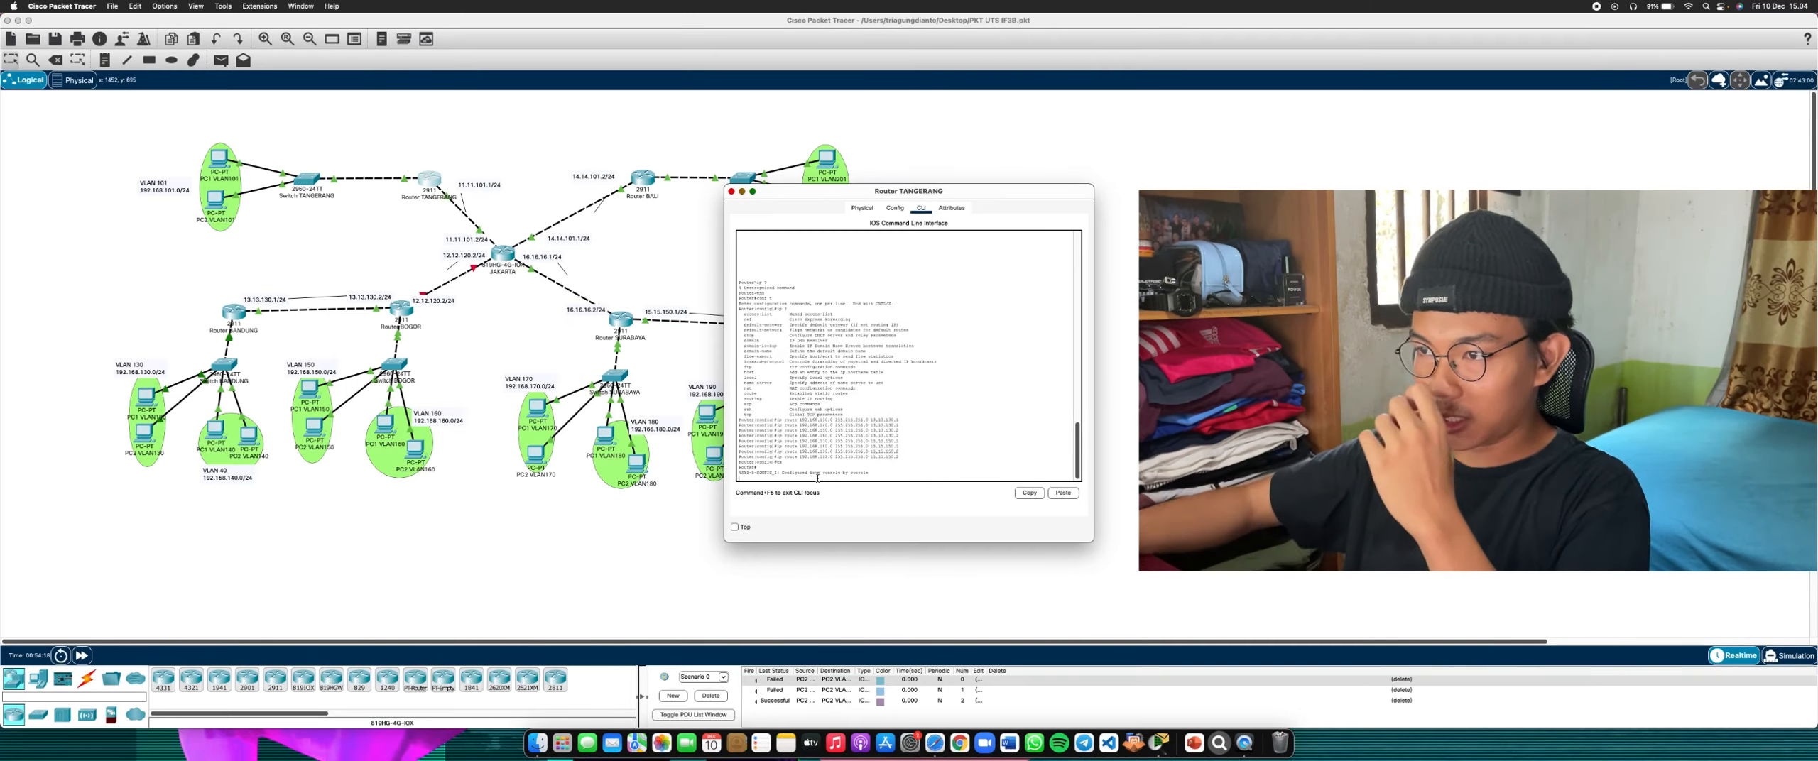
Enter global configuration mode on Router BALI and list the available ip commands
{"action": "left_click", "coordinate": [646, 261]}
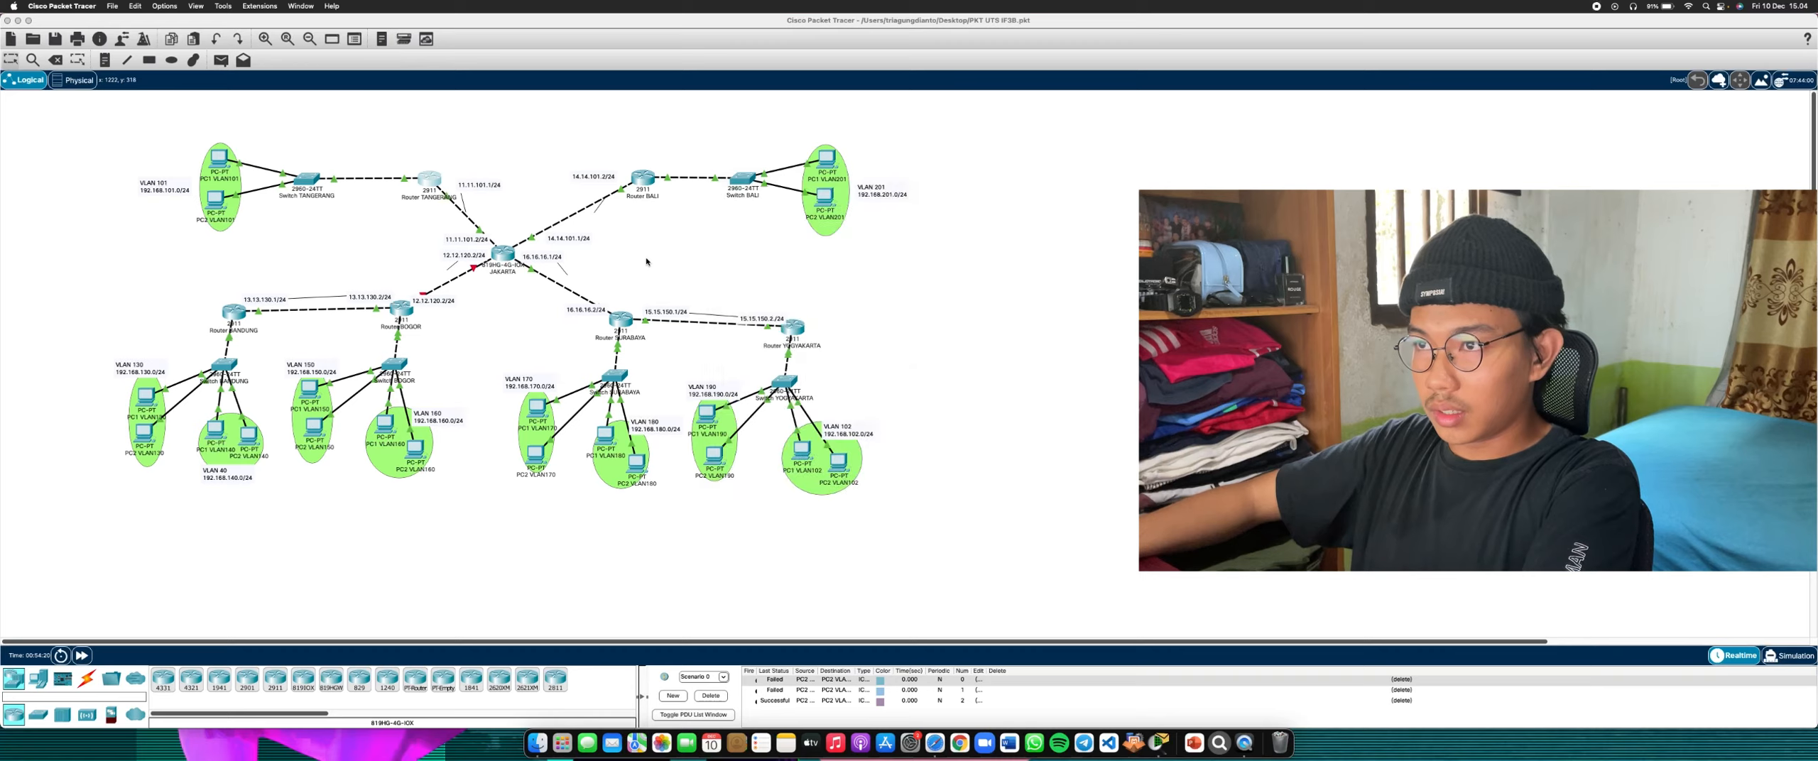
{"action": "left_click", "coordinate": [642, 178]}
{"action": "key", "text": "Return"}
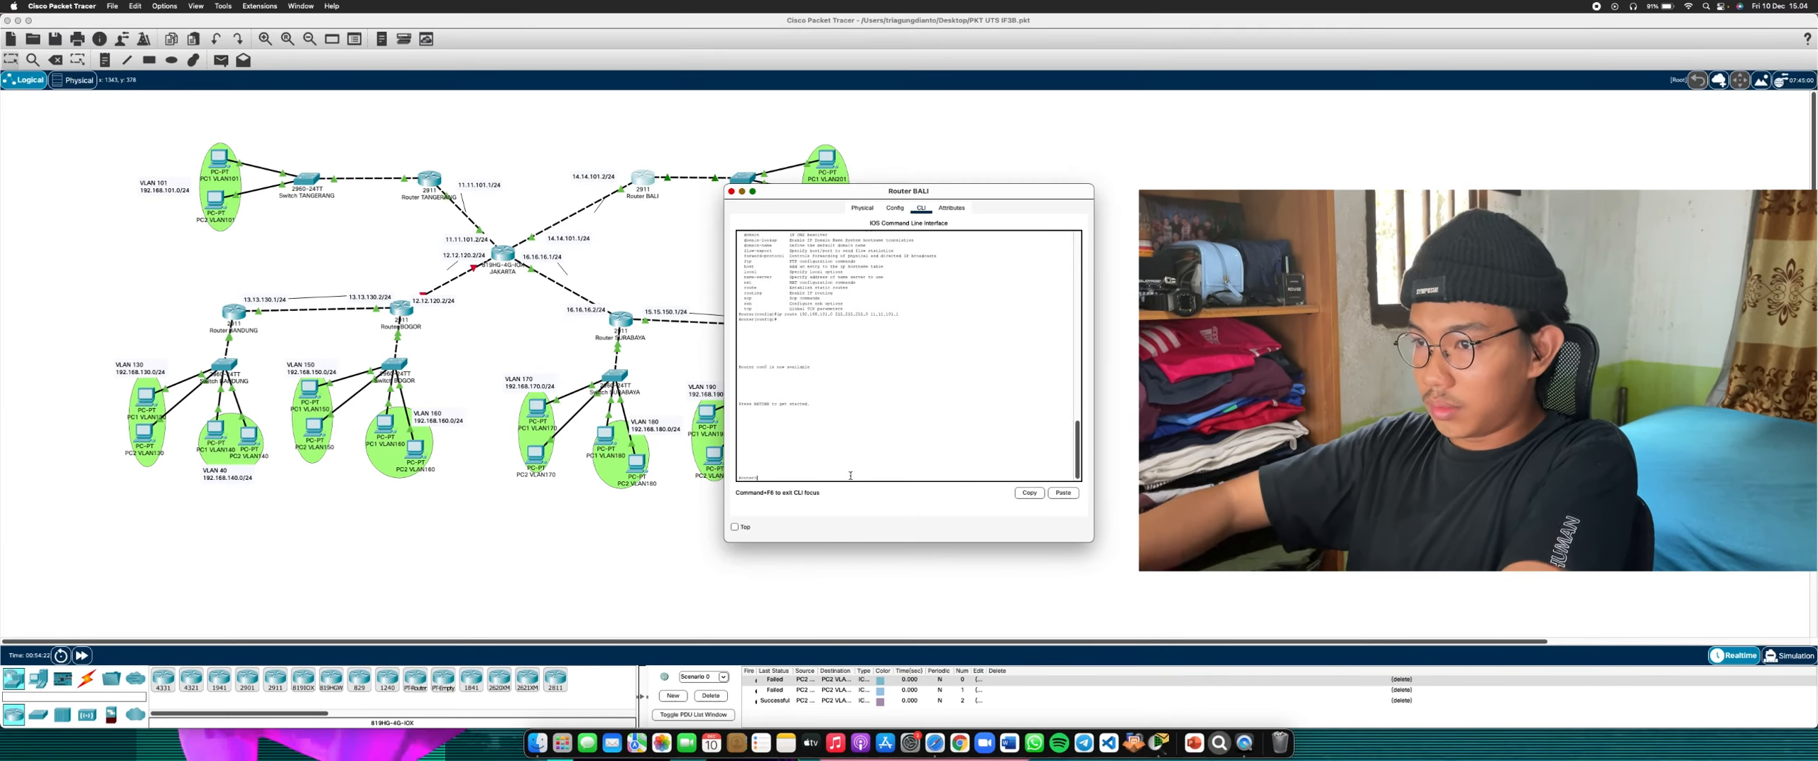
{"action": "type", "text": "ena"}
{"action": "key", "text": "Return"}
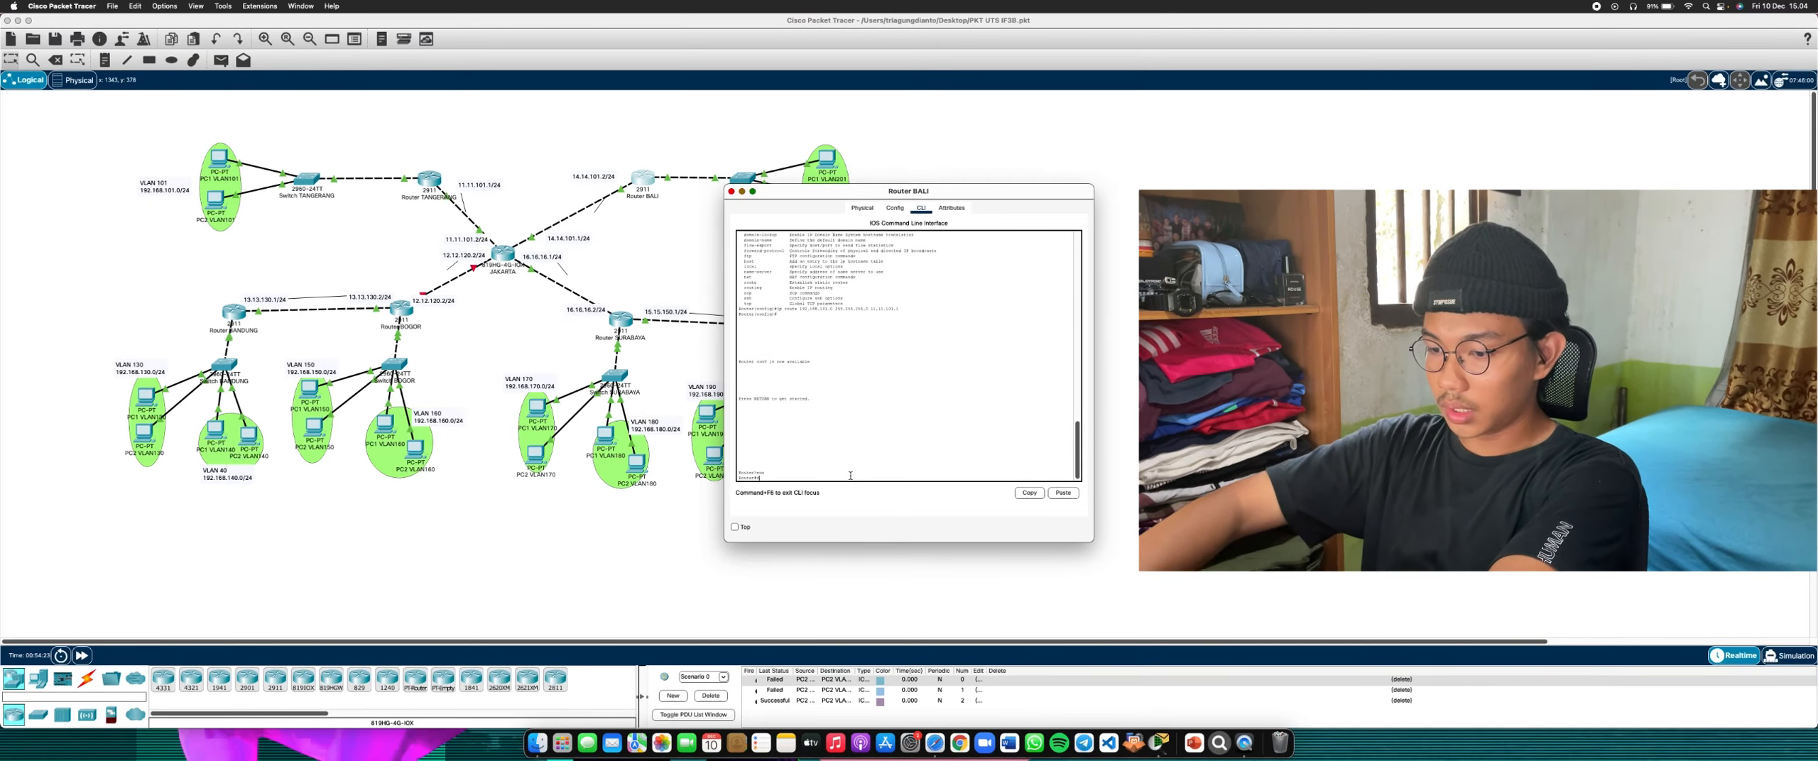
{"action": "type", "text": "conf t"}
{"action": "key", "text": "Return"}
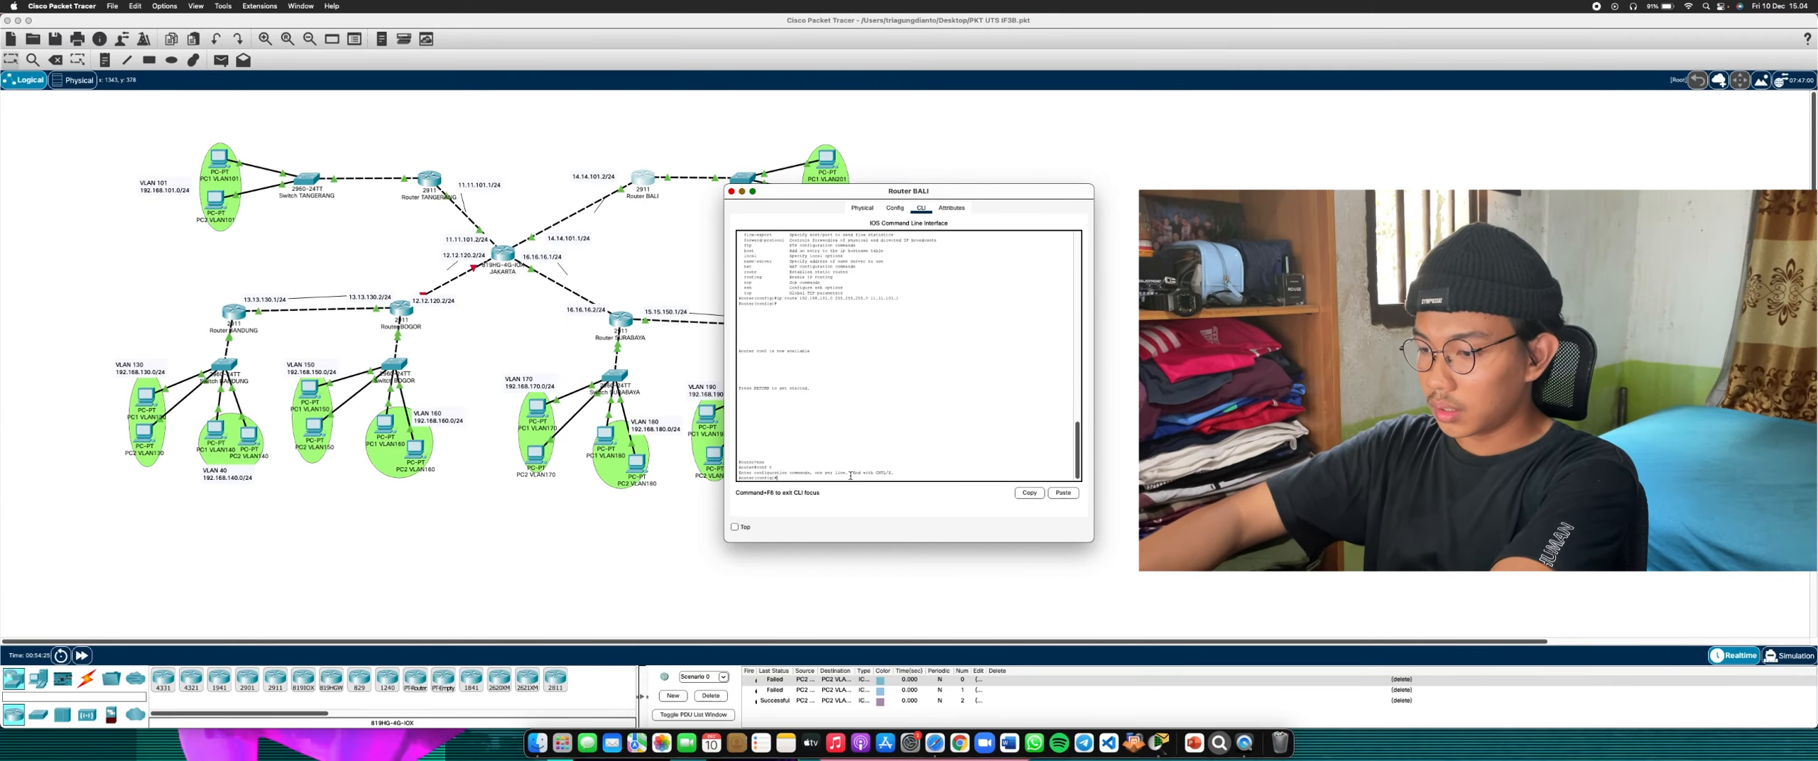
{"action": "type", "text": "ip ?"}
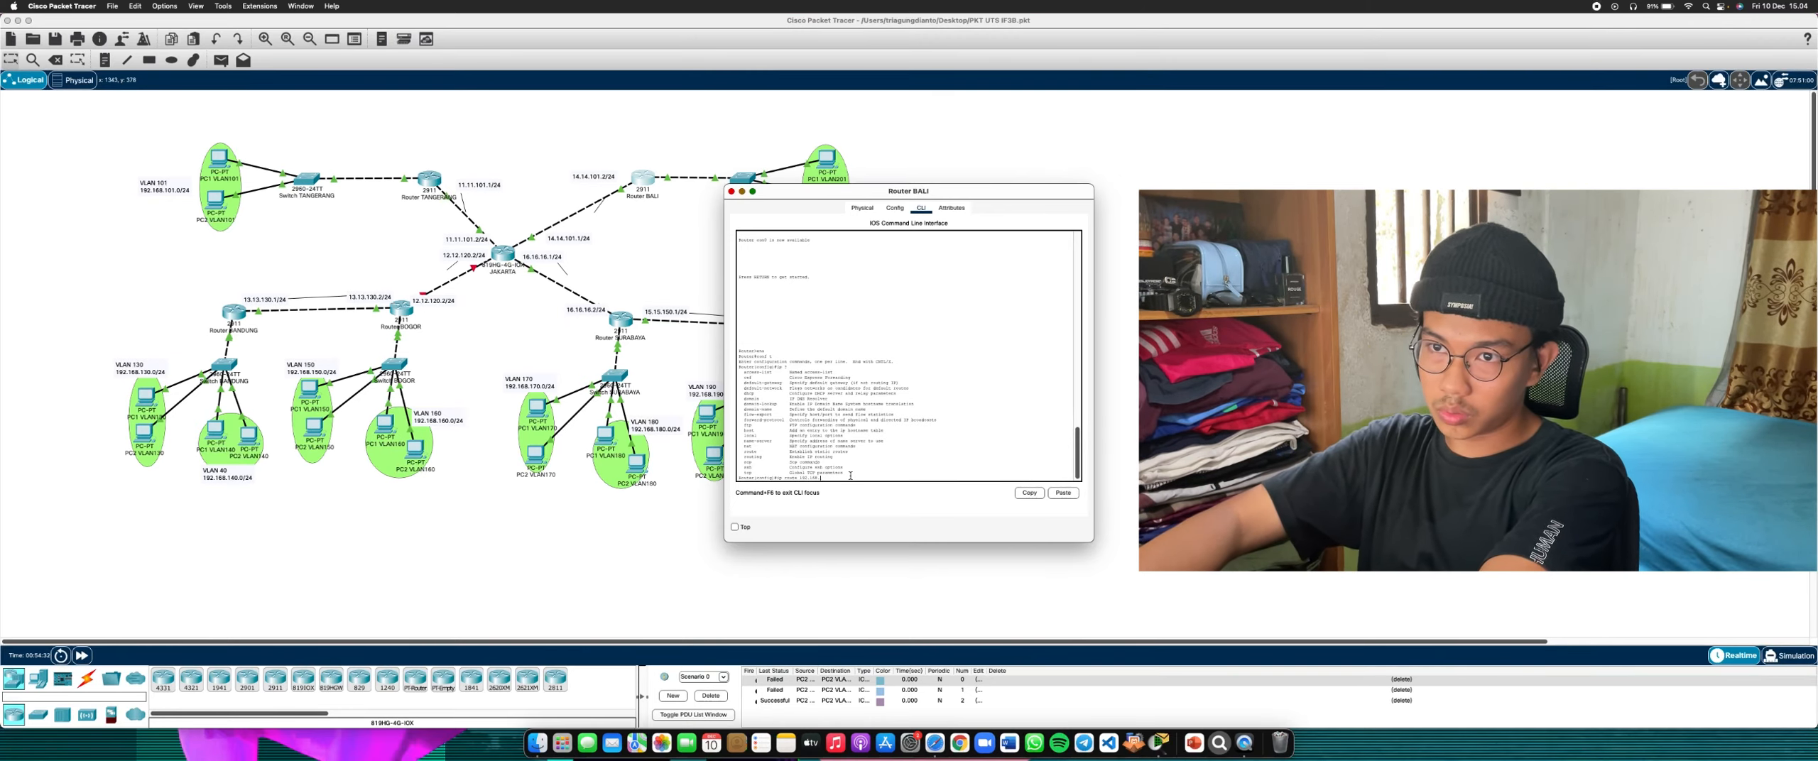
Add static routes on Router BALI to 192.168.130.0 and 192.168.140.0, mask 255.255.255.0, via next hop 13.13.130.1
{"action": "type", "text": "30.0 255.255.255.0 13.13.130.1"}
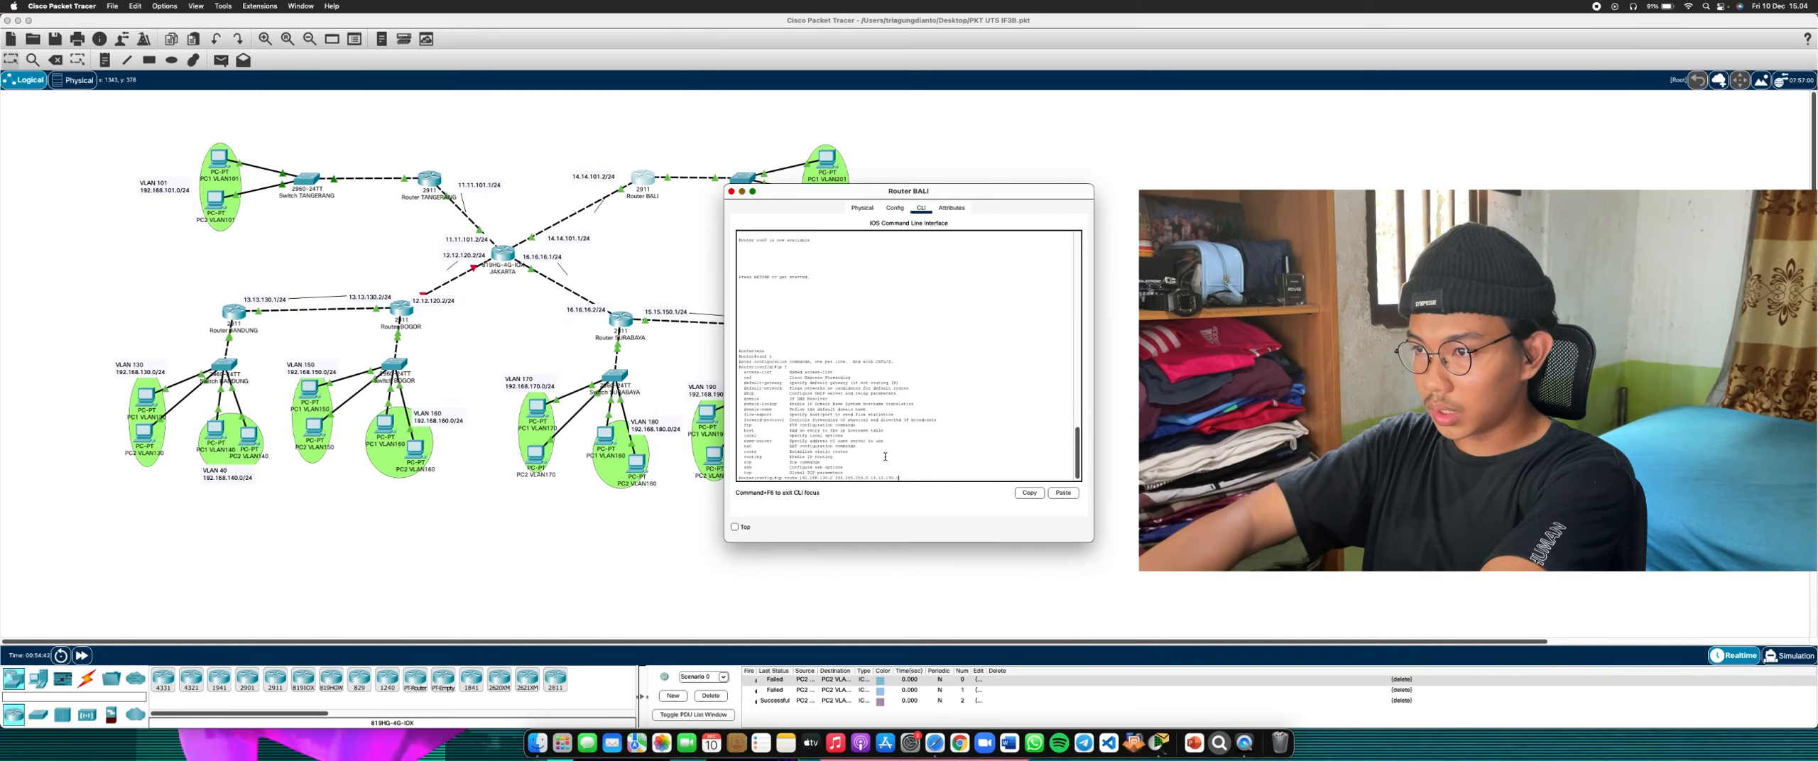
{"action": "key", "text": "Return"}
{"action": "key", "text": "Up"}
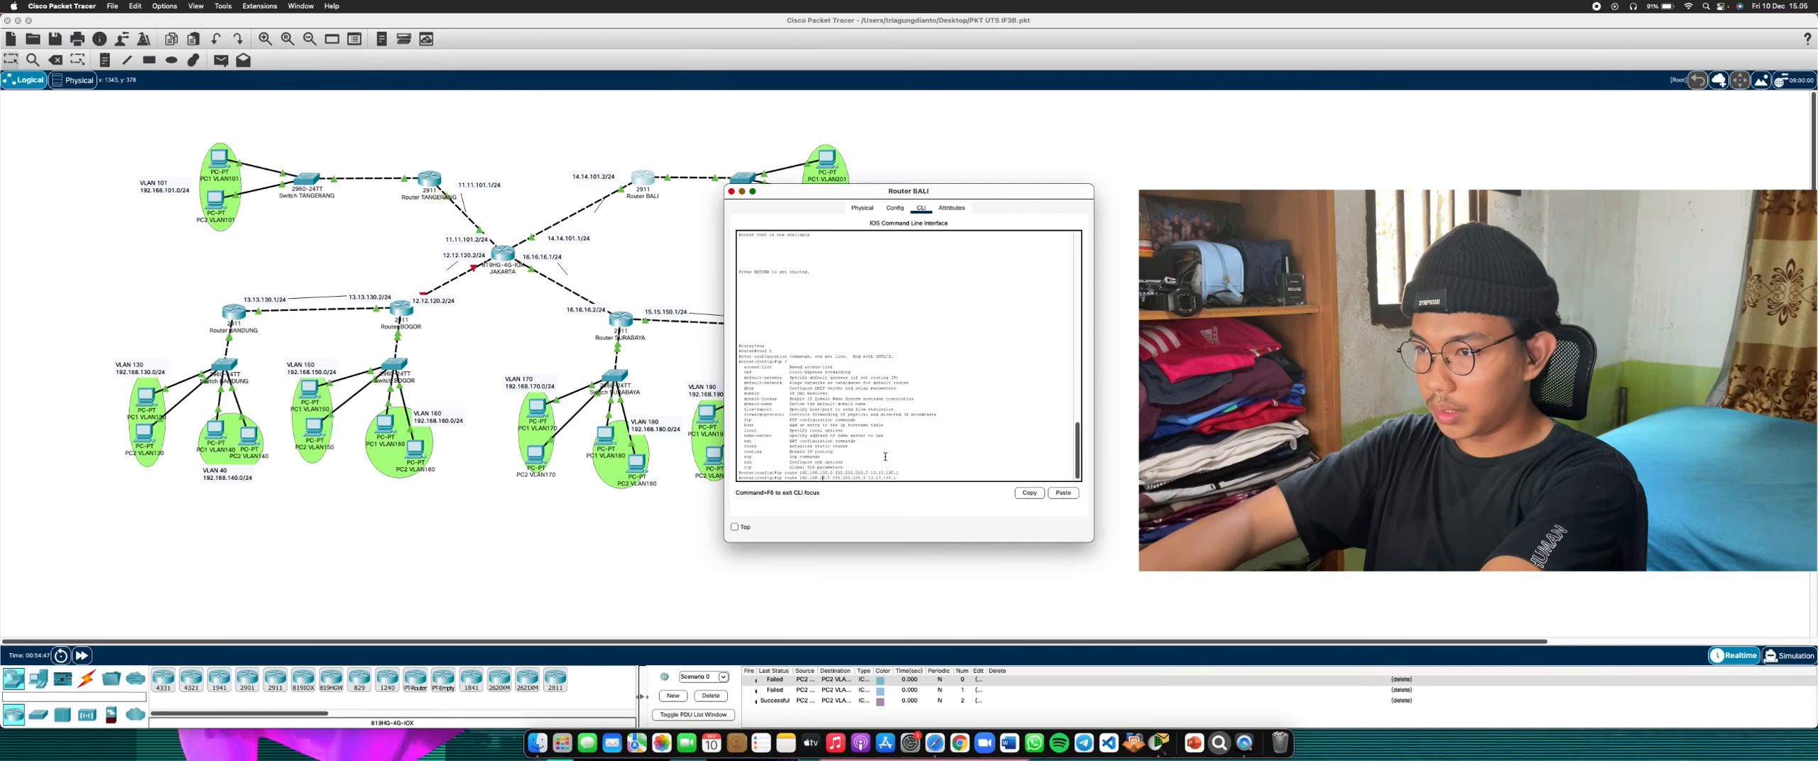
{"action": "key", "text": "BackSpace"}
{"action": "type", "text": "4"}
{"action": "key", "text": "Return"}
Add static routes on Router BALI to 192.168.150.0 and 192.168.160.0, mask 255.255.255.0, via next hop 13.13.130.2
{"action": "key", "text": "Up"}
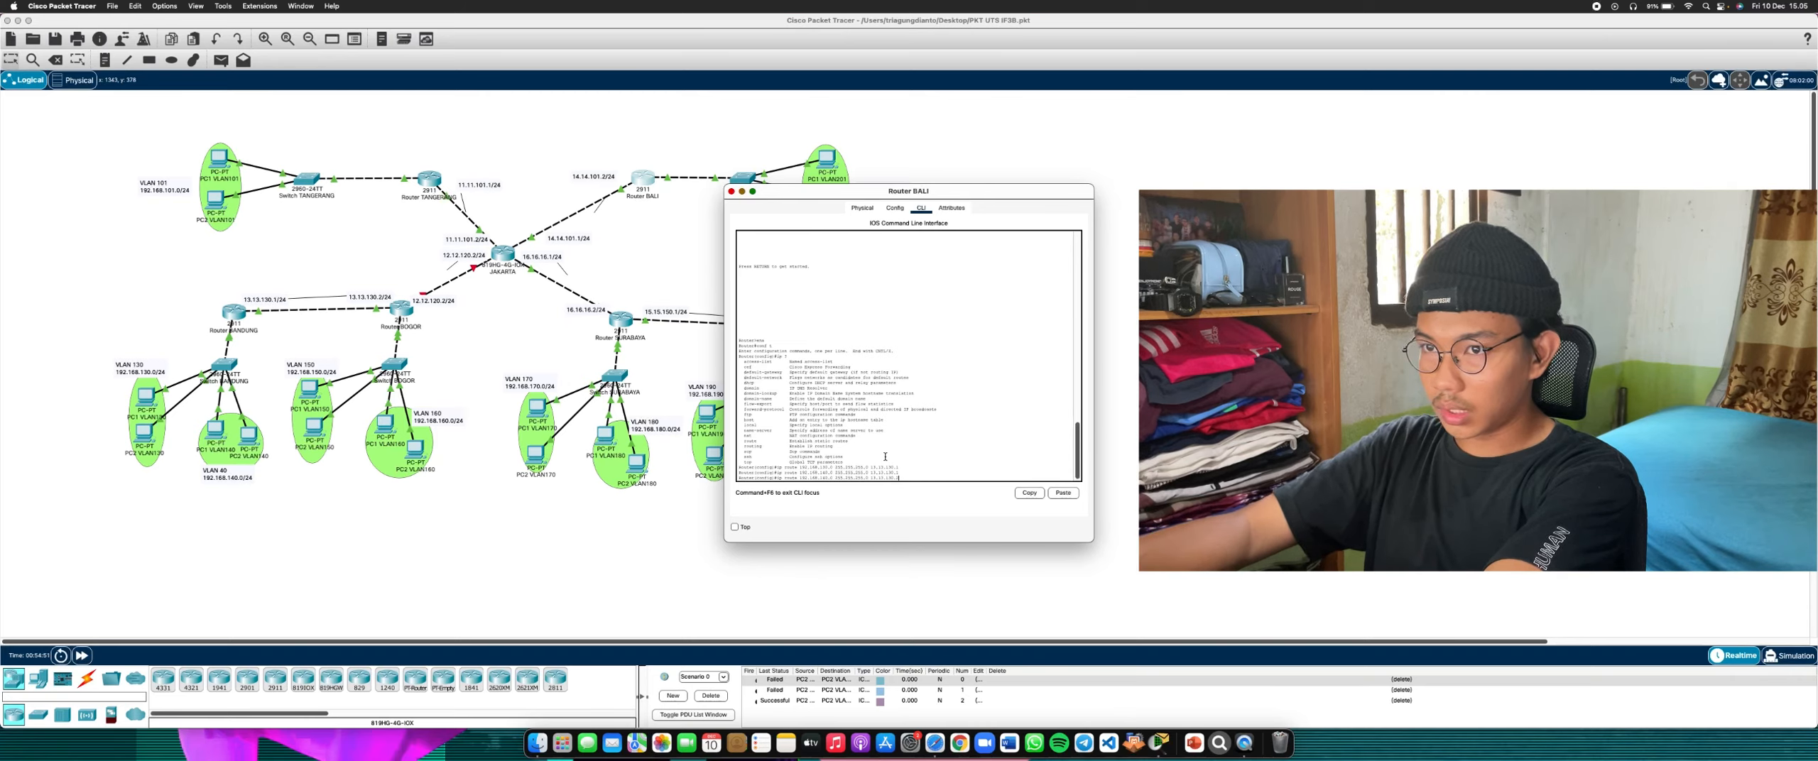
{"action": "key", "text": "BackSpace"}
{"action": "type", "text": "2"}
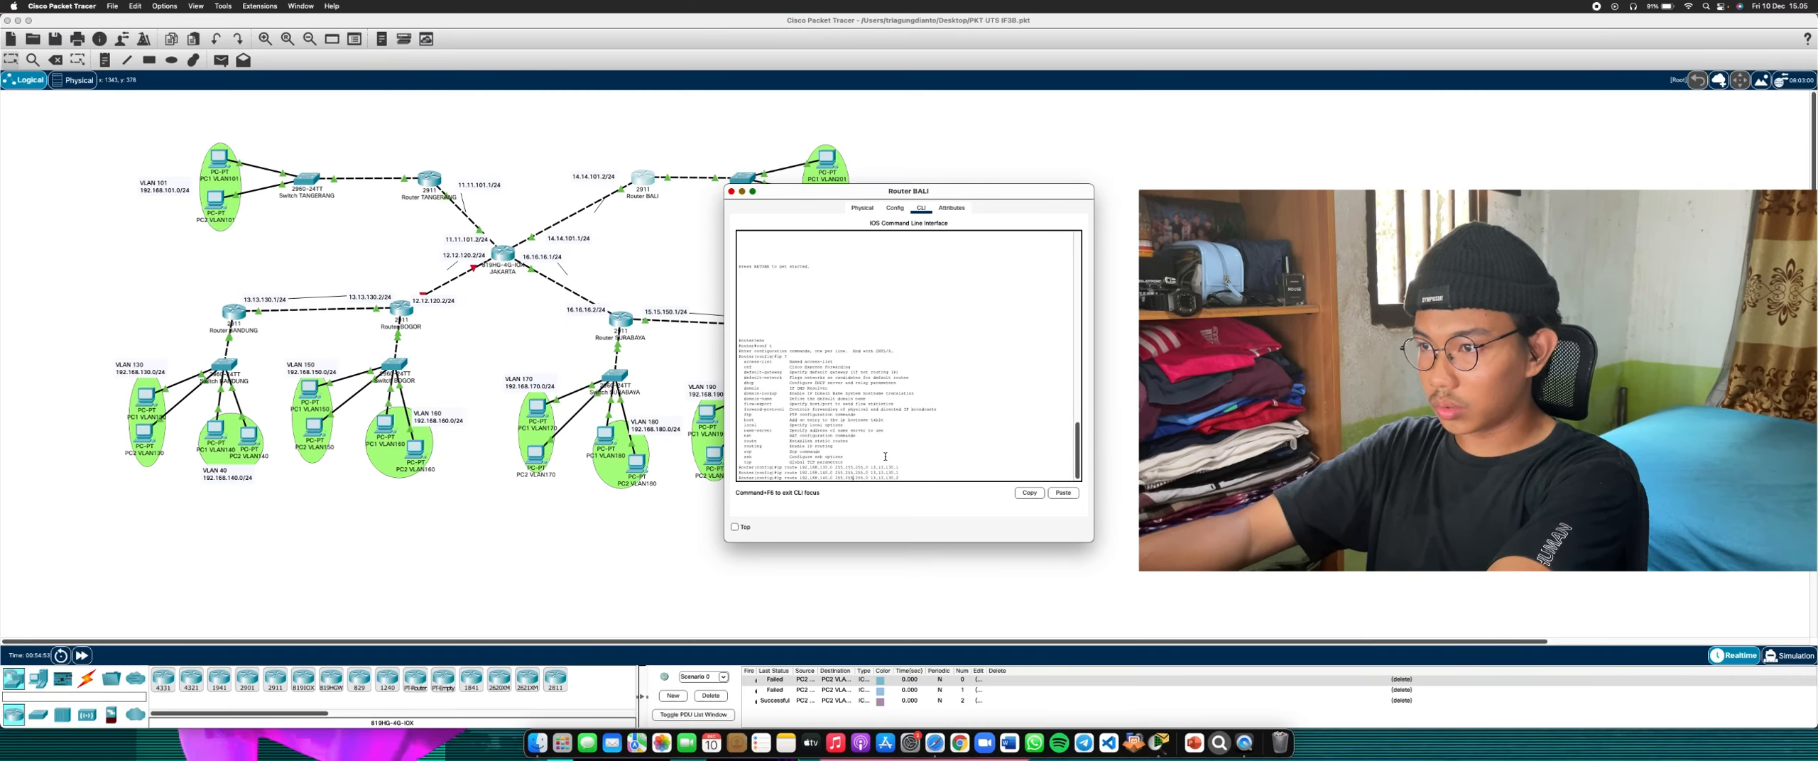
{"action": "key", "text": "BackSpace"}
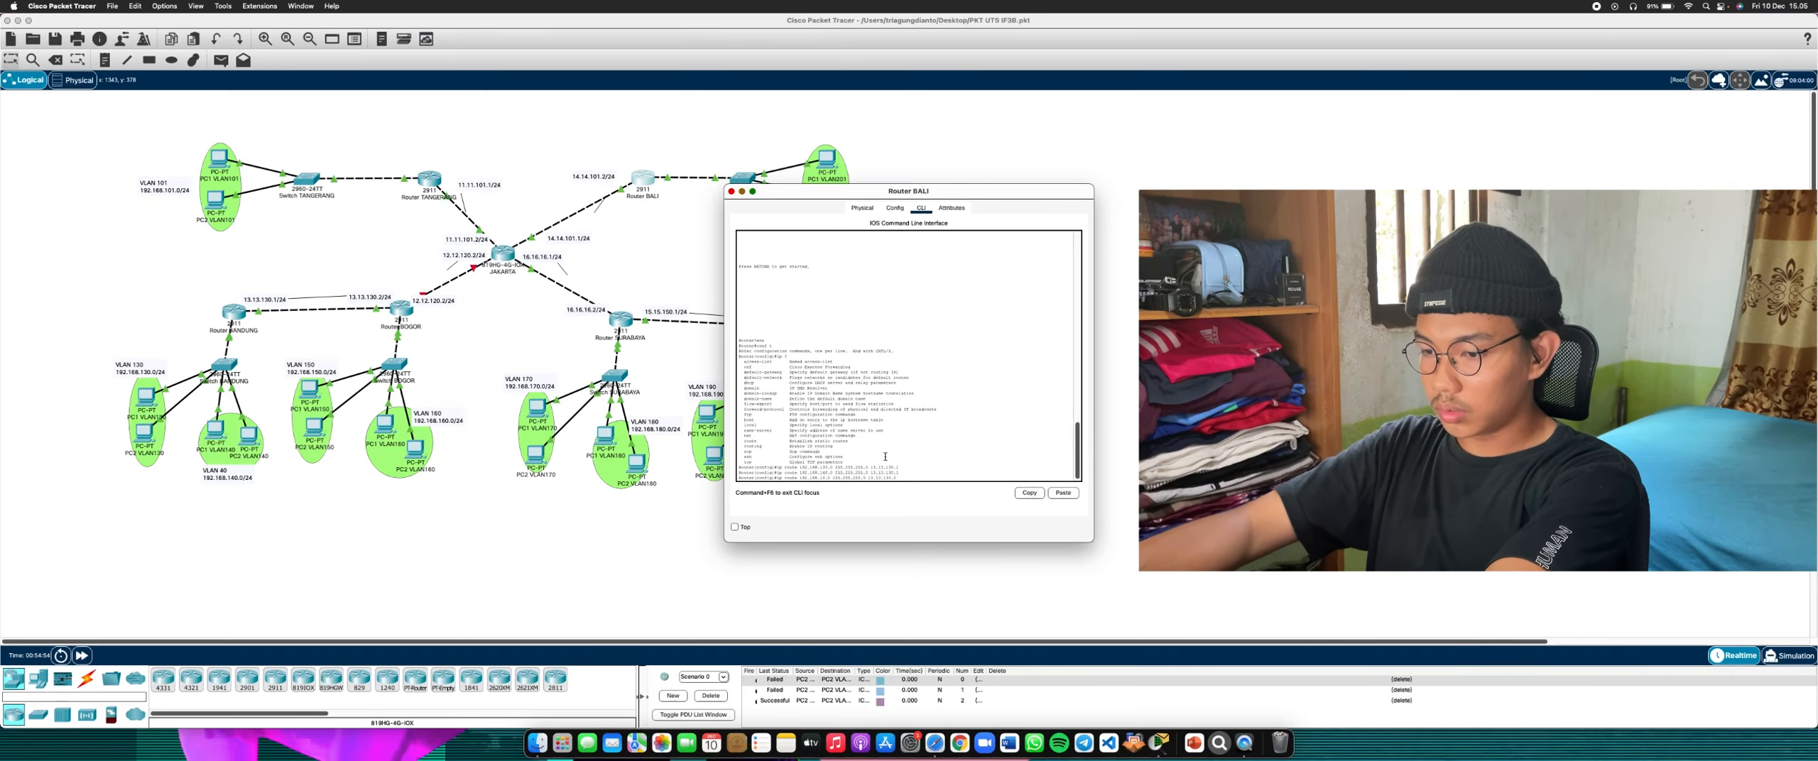
{"action": "type", "text": "5"}
{"action": "key", "text": "Return"}
{"action": "key", "text": "Up"}
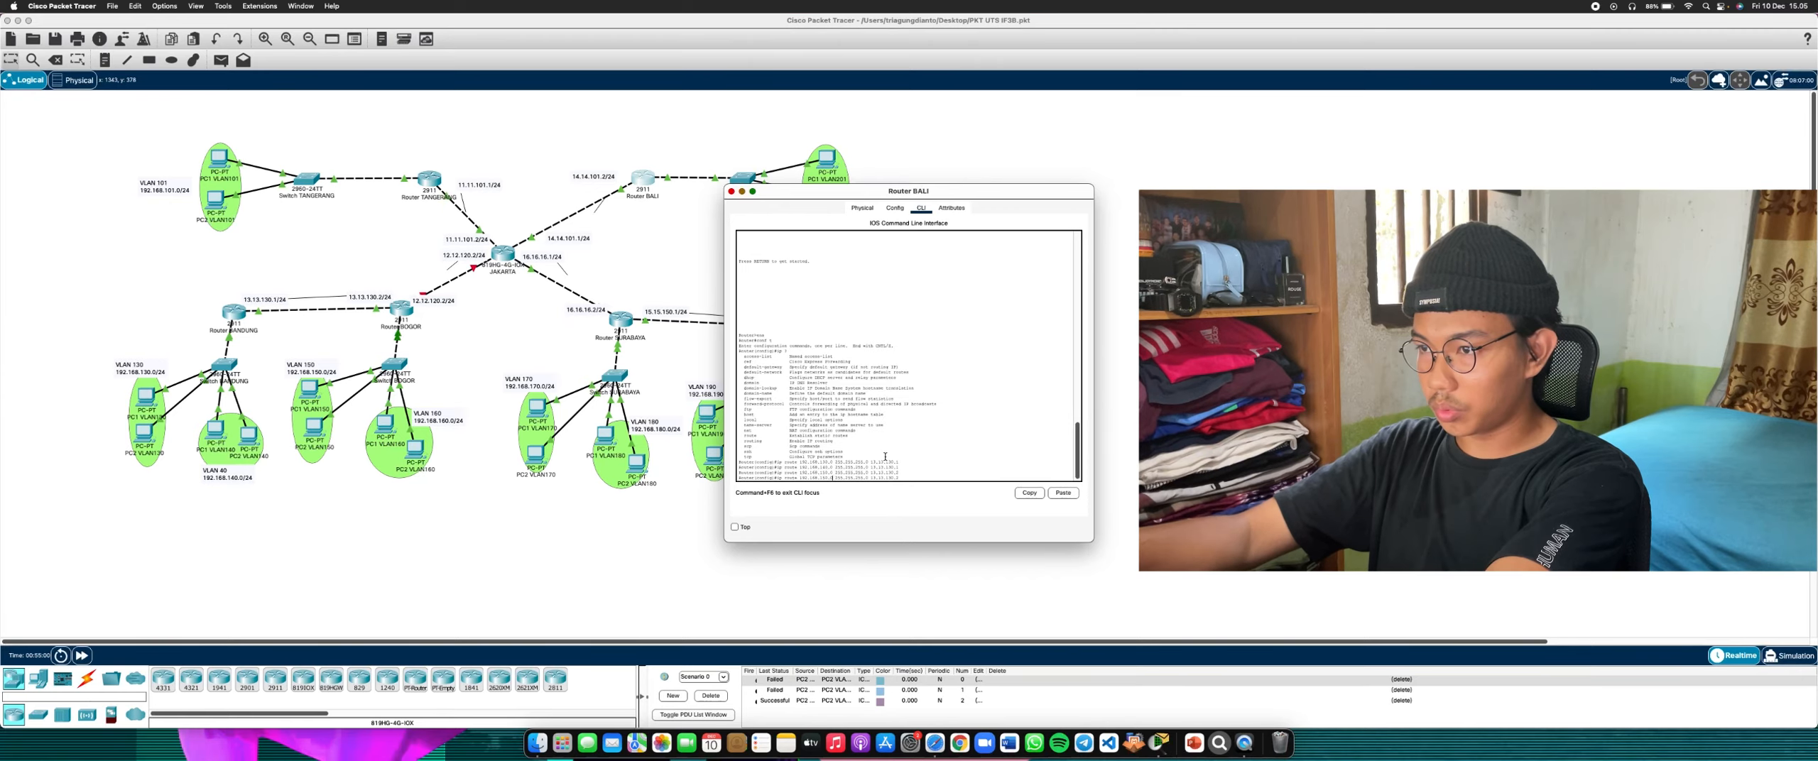
{"action": "type", "text": "6"}
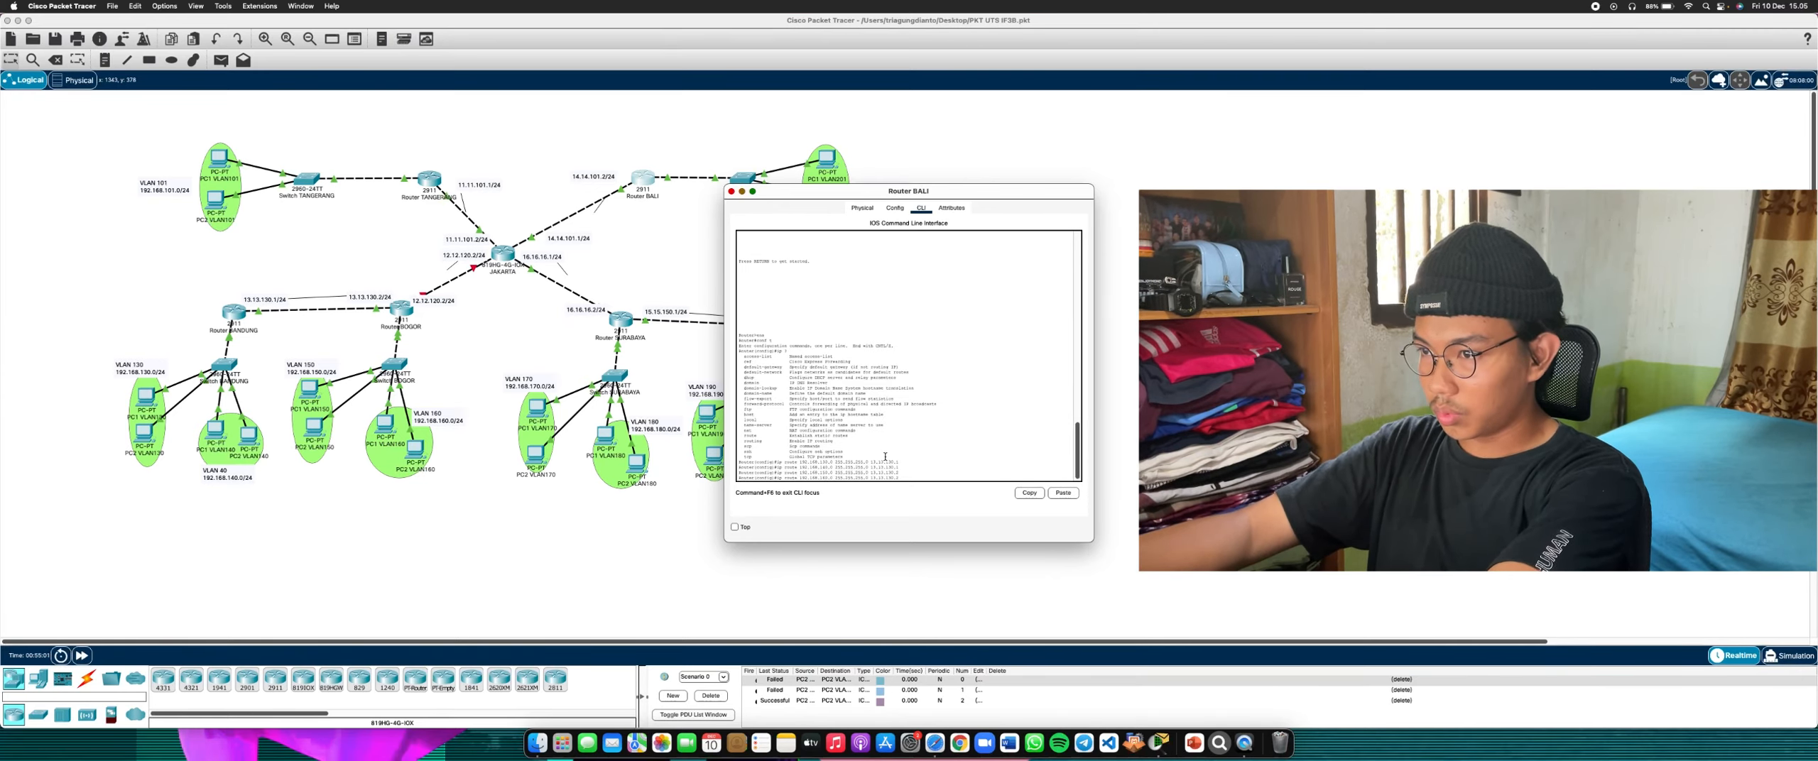
{"action": "key", "text": "Return"}
Add static routes on Router BALI to 192.168.170.0 and 192.168.180.0, mask 255.255.255.0, with an edited next hop
{"action": "key", "text": "Up"}
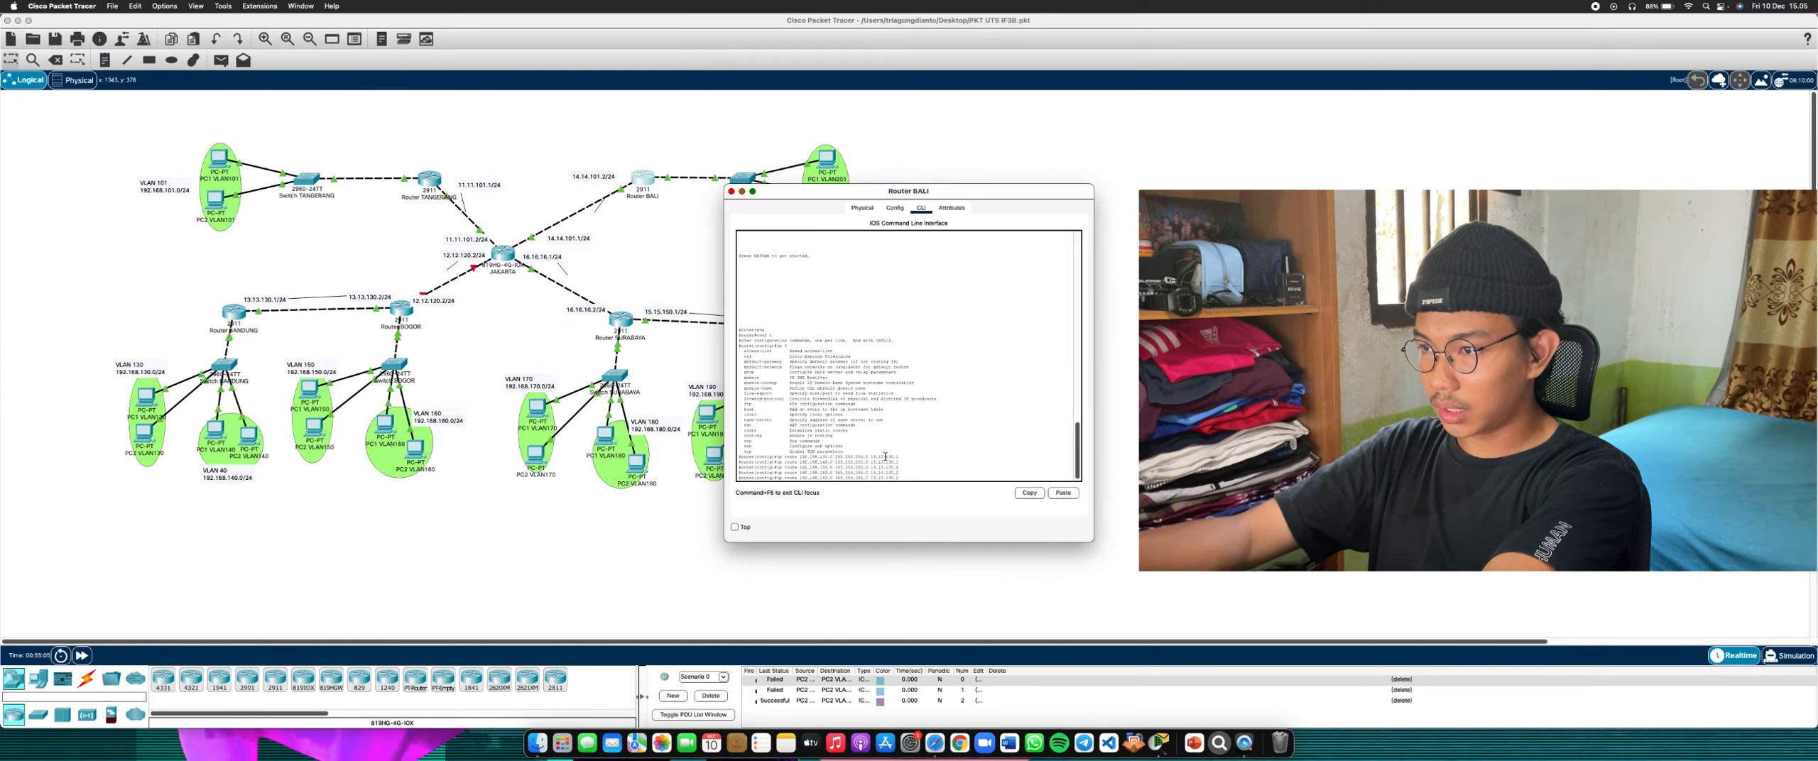
{"action": "key", "text": "BackSpace"}
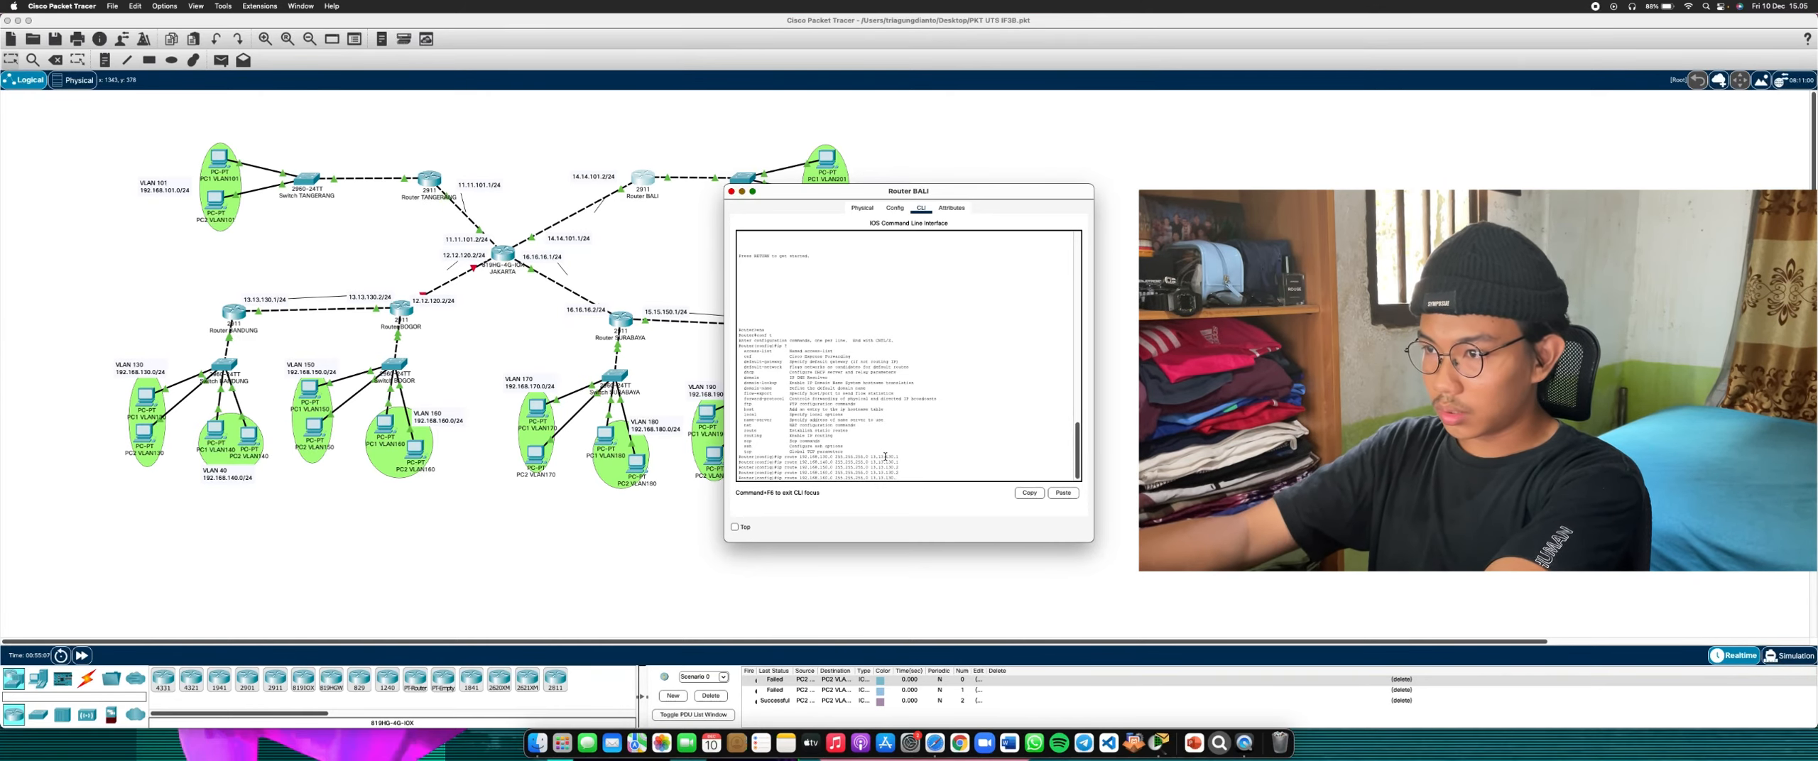
{"action": "key", "text": "Left"}
{"action": "key", "text": "Left"}
{"action": "key", "text": "Left"}
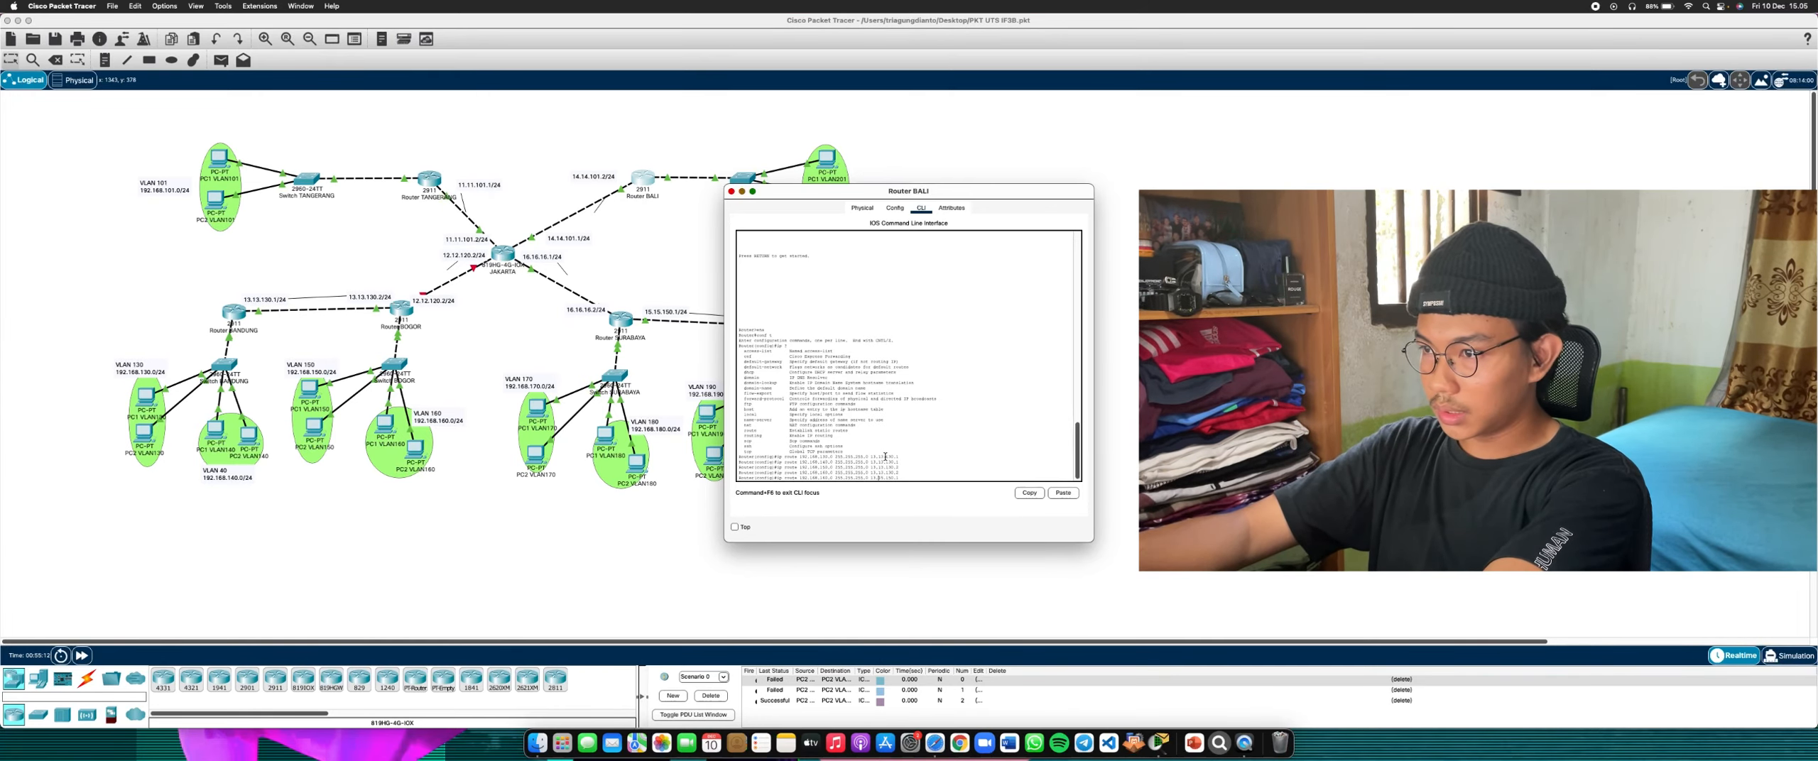
{"action": "key", "text": "Left"}
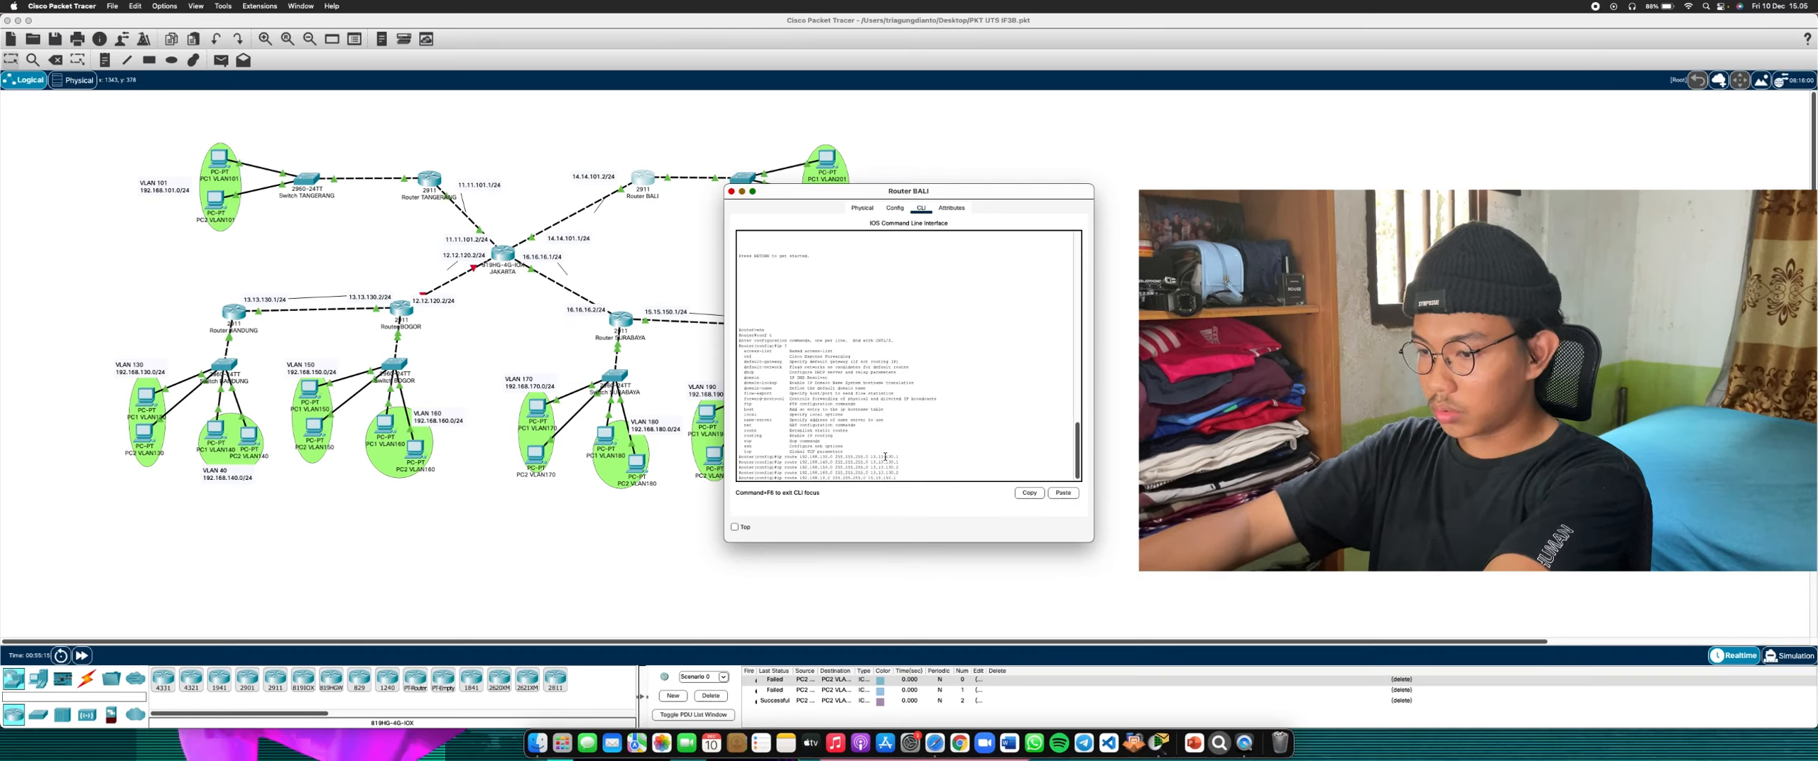
{"action": "key", "text": "Up"}
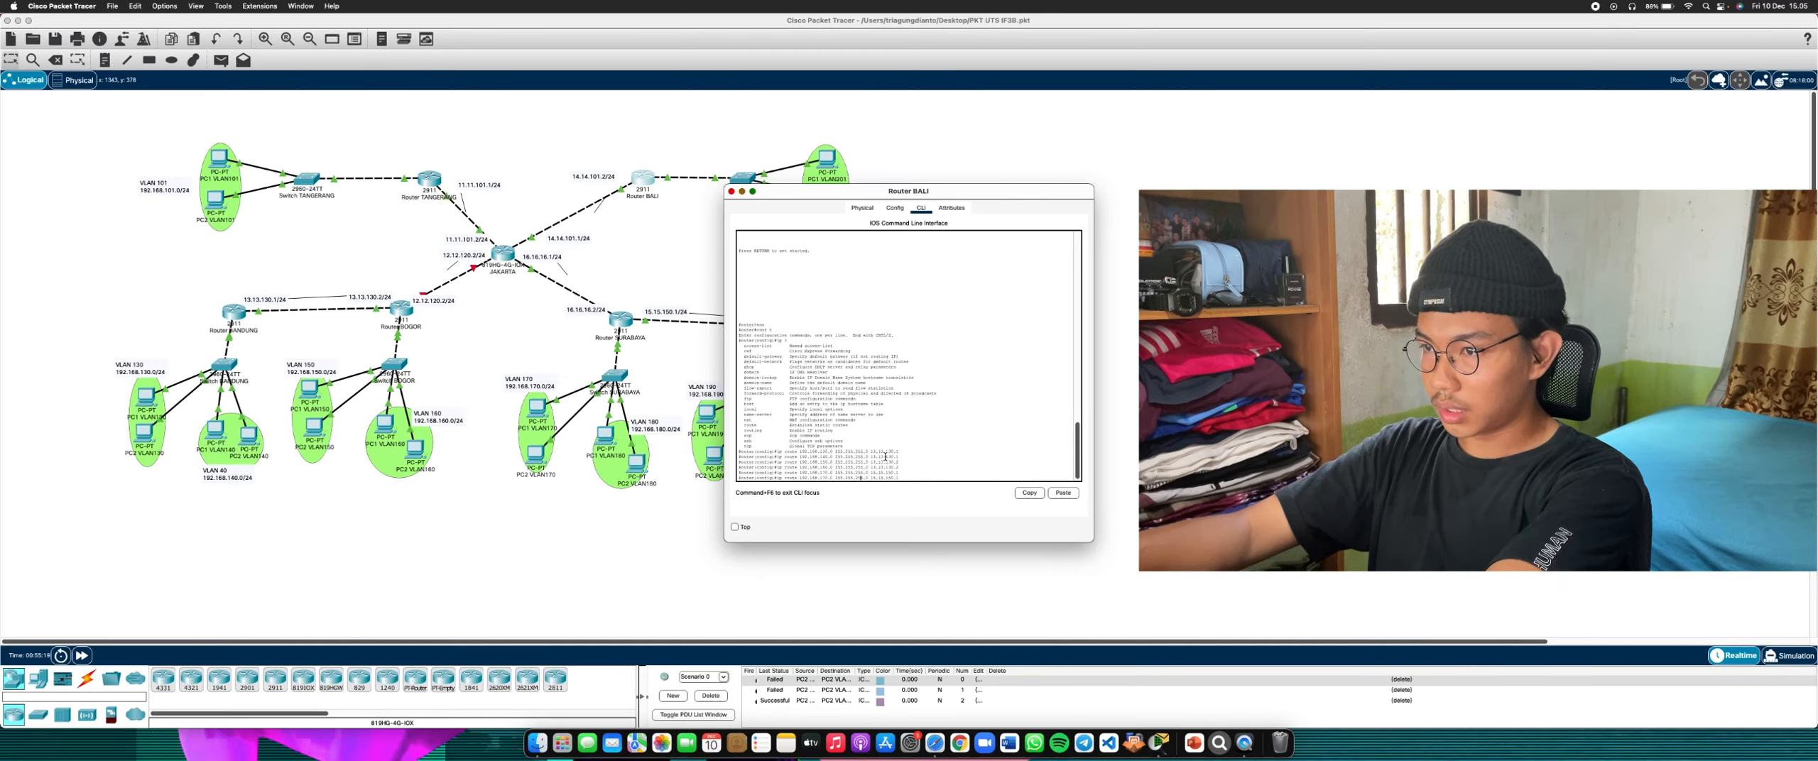
{"action": "key", "text": "Left"}
{"action": "key", "text": "Left"}
{"action": "key", "text": "Left"}
{"action": "key", "text": "Left"}
{"action": "key", "text": "Left"}
{"action": "key", "text": "Left"}
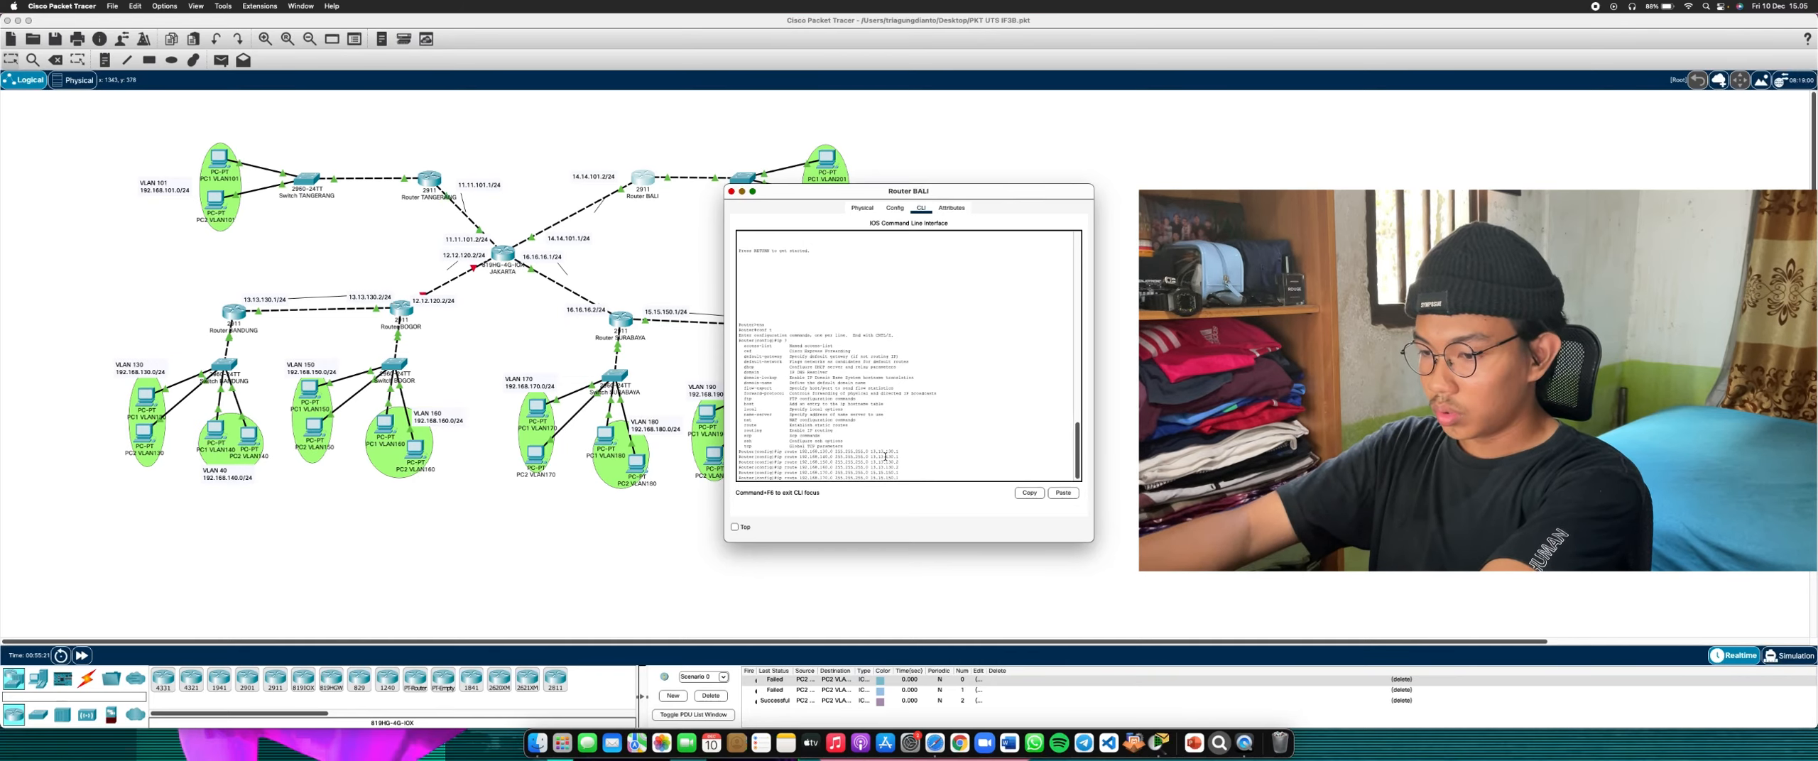
{"action": "type", "text": "180"}
{"action": "key", "text": "Return"}
Add two more static routes on Router BALI with the next hop's last octet set to 2, and exit global configuration mode
{"action": "key", "text": "Up"}
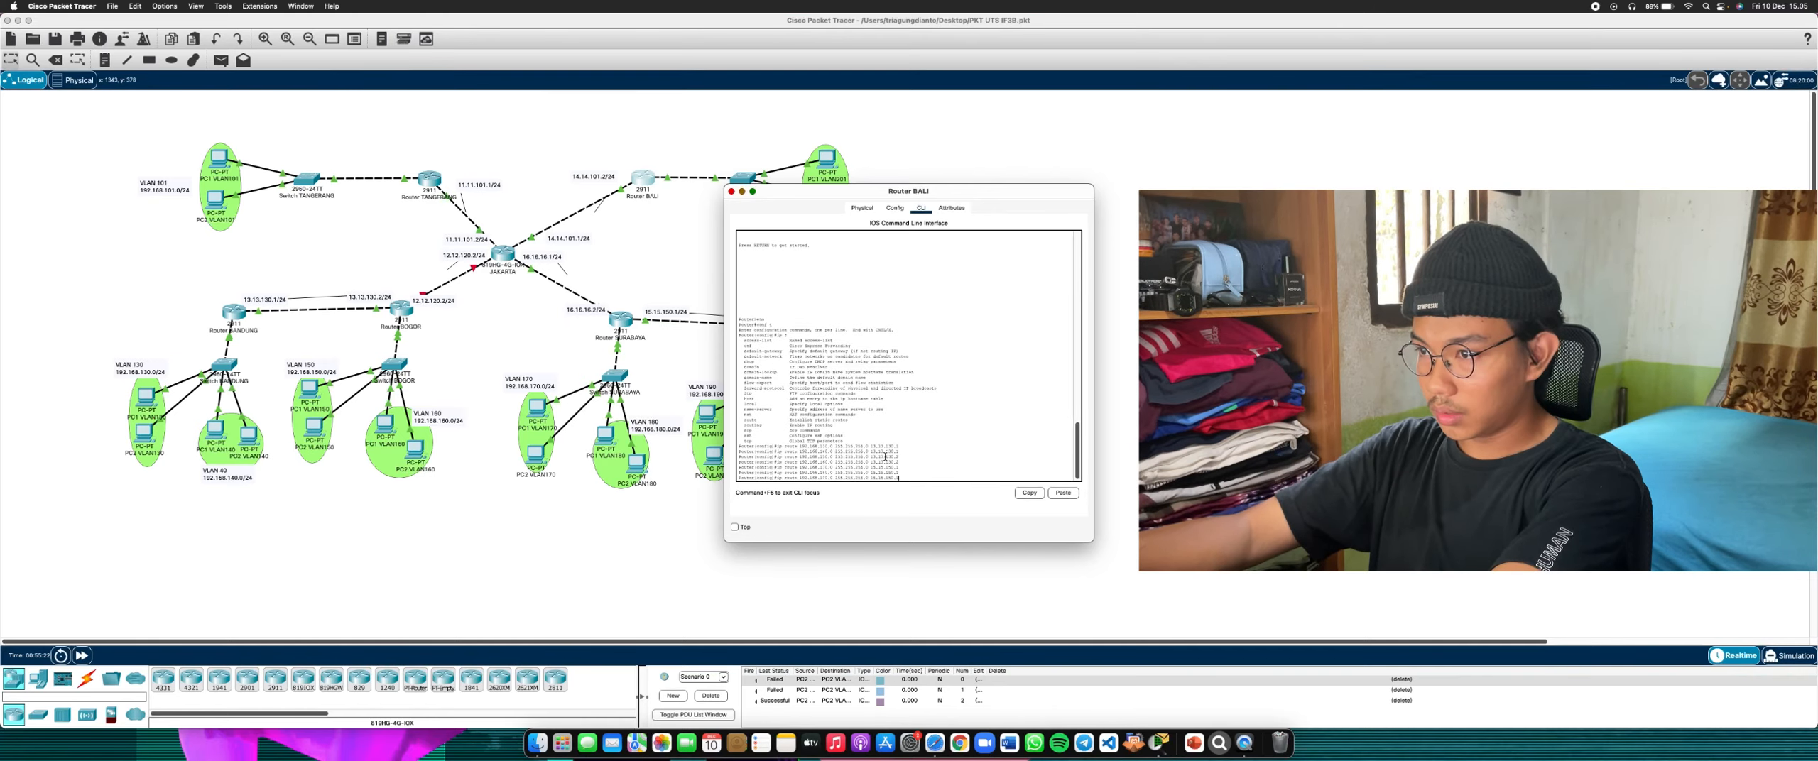
{"action": "key", "text": "BackSpace"}
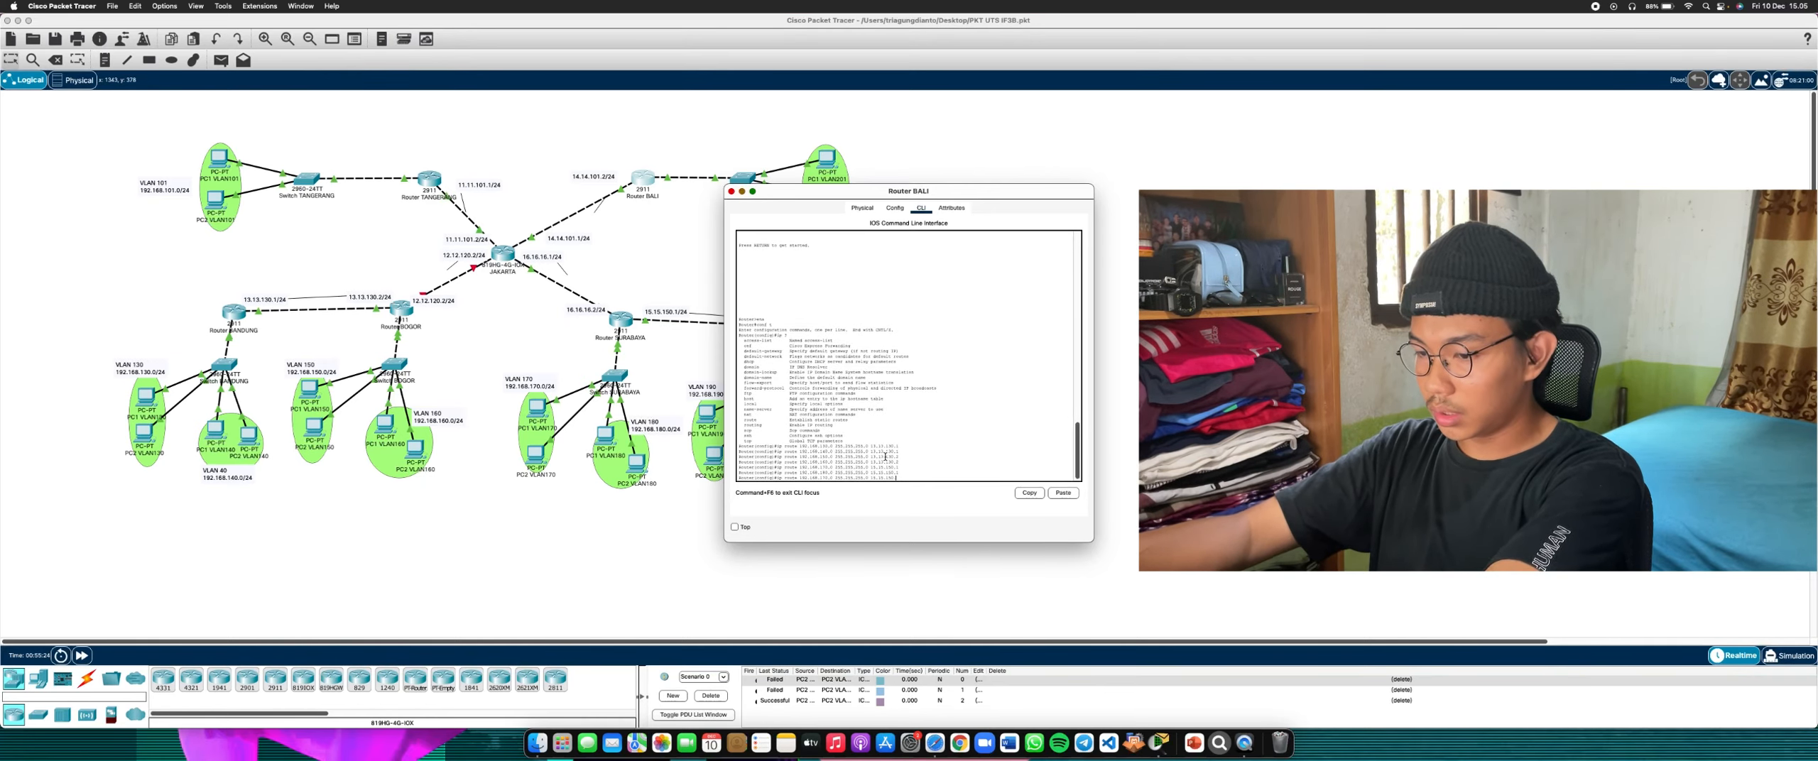
{"action": "type", "text": "2"}
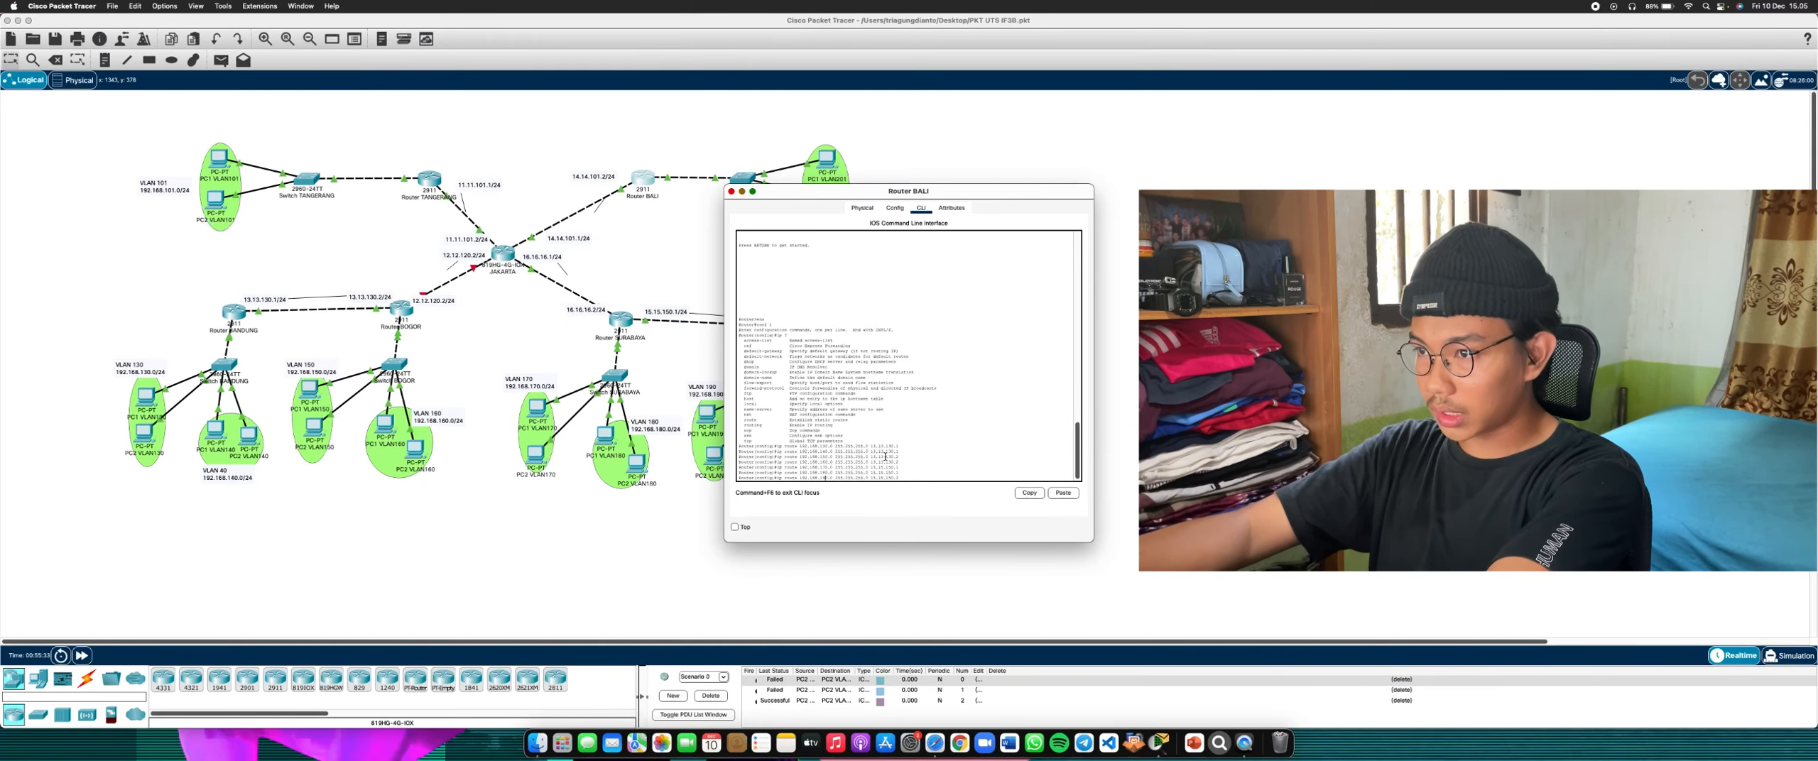
{"action": "key", "text": "Return"}
{"action": "key", "text": "Up"}
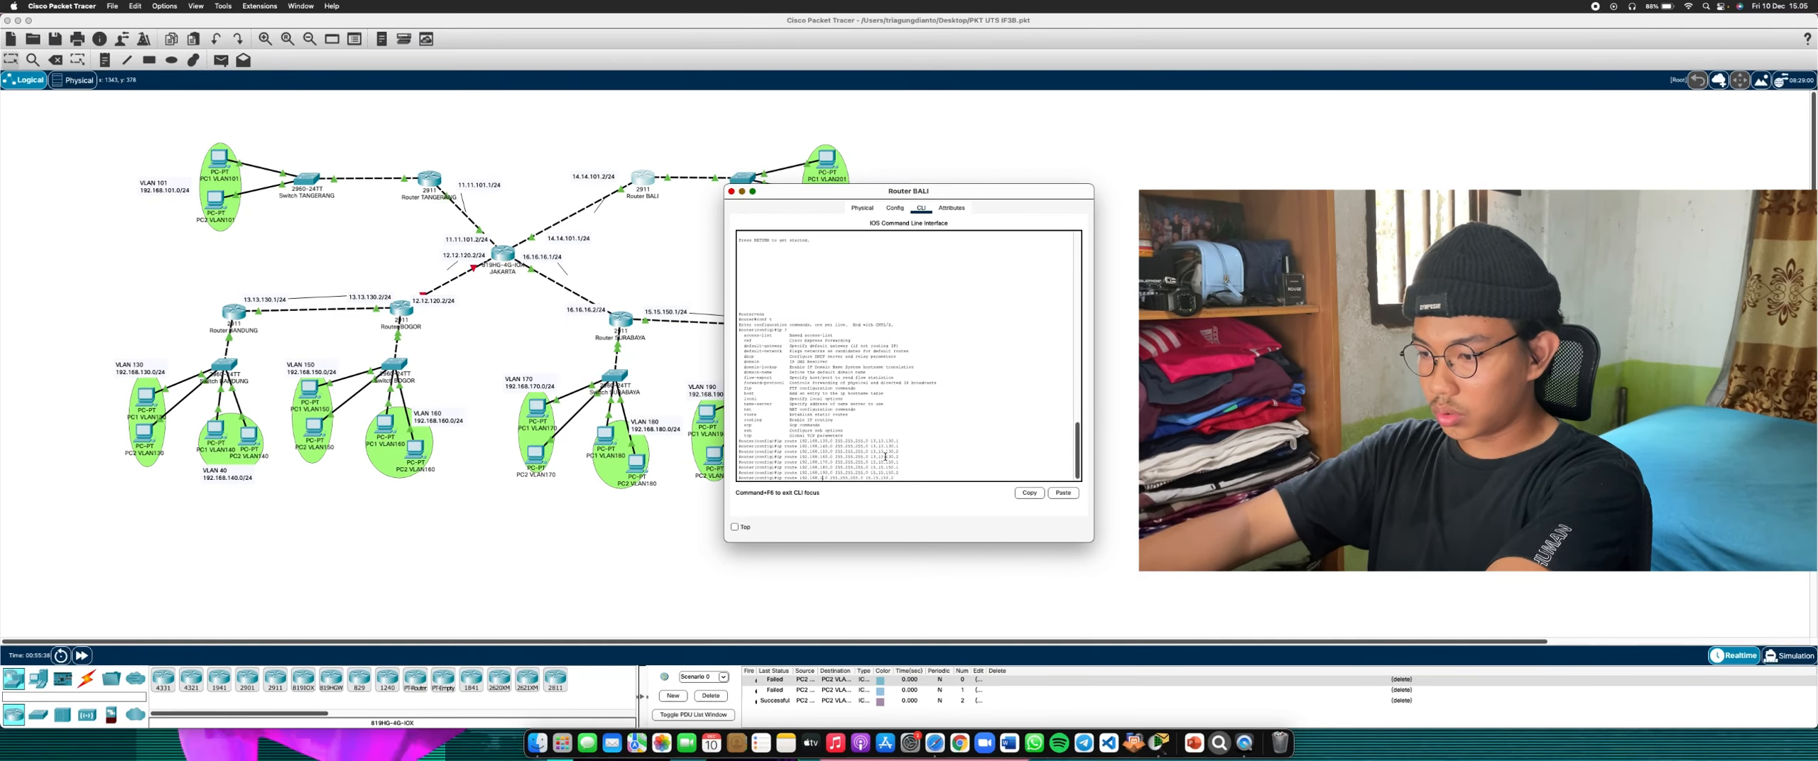
{"action": "key", "text": "Return"}
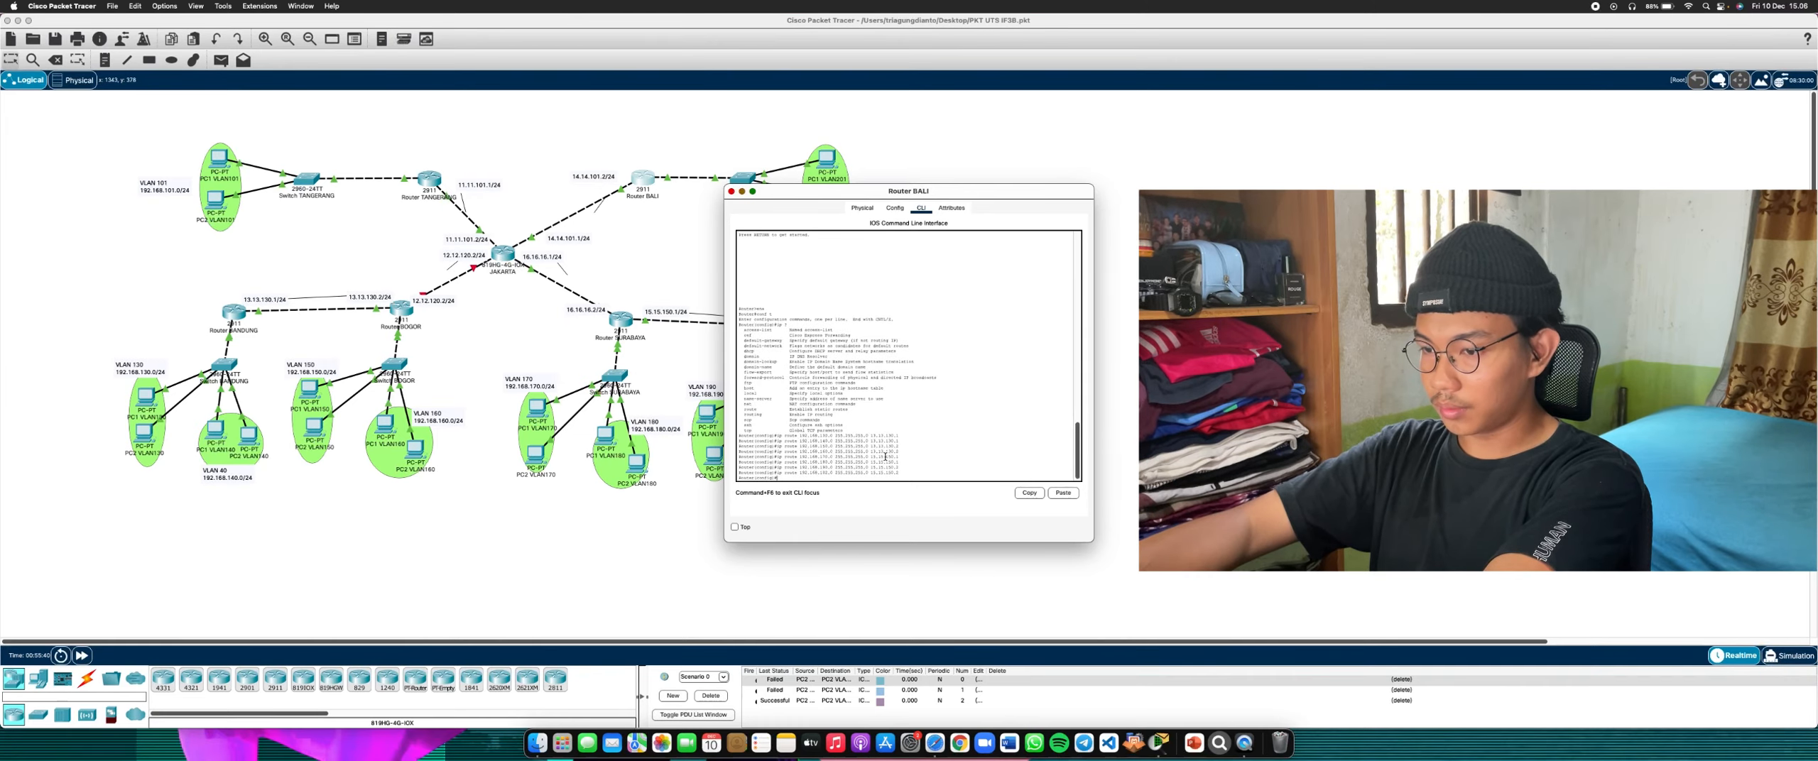
{"action": "type", "text": "ex"}
{"action": "key", "text": "Return"}
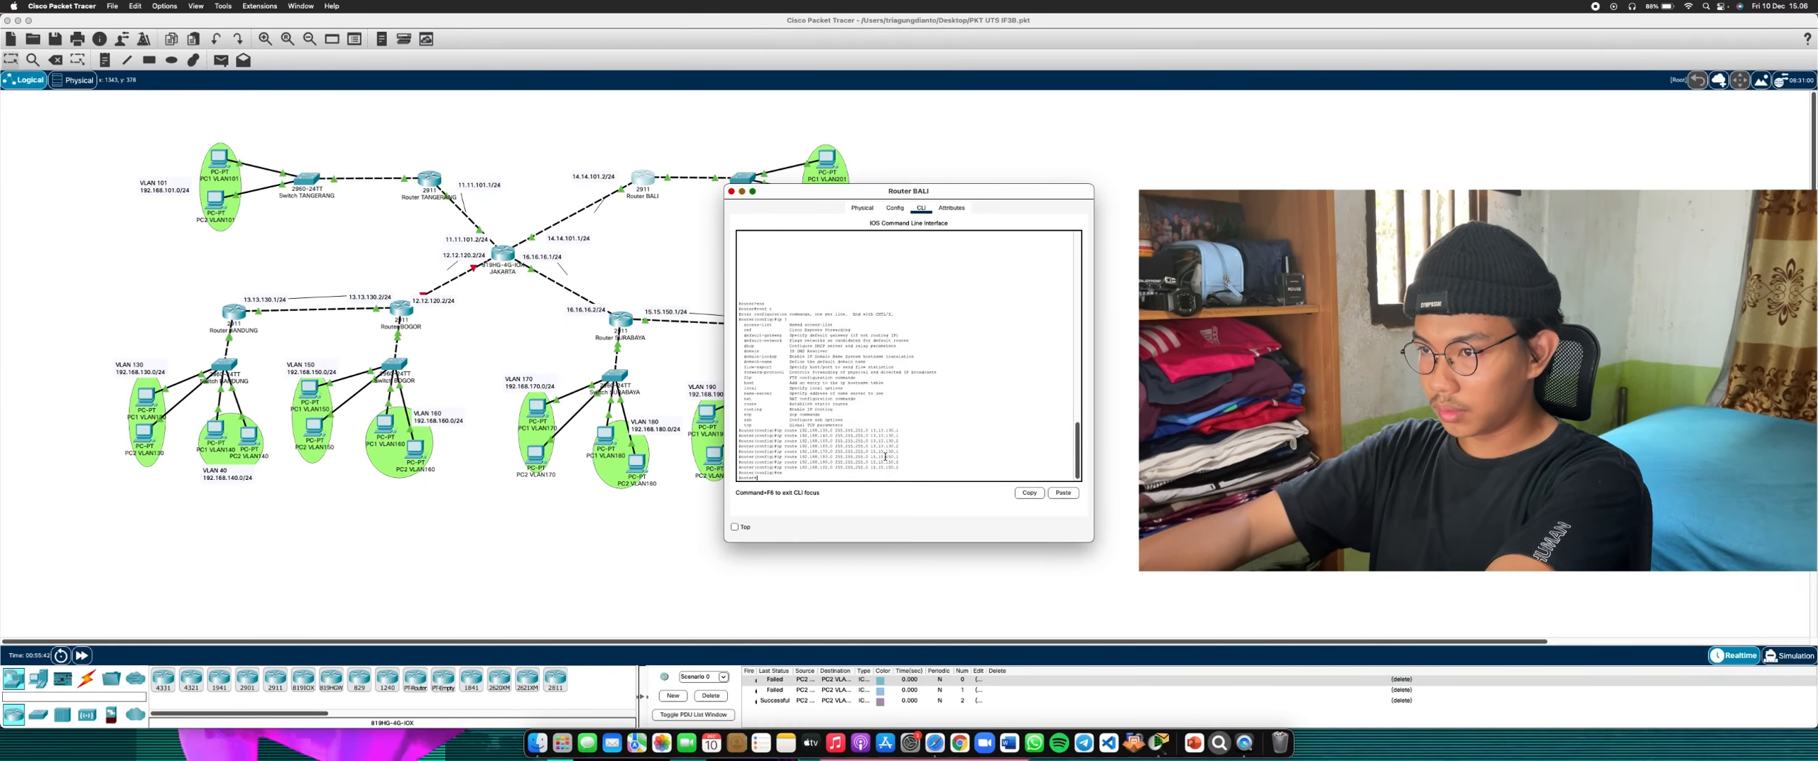
Open Router BANDUNG's command line, enter global configuration mode and list the available ip commands
{"action": "left_click", "coordinate": [641, 272]}
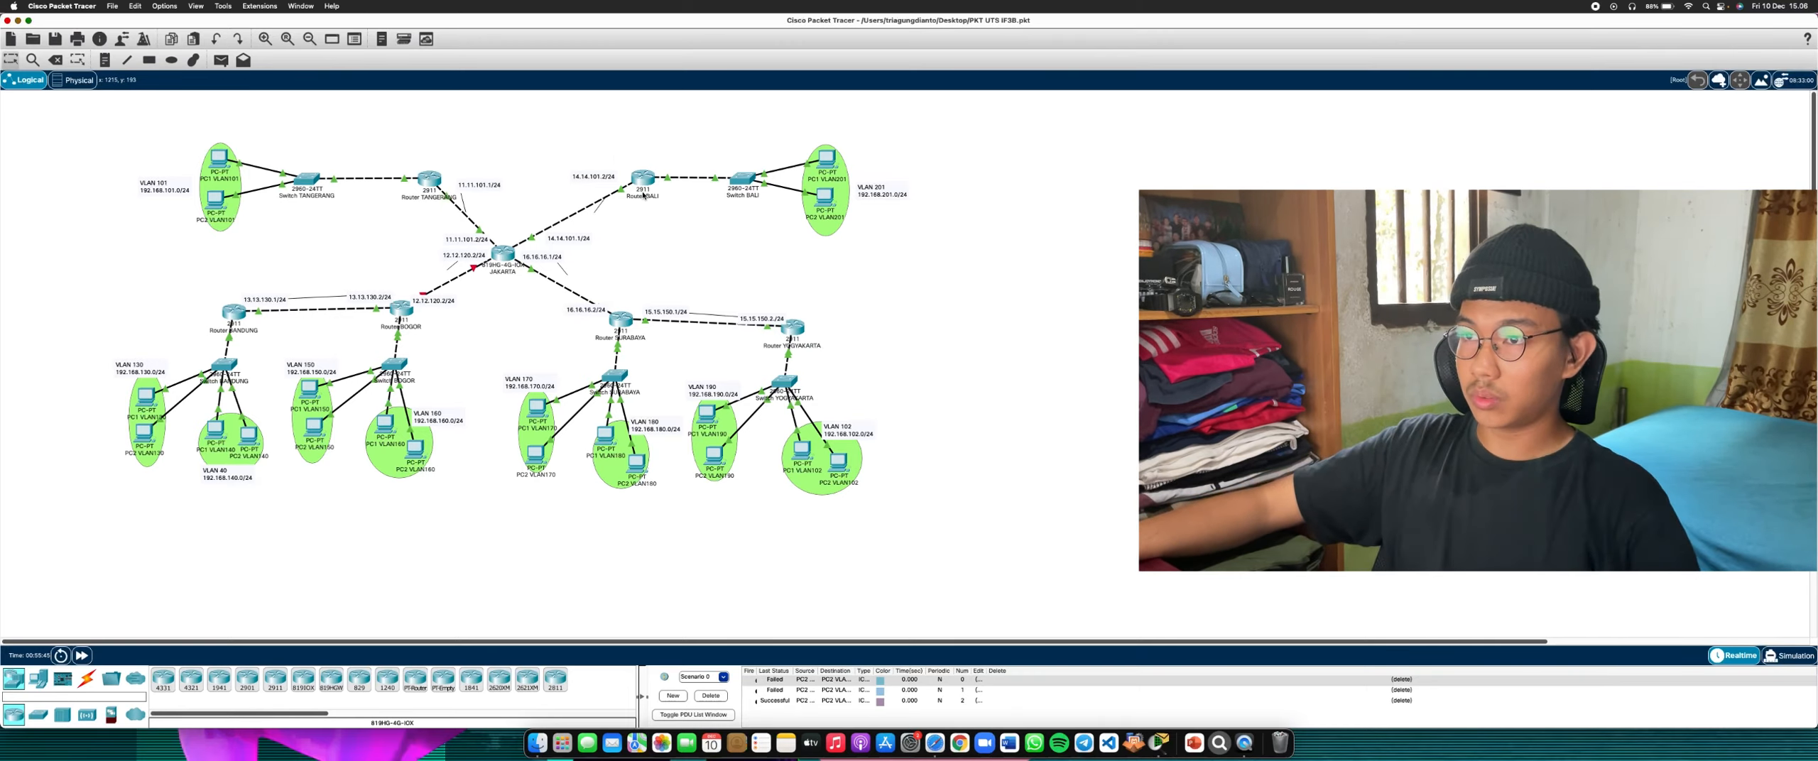
{"action": "left_click_drag", "start_coordinate": [133, 290], "coordinate": [858, 514]}
{"action": "left_click", "coordinate": [944, 464]}
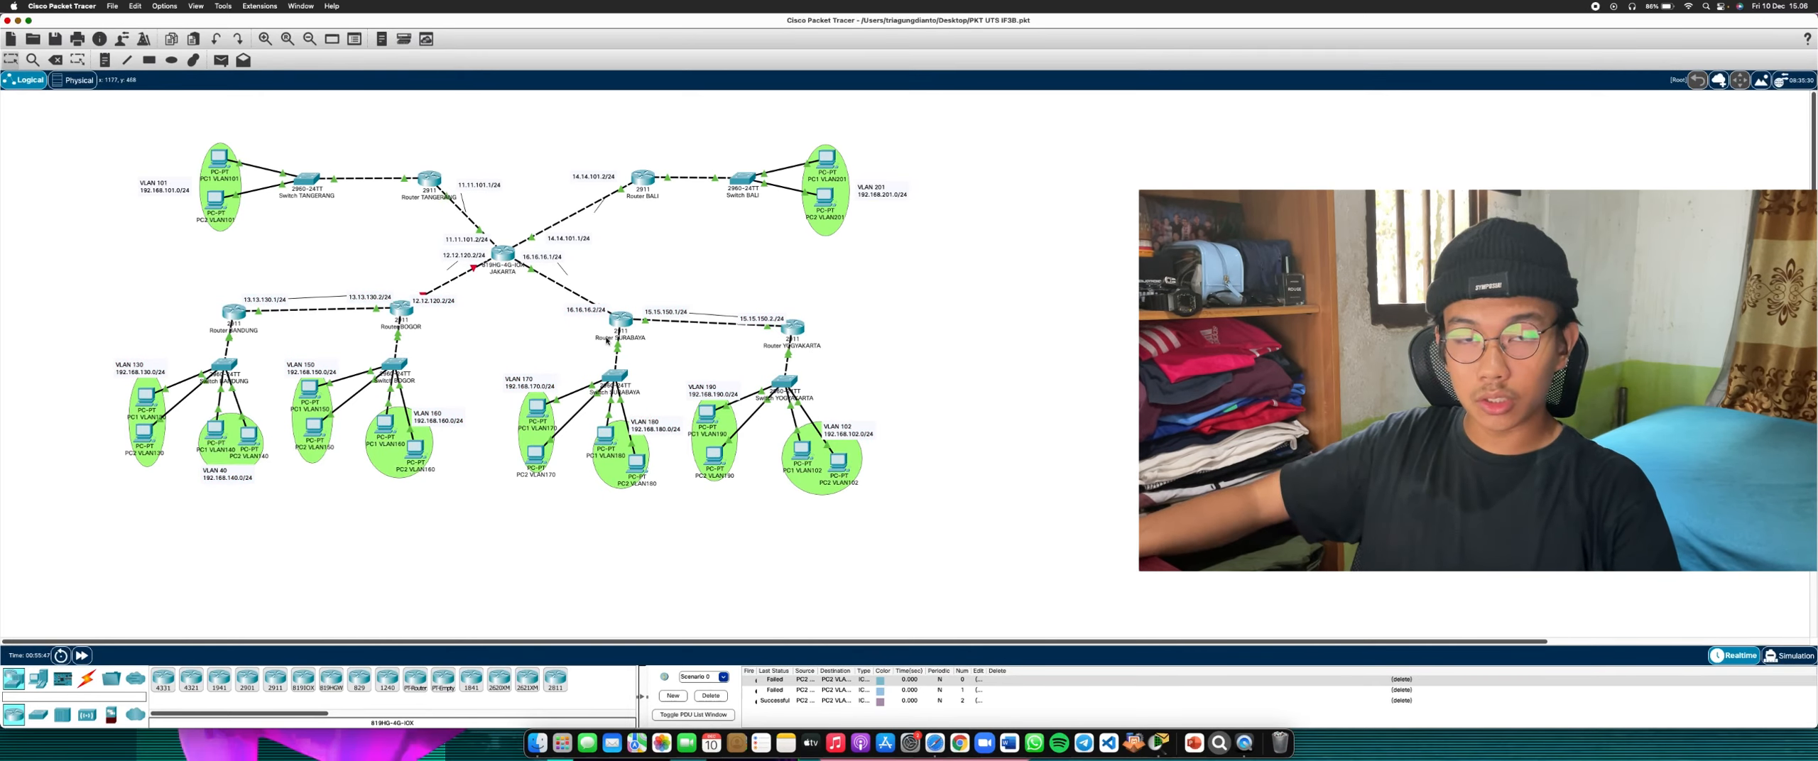
{"action": "left_click", "coordinate": [229, 313]}
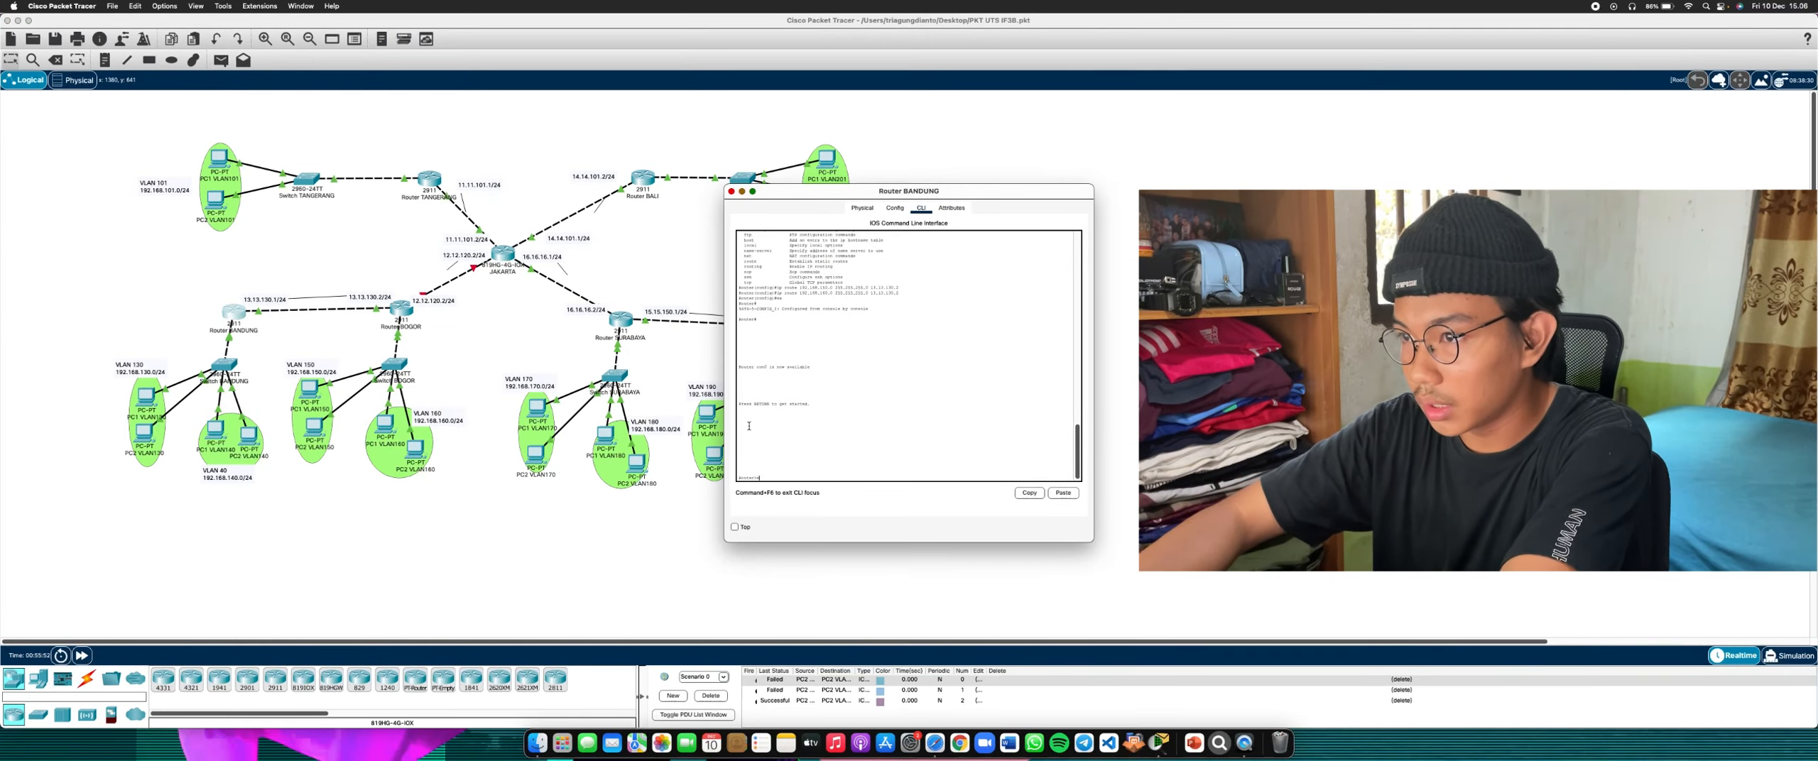
{"action": "type", "text": "ena"}
{"action": "key", "text": "Return"}
{"action": "type", "text": "conf"}
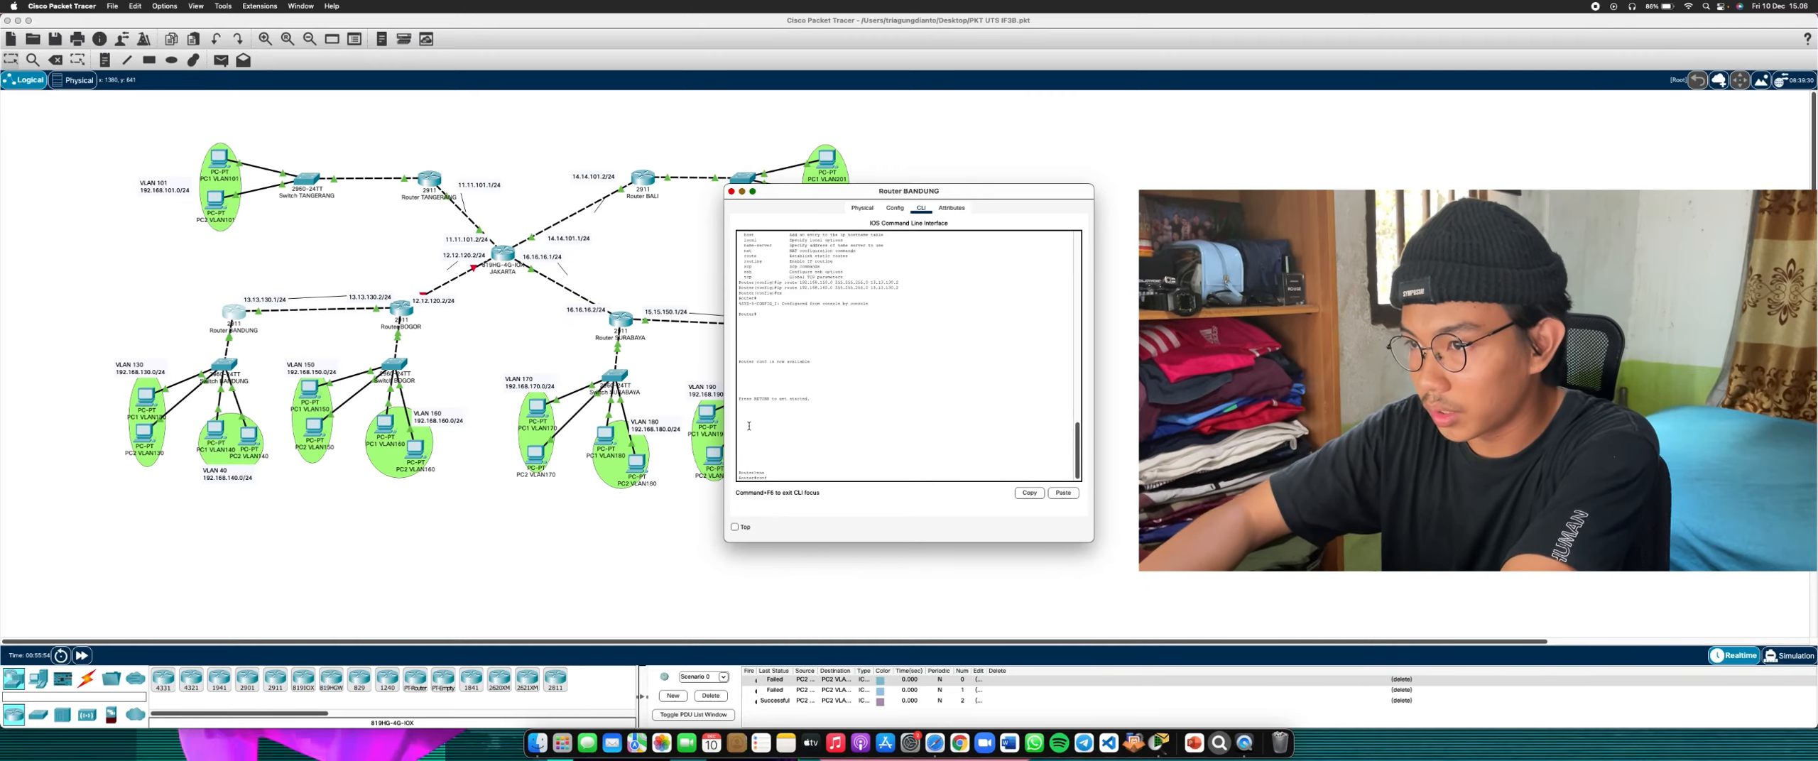
{"action": "type", "text": " t"}
{"action": "key", "text": "Return"}
{"action": "type", "text": "ip ?"}
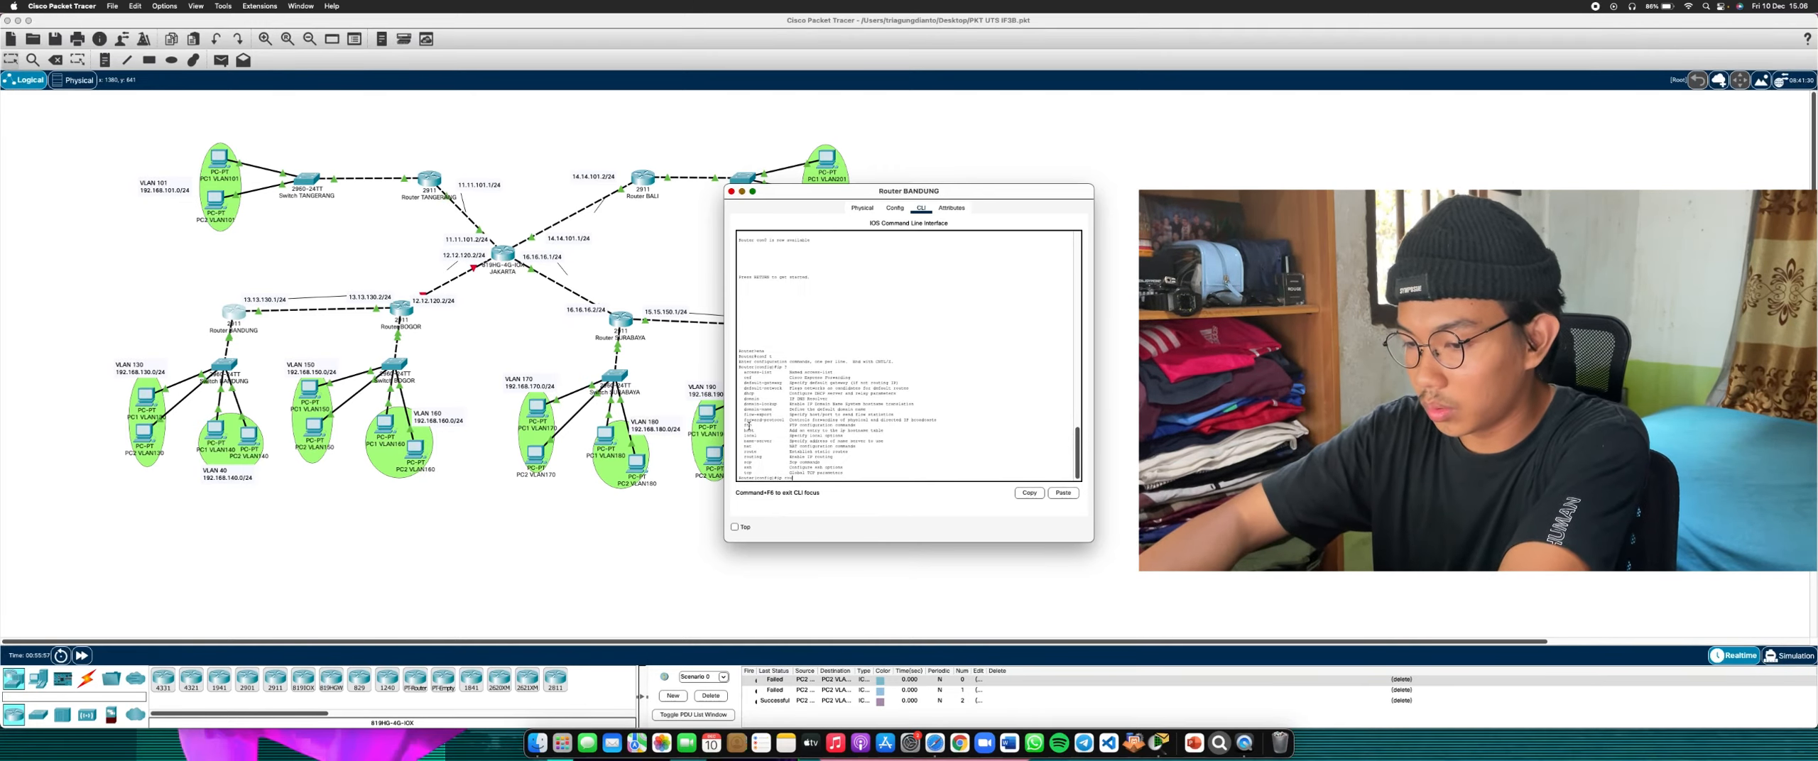
Add a static route on Router BANDUNG to 192.168.101.0, mask 255.255.255.0, via next hop 11.11.101.1
{"action": "type", "text": "route 192.168.101.0 255.255.255.0 11."}
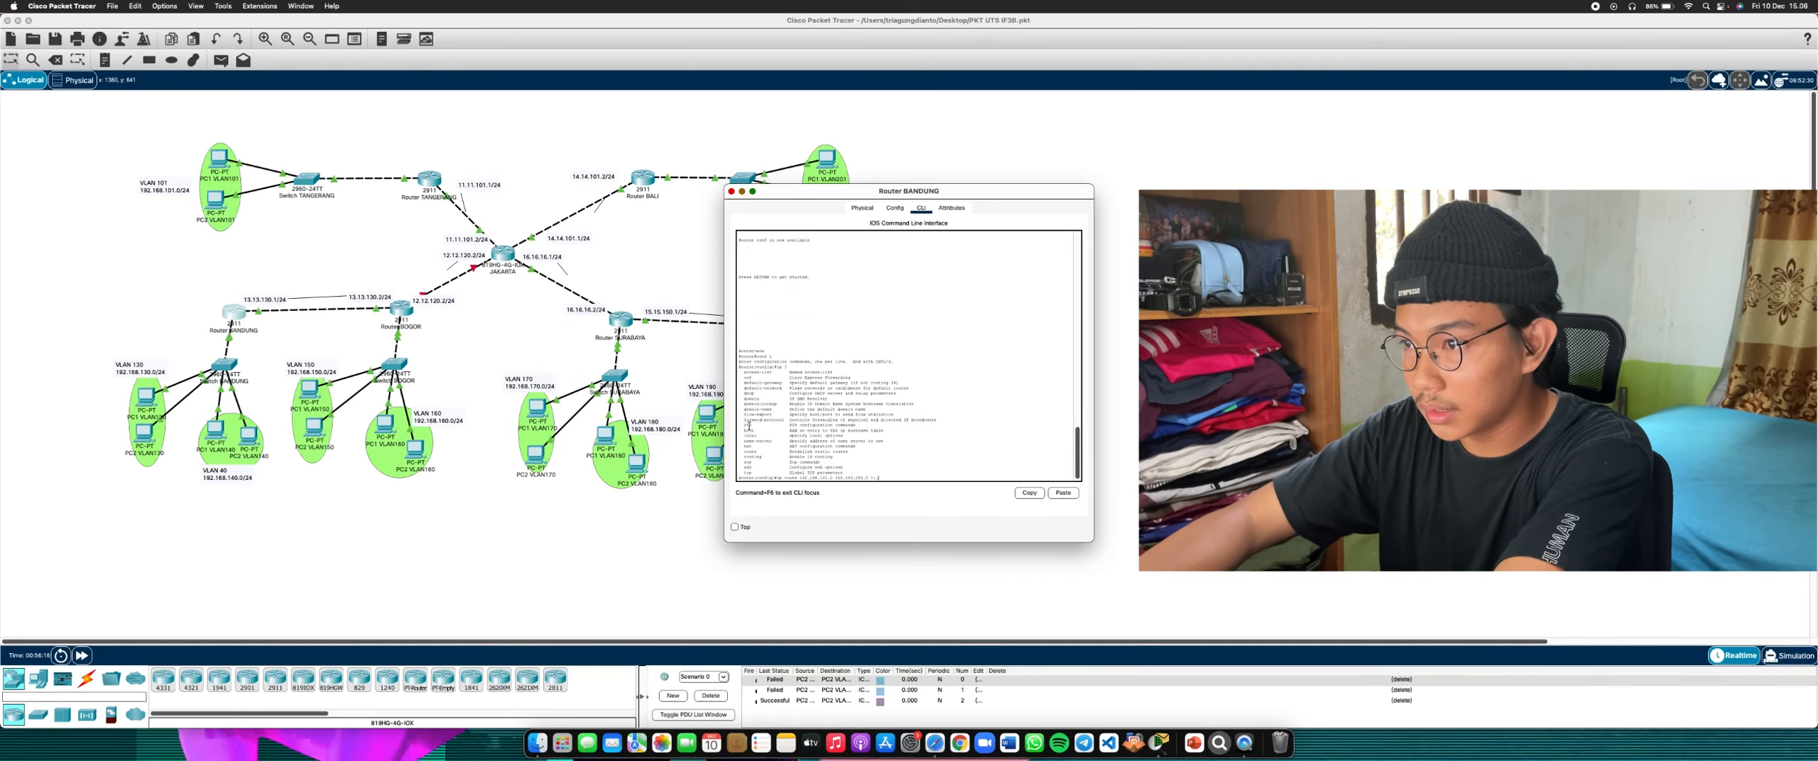
{"action": "type", "text": "1.101.1"}
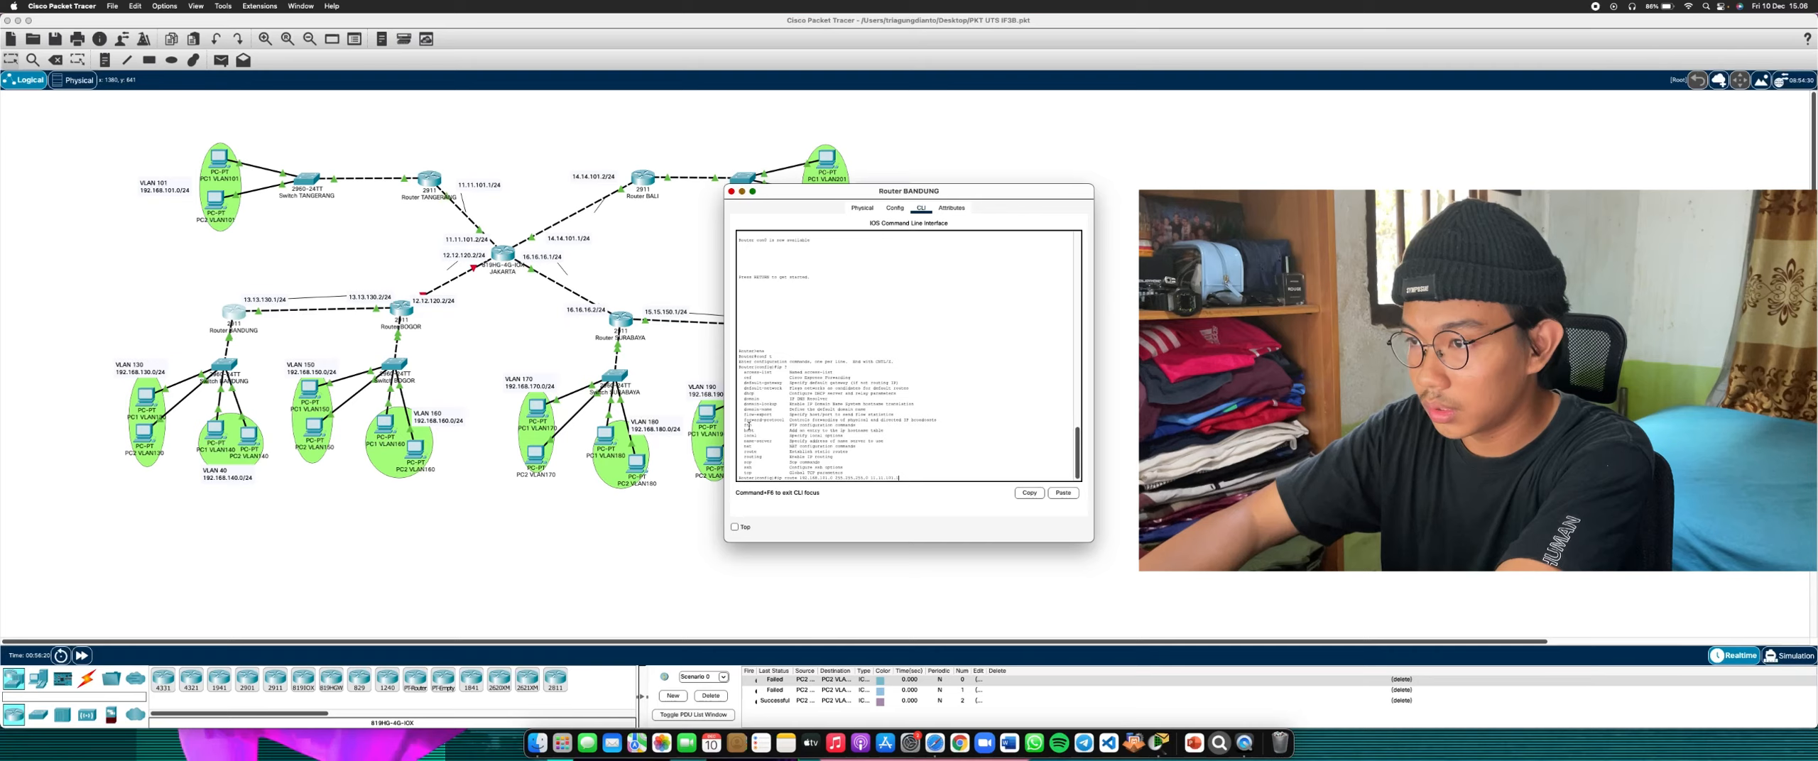
{"action": "key", "text": "Return"}
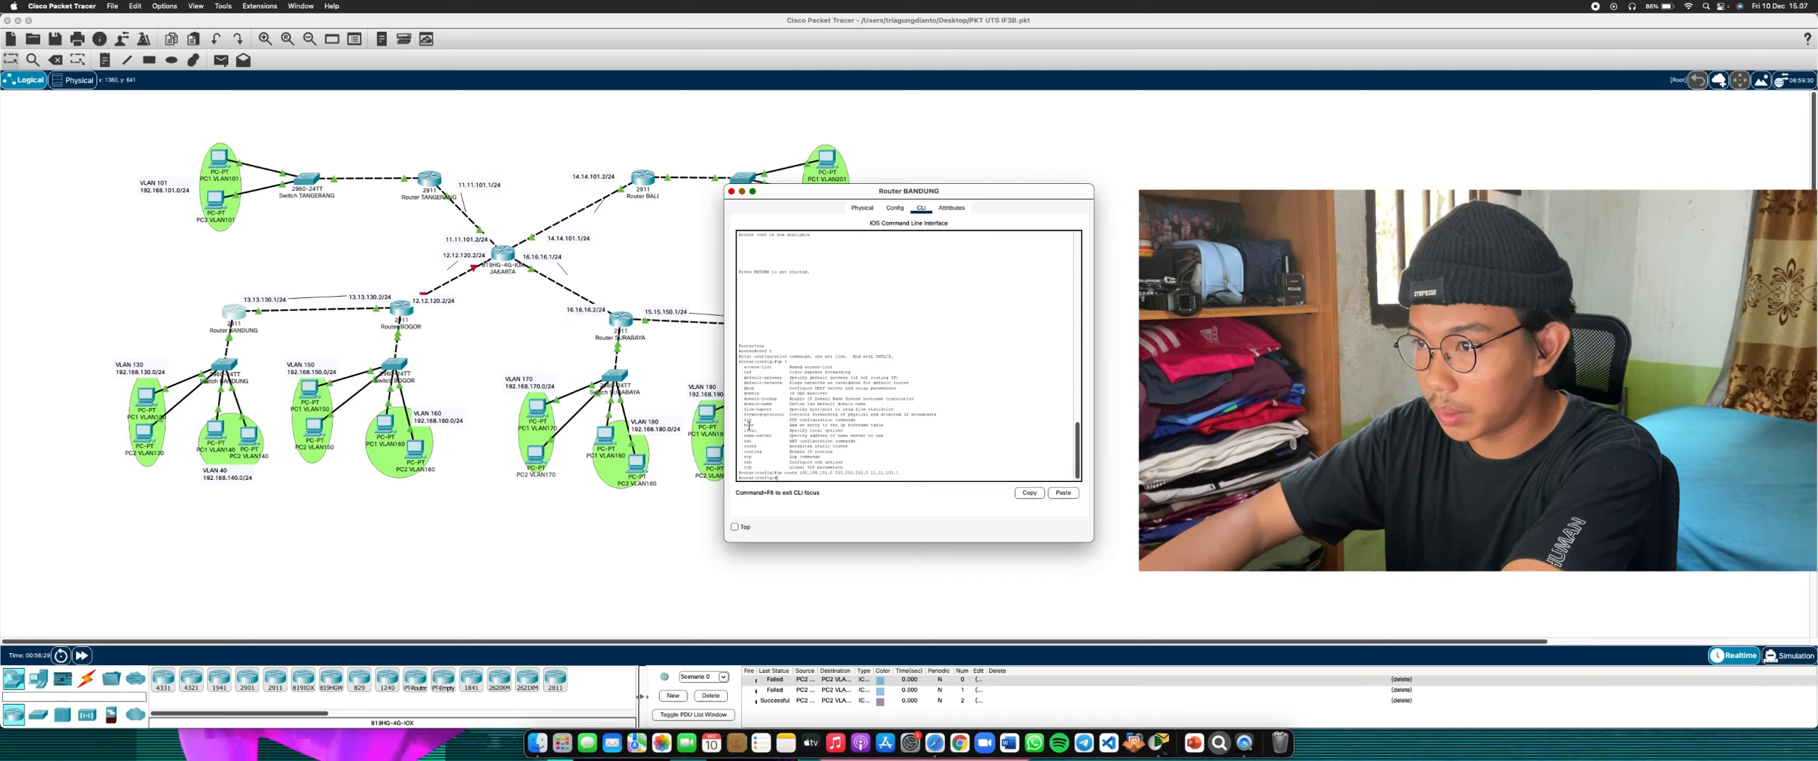
Add a static route on Router BANDUNG to 192.168.201.0, mask 255.255.255.0, via next hop 14.14.101.1
{"action": "key", "text": "Up"}
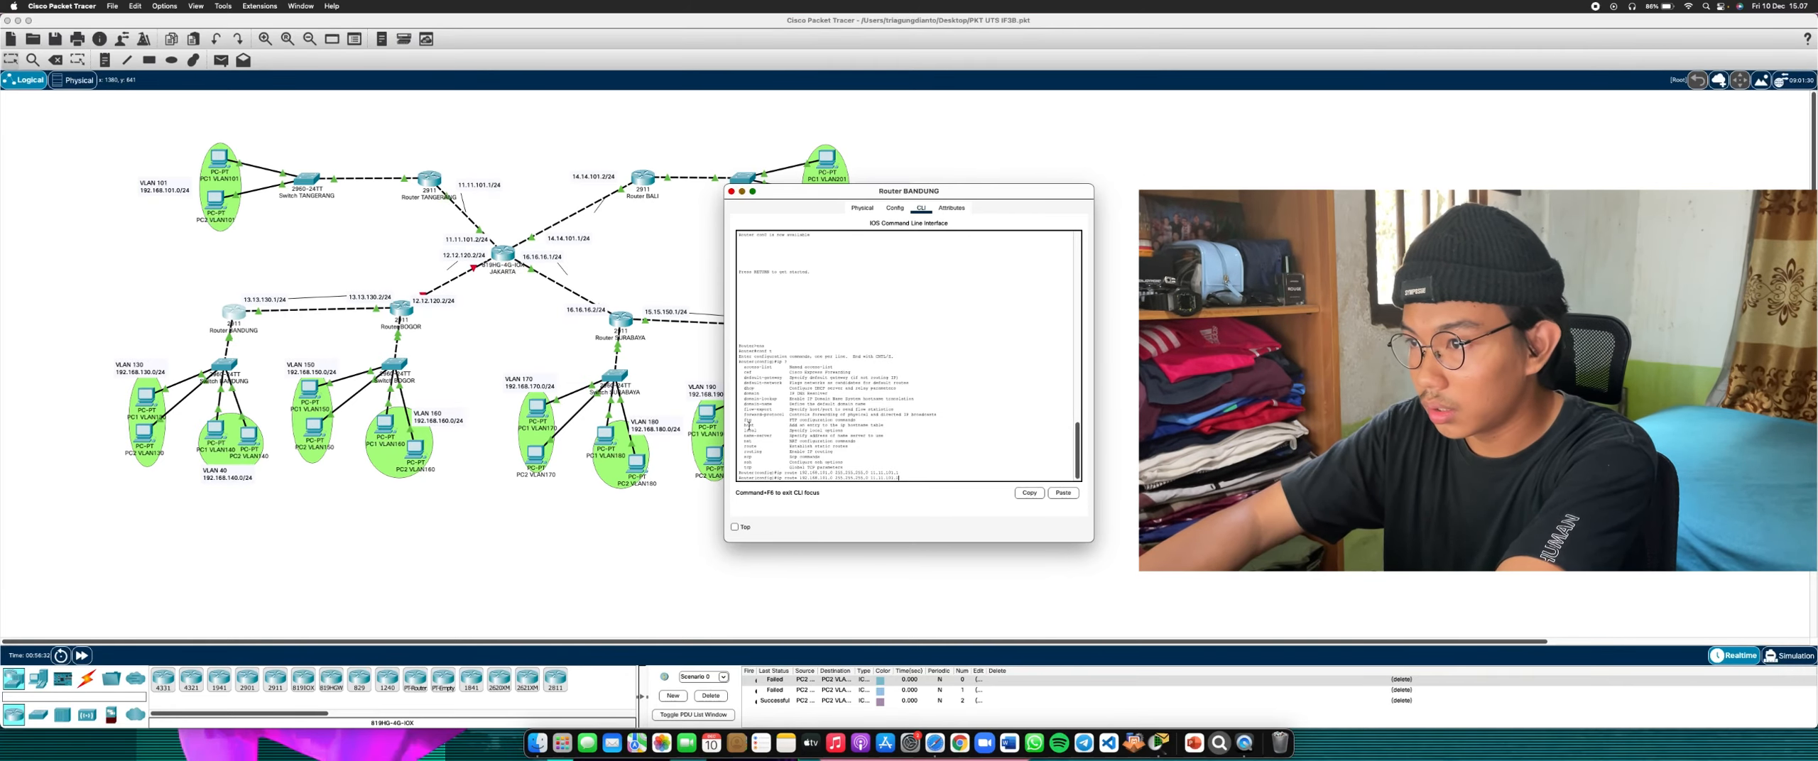
{"action": "key", "text": "Left"}
{"action": "key", "text": "Left"}
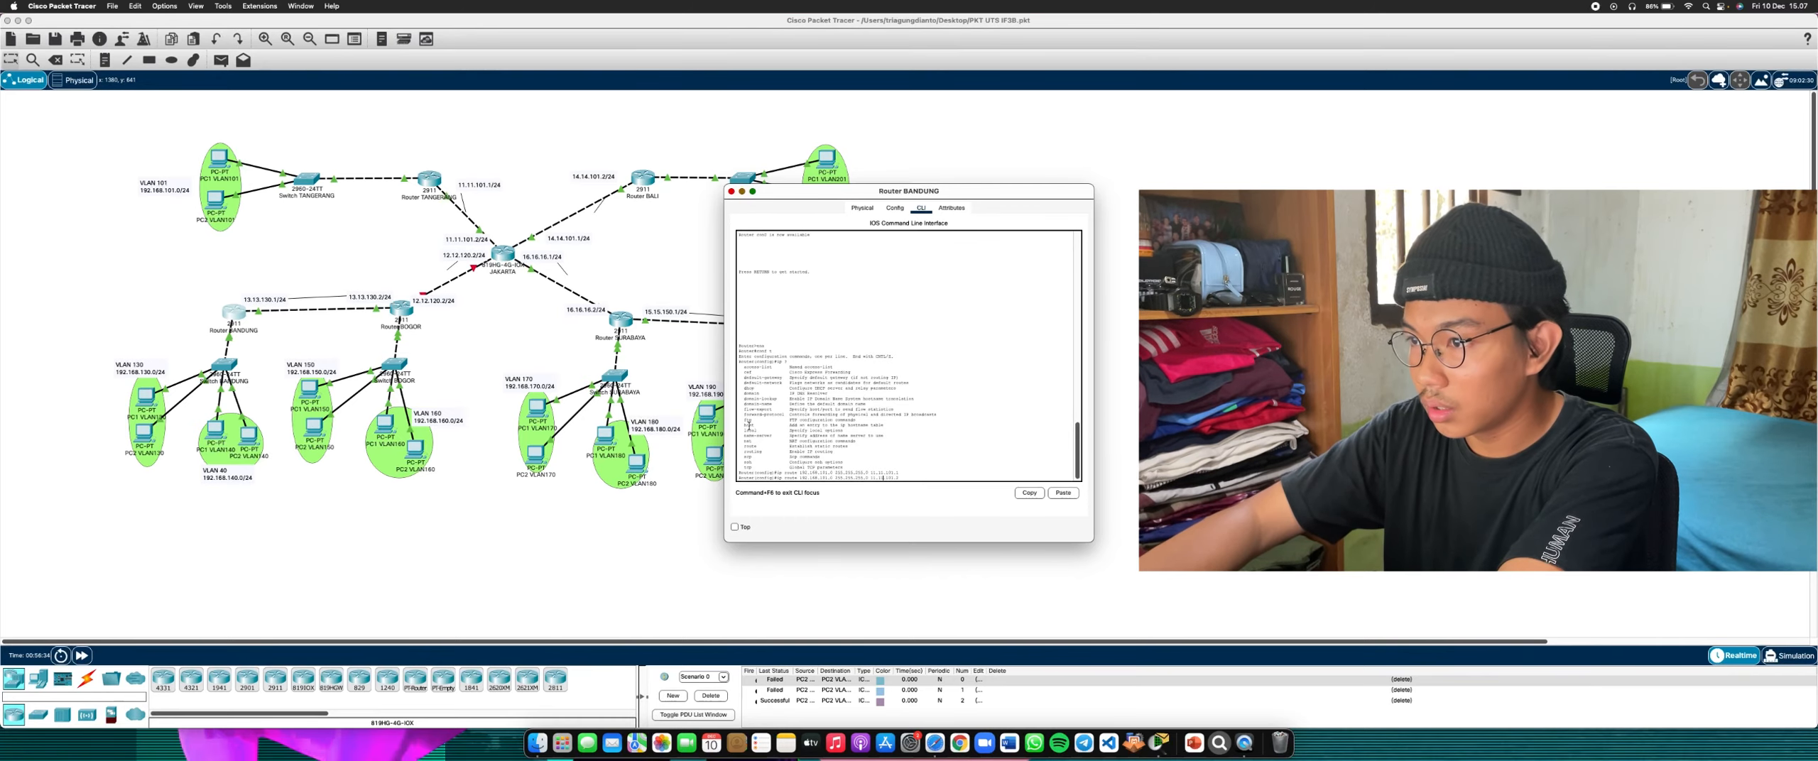
{"action": "key", "text": "BackSpace"}
{"action": "key", "text": "Left"}
{"action": "key", "text": "Left"}
{"action": "key", "text": "Left"}
{"action": "key", "text": "BackSpace"}
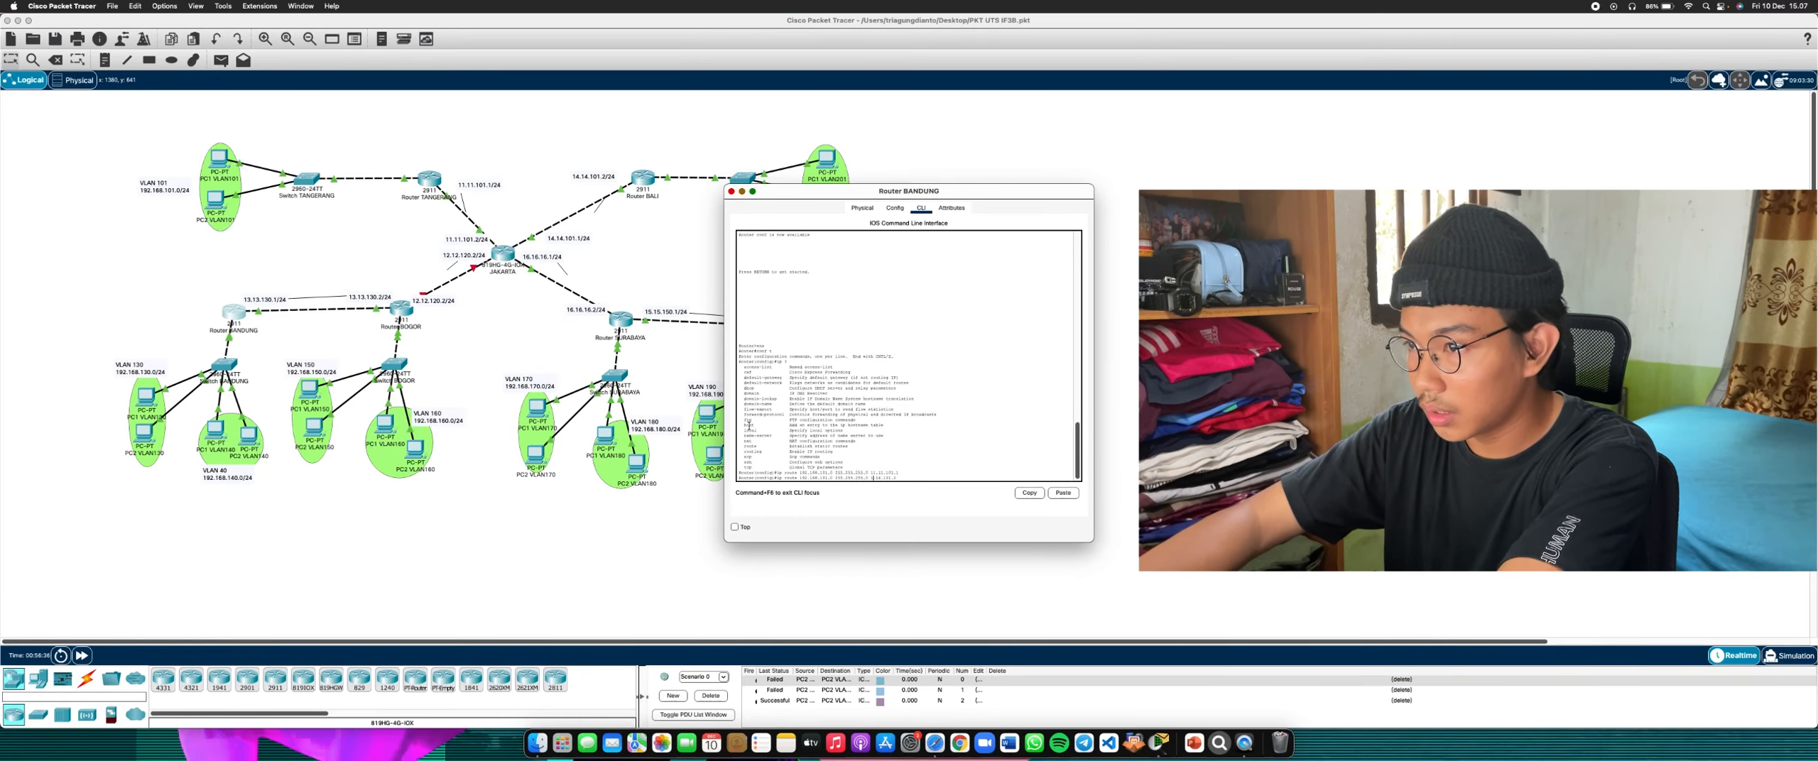
{"action": "type", "text": "4"}
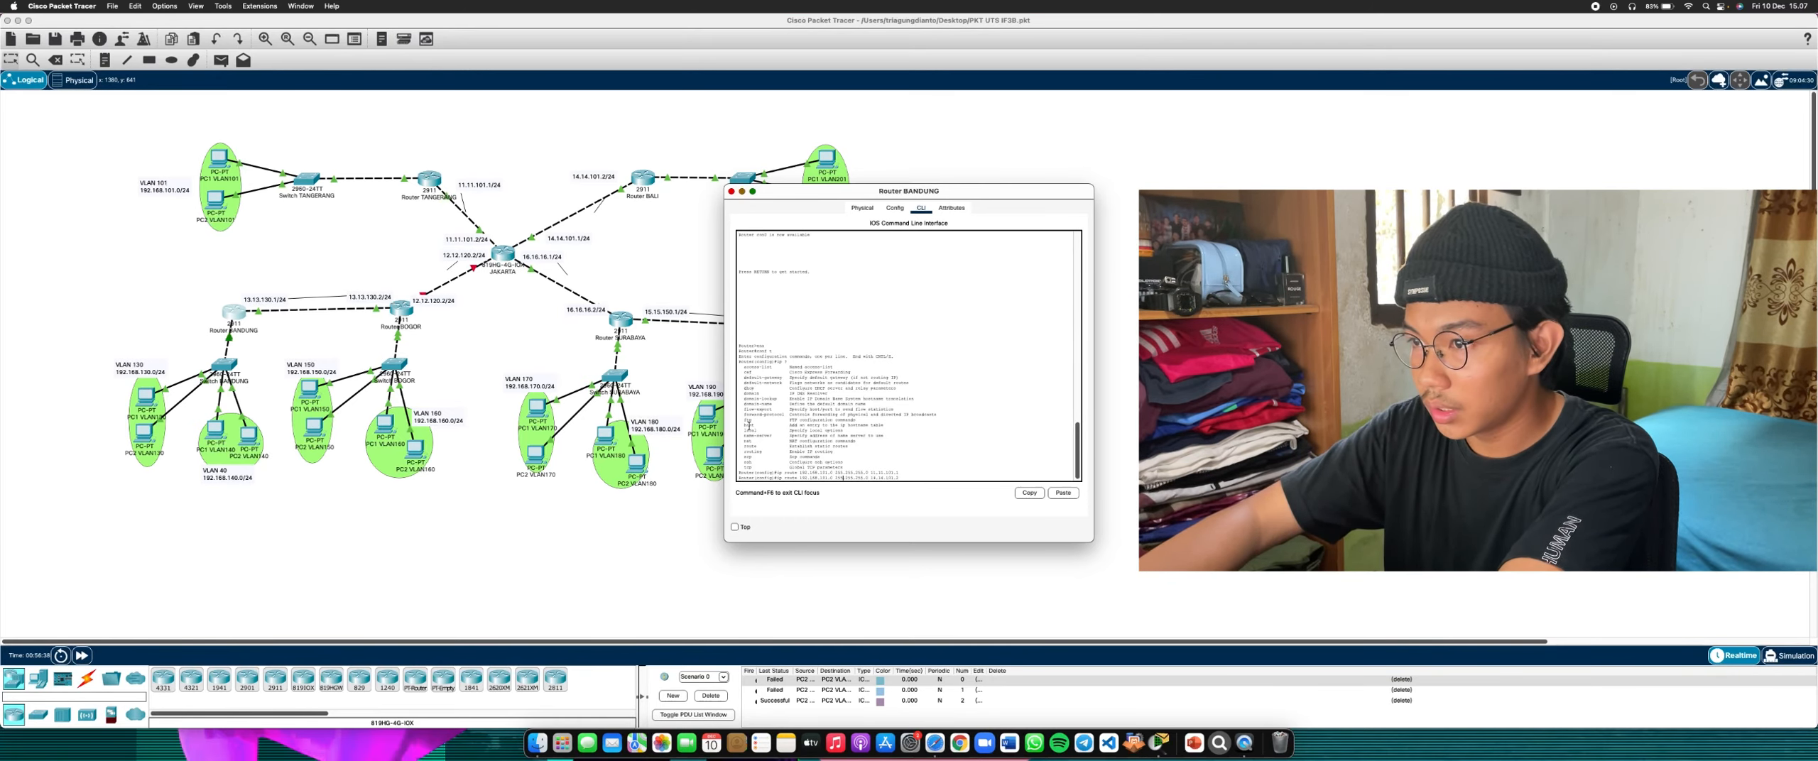
{"action": "key", "text": "Left"}
{"action": "key", "text": "Left"}
{"action": "key", "text": "Left"}
{"action": "key", "text": "Left"}
{"action": "key", "text": "Left"}
{"action": "key", "text": "Left"}
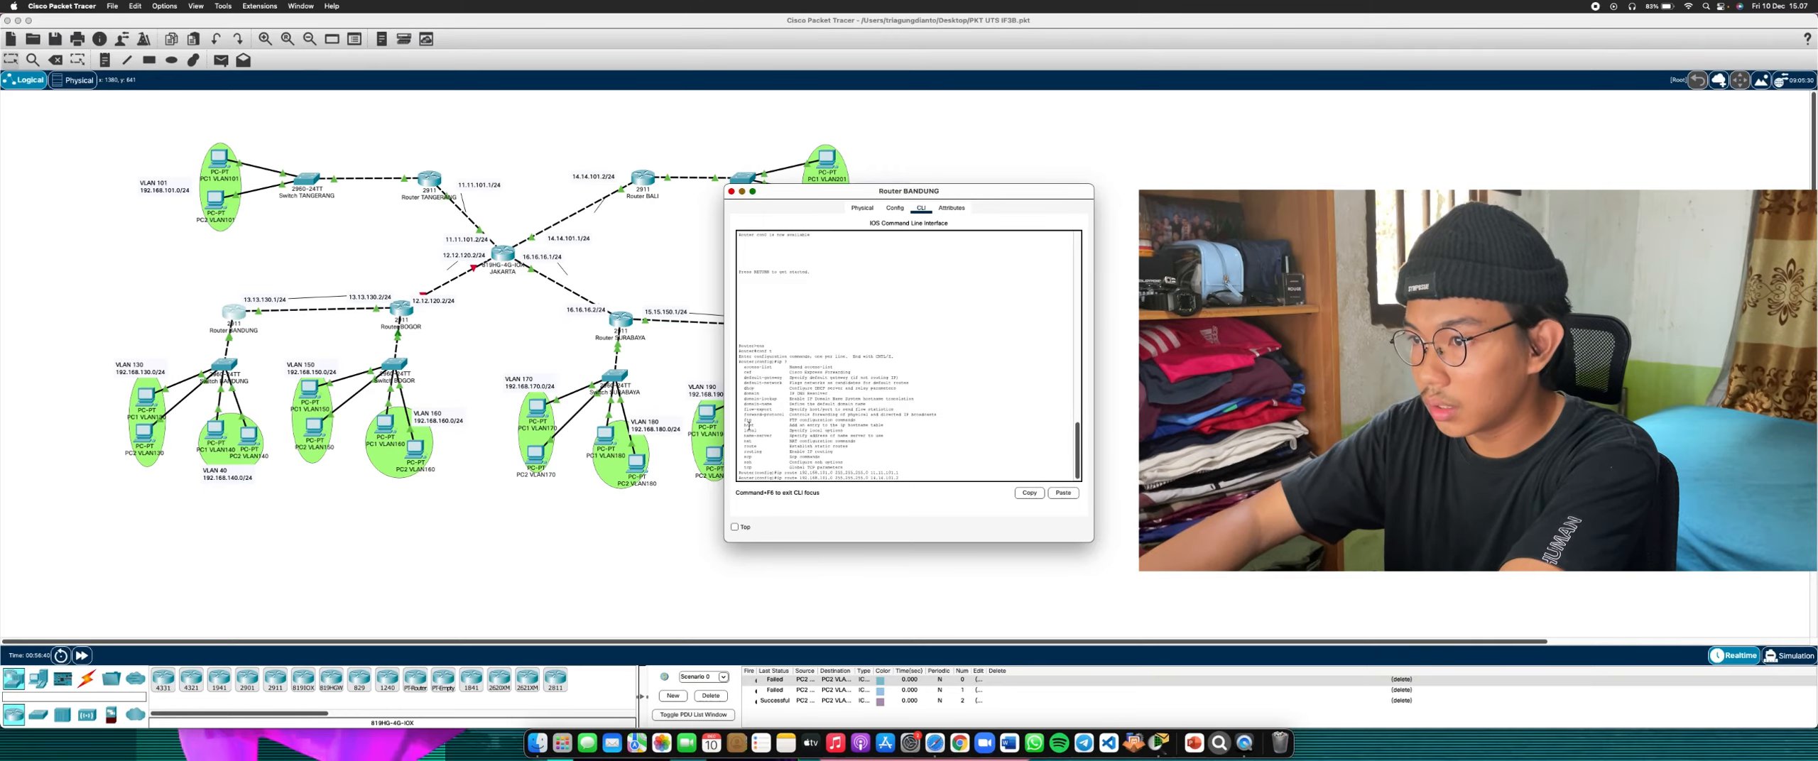
{"action": "type", "text": "20"}
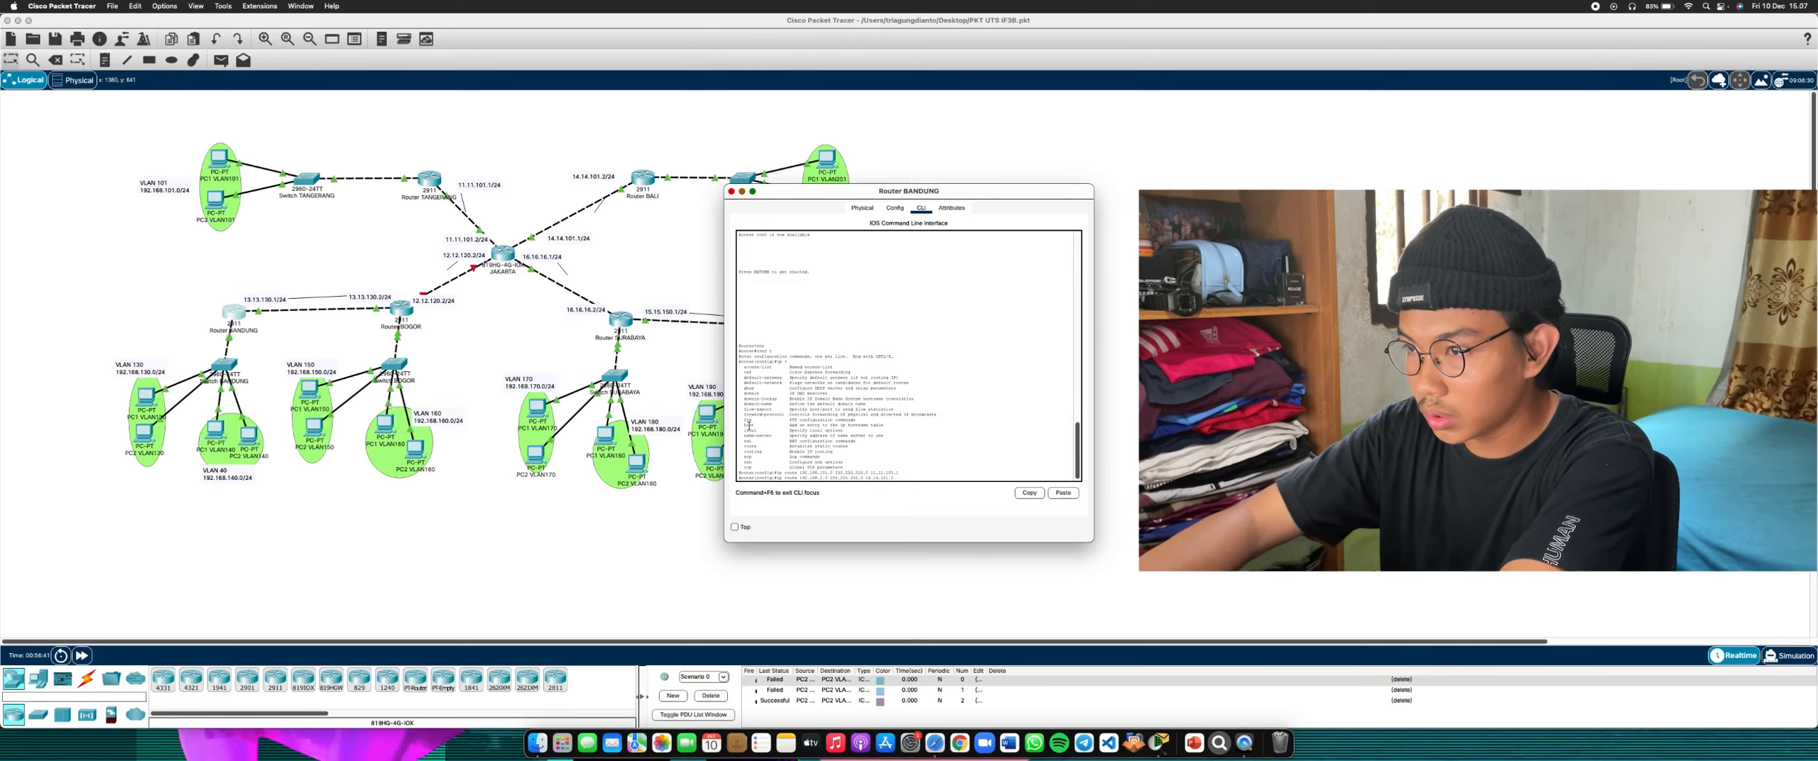
{"action": "key", "text": "Return"}
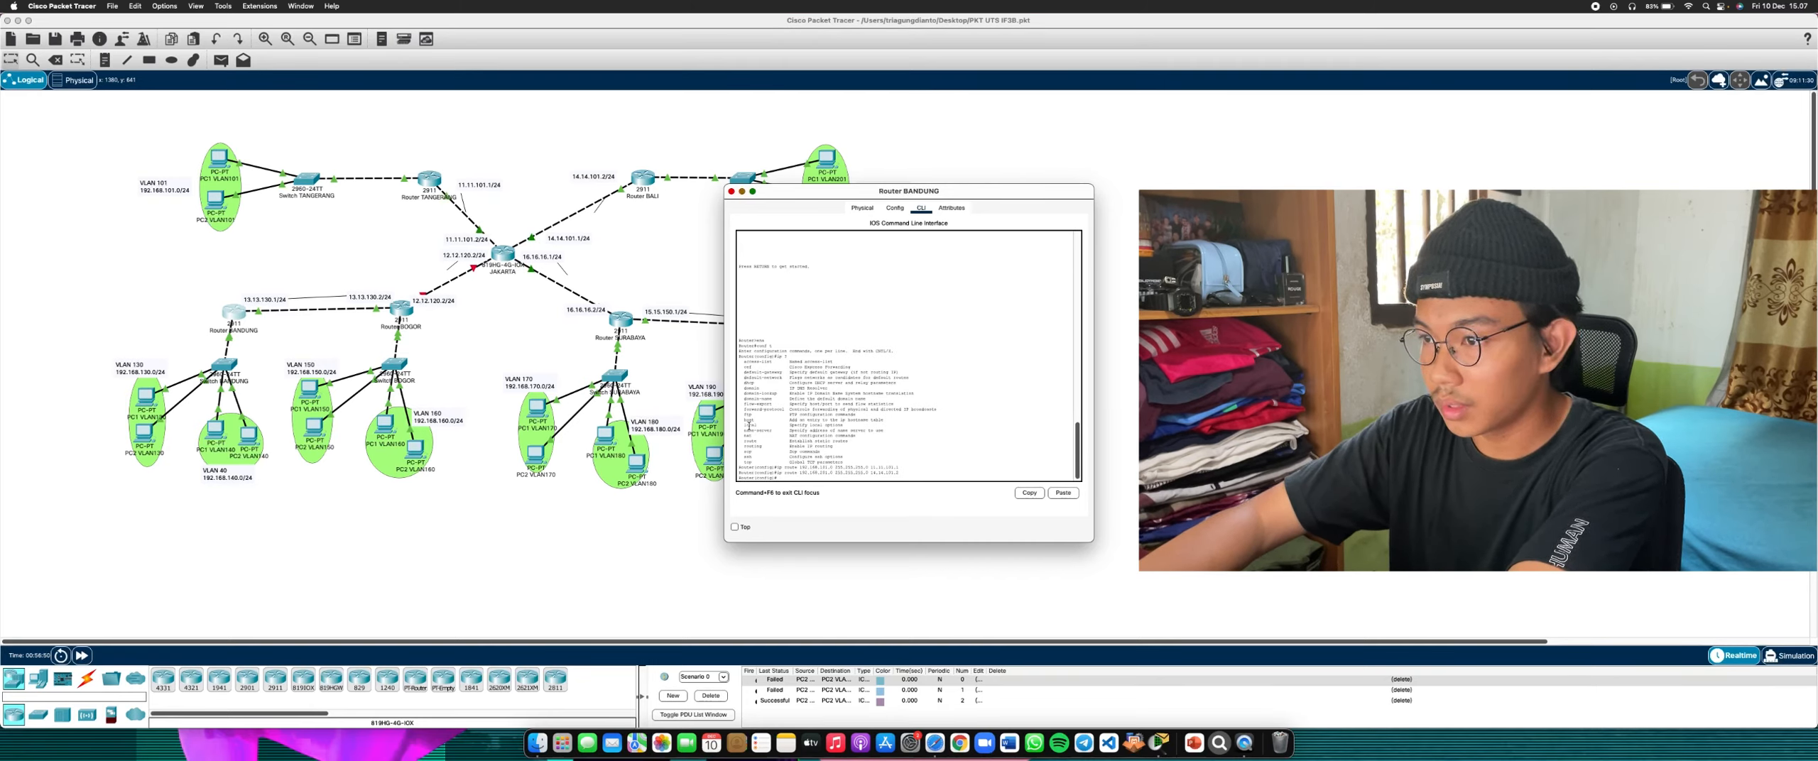
Reuse the previous route on Router BANDUNG to add another with mask 255.255.255.0 and an edited network and next hop
{"action": "type", "text": "ip route 192.168.131.0 255.255.255.0 14.14.101.1"}
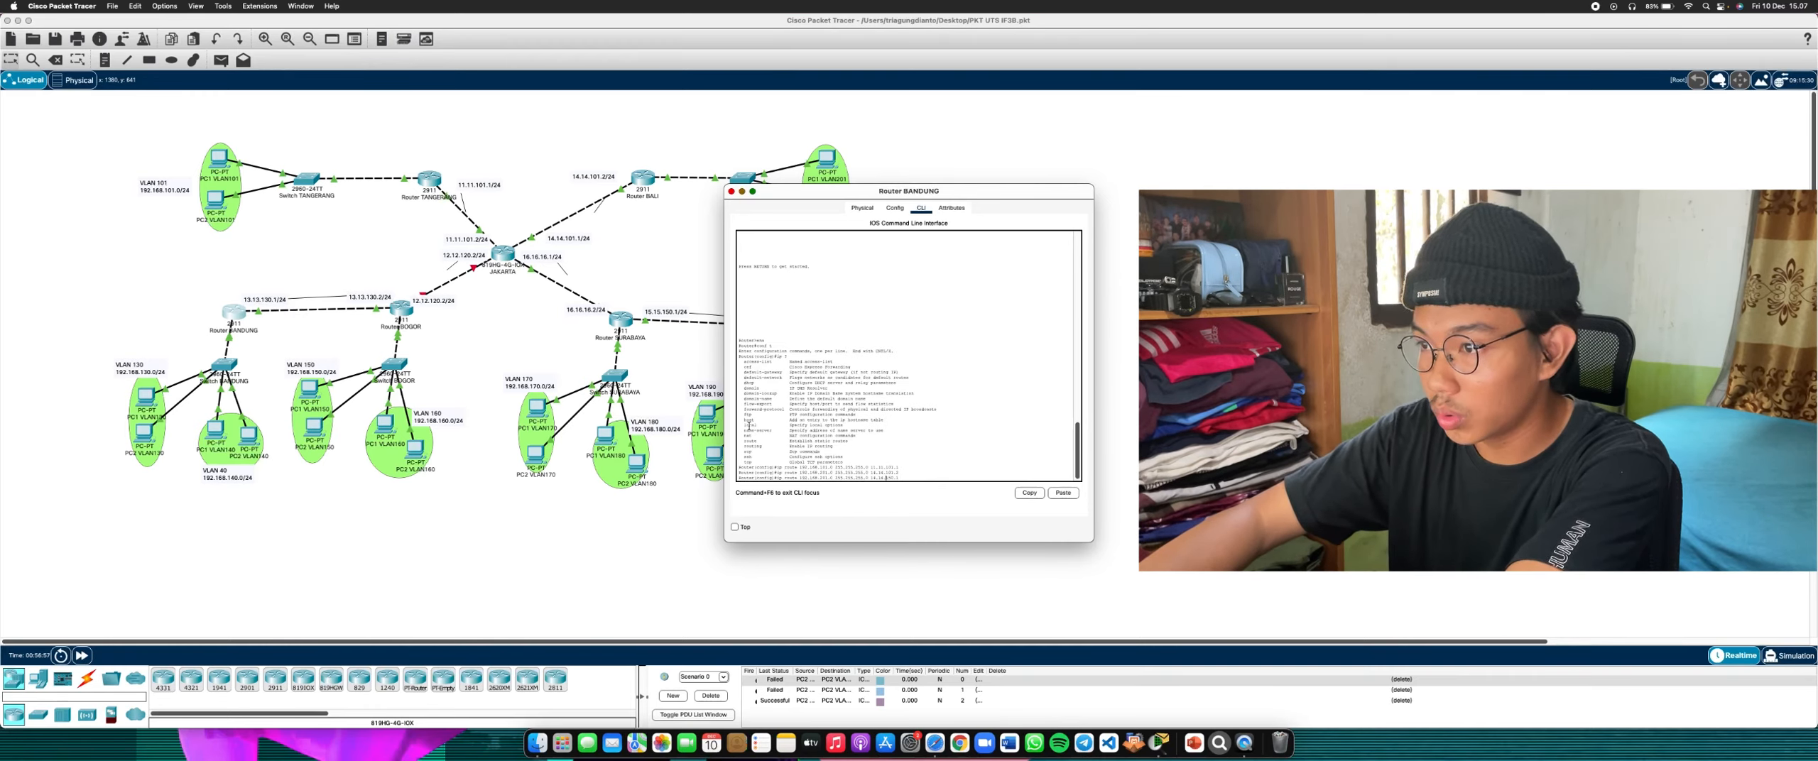
{"action": "key", "text": "Left"}
{"action": "key", "text": "BackSpace"}
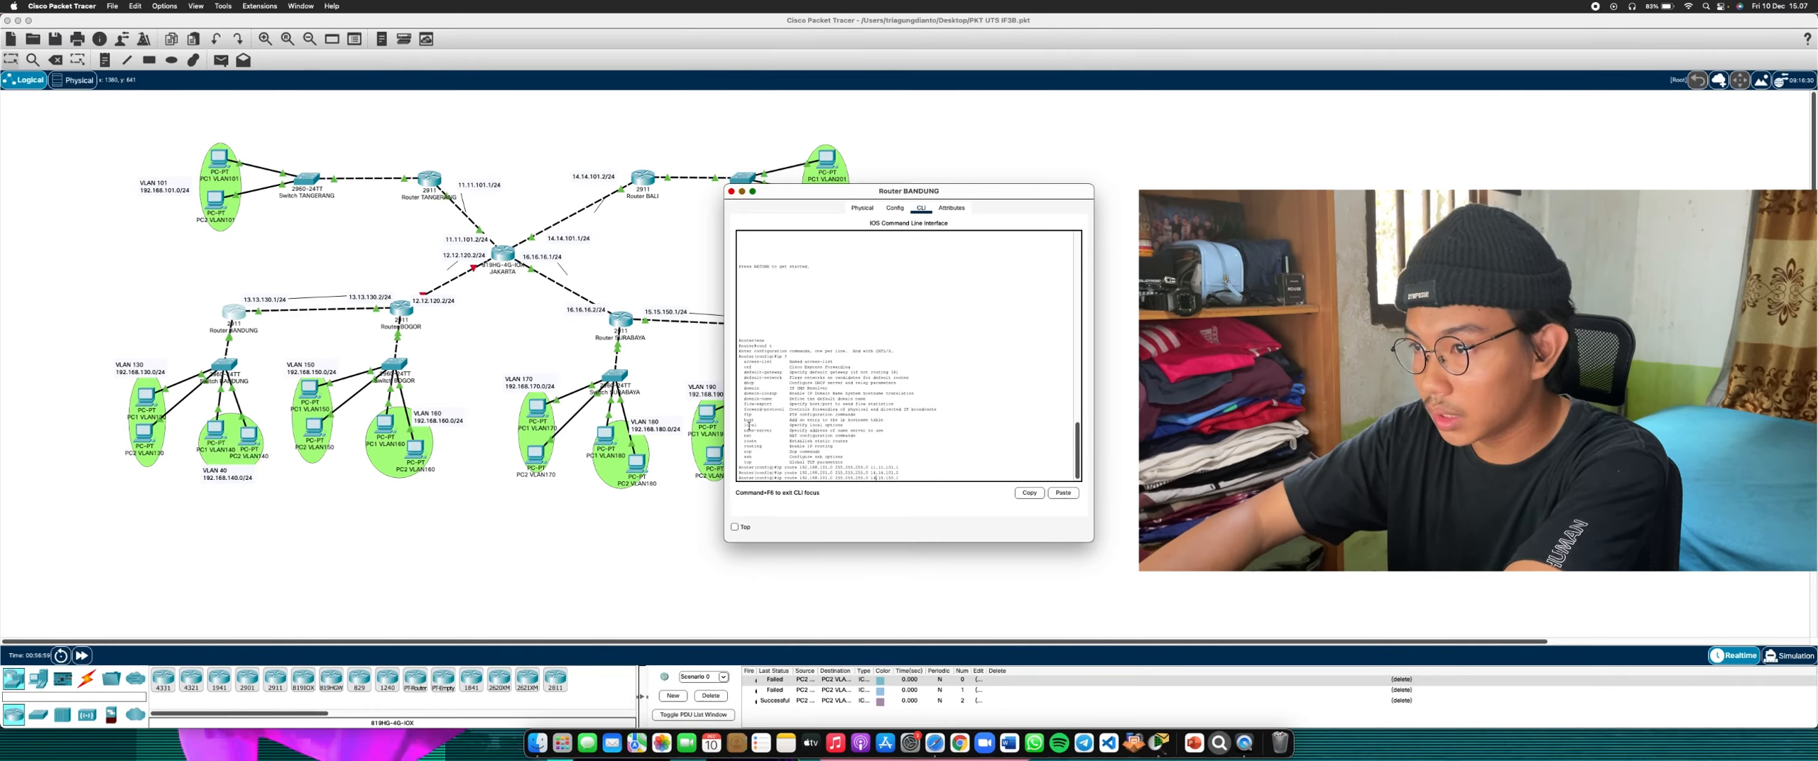
{"action": "key", "text": "BackSpace"}
{"action": "type", "text": "5"}
{"action": "key", "text": "Left"}
{"action": "key", "text": "Left"}
{"action": "key", "text": "Left"}
{"action": "key", "text": "Left"}
{"action": "key", "text": "Left"}
{"action": "key", "text": "Left"}
{"action": "key", "text": "Left"}
{"action": "key", "text": "Left"}
{"action": "key", "text": "Left"}
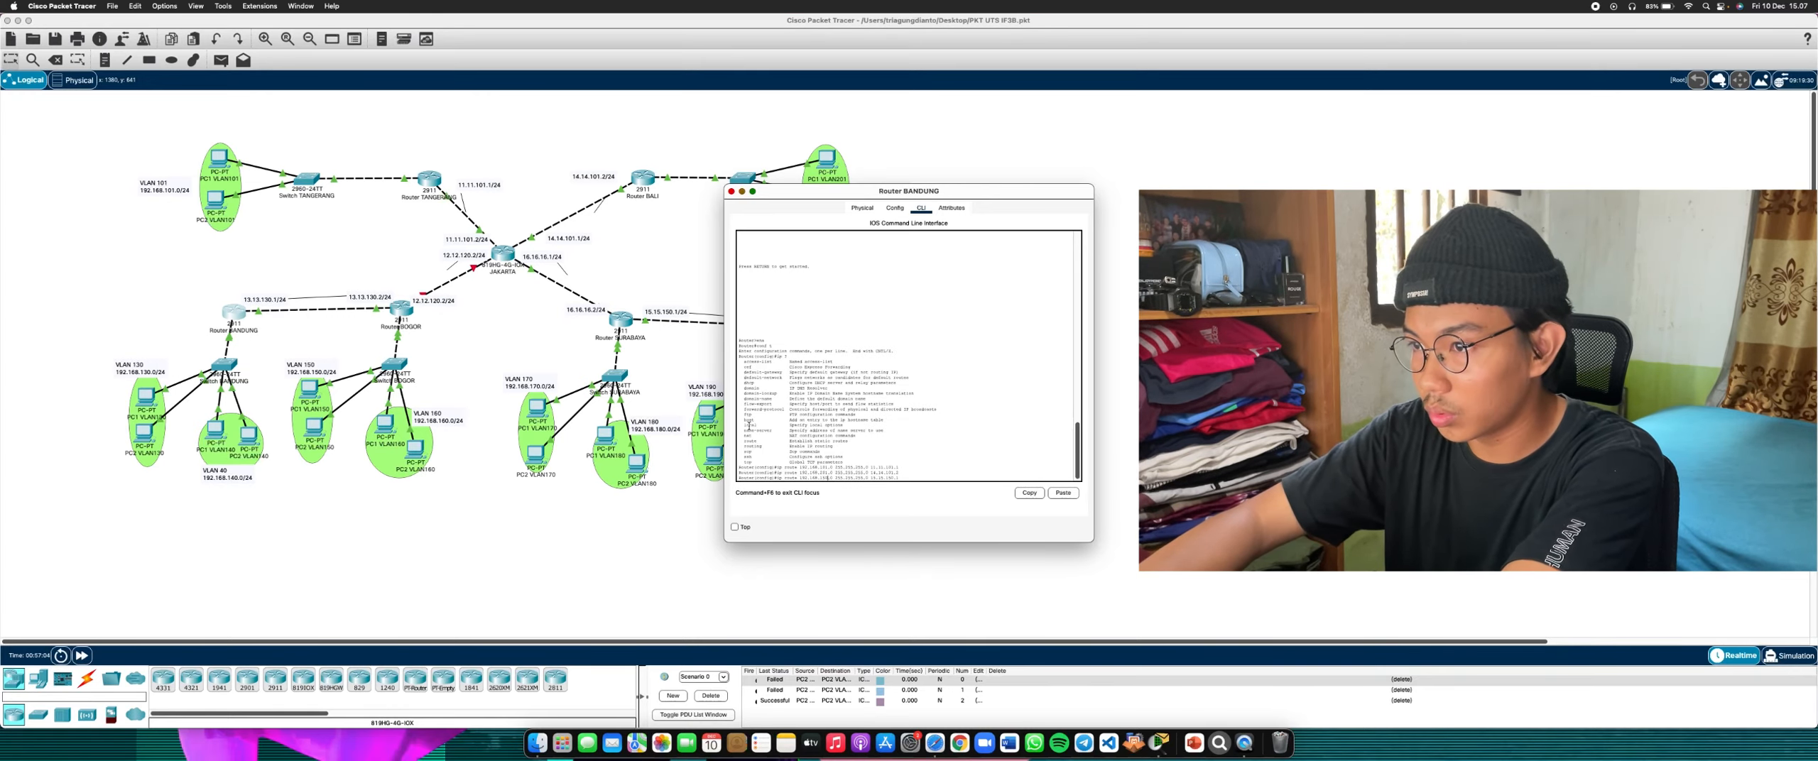
{"action": "key", "text": "Return"}
Add two more static routes on Router BANDUNG with mask 255.255.255.0, including one to 192.168.180.0
{"action": "key", "text": "Up"}
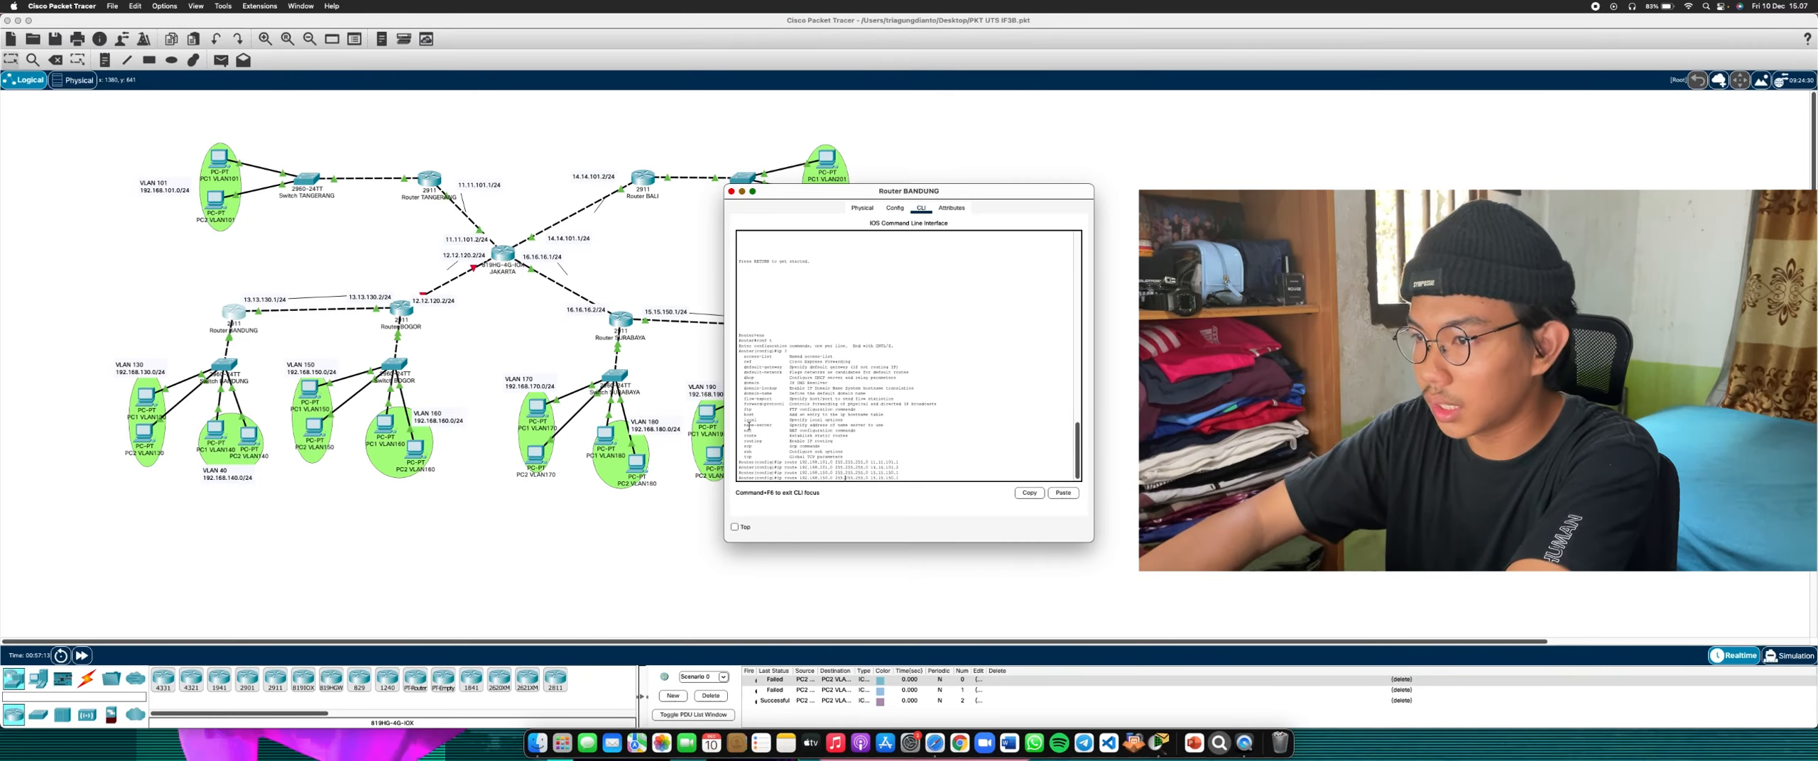
{"action": "key", "text": "Left"}
{"action": "key", "text": "Left"}
{"action": "key", "text": "Left"}
{"action": "key", "text": "Left"}
{"action": "key", "text": "Left"}
{"action": "key", "text": "Left"}
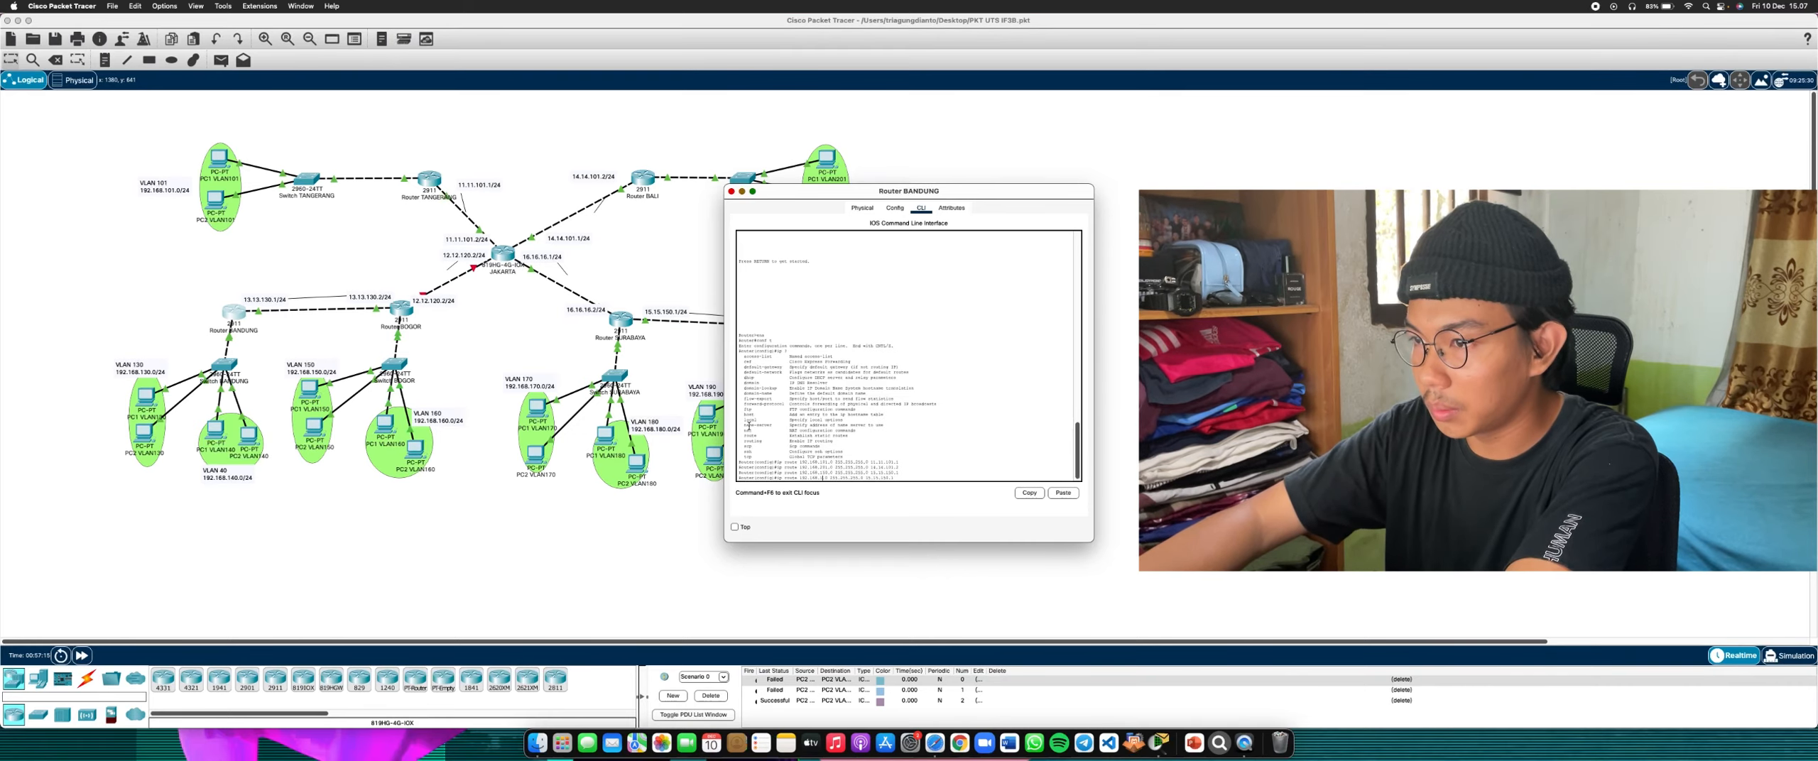
{"action": "key", "text": "BackSpace"}
{"action": "key", "text": "BackSpace"}
{"action": "type", "text": "6"}
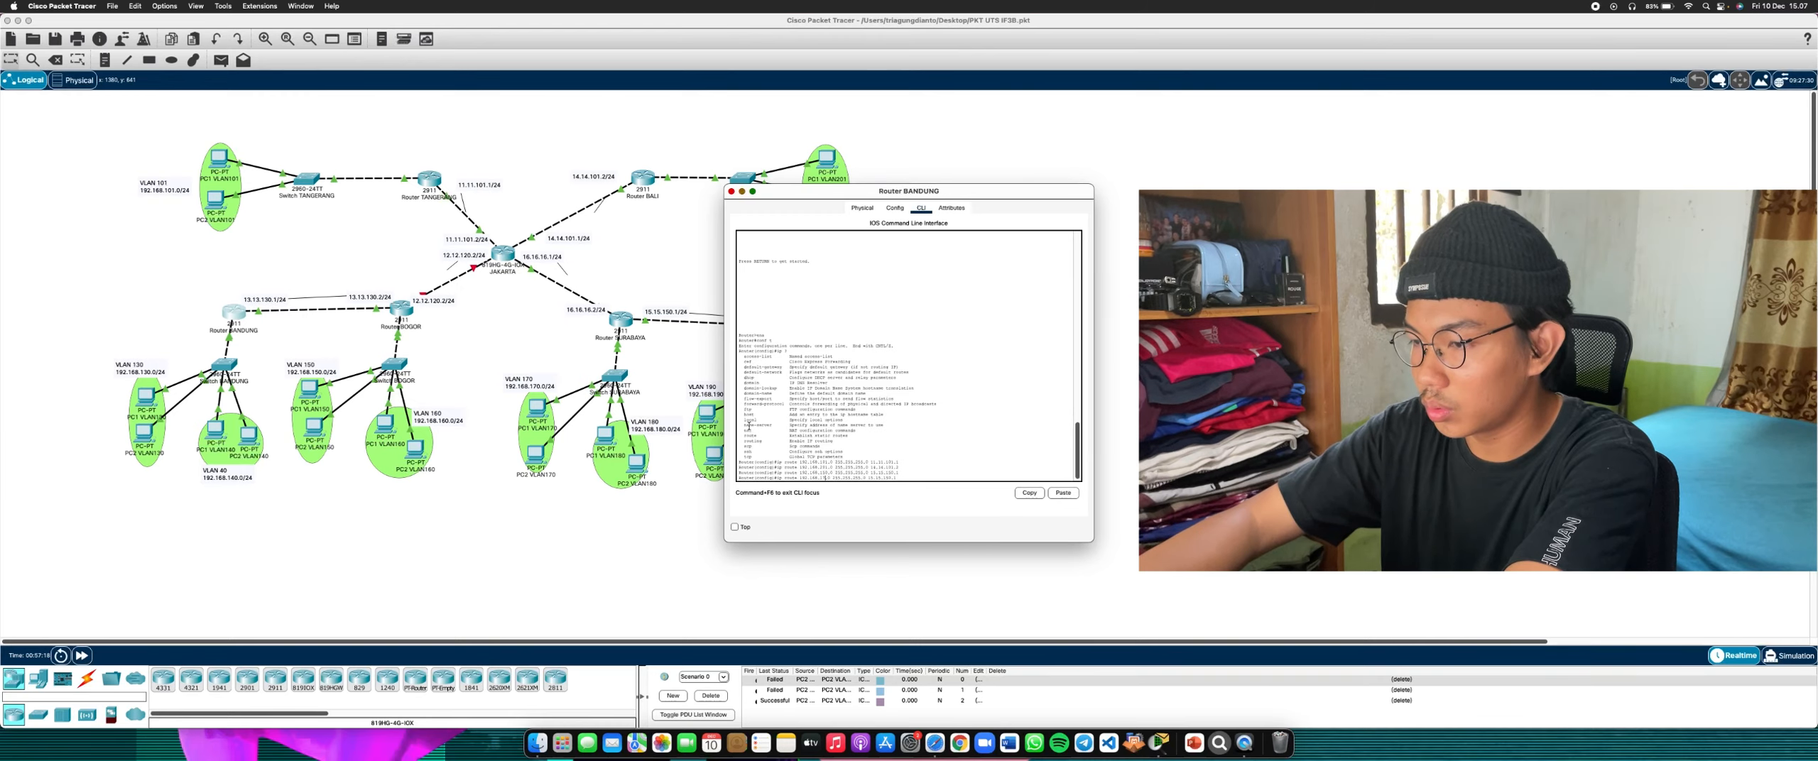
{"action": "key", "text": "Return"}
{"action": "key", "text": "Up"}
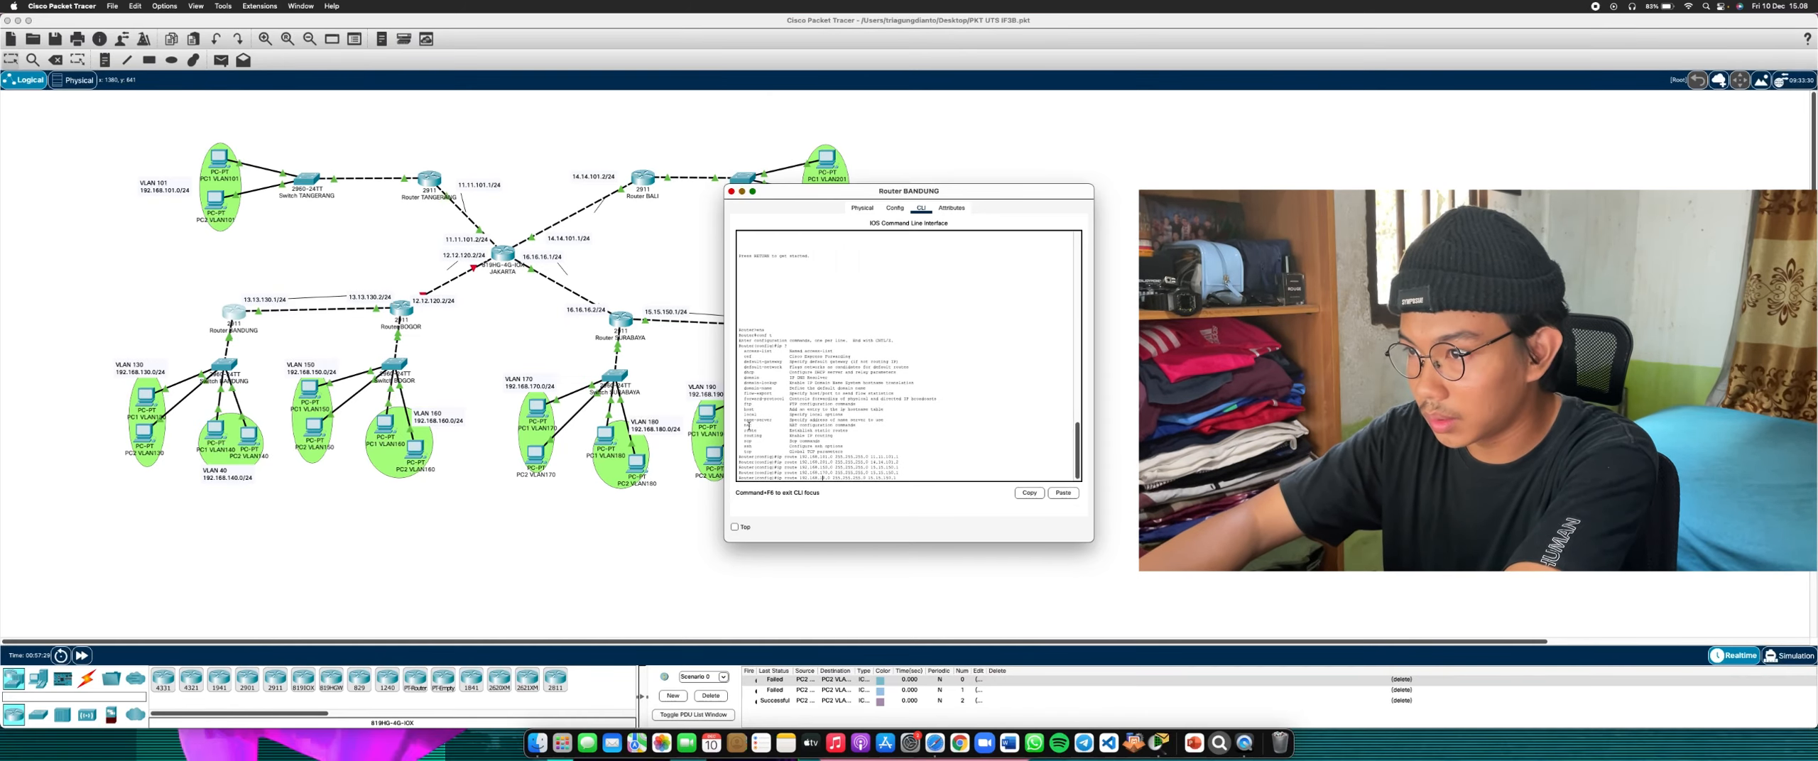
{"action": "type", "text": "80"}
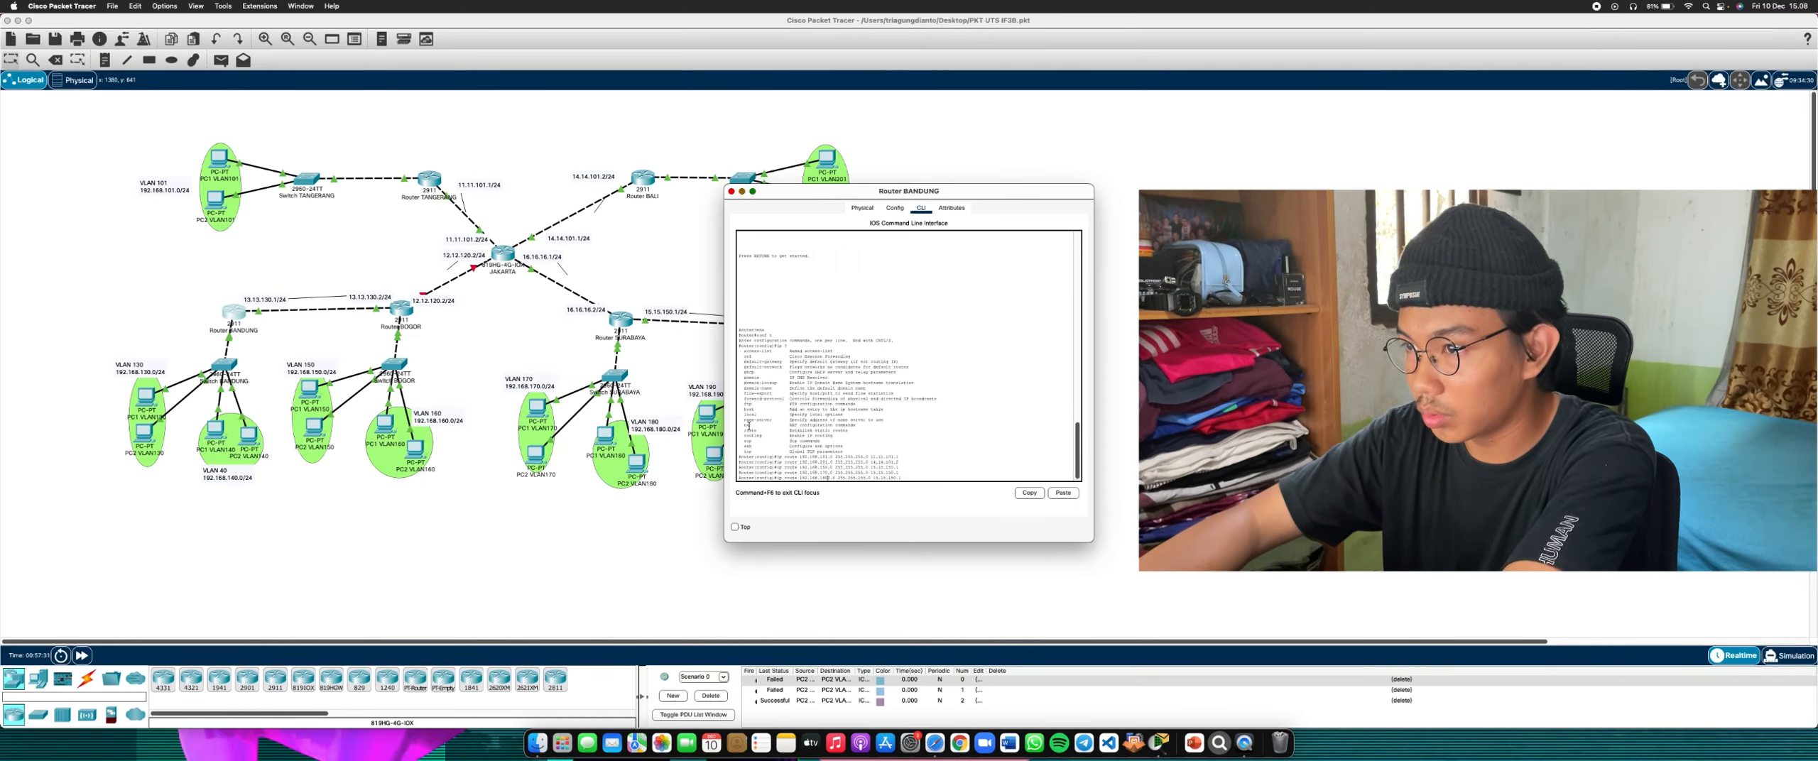
{"action": "key", "text": "Return"}
Add a static route on Router BANDUNG with the next hop's last octet set to 2
{"action": "key", "text": "Up"}
{"action": "key", "text": "BackSpace"}
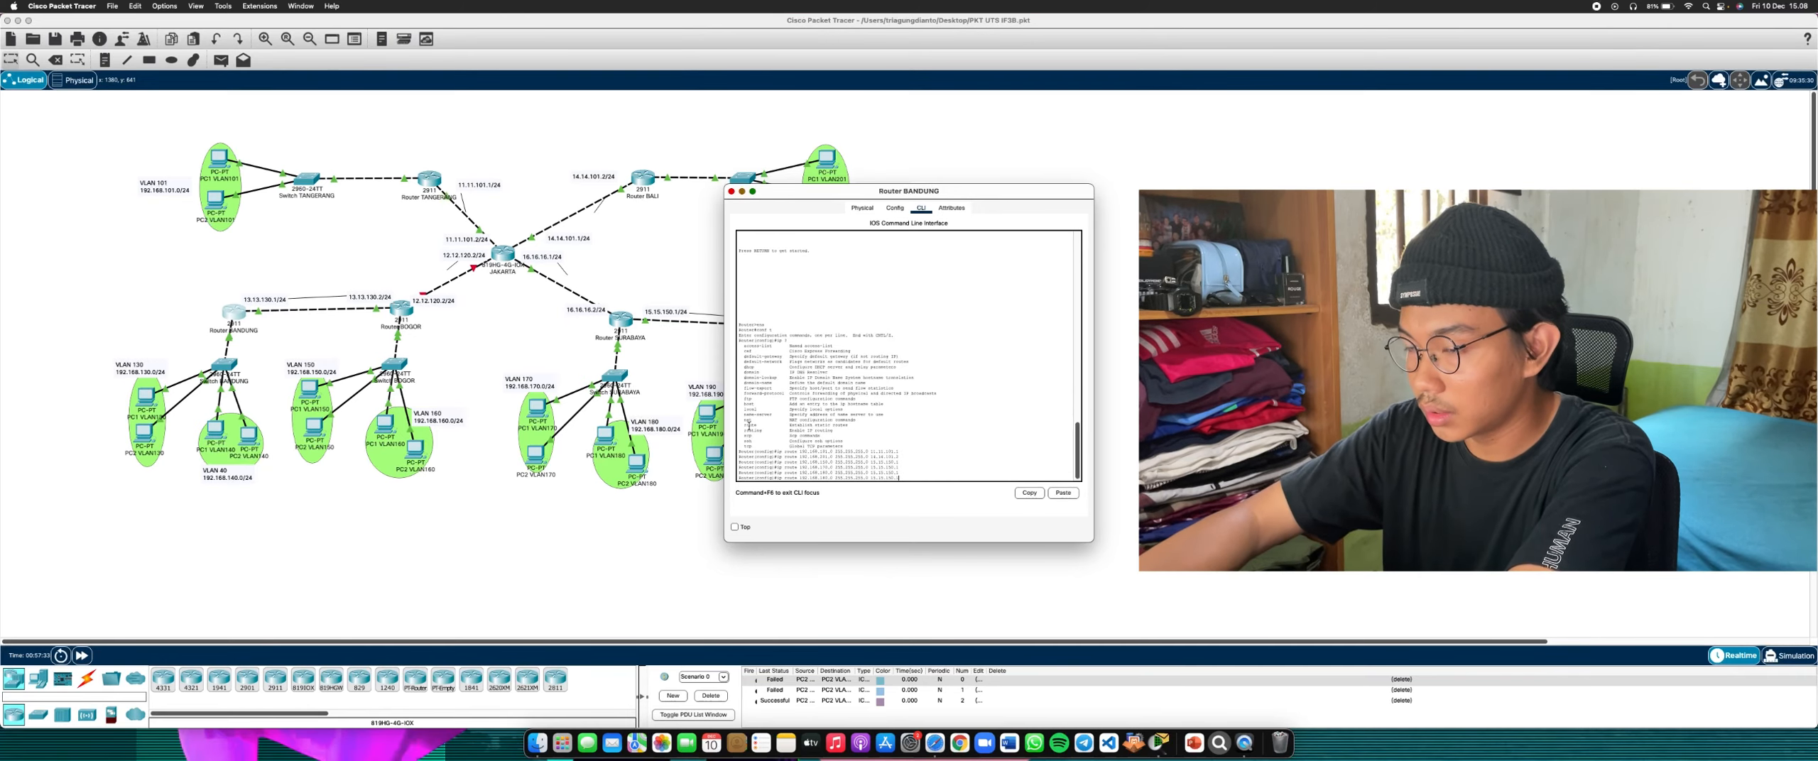
{"action": "type", "text": "2"}
{"action": "key", "text": "Left"}
{"action": "key", "text": "Left"}
{"action": "key", "text": "Left"}
{"action": "key", "text": "Left"}
{"action": "key", "text": "Left"}
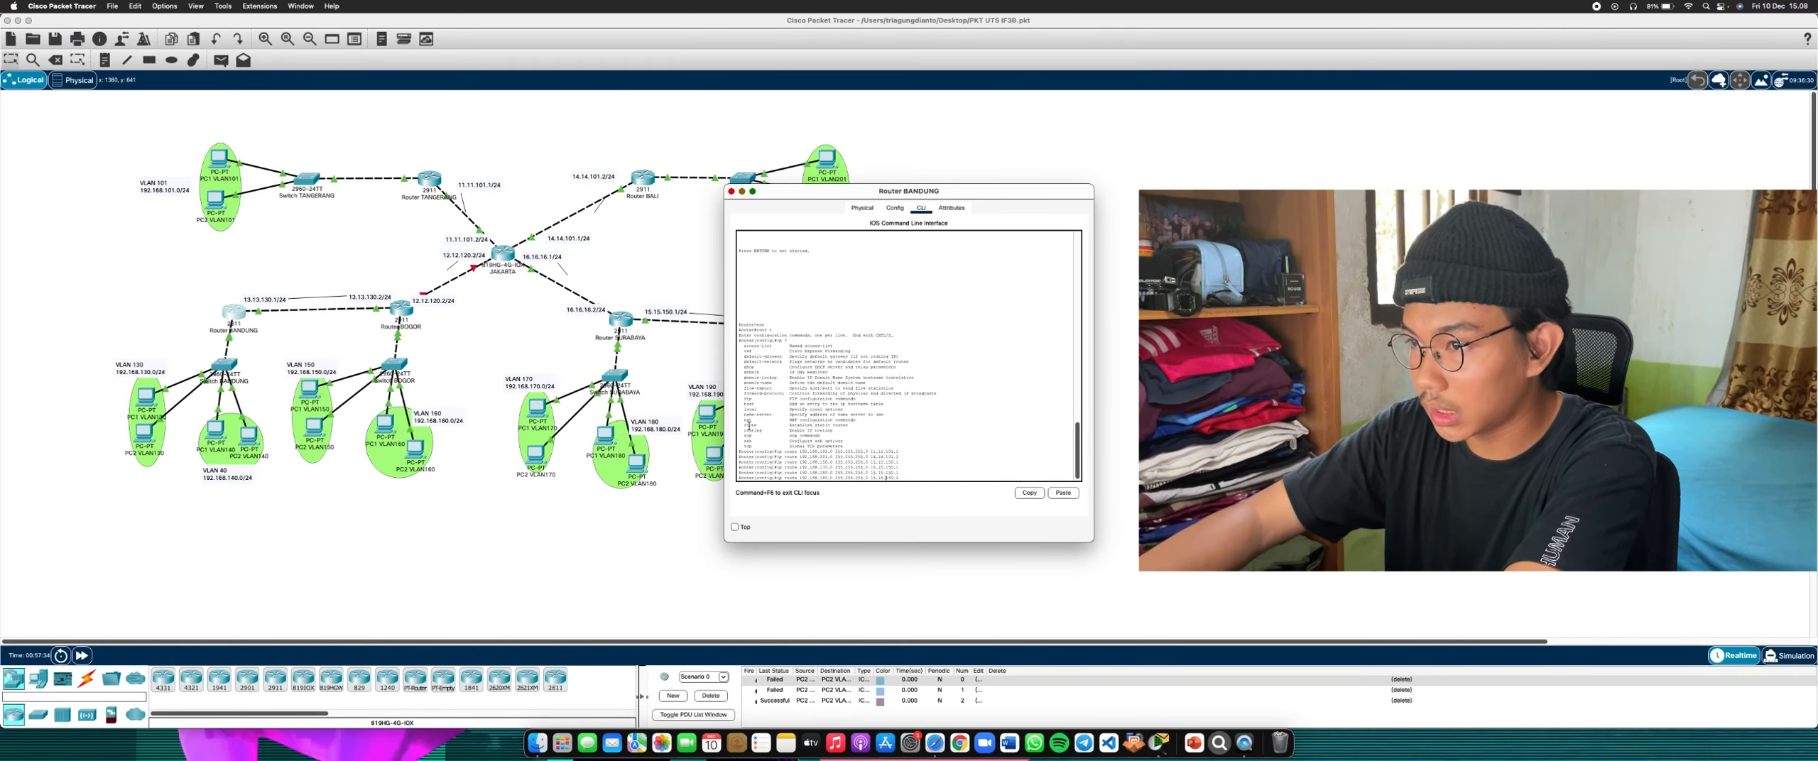
{"action": "key", "text": "Left"}
{"action": "key", "text": "Left"}
{"action": "key", "text": "Left"}
{"action": "key", "text": "Left"}
{"action": "key", "text": "Left"}
{"action": "key", "text": "Left"}
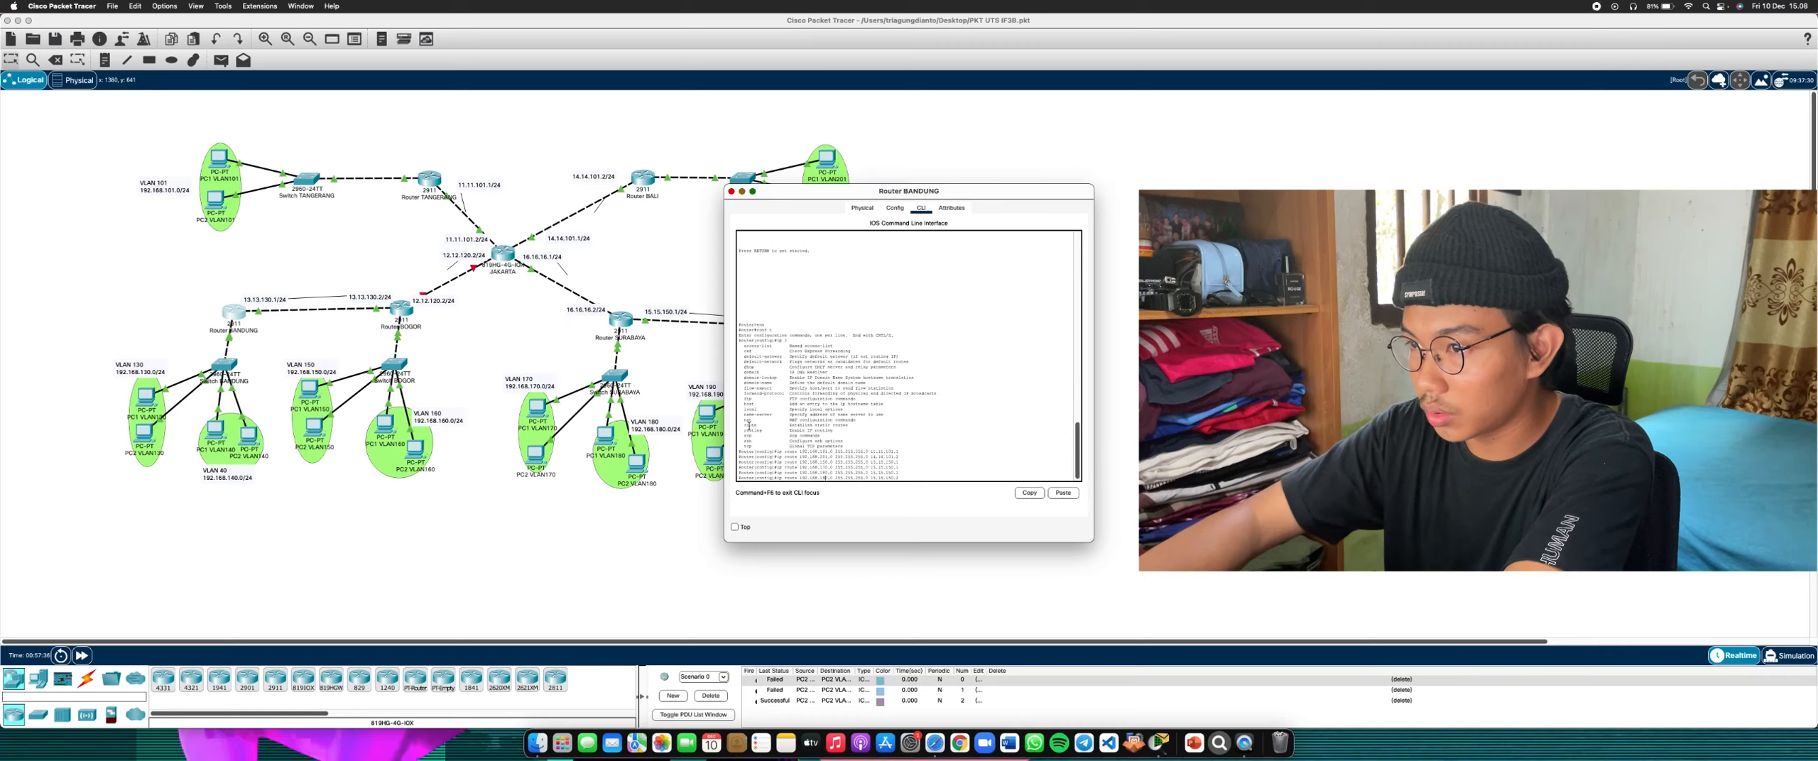
{"action": "key", "text": "Return"}
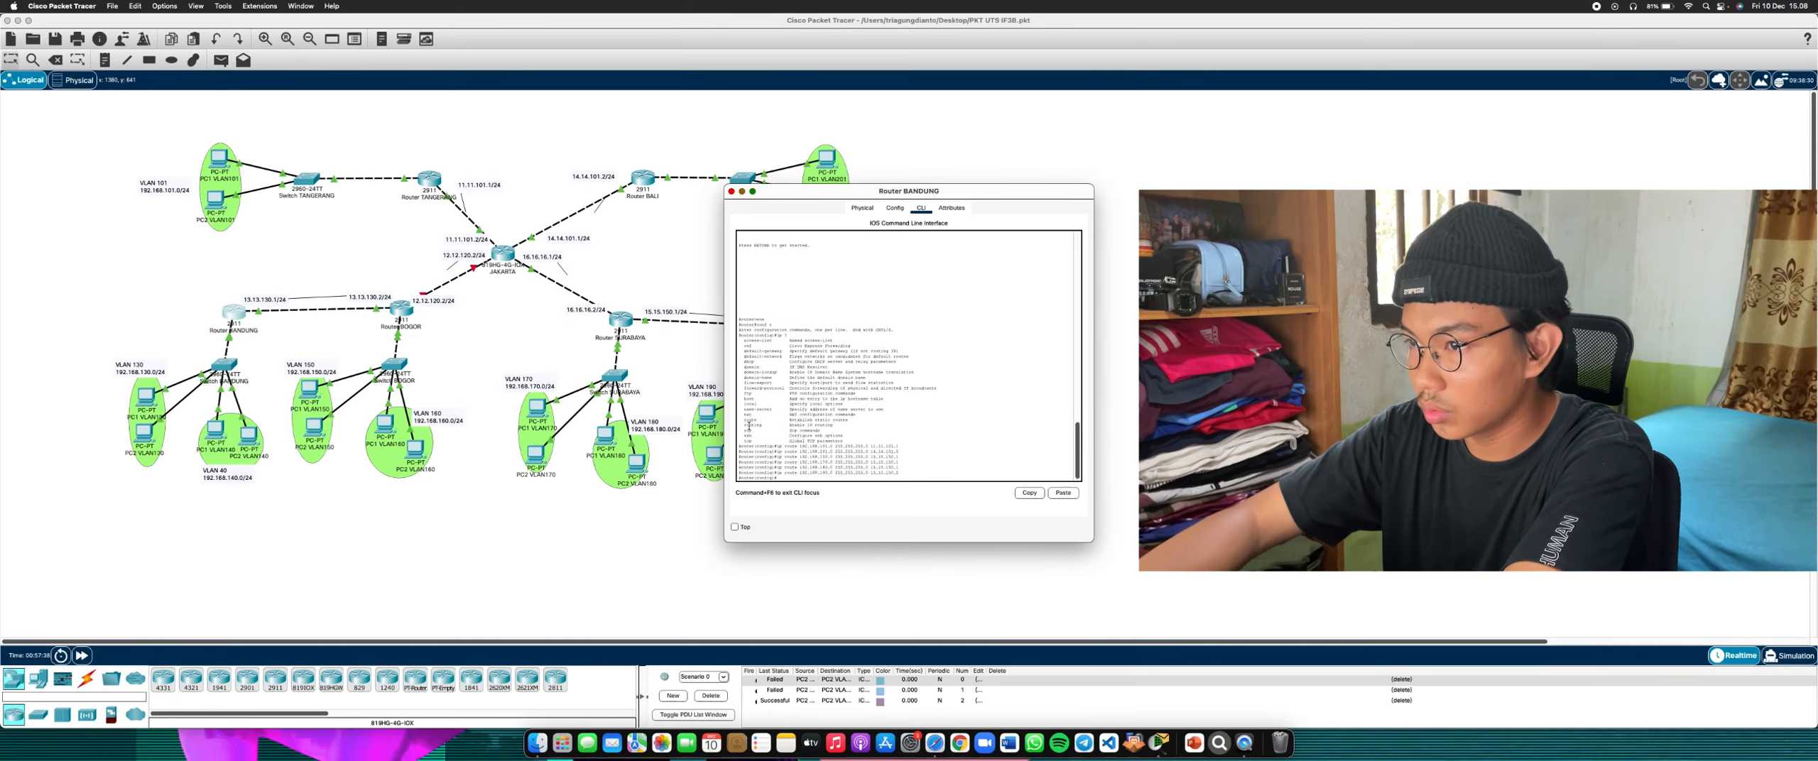
Add one last static route on Router BANDUNG, exit global configuration mode and close the router's window
{"action": "key", "text": "Up"}
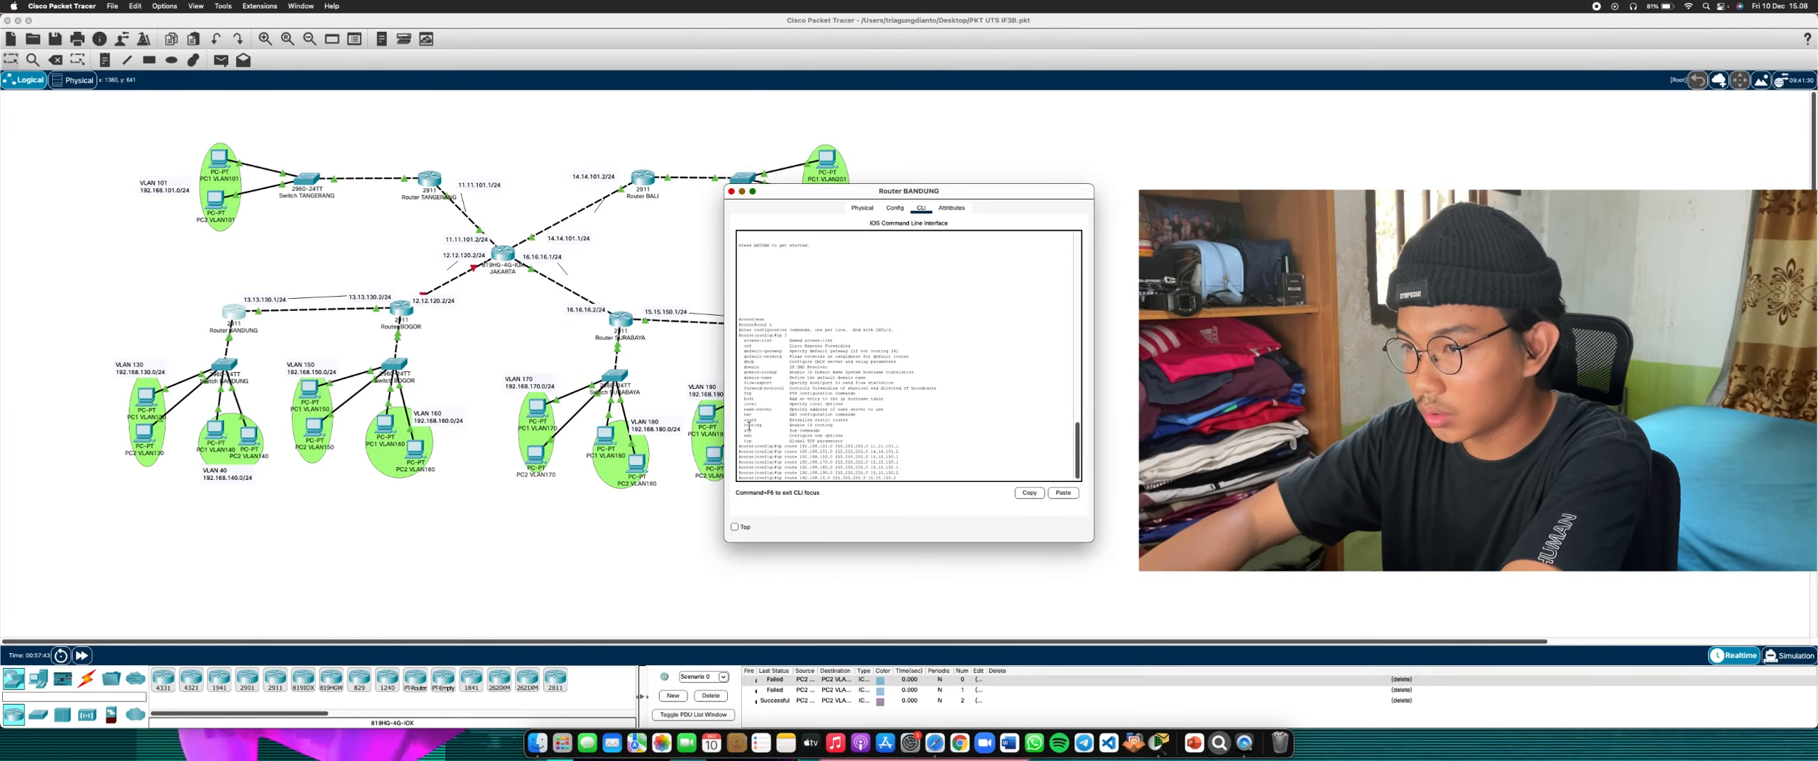
{"action": "key", "text": "Return"}
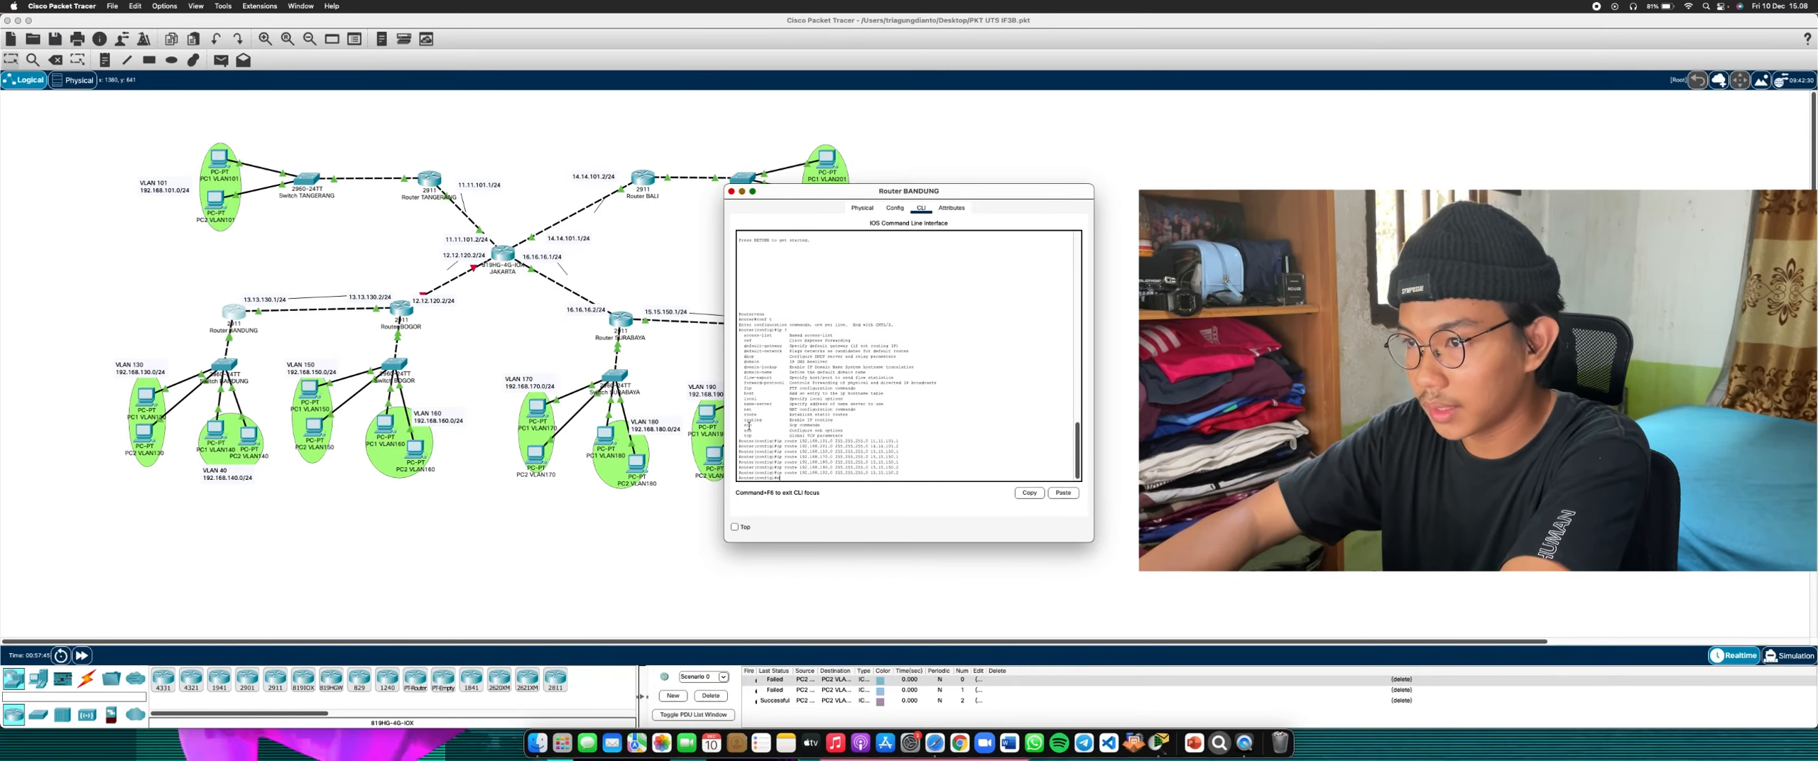
{"action": "type", "text": "ex"}
{"action": "key", "text": "Return"}
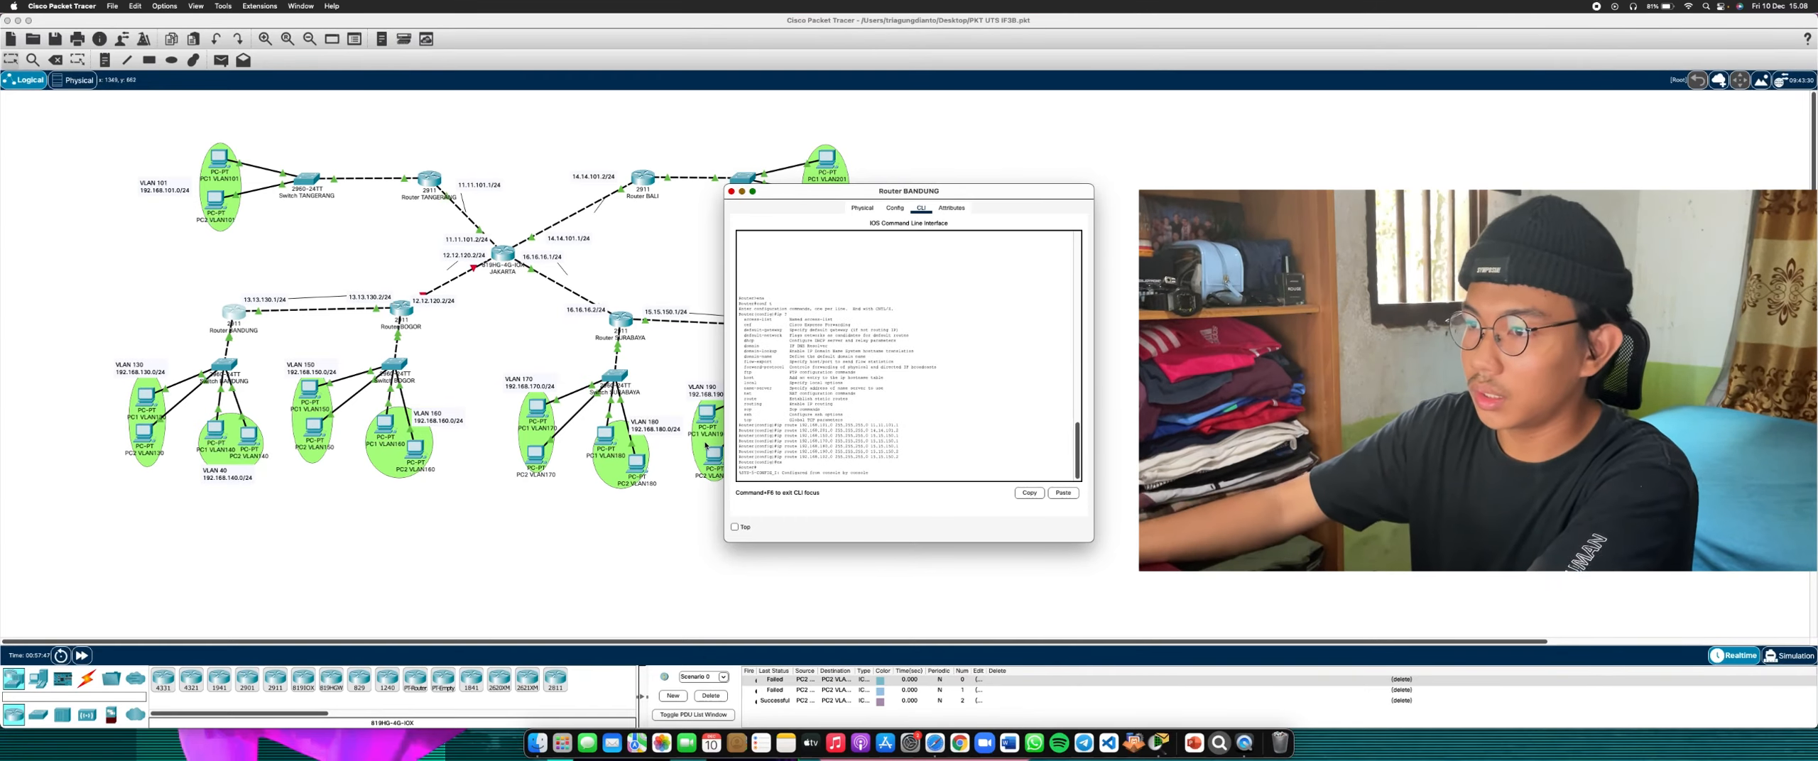
{"action": "key", "text": "super+w"}
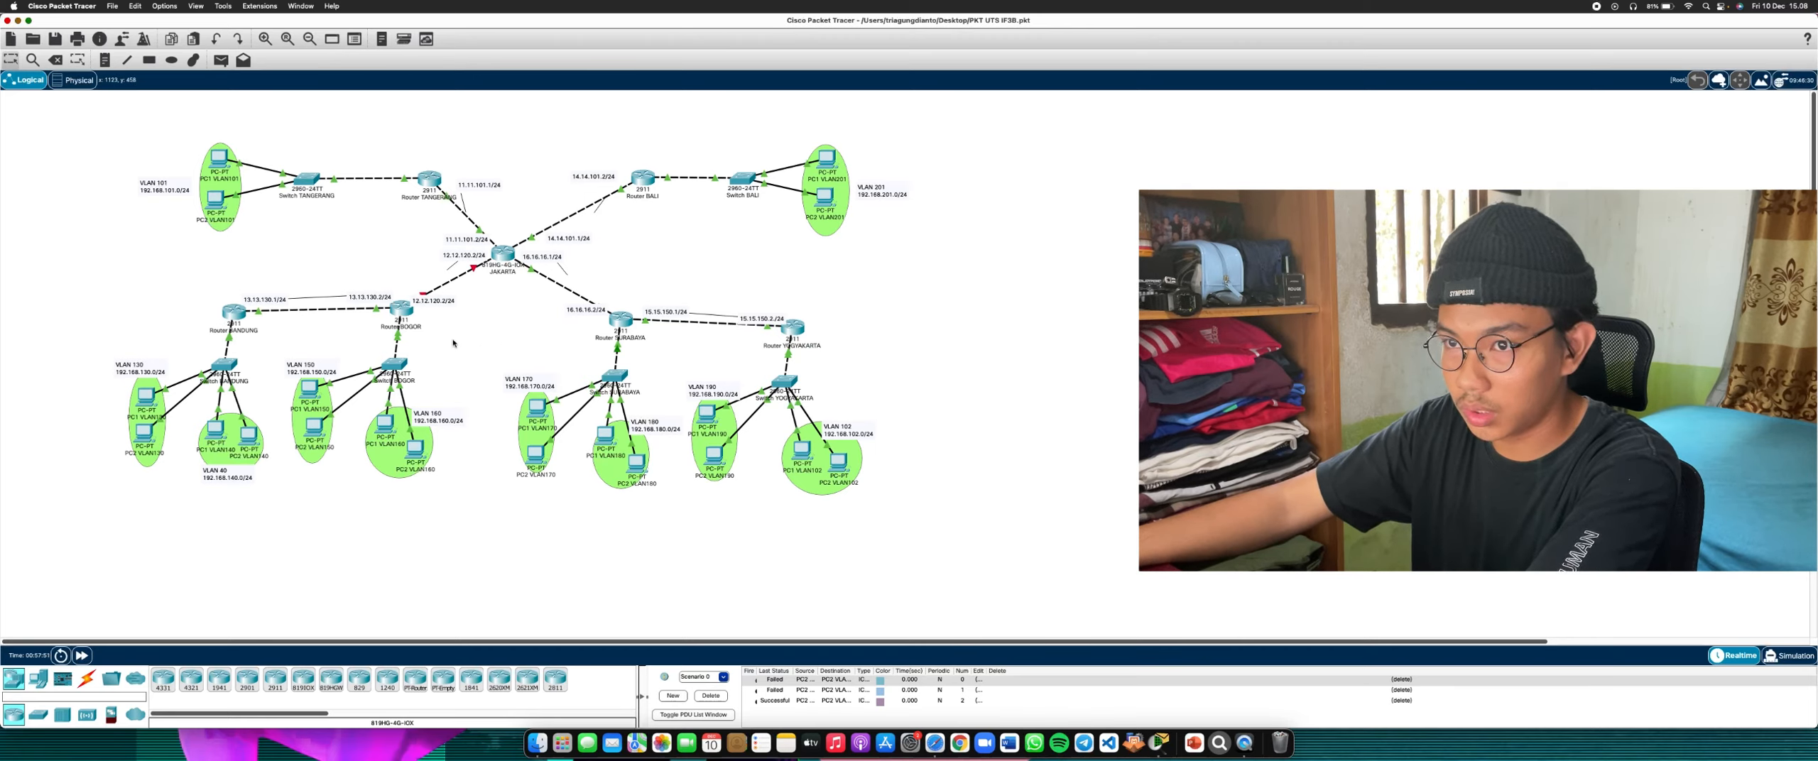
Open Router BOGOR's command line and enter global configuration mode
{"action": "left_click", "coordinate": [402, 310]}
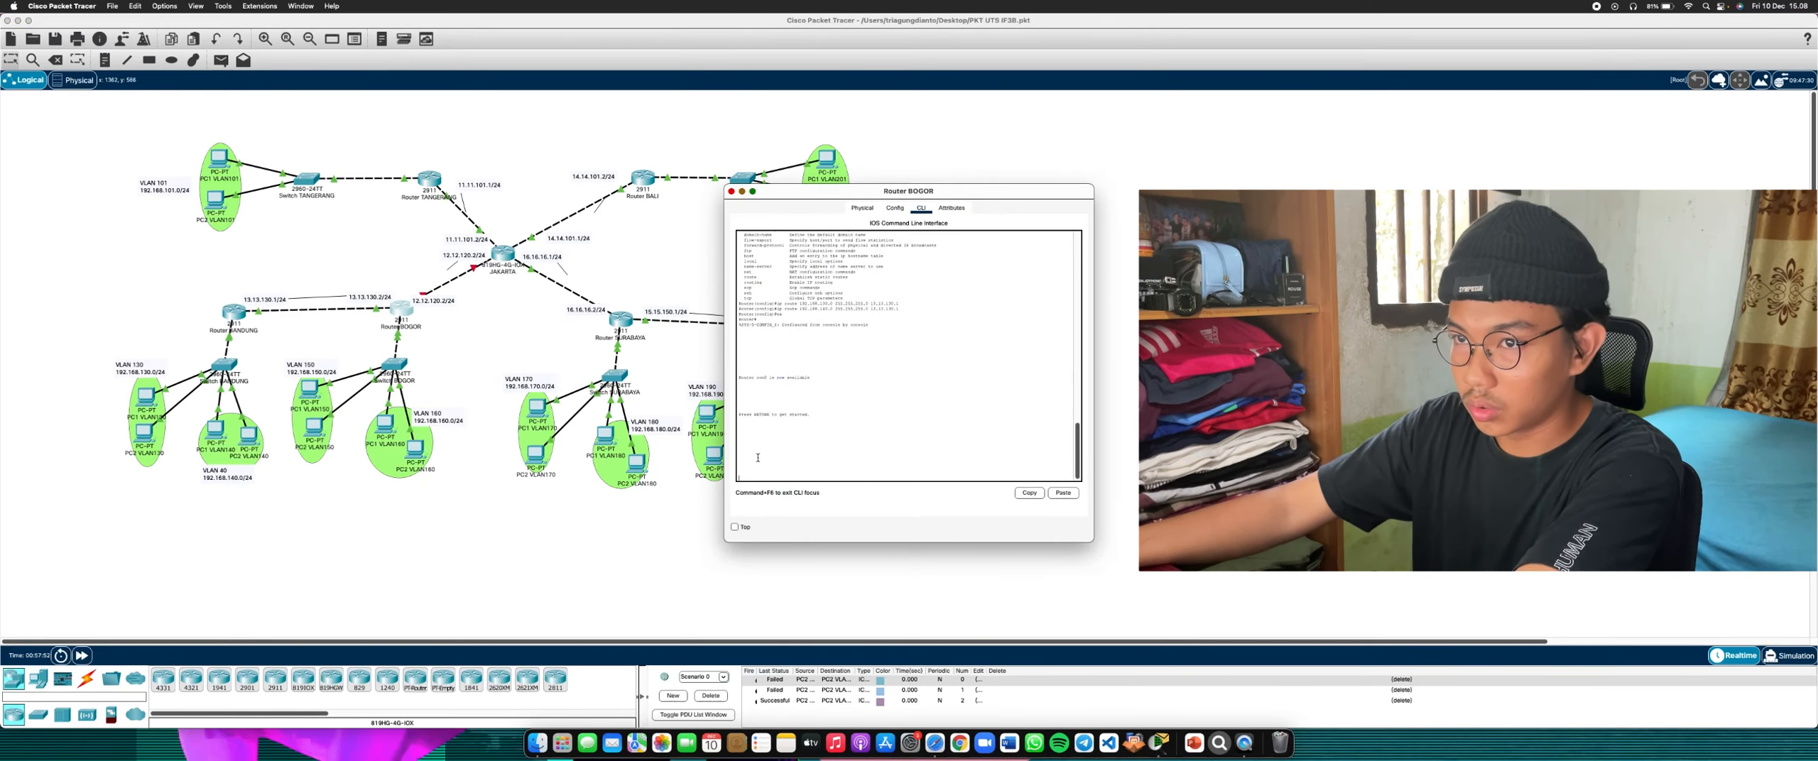
{"action": "key", "text": "Return"}
{"action": "type", "text": "er>ena"}
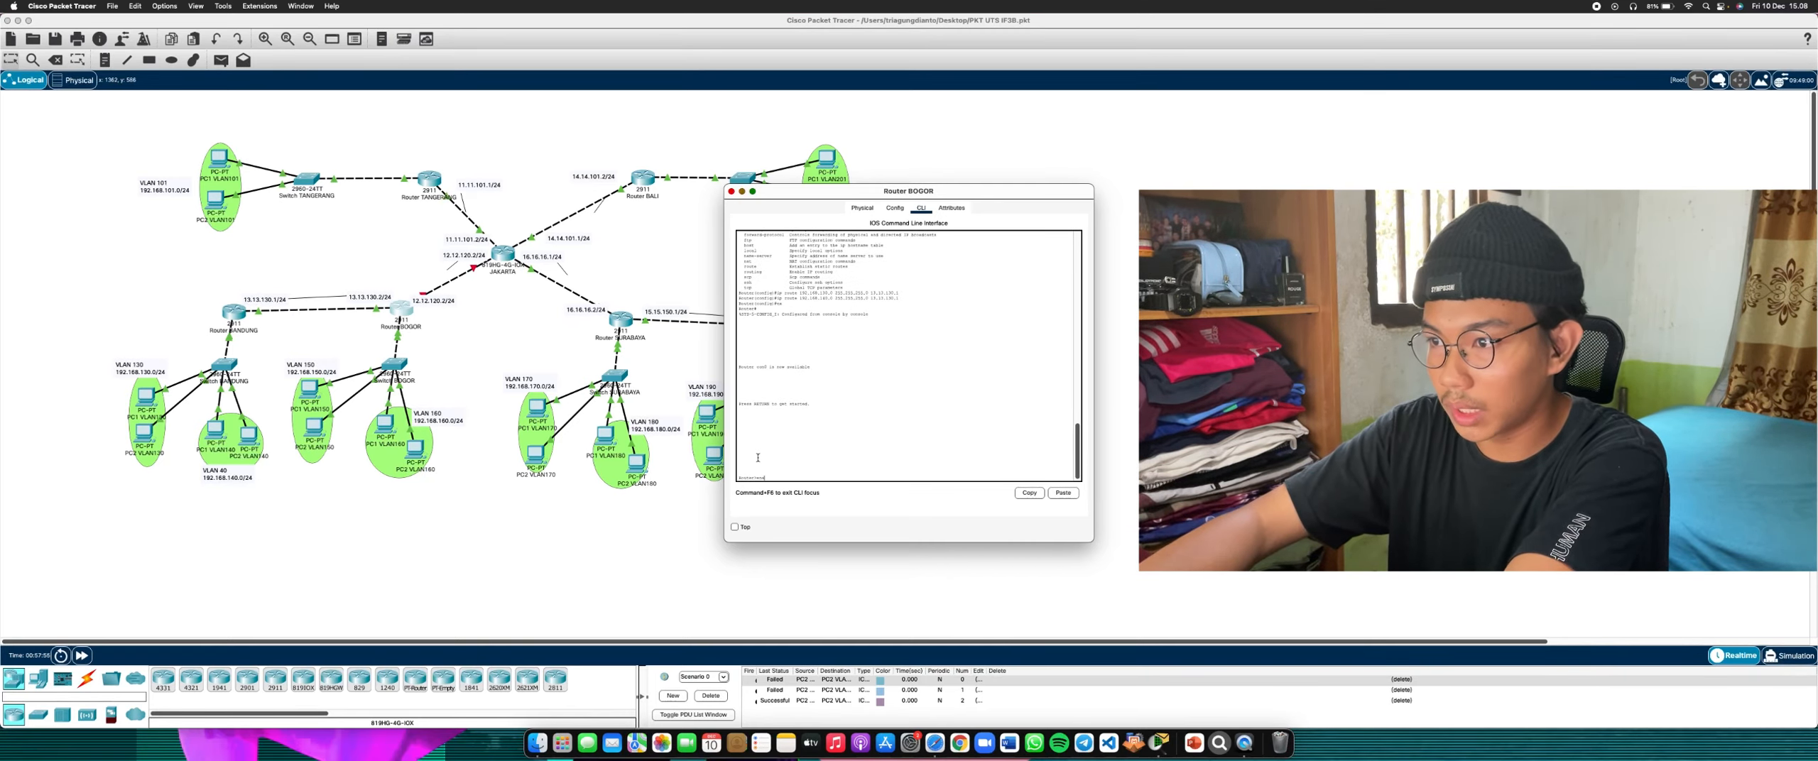
{"action": "key", "text": "Return"}
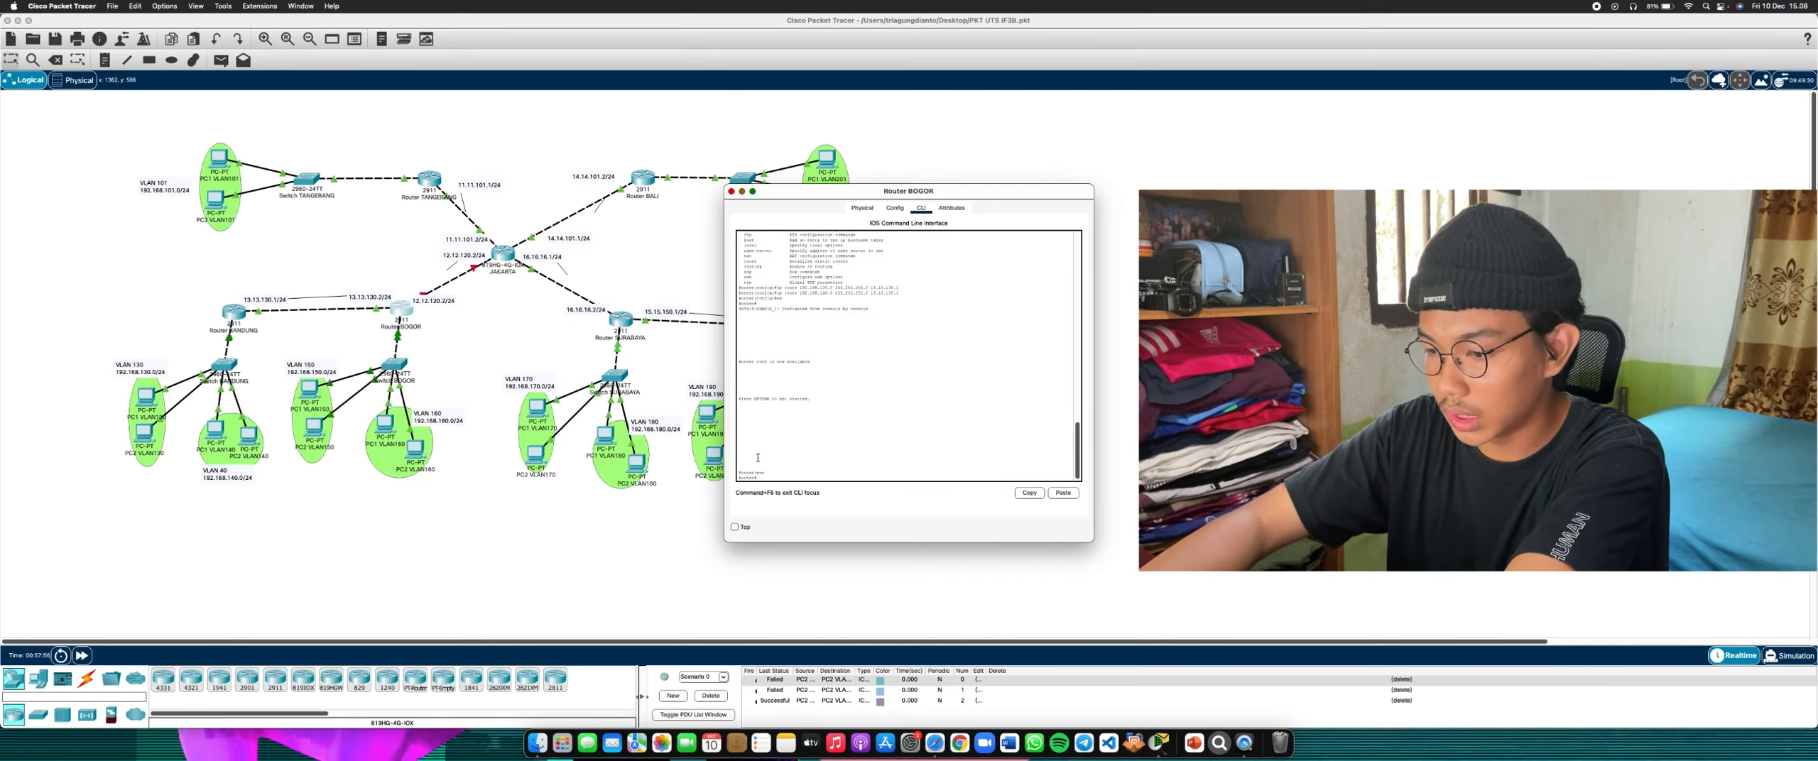
{"action": "type", "text": "conf t"}
{"action": "key", "text": "Return"}
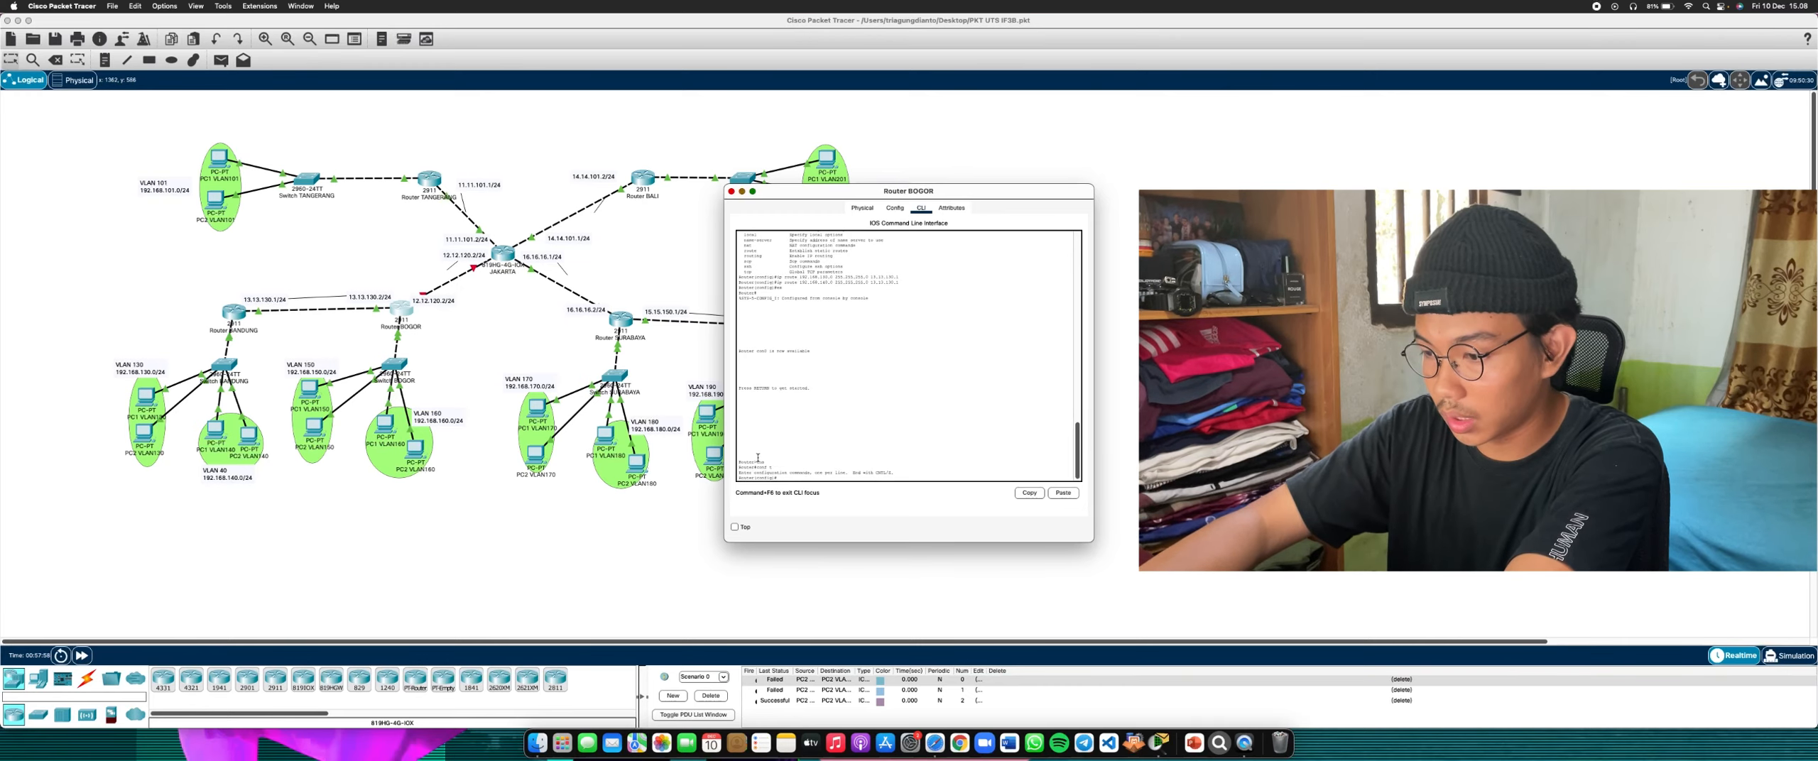
Add a static route on Router BOGOR to 192.168.101.0 with mask 255.255.255.0 and next hop 11.11.101.1
{"action": "type", "text": "ip ?"}
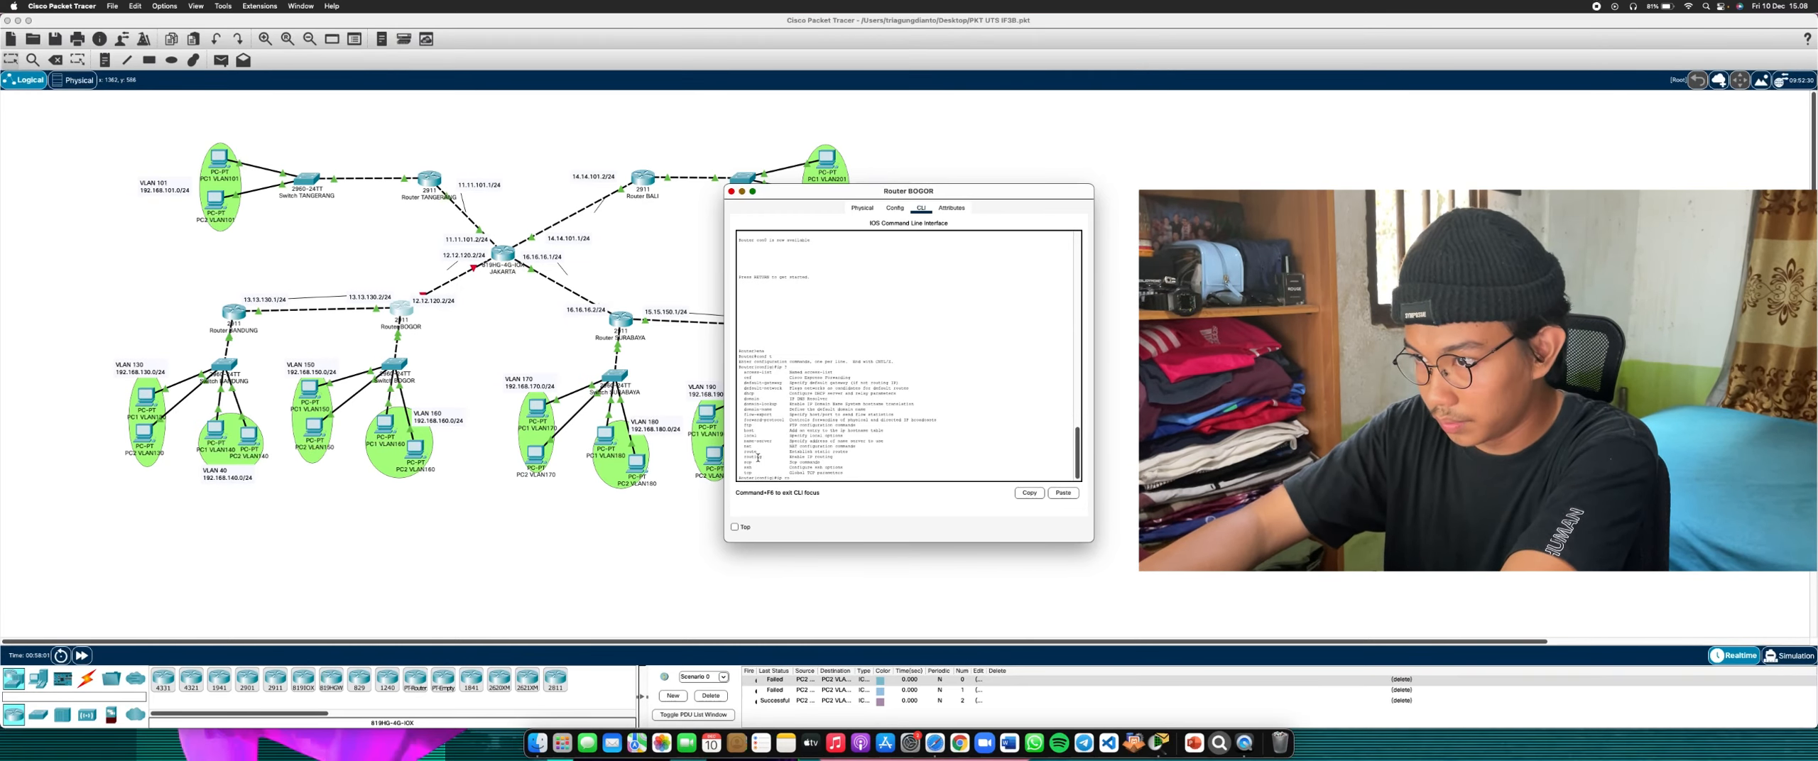
{"action": "type", "text": "route"}
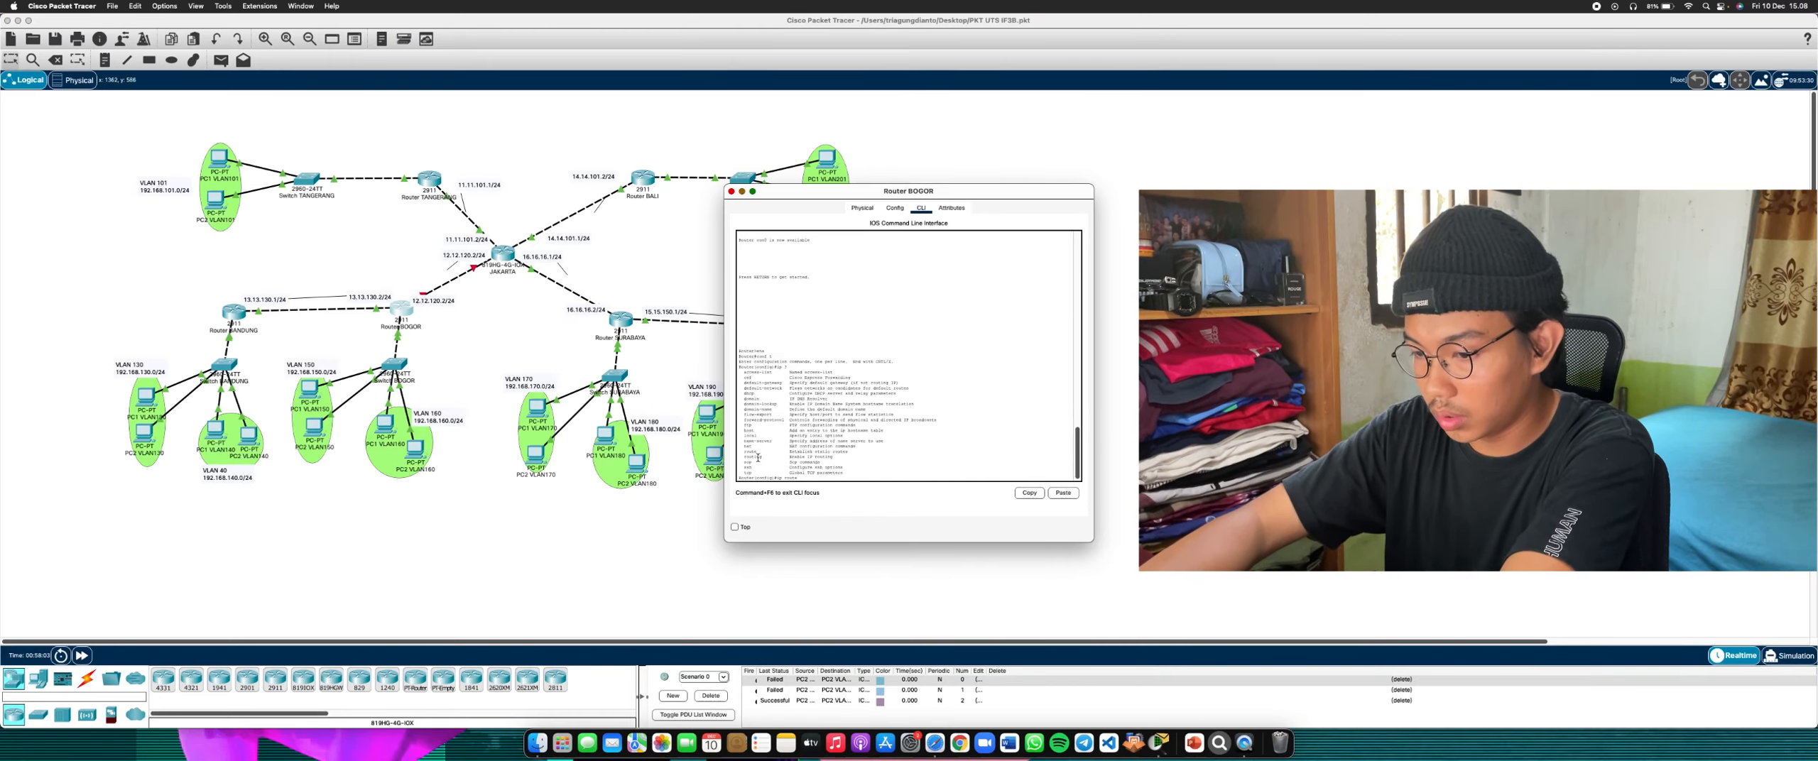
{"action": "type", "text": " 192.168.101"}
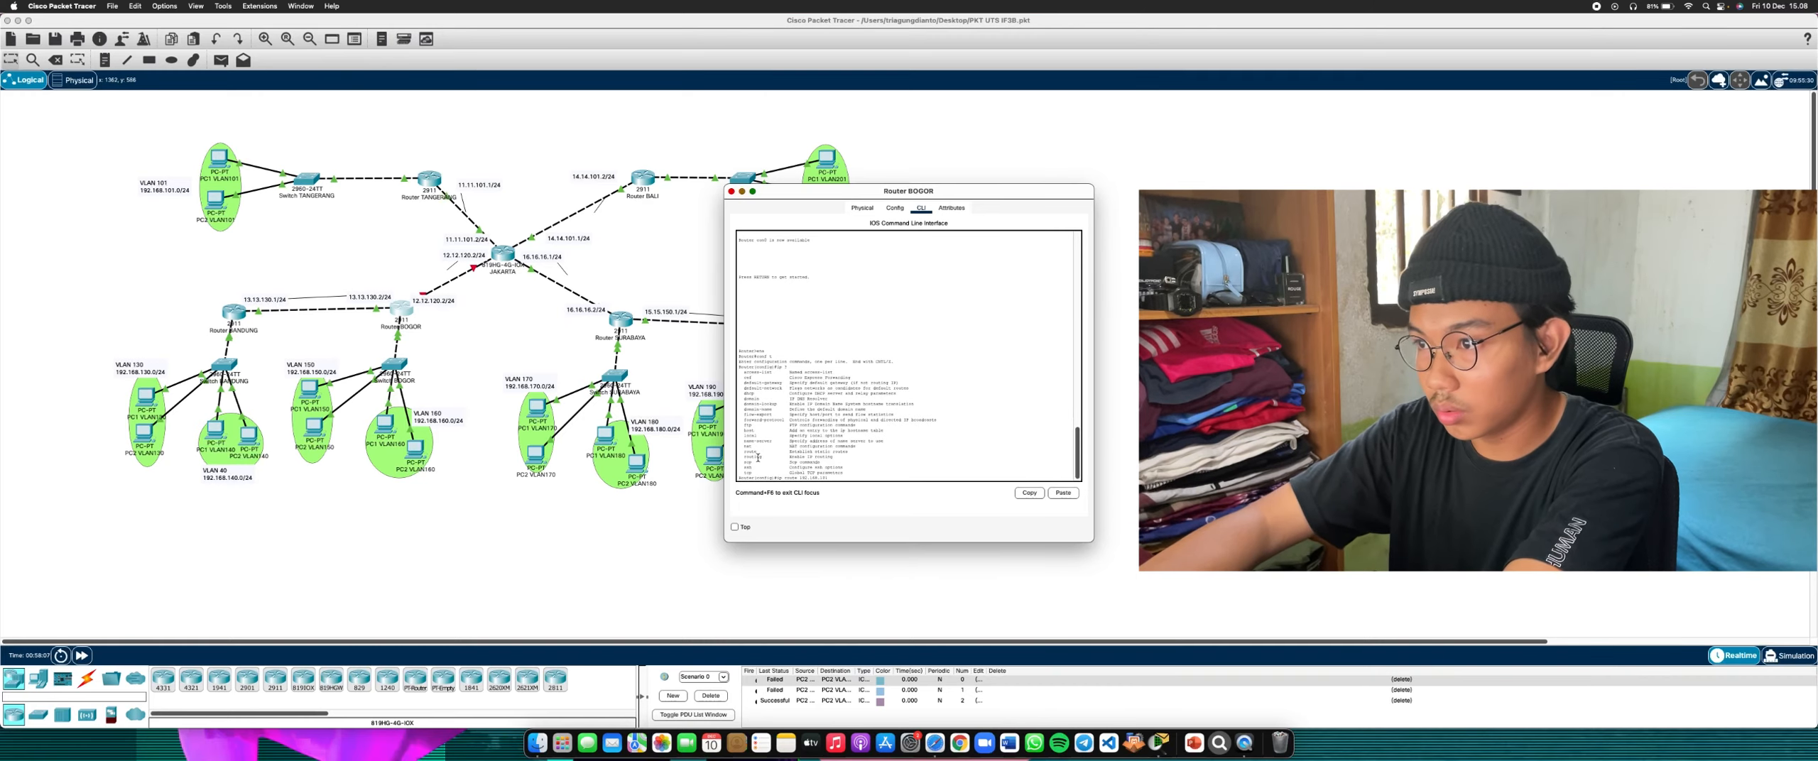
{"action": "type", "text": "55.0 "}
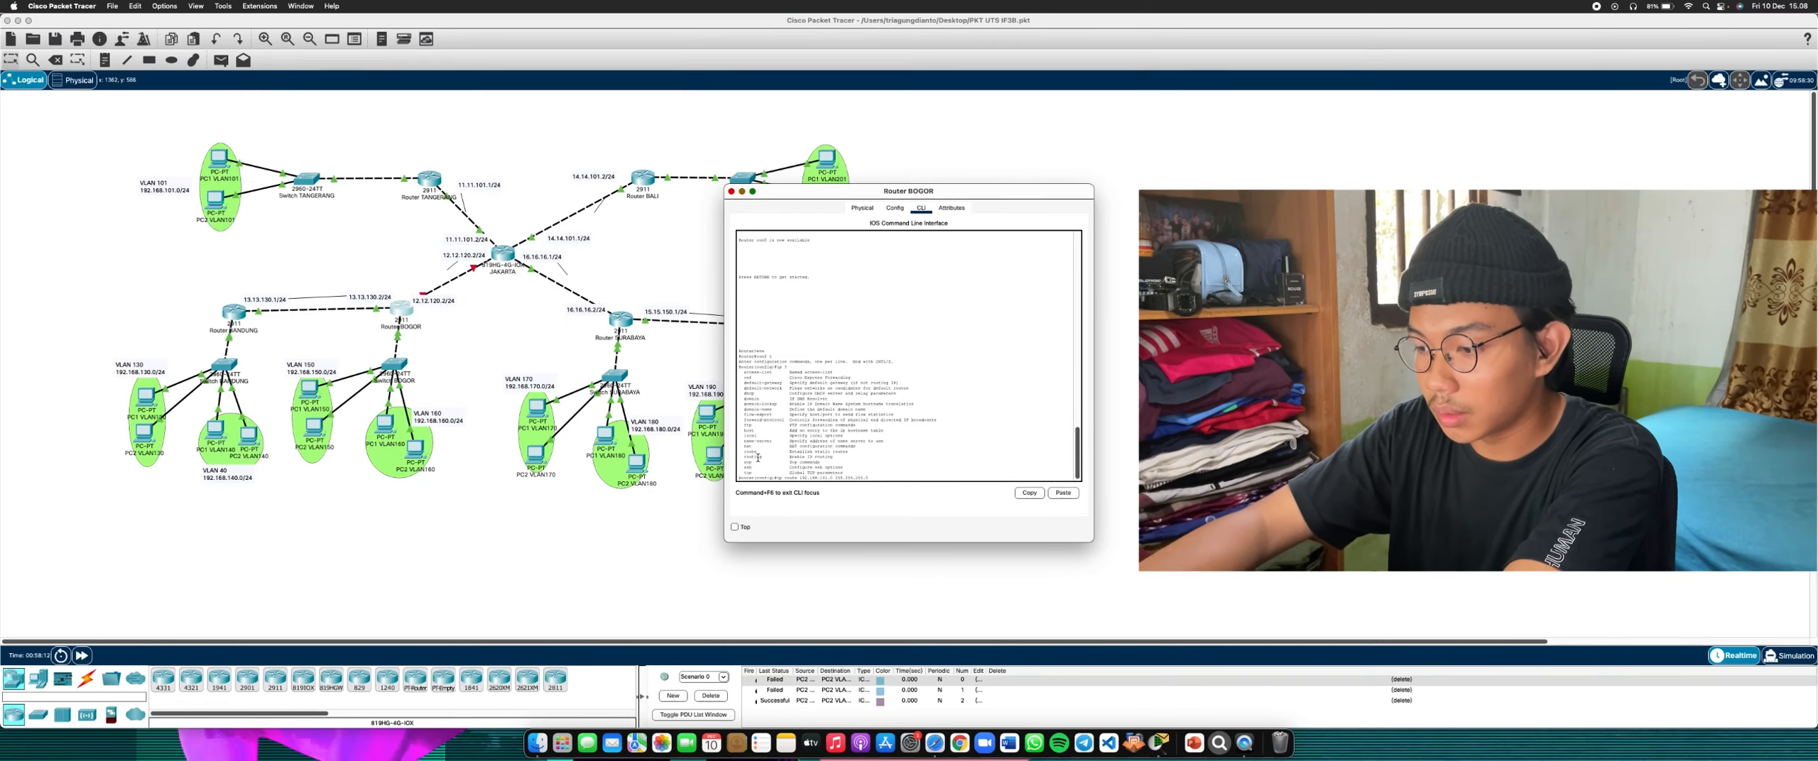
{"action": "type", "text": "11.11.101.1"}
{"action": "key", "text": "Return"}
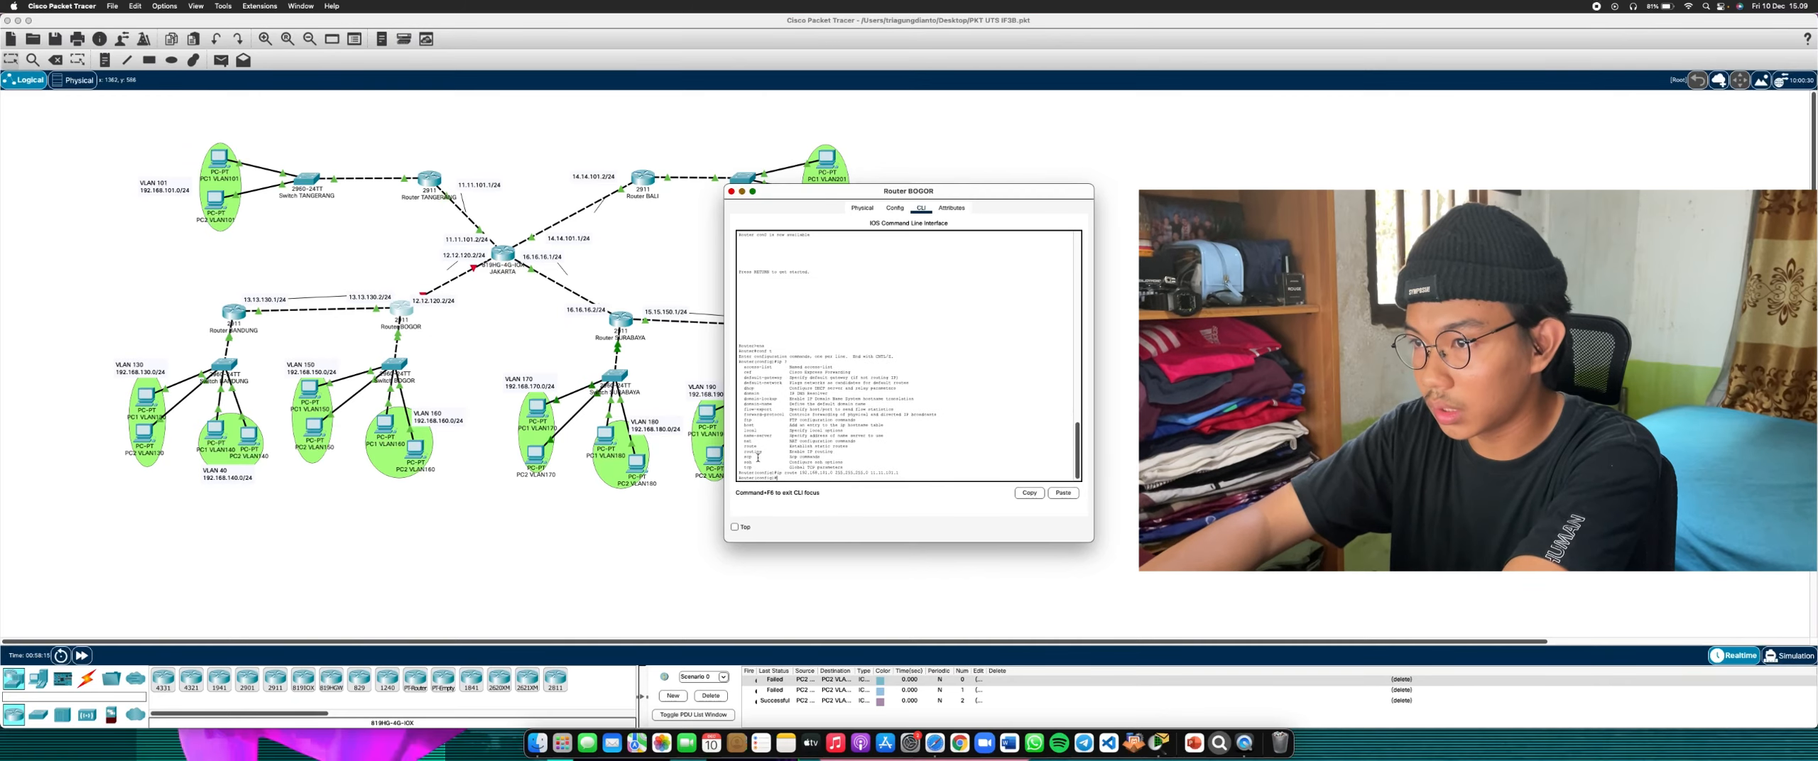
Add a second static route on Router BOGOR with mask 255.255.255.0 by adapting the network and next hop of the previous route
{"action": "key", "text": "Up"}
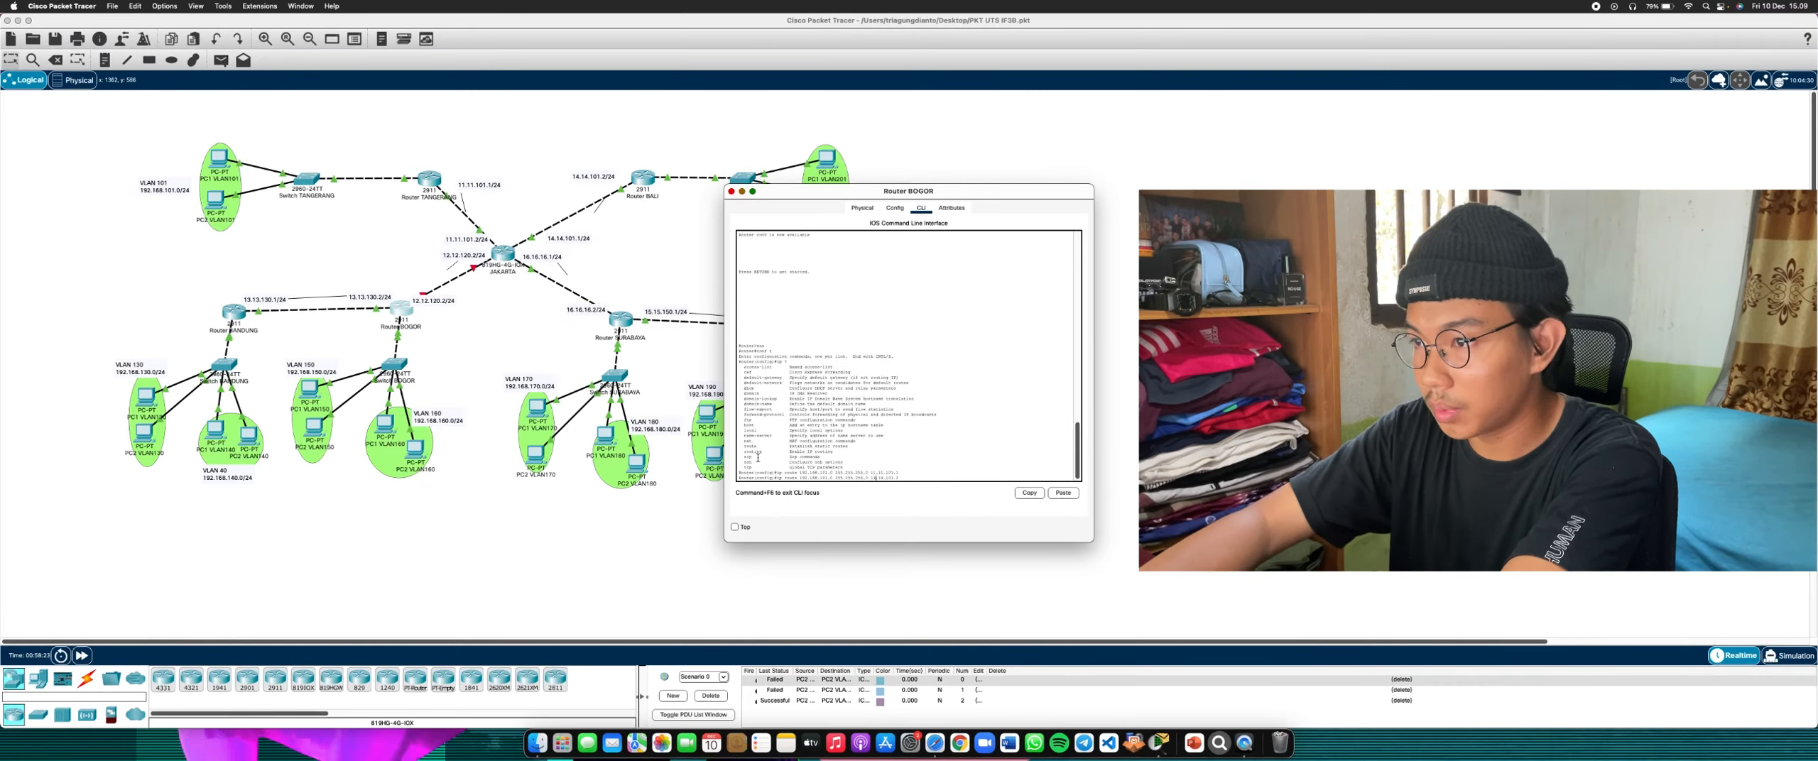
{"action": "key", "text": "Left"}
{"action": "key", "text": "Left"}
{"action": "key", "text": "Left"}
{"action": "key", "text": "Left"}
{"action": "key", "text": "Left"}
{"action": "key", "text": "Left"}
{"action": "key", "text": "Left"}
{"action": "key", "text": "Left"}
{"action": "key", "text": "Left"}
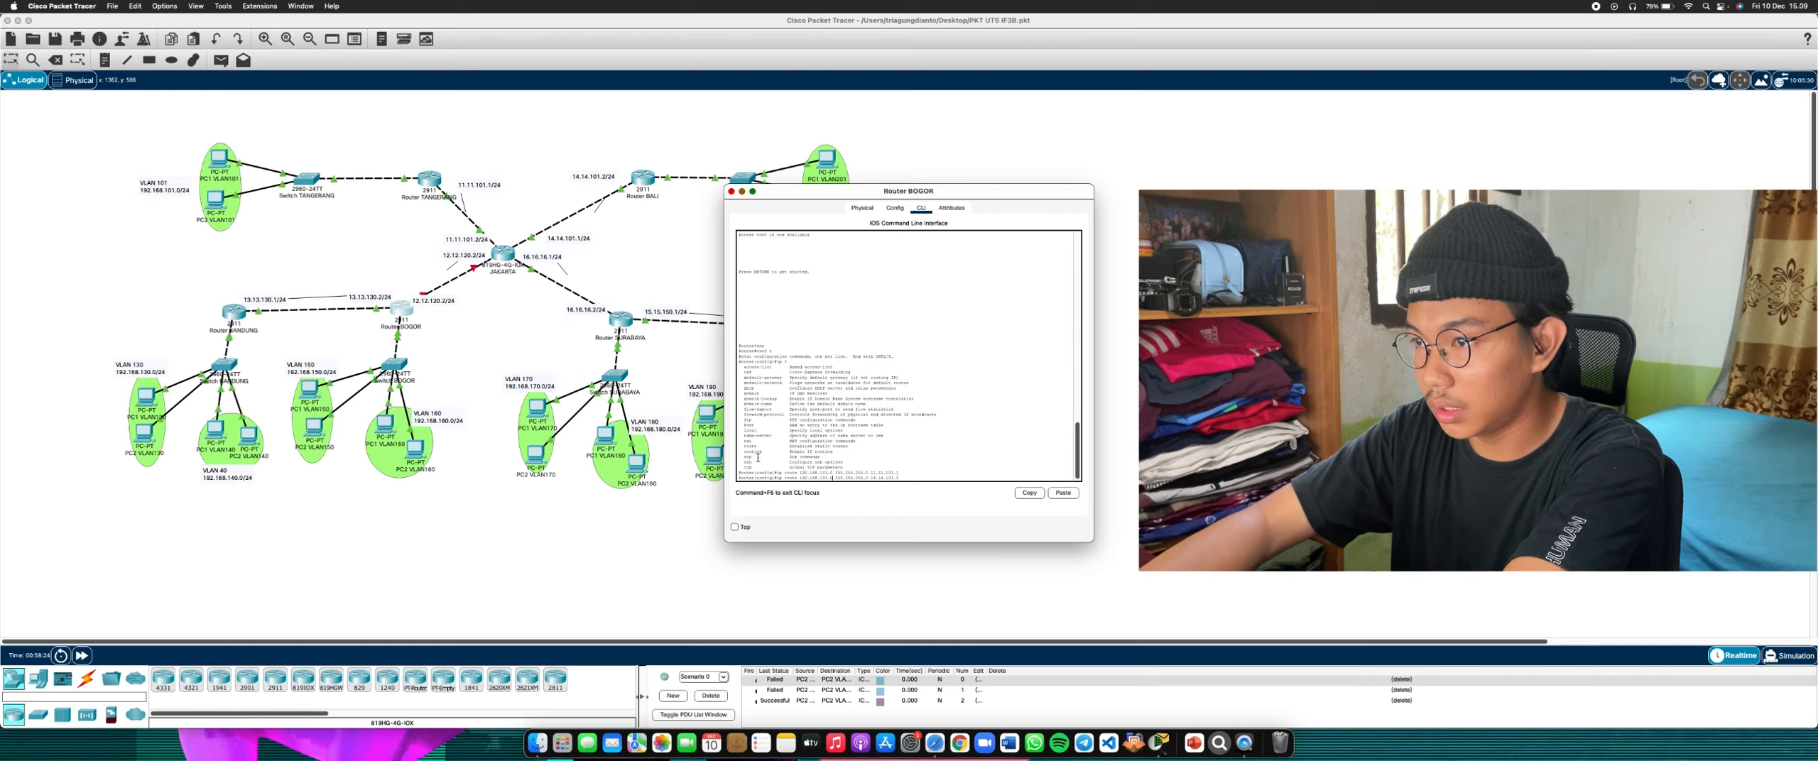
{"action": "key", "text": "BackSpace"}
{"action": "key", "text": "BackSpace"}
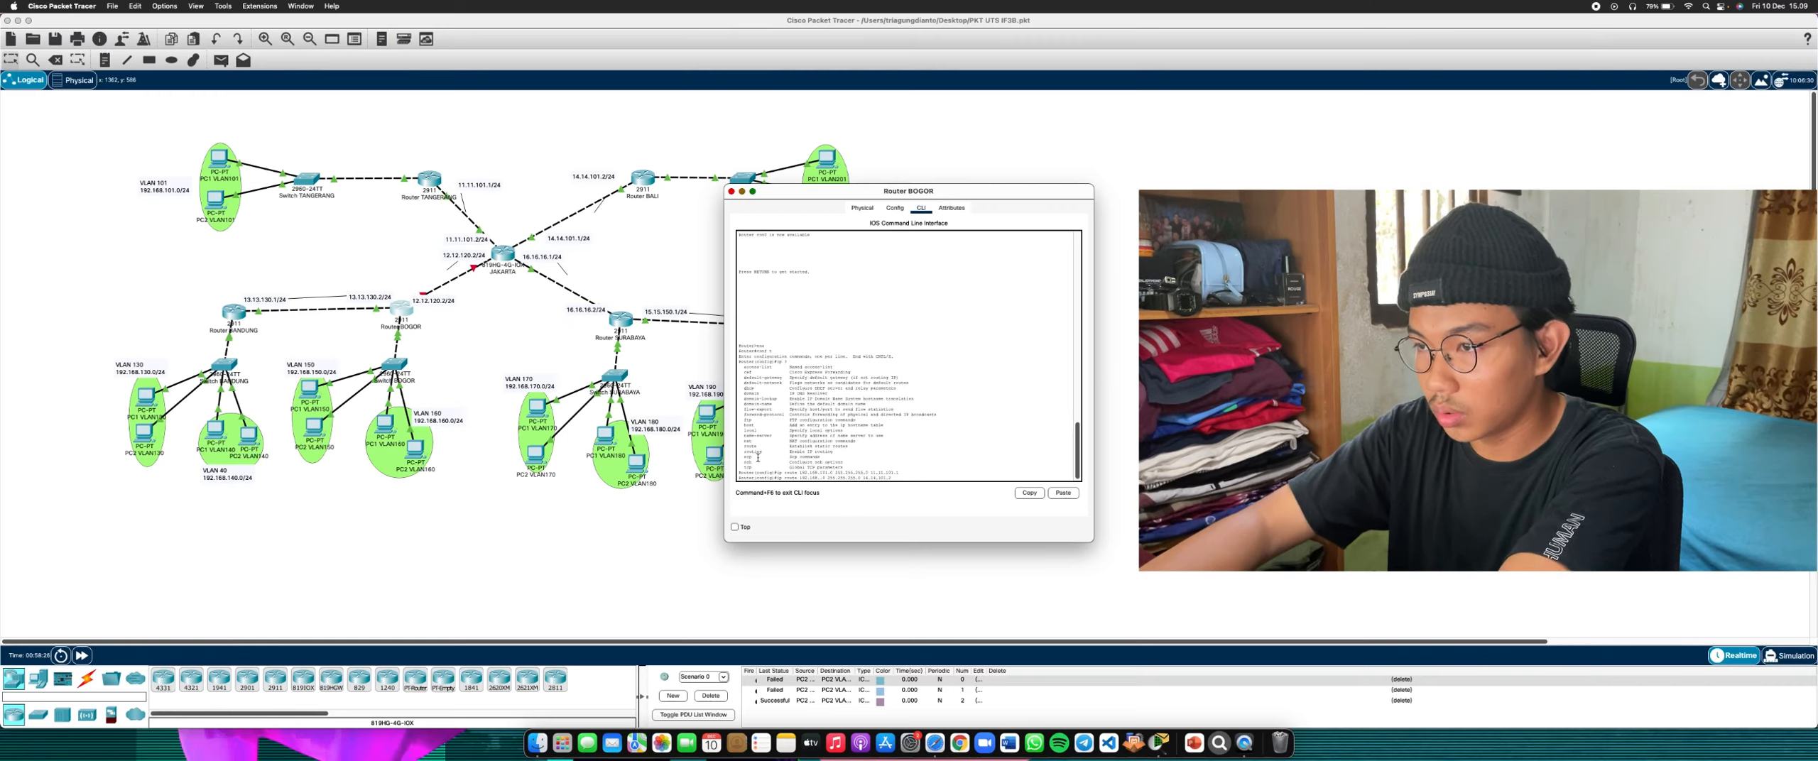
{"action": "key", "text": "Return"}
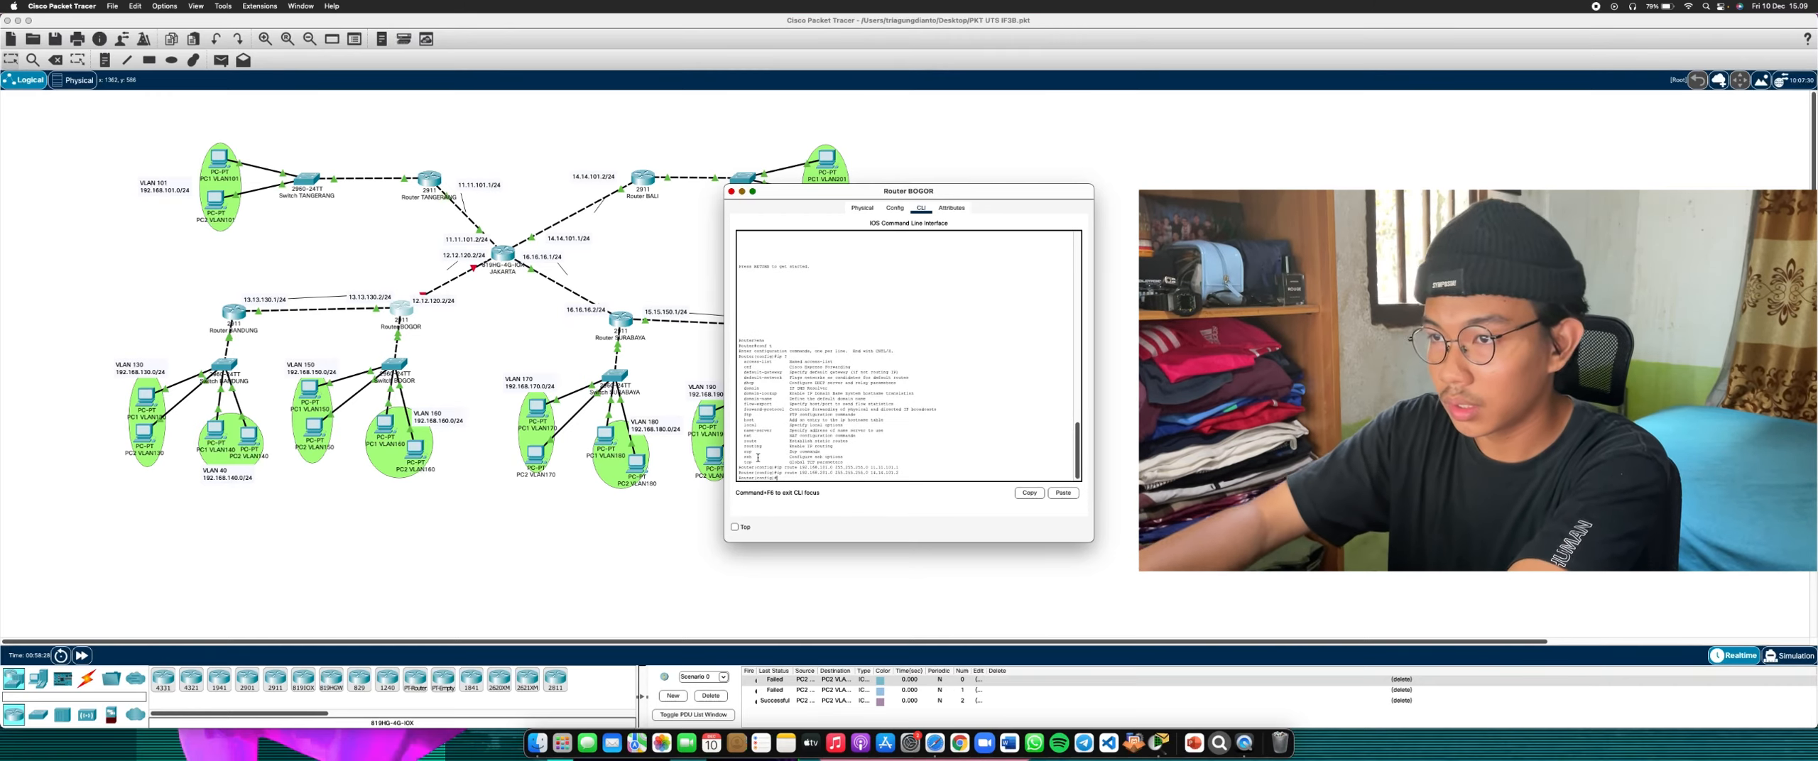
Add a static route on Router BOGOR to 192.168.170.0 with mask 255.255.255.0
{"action": "key", "text": "Up"}
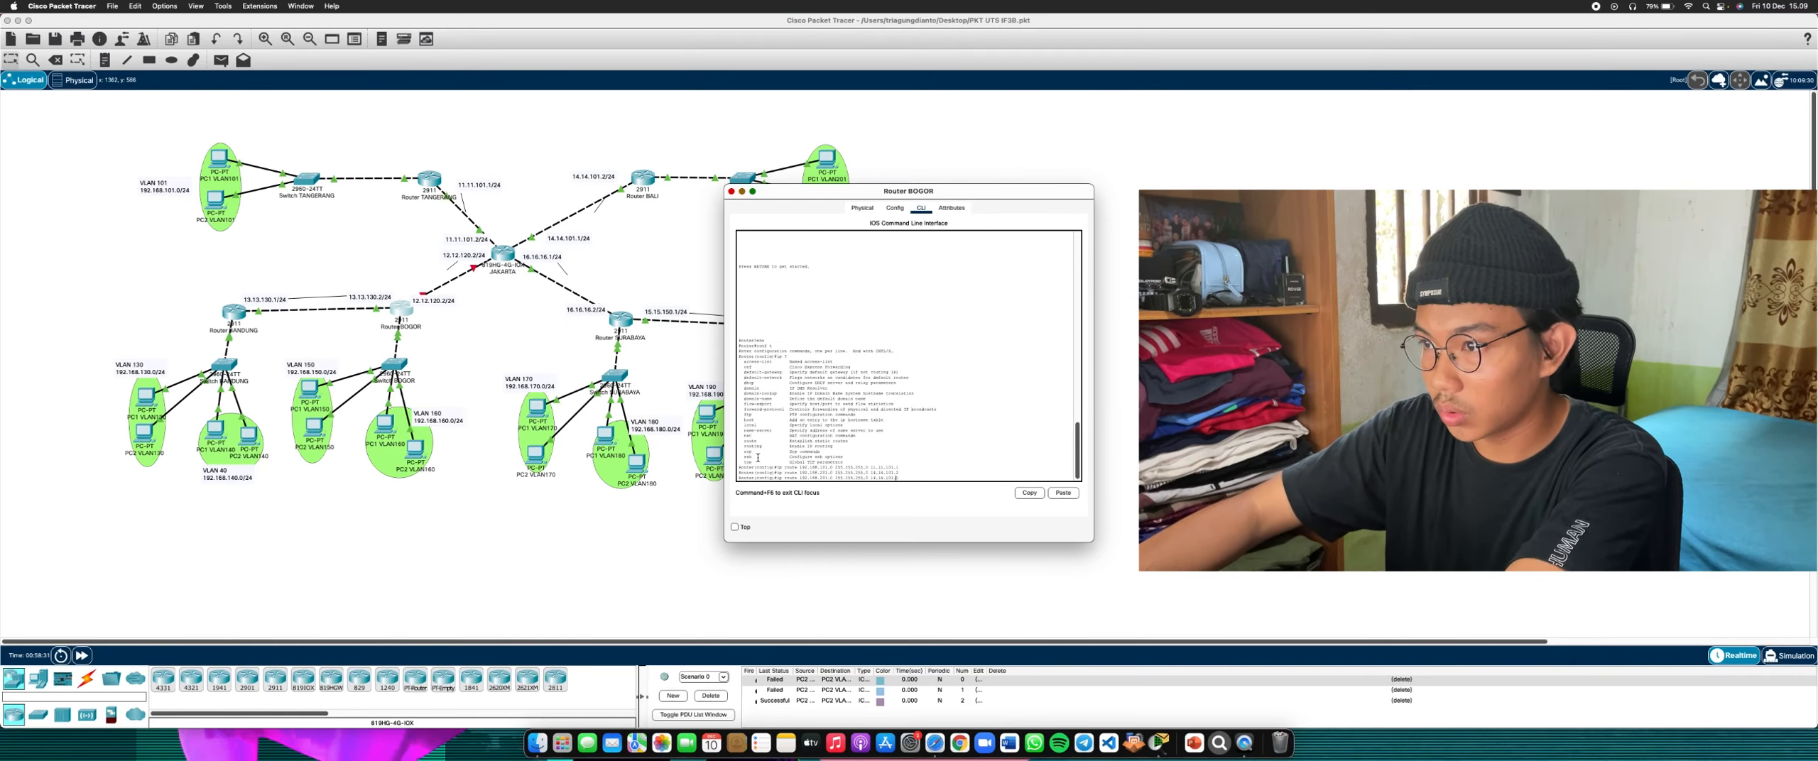
{"action": "key", "text": "BackSpace"}
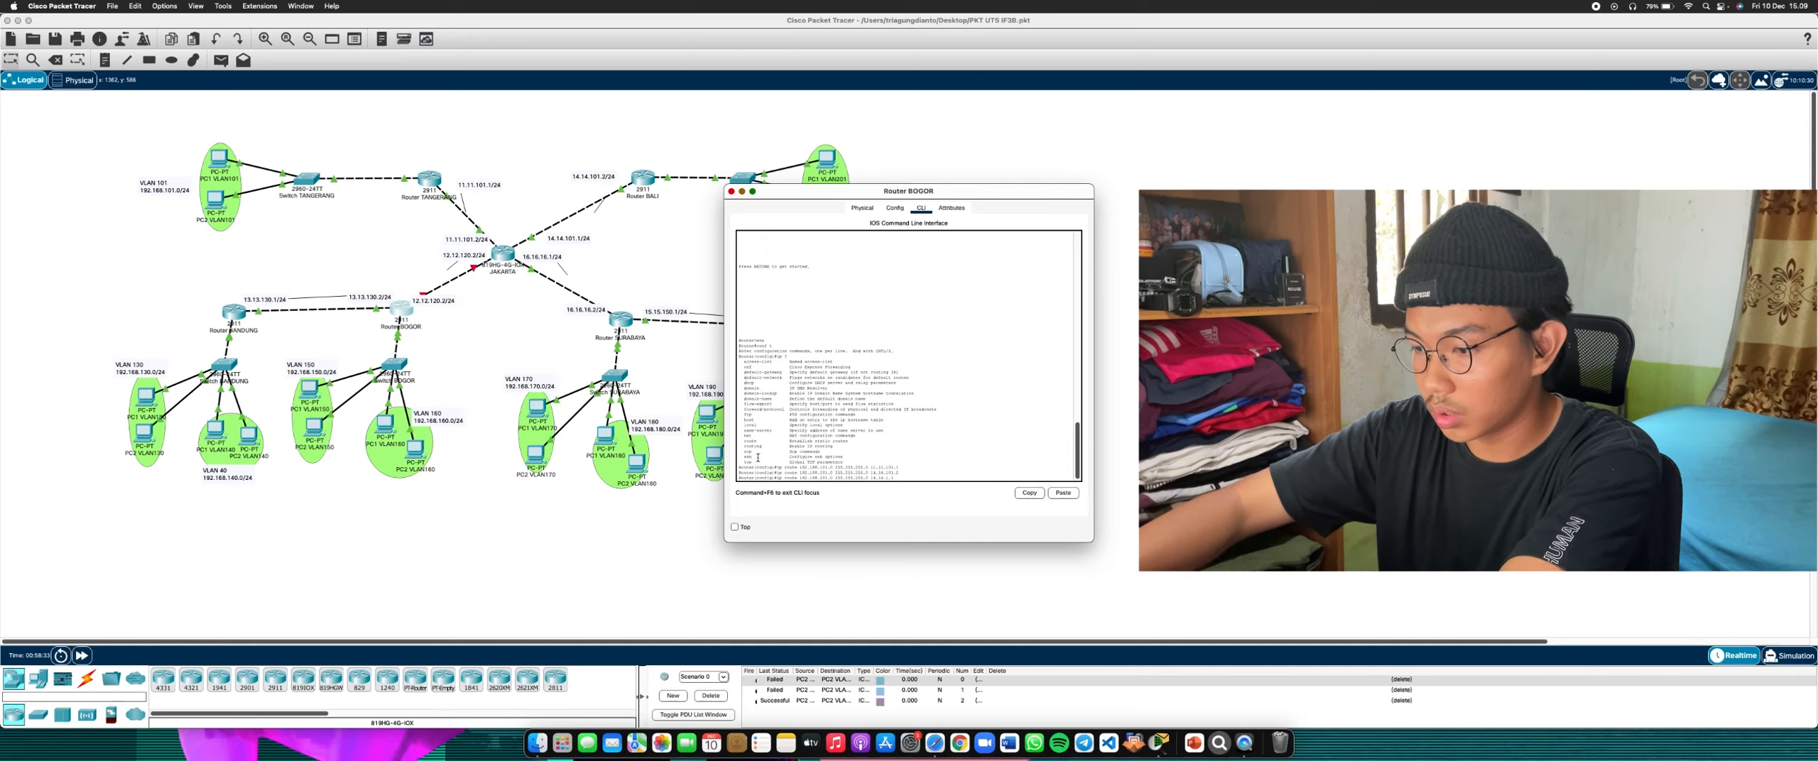
{"action": "key", "text": "Left"}
{"action": "key", "text": "Left"}
{"action": "key", "text": "Left"}
{"action": "key", "text": "Left"}
{"action": "key", "text": "BackSpace"}
{"action": "type", "text": "5"}
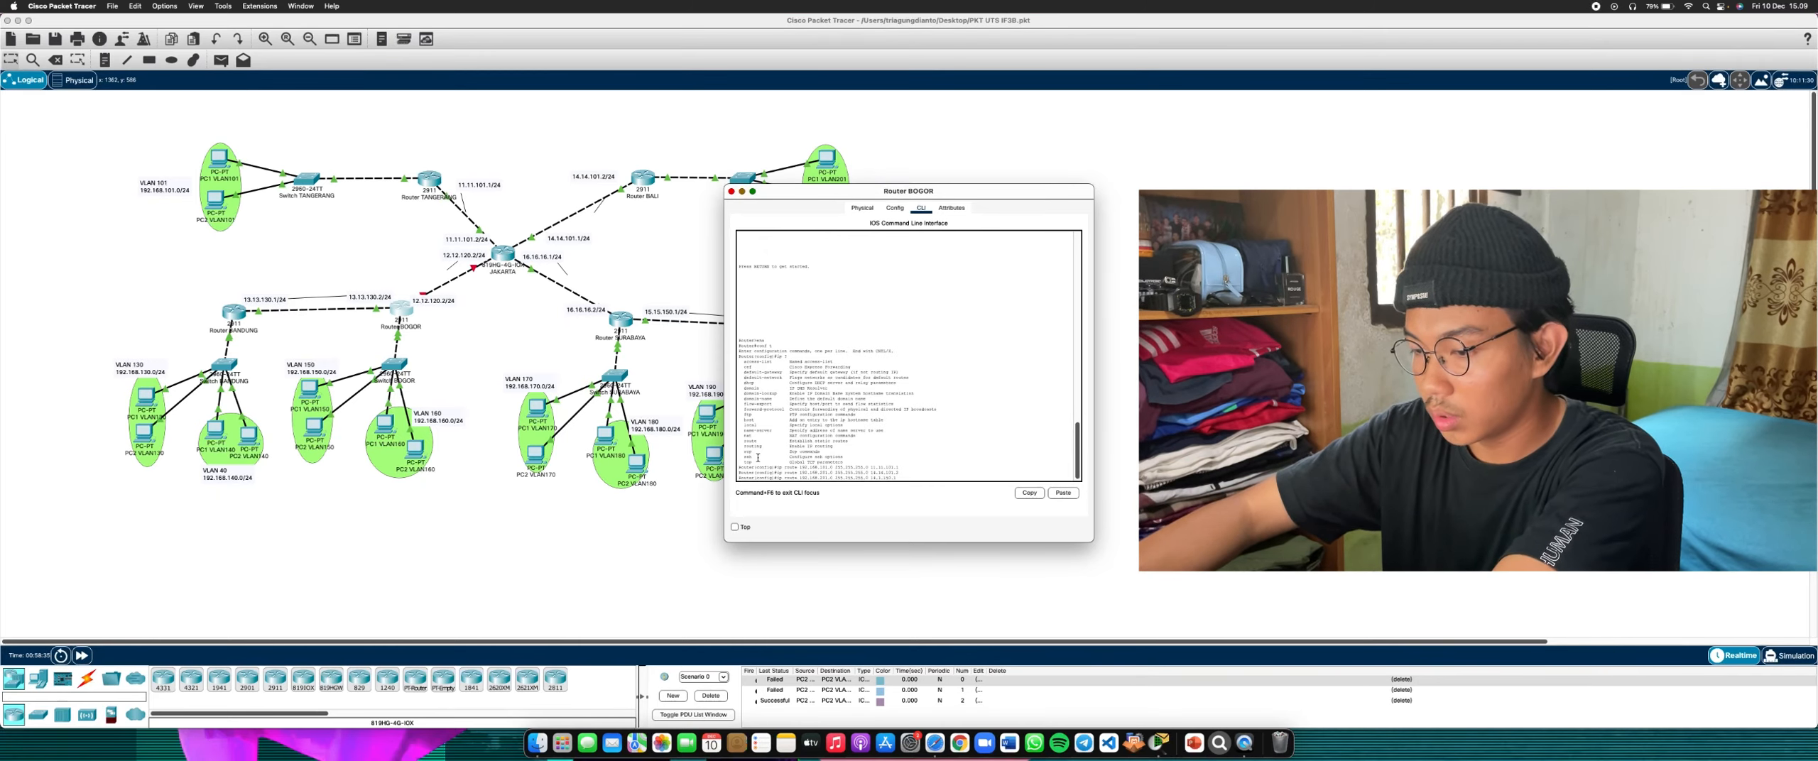
{"action": "key", "text": "Left"}
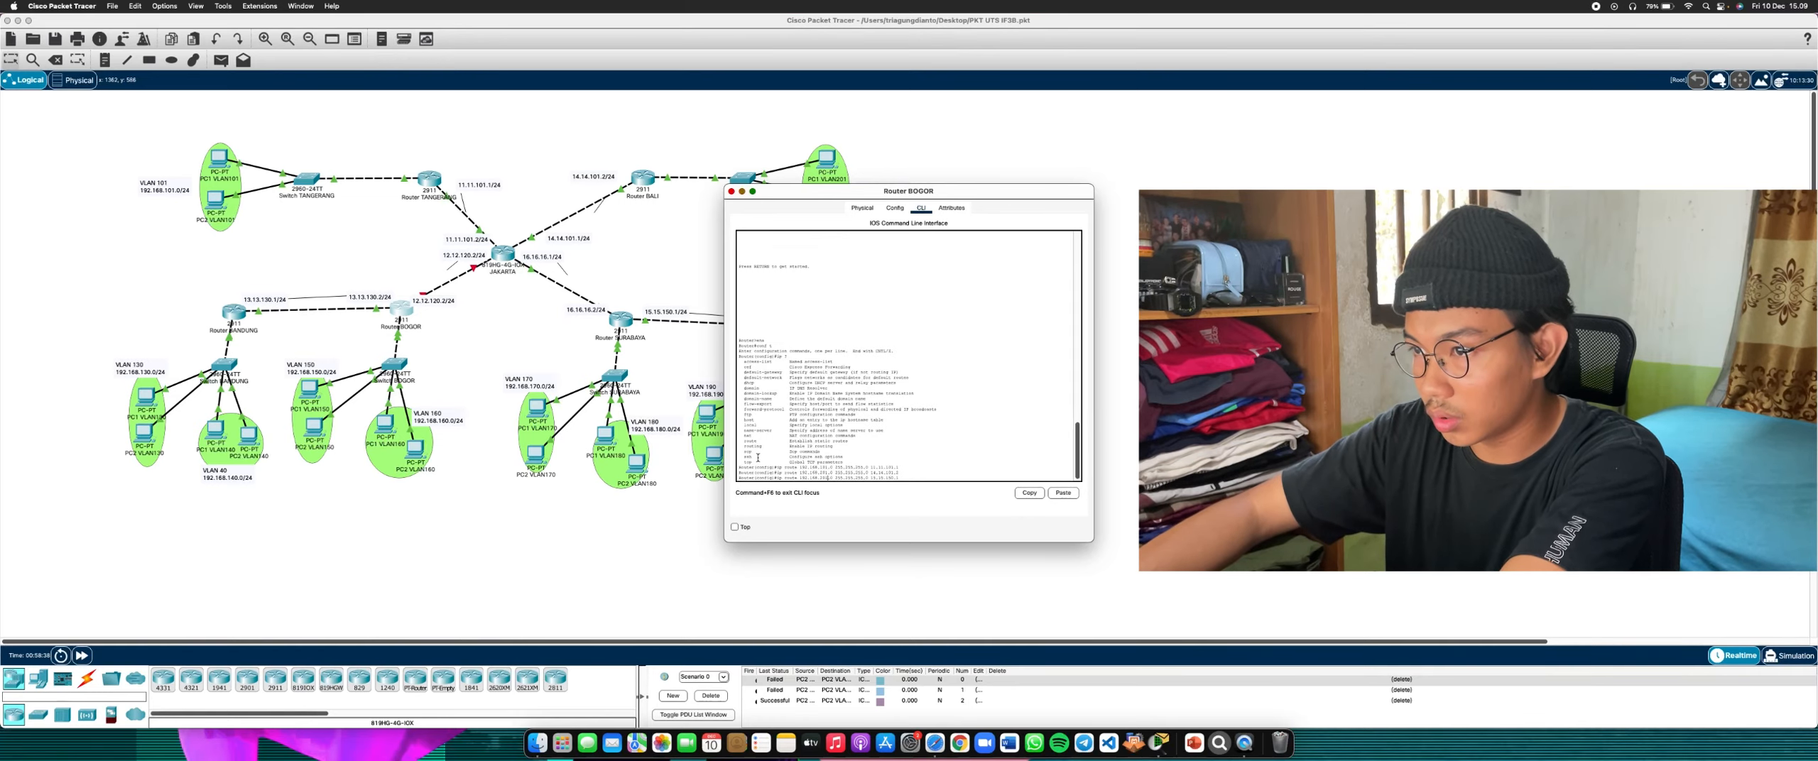
{"action": "type", "text": "17"}
{"action": "key", "text": "Return"}
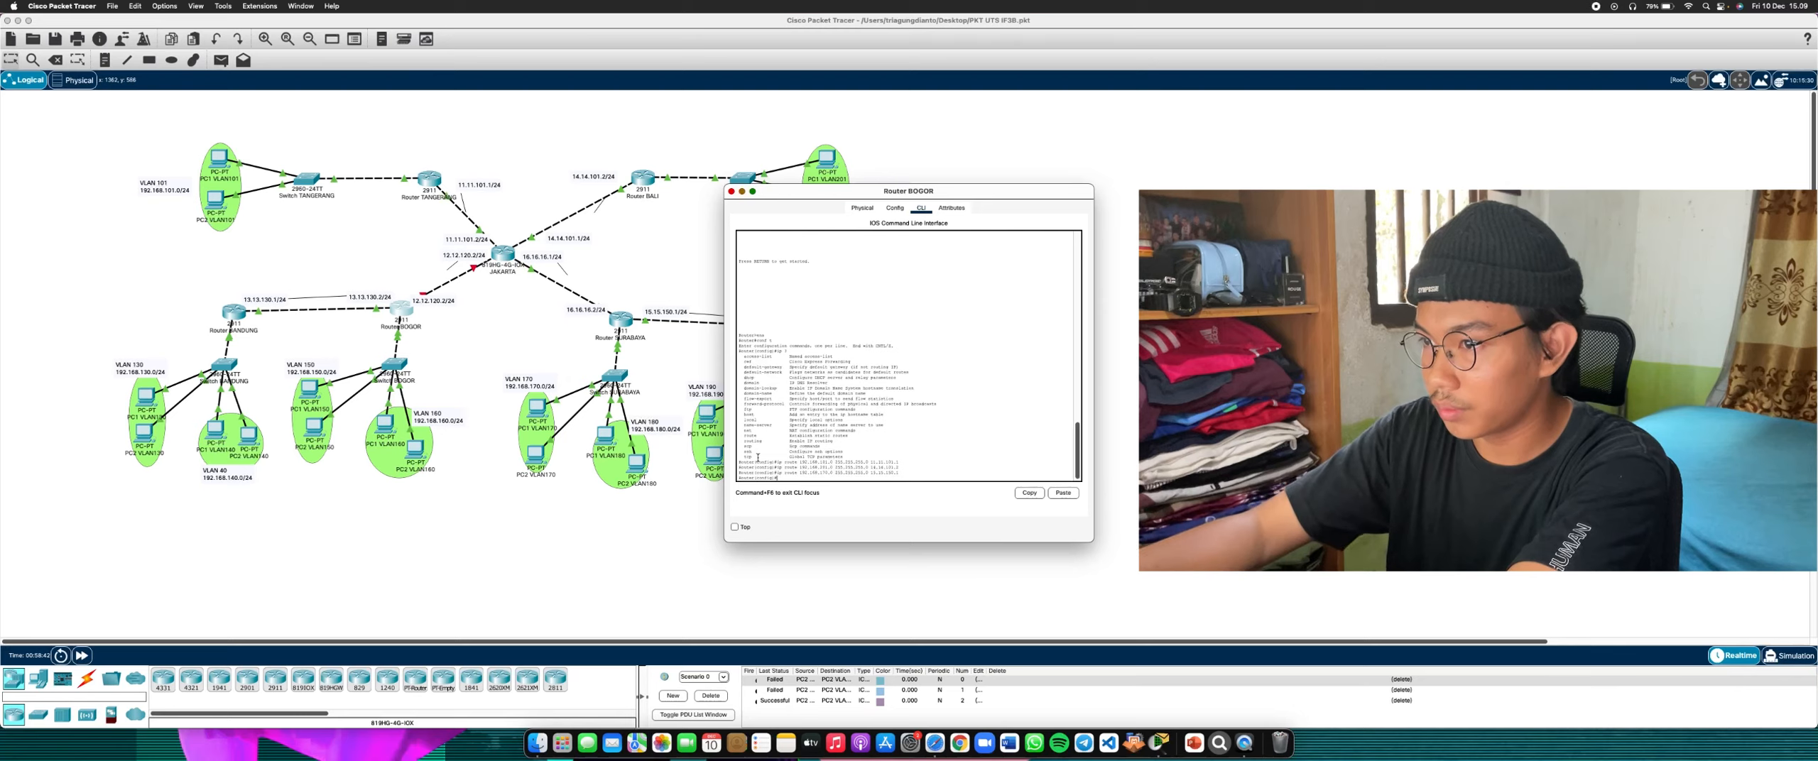
Add two more static routes on Router BOGOR with mask 255.255.255.0, including one to 192.168.190.0
{"action": "key", "text": "Up"}
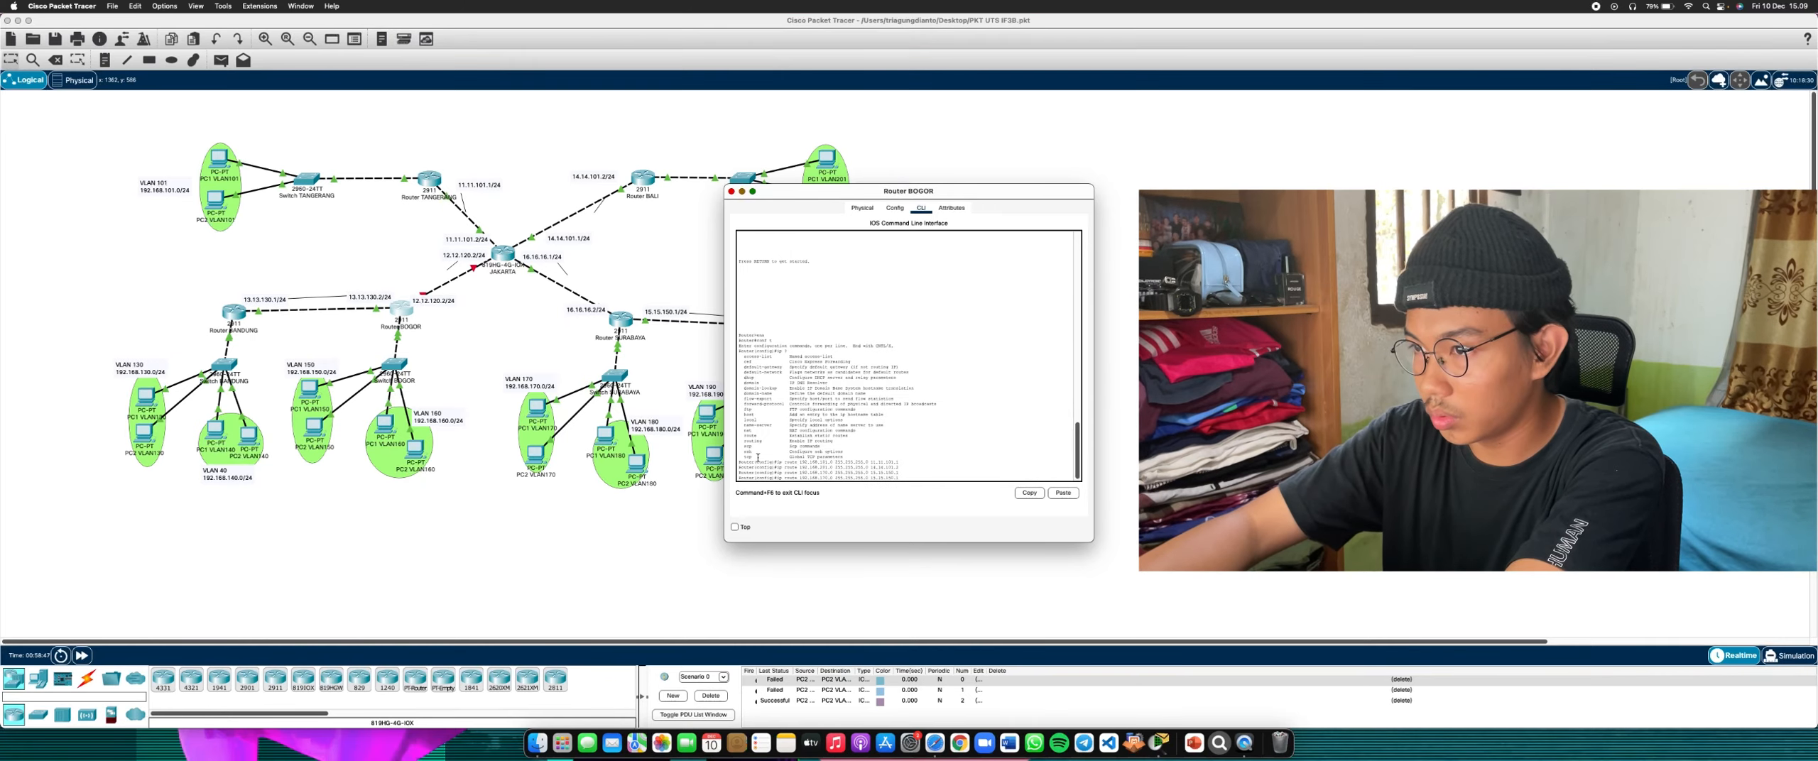
{"action": "key", "text": "Return"}
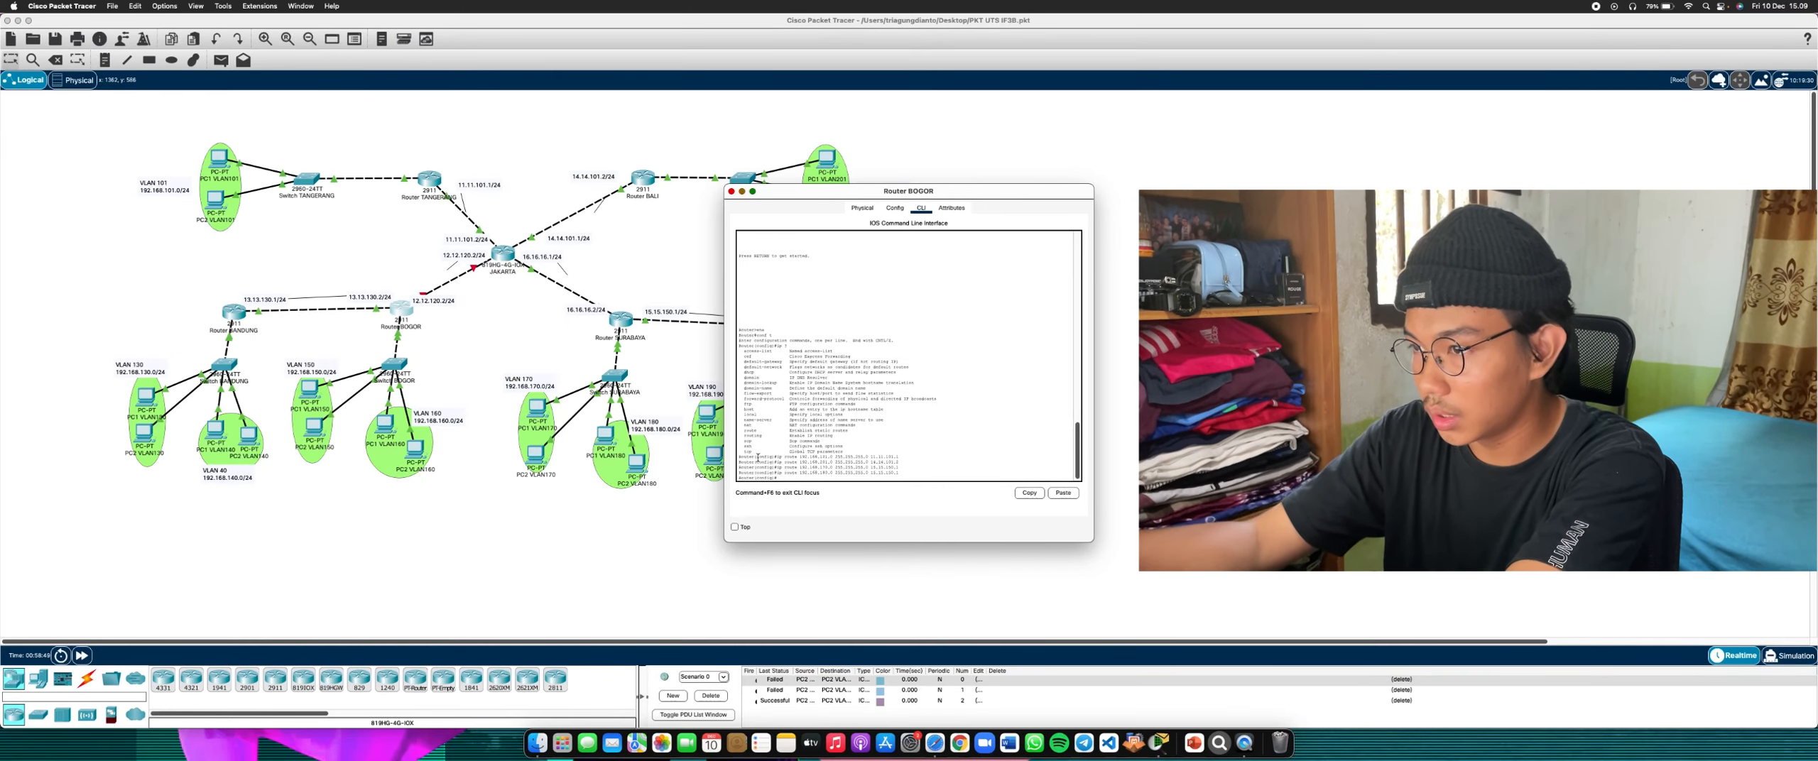
{"action": "key", "text": "Up"}
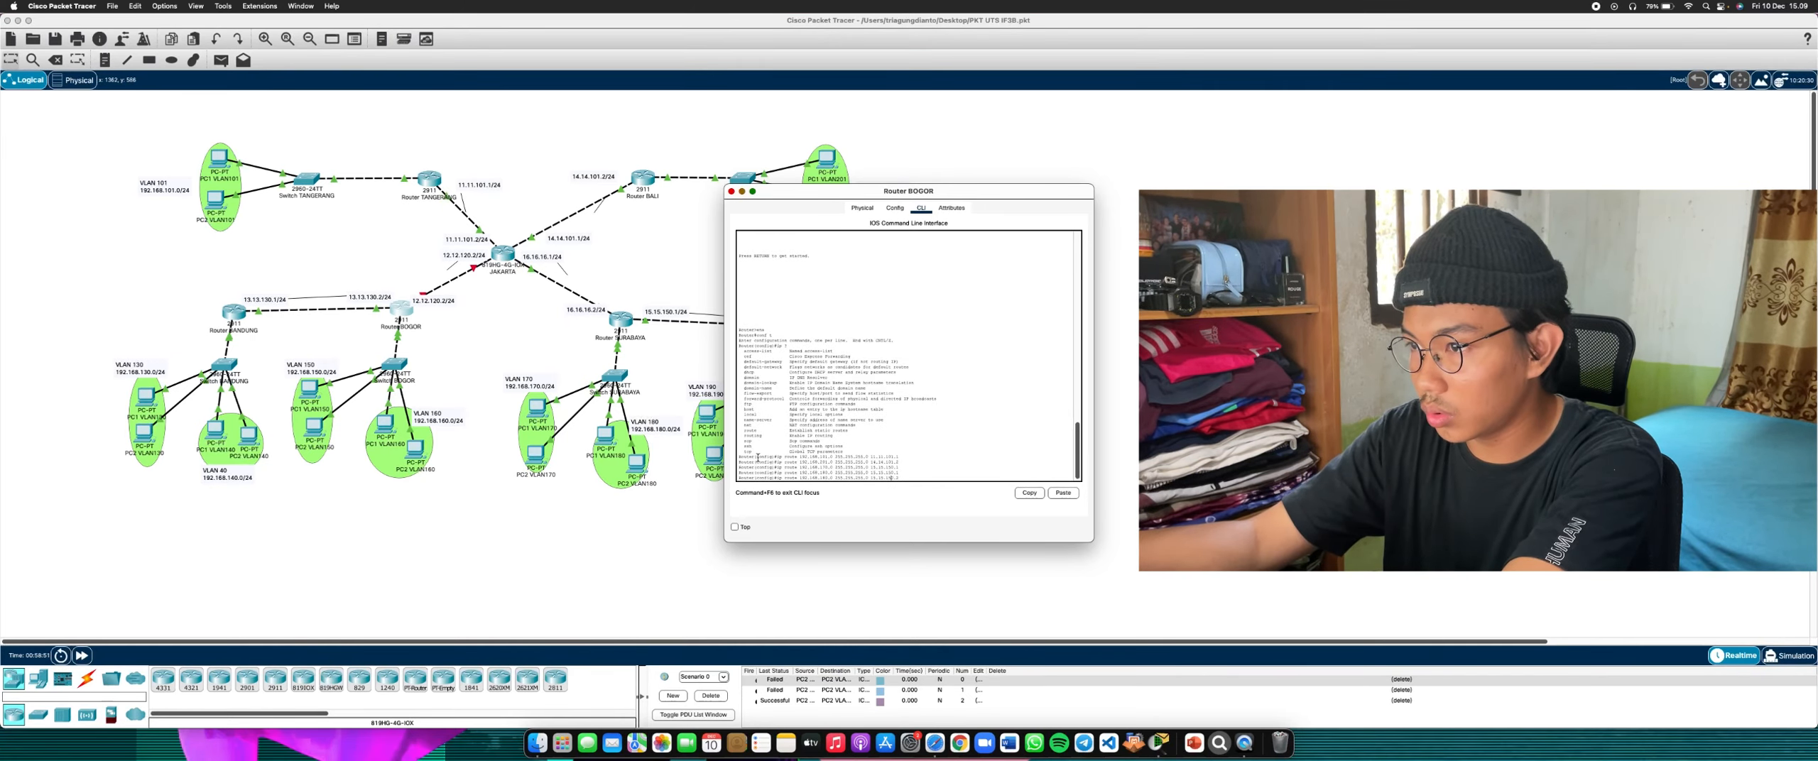
{"action": "key", "text": "Left"}
{"action": "key", "text": "Left"}
{"action": "key", "text": "Left"}
{"action": "key", "text": "Left"}
{"action": "key", "text": "Left"}
{"action": "key", "text": "Left"}
{"action": "key", "text": "Left"}
{"action": "key", "text": "Left"}
{"action": "key", "text": "Left"}
{"action": "key", "text": "Left"}
{"action": "key", "text": "Left"}
{"action": "key", "text": "Left"}
{"action": "key", "text": "Left"}
{"action": "key", "text": "Left"}
{"action": "key", "text": "Left"}
{"action": "key", "text": "Left"}
{"action": "key", "text": "Left"}
{"action": "key", "text": "Left"}
{"action": "key", "text": "Left"}
{"action": "key", "text": "Left"}
{"action": "key", "text": "Left"}
{"action": "key", "text": "Left"}
{"action": "key", "text": "Left"}
{"action": "key", "text": "BackSpace"}
{"action": "type", "text": "9"}
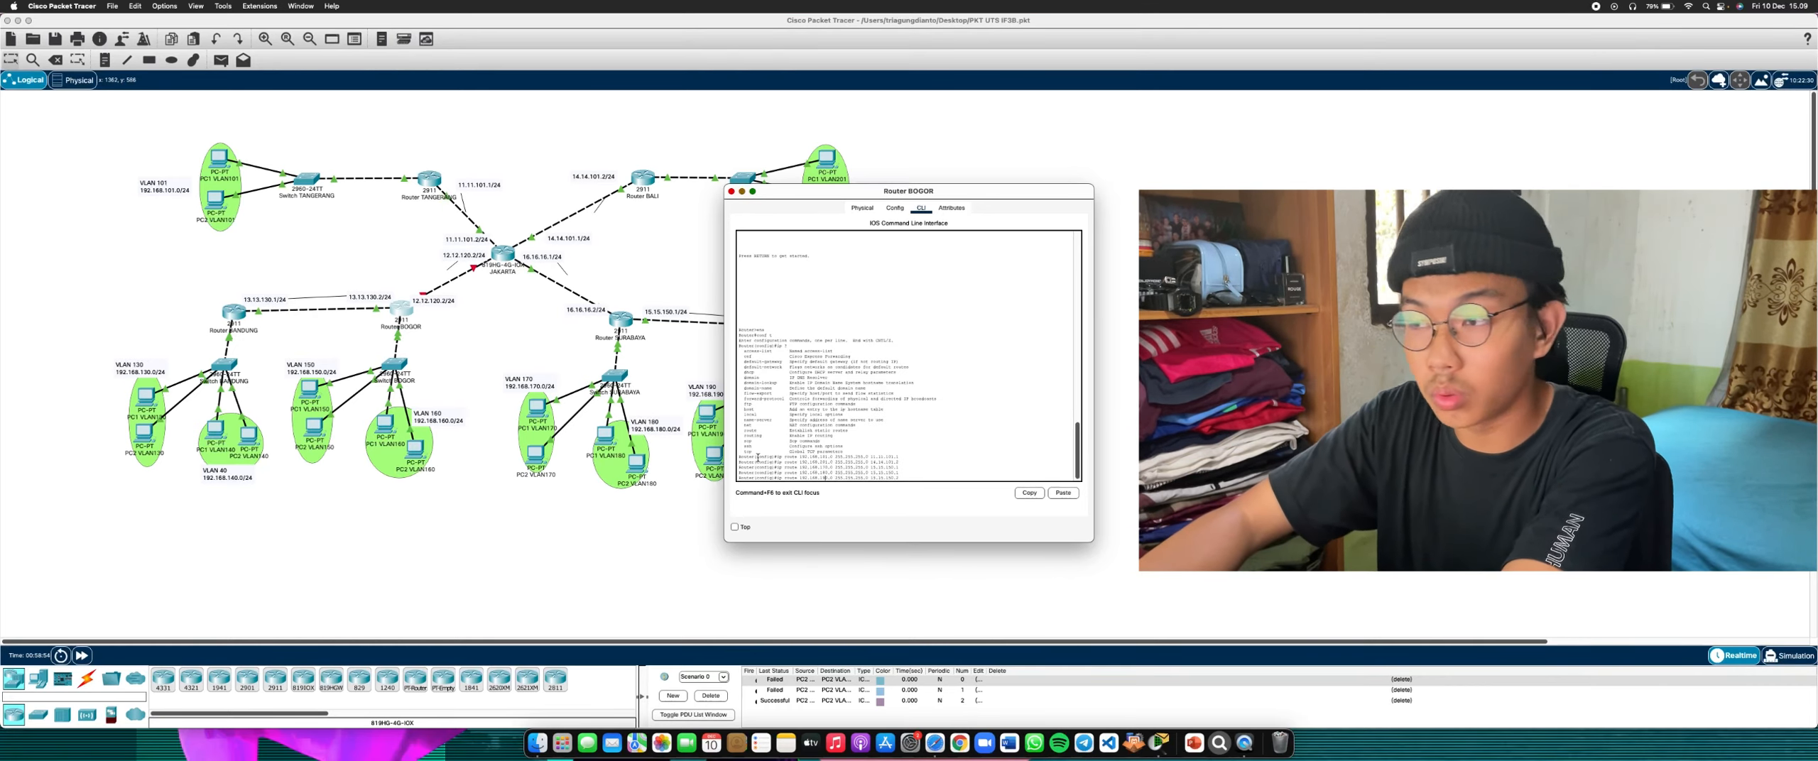
{"action": "key", "text": "Return"}
Add one last static route on Router BOGOR, exit global configuration mode and close the router's window
{"action": "key", "text": "Up"}
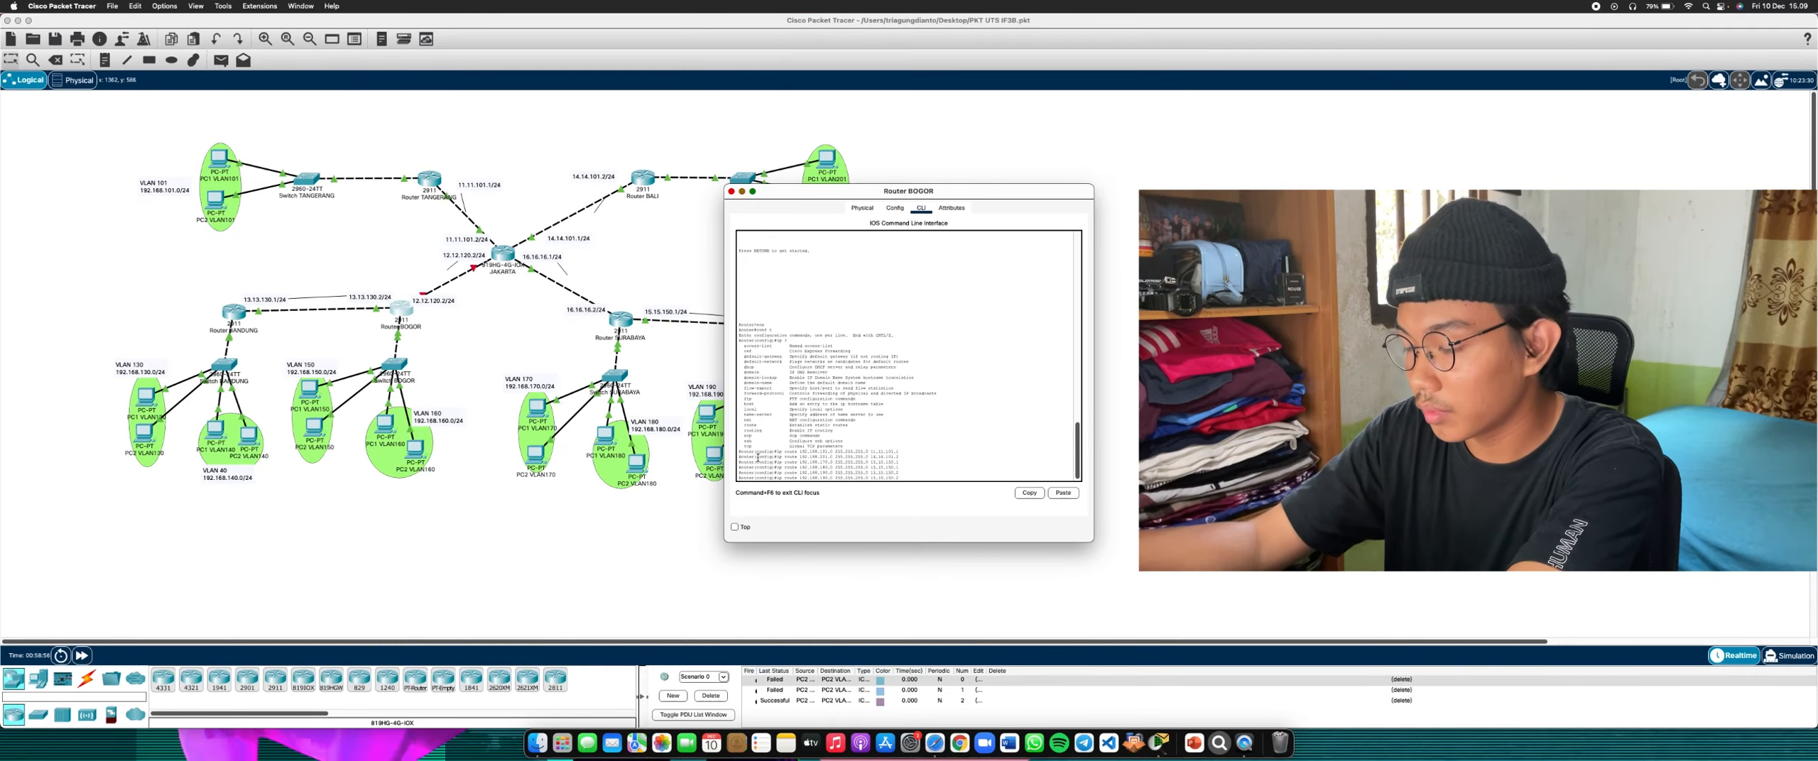
{"action": "key", "text": "Left"}
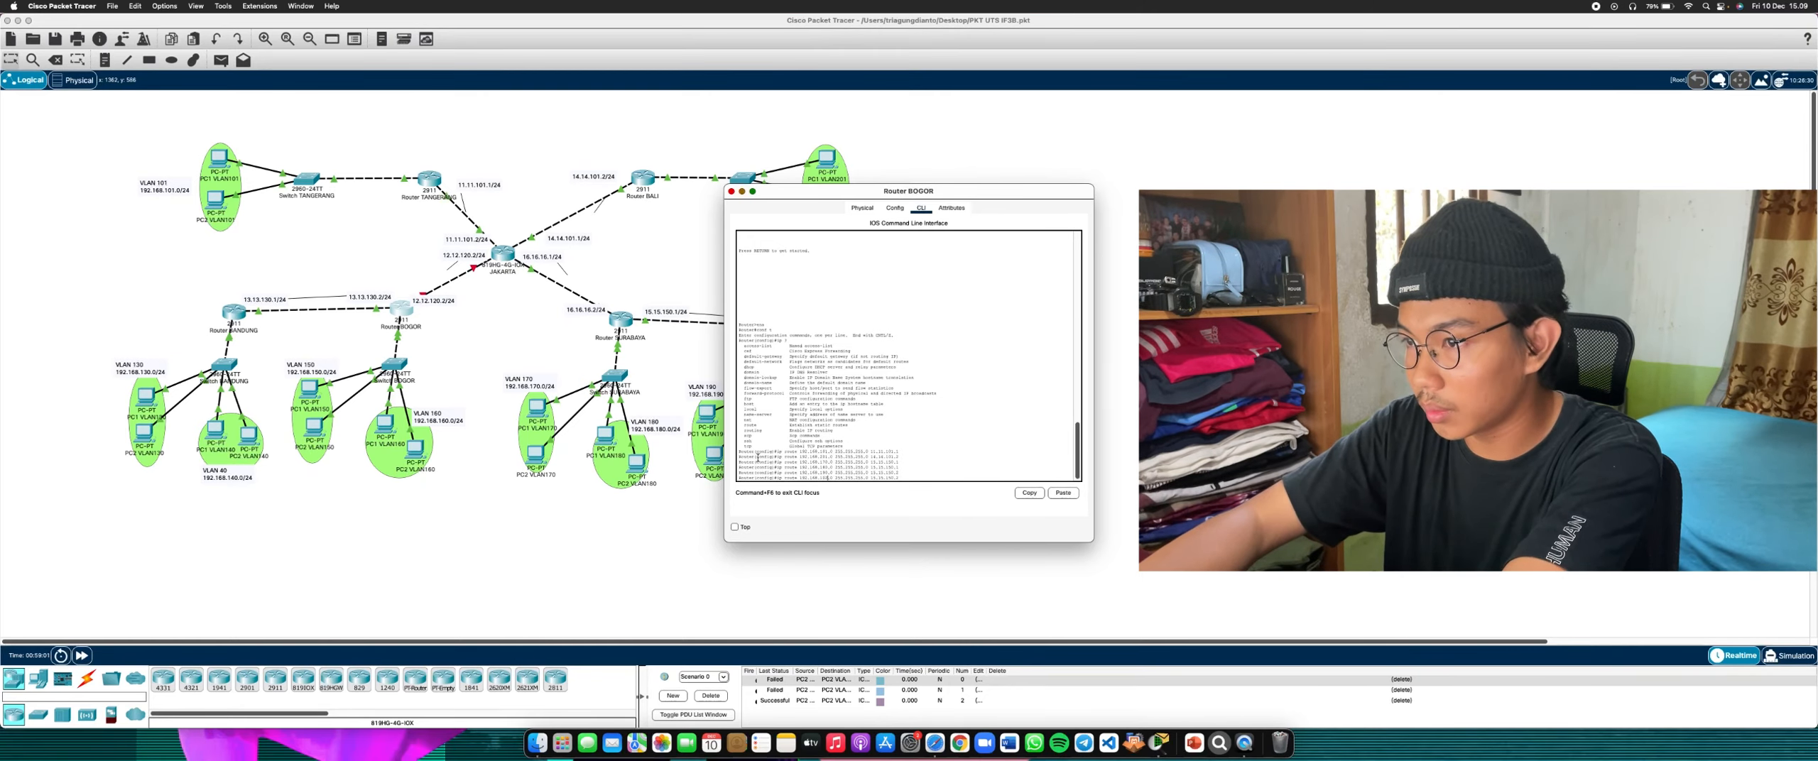
{"action": "type", "text": "6"}
{"action": "key", "text": "Return"}
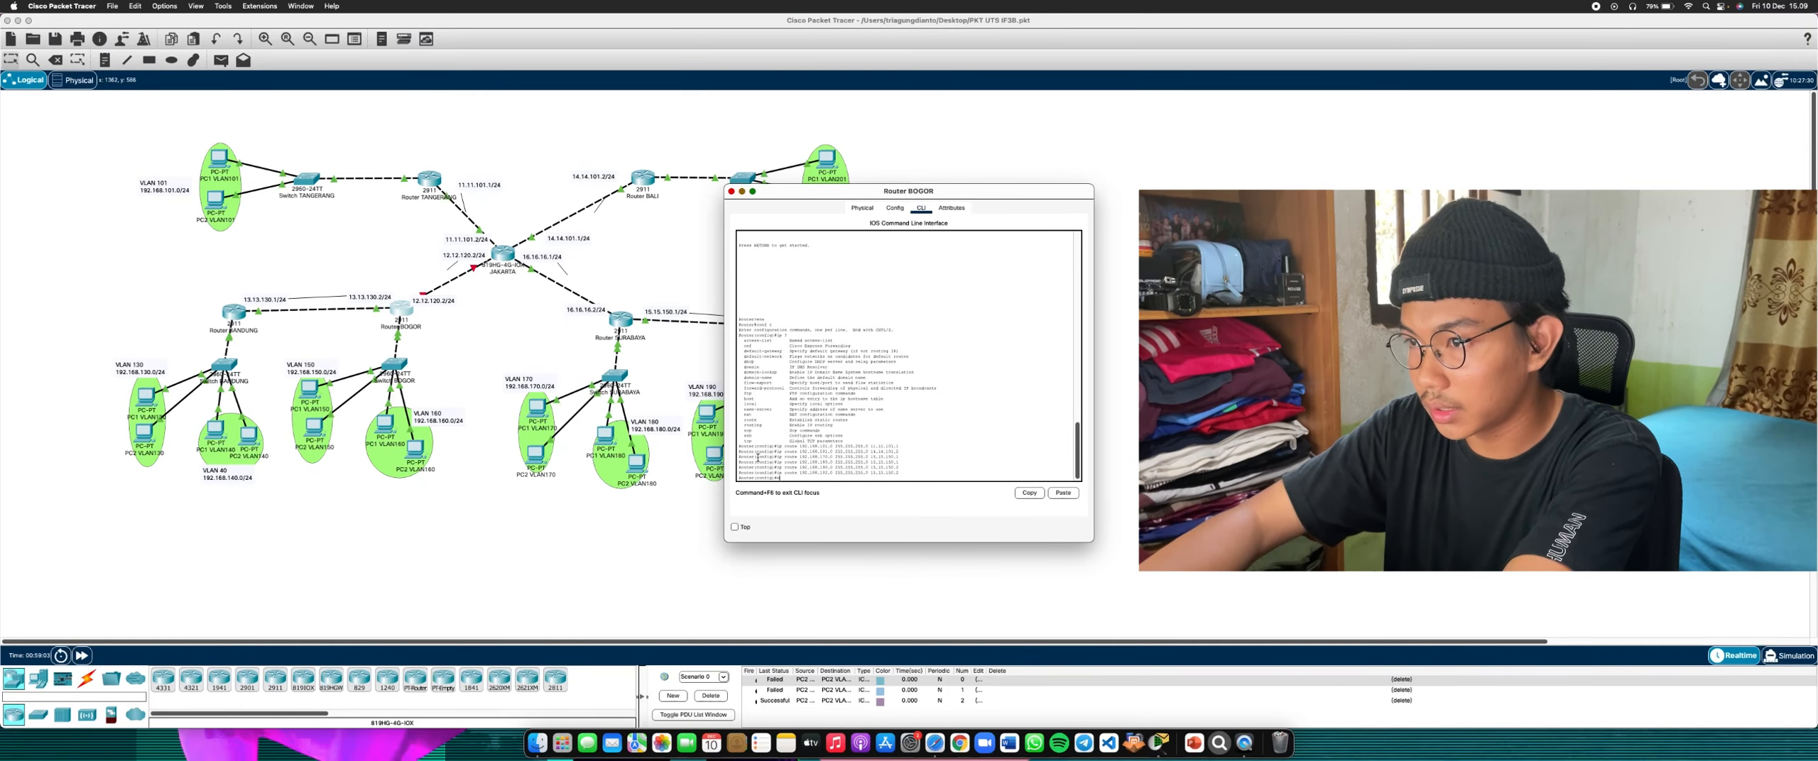
{"action": "type", "text": "ex"}
{"action": "key", "text": "Return"}
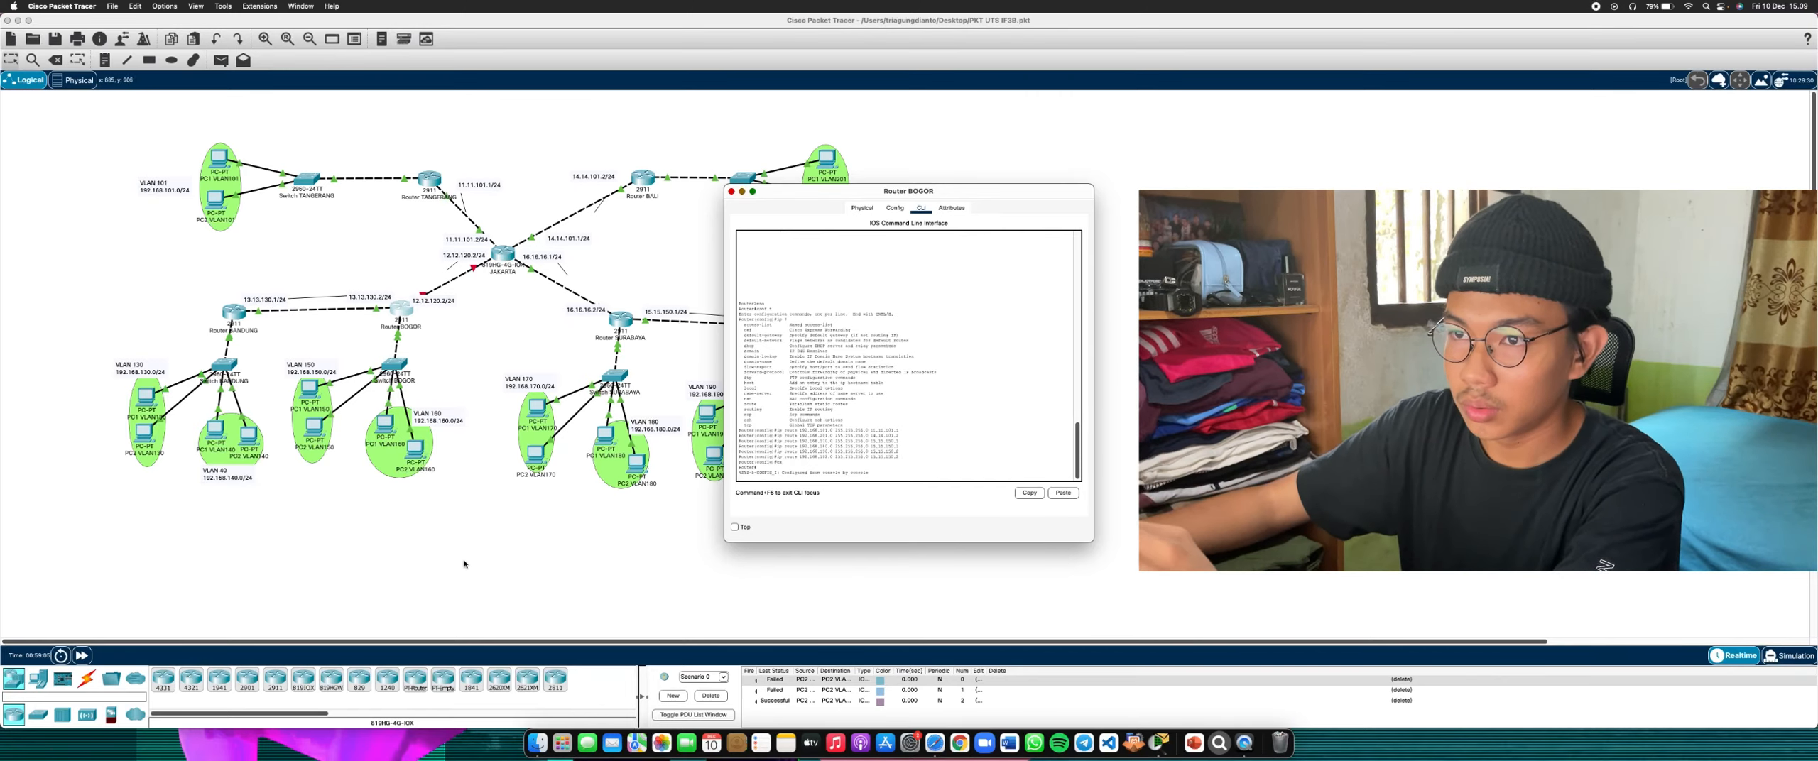
{"action": "left_click", "coordinate": [468, 572]}
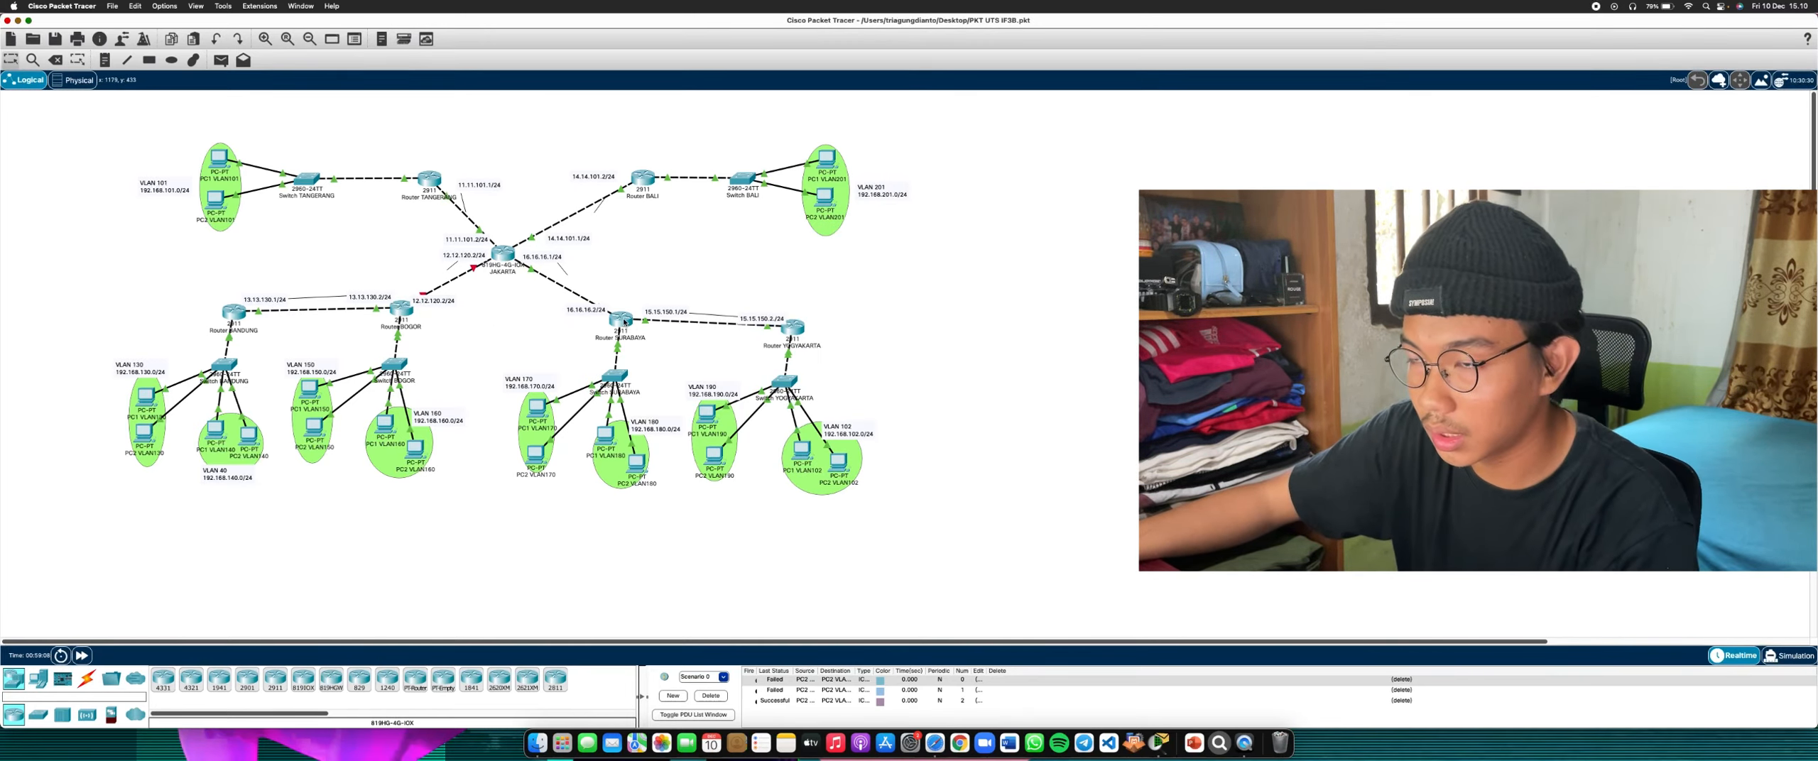
Open Router SURABAYA's command line and enter global configuration mode
{"action": "left_click", "coordinate": [623, 322]}
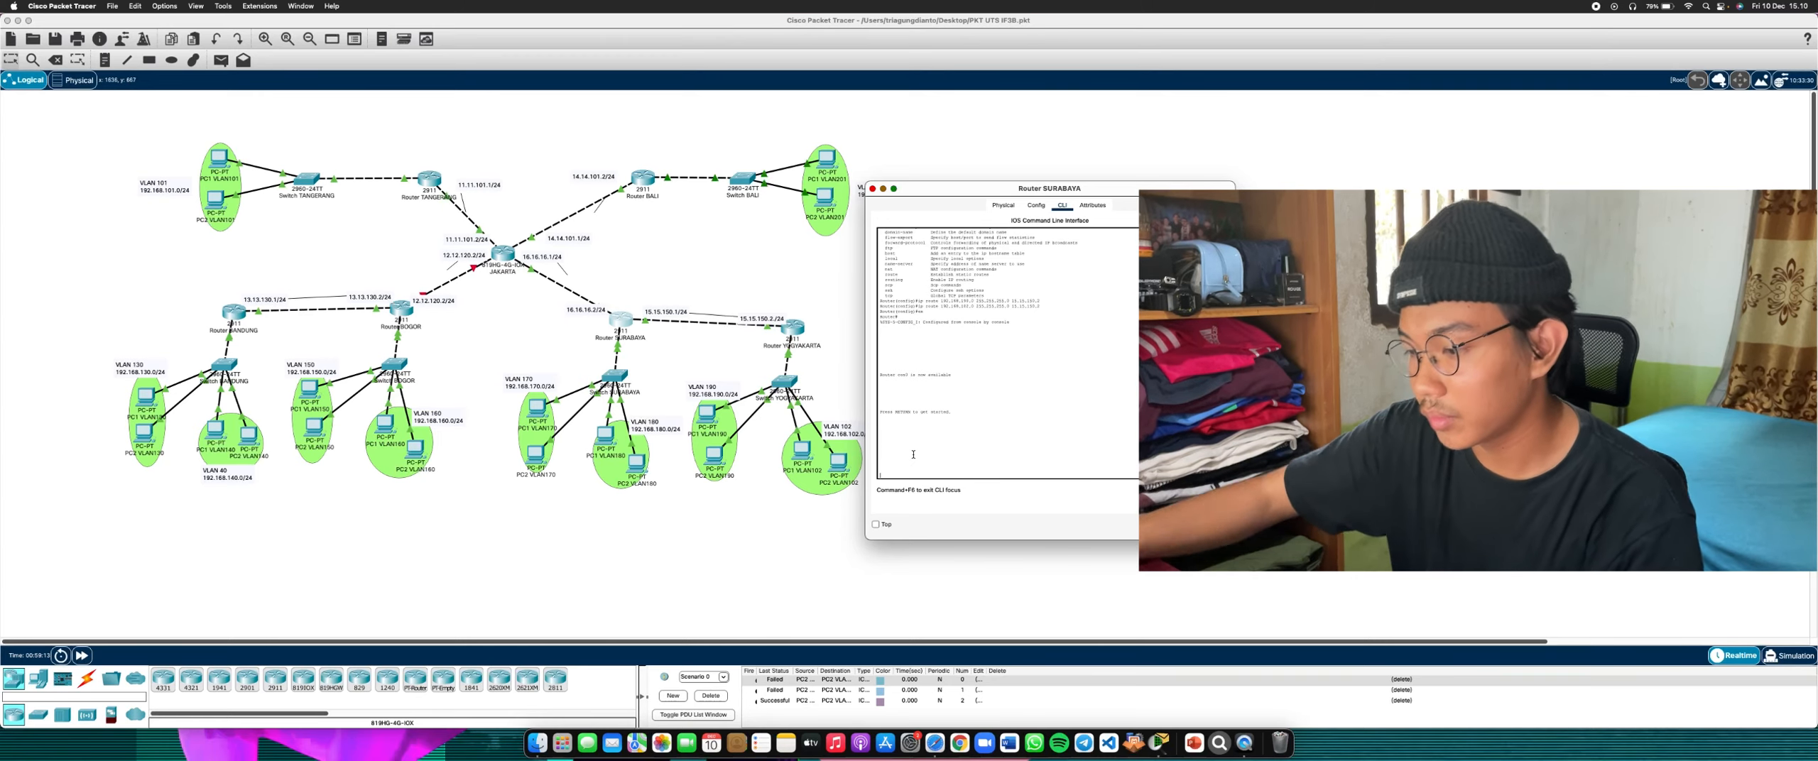
{"action": "key", "text": "Return"}
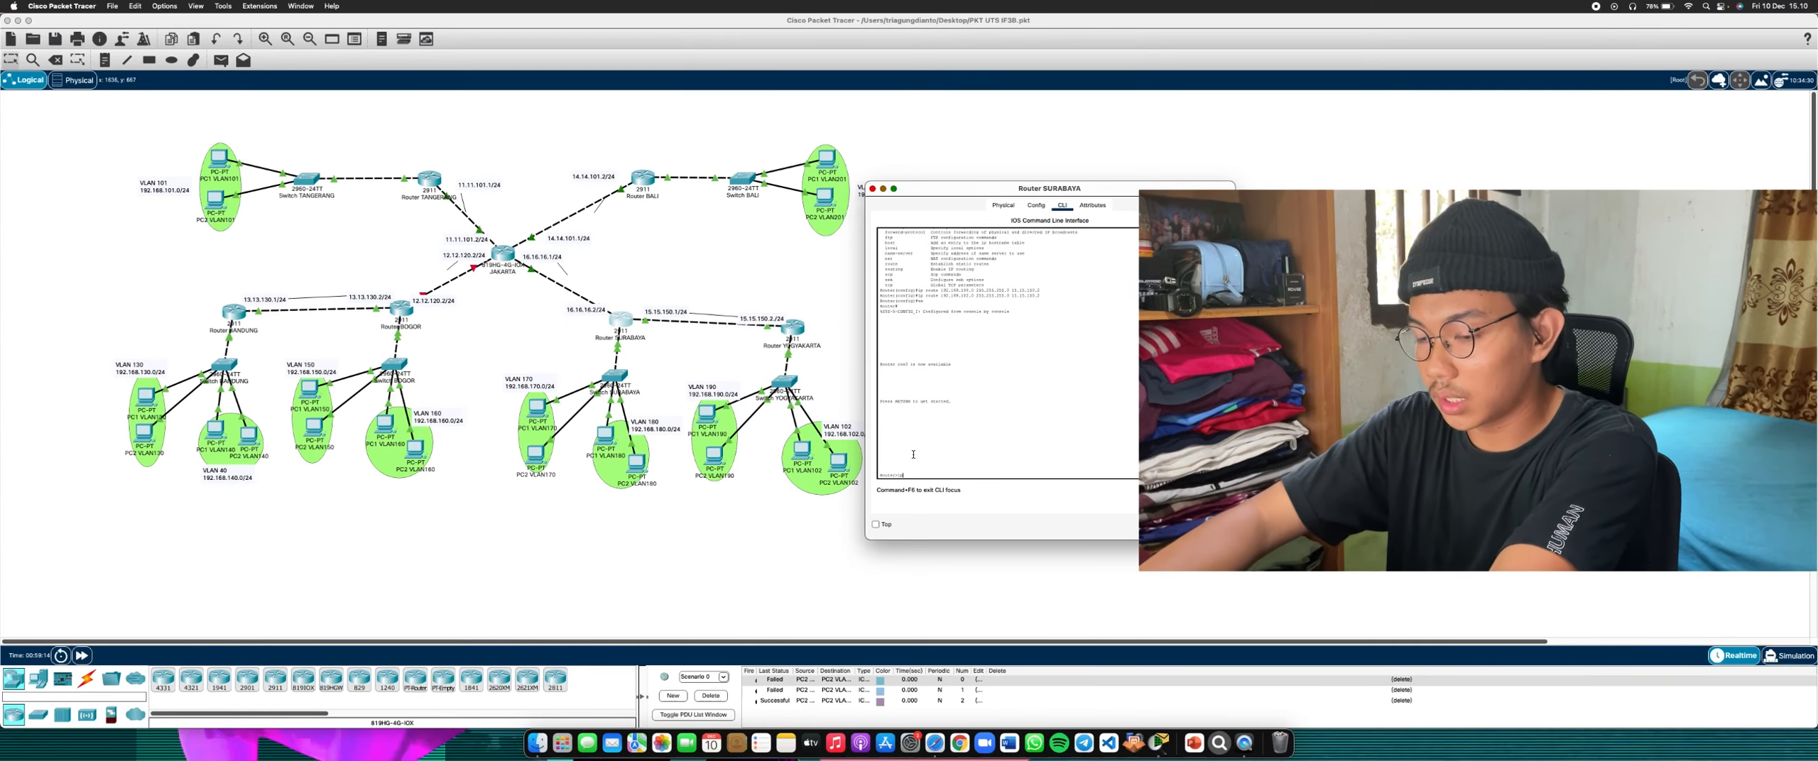
{"action": "type", "text": "ena"}
{"action": "key", "text": "Return"}
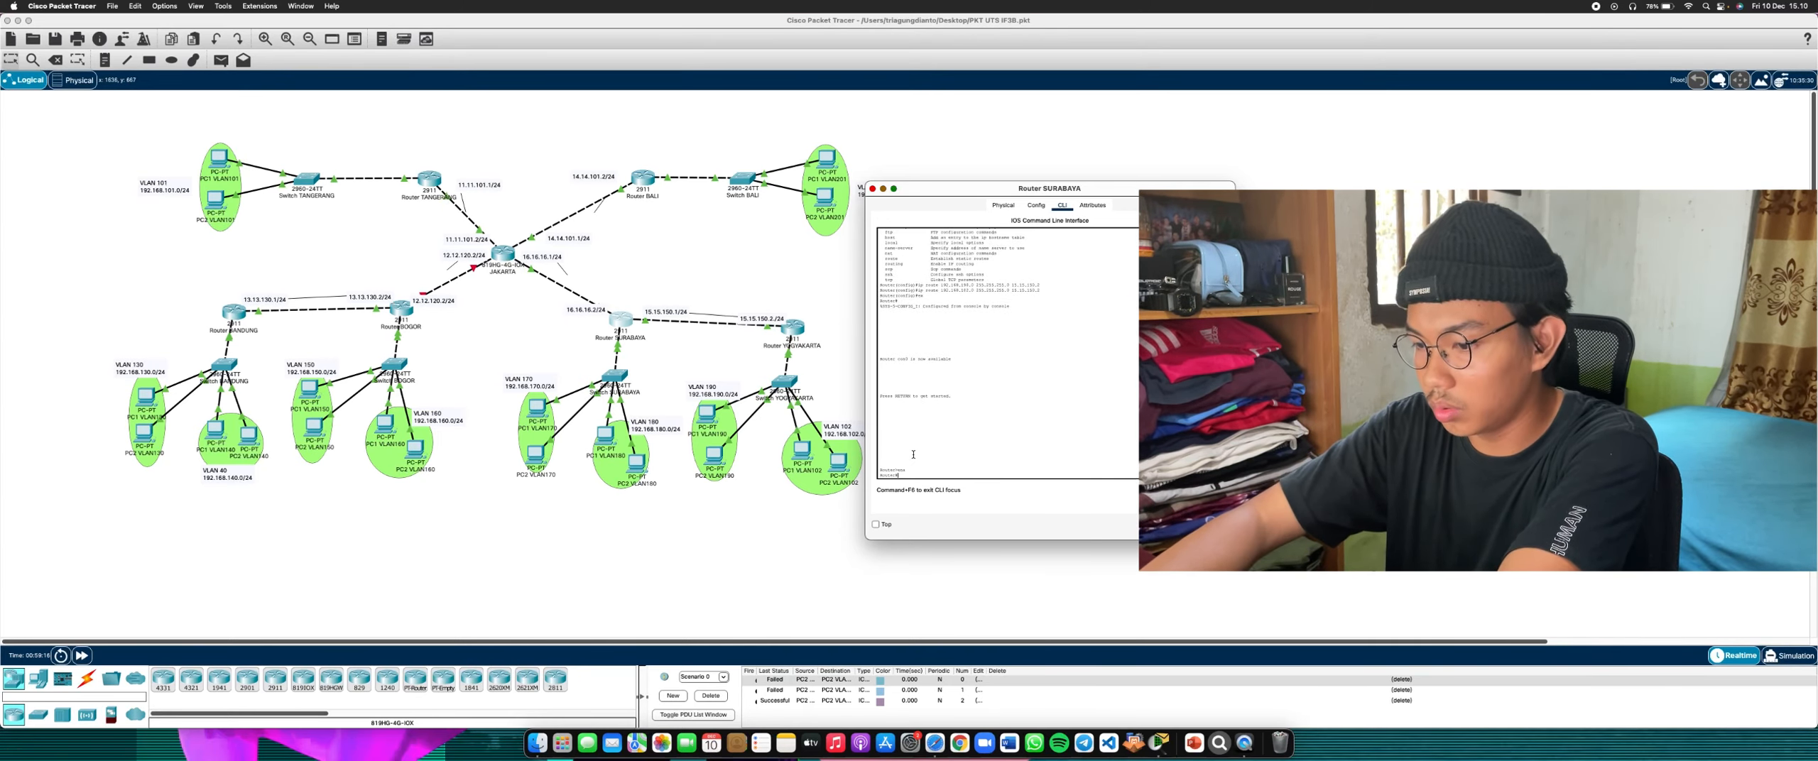
{"action": "type", "text": "conf t"}
{"action": "key", "text": "Return"}
Add a static route on Router SURABAYA to 192.168.101.0 with mask 255.255.255.0 and next hop 11.11.101.1
{"action": "type", "text": "ip ?"}
{"action": "type", "text": "route 192."}
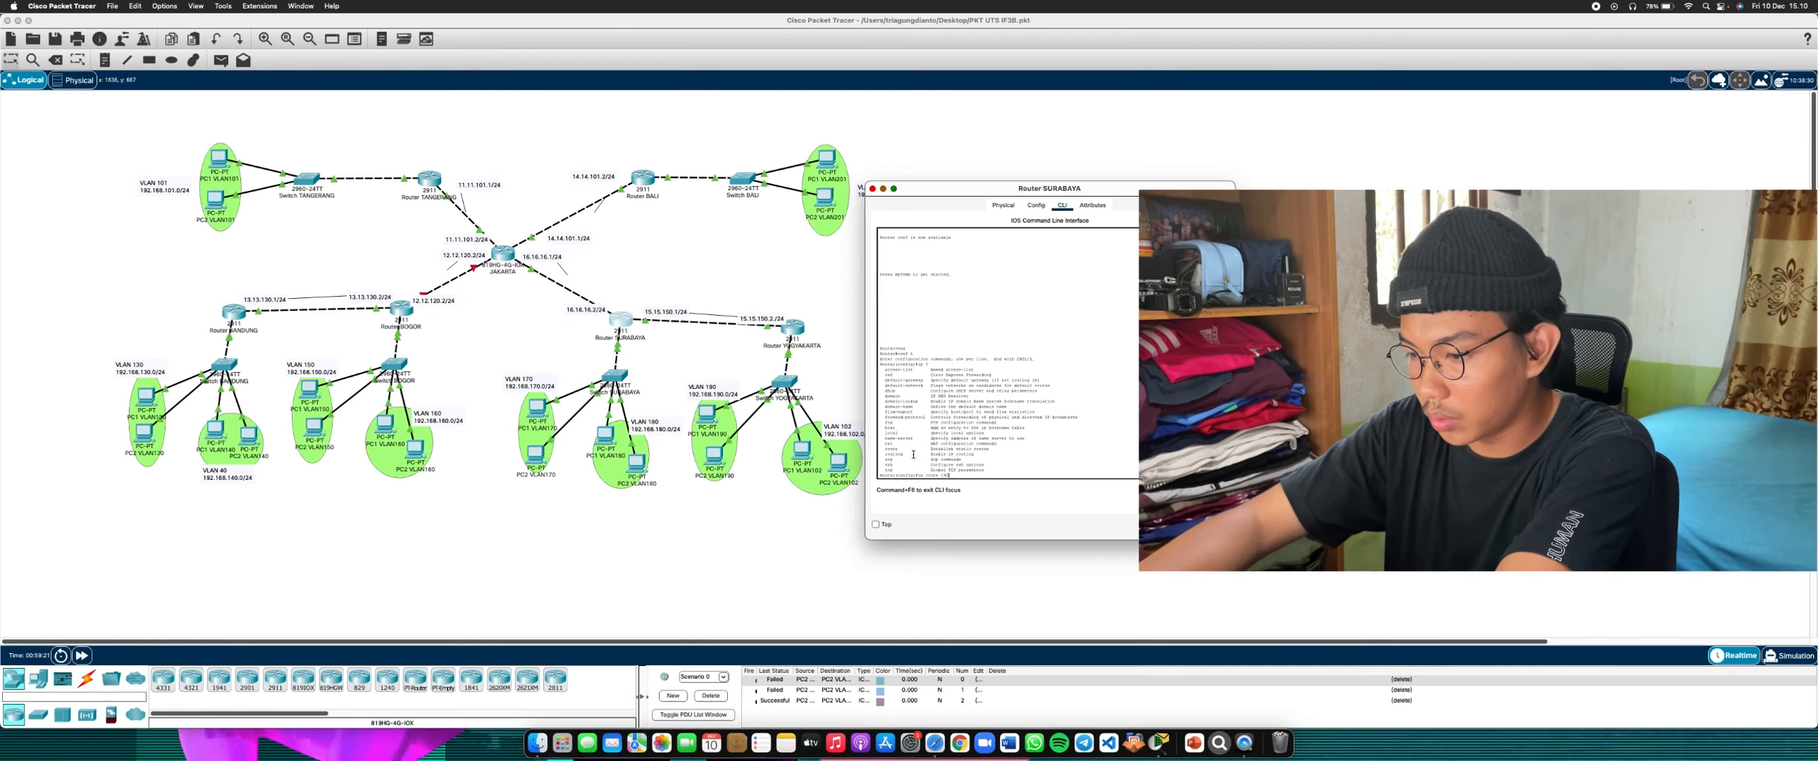
{"action": "type", "text": "168"}
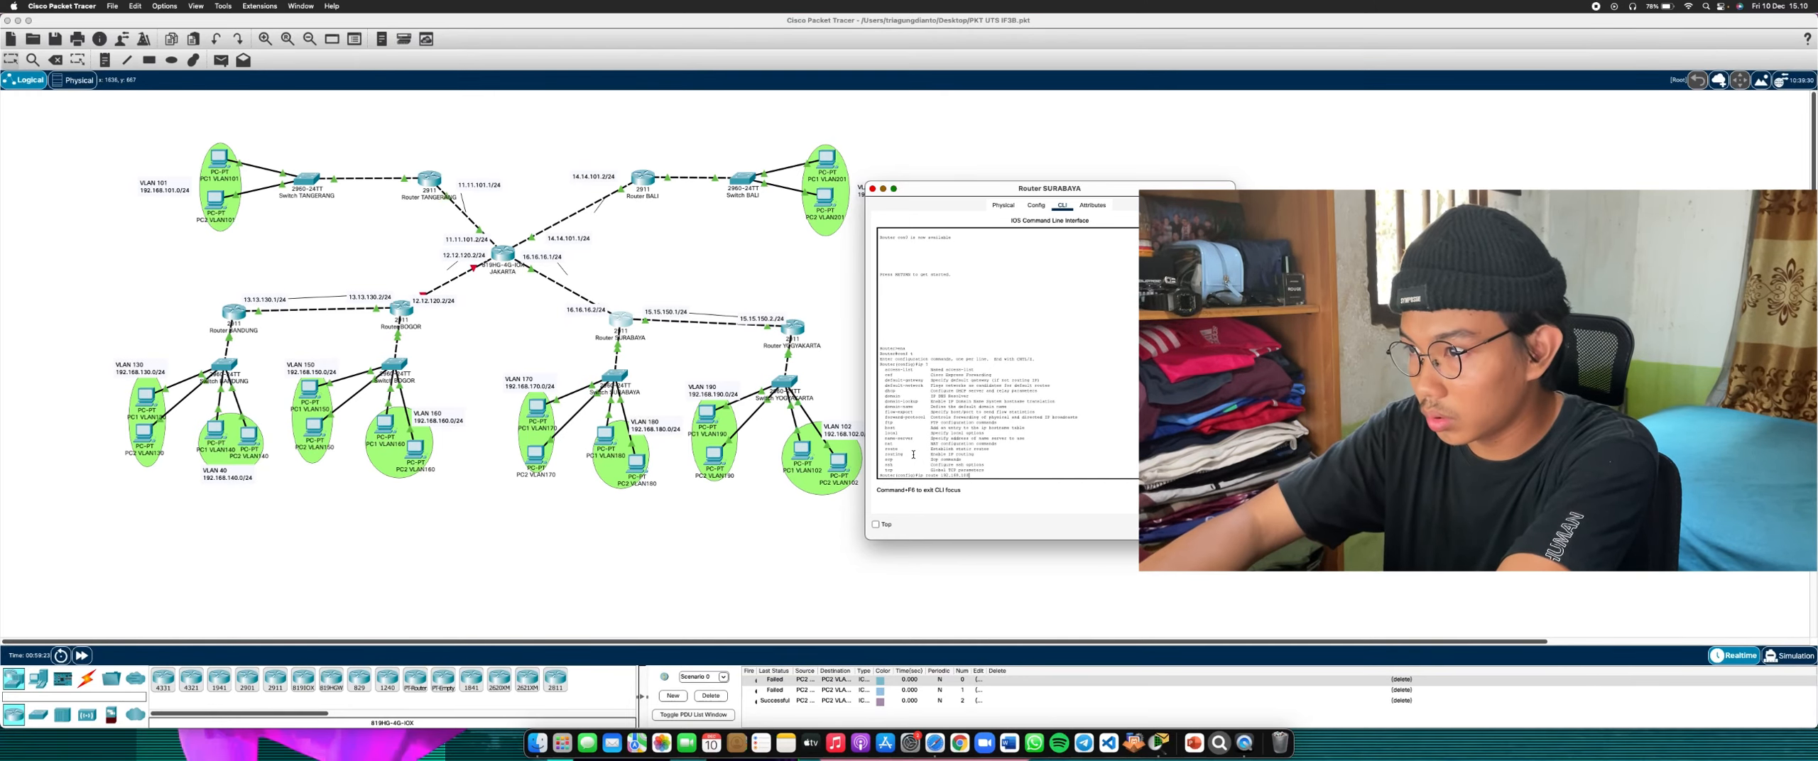
{"action": "type", "text": ".101.0 25"}
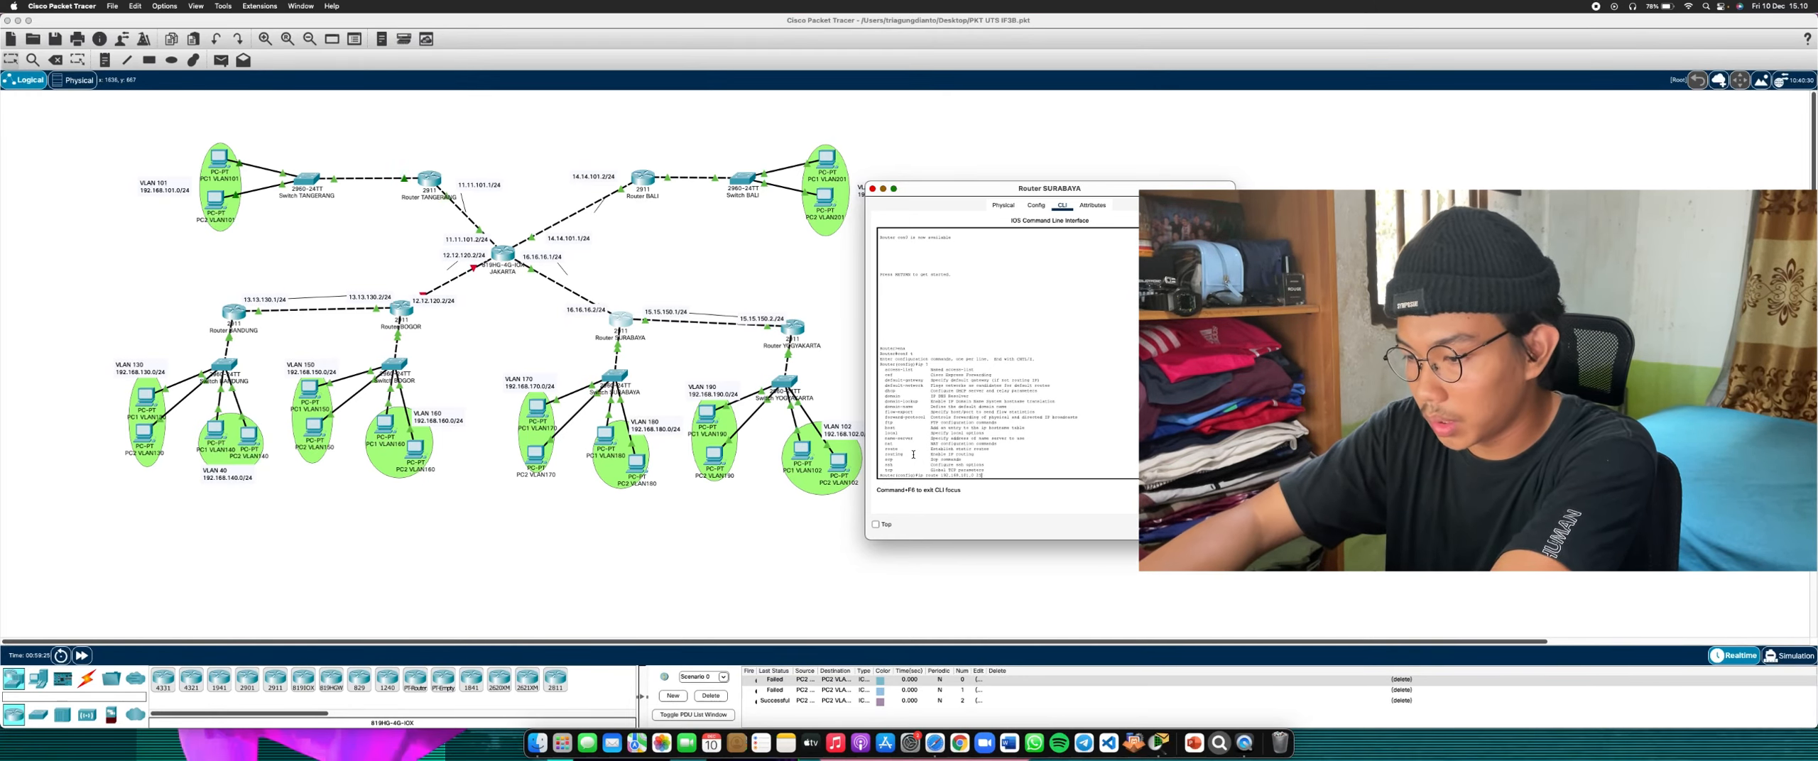
{"action": "type", "text": "5.255.255.0 11.11.1"}
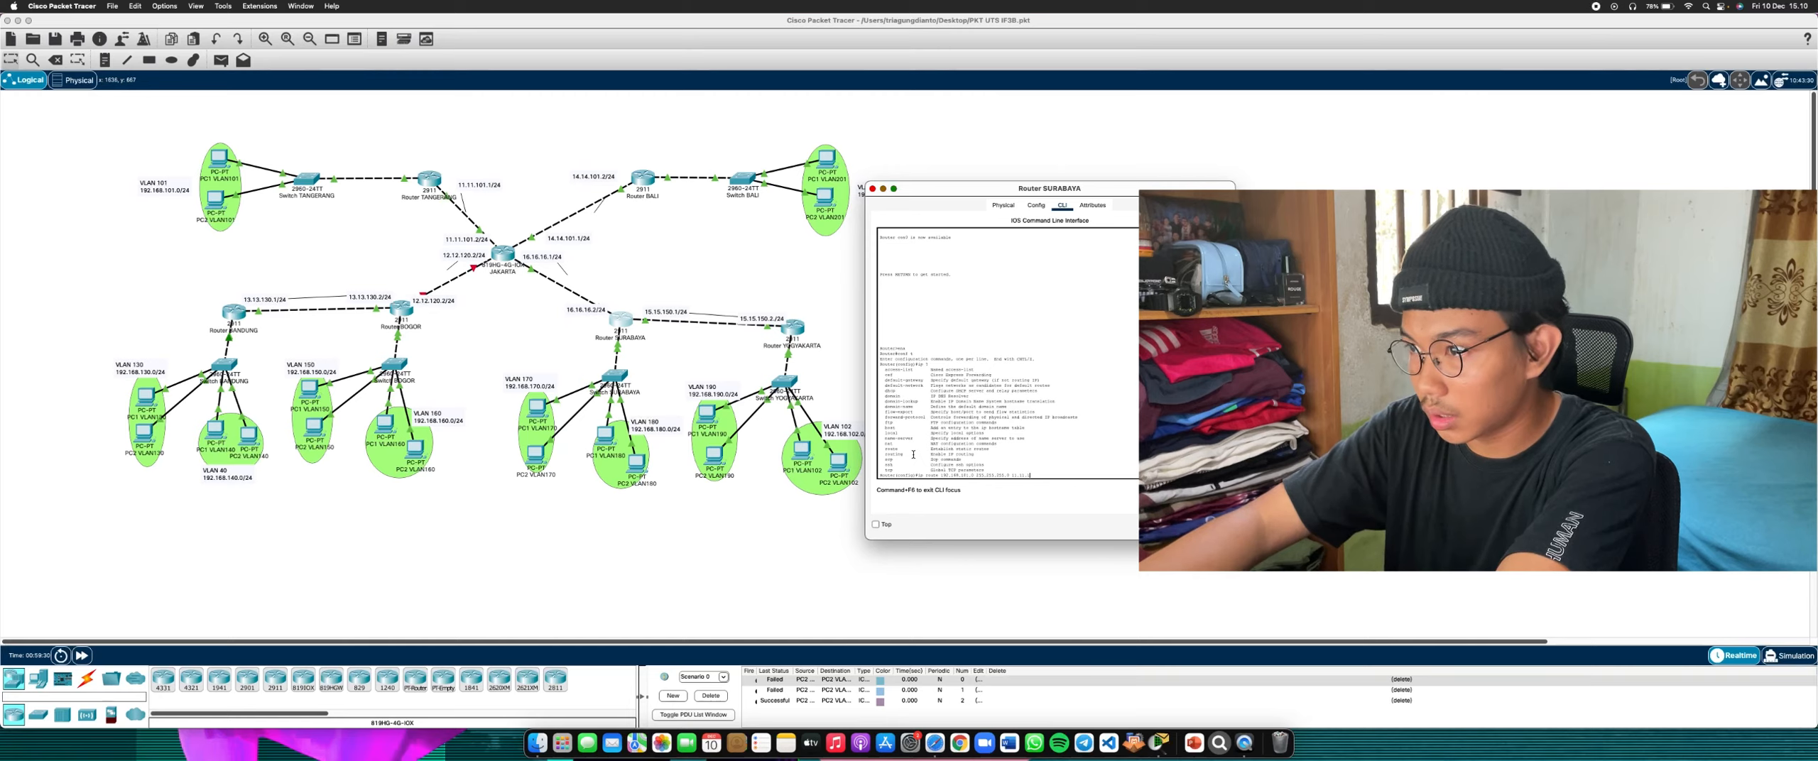
{"action": "type", "text": "01.1"}
{"action": "key", "text": "Return"}
Add a second static route on Router SURABAYA with mask 255.255.255.0 by adapting the previous route
{"action": "key", "text": "Up"}
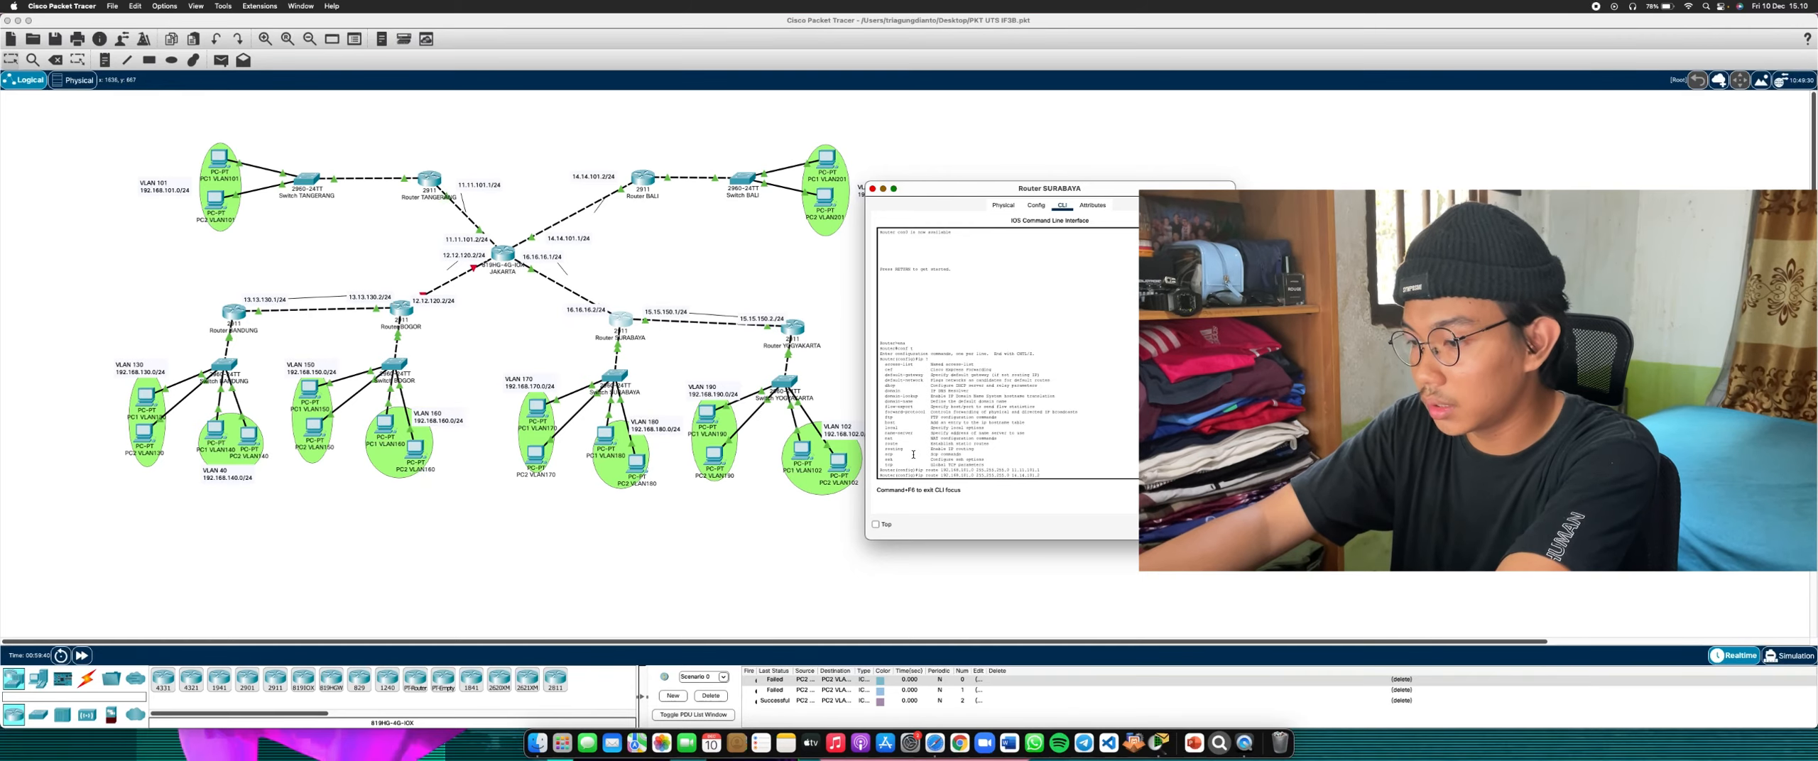
{"action": "key", "text": "Left"}
{"action": "key", "text": "Left"}
{"action": "key", "text": "Left"}
{"action": "key", "text": "Left"}
{"action": "key", "text": "Left"}
{"action": "key", "text": "Left"}
{"action": "key", "text": "Left"}
{"action": "key", "text": "Left"}
{"action": "key", "text": "BackSpace"}
{"action": "type", "text": "2"}
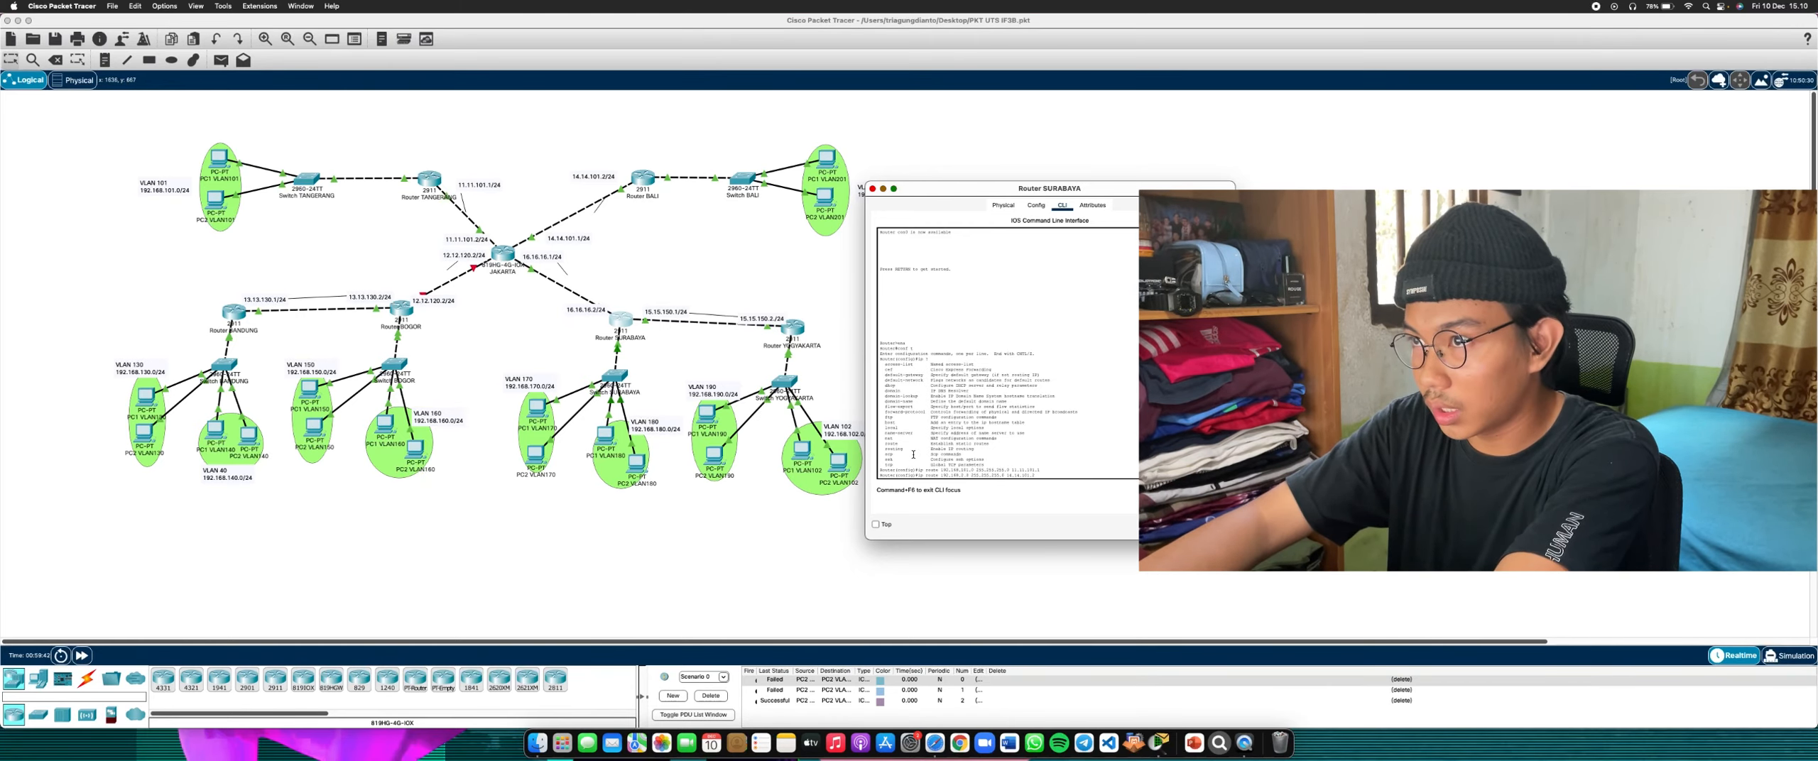
{"action": "key", "text": "Return"}
Add a static route on Router SURABAYA to the VLAN 130 network 192.168.130.0 with mask 255.255.255.0 by adapting the previous route
{"action": "key", "text": "Up"}
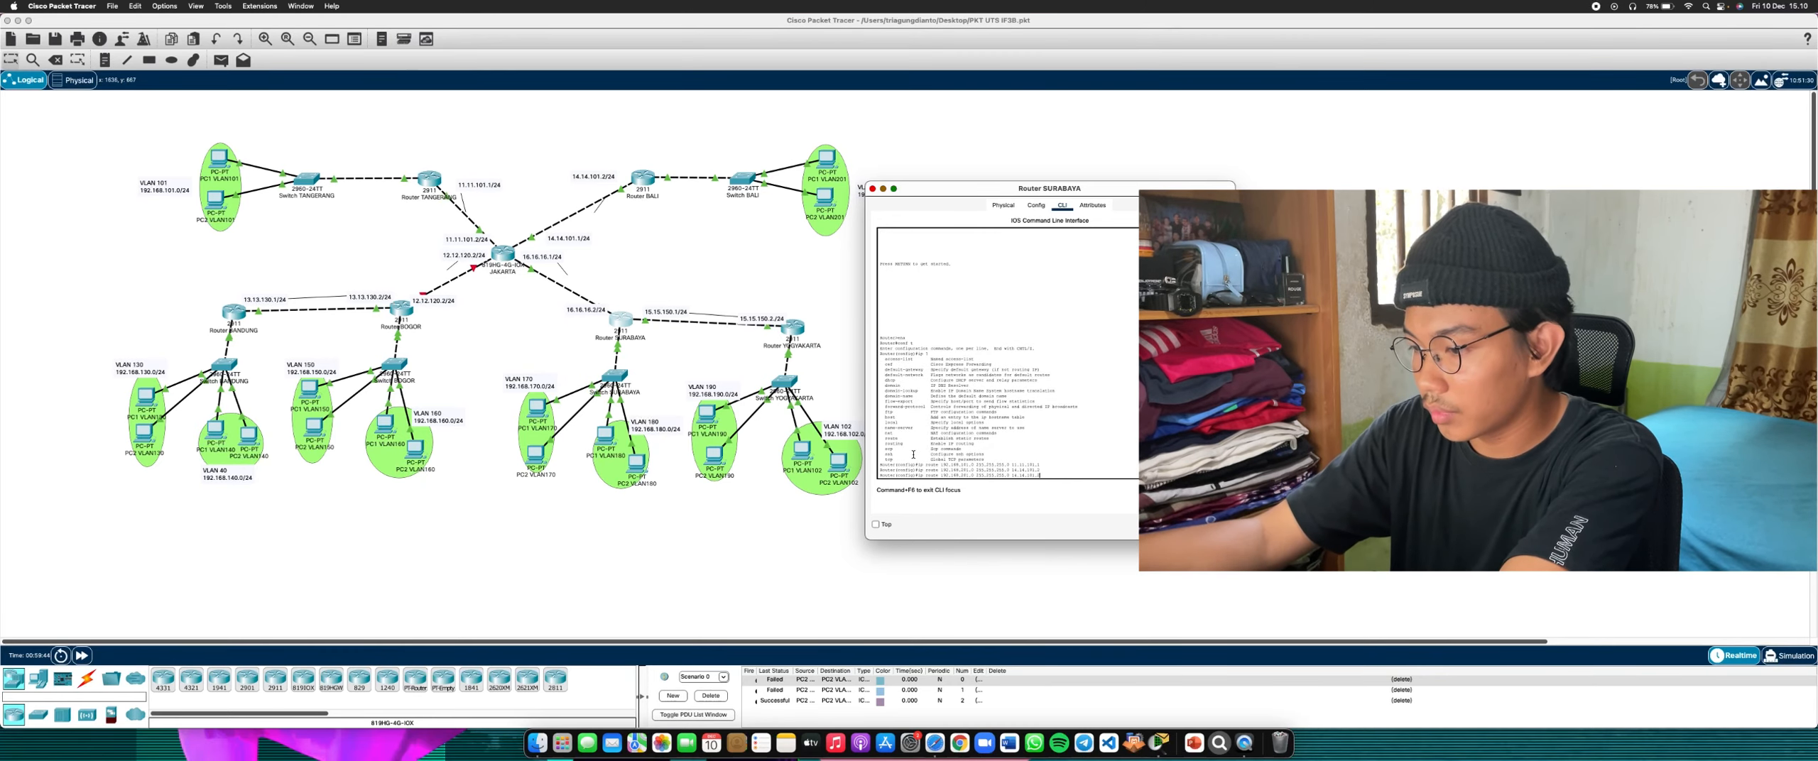
{"action": "key", "text": "BackSpace"}
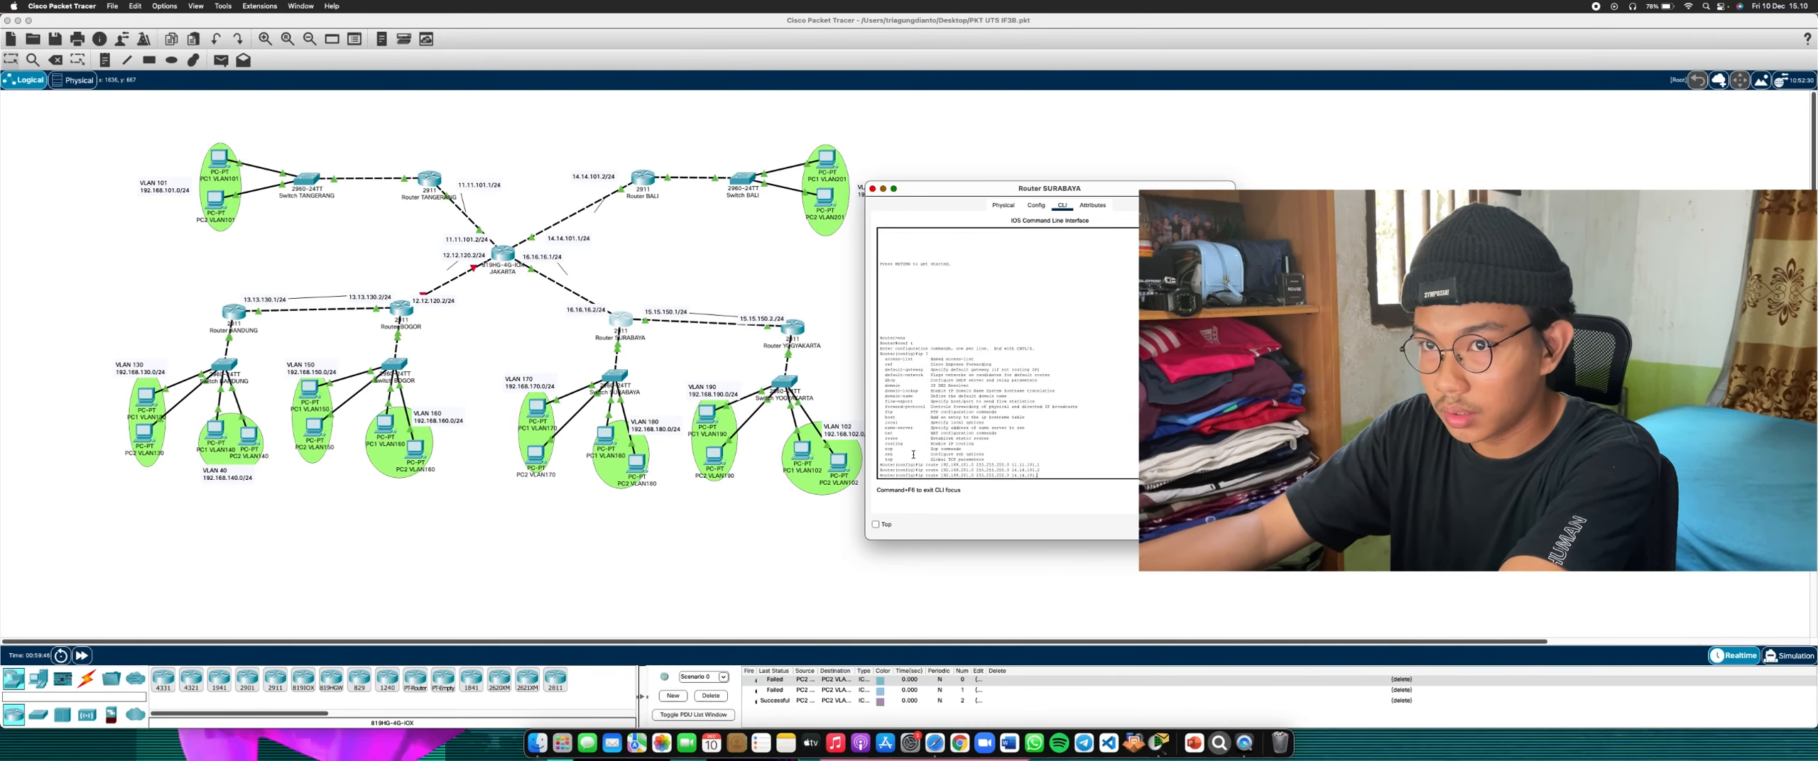
{"action": "key", "text": "Left"}
{"action": "key", "text": "Left"}
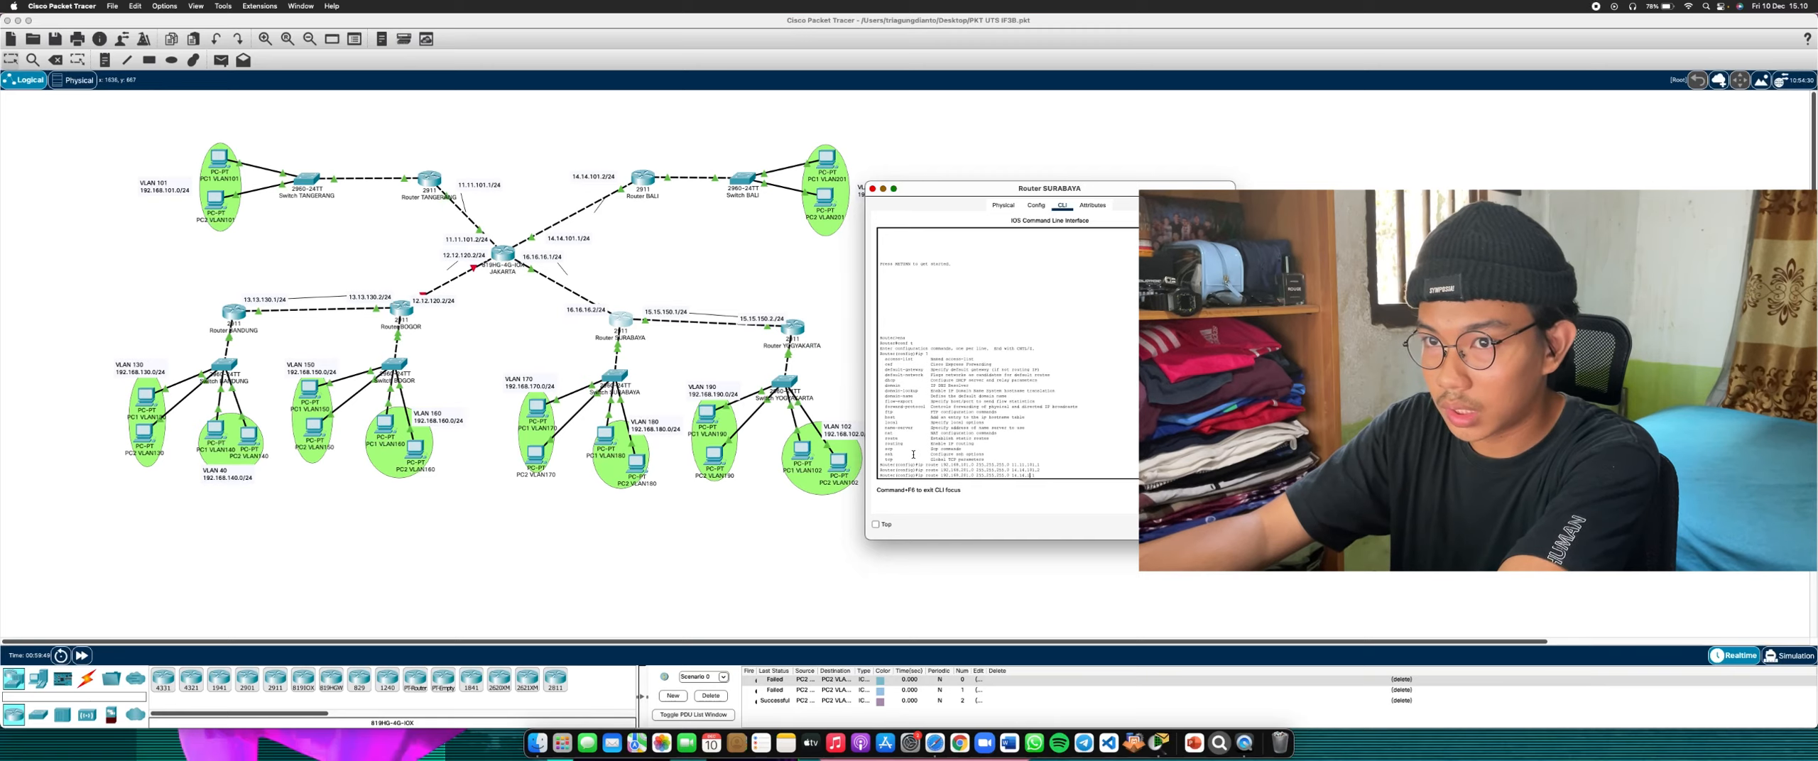
{"action": "type", "text": "30"}
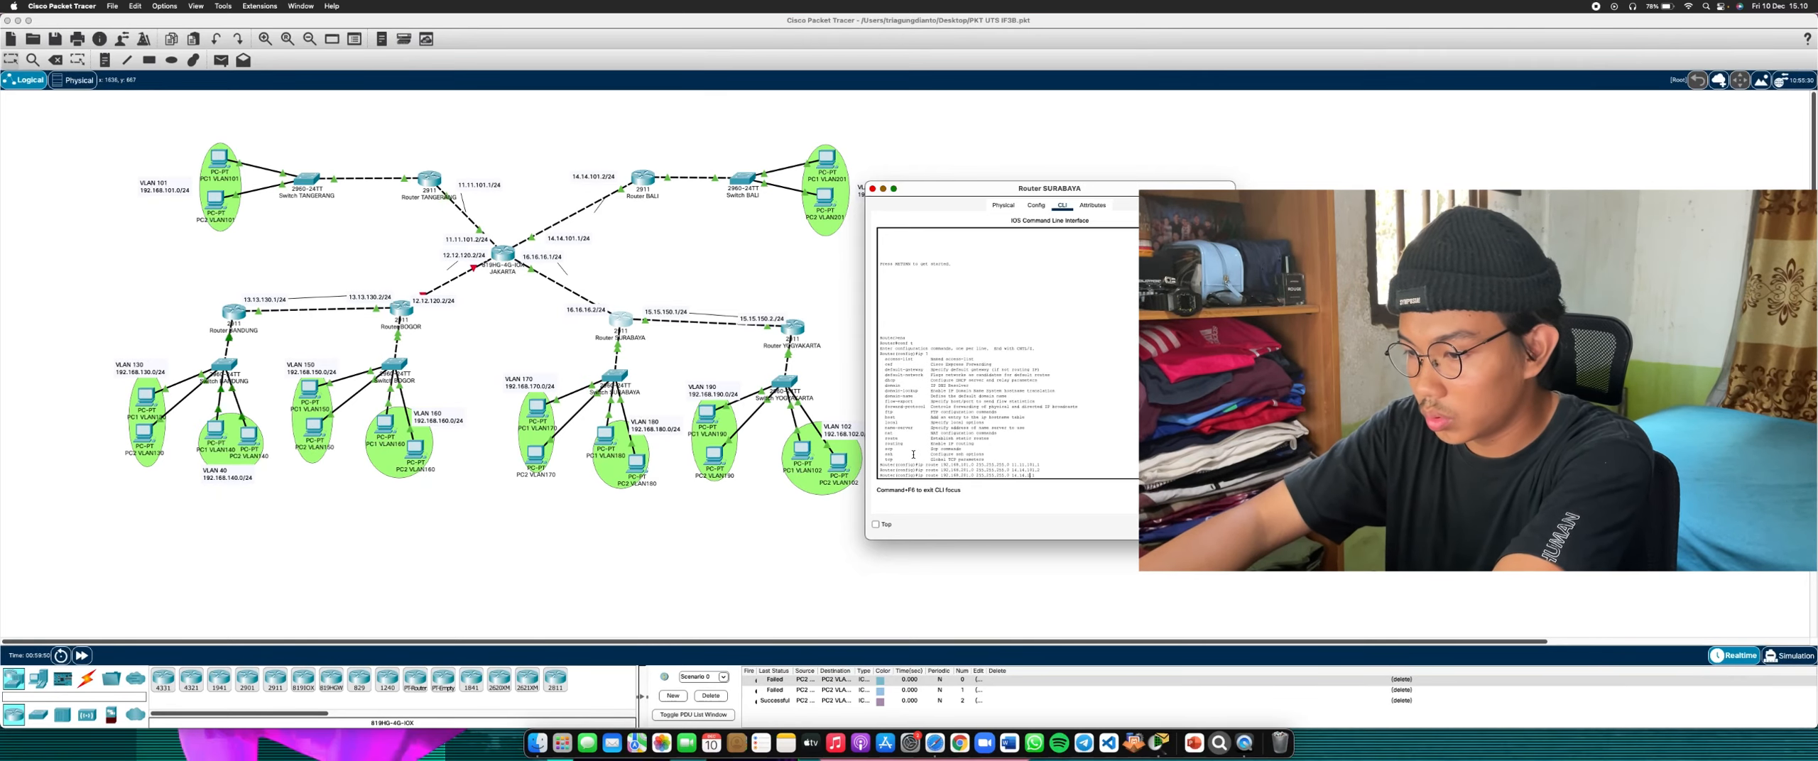
{"action": "key", "text": "Left"}
{"action": "key", "text": "Left"}
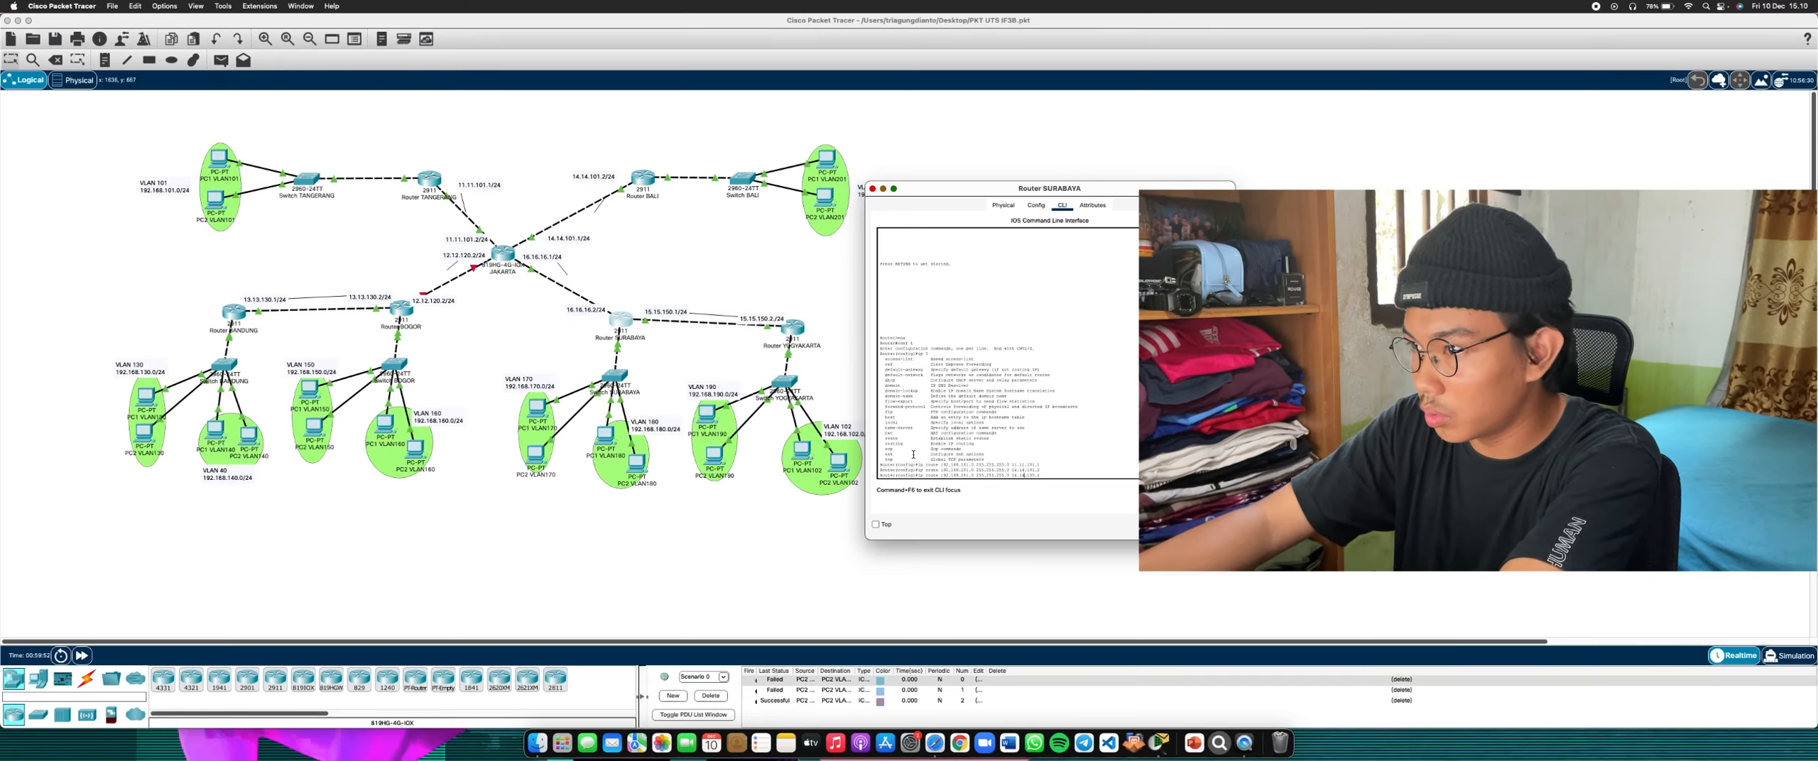
{"action": "key", "text": "Left"}
{"action": "key", "text": "BackSpace"}
{"action": "type", "text": "3"}
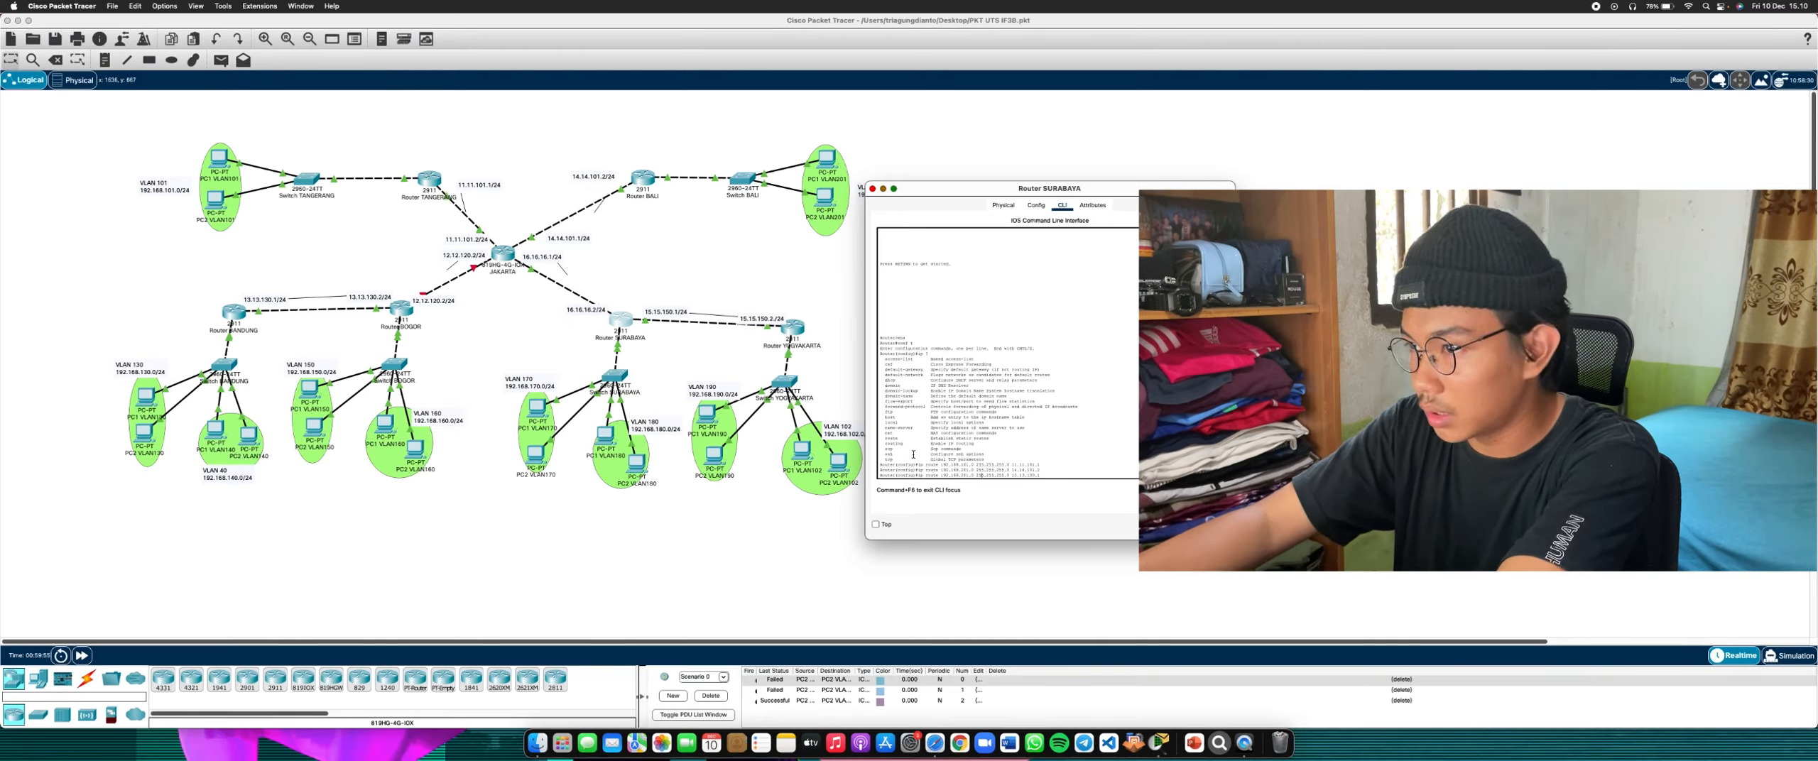
{"action": "key", "text": "BackSpace"}
{"action": "key", "text": "BackSpace"}
{"action": "key", "text": "BackSpace"}
{"action": "type", "text": ".130"}
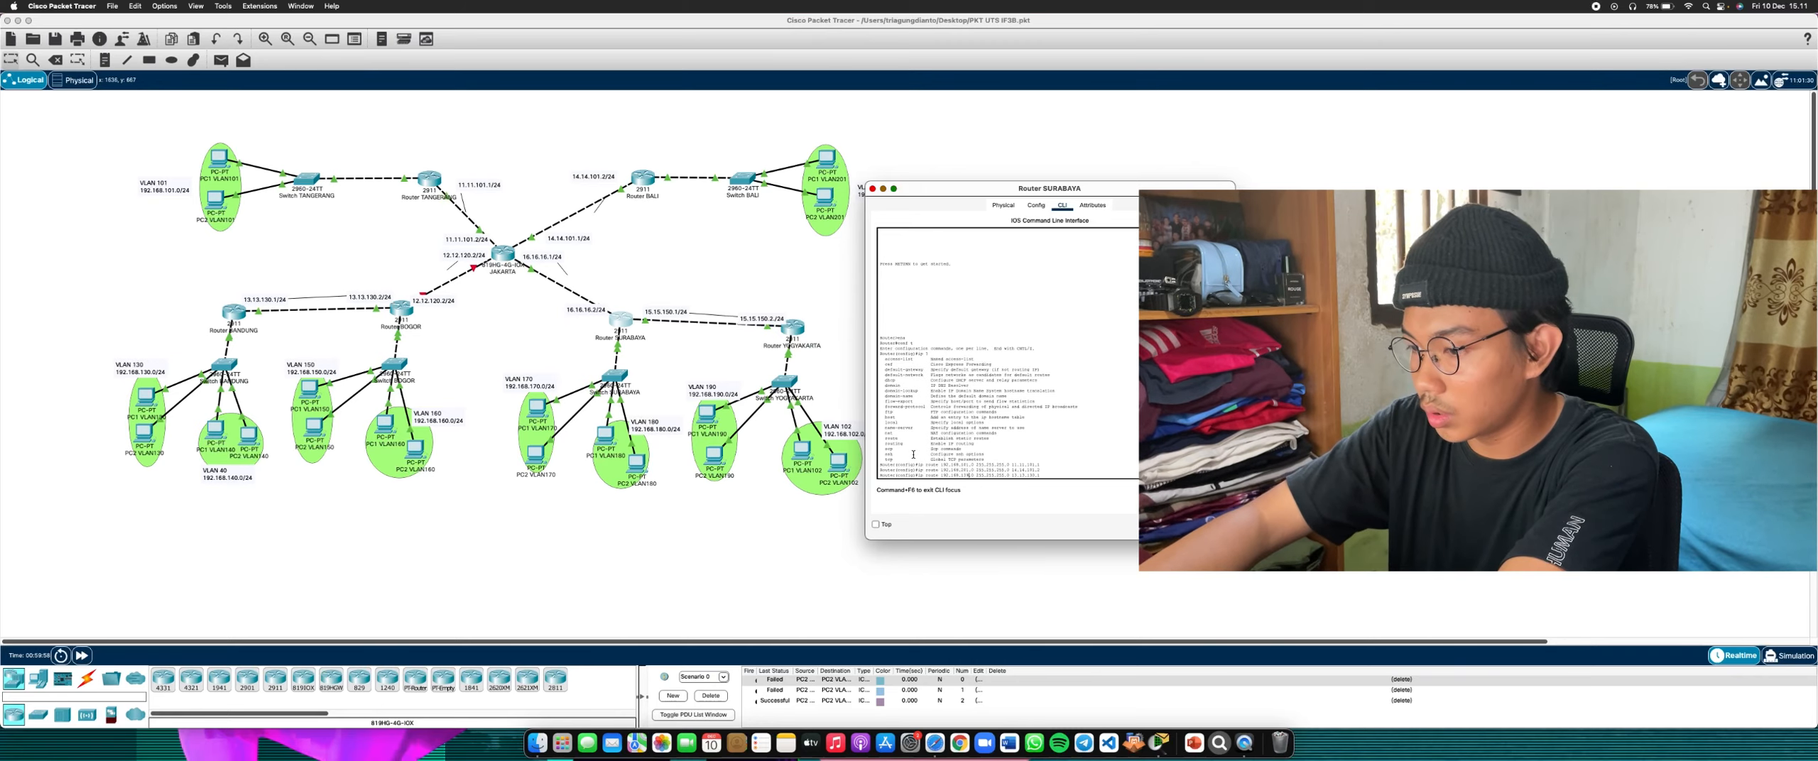
{"action": "key", "text": "Return"}
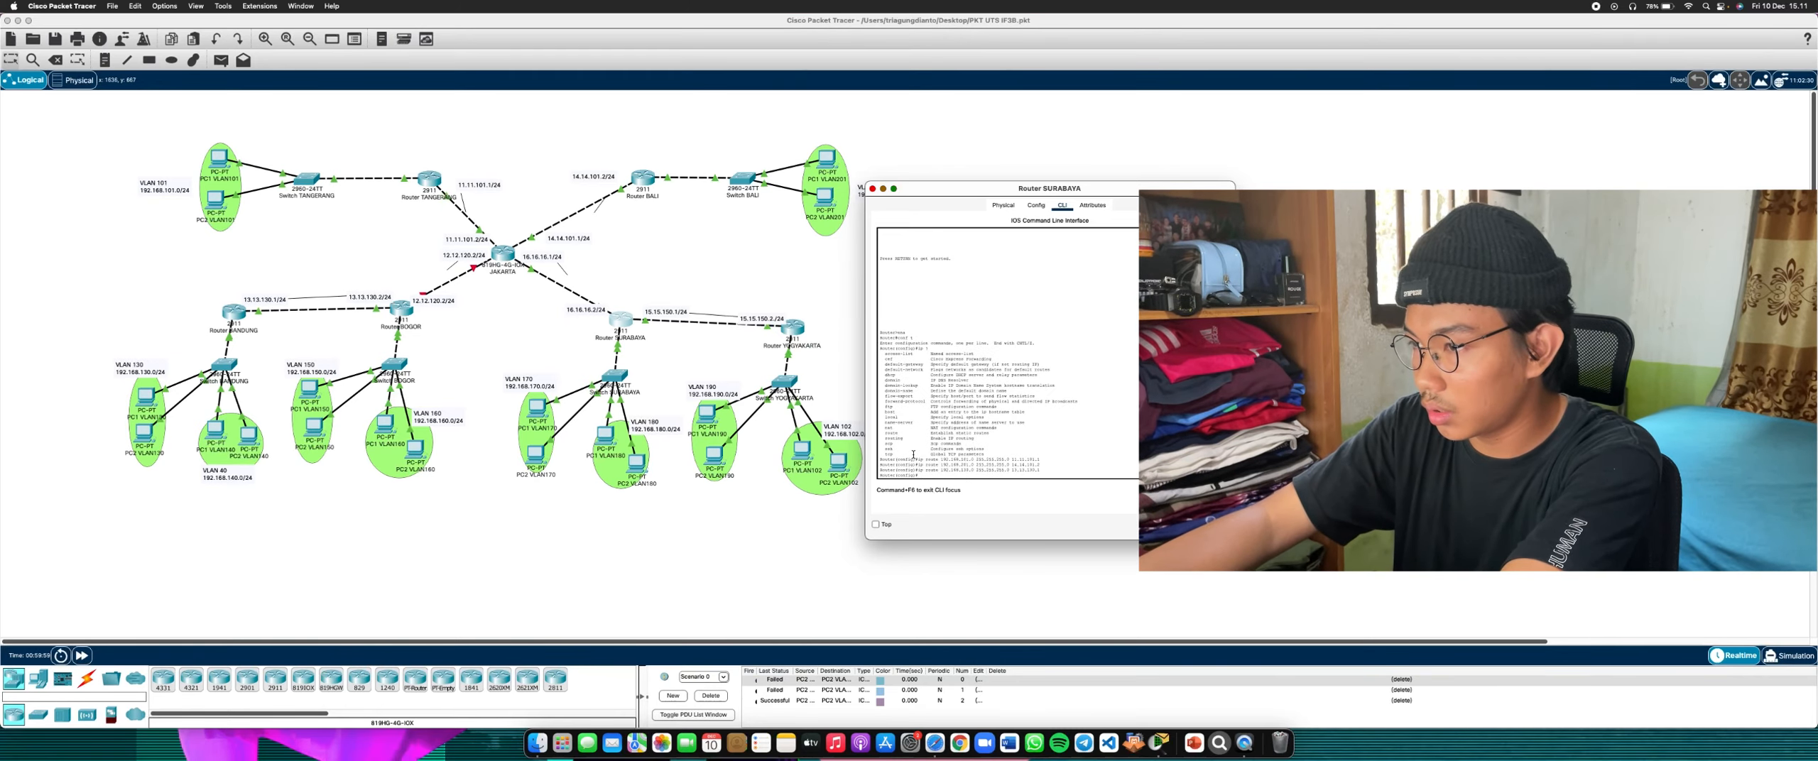
Add a static route on Router SURABAYA to 192.168.140.0 with mask 255.255.255.0, reusing the previous route's next hop
{"action": "key", "text": "Up"}
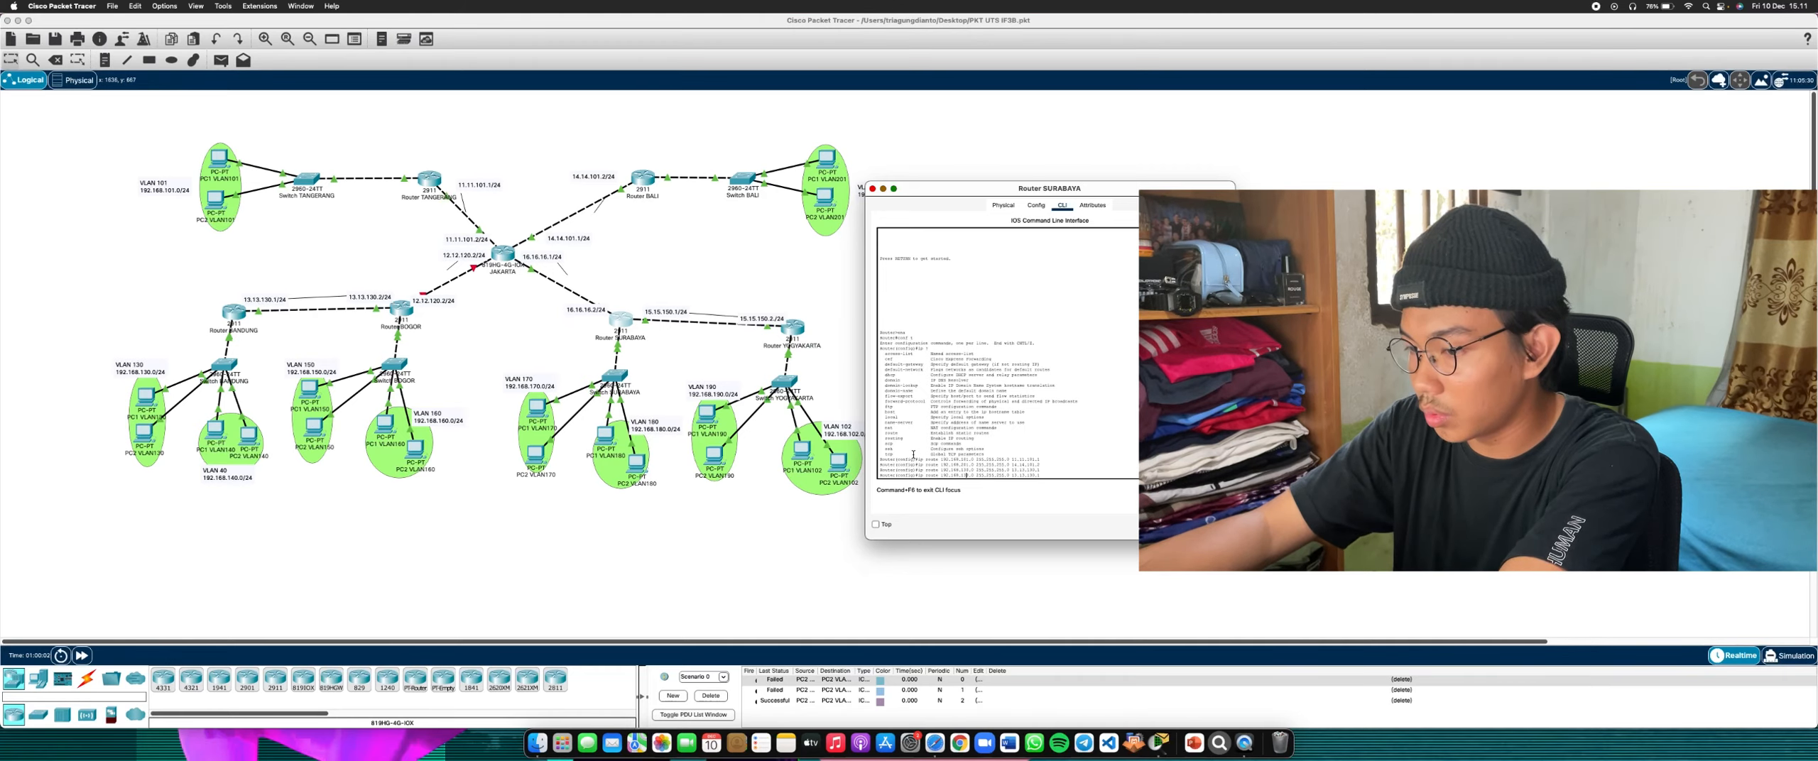
{"action": "key", "text": "BackSpace"}
{"action": "type", "text": "4"}
{"action": "key", "text": "Return"}
Add a static route on Router SURABAYA to the VLAN 150 network 192.168.150.0 with mask 255.255.255.0
{"action": "key", "text": "Up"}
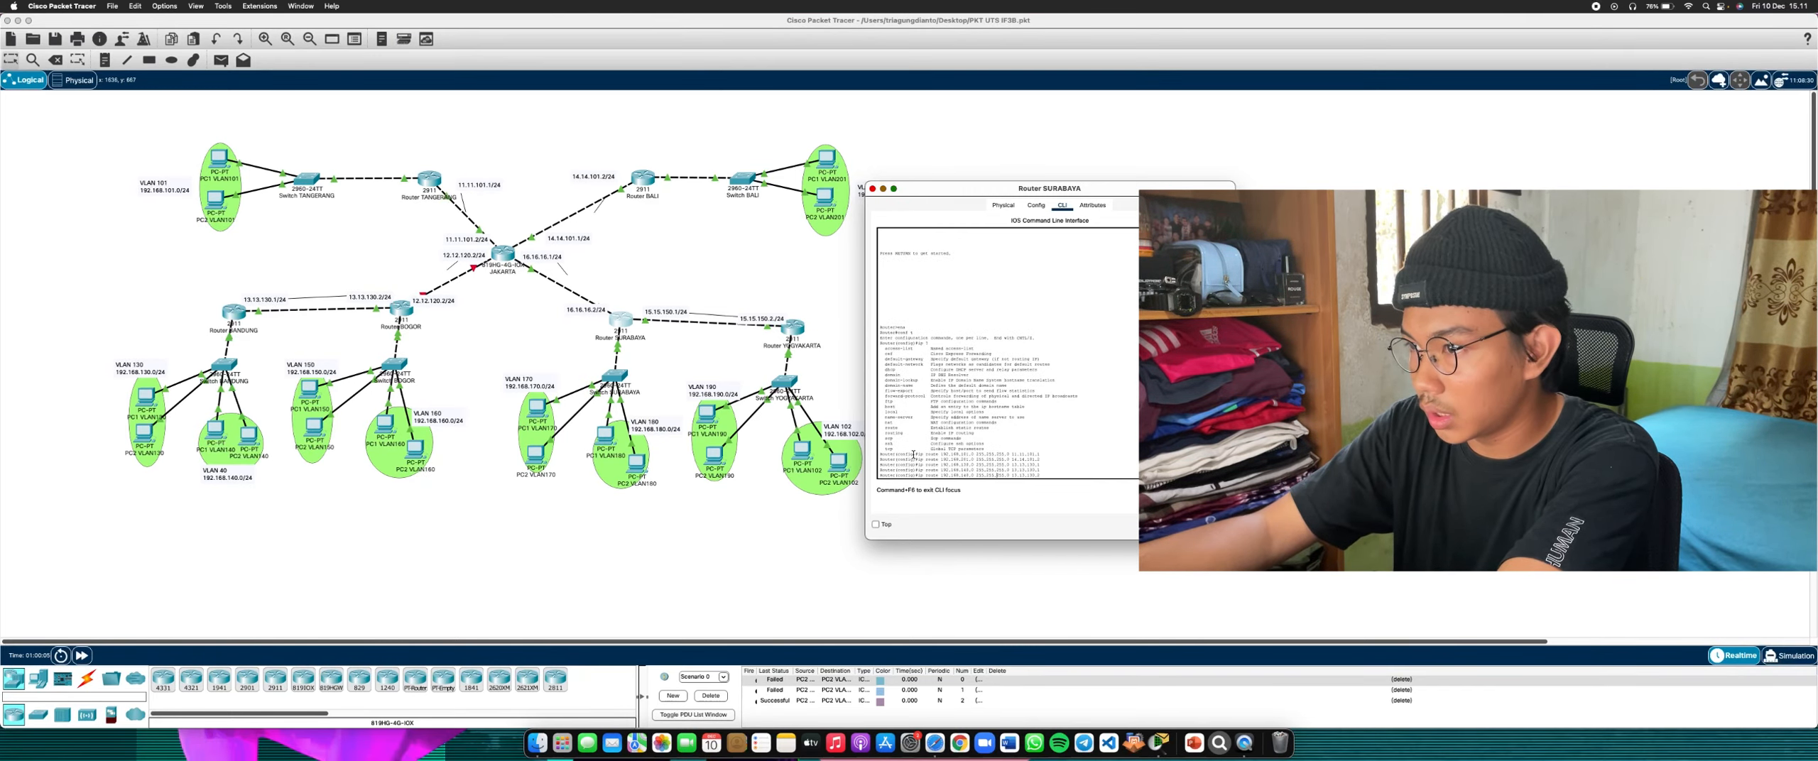
{"action": "key", "text": "Left"}
{"action": "key", "text": "Left"}
{"action": "key", "text": "Left"}
{"action": "key", "text": "Left"}
{"action": "key", "text": "Left"}
{"action": "key", "text": "Left"}
{"action": "key", "text": "Left"}
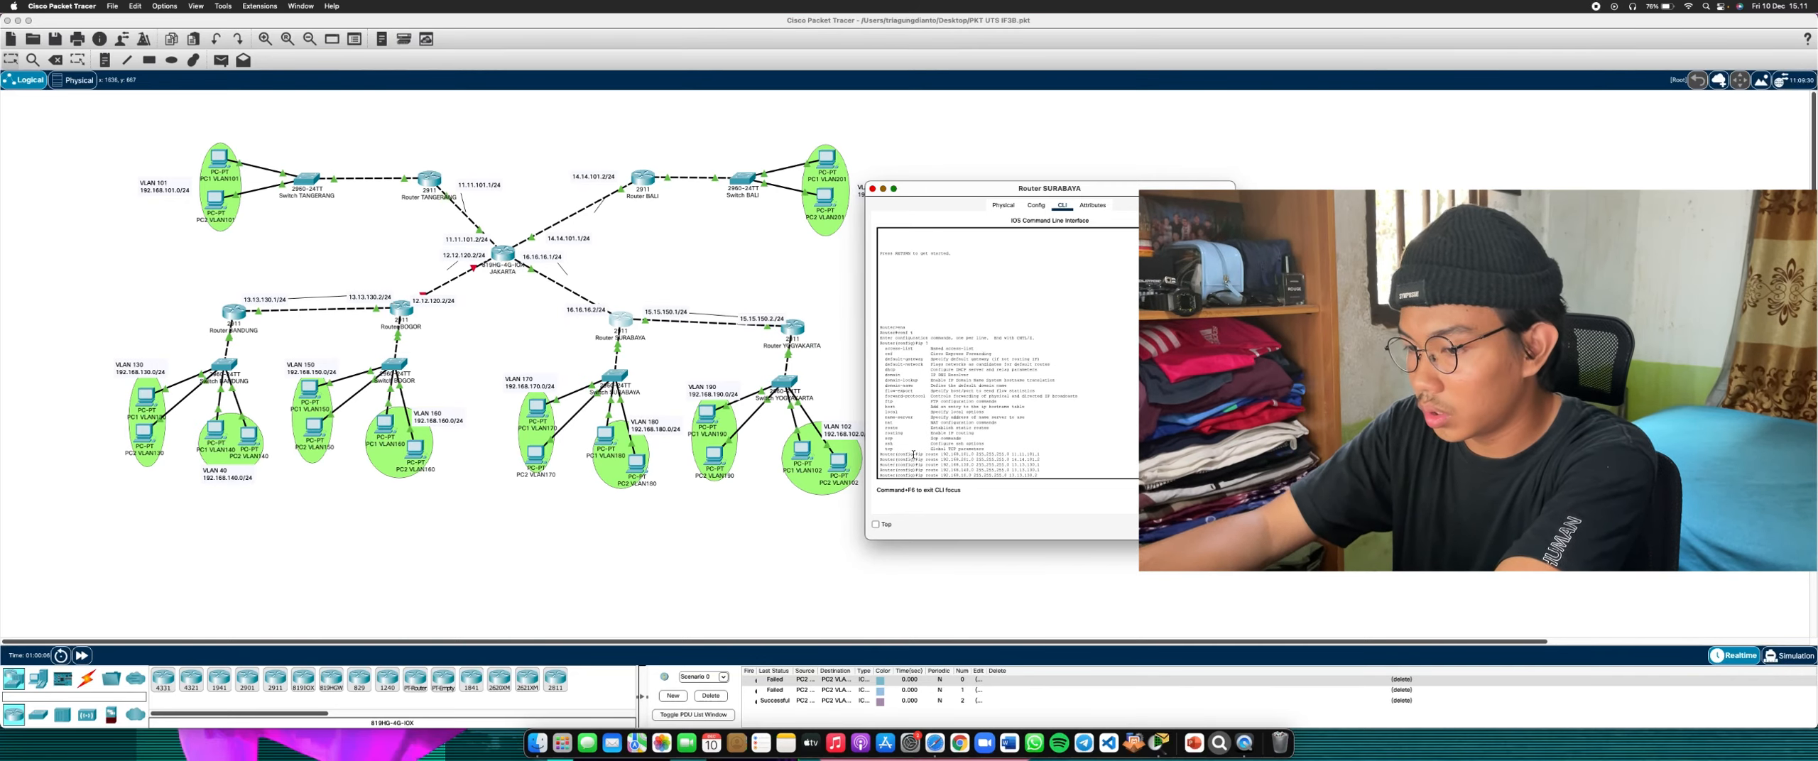
{"action": "key", "text": "BackSpace"}
{"action": "type", "text": "5"}
{"action": "key", "text": "Return"}
Add a static route on Router SURABAYA to the VLAN 160 network 192.168.160.0 with mask 255.255.255.0
{"action": "key", "text": "Up"}
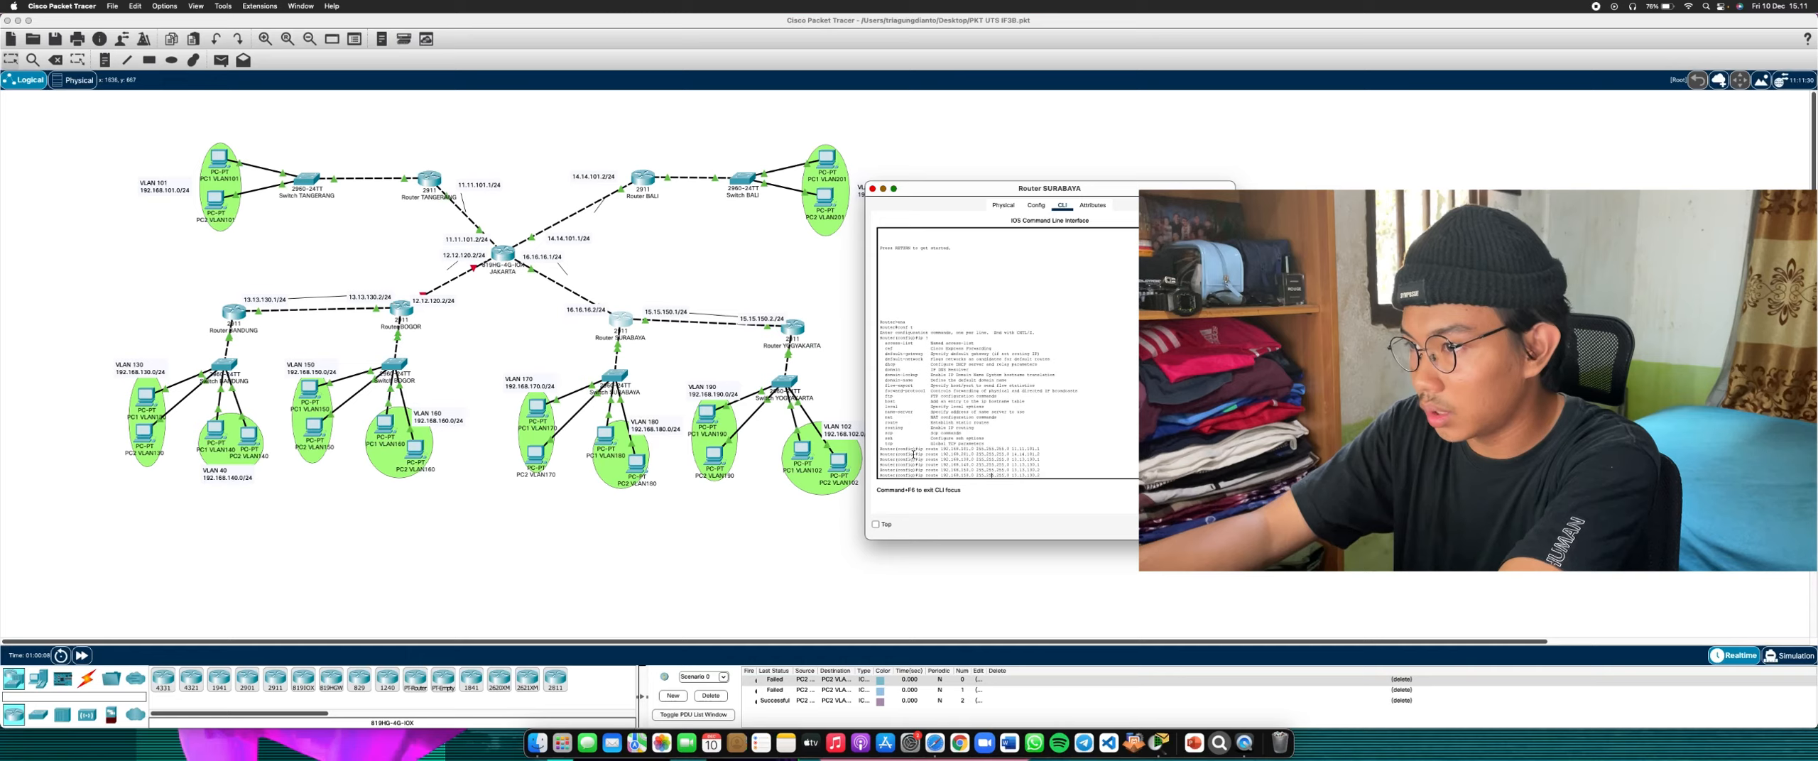
{"action": "key", "text": "Left"}
{"action": "key", "text": "Left"}
{"action": "key", "text": "Left"}
{"action": "key", "text": "Left"}
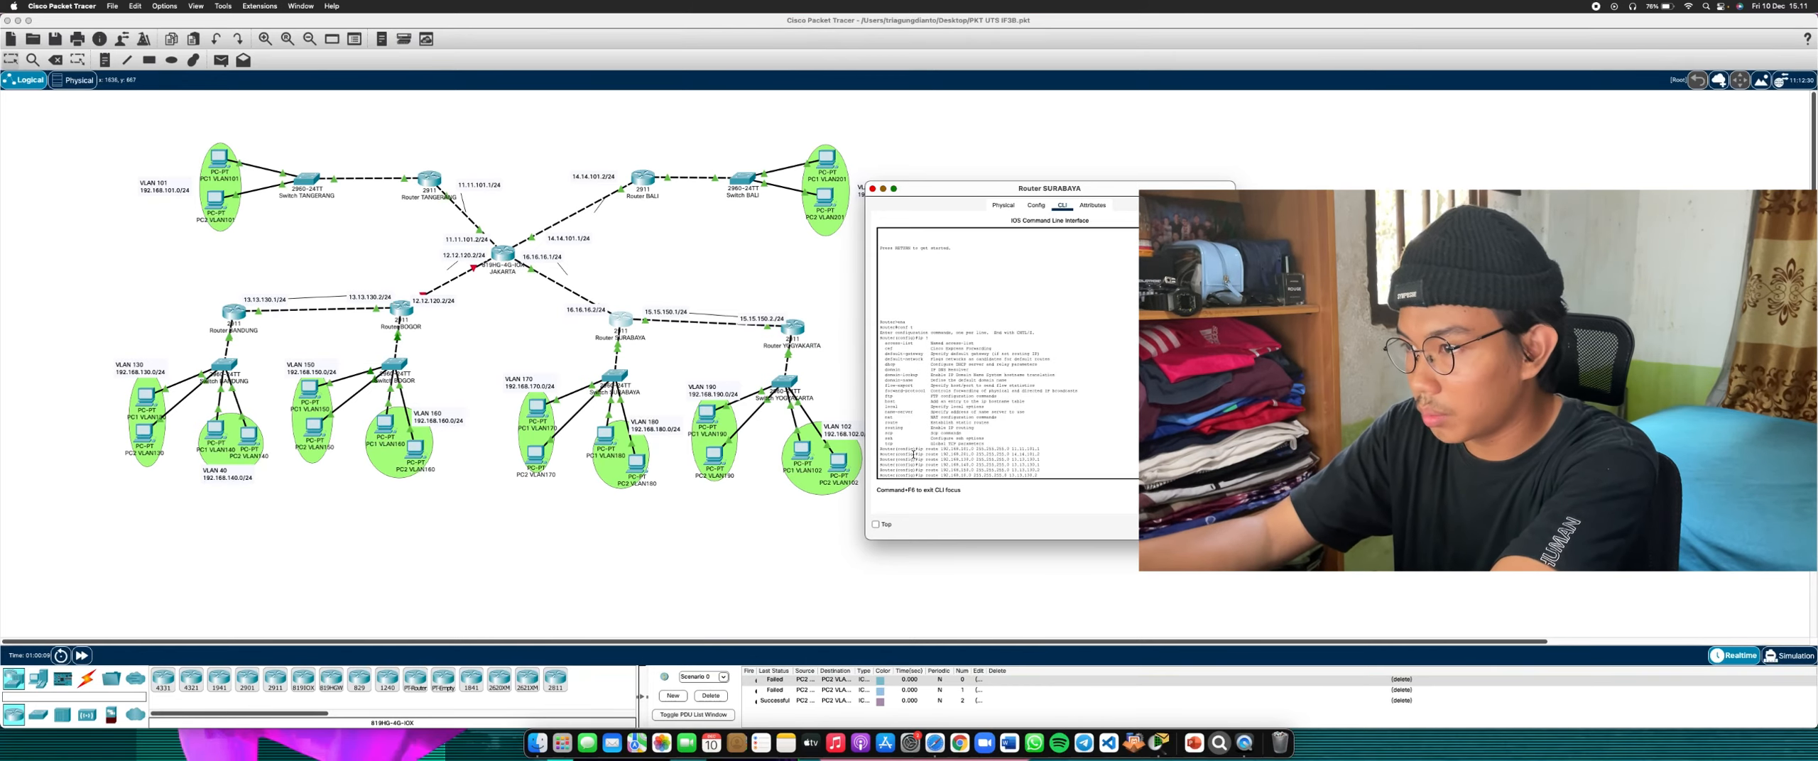
{"action": "type", "text": "6"}
{"action": "key", "text": "Return"}
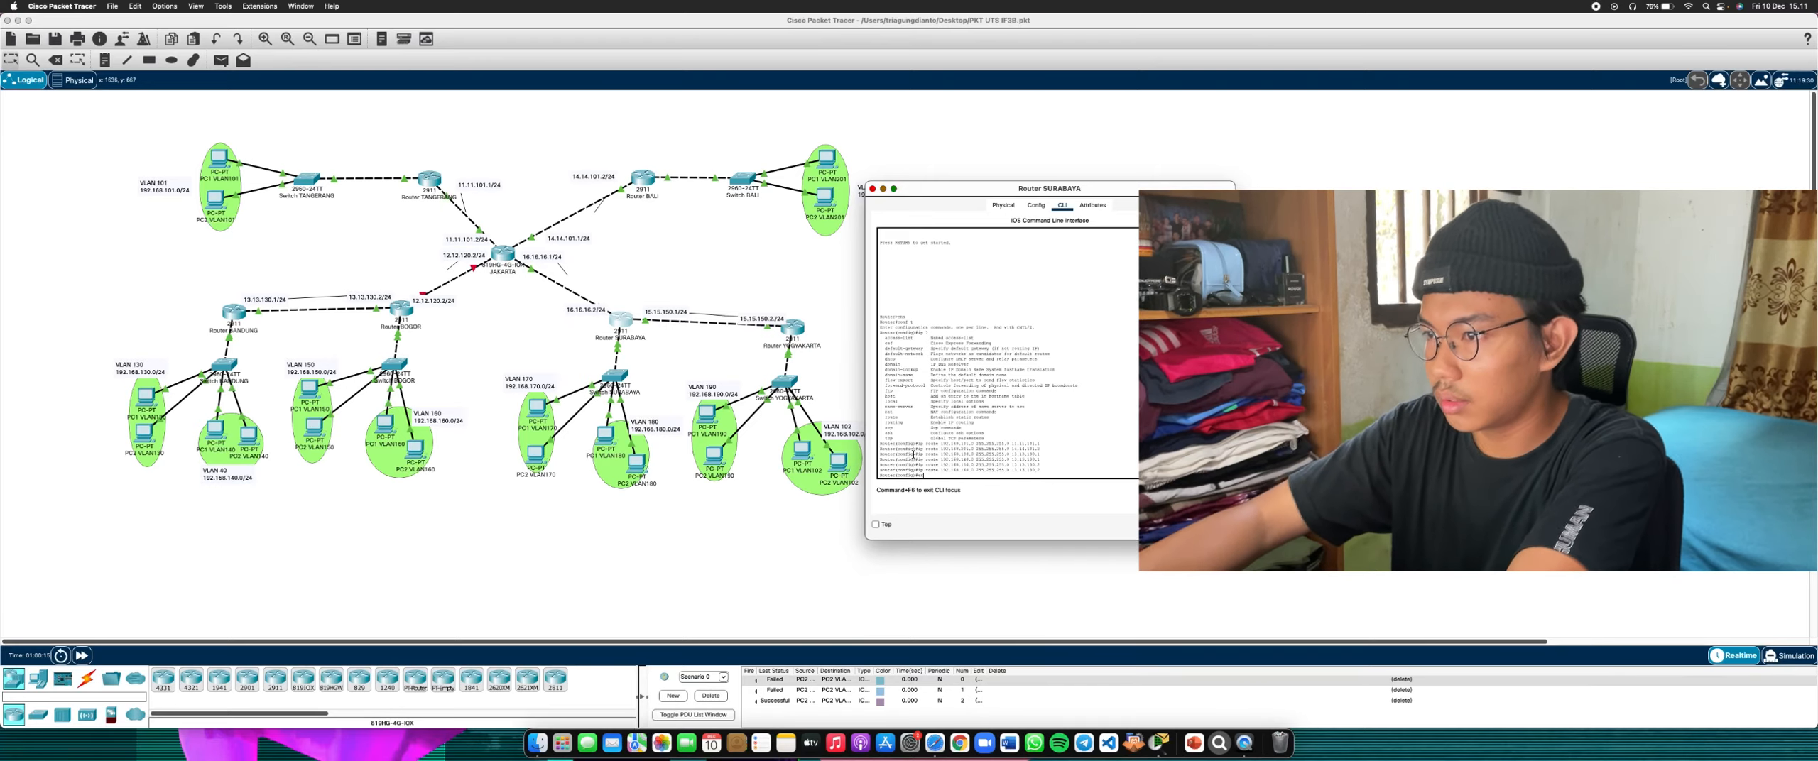
Exit global configuration mode on Router SURABAYA and close the router's window
{"action": "type", "text": "ex"}
{"action": "key", "text": "Return"}
{"action": "left_click", "coordinate": [702, 356]}
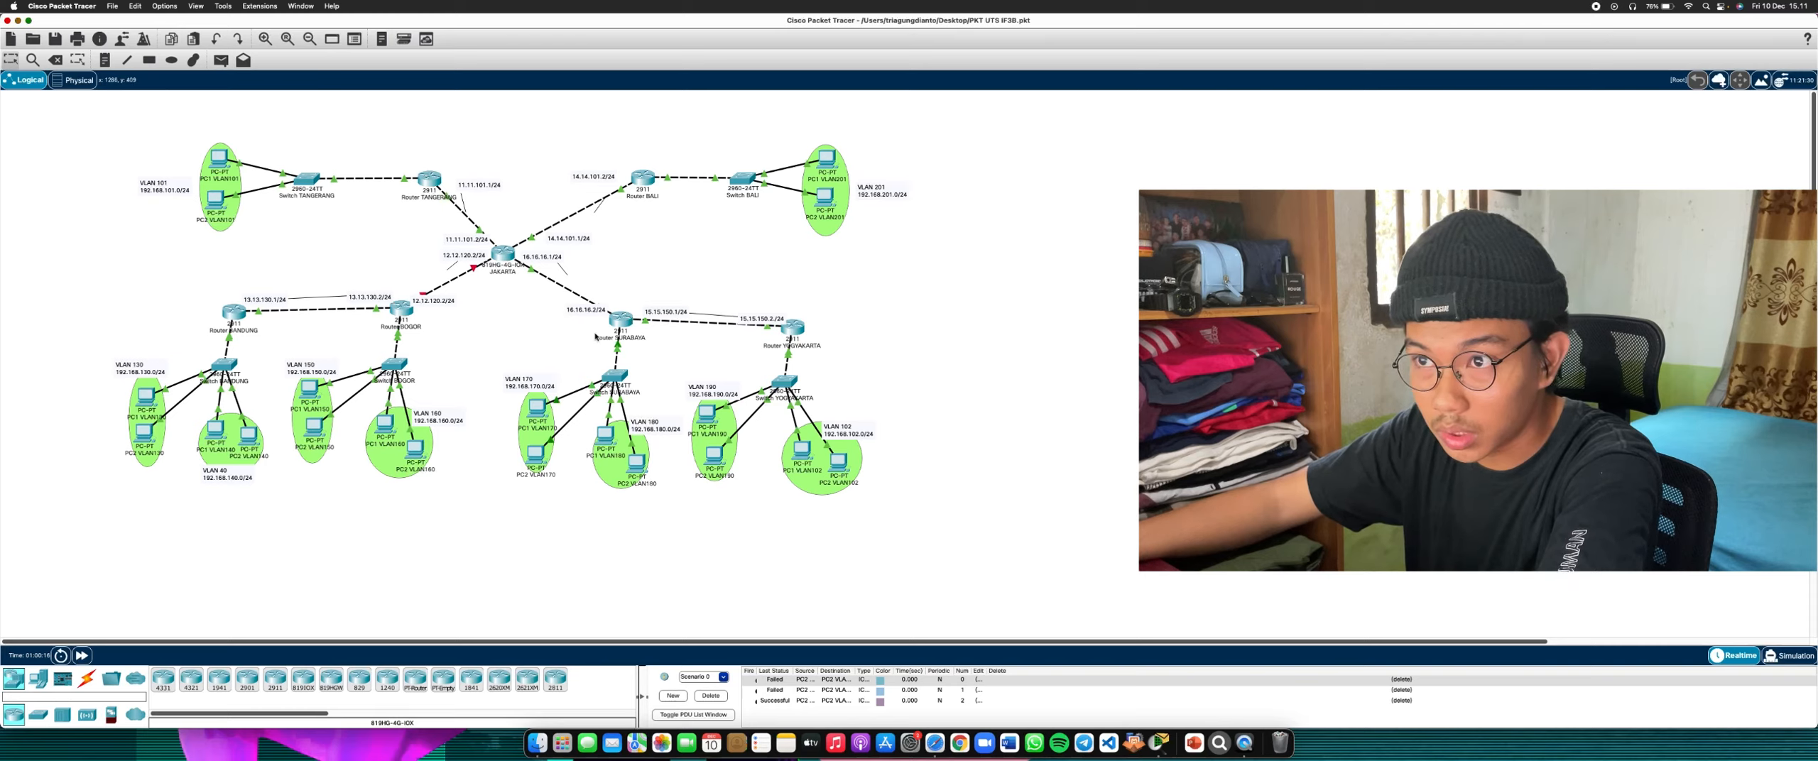
{"action": "left_click_drag", "start_coordinate": [135, 146], "coordinate": [460, 299]}
{"action": "left_click", "coordinate": [483, 320]}
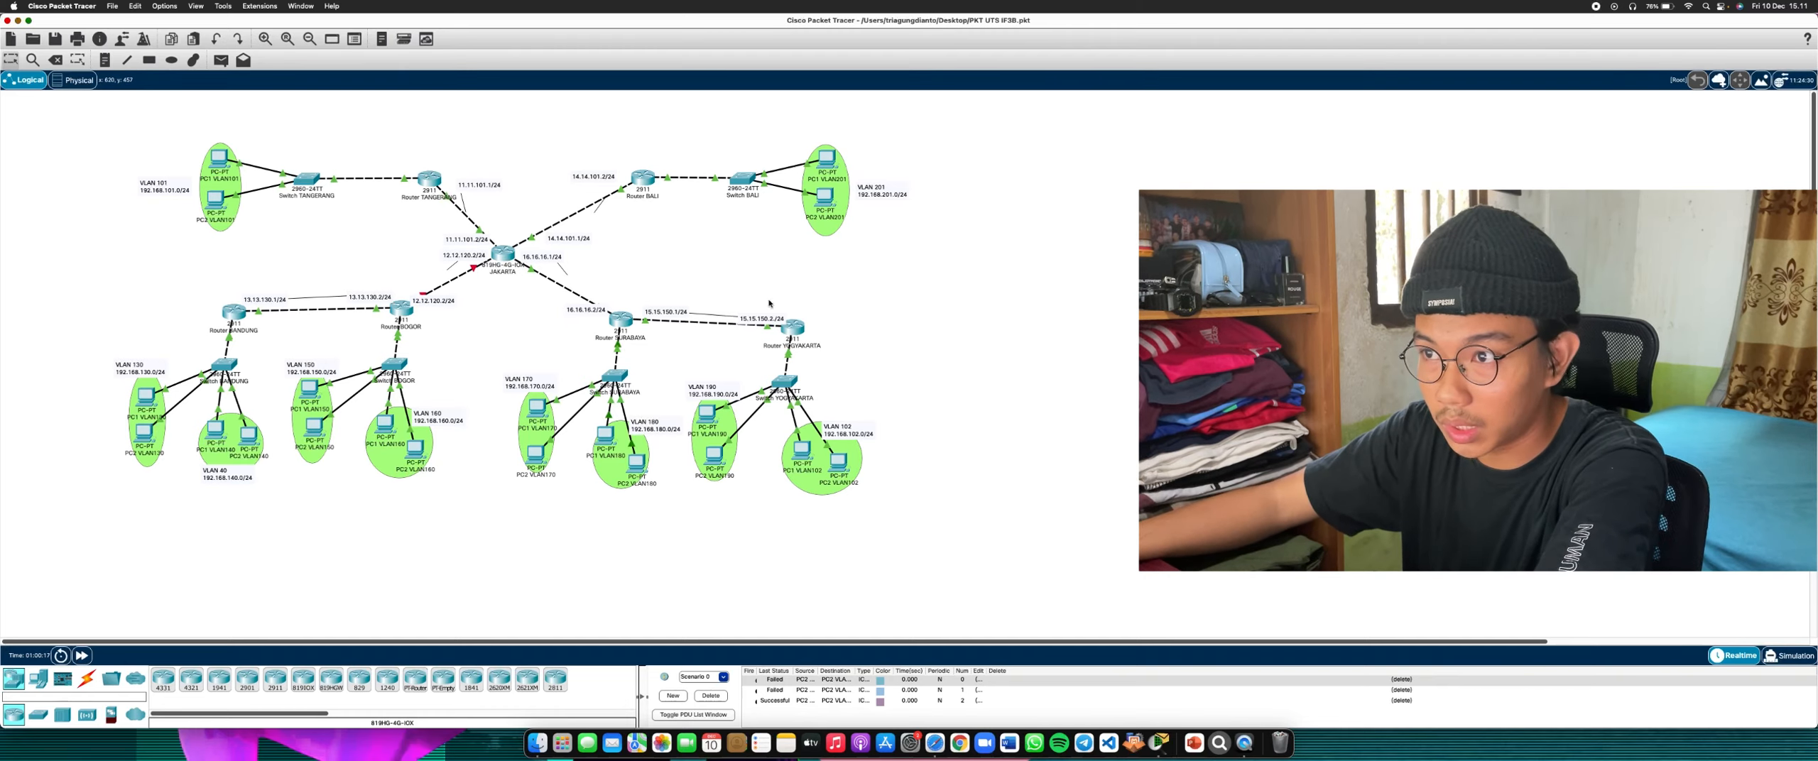
Open Router YOGYAKARTA's command line and enter global configuration mode
{"action": "left_click", "coordinate": [794, 326]}
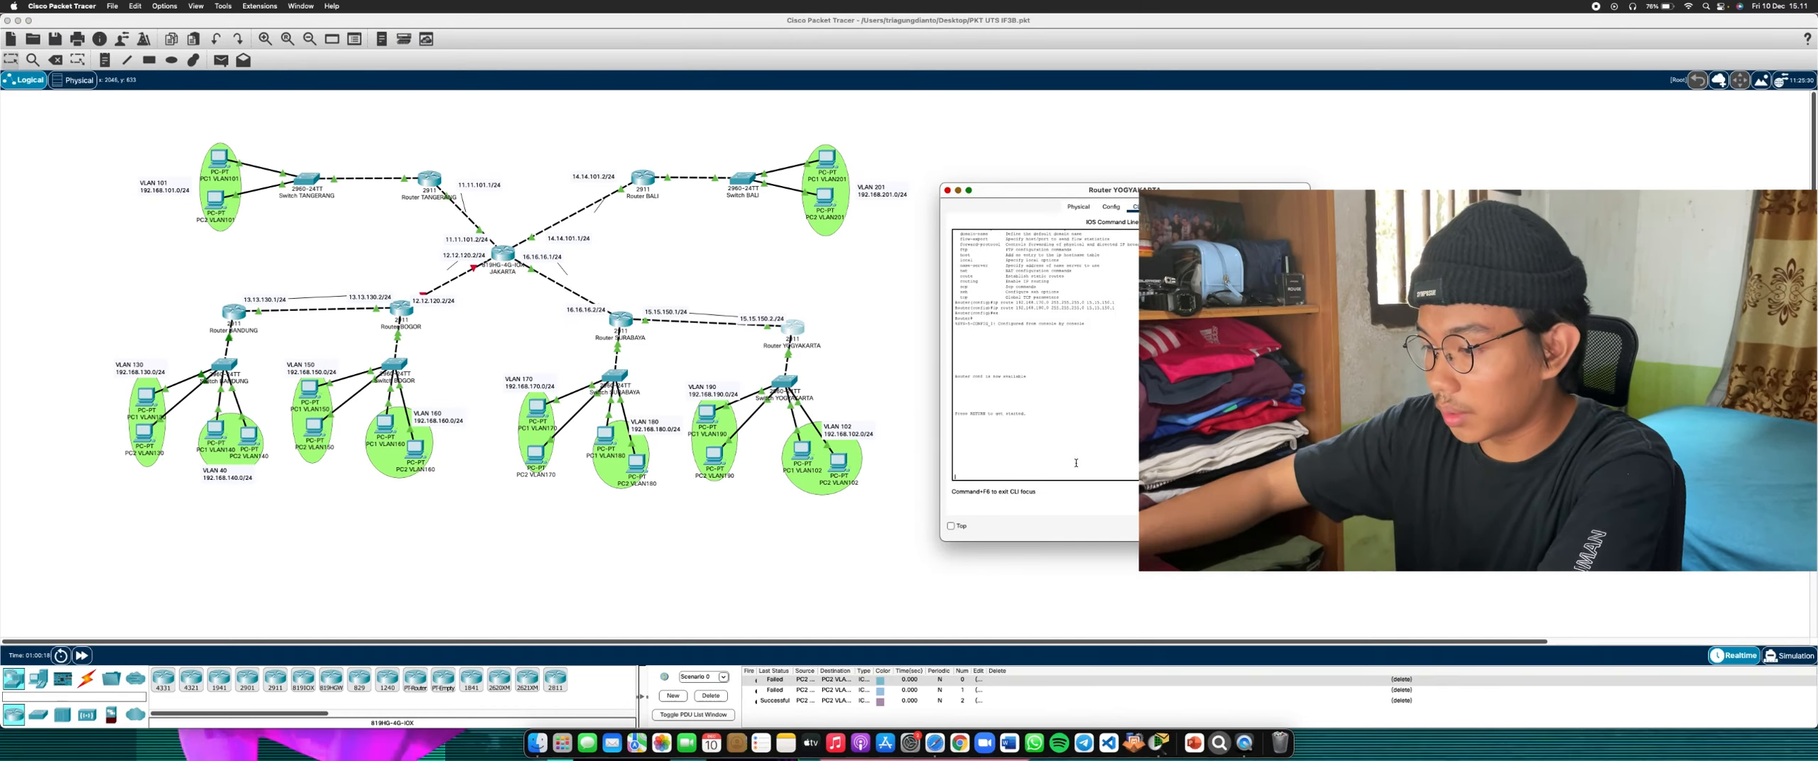
{"action": "key", "text": "Return"}
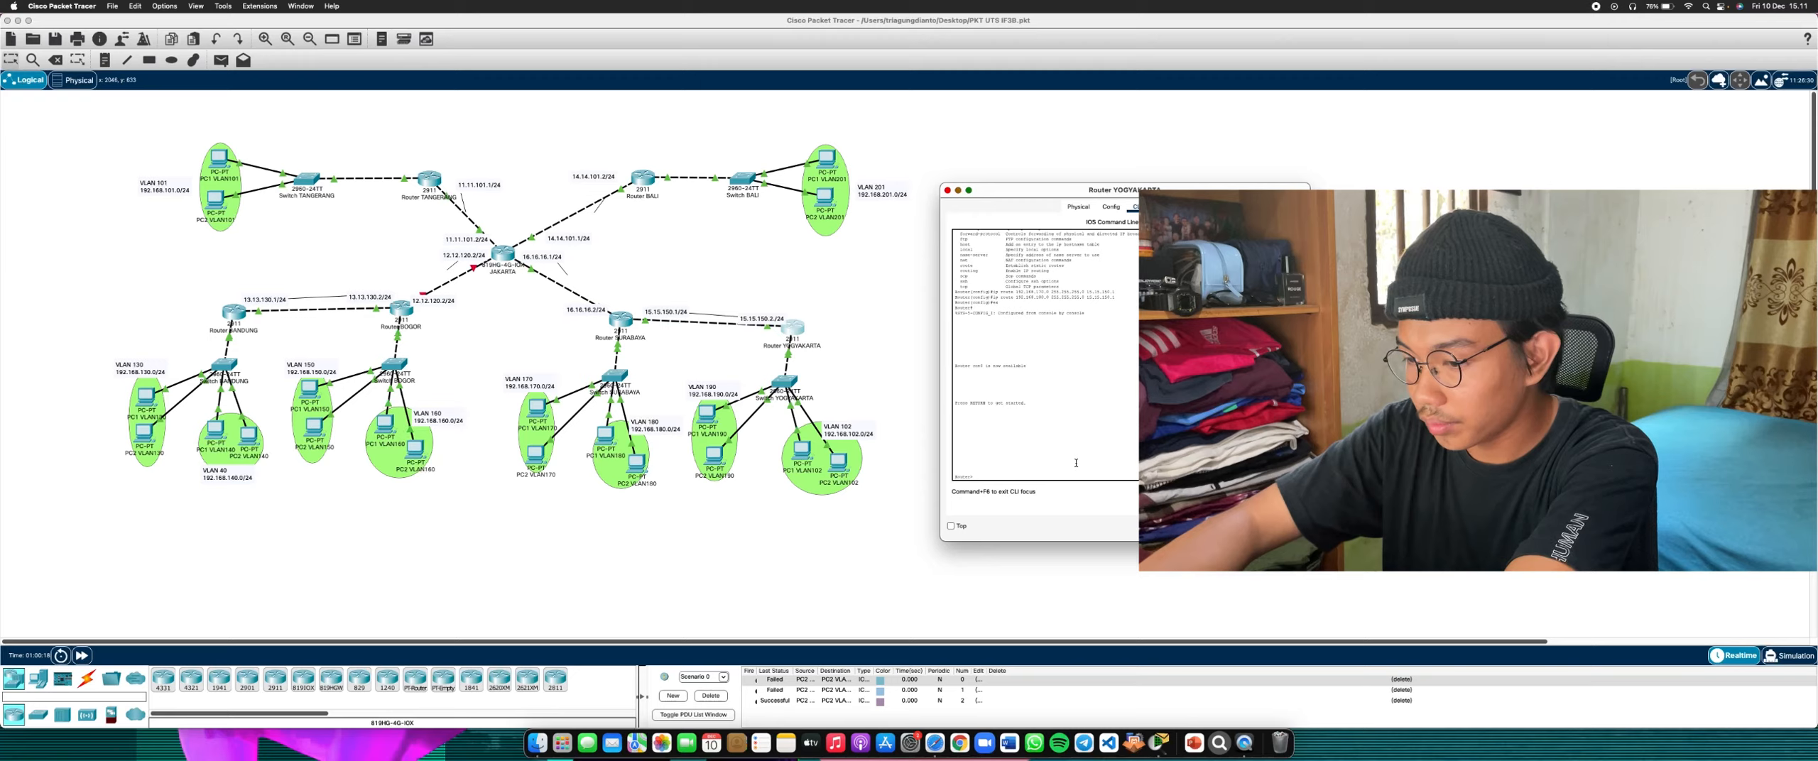
{"action": "type", "text": "en"}
{"action": "key", "text": "Return"}
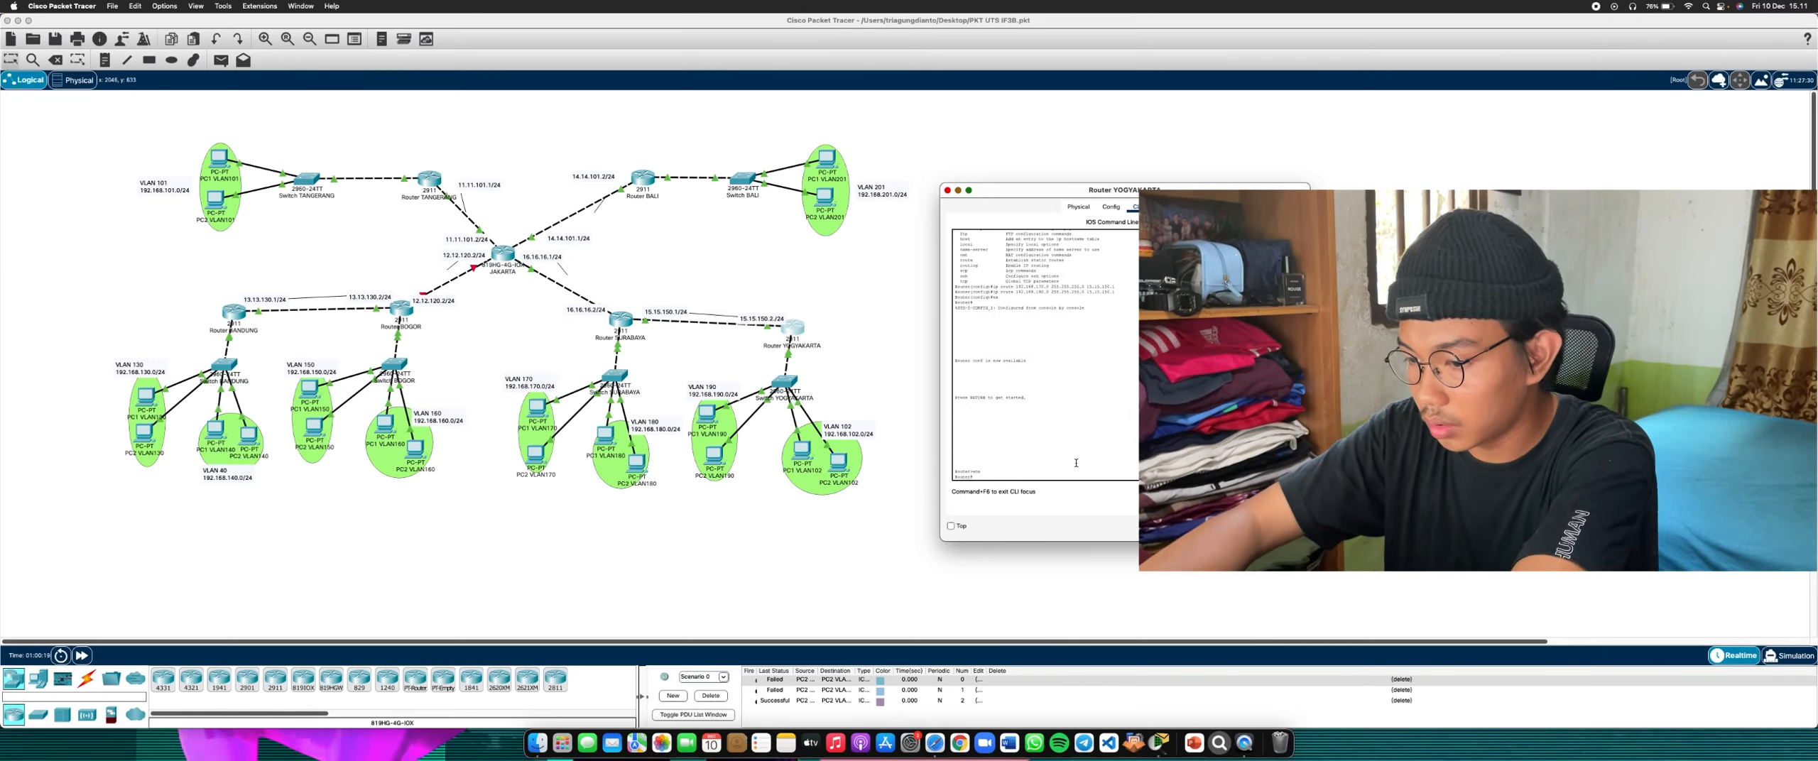
{"action": "type", "text": "conf t"}
{"action": "key", "text": "Return"}
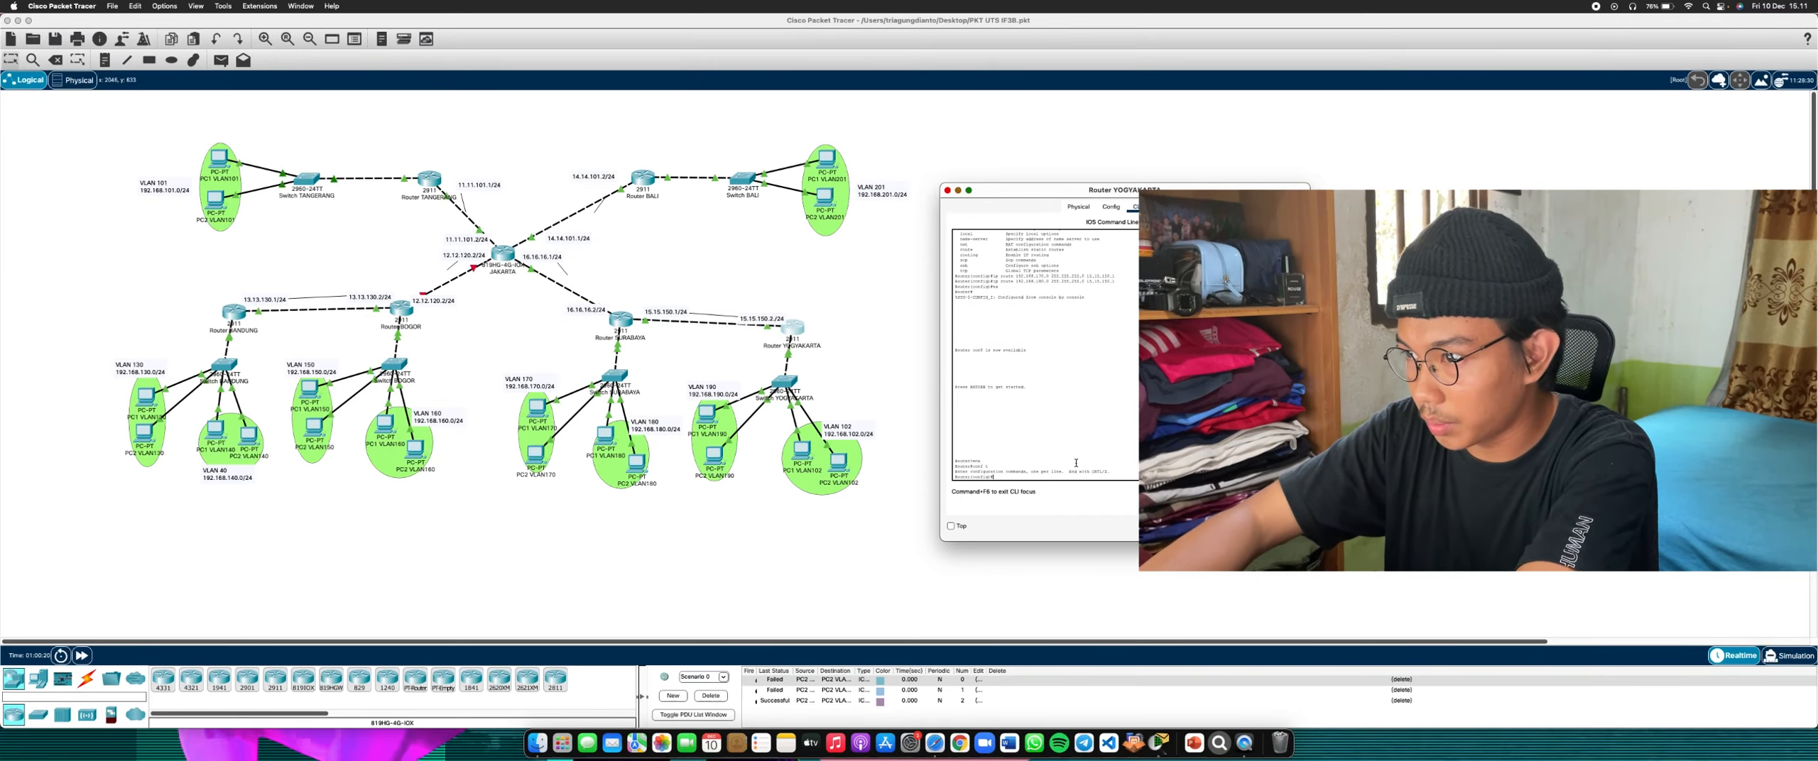
List the available ip subcommands, then add a static route on Router YOGYAKARTA to 192.168.101.0 with mask 255.255.255.0 and next hop 11.11.101.1
{"action": "type", "text": "ip "}
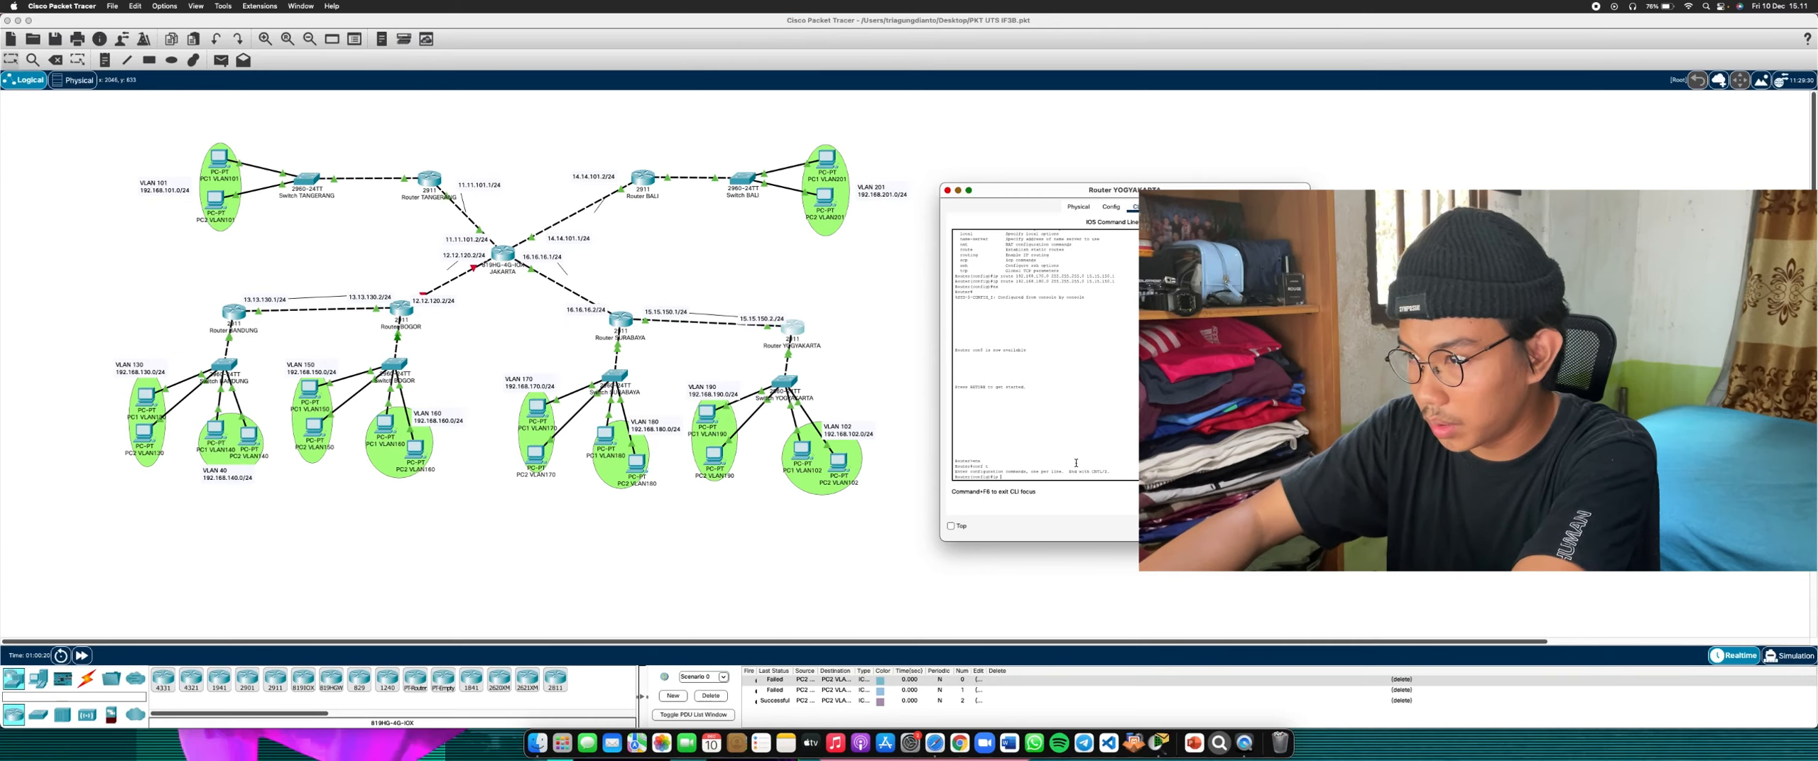
{"action": "type", "text": "?"}
{"action": "type", "text": "route 192"}
{"action": "type", "text": ".1"}
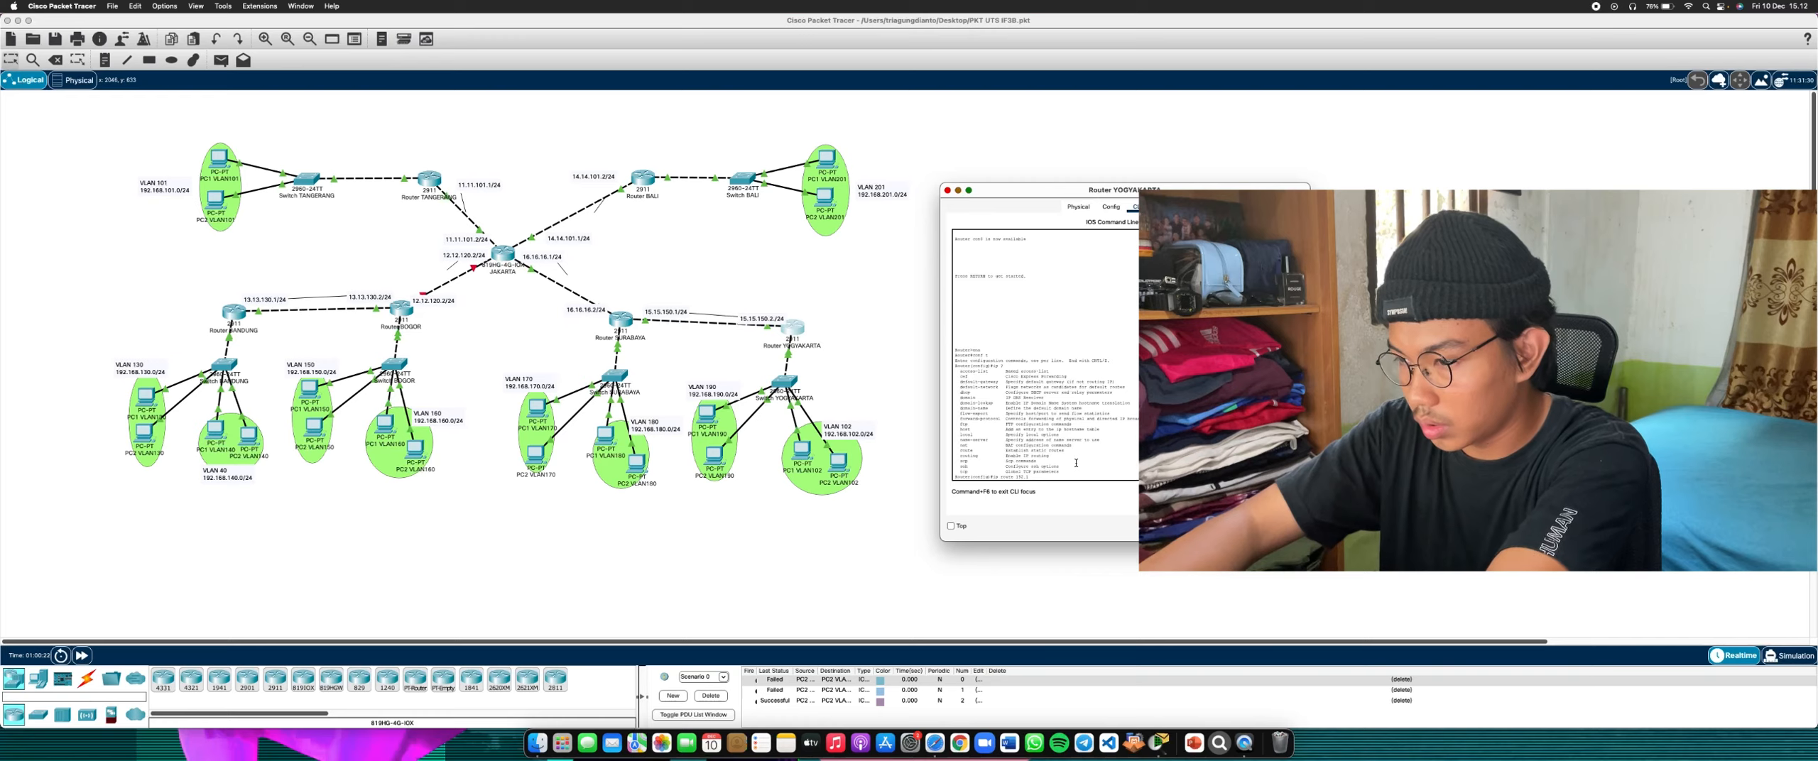
{"action": "type", "text": "68.101.0 255.255.255."}
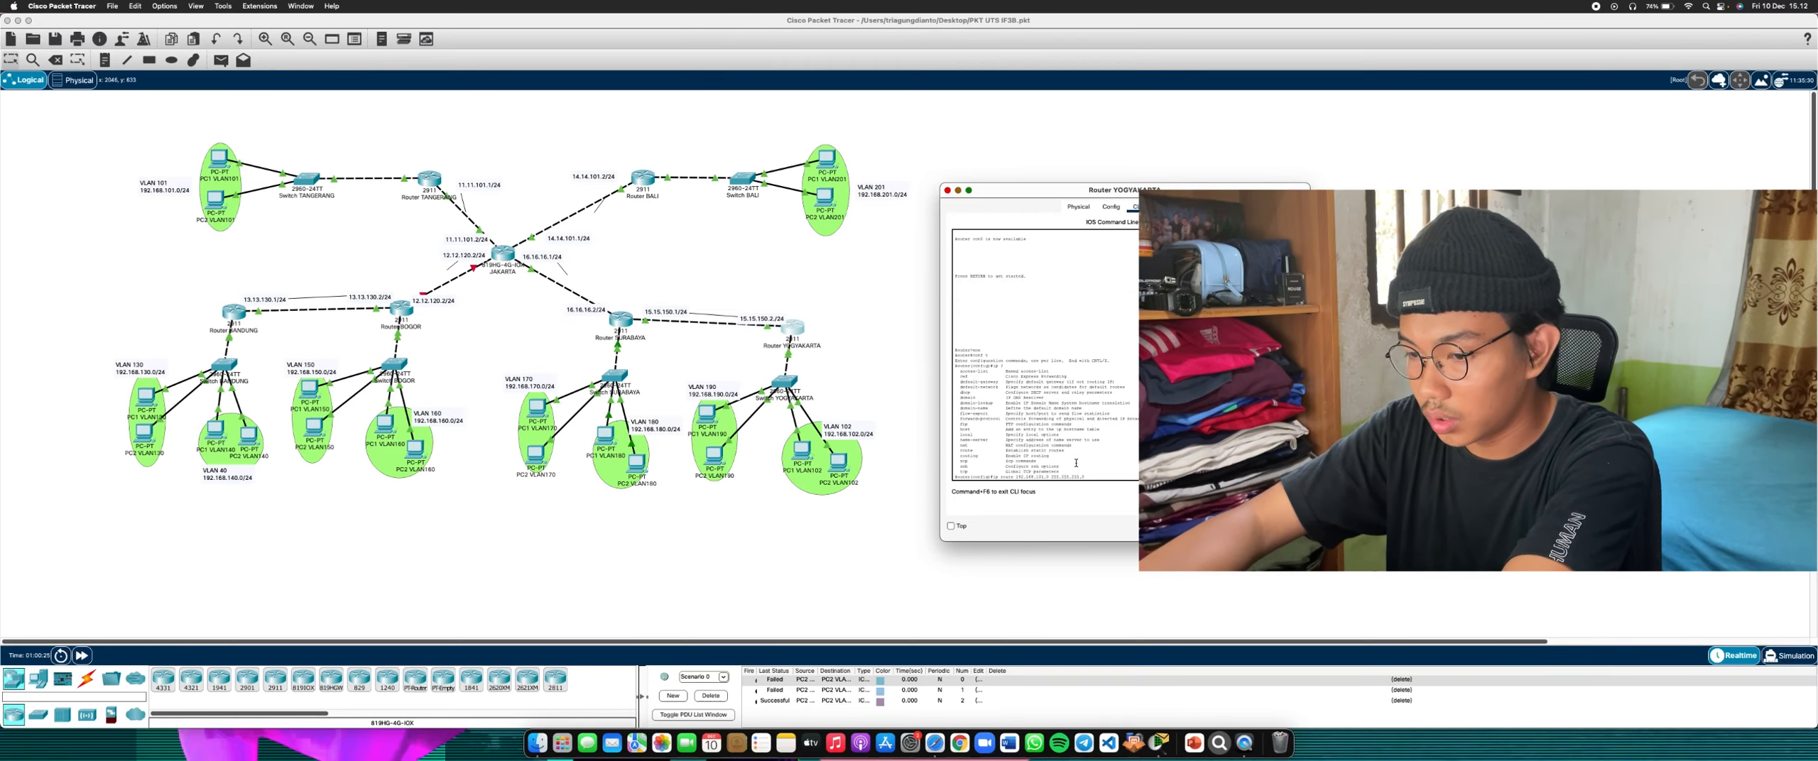
{"action": "type", "text": "01"}
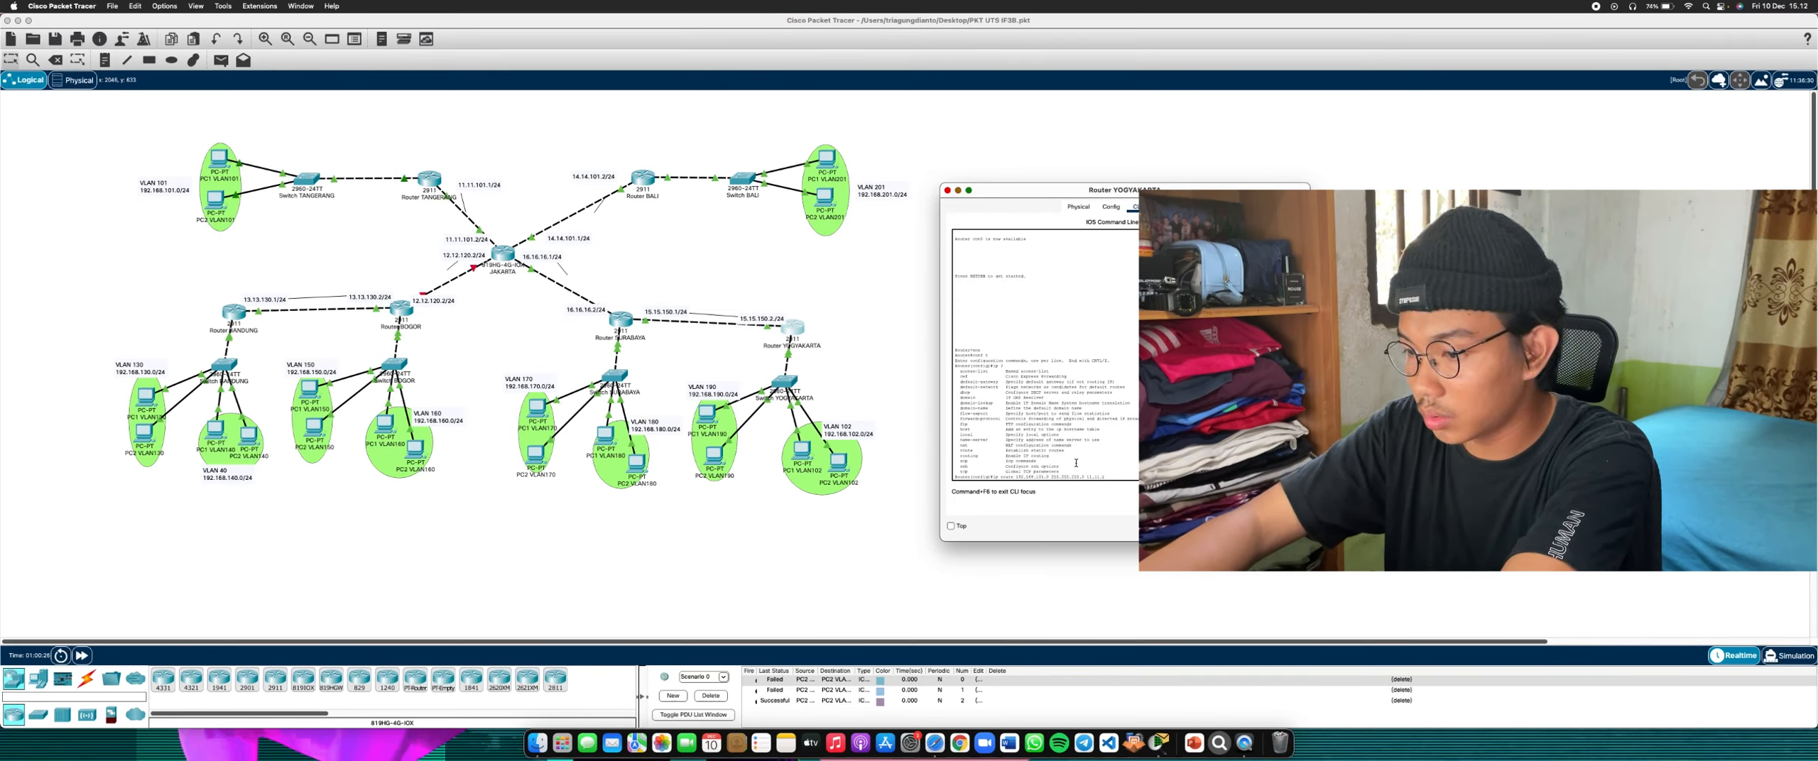
{"action": "type", "text": ".1"}
{"action": "key", "text": "Return"}
Add a static route on Router YOGYAKARTA to the VLAN 201 network 192.168.201.0 with mask 255.255.255.0 by adapting the previous route
{"action": "key", "text": "Up"}
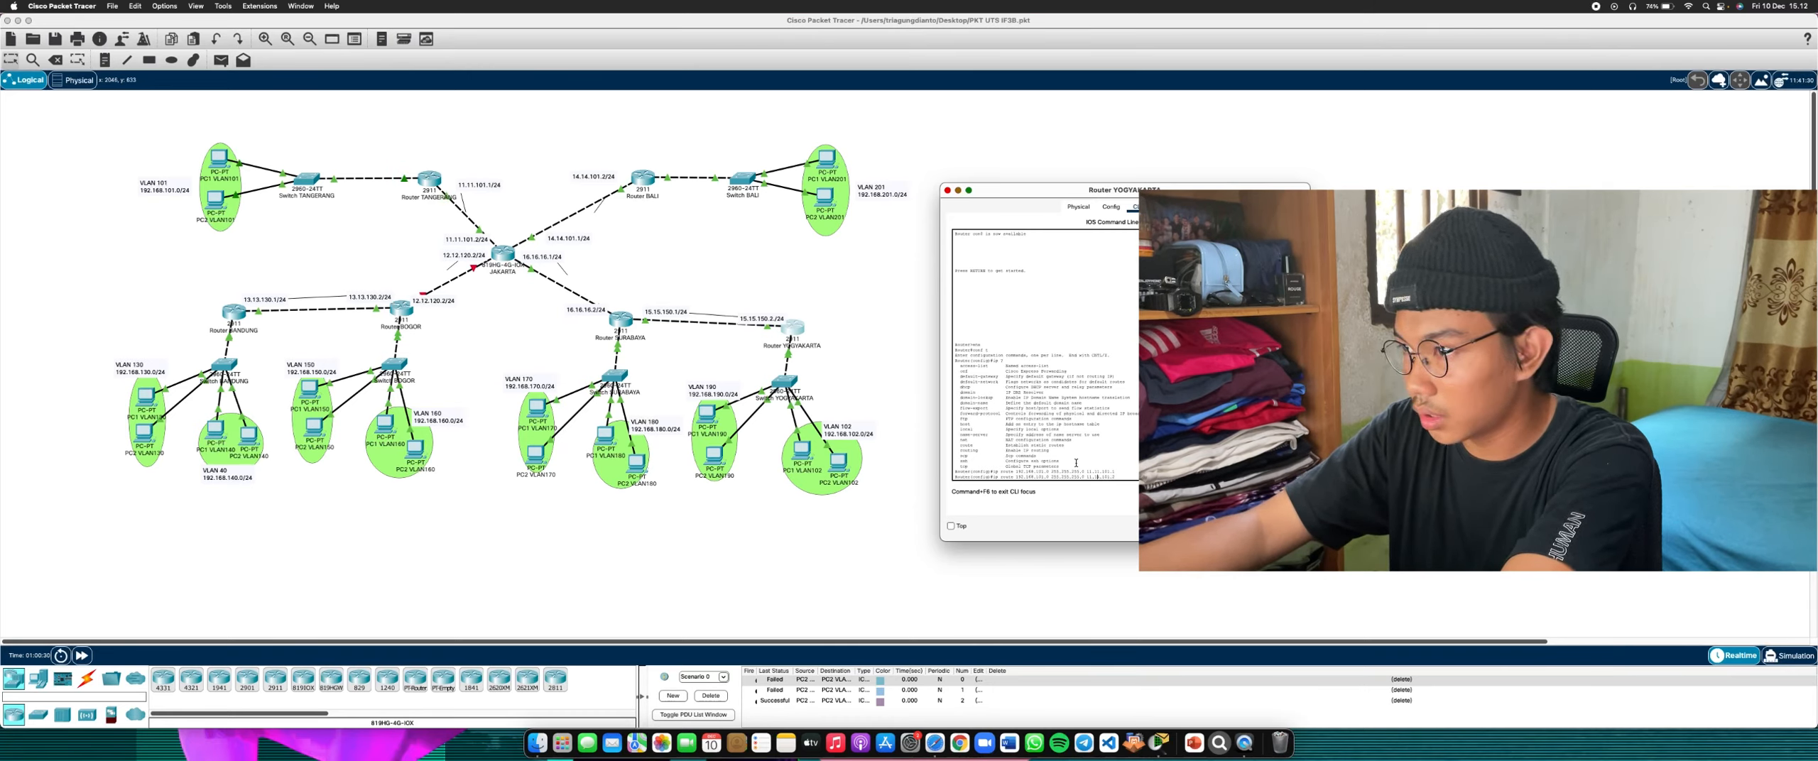
{"action": "key", "text": "Left"}
{"action": "key", "text": "Left"}
{"action": "type", "text": "4"}
{"action": "key", "text": "Left"}
{"action": "key", "text": "Left"}
{"action": "key", "text": "Left"}
{"action": "key", "text": "Left"}
{"action": "key", "text": "Left"}
{"action": "key", "text": "Left"}
{"action": "key", "text": "Left"}
{"action": "key", "text": "Left"}
{"action": "key", "text": "Left"}
{"action": "key", "text": "Left"}
{"action": "key", "text": "Left"}
{"action": "key", "text": "Left"}
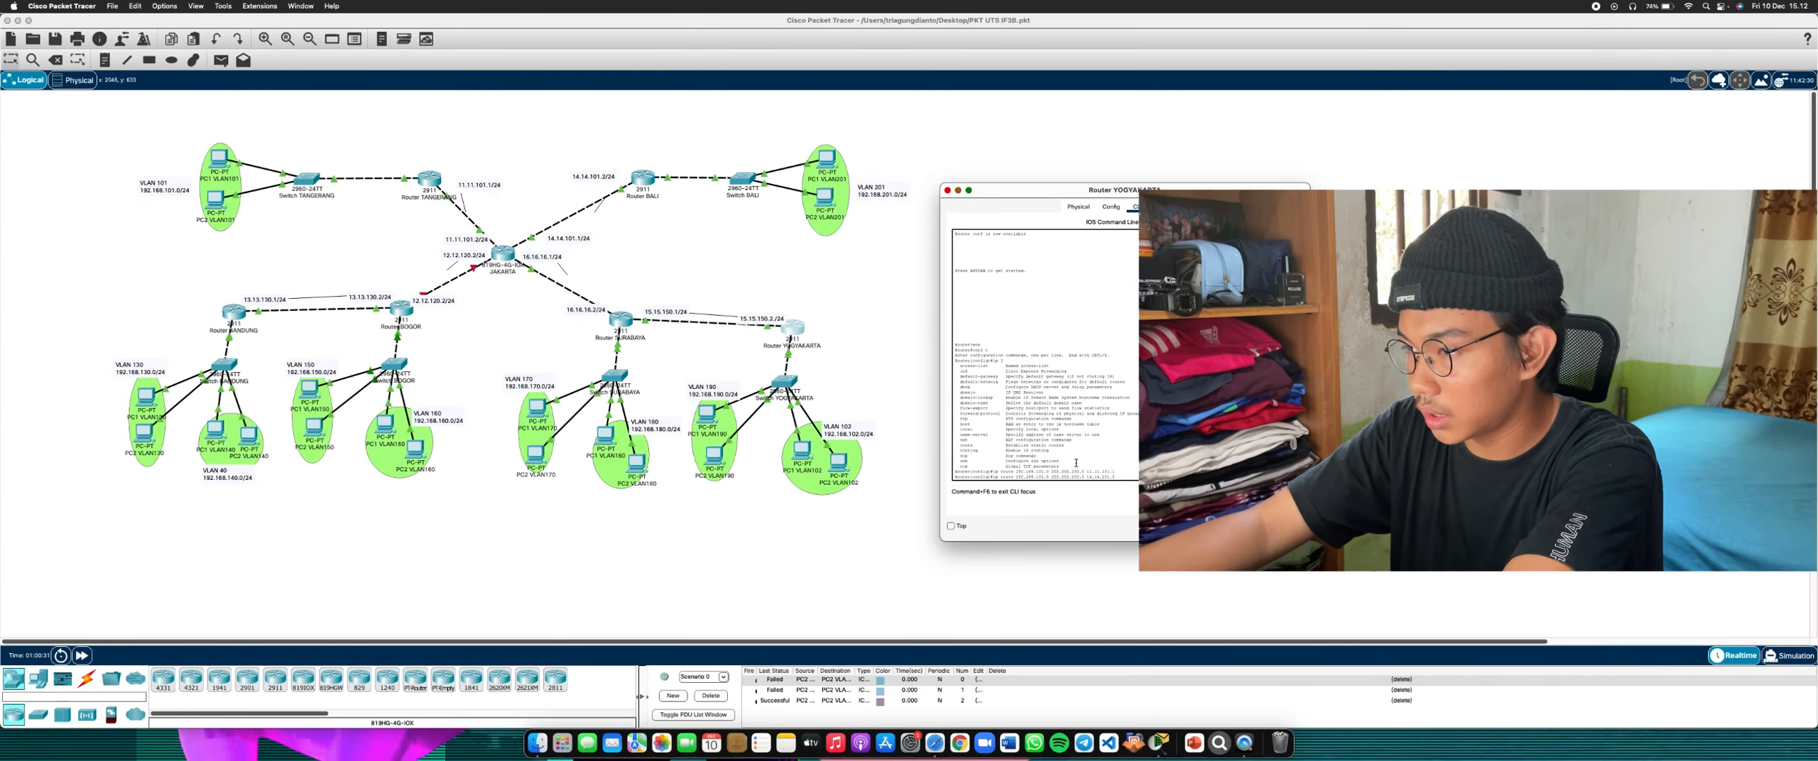
{"action": "key", "text": "Left"}
{"action": "key", "text": "Left"}
{"action": "key", "text": "Left"}
{"action": "key", "text": "Left"}
{"action": "key", "text": "Left"}
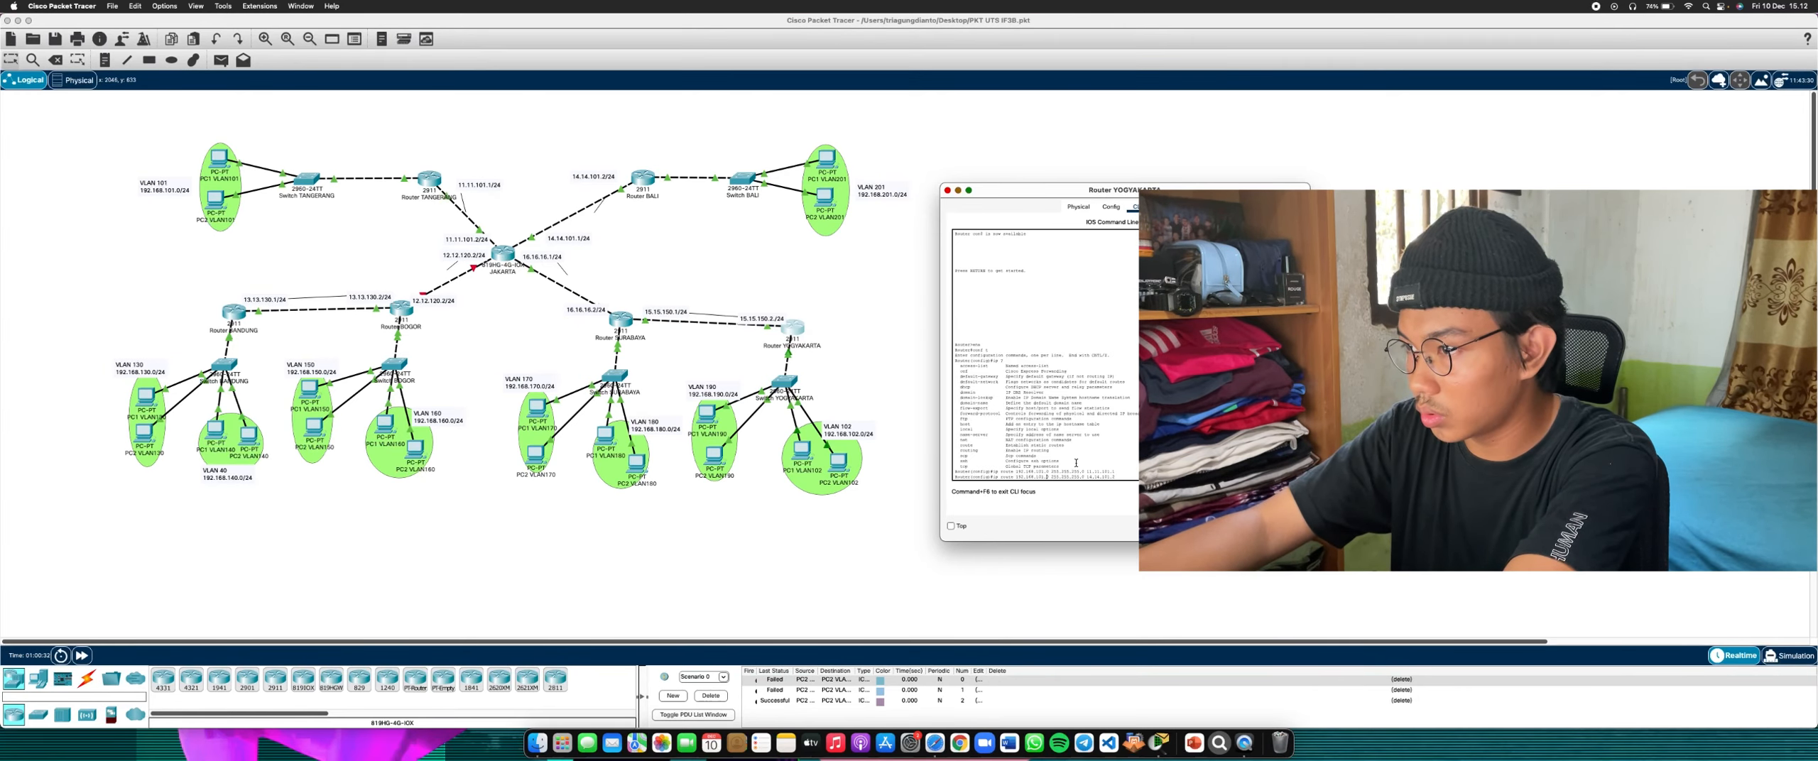
{"action": "key", "text": "BackSpace"}
{"action": "type", "text": "20"}
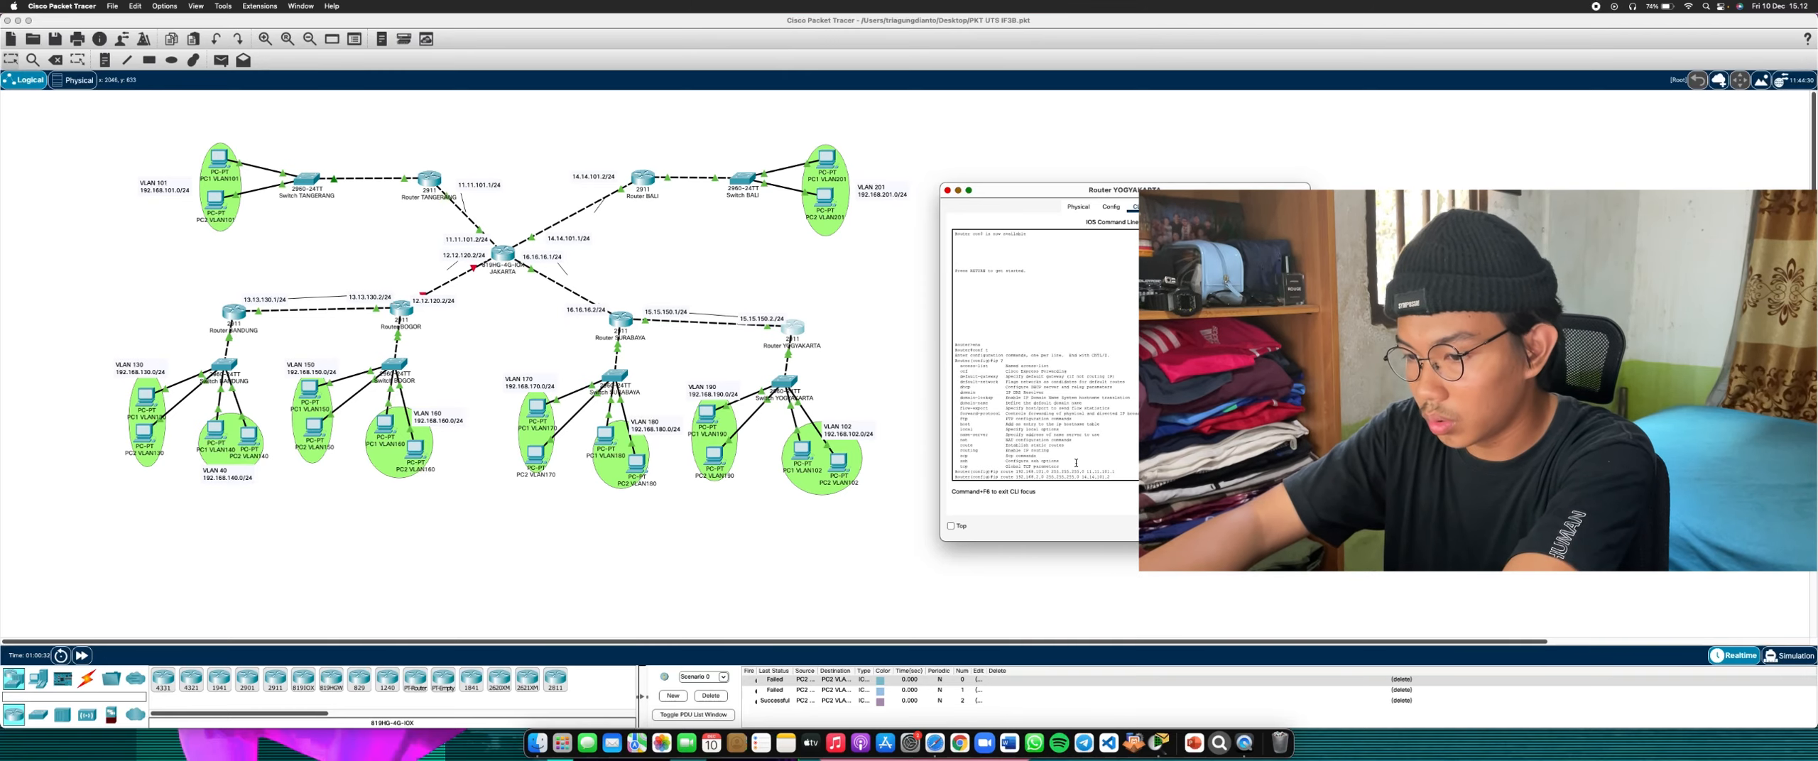
{"action": "key", "text": "Return"}
Add a static route on Router YOGYAKARTA to the VLAN 130 network 192.168.130.0 with mask 255.255.255.0
{"action": "key", "text": "Up"}
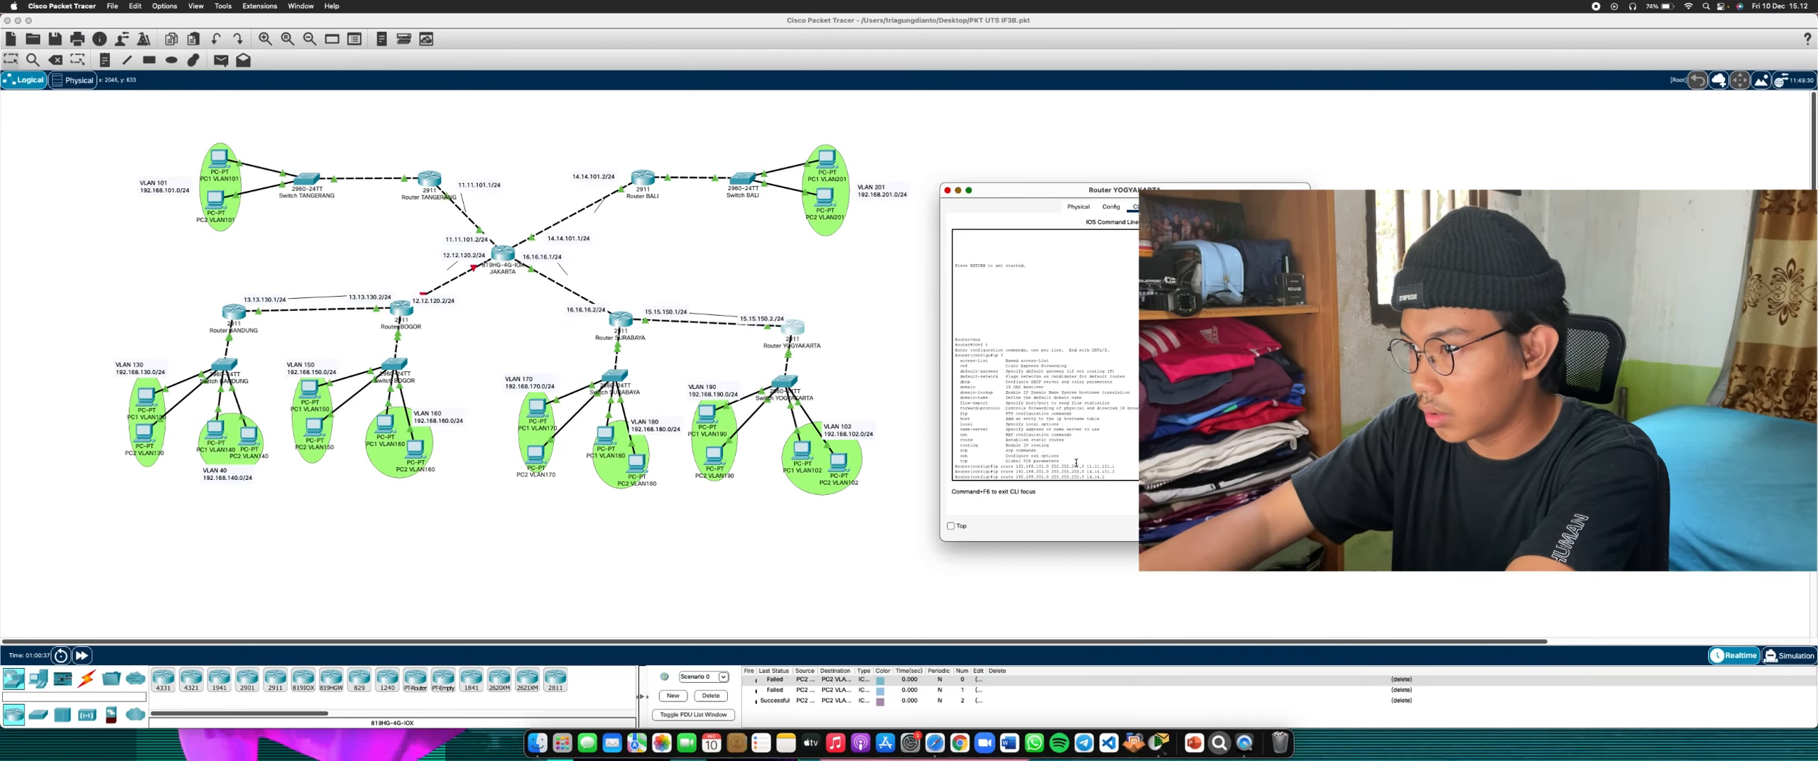
{"action": "type", "text": "30"}
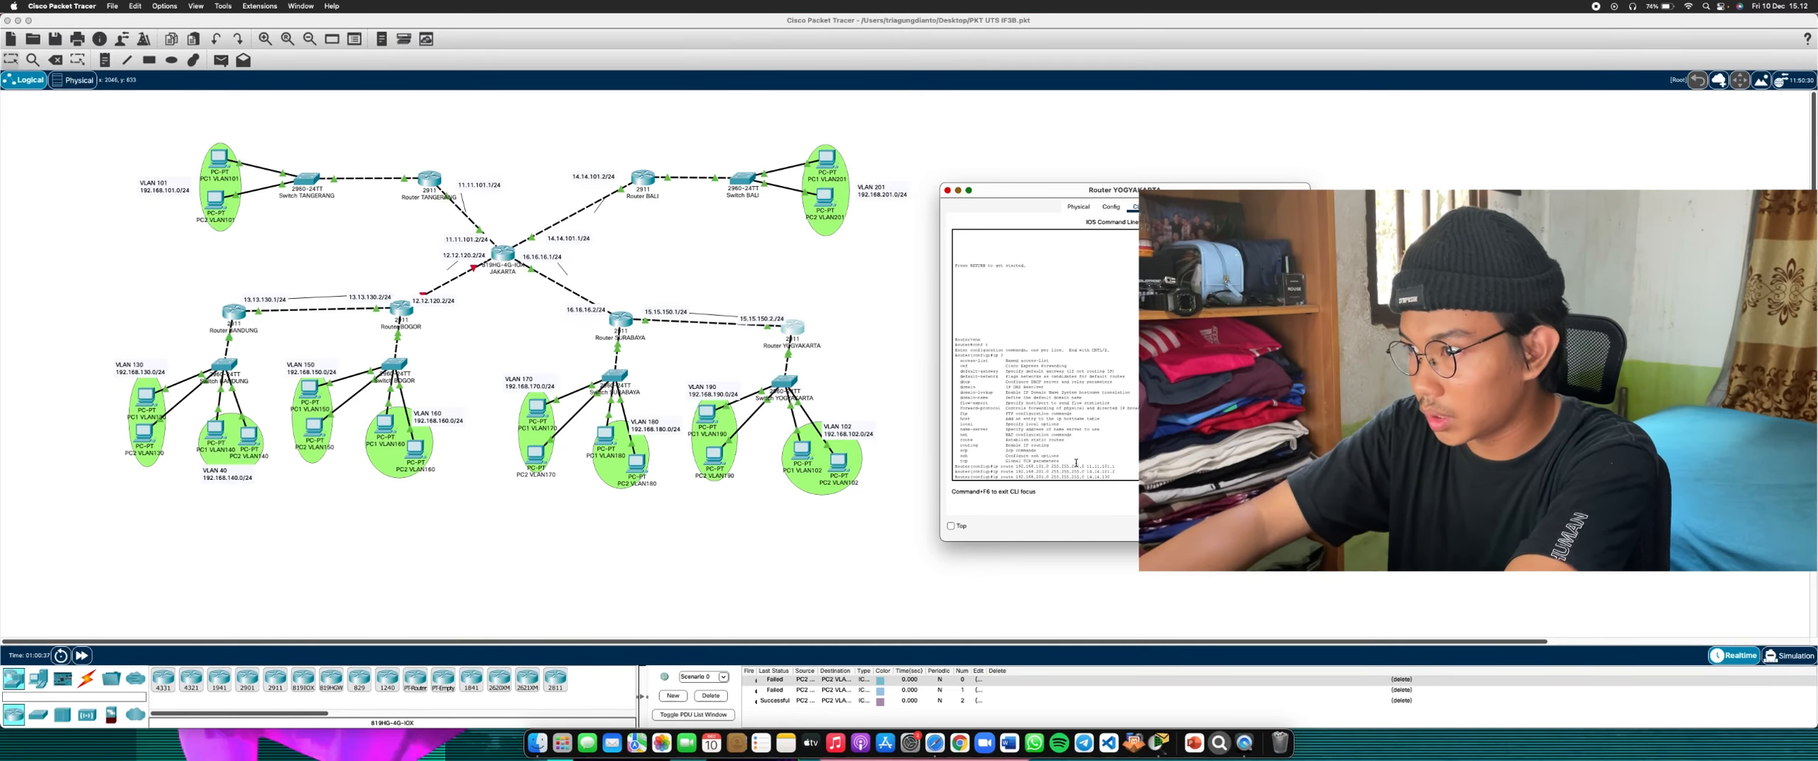
{"action": "type", "text": ".1"}
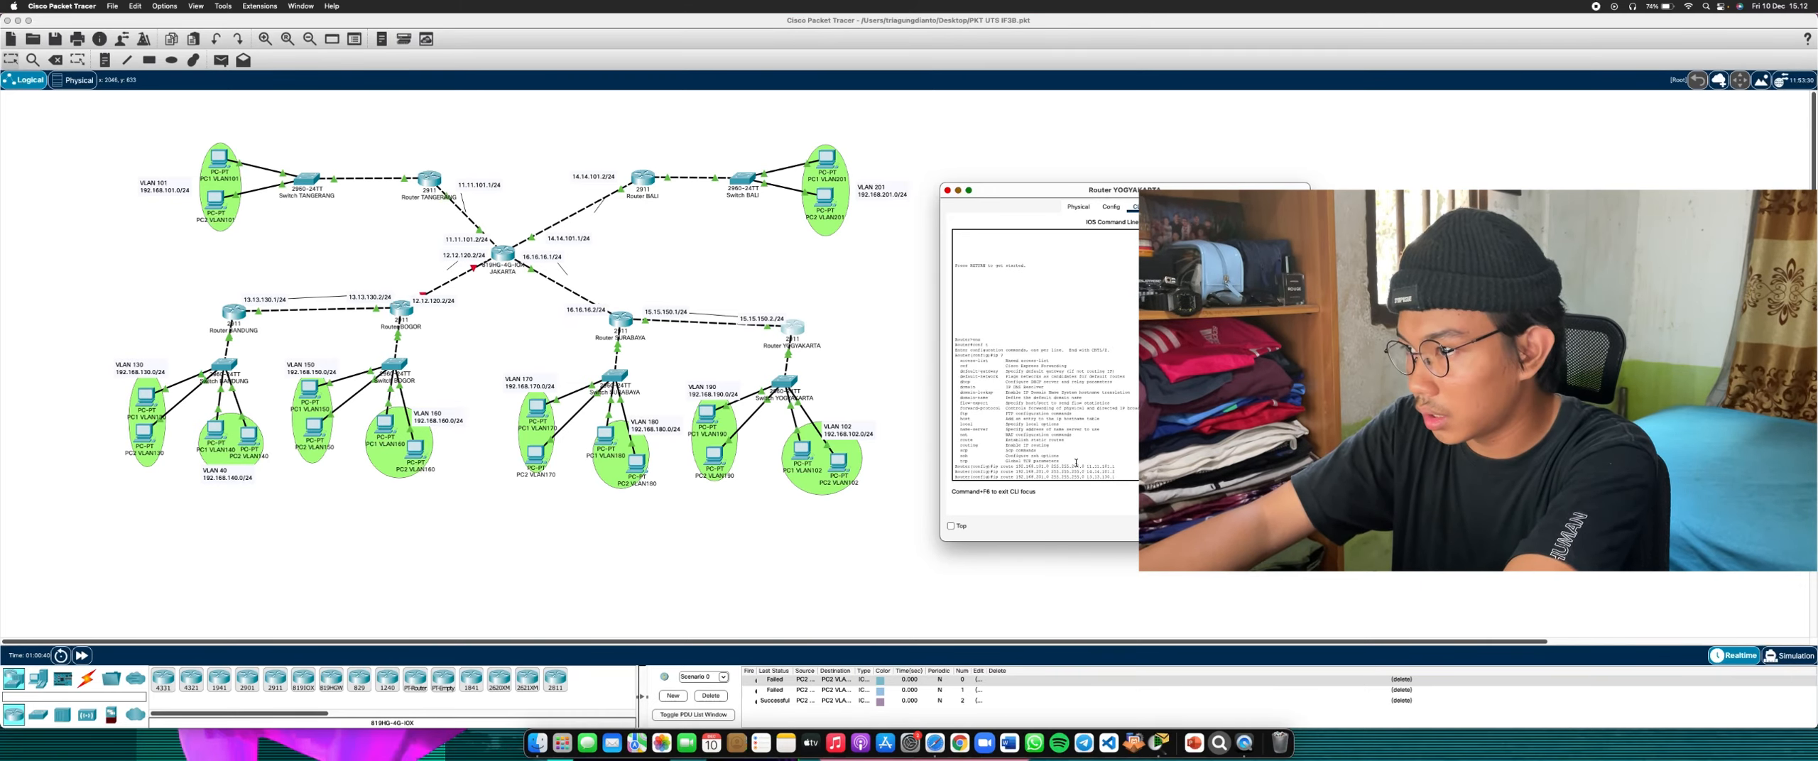
{"action": "key", "text": "Left"}
{"action": "key", "text": "Left"}
{"action": "key", "text": "Left"}
{"action": "key", "text": "Left"}
{"action": "key", "text": "Left"}
{"action": "key", "text": "Left"}
{"action": "key", "text": "Left"}
{"action": "key", "text": "Left"}
{"action": "key", "text": "Left"}
{"action": "key", "text": "Left"}
{"action": "key", "text": "Left"}
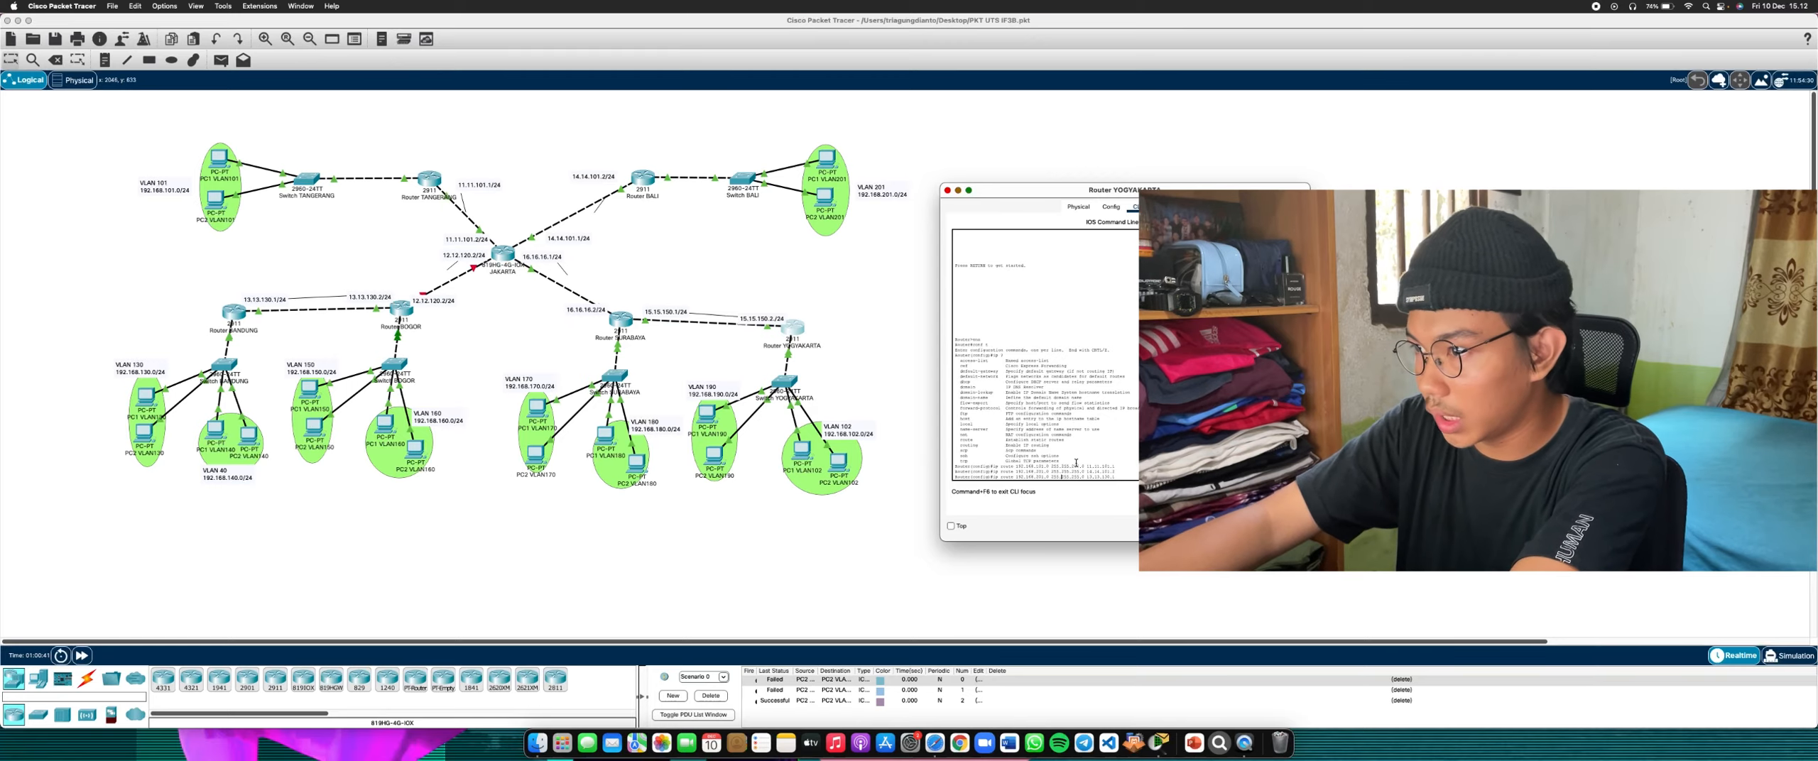
{"action": "key", "text": "Left"}
{"action": "key", "text": "Left"}
{"action": "key", "text": "Left"}
{"action": "key", "text": "Left"}
{"action": "key", "text": "Left"}
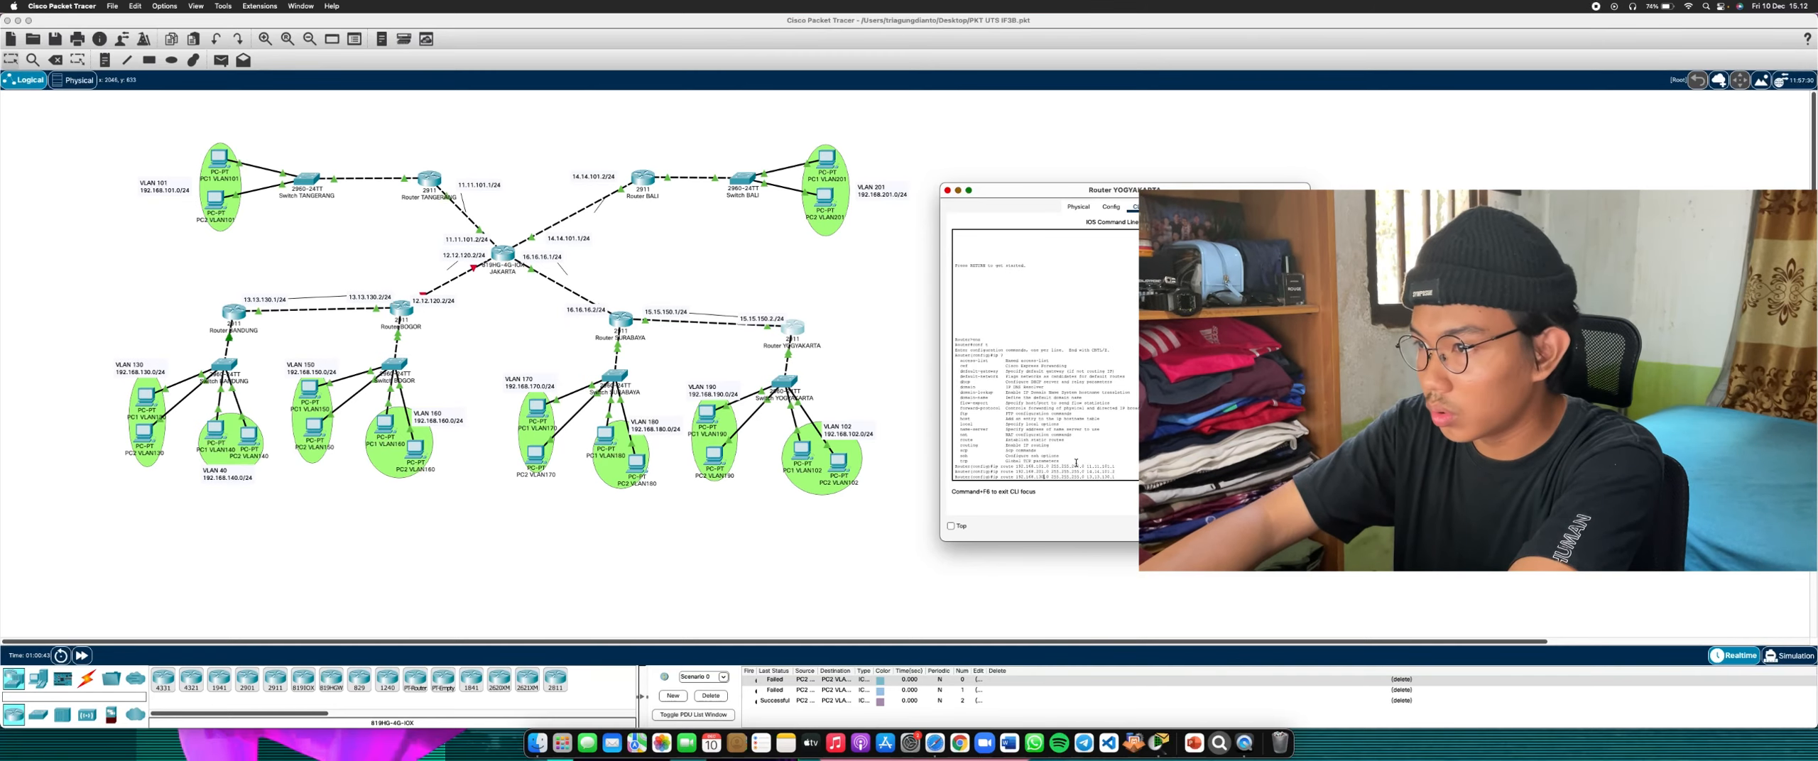
{"action": "key", "text": "Return"}
Add a static route on Router YOGYAKARTA to the 192.168.140.0 network with mask 255.255.255.0 by adapting the previous route
{"action": "key", "text": "Up"}
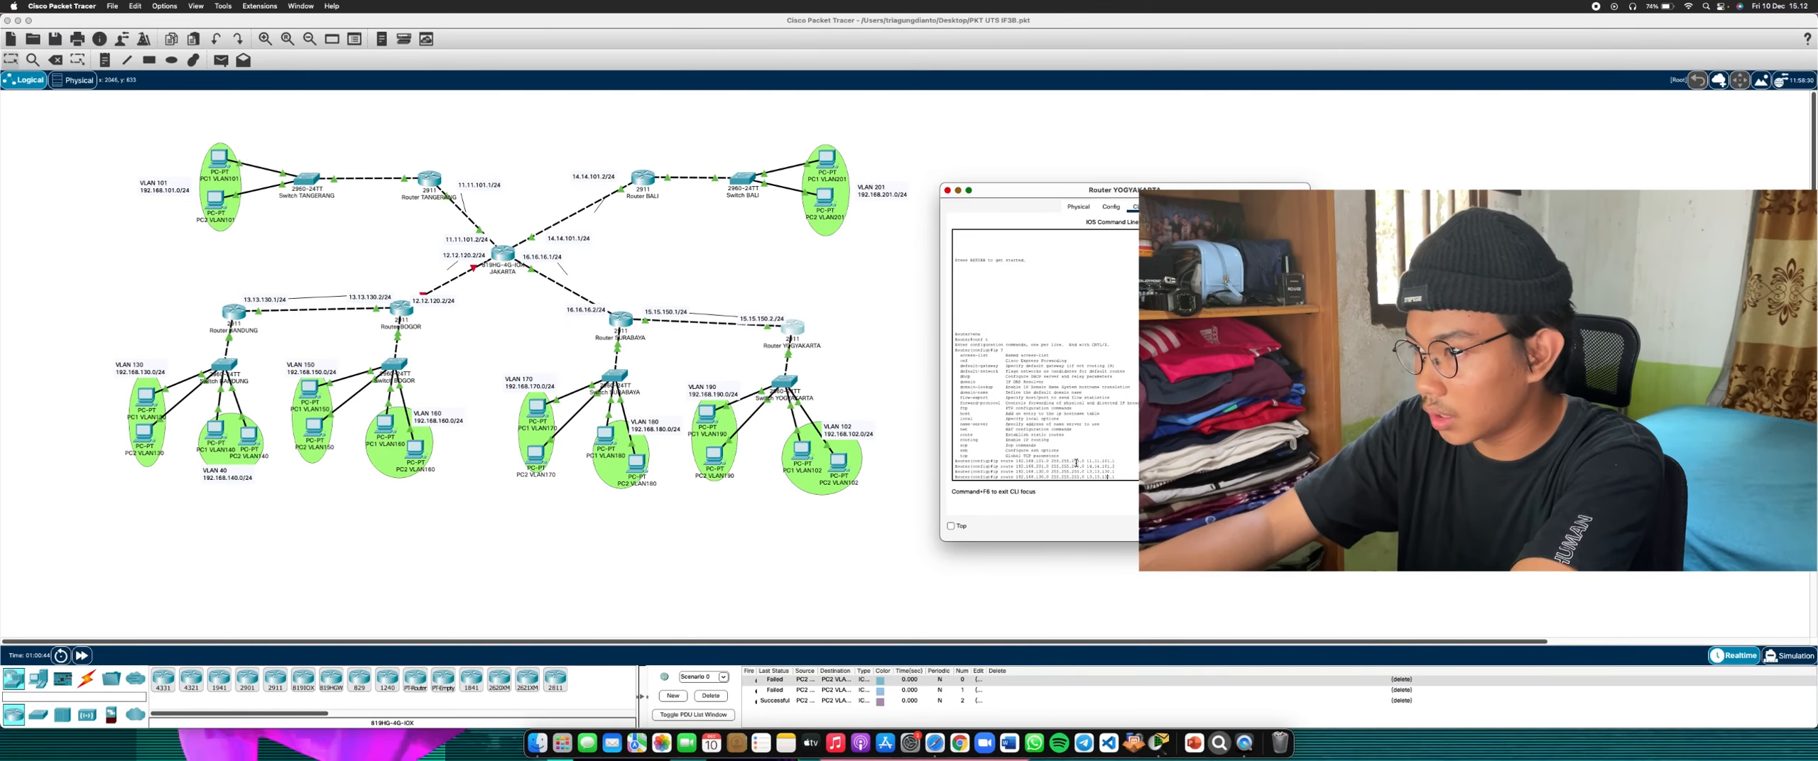
{"action": "key", "text": "Left"}
{"action": "key", "text": "Left"}
{"action": "key", "text": "Left"}
{"action": "key", "text": "Left"}
{"action": "key", "text": "Left"}
{"action": "key", "text": "Left"}
{"action": "key", "text": "Left"}
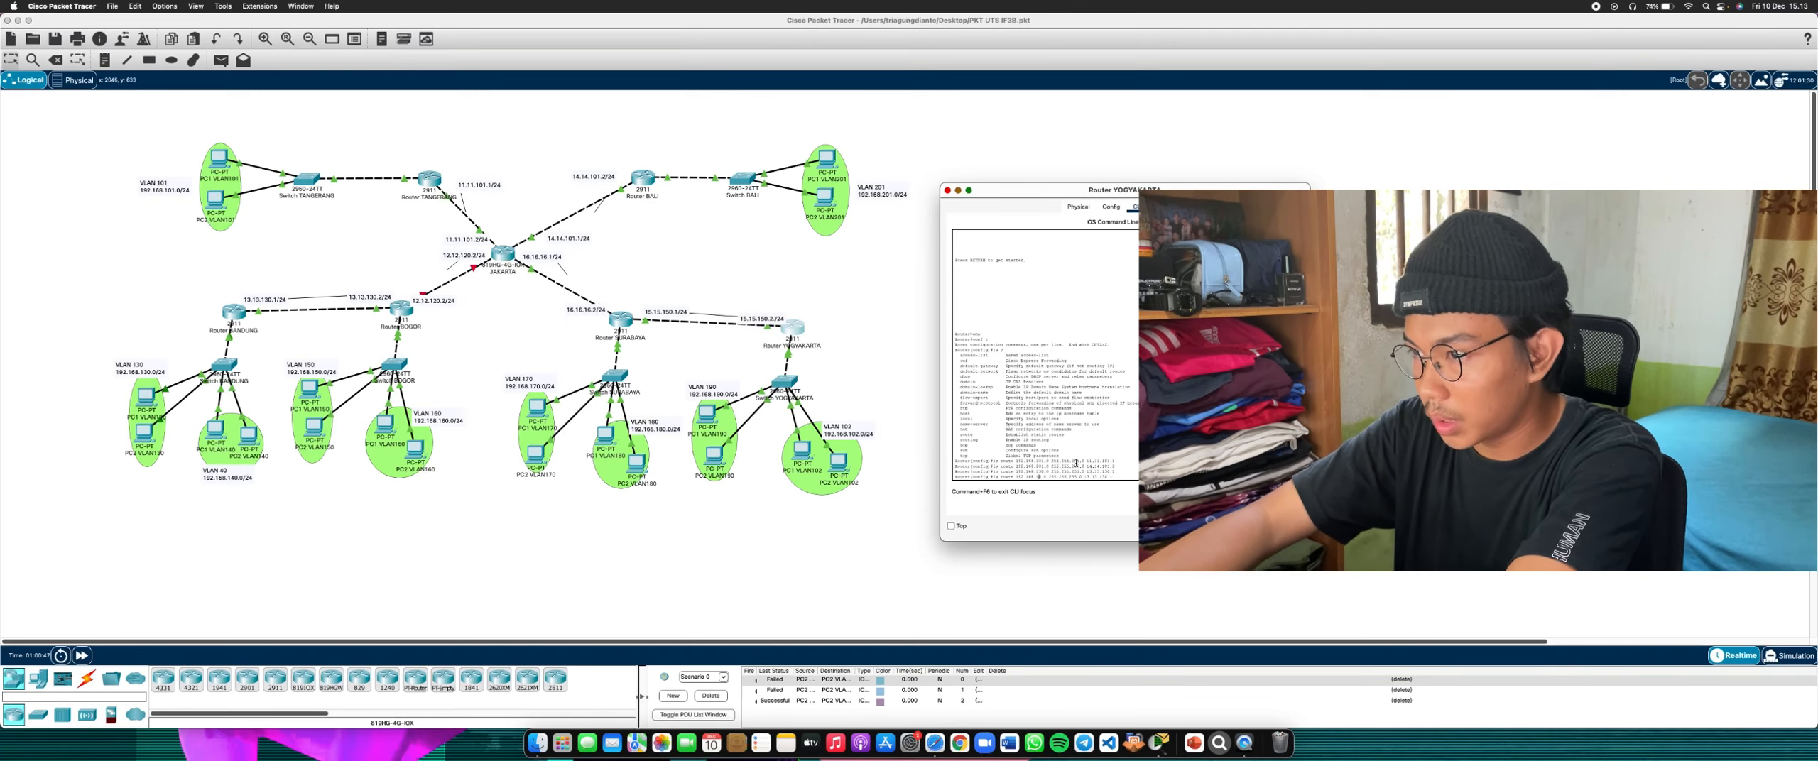
{"action": "type", "text": "4"}
{"action": "key", "text": "Return"}
Add static routes on Router YOGYAKARTA to the Bogor site's VLAN networks, starting with 192.168.150.0, by adapting the previous route
{"action": "key", "text": "Up"}
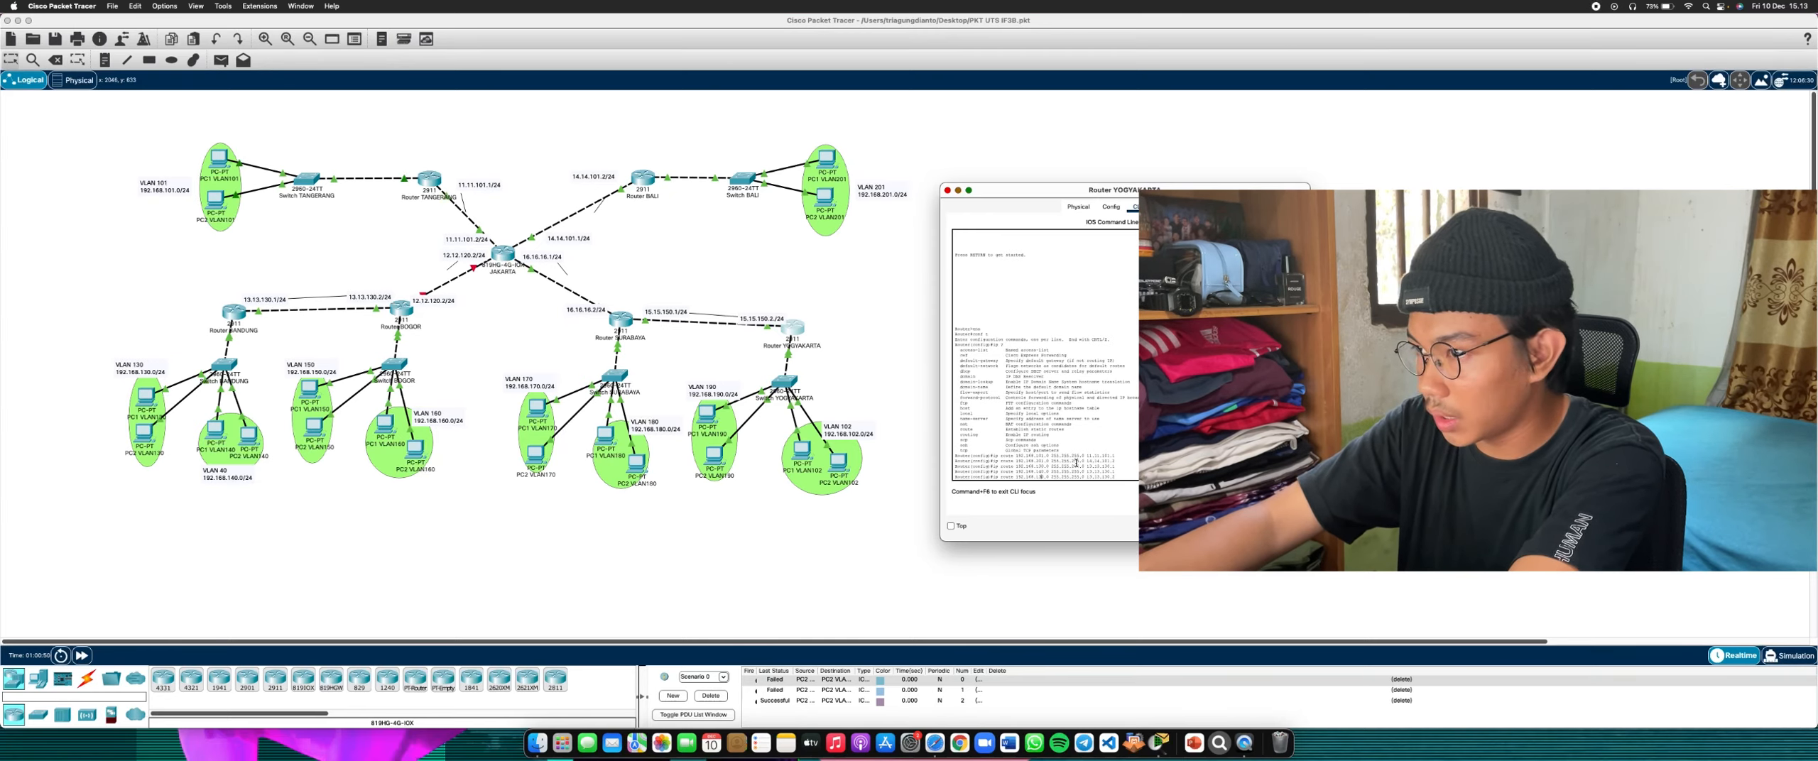
{"action": "type", "text": "5"}
{"action": "key", "text": "Return"}
{"action": "key", "text": "Up"}
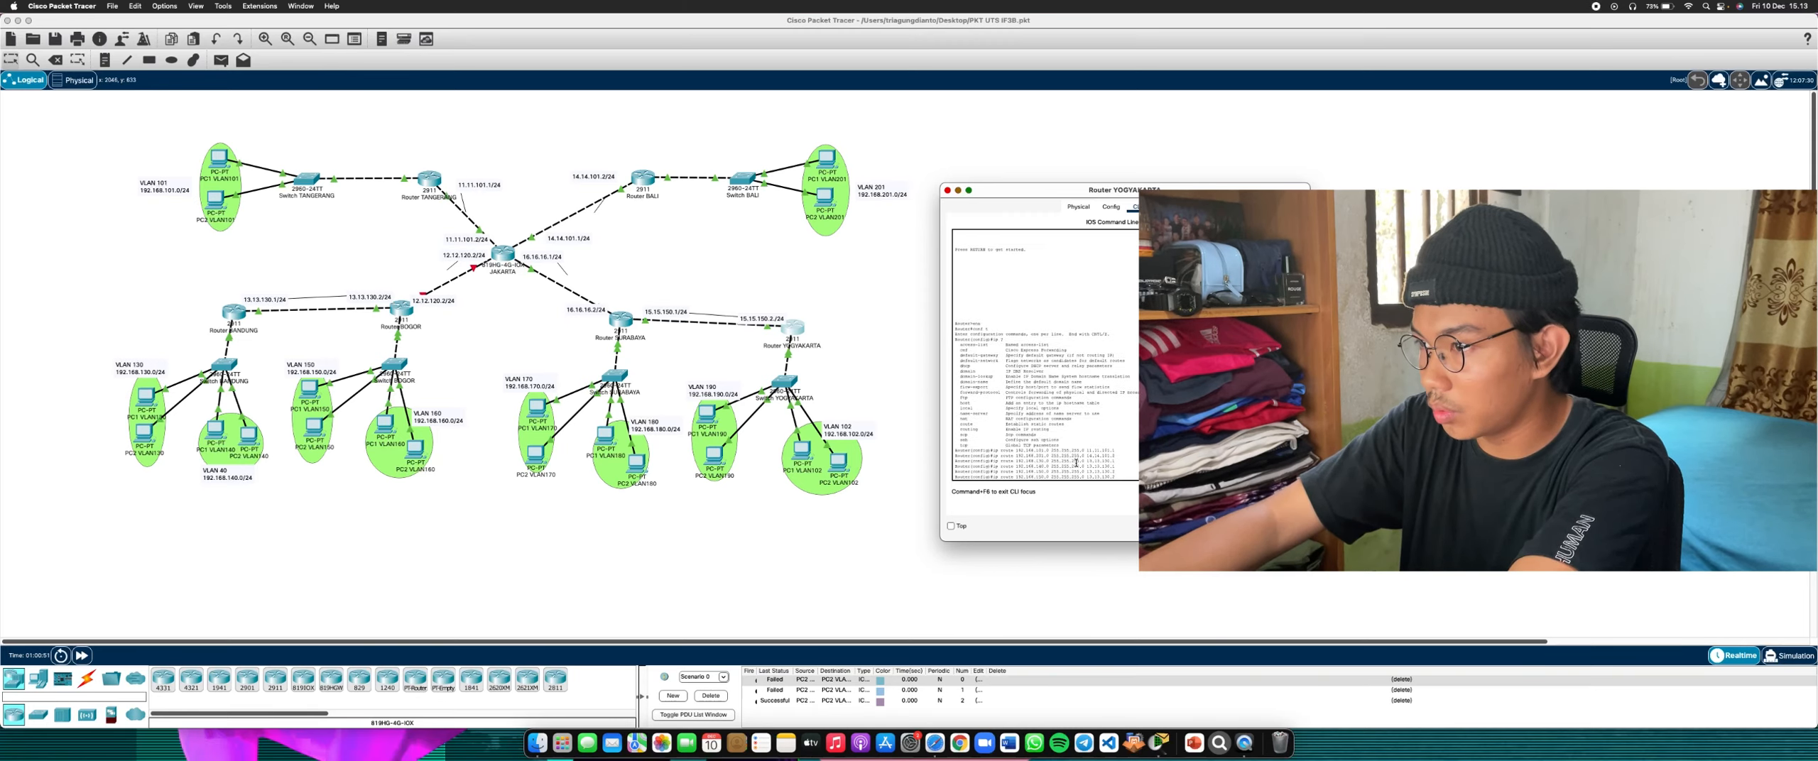
{"action": "key", "text": "Left"}
{"action": "key", "text": "Left"}
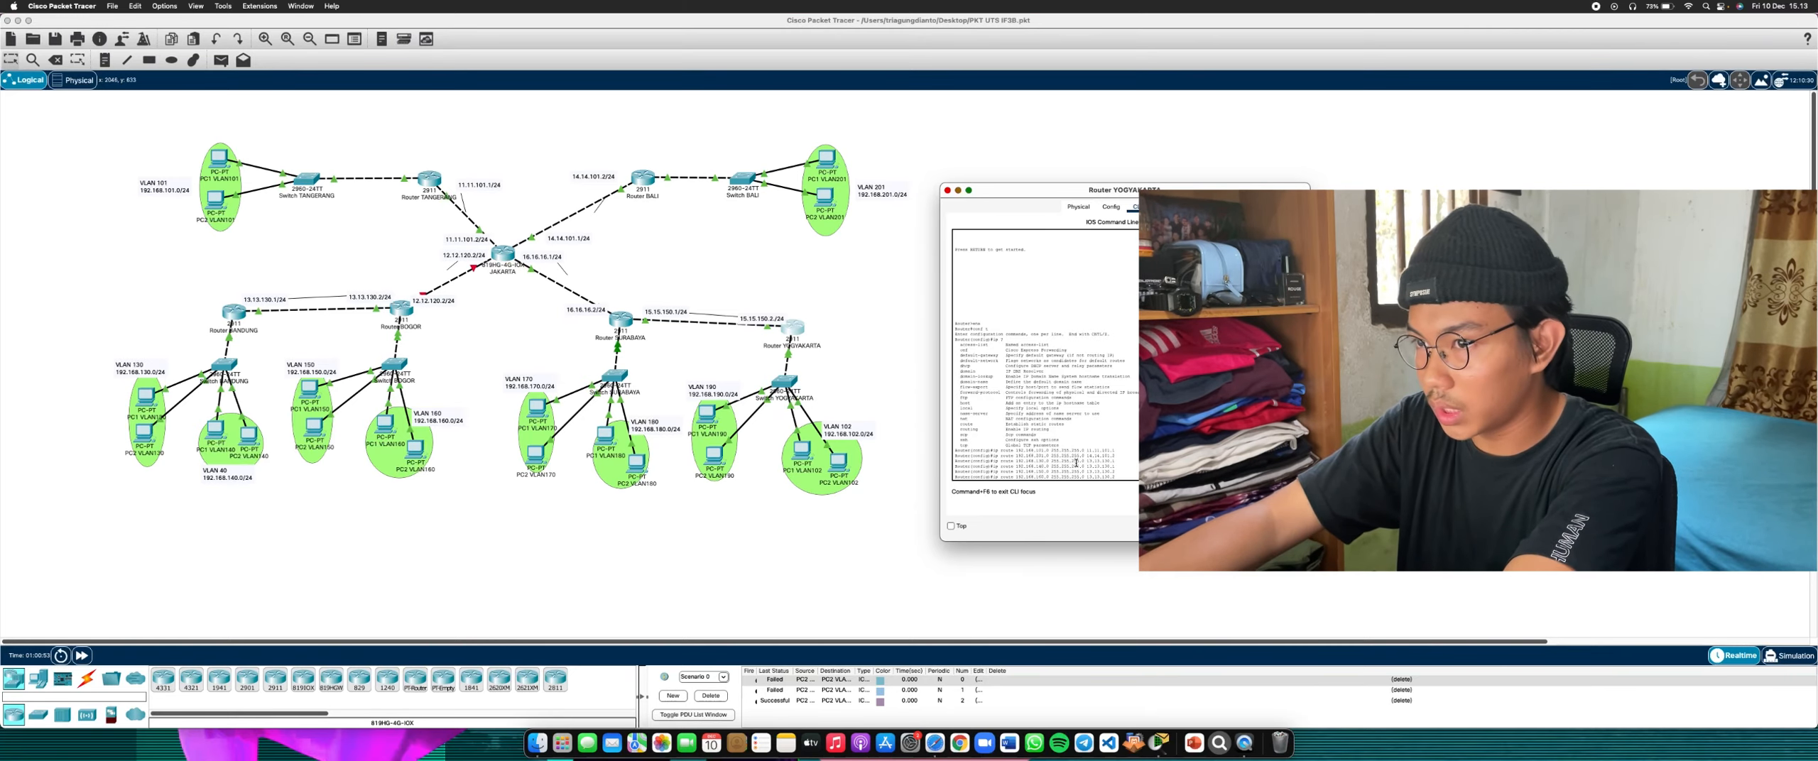
{"action": "key", "text": "Return"}
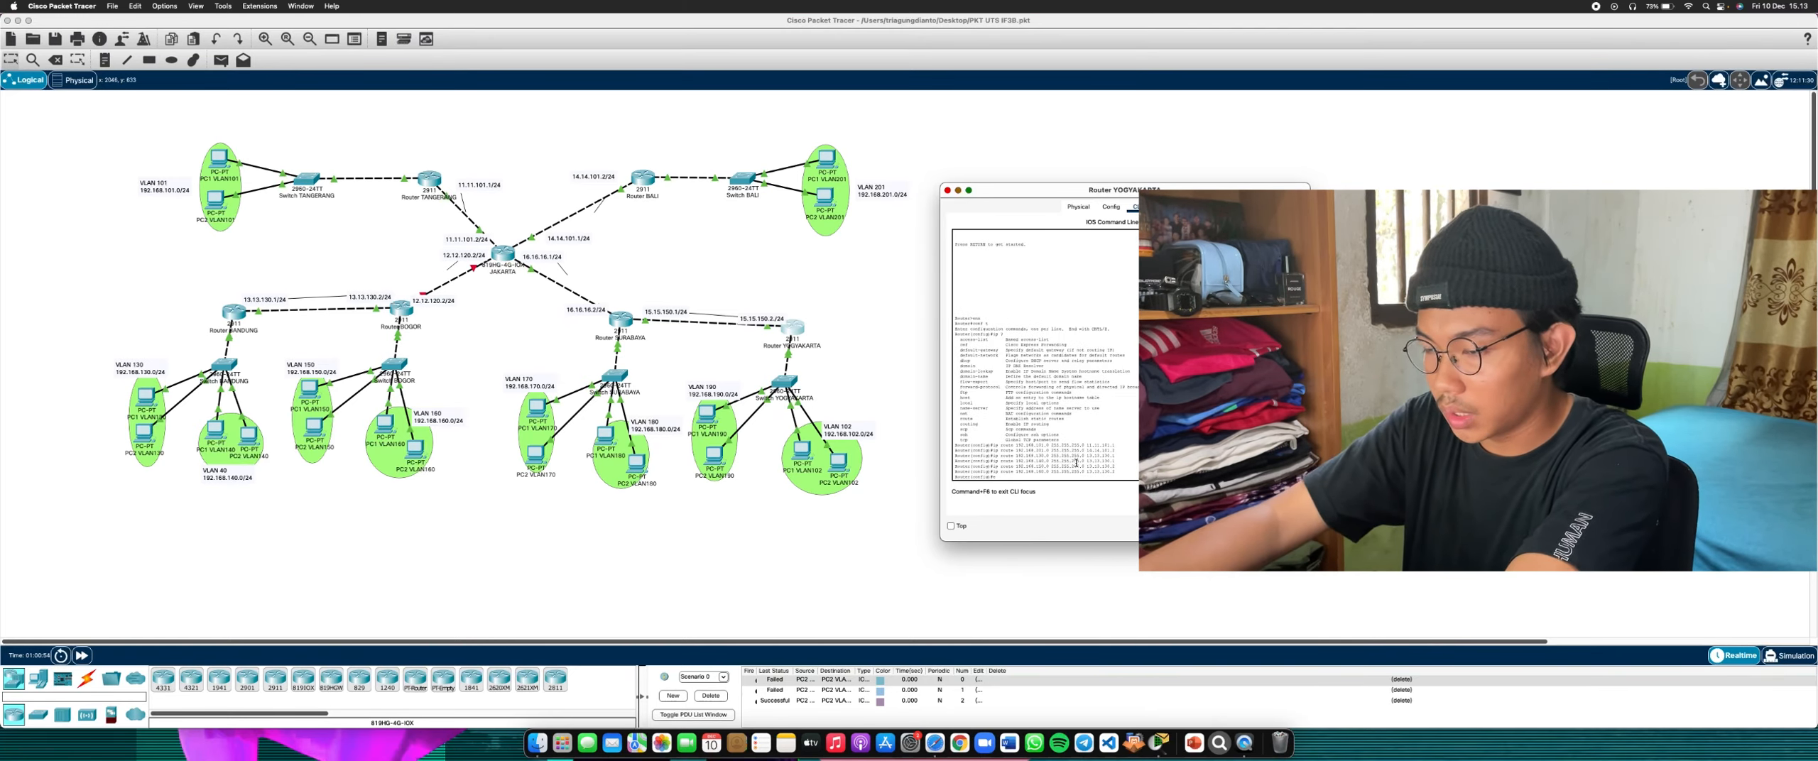
Exit global configuration mode on Router YOGYAKARTA and close its window
{"action": "type", "text": "ex"}
{"action": "key", "text": "Return"}
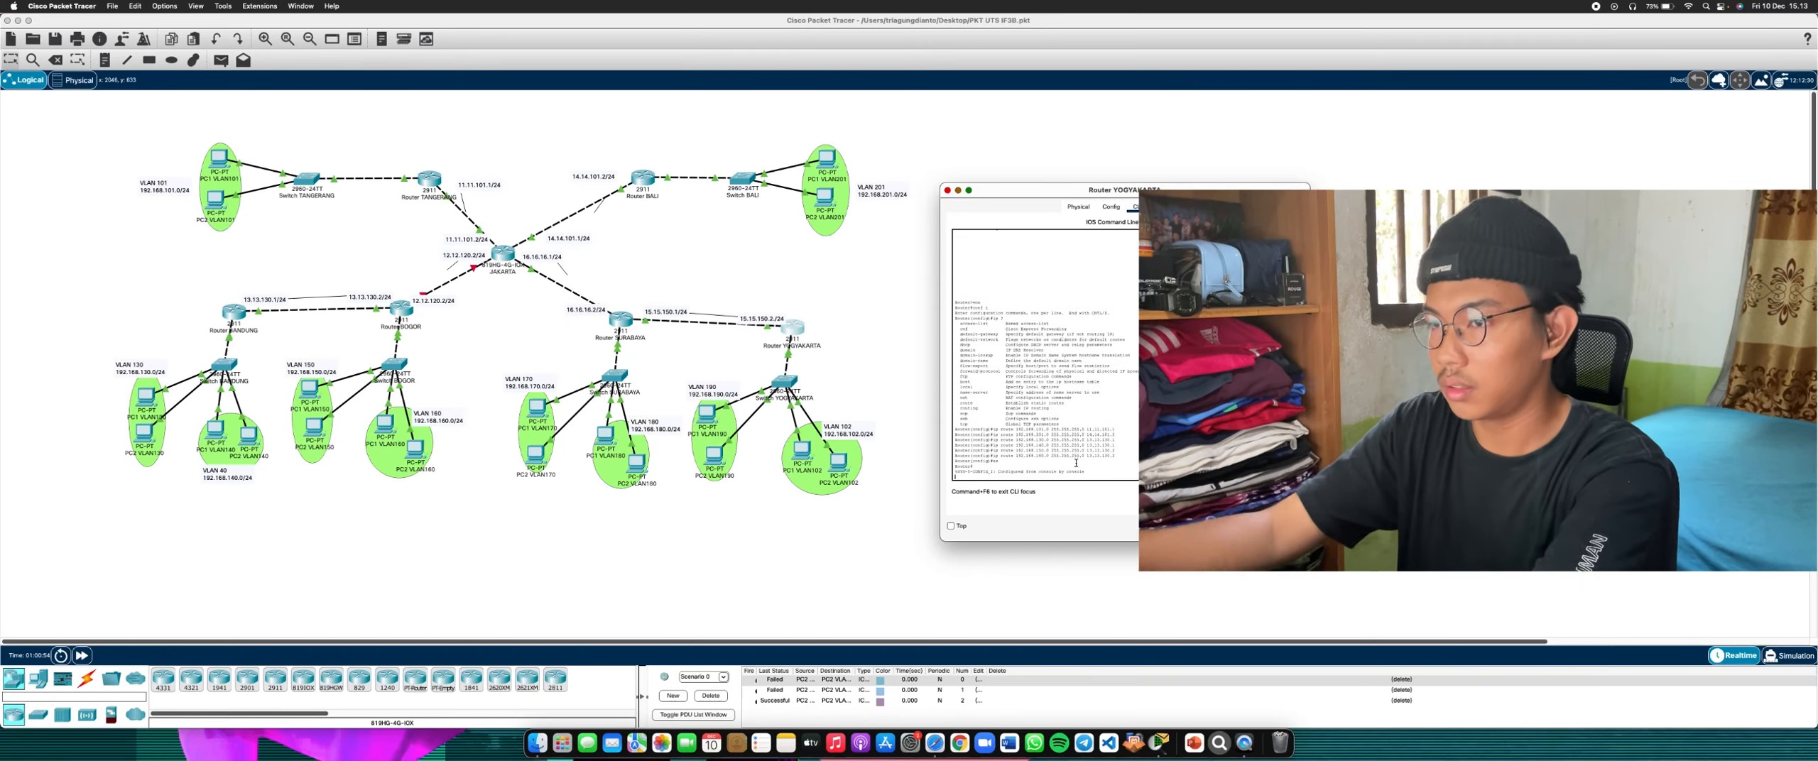
{"action": "left_click", "coordinate": [946, 190]}
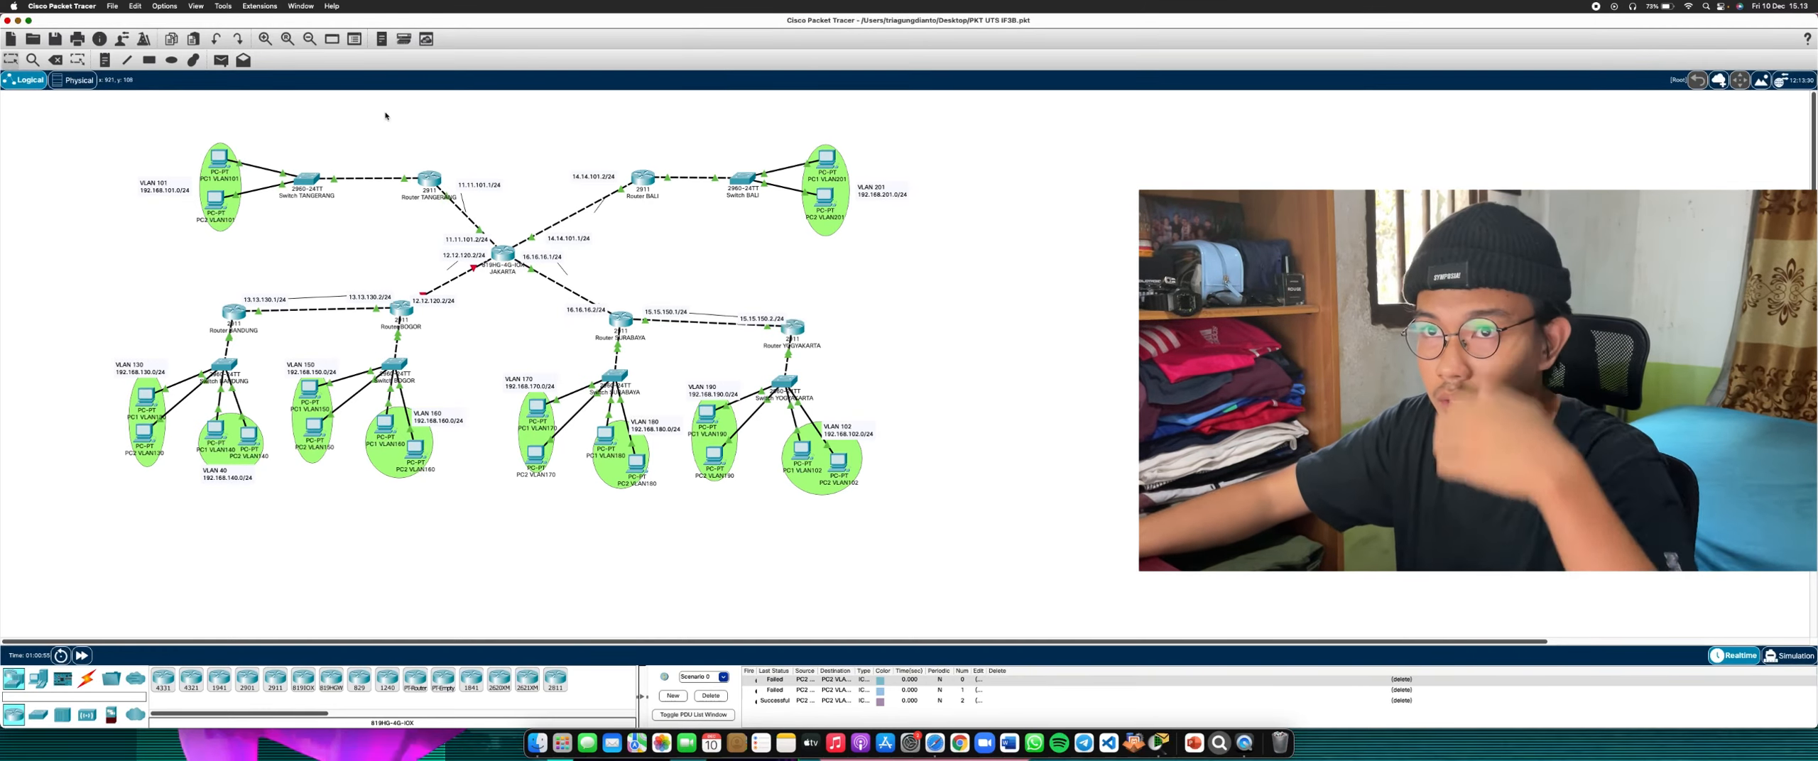
Delete the old test results from the scenario and send a simple PDU from Yogyakarta's rightmost PC to Bali's PC2 VLAN201
{"action": "left_click", "coordinate": [221, 60]}
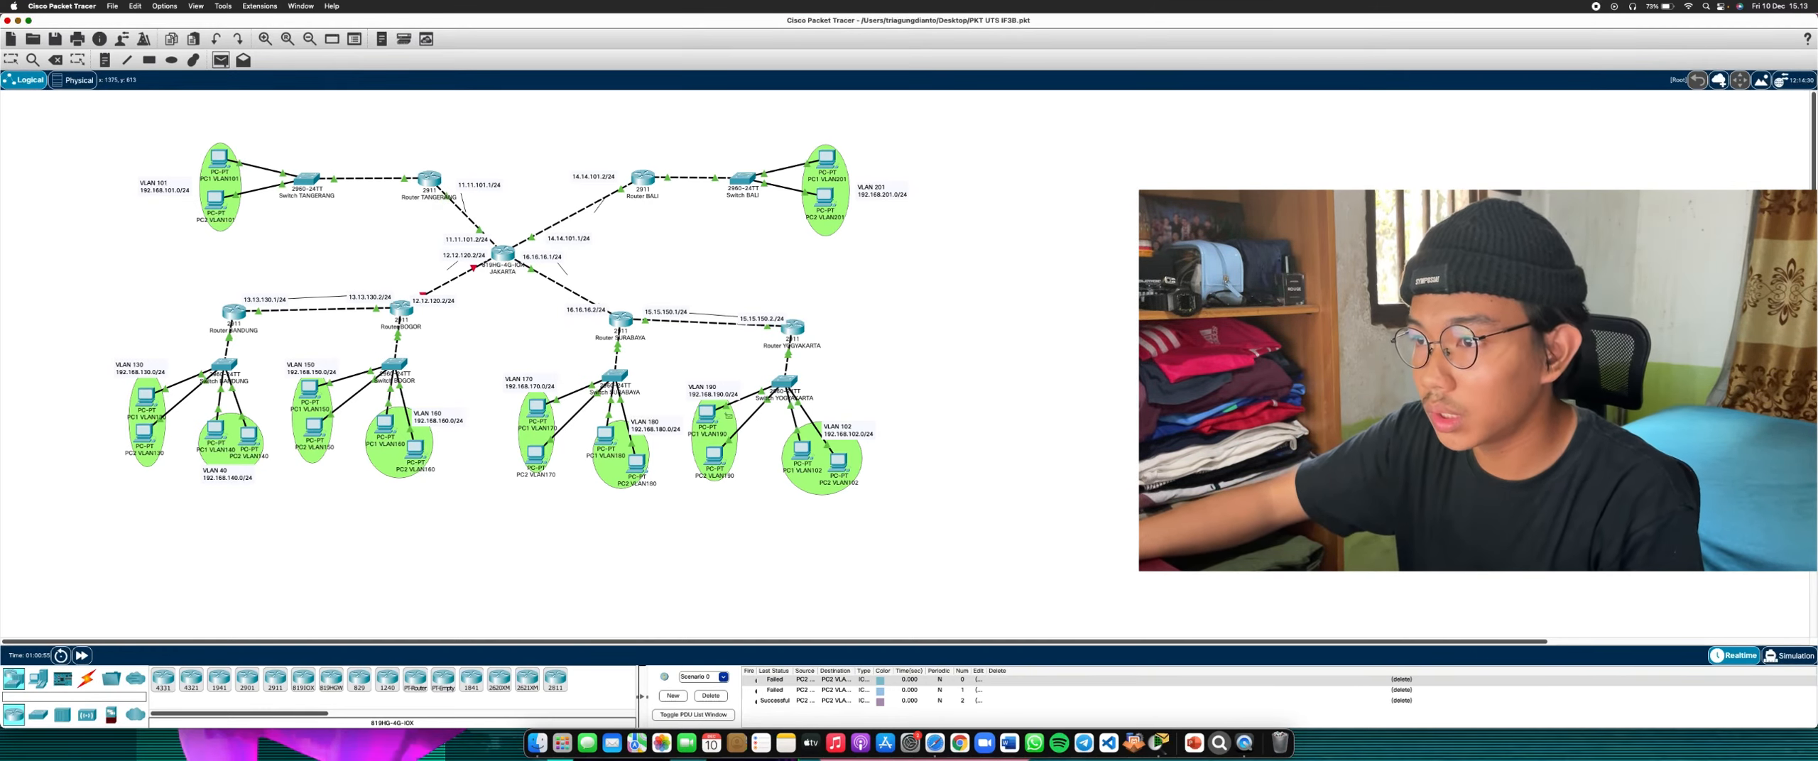
{"action": "mouse_move", "coordinate": [708, 416]}
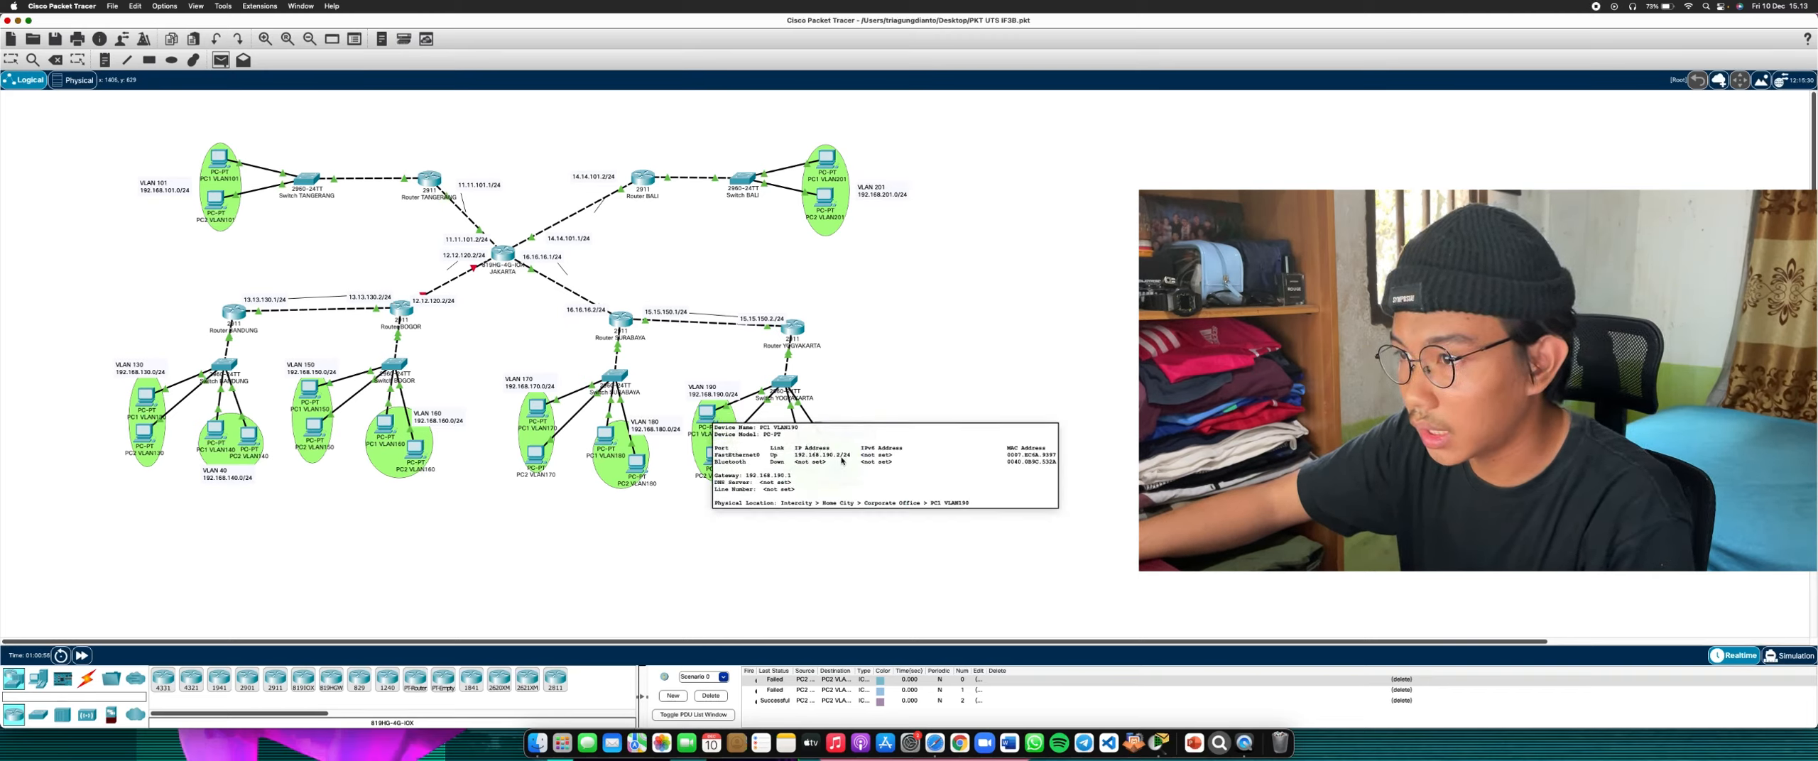
{"action": "left_click", "coordinate": [839, 461]}
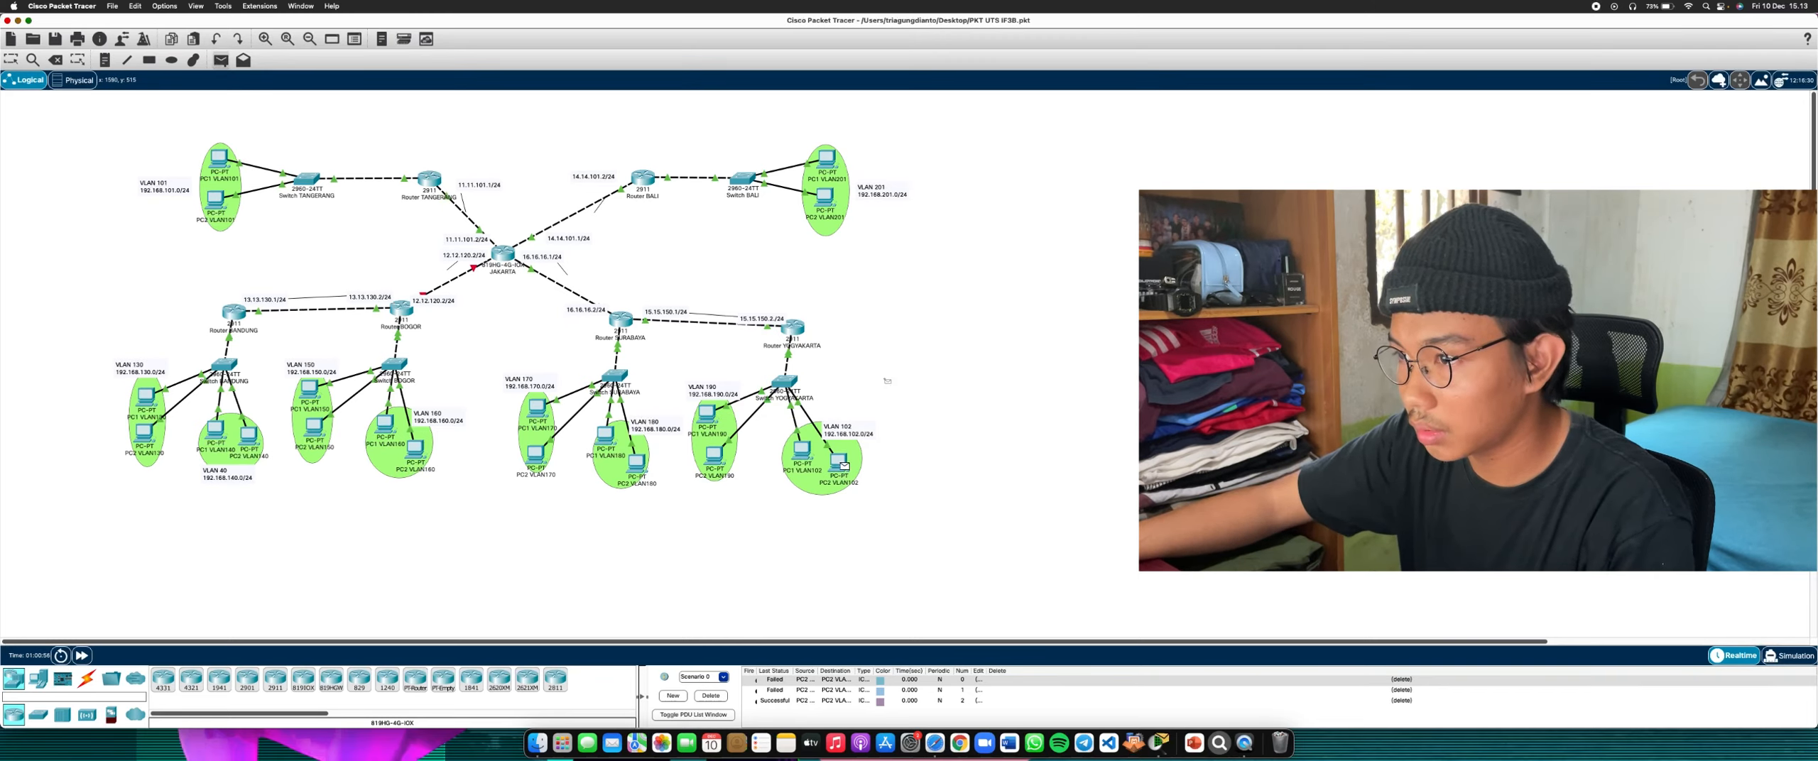
{"action": "left_click", "coordinate": [709, 696]}
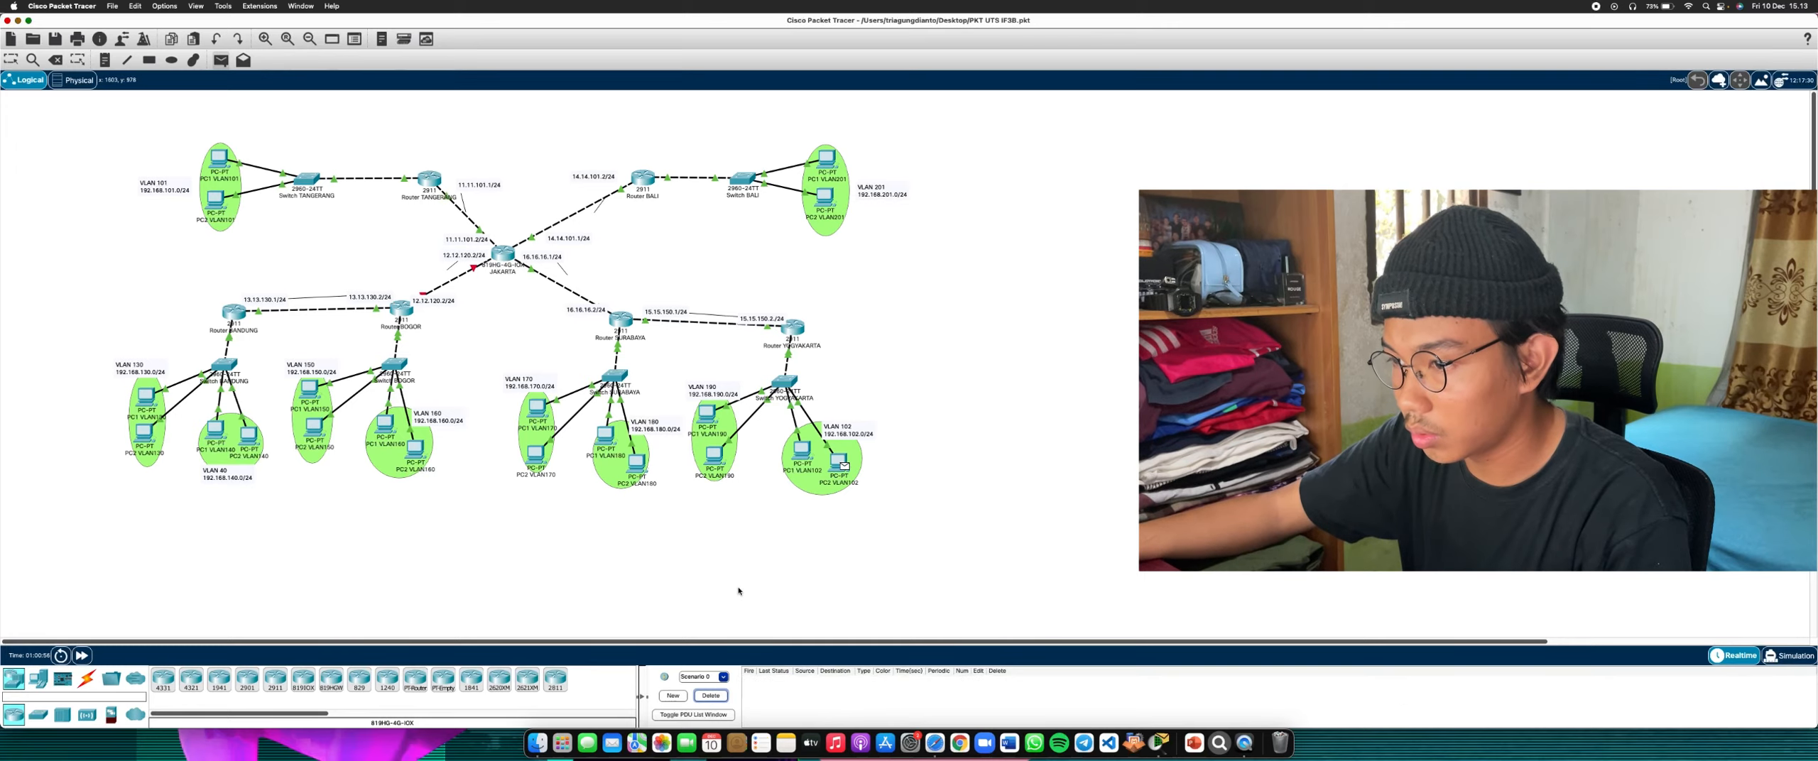
{"action": "left_click", "coordinate": [825, 201]}
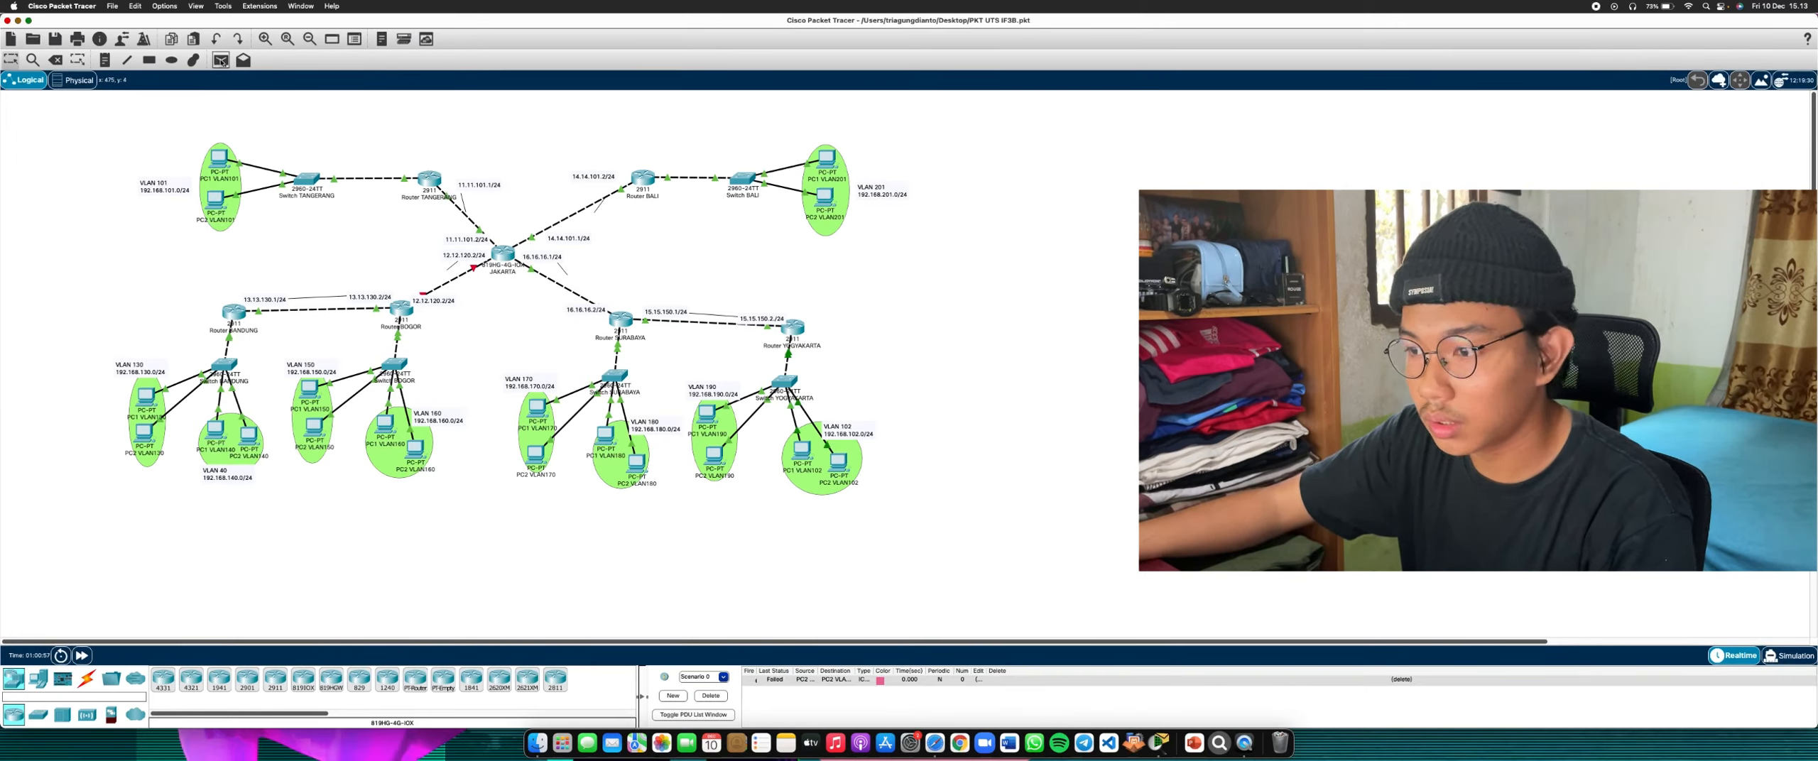
Repeat the simple PDU test twice from Yogyakarta's rightmost PC to Bali's PC2 VLAN201
{"action": "left_click", "coordinate": [842, 462]}
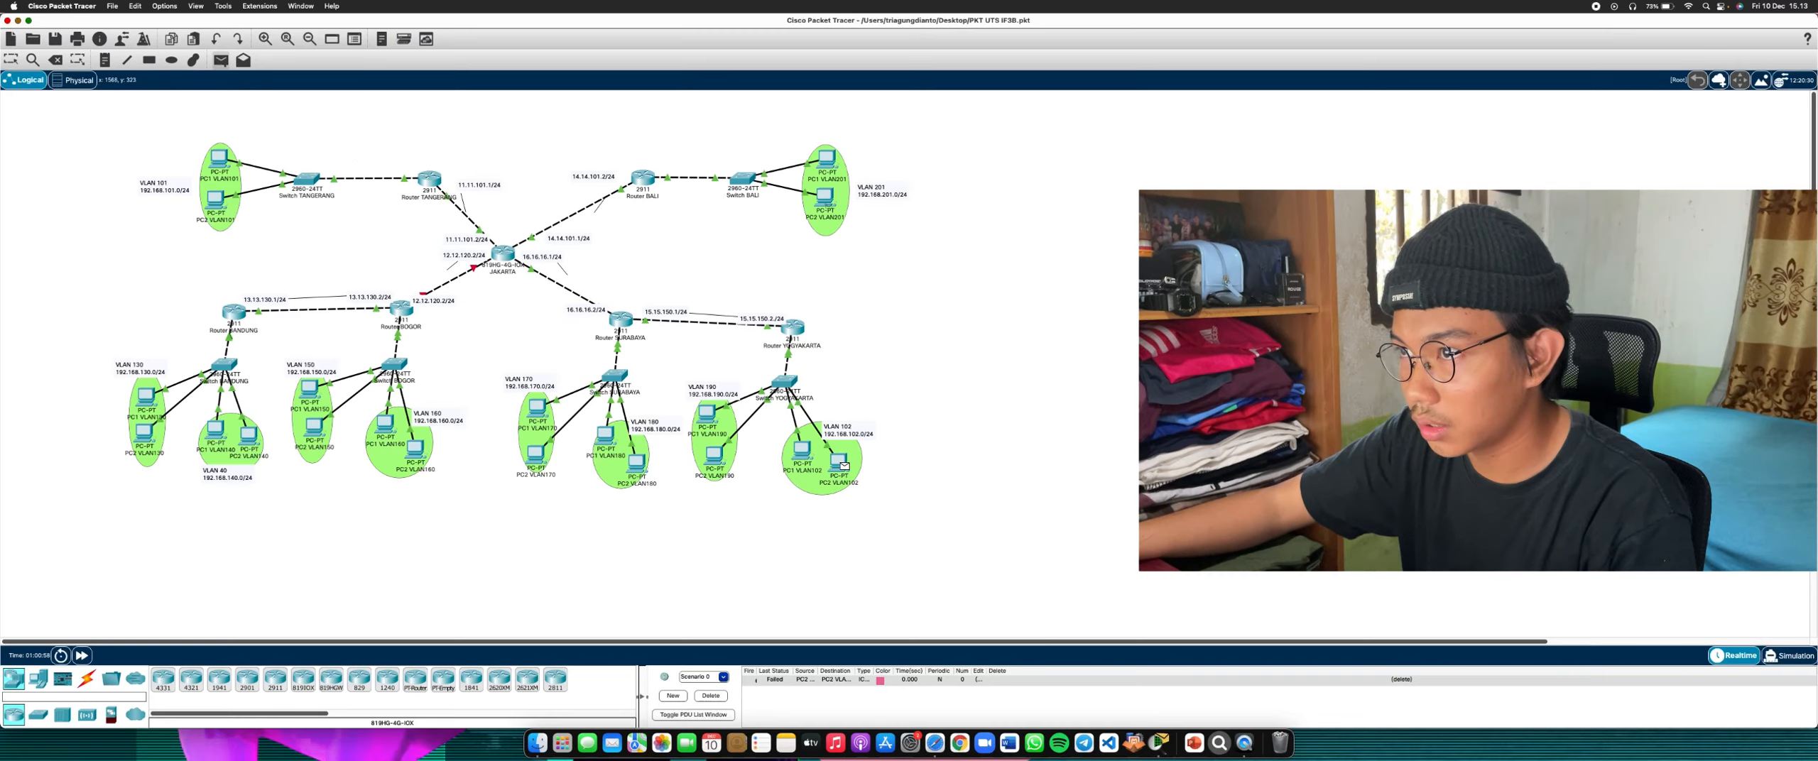
{"action": "left_click", "coordinate": [825, 199]}
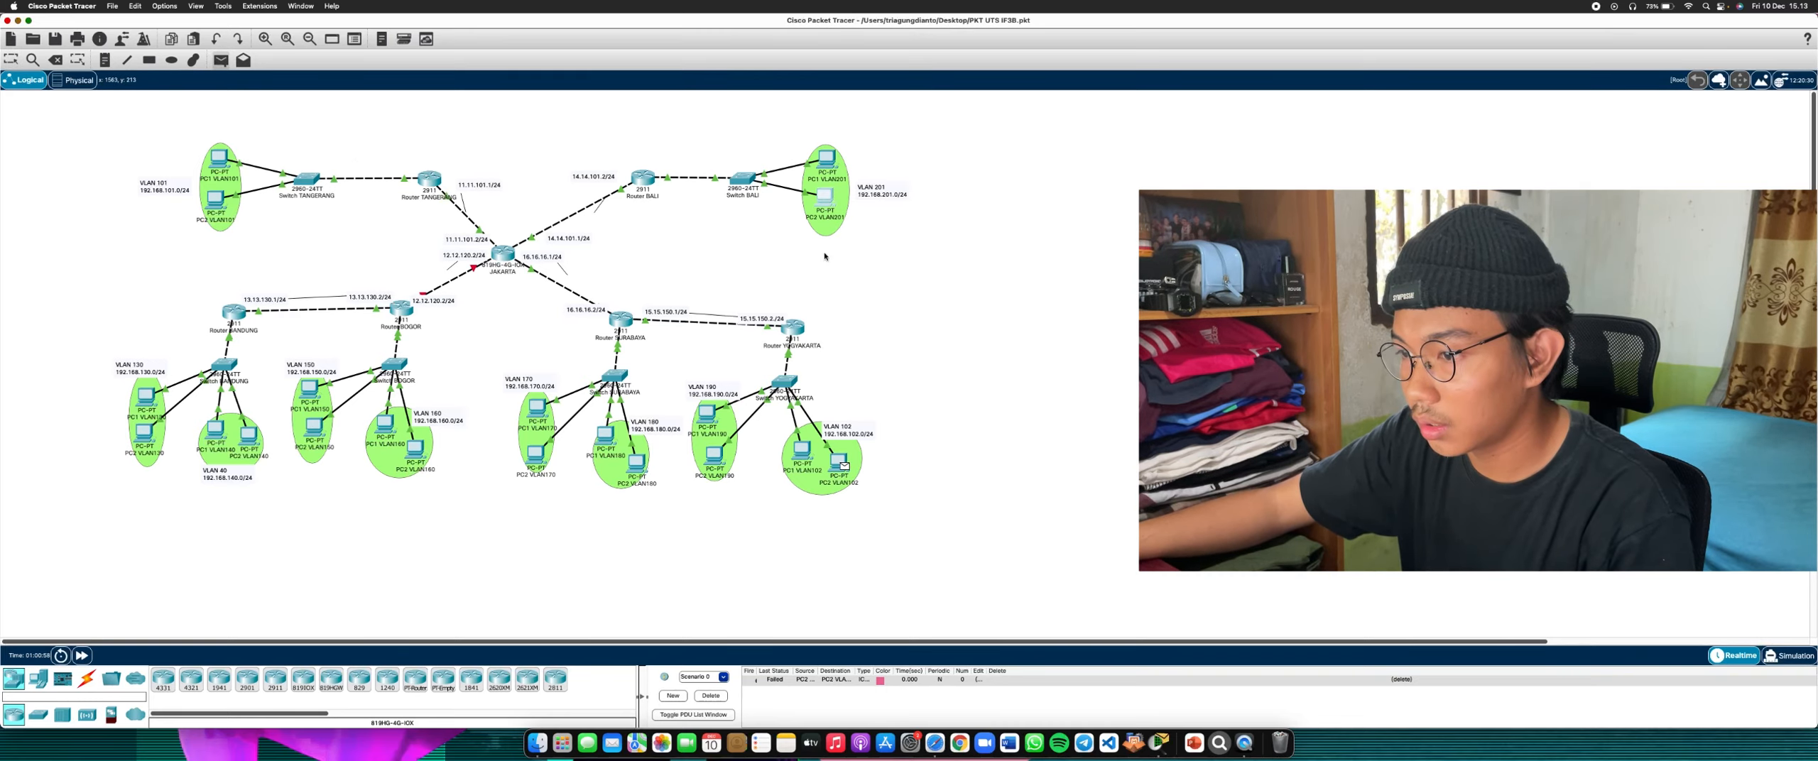
{"action": "left_click", "coordinate": [221, 59]}
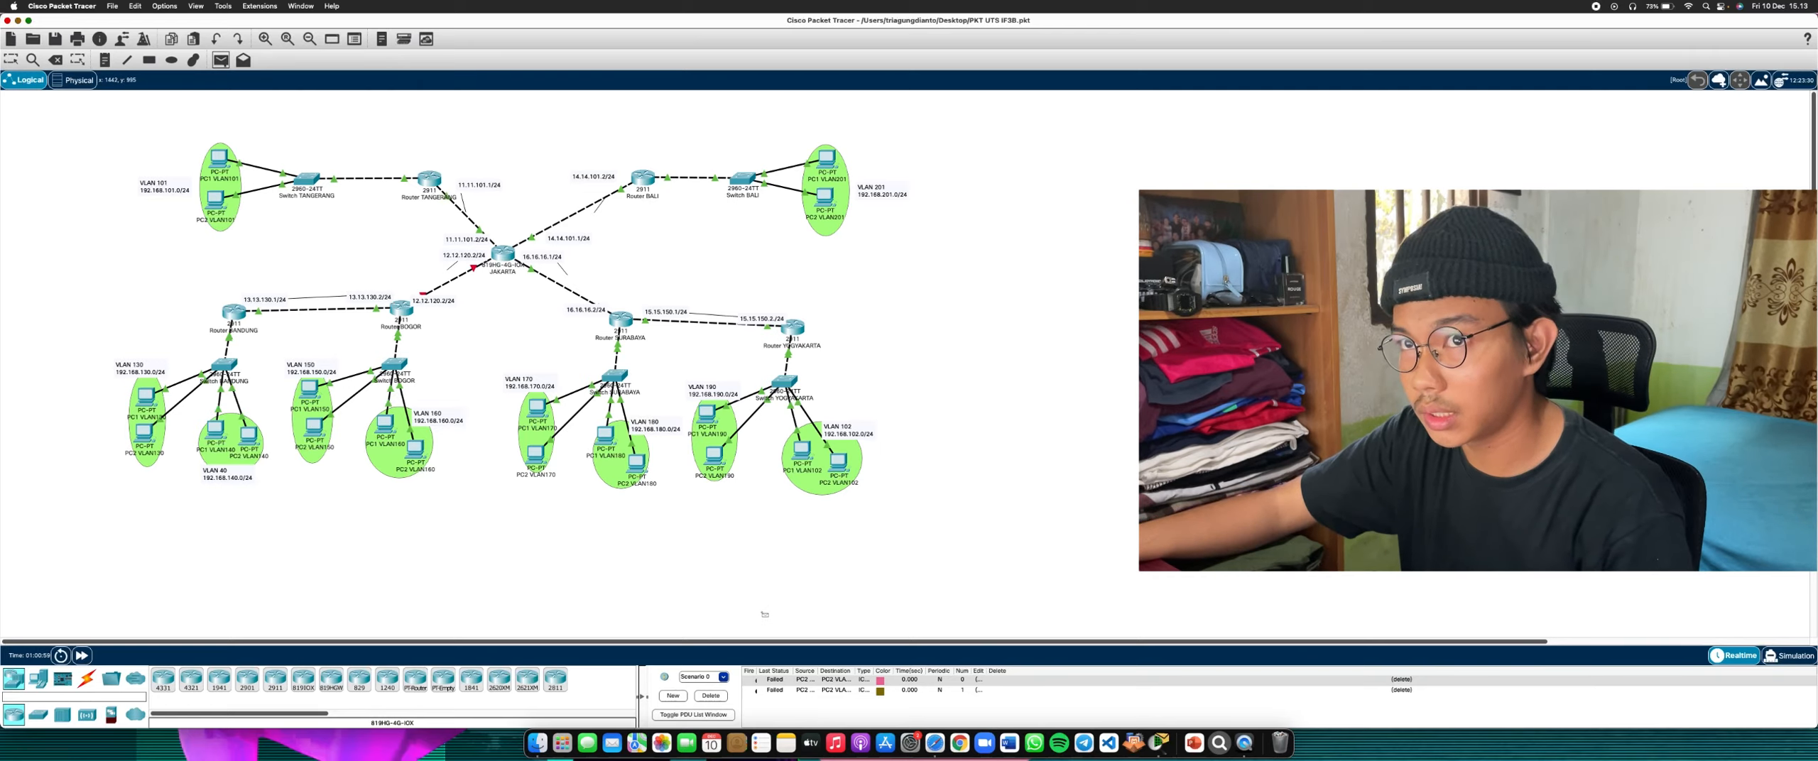
{"action": "left_click", "coordinate": [843, 463]}
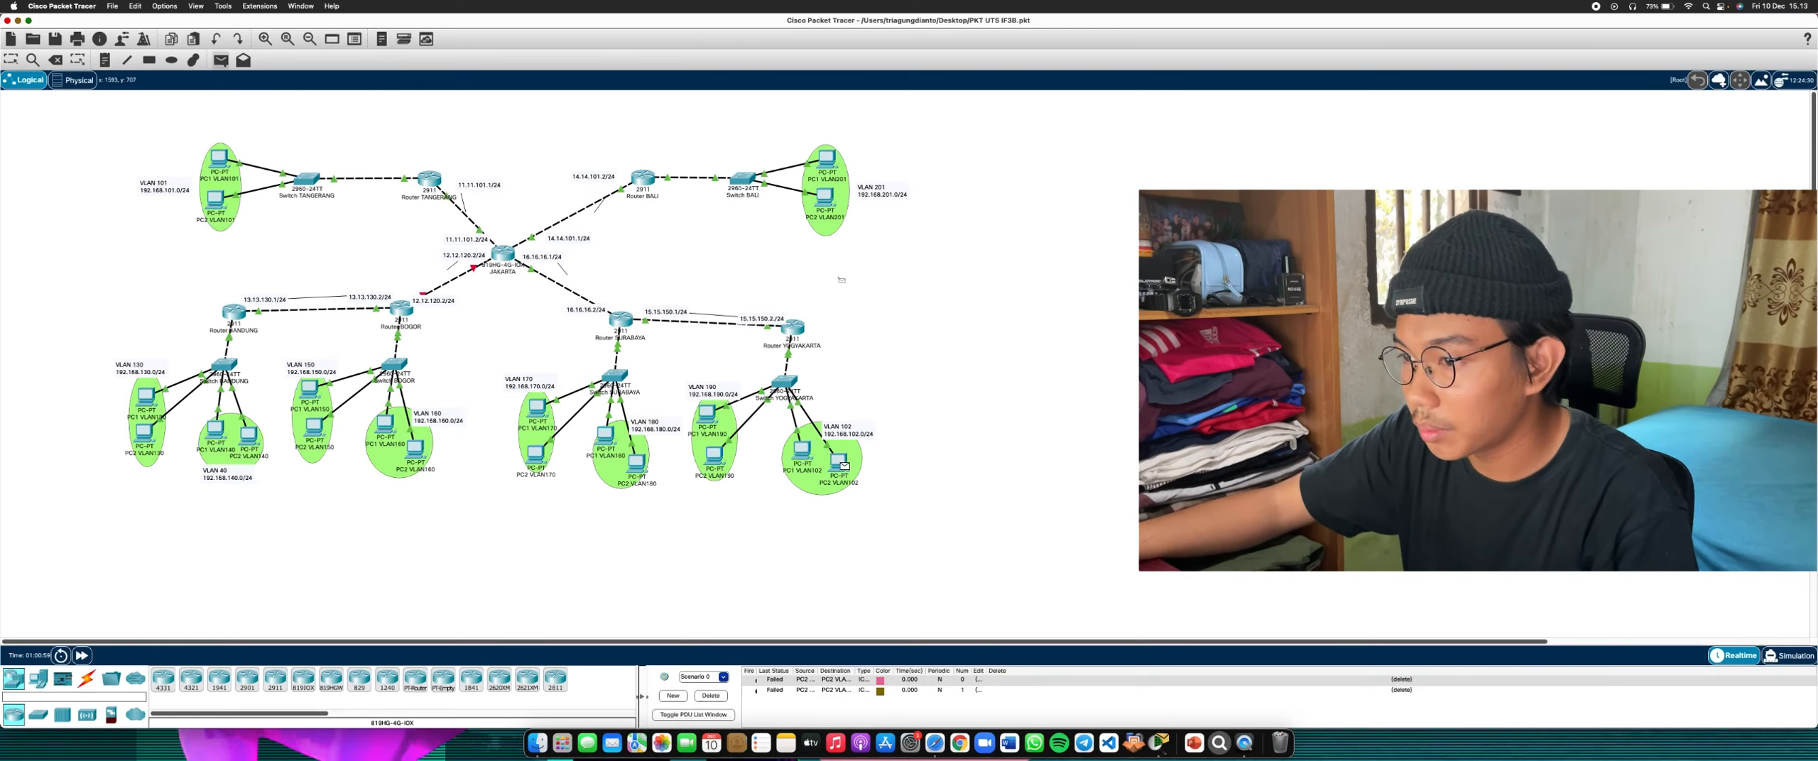
{"action": "left_click", "coordinate": [825, 198]}
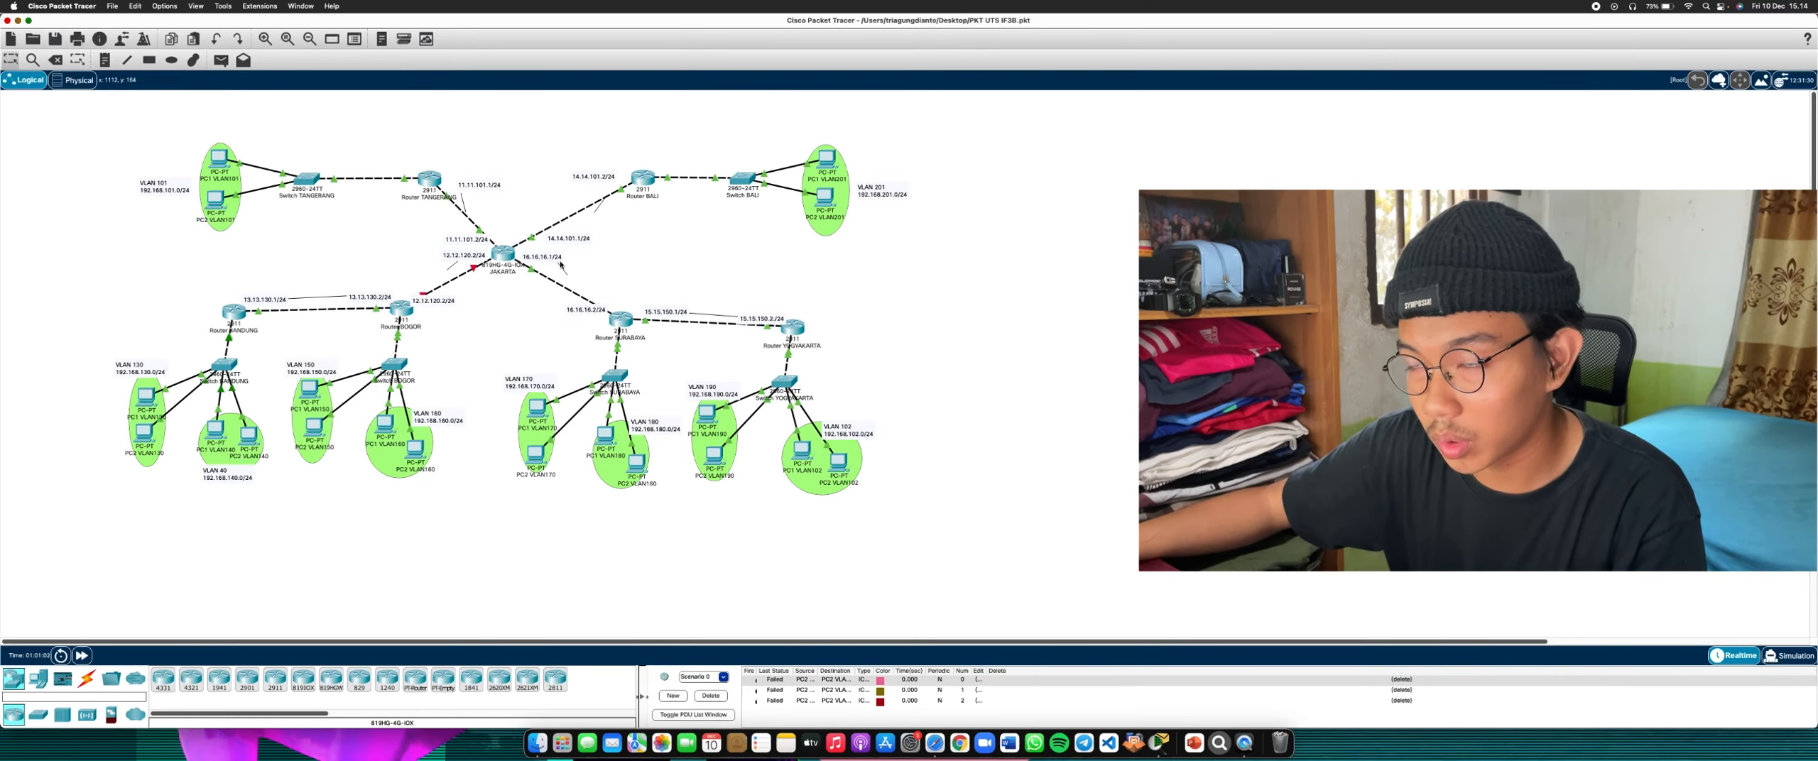
Check the JAKARTA router's command line, close it, and clear all test PDUs from the scenario
{"action": "left_click_drag", "start_coordinate": [490, 212], "coordinate": [505, 285]}
{"action": "left_click", "coordinate": [504, 286]}
{"action": "left_click_drag", "start_coordinate": [501, 197], "coordinate": [511, 298]}
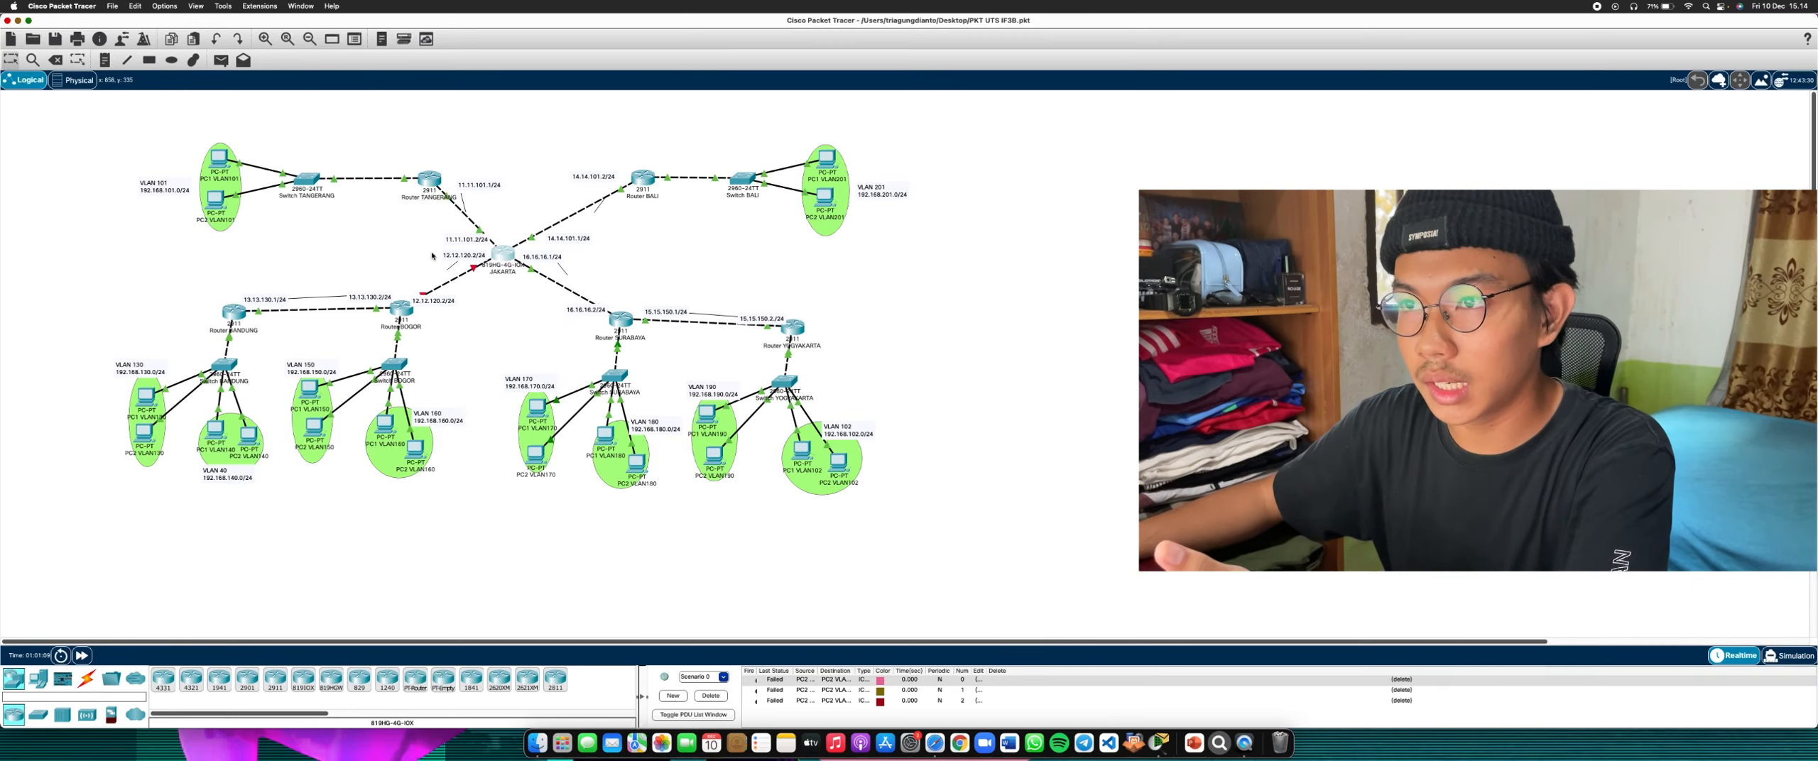
{"action": "left_click", "coordinate": [504, 257]}
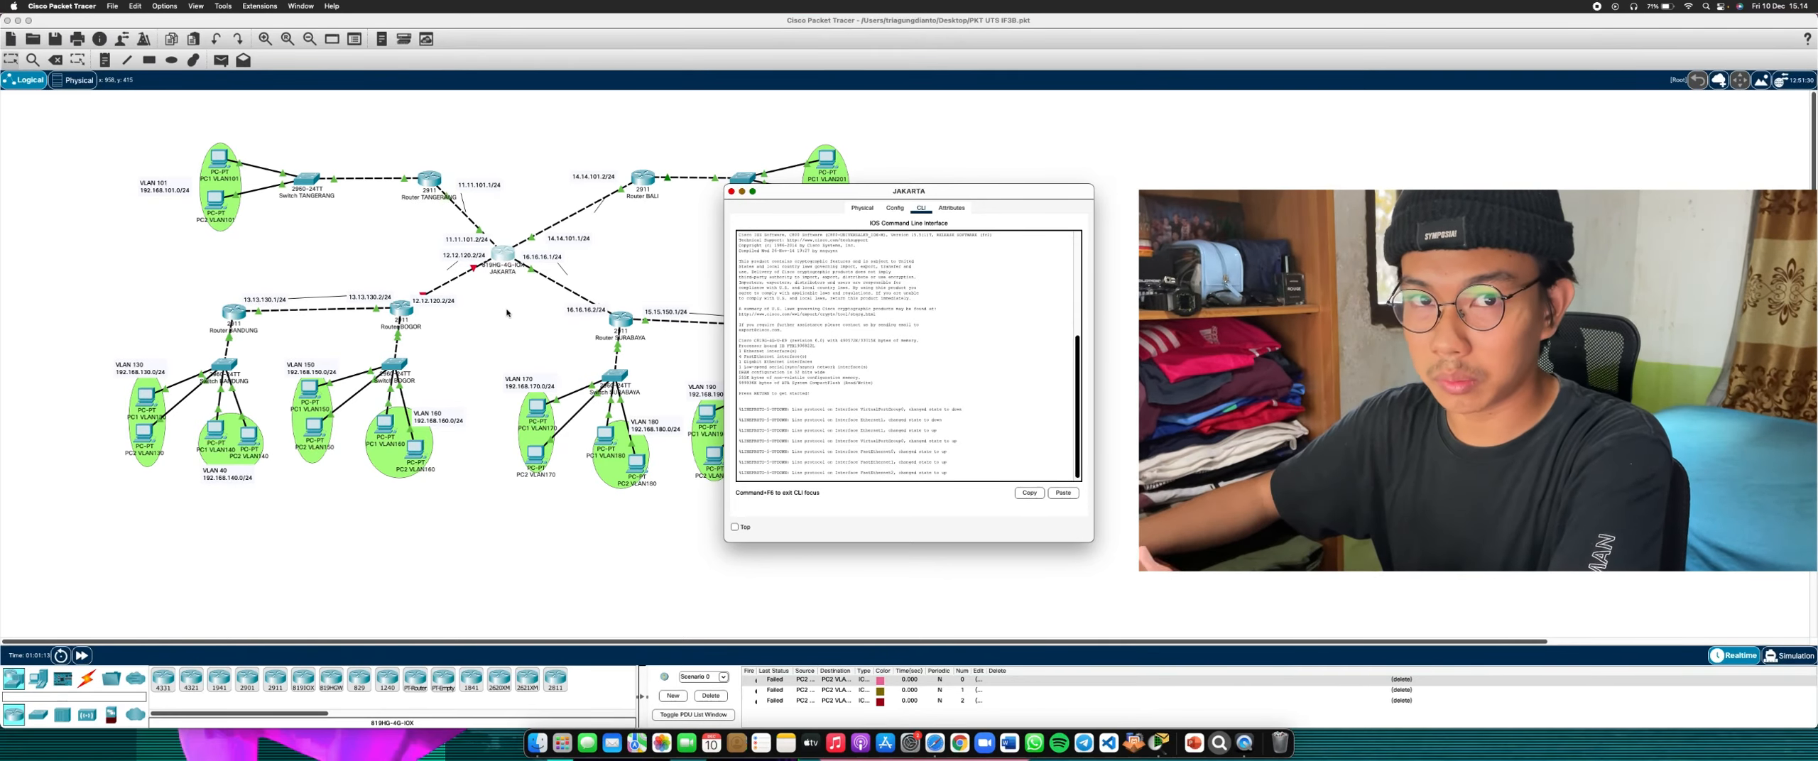
{"action": "key", "text": "super+w"}
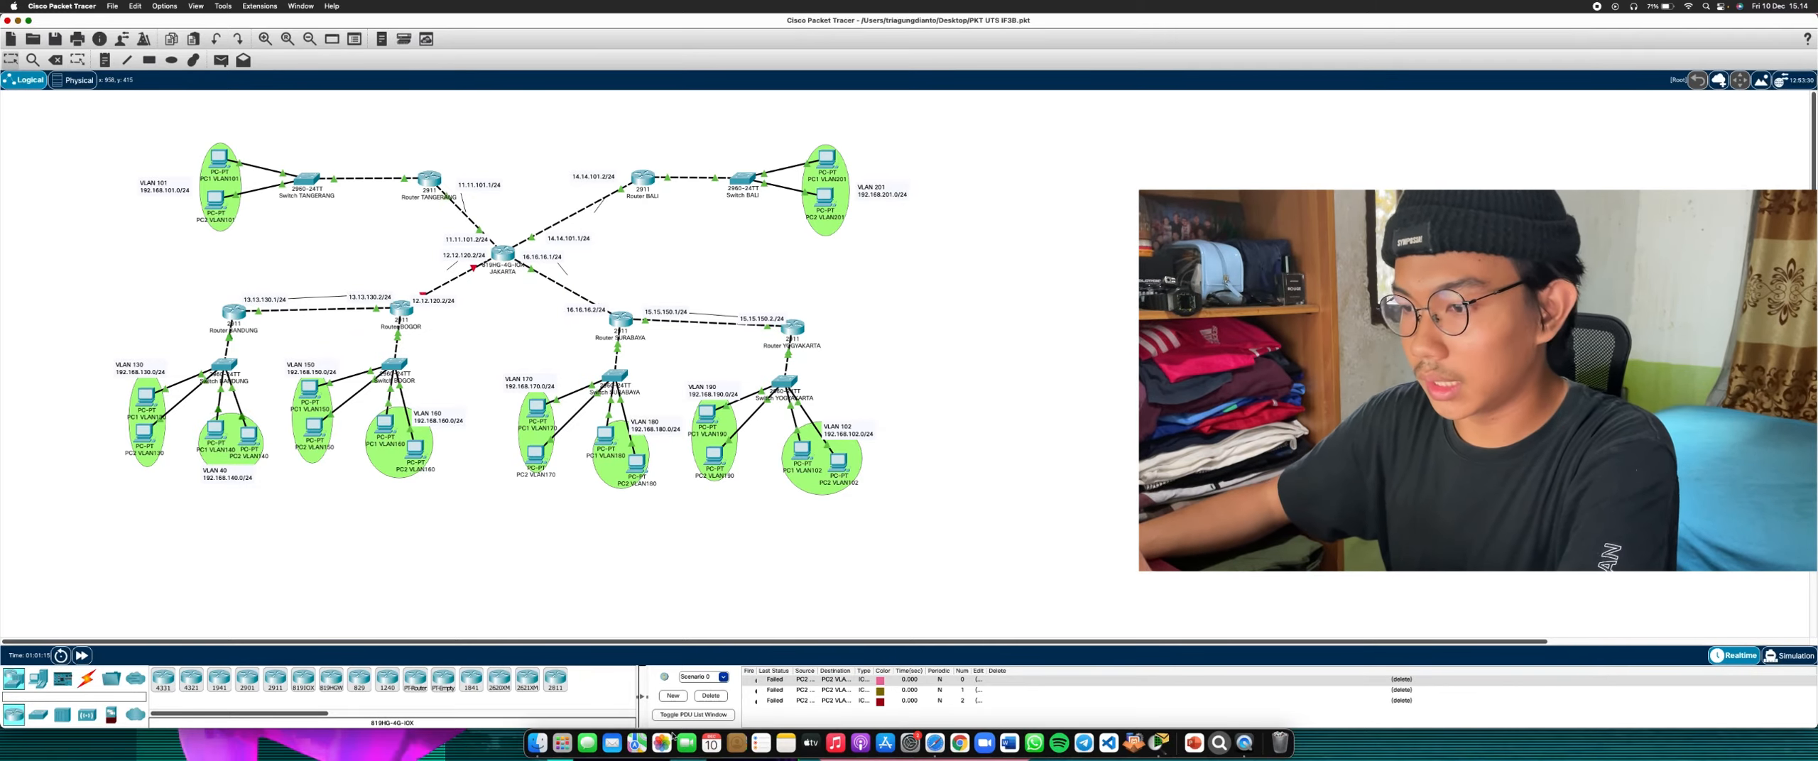
{"action": "left_click", "coordinate": [710, 696]}
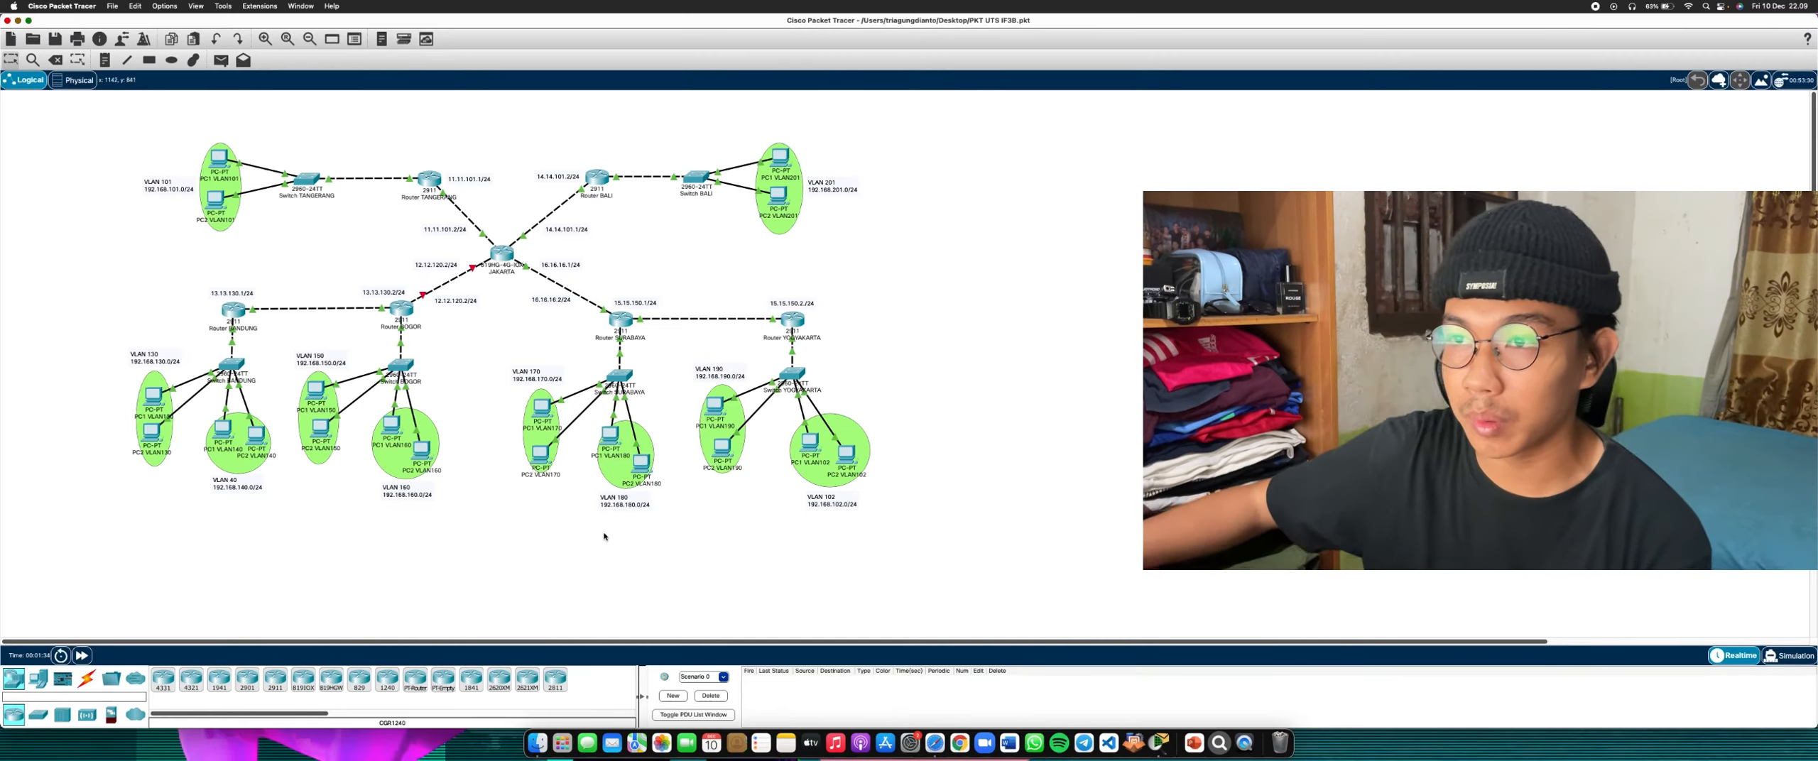
{"action": "left_click_drag", "start_coordinate": [390, 260], "coordinate": [476, 313]}
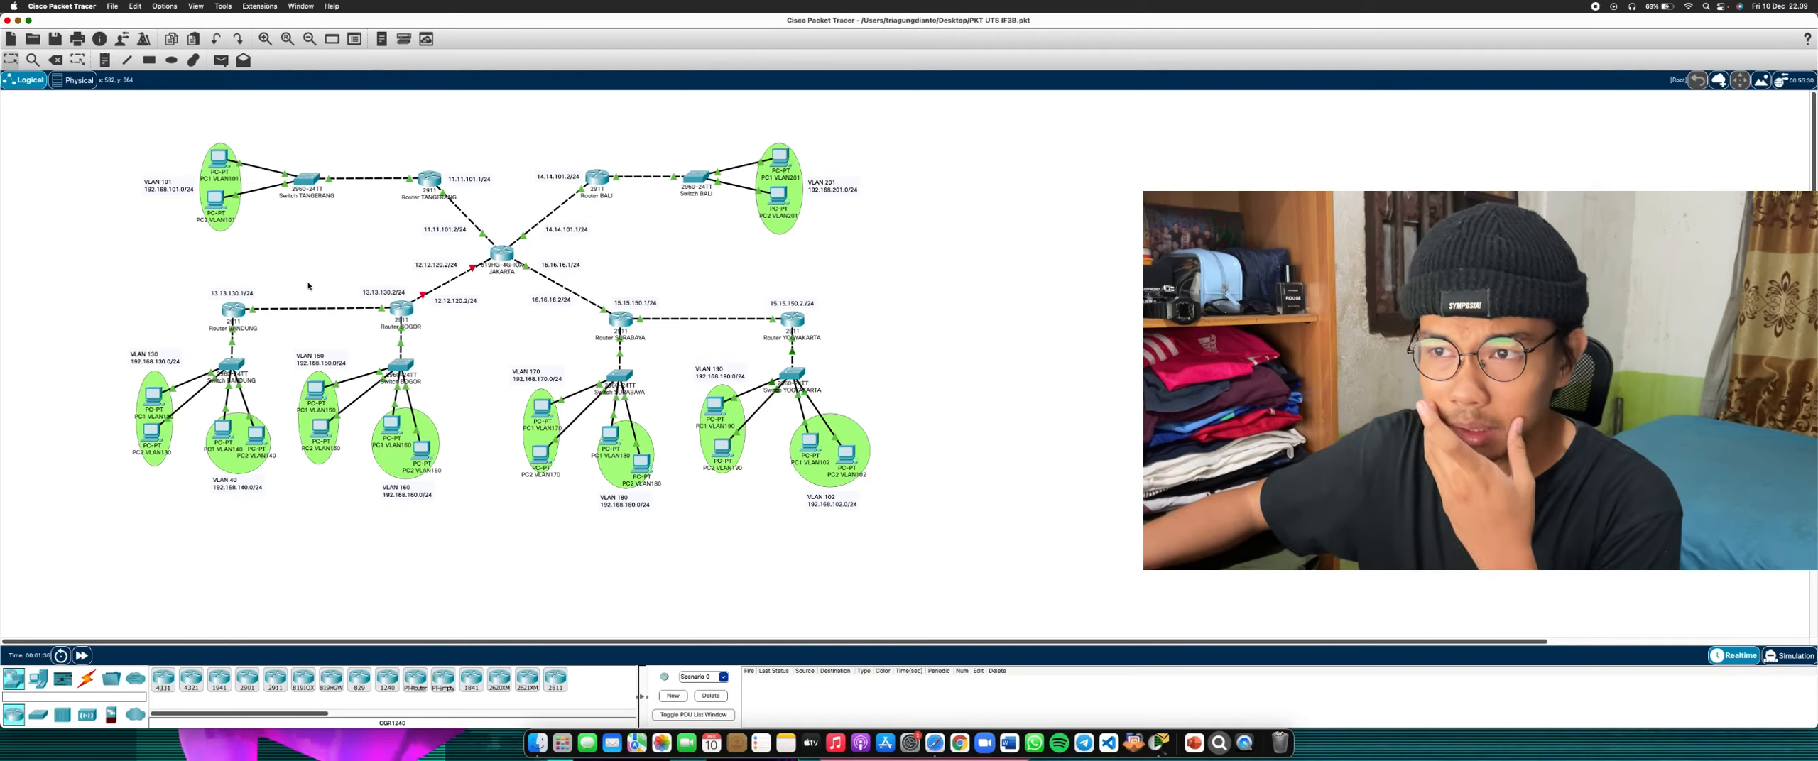
{"action": "left_click_drag", "start_coordinate": [343, 274], "coordinate": [445, 346]}
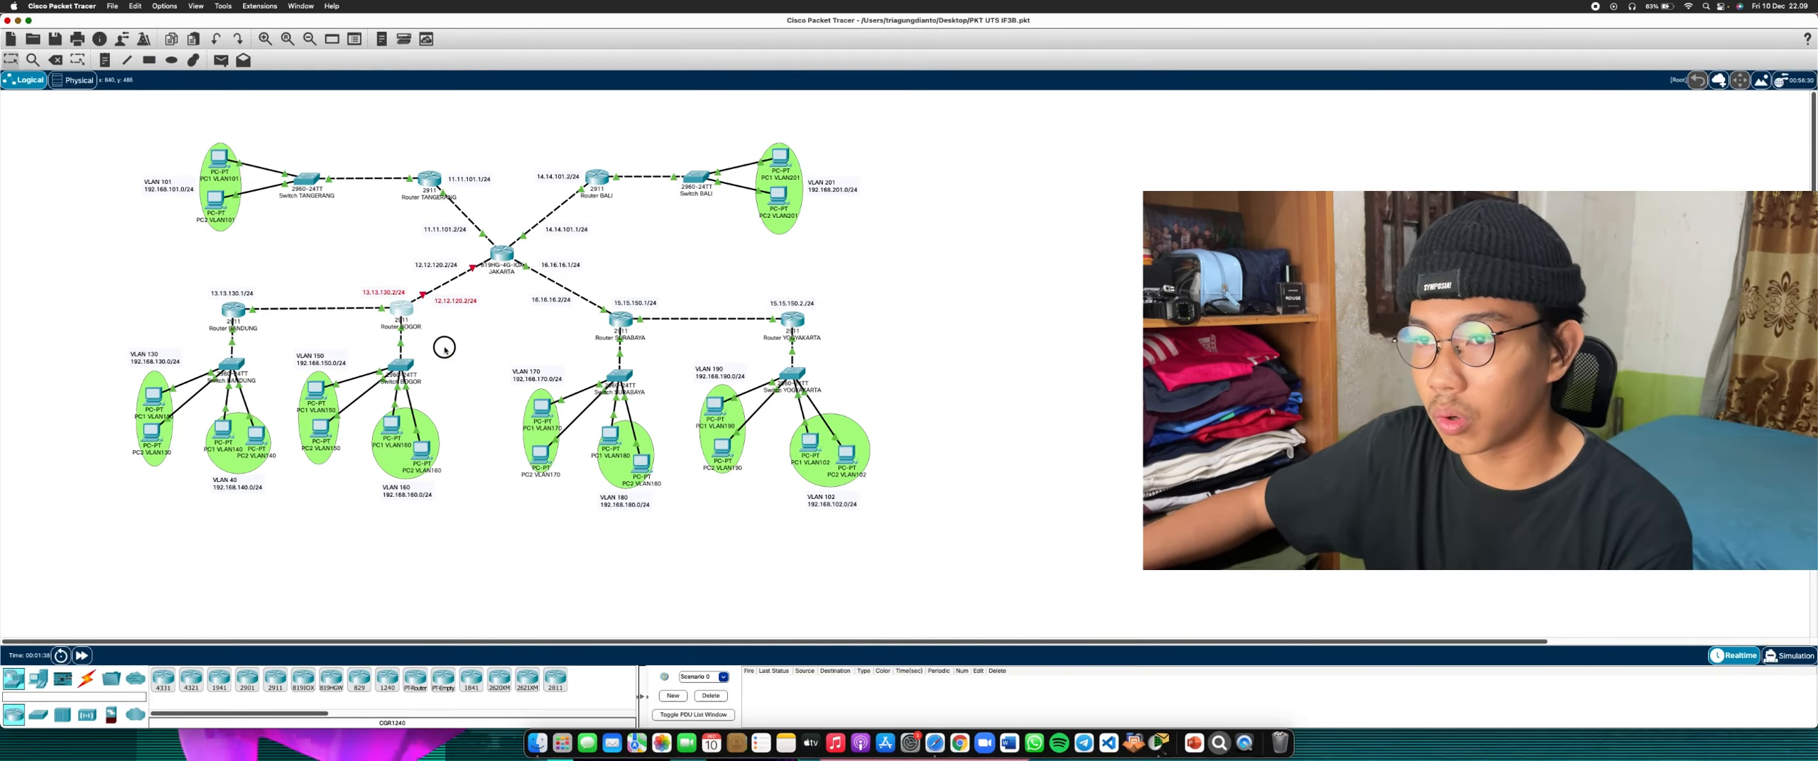
{"action": "left_click", "coordinate": [445, 346]}
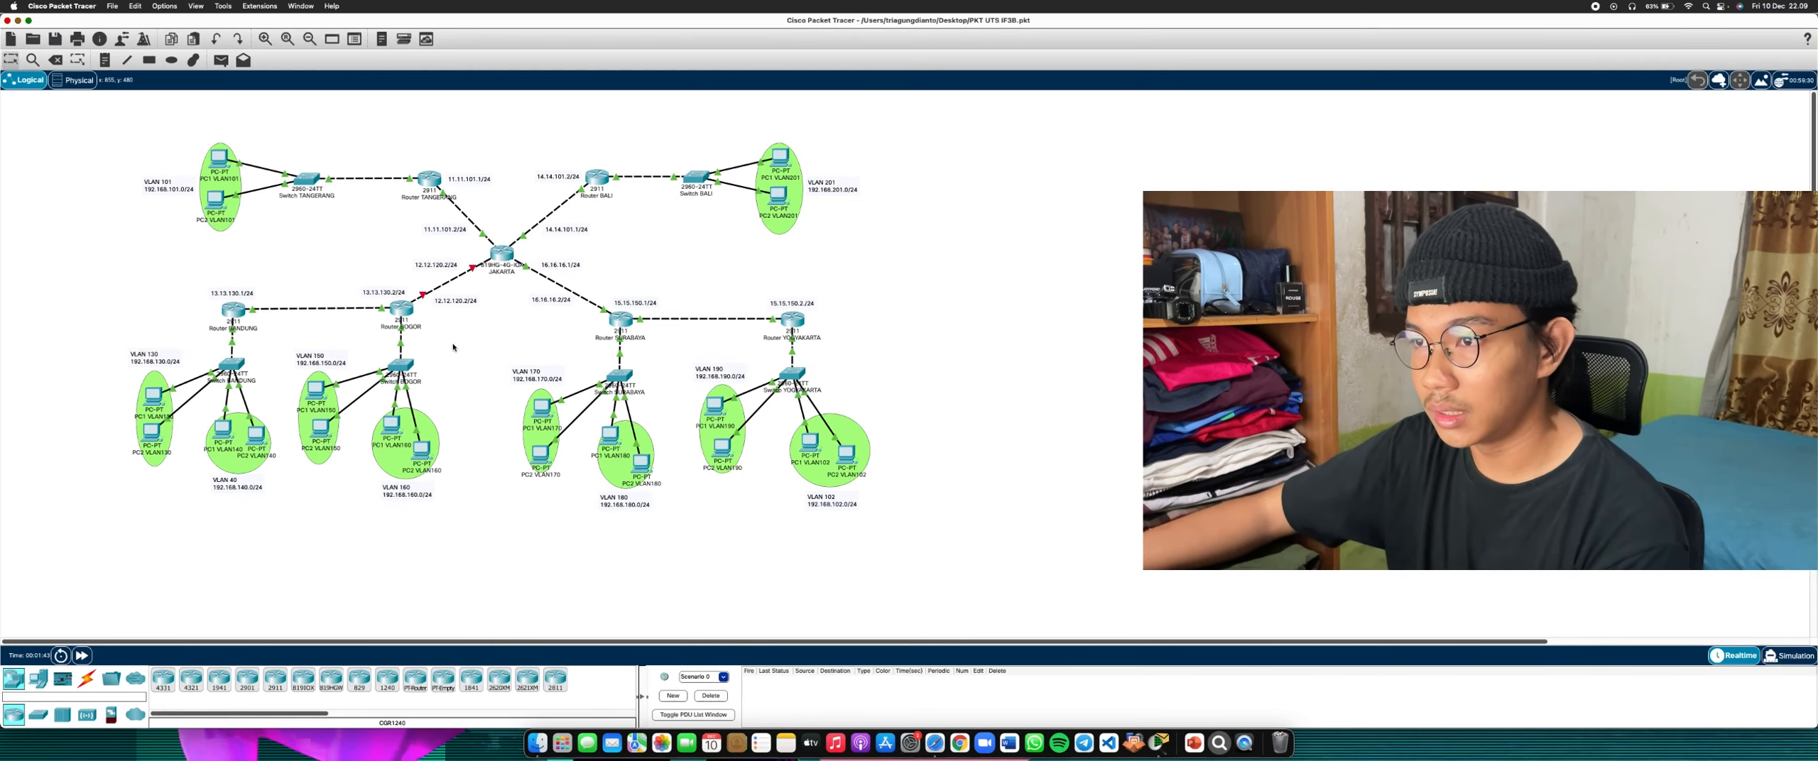
Send a simple PDU three times from Surabaya's PC2 VLAN180 to Yogyakarta's PC2 VLAN190 to test connectivity
{"action": "left_click", "coordinate": [221, 60]}
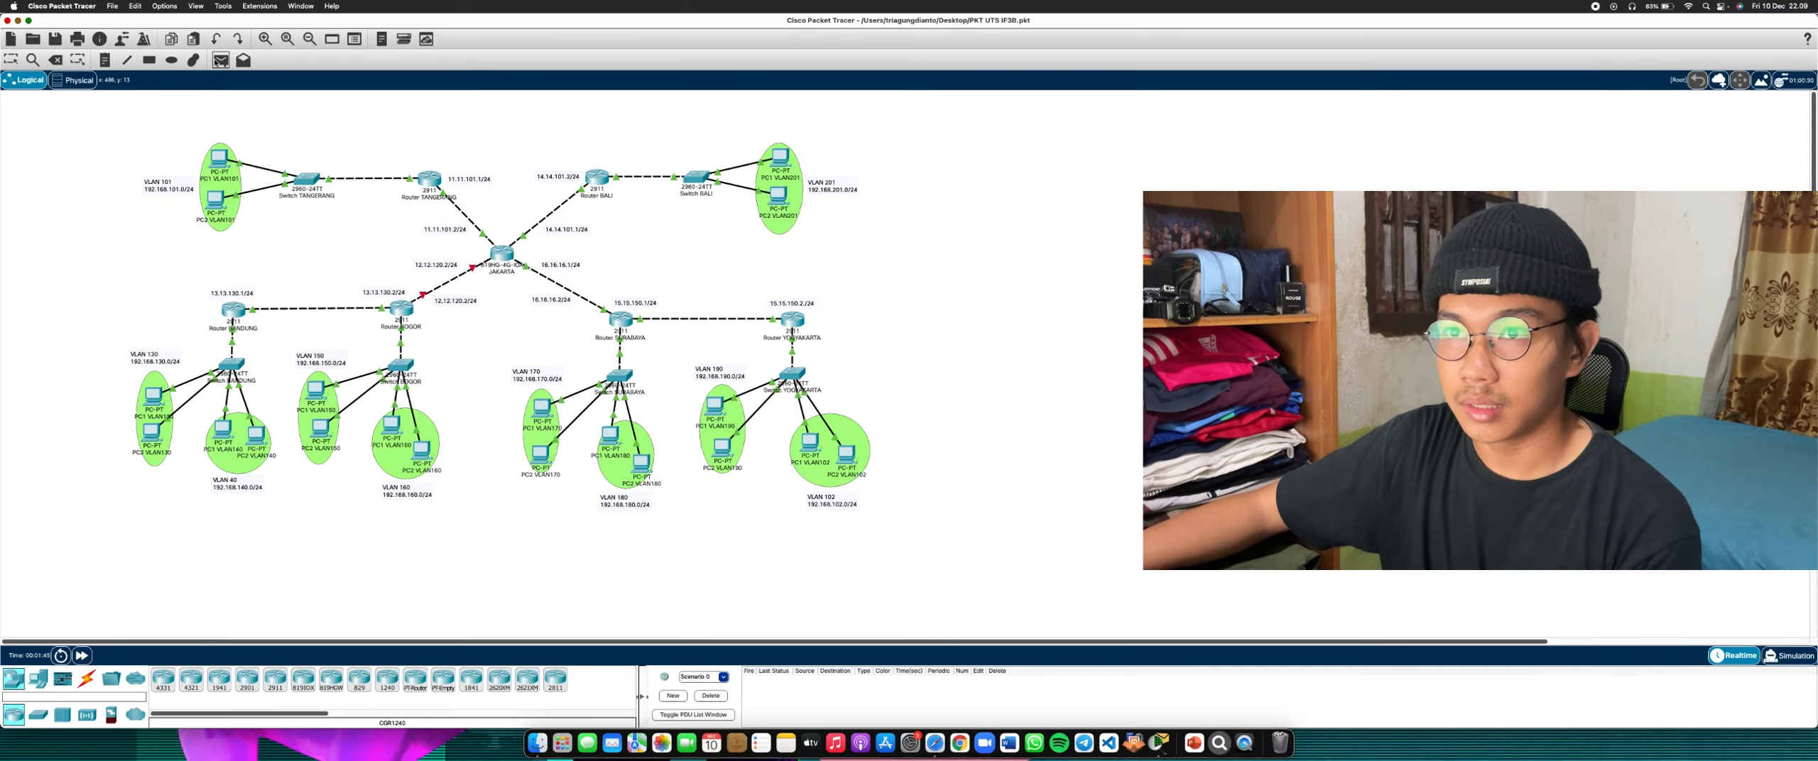
{"action": "left_click", "coordinate": [641, 461]}
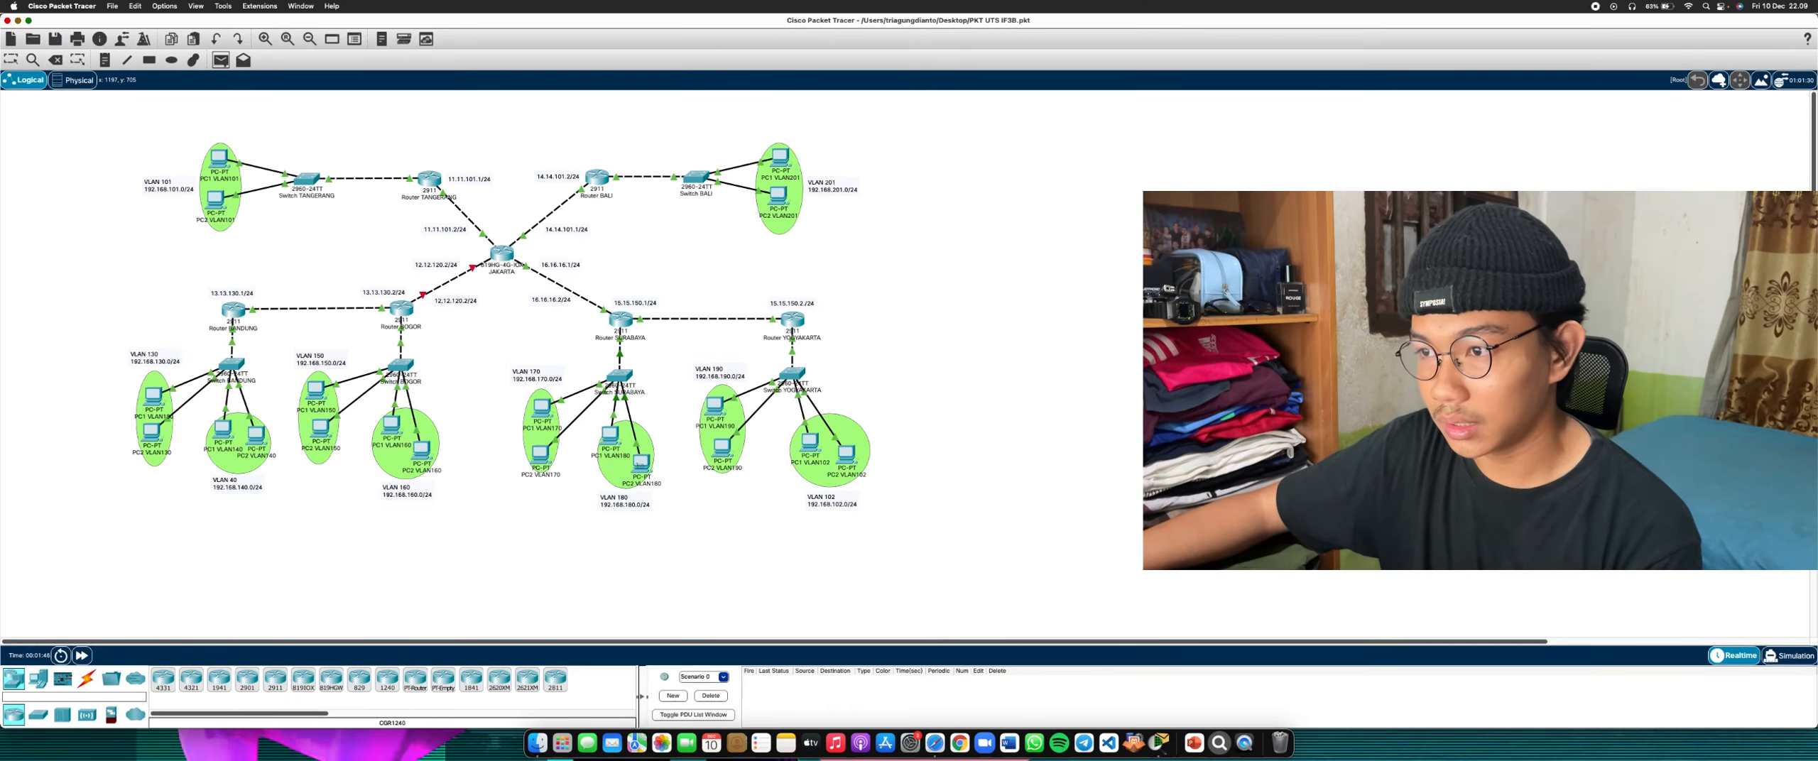
{"action": "left_click", "coordinate": [721, 450]}
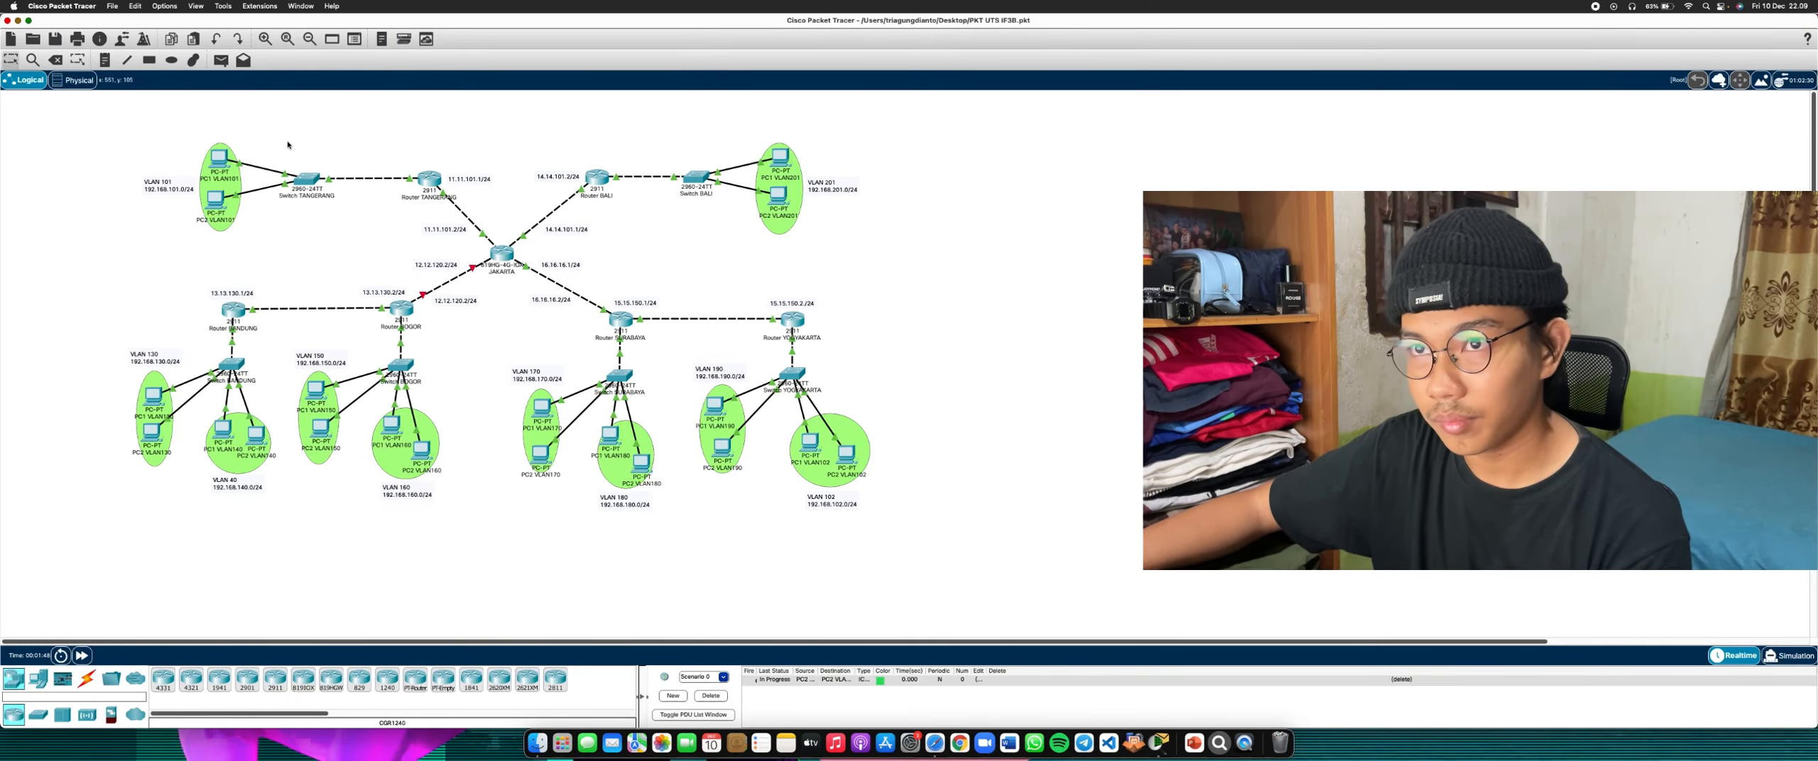
{"action": "left_click", "coordinate": [221, 60]}
{"action": "left_click", "coordinate": [641, 462]}
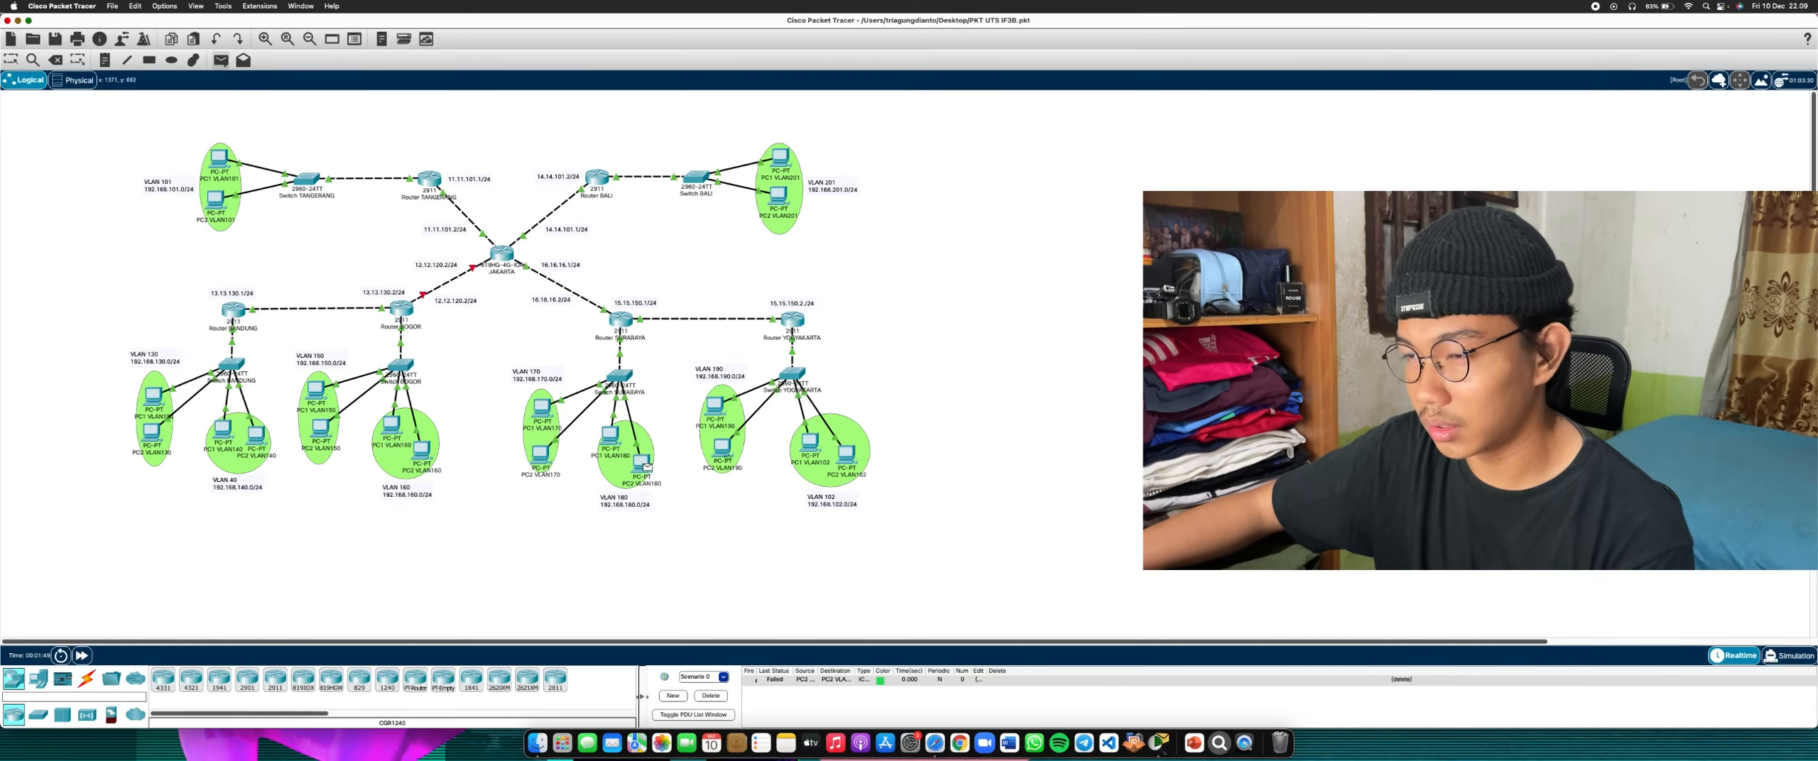
{"action": "left_click", "coordinate": [721, 449]}
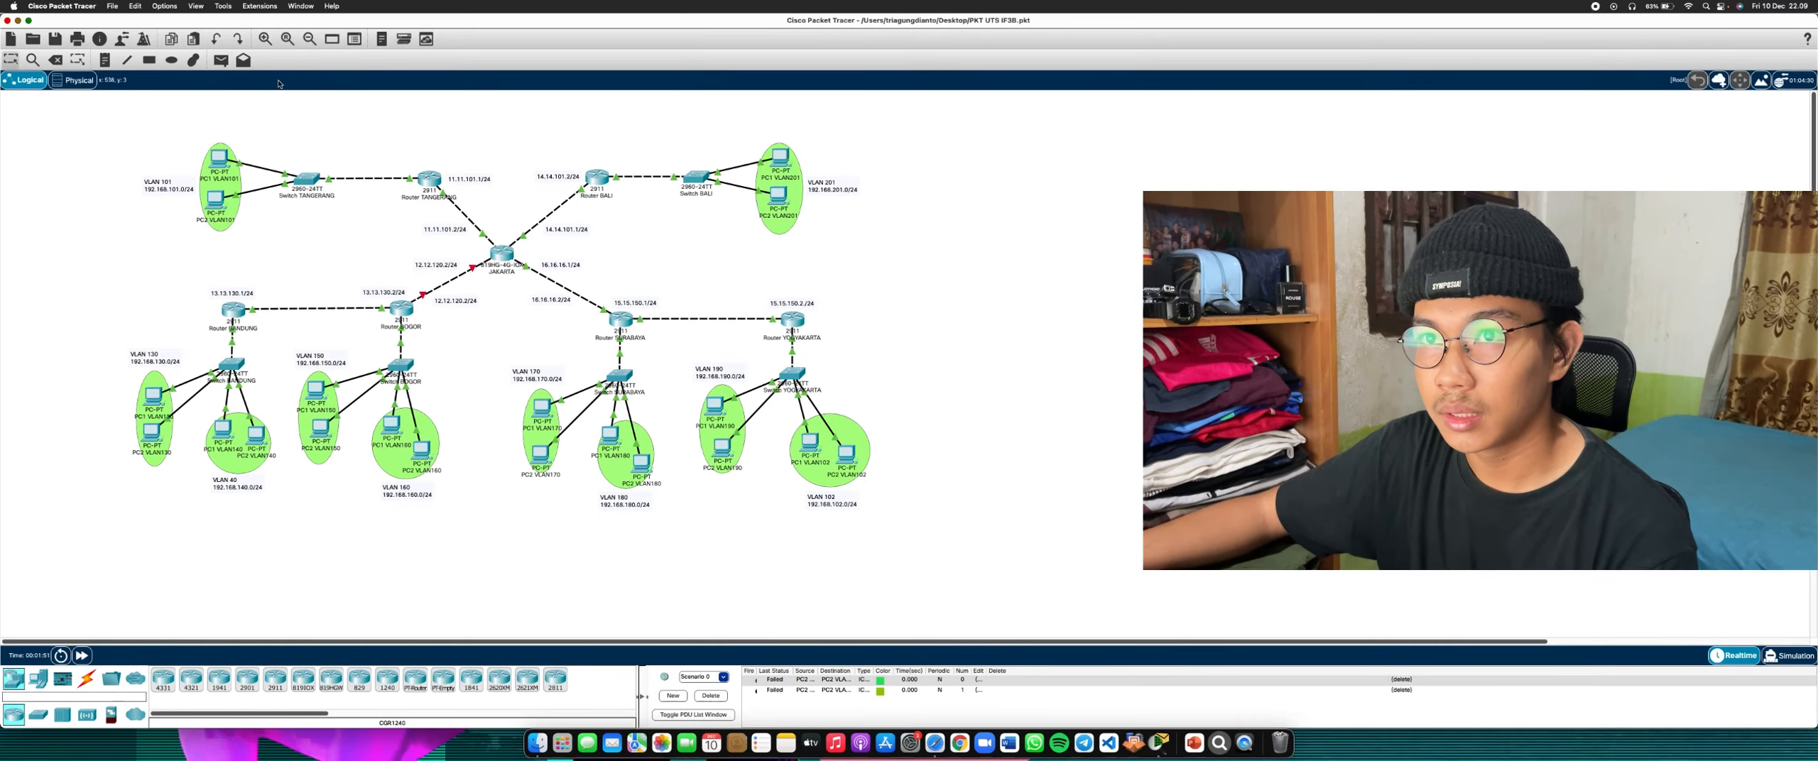
{"action": "left_click", "coordinate": [221, 60]}
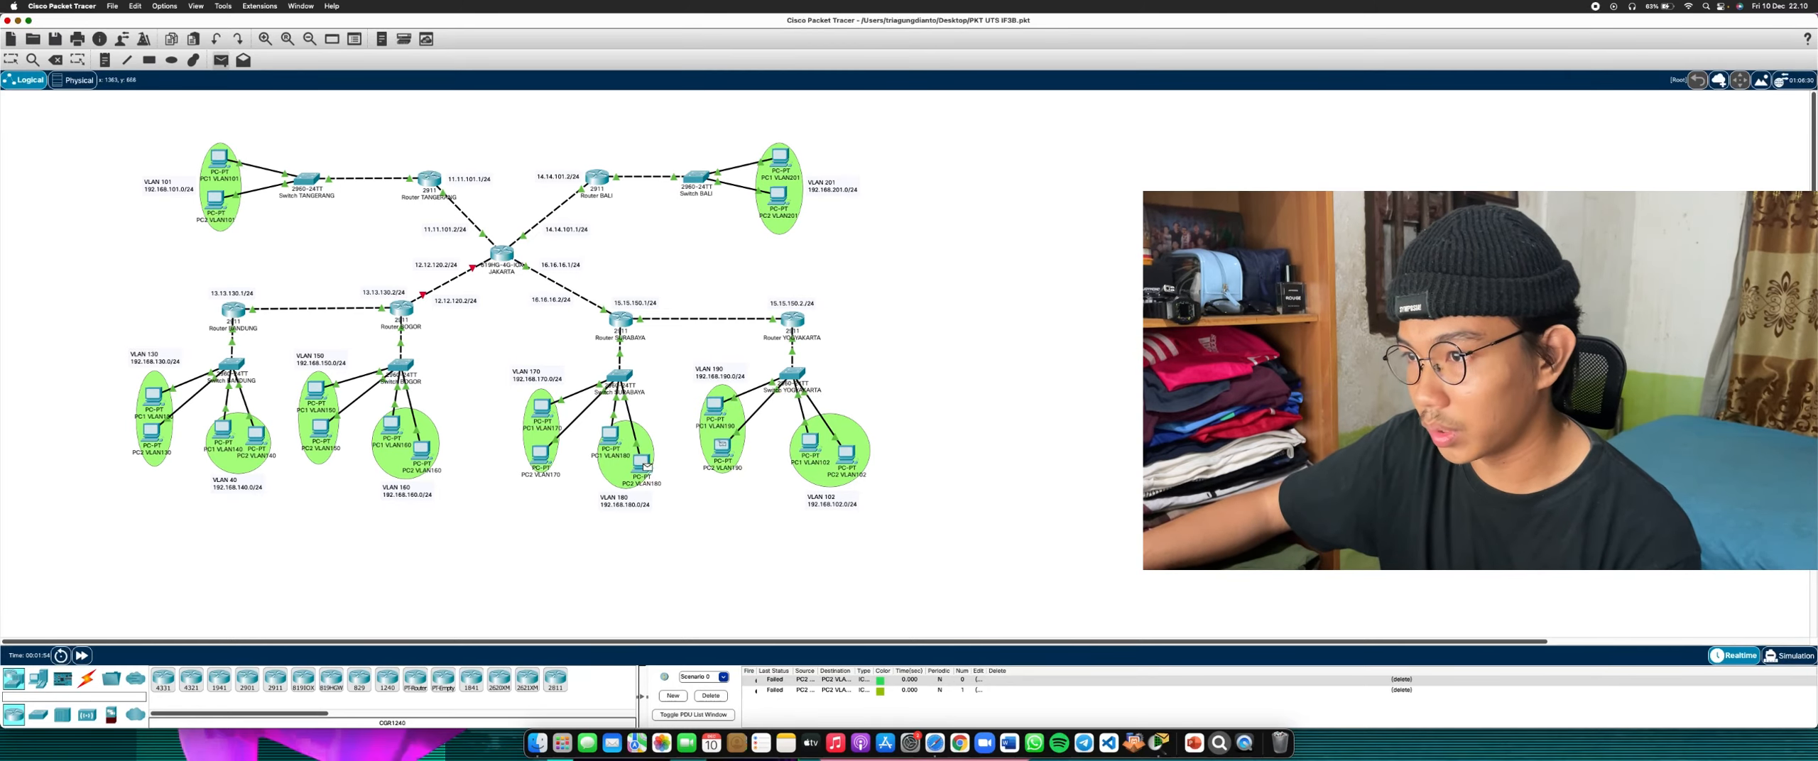
{"action": "left_click", "coordinate": [641, 462]}
{"action": "left_click", "coordinate": [721, 446]}
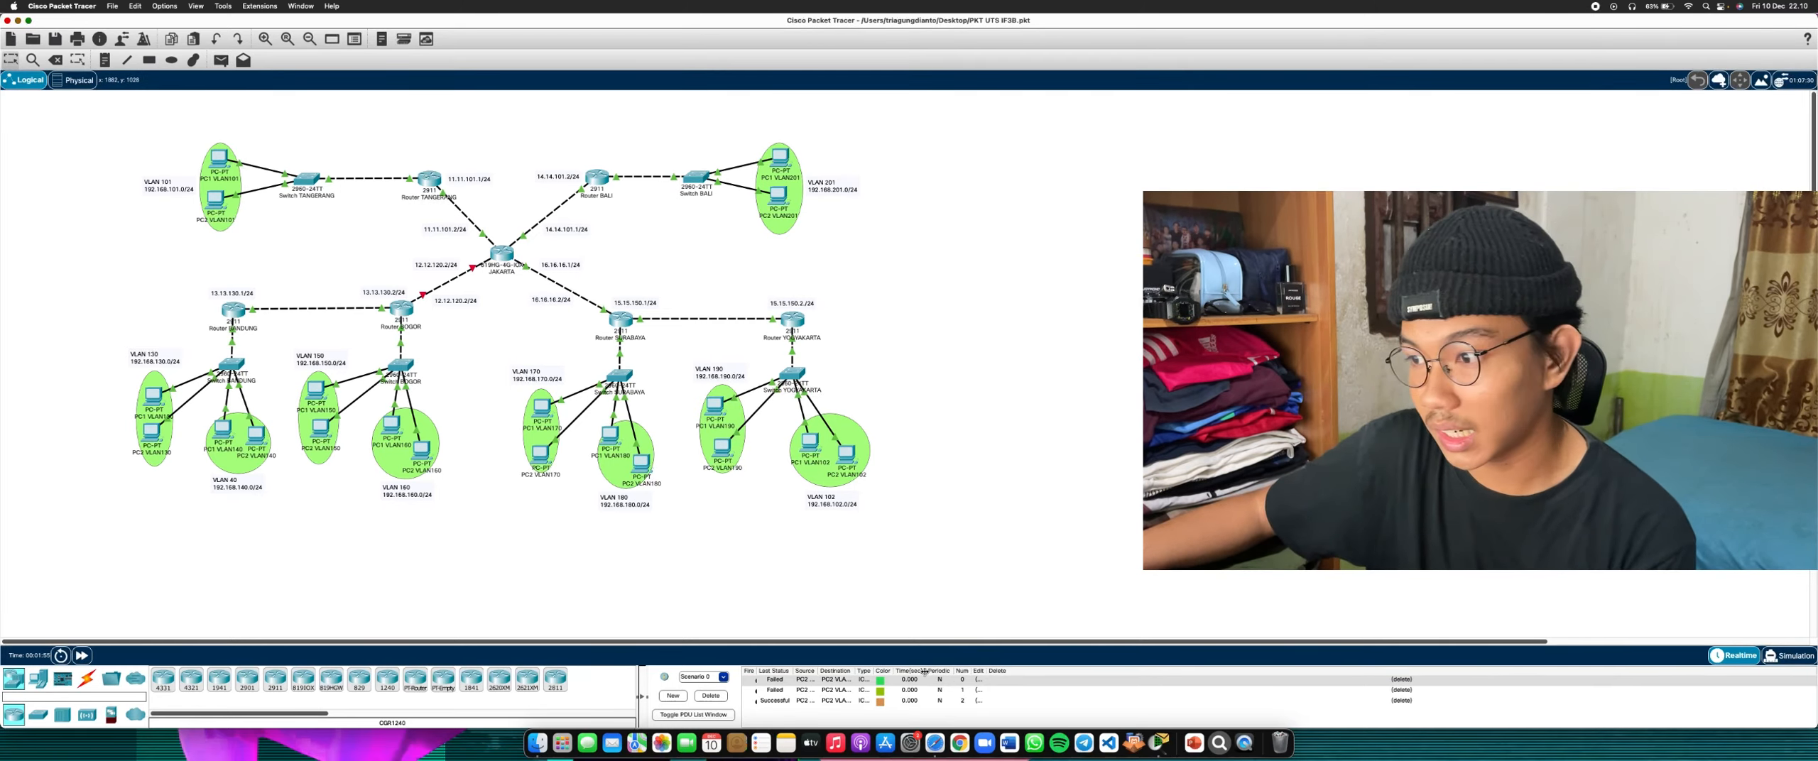
Delete the three test PDU entries one by one from the scenario's PDU list
{"action": "left_click", "coordinate": [1401, 680]}
{"action": "left_click", "coordinate": [1402, 679]}
{"action": "left_click", "coordinate": [1402, 680]}
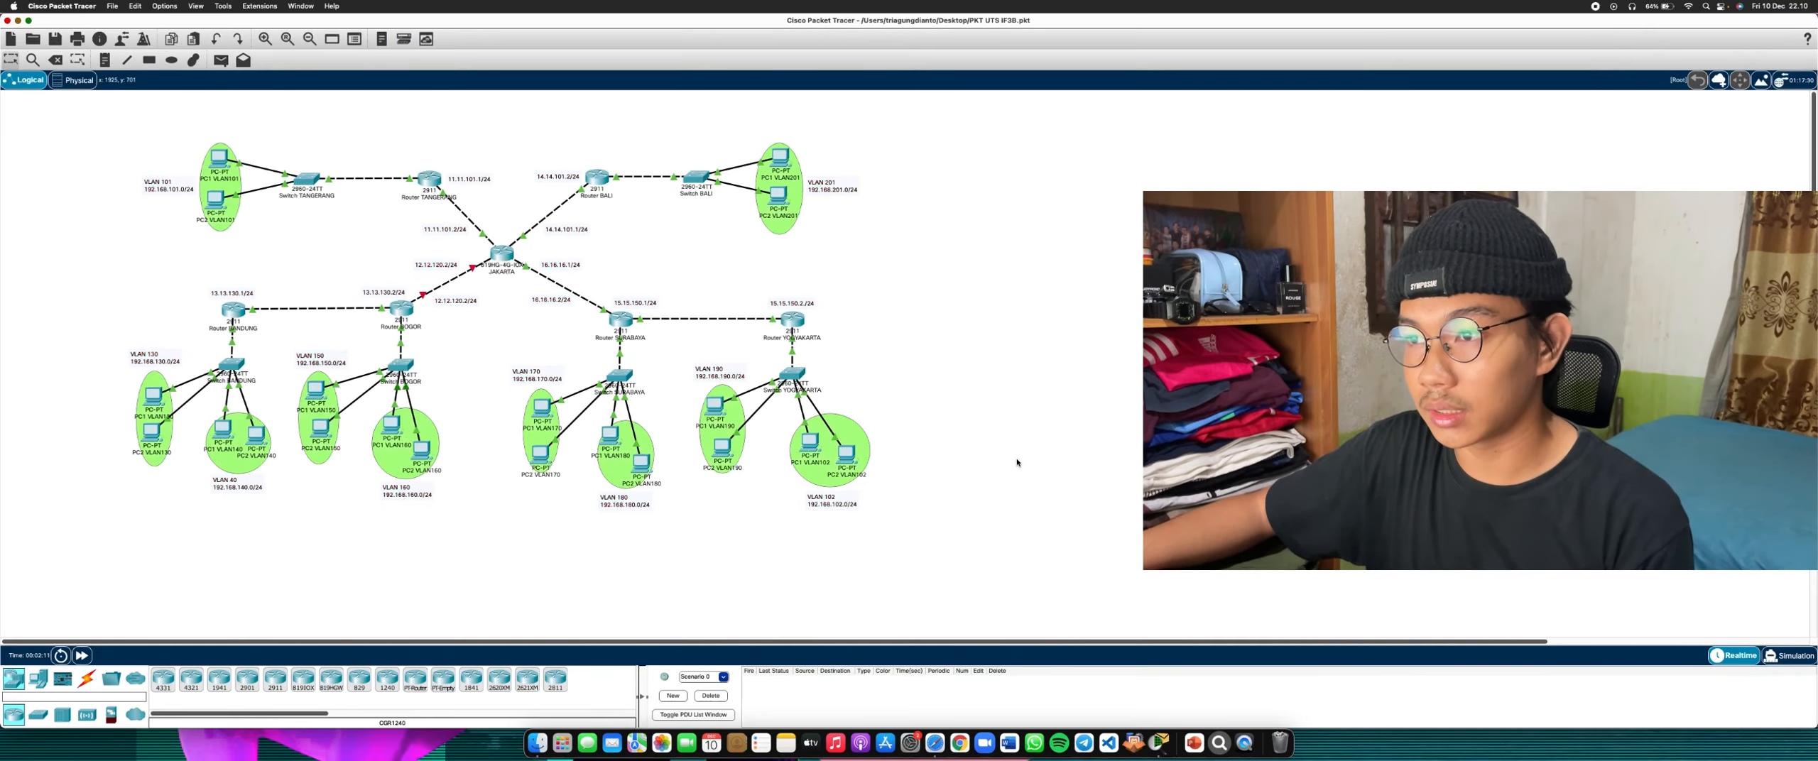
{"action": "left_click_drag", "start_coordinate": [1025, 228], "coordinate": [106, 403]}
{"action": "left_click", "coordinate": [92, 351]}
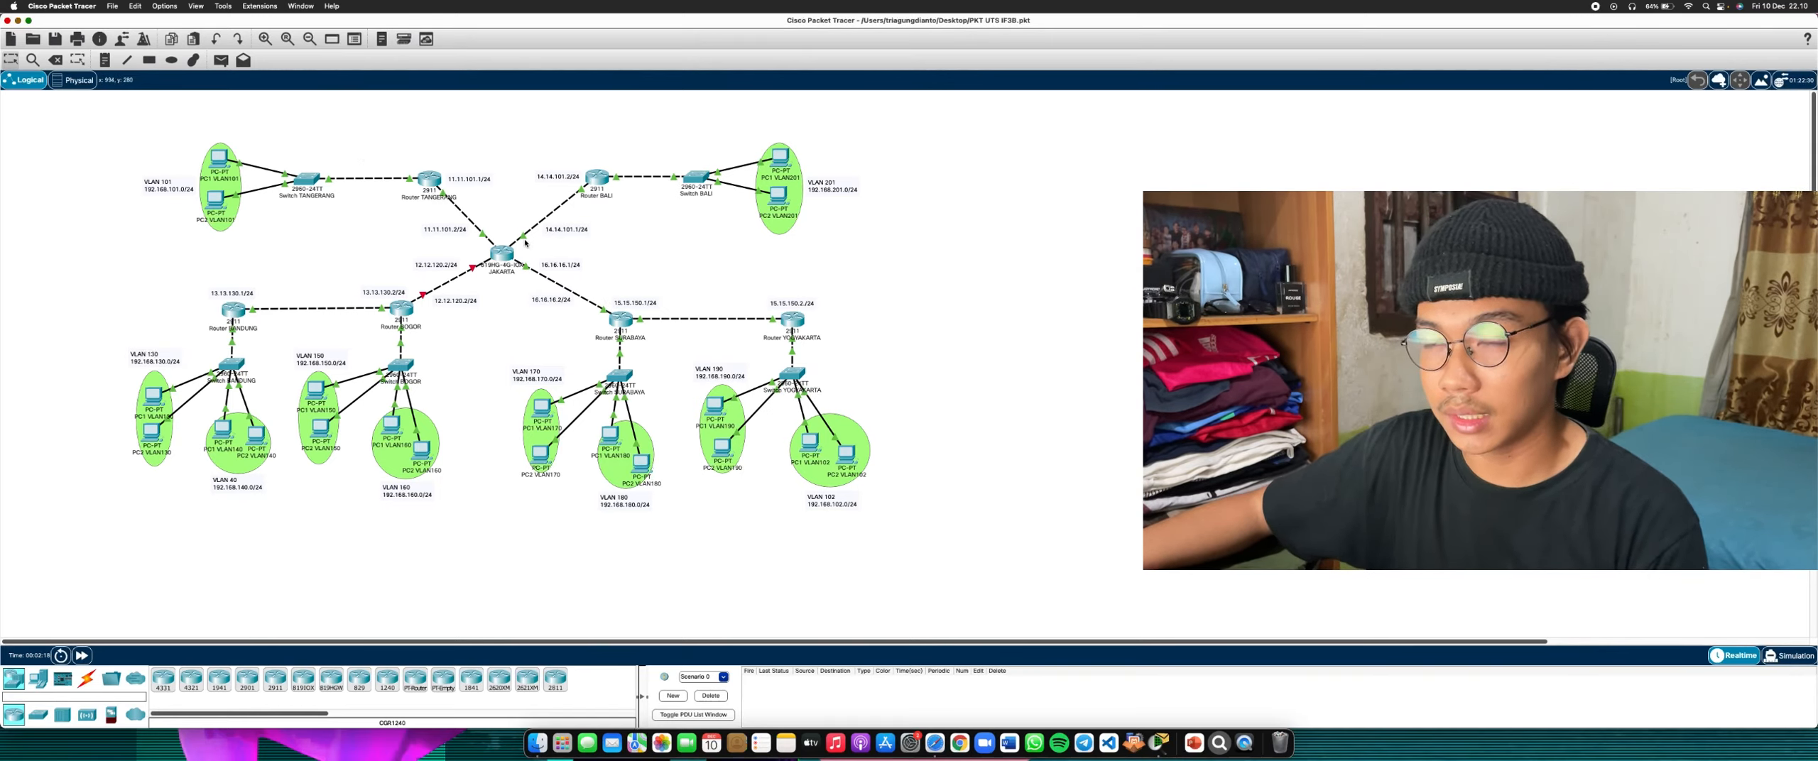
{"action": "left_click_drag", "start_coordinate": [508, 220], "coordinate": [500, 292]}
{"action": "left_click_drag", "start_coordinate": [507, 224], "coordinate": [503, 279]}
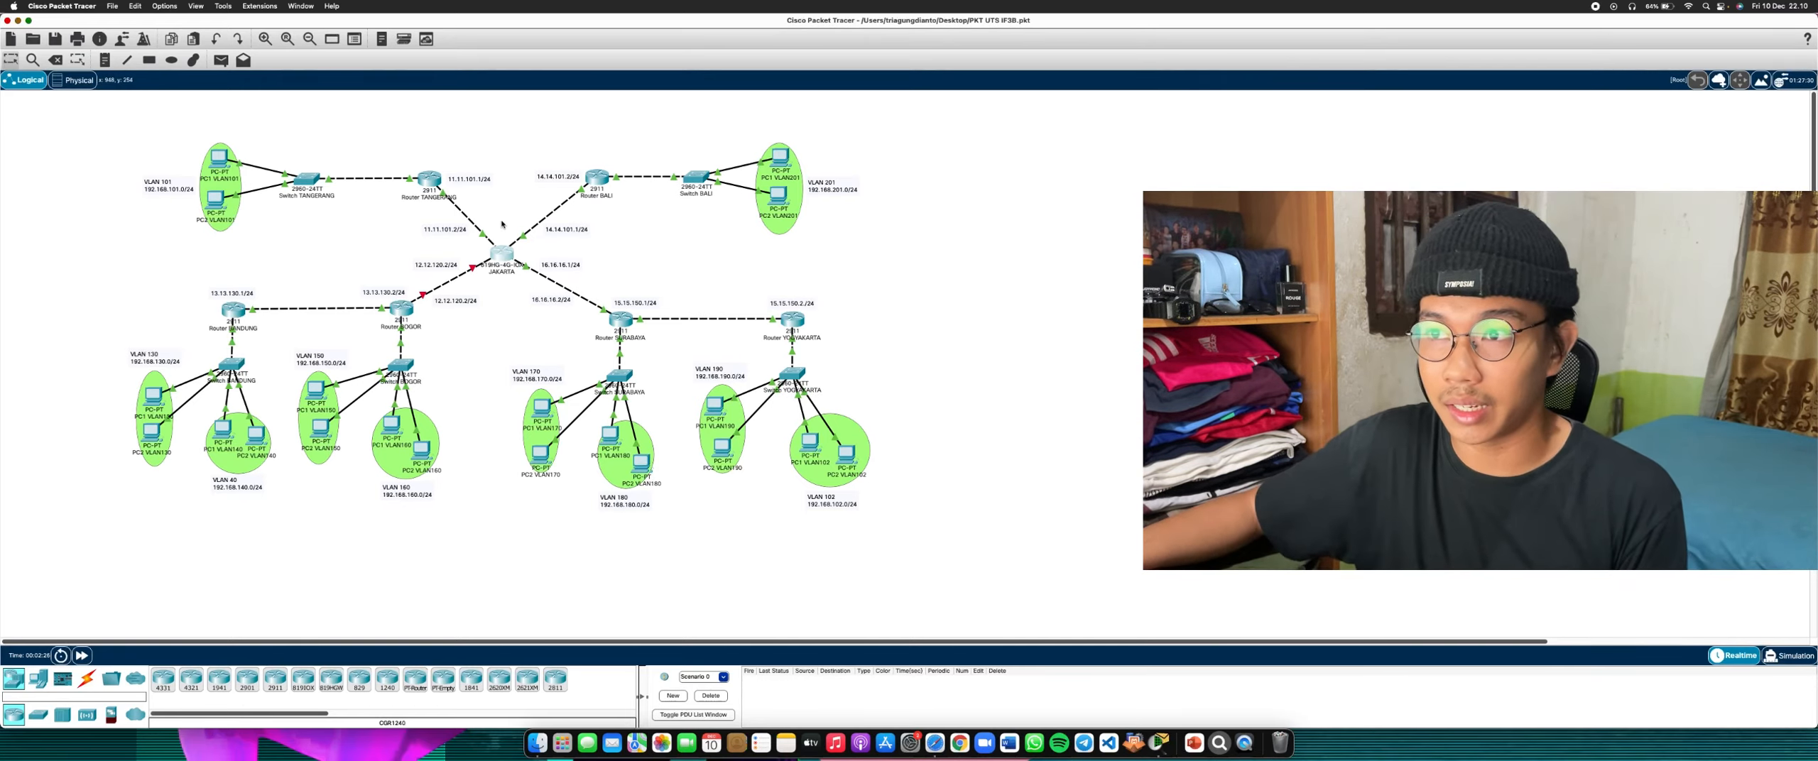
{"action": "left_click_drag", "start_coordinate": [502, 211], "coordinate": [501, 288]}
{"action": "left_click", "coordinate": [502, 289]}
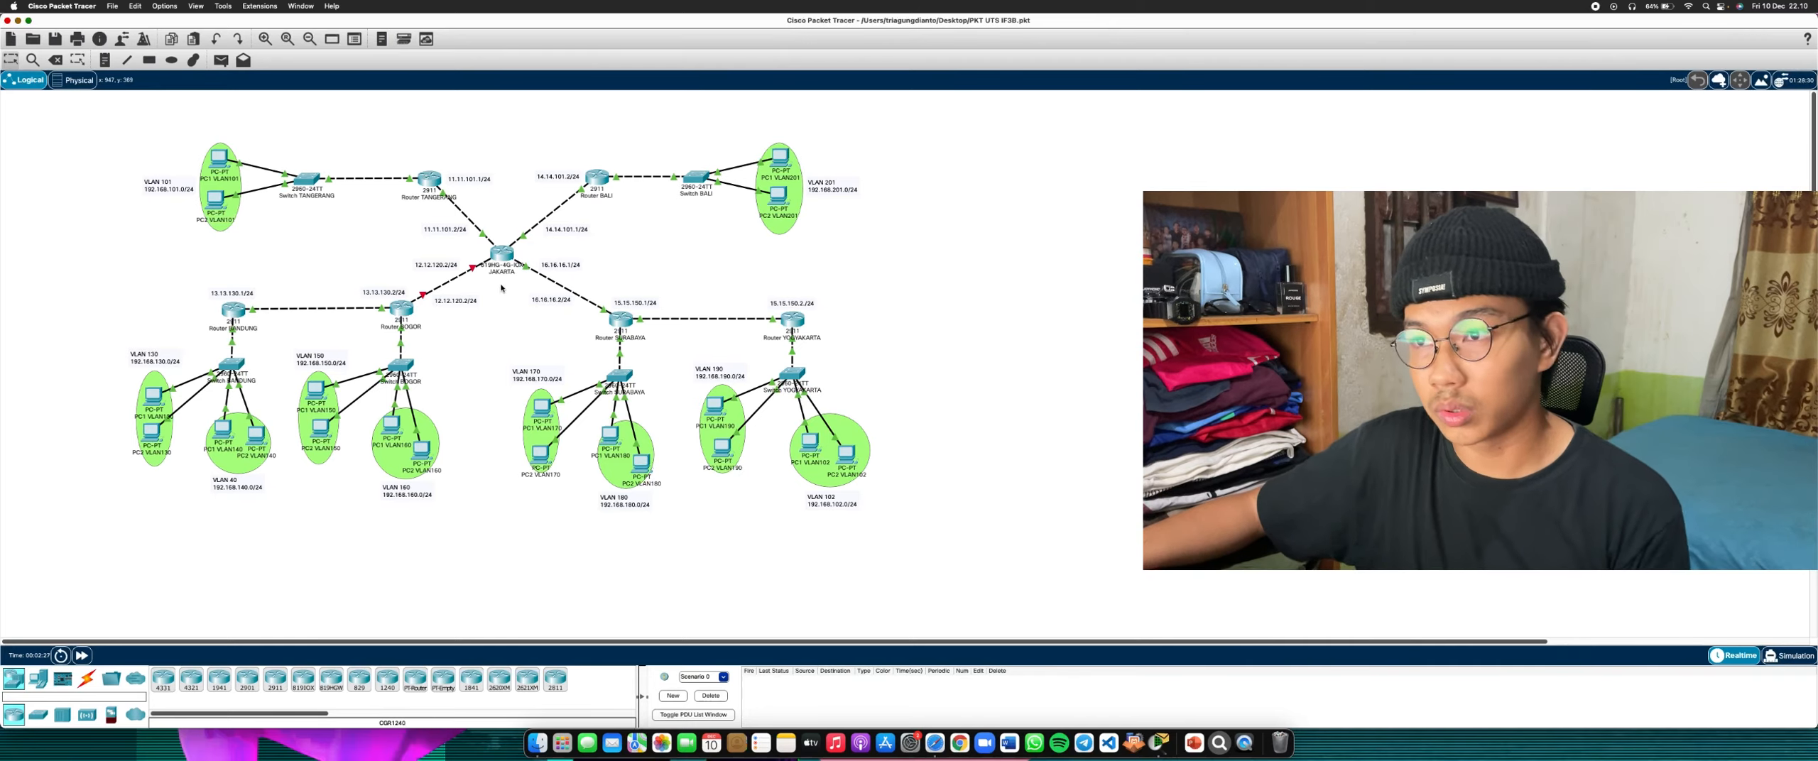
{"action": "left_click_drag", "start_coordinate": [501, 226], "coordinate": [500, 274]}
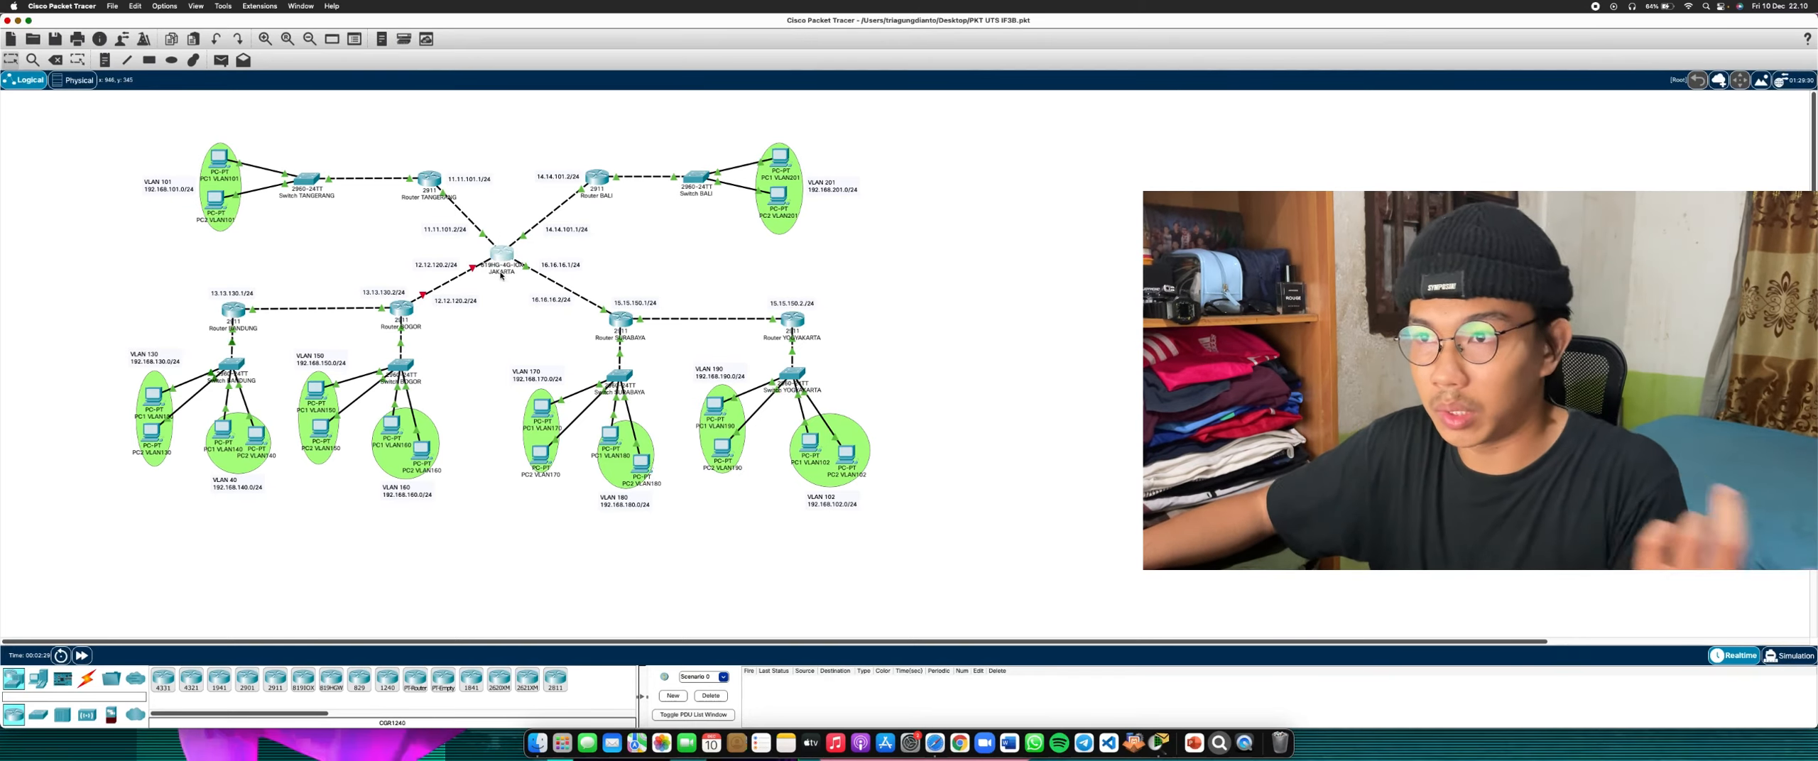
{"action": "left_click_drag", "start_coordinate": [511, 213], "coordinate": [502, 301]}
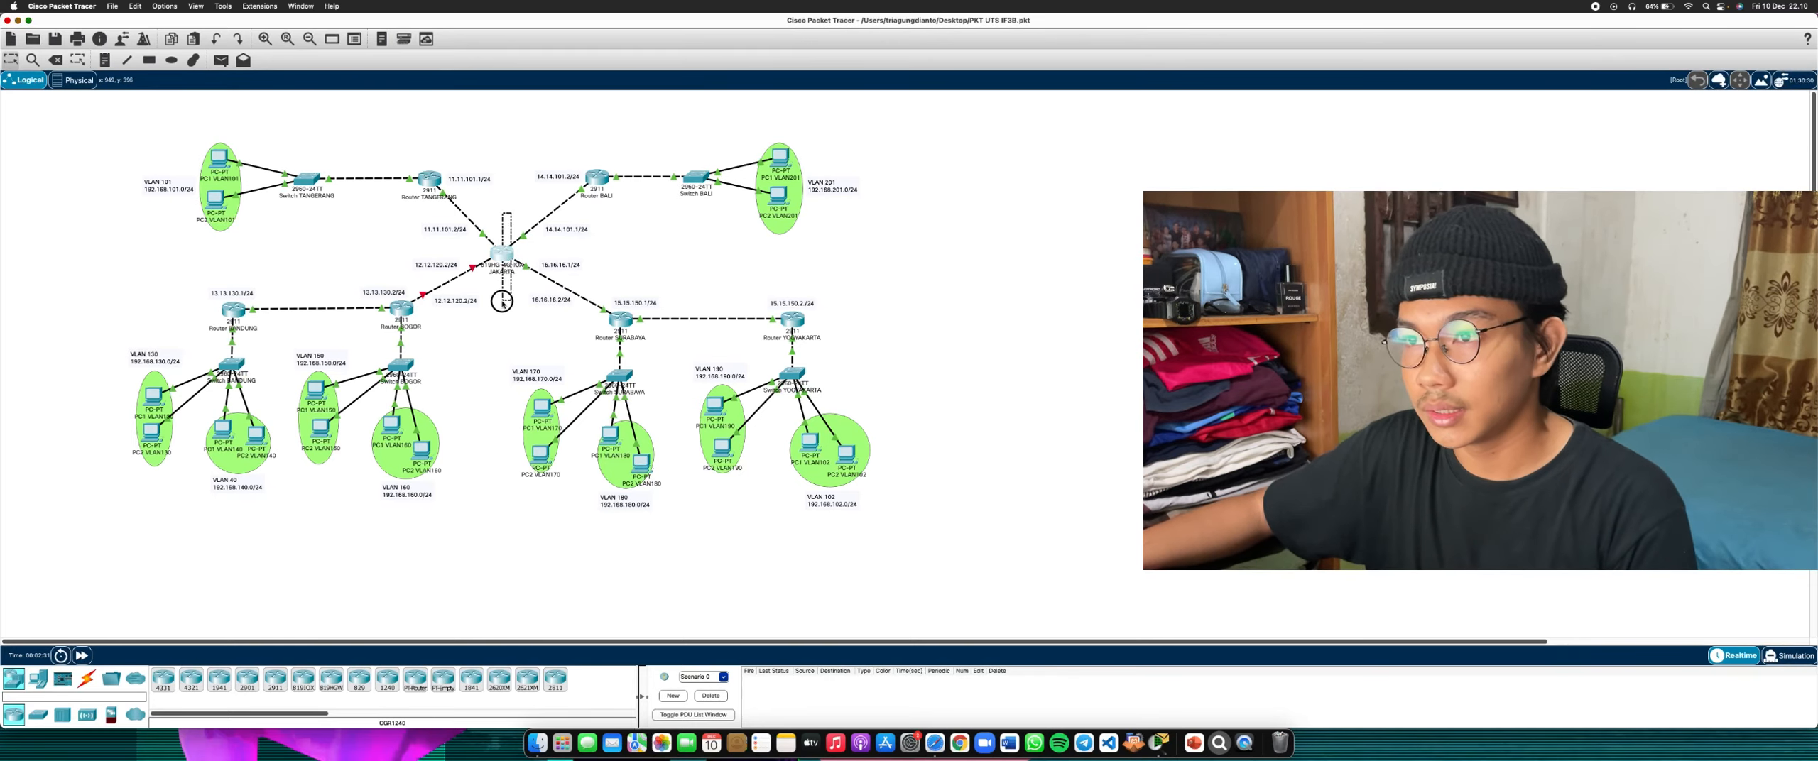
{"action": "left_click", "coordinate": [502, 301]}
{"action": "left_click_drag", "start_coordinate": [501, 239], "coordinate": [499, 282]}
{"action": "left_click", "coordinate": [499, 282]}
{"action": "left_click_drag", "start_coordinate": [502, 228], "coordinate": [499, 277]}
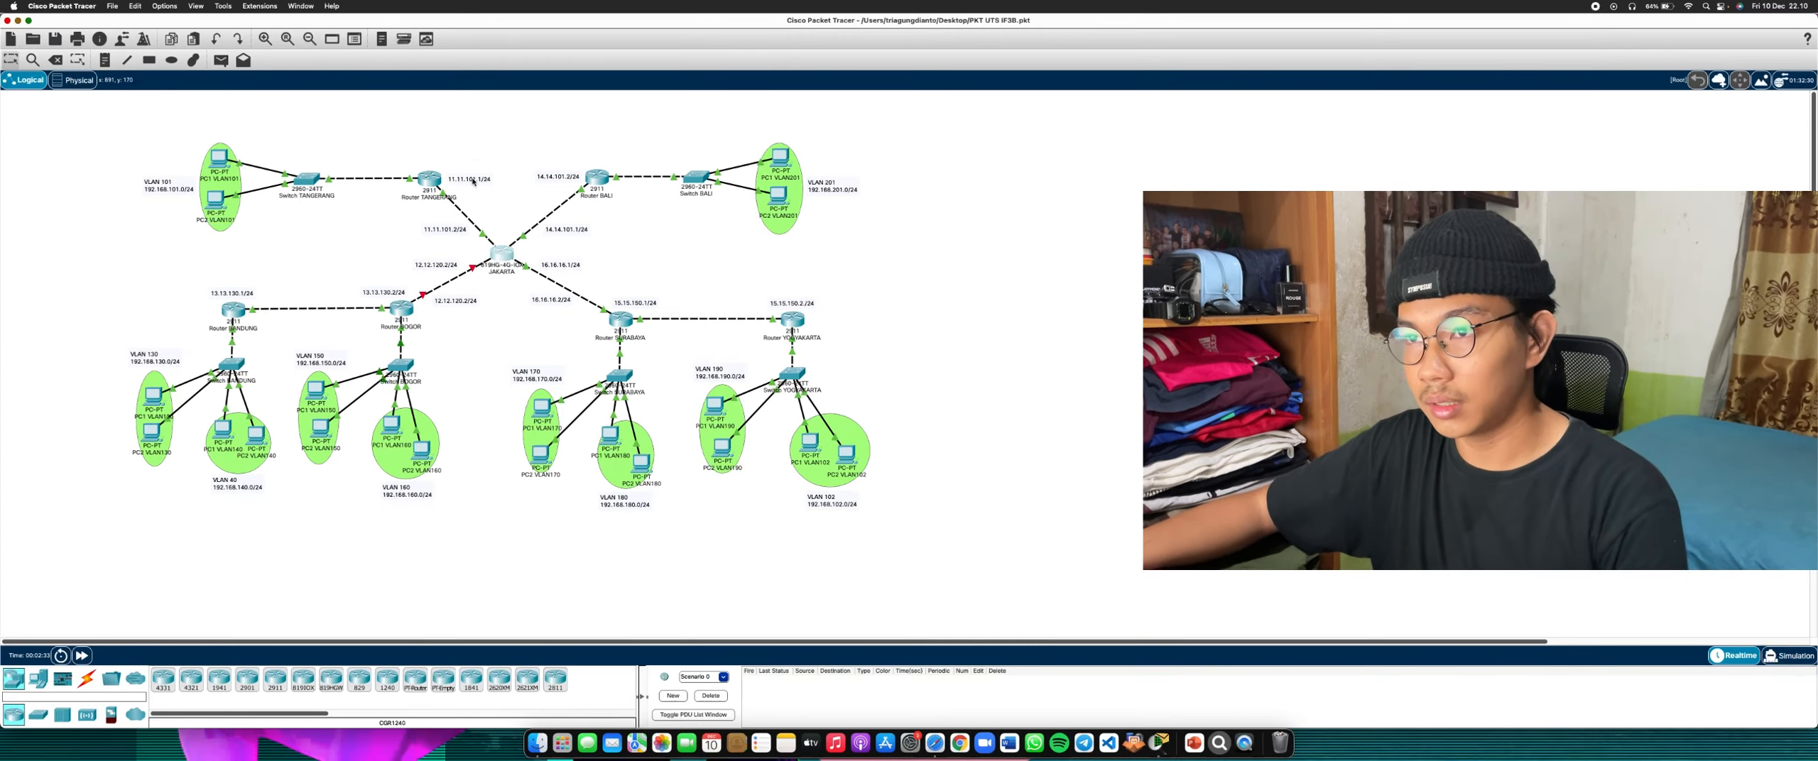
Open the command line interface of the central JAKARTA router
{"action": "left_click", "coordinate": [502, 254]}
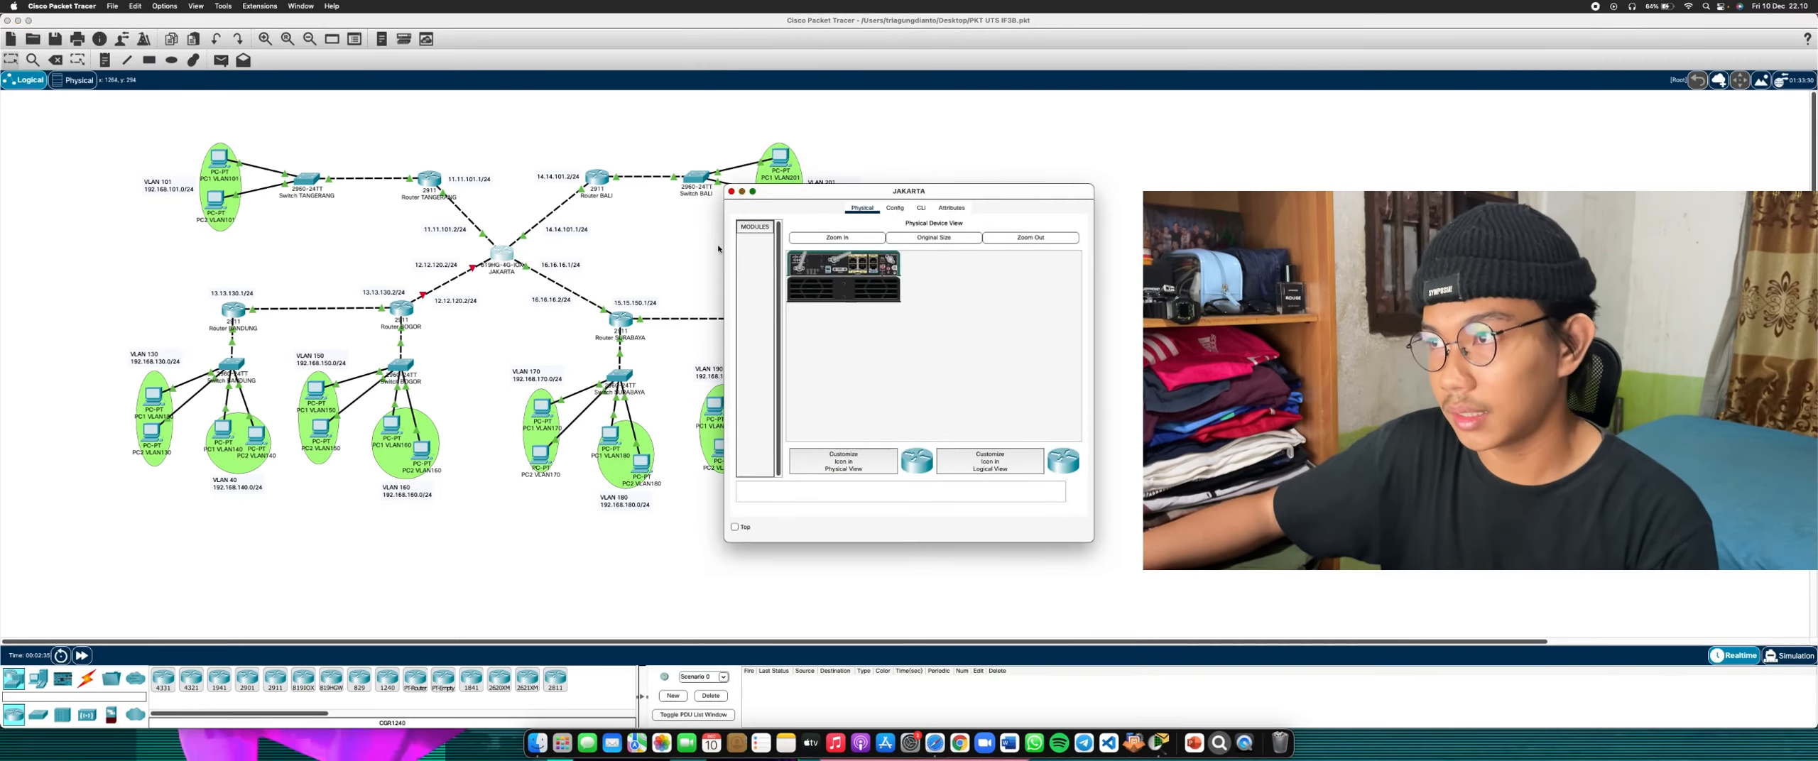
{"action": "left_click", "coordinate": [921, 208]}
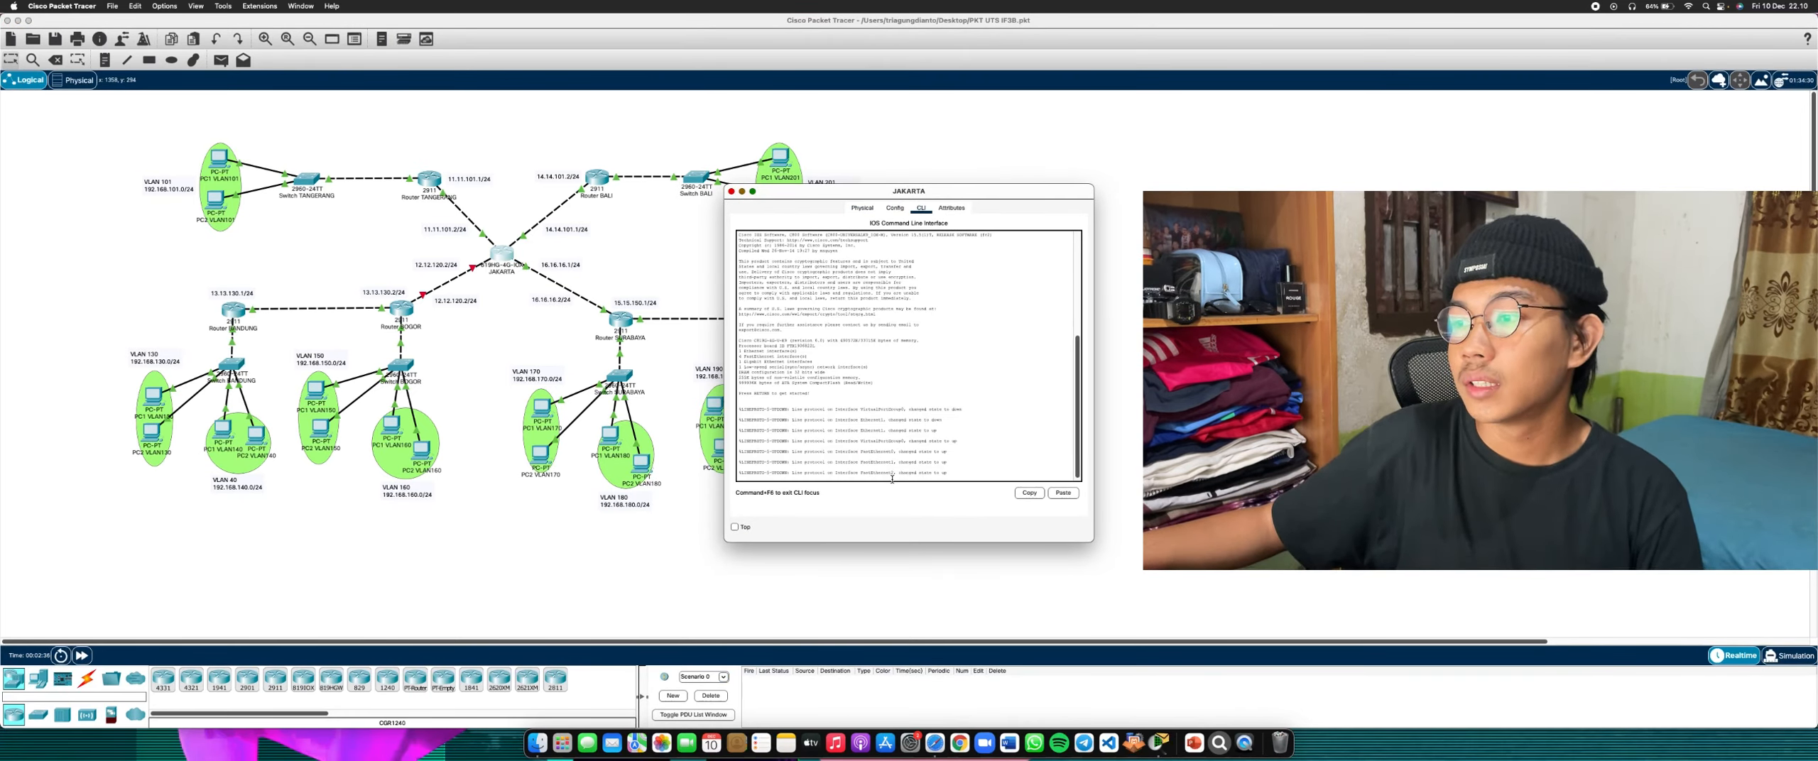